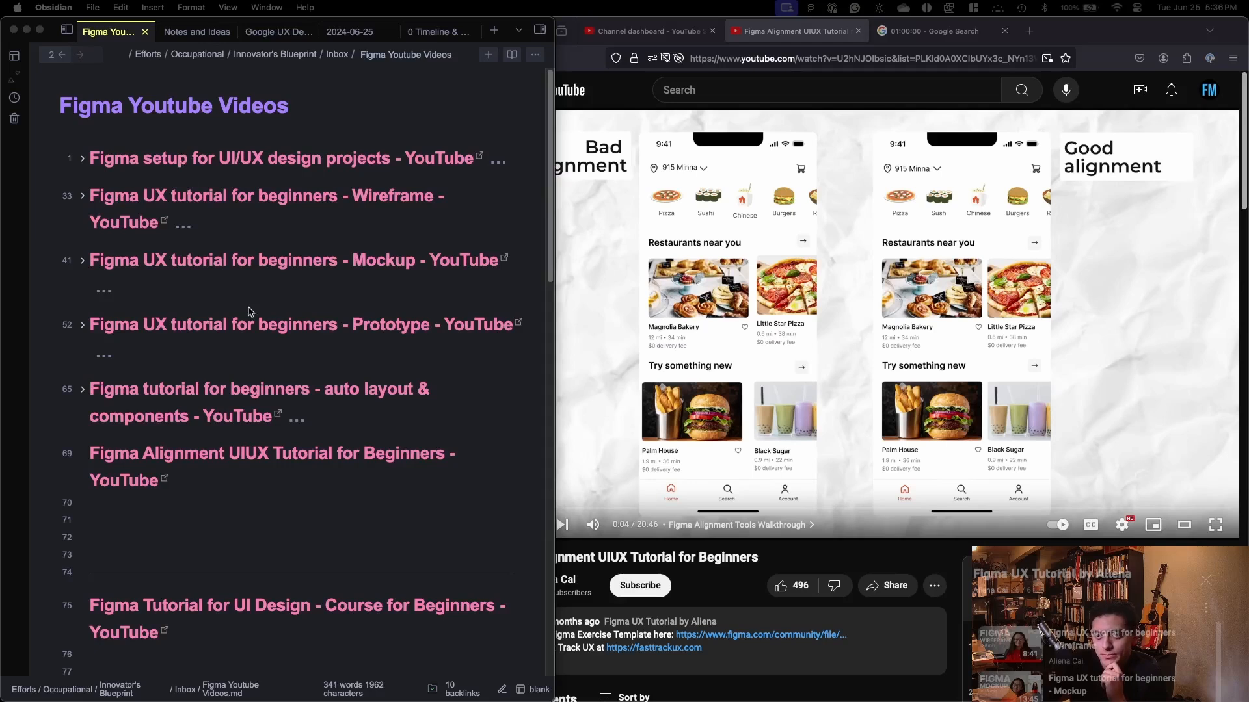
# Step: Look over the Figma YouTube video notes and start playing the Figma Alignment UIUX tutorial video
pyautogui.scroll(-10, 355, 426)
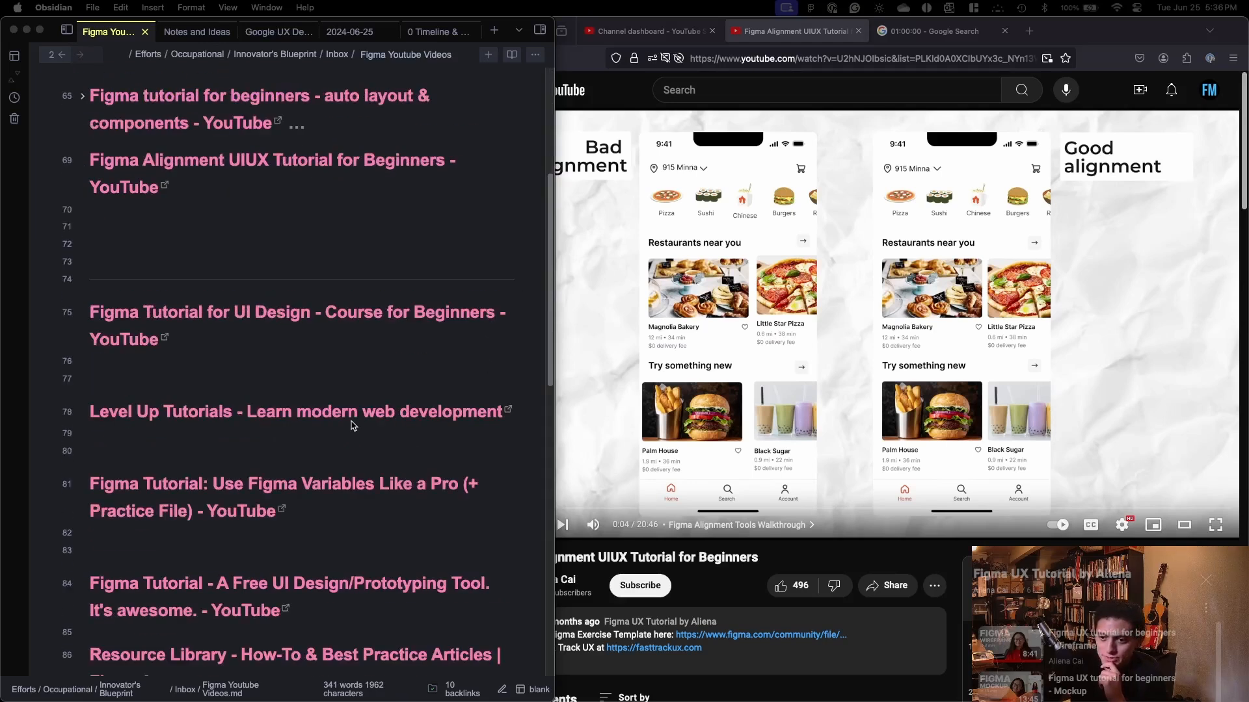
pyautogui.scroll(4, 351, 405)
pyautogui.scroll(6, 350, 405)
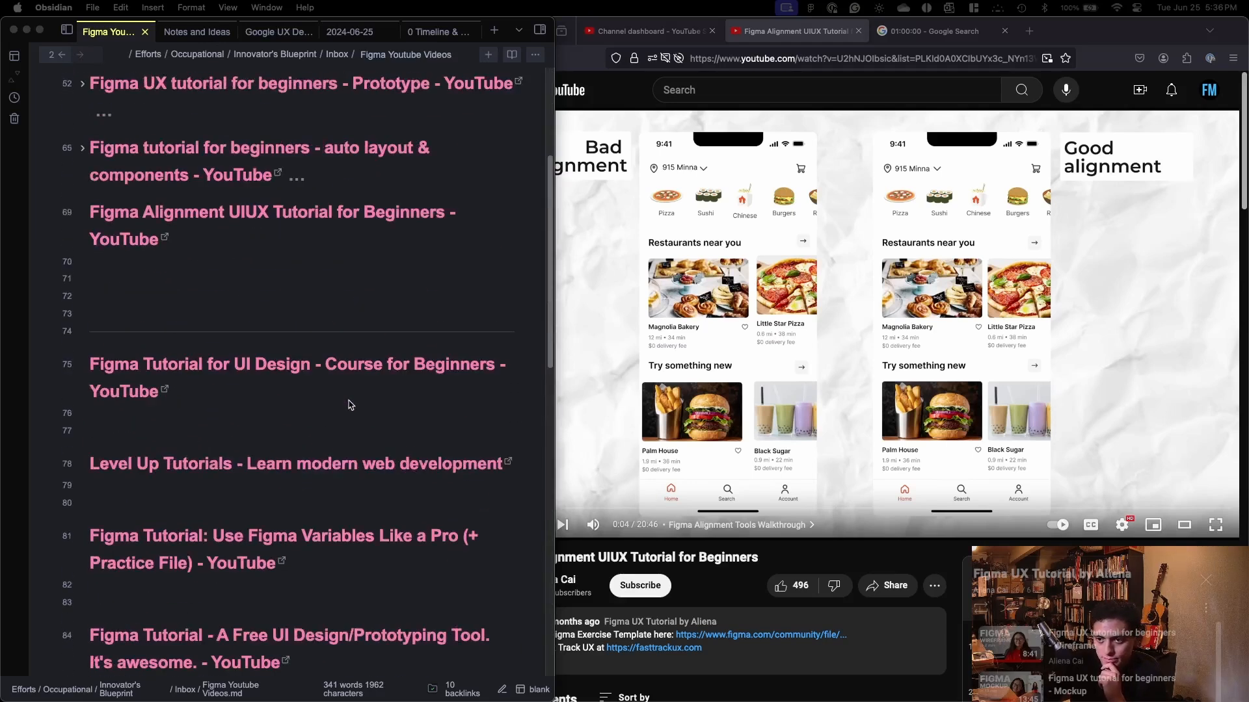
pyautogui.click(760, 403)
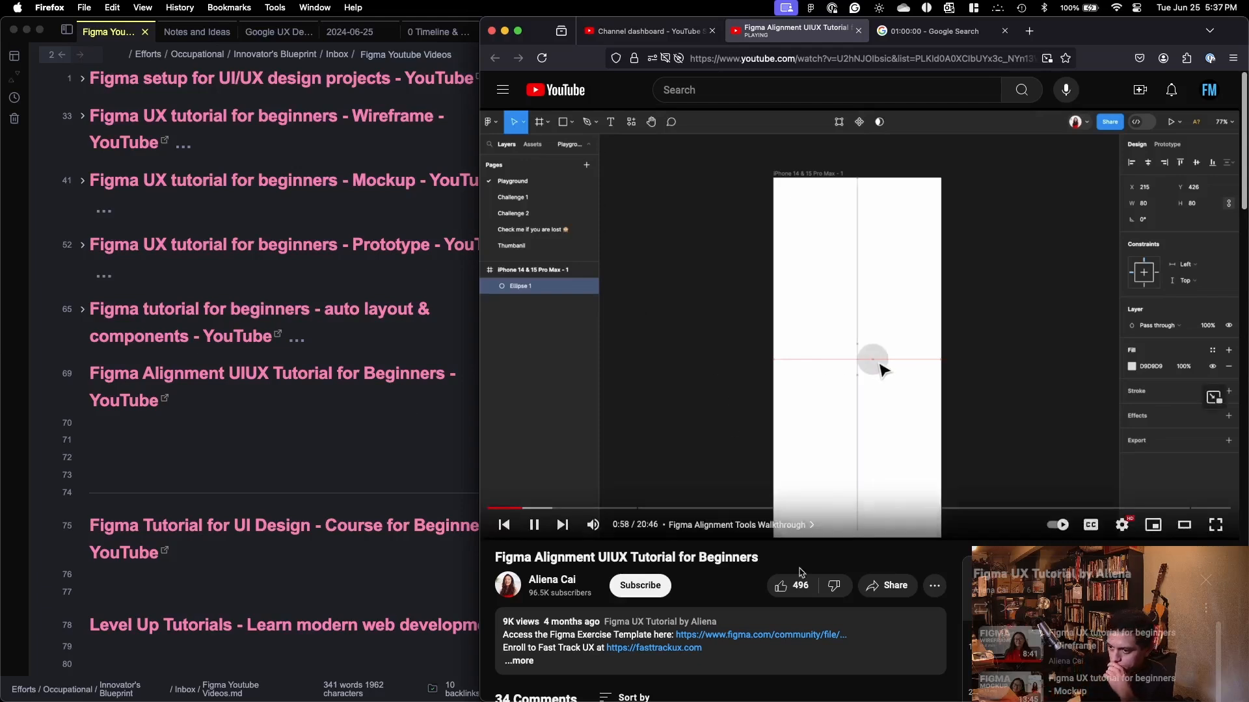
# Step: Increase the playback speed of the Figma alignment tutorial video
pyautogui.click(1122, 525)
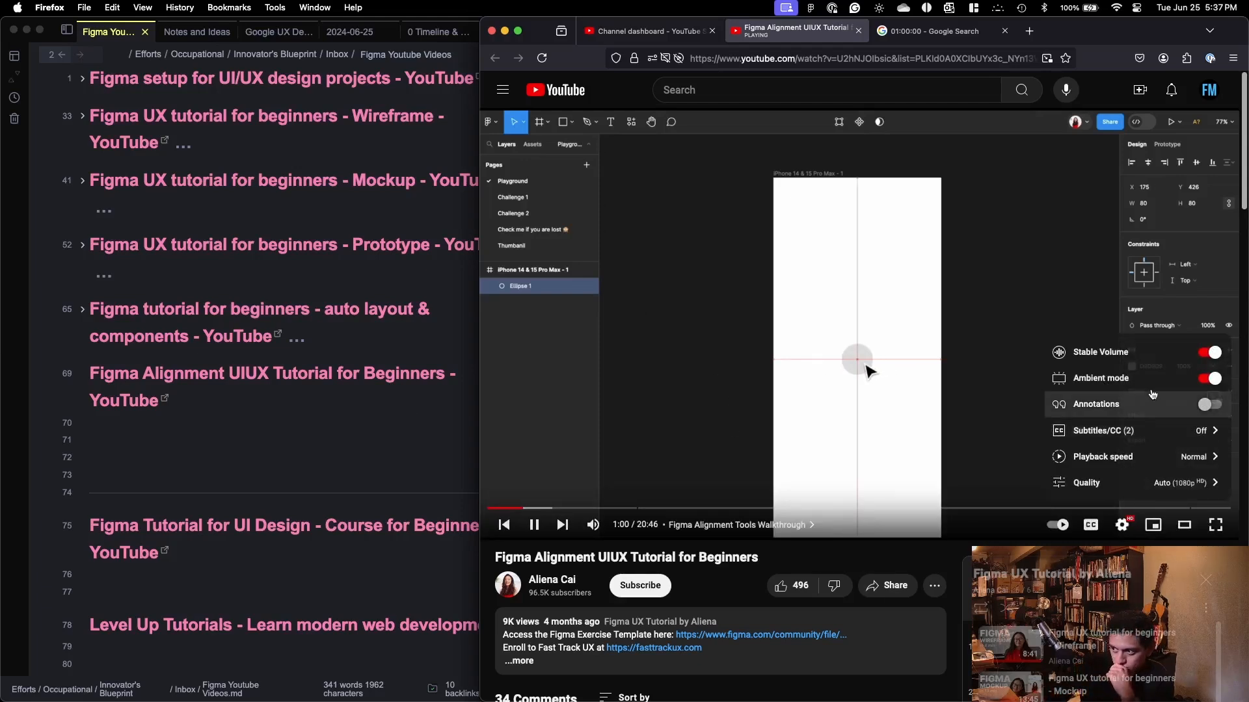
pyautogui.click(1177, 457)
pyautogui.click(1143, 482)
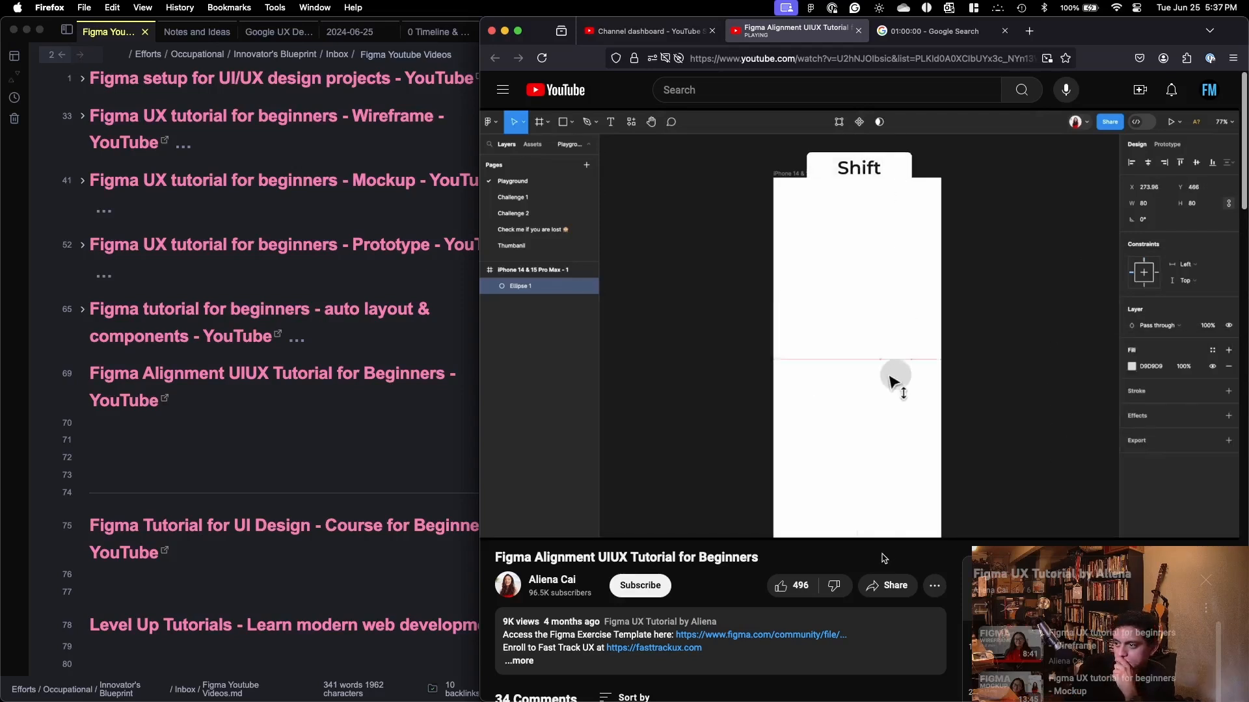
# Step: Pause the video, add the bullet "hold shift to move element vertically or horizontally" under the Figma Alignment heading, and resume playback
pyautogui.click(838, 319)
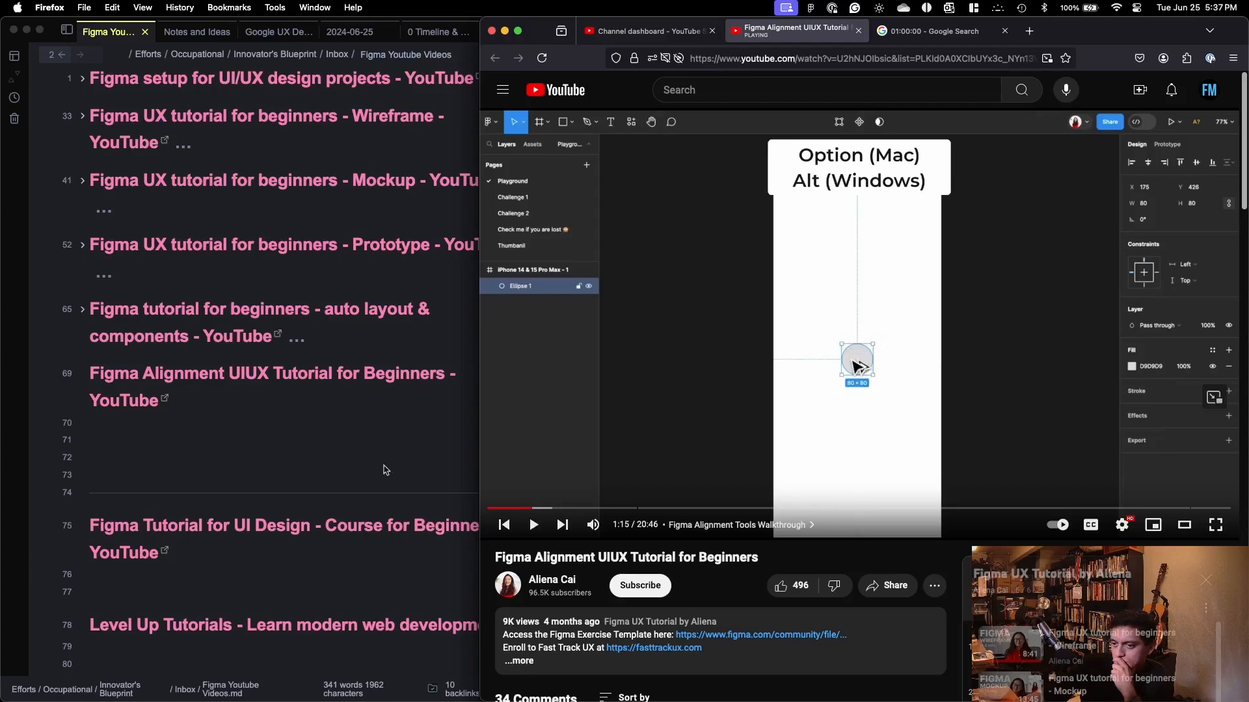
pyautogui.click(217, 437)
pyautogui.write('- ')
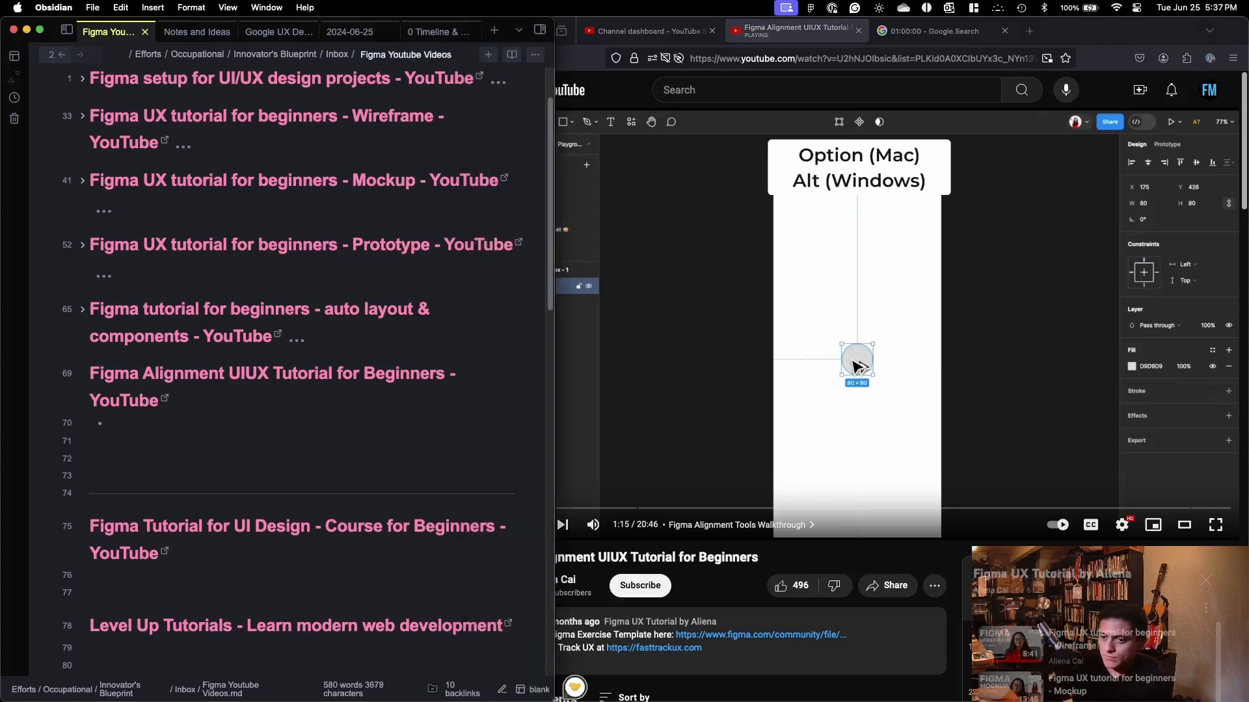
pyautogui.write('hold shif')
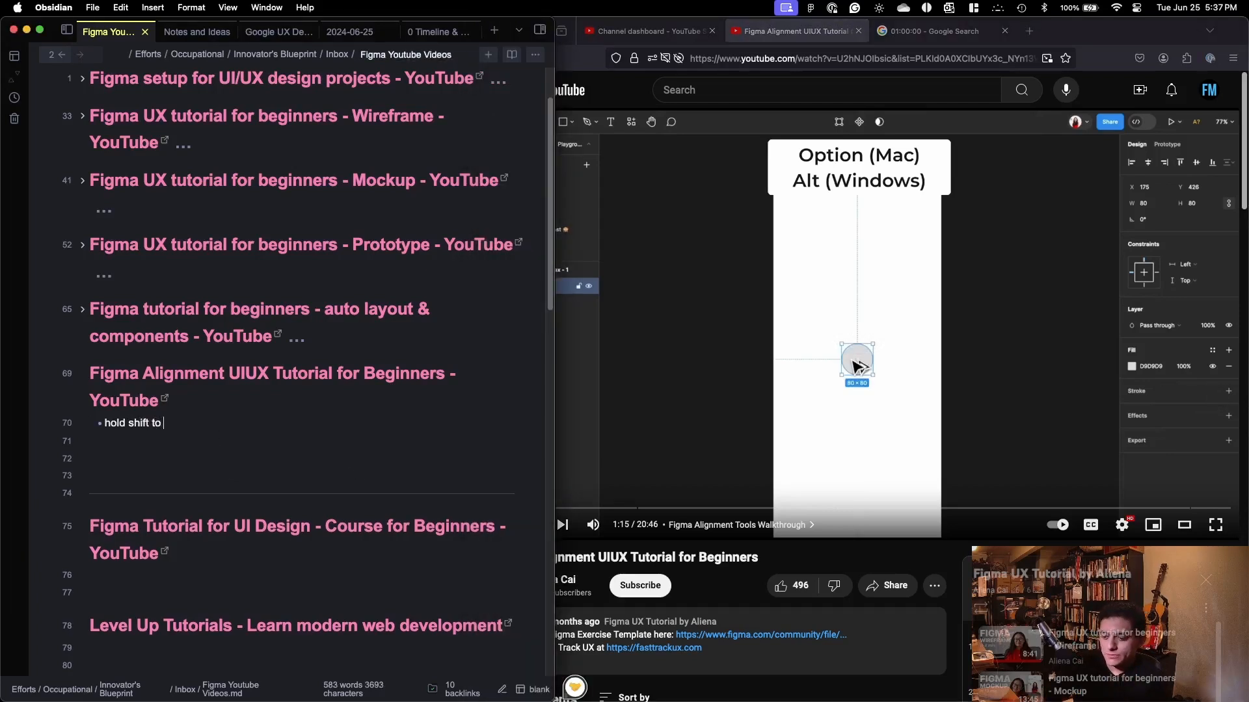
pyautogui.write('t to')
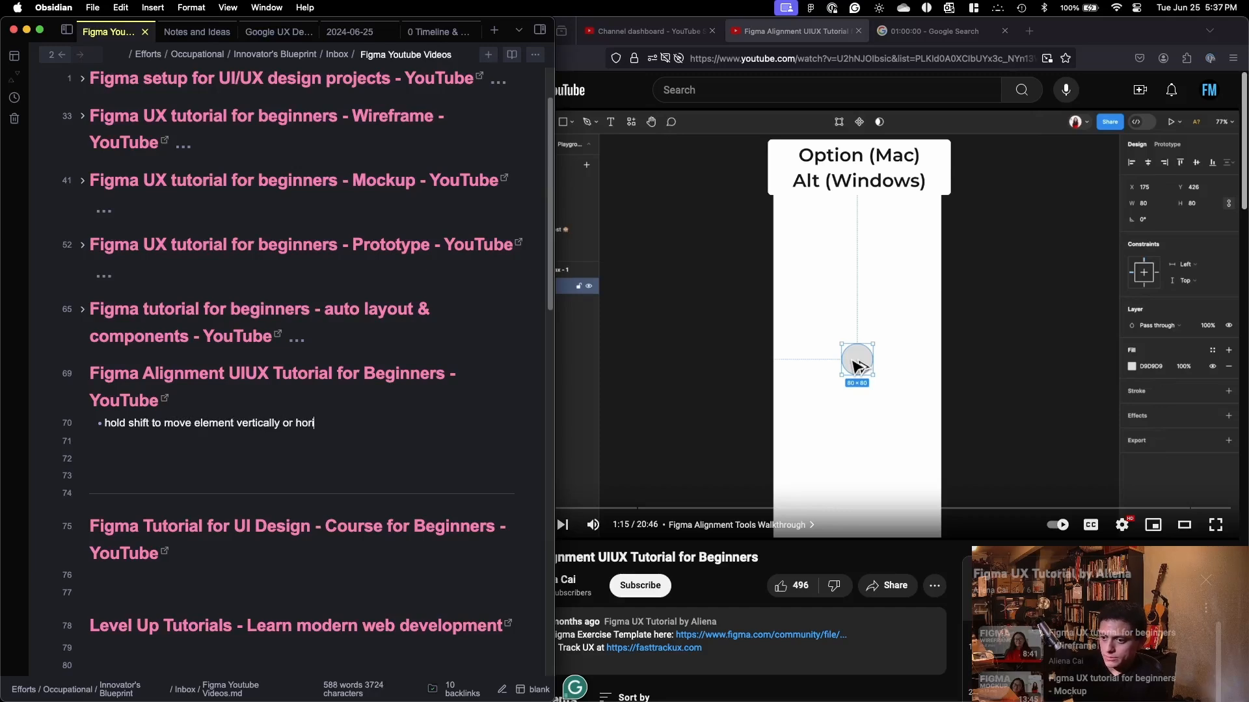
pyautogui.press('XF86AudioPlay')
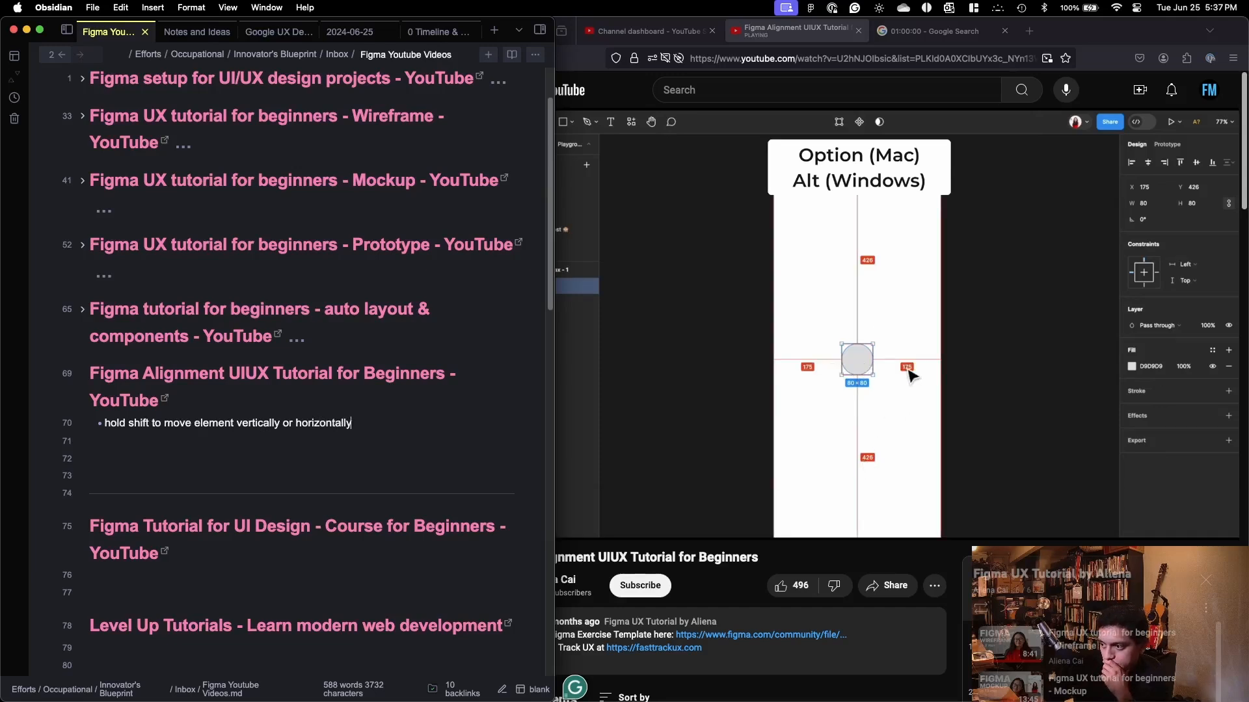
# Step: Start a second bullet reading "option (mac) or alt (windows)" and skip the video's ad
pyautogui.press('Return')
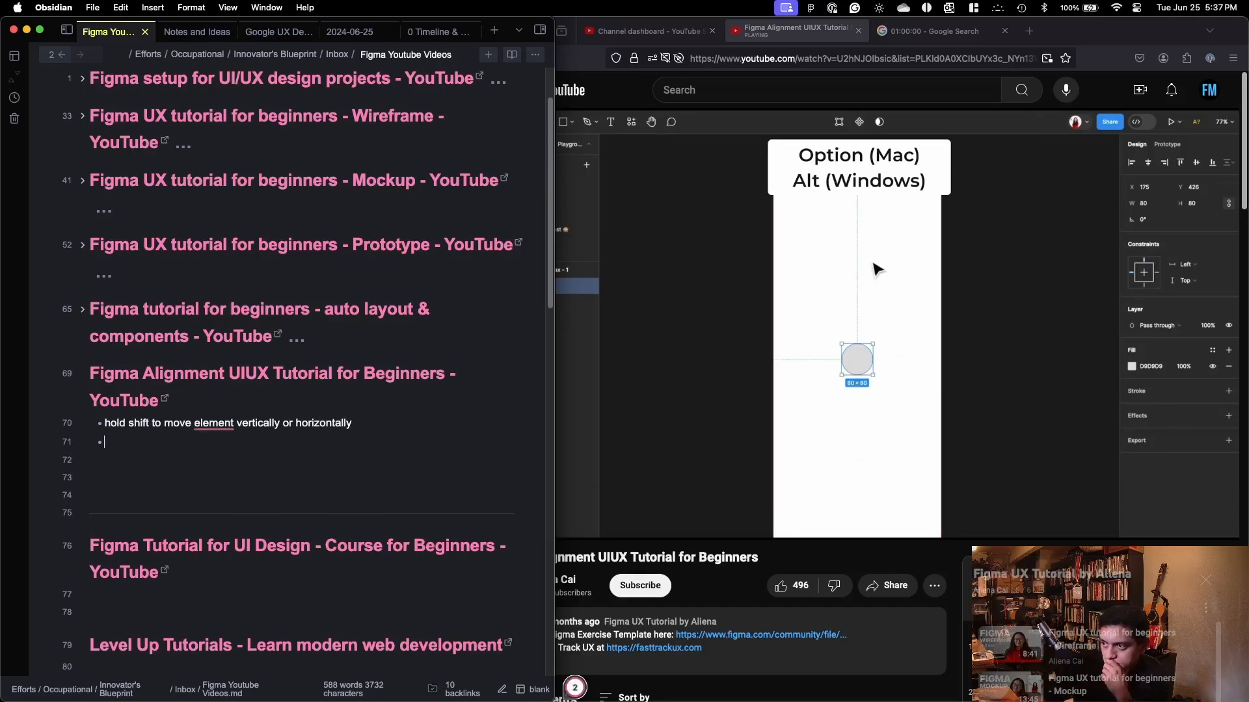
pyautogui.write('opt')
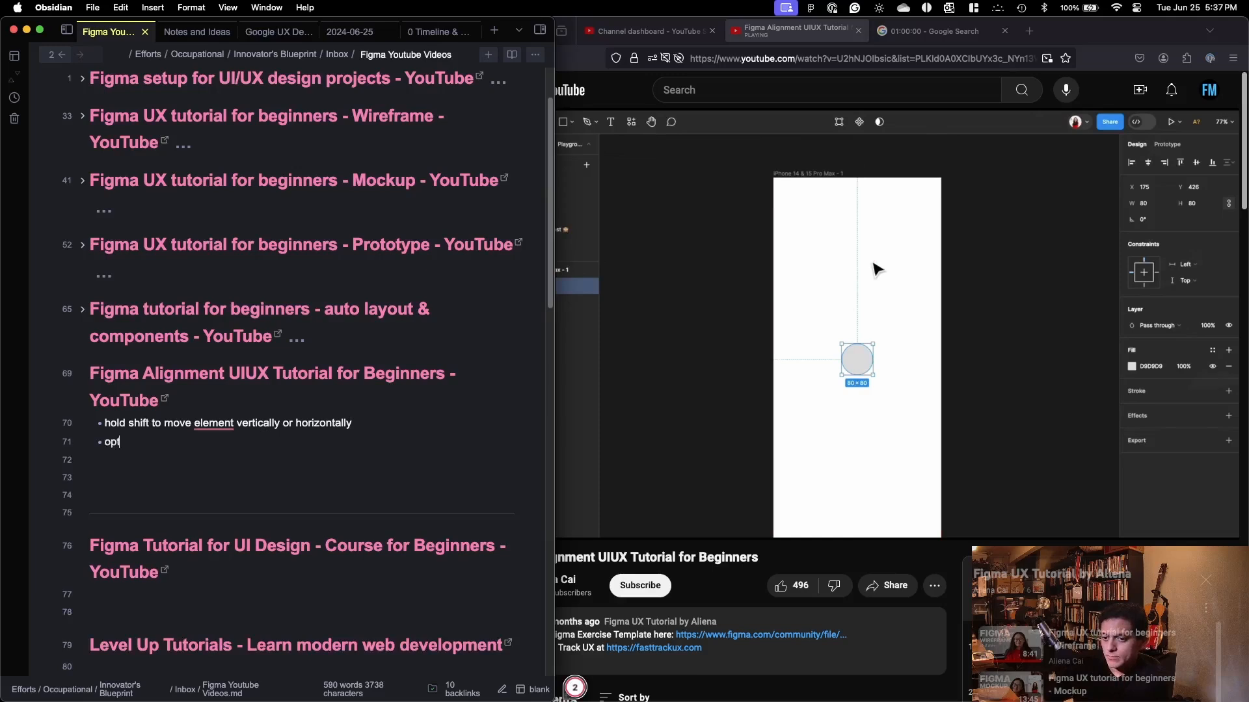
pyautogui.write('ion (mac)')
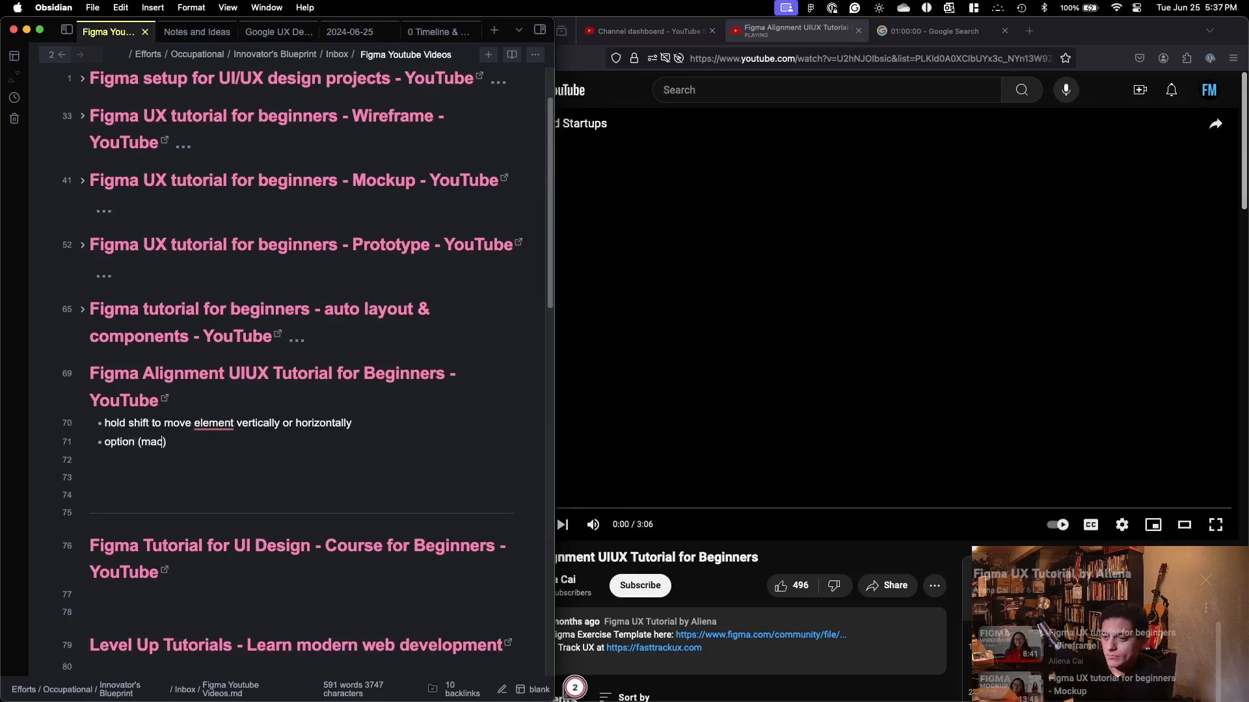
pyautogui.write(' or al')
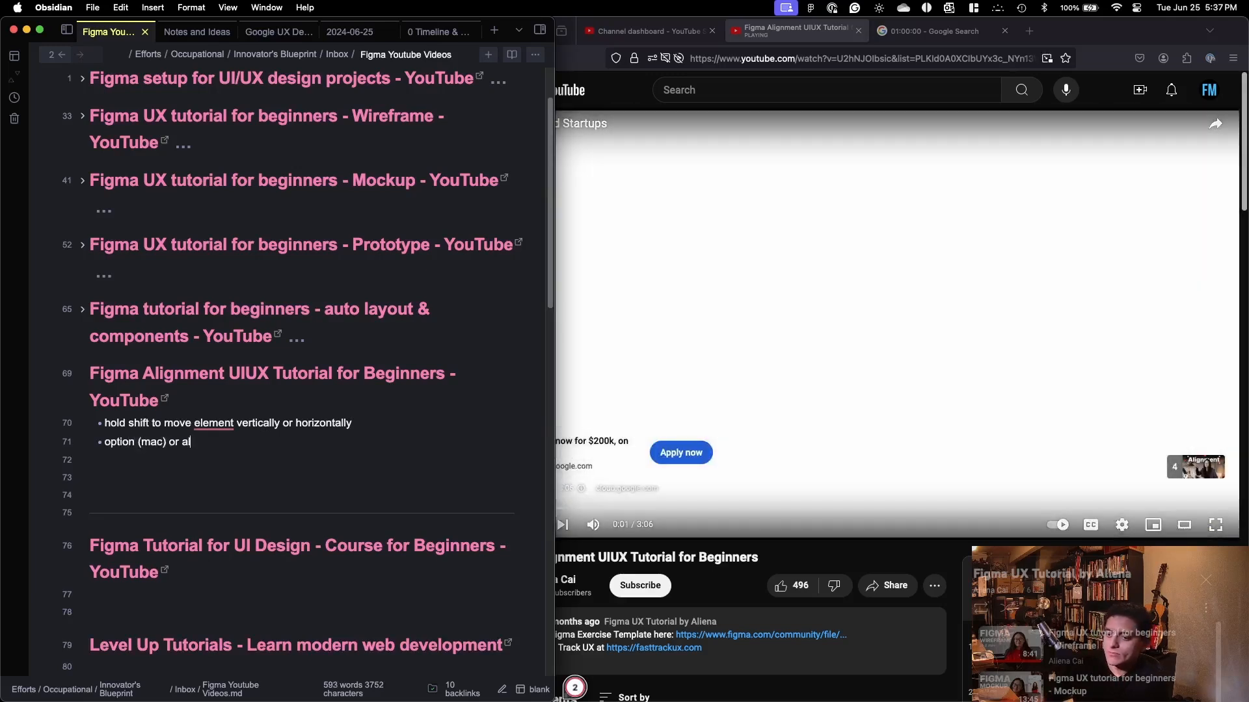
pyautogui.write('t (windows')
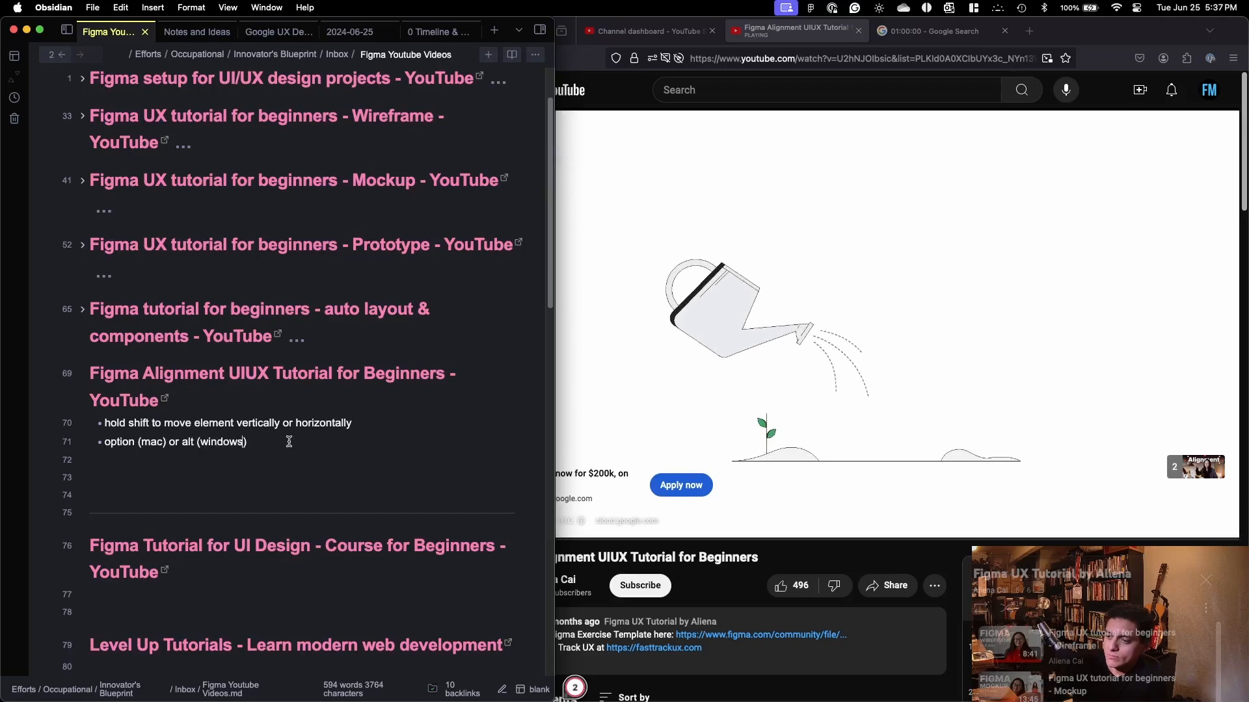
pyautogui.click(1171, 456)
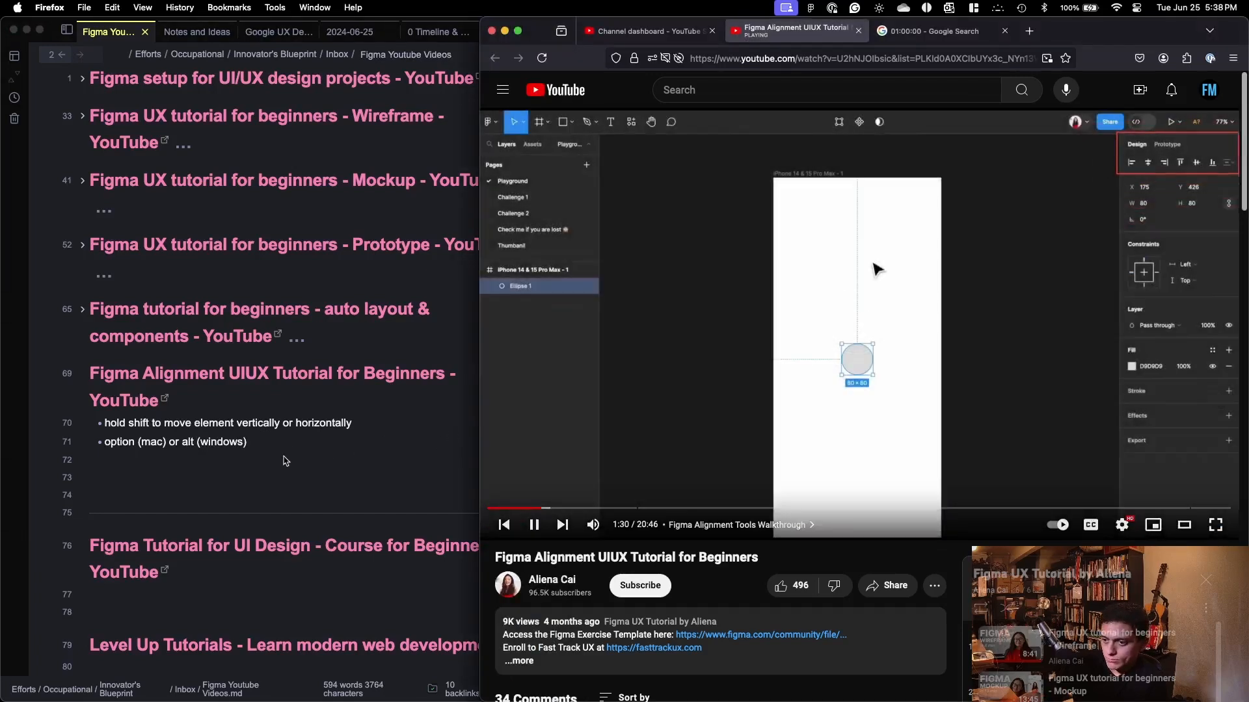
# Step: Complete the second bullet with "to see an objects pixel distance from neighboring elements" and add an empty bullet below it
pyautogui.click(334, 442)
pyautogui.write('to se')
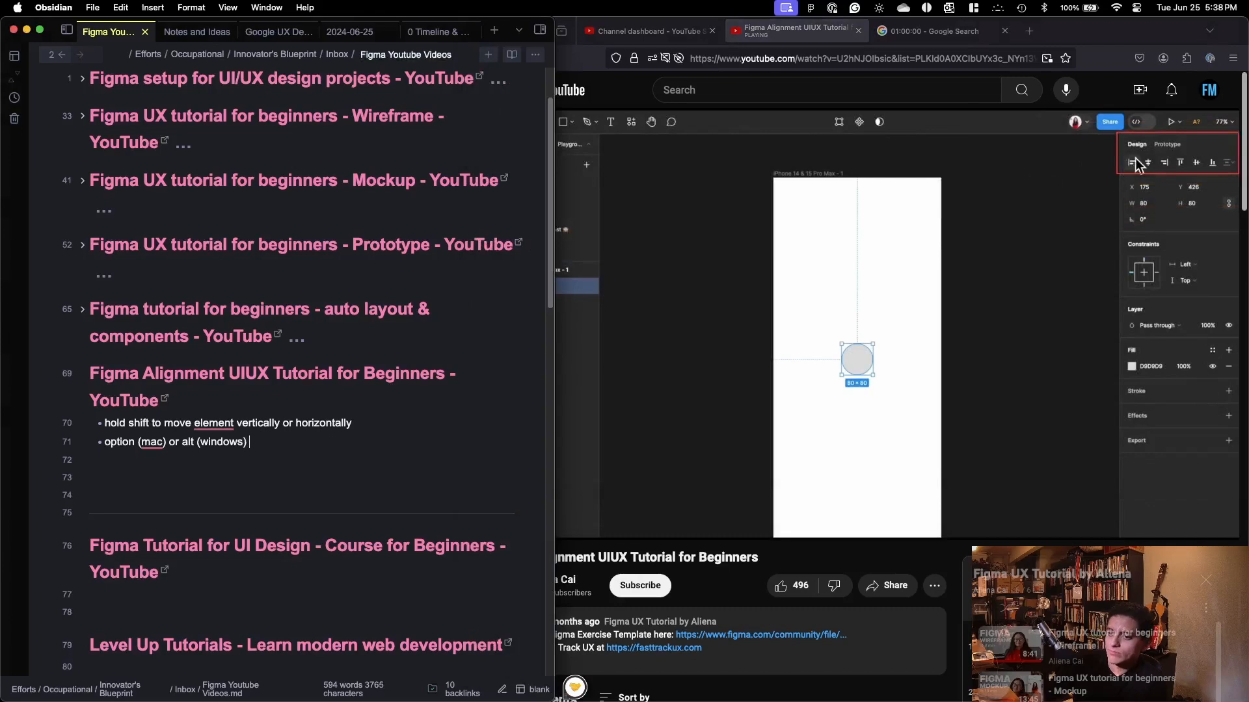
pyautogui.write('e ')
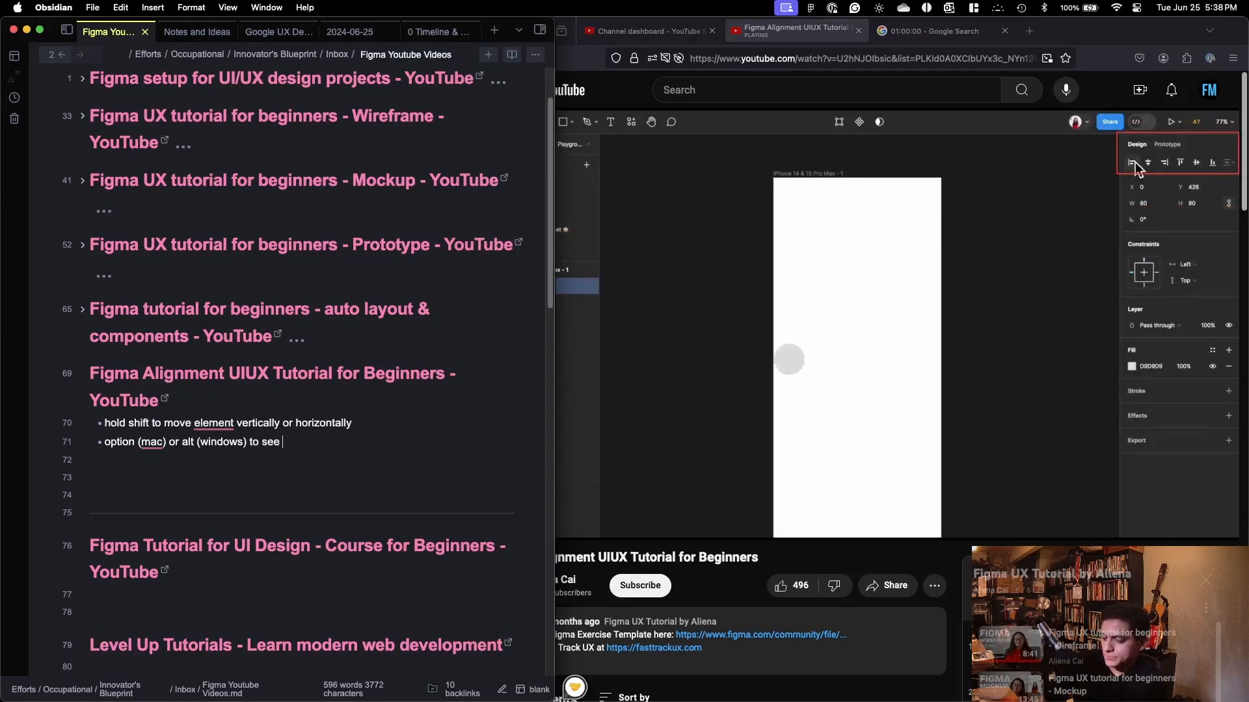
pyautogui.write('ho')
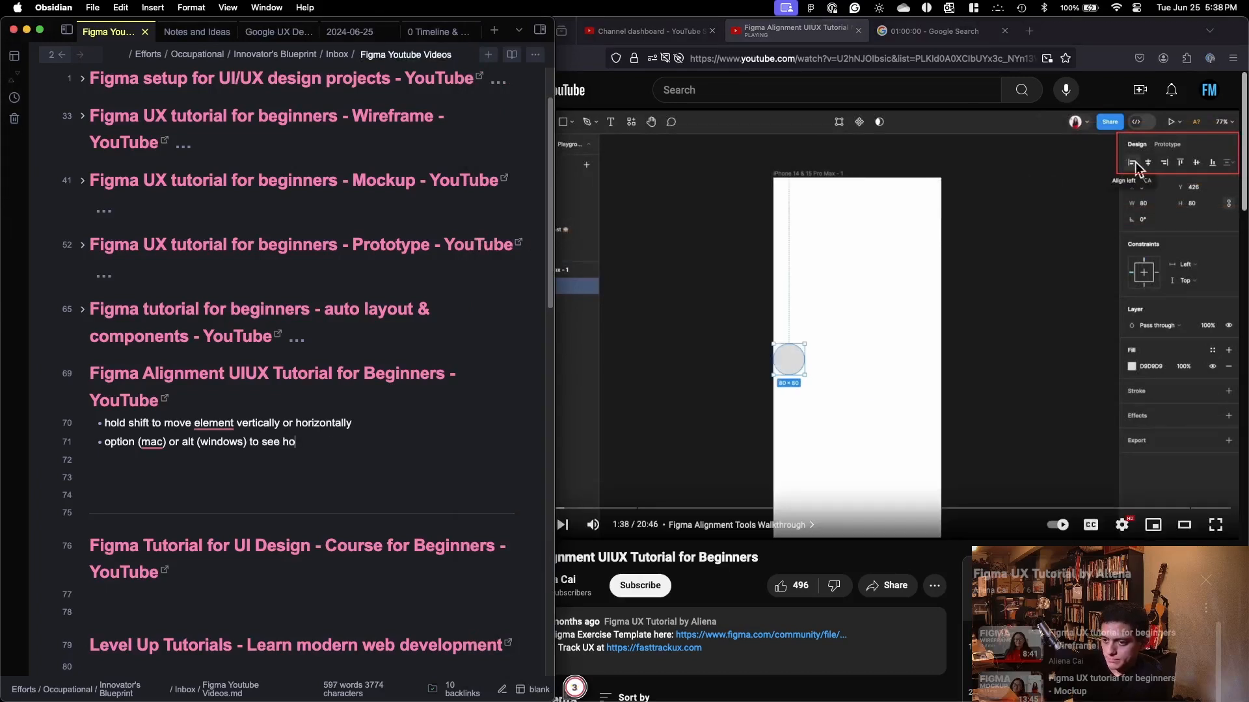
pyautogui.write('ho')
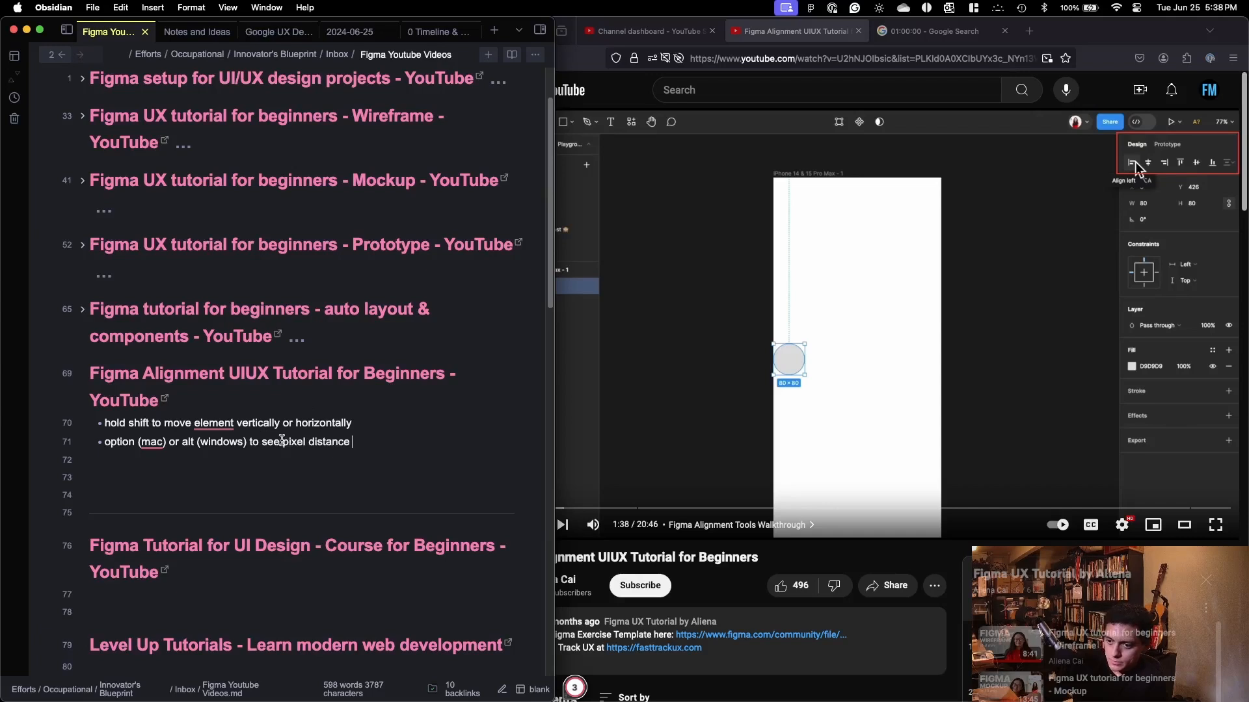
pyautogui.write('an objects pixel distance ')
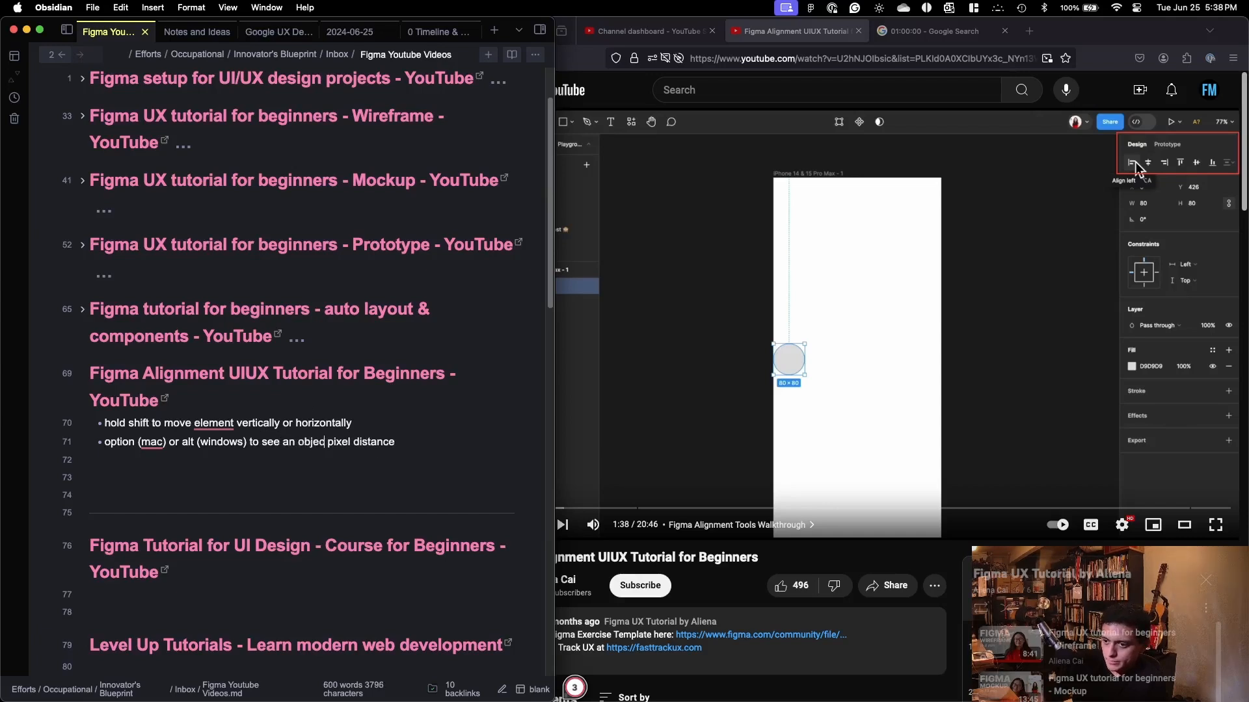
pyautogui.write('f')
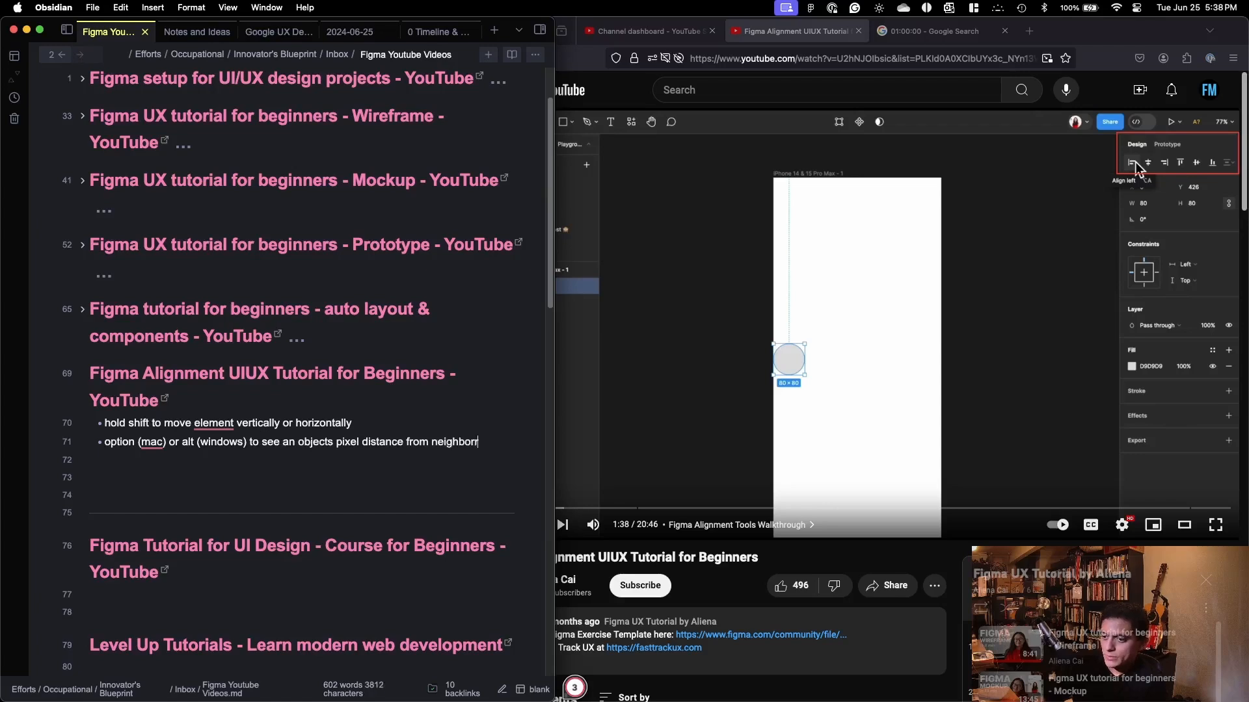
pyautogui.write('rom neighboring elements')
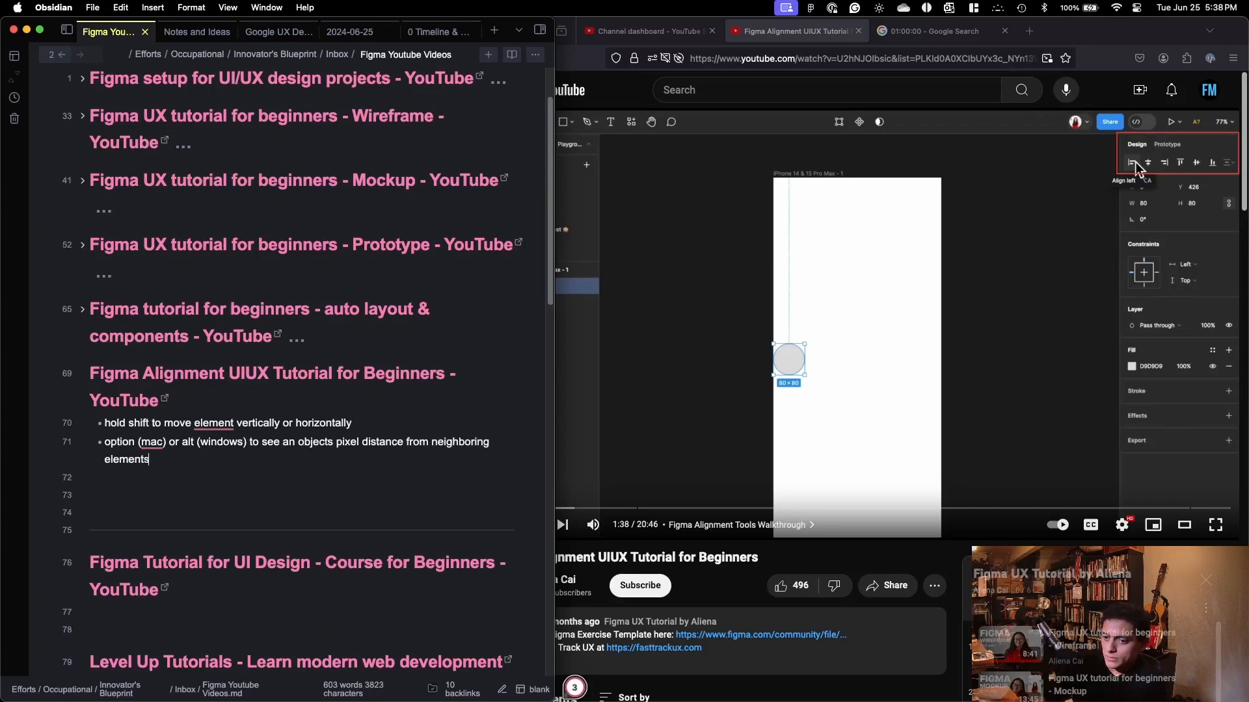
pyautogui.press('Return')
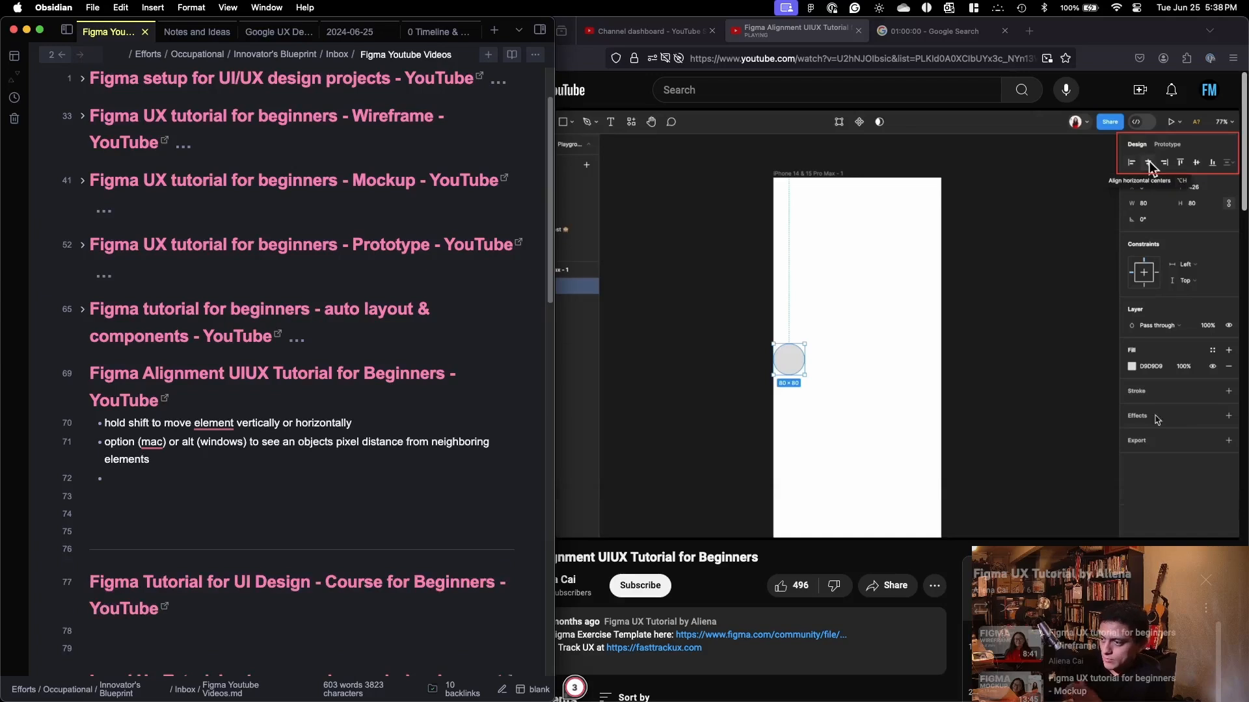
# Step: Start the one-hour Google timer and return to the Figma alignment video
pyautogui.click(883, 566)
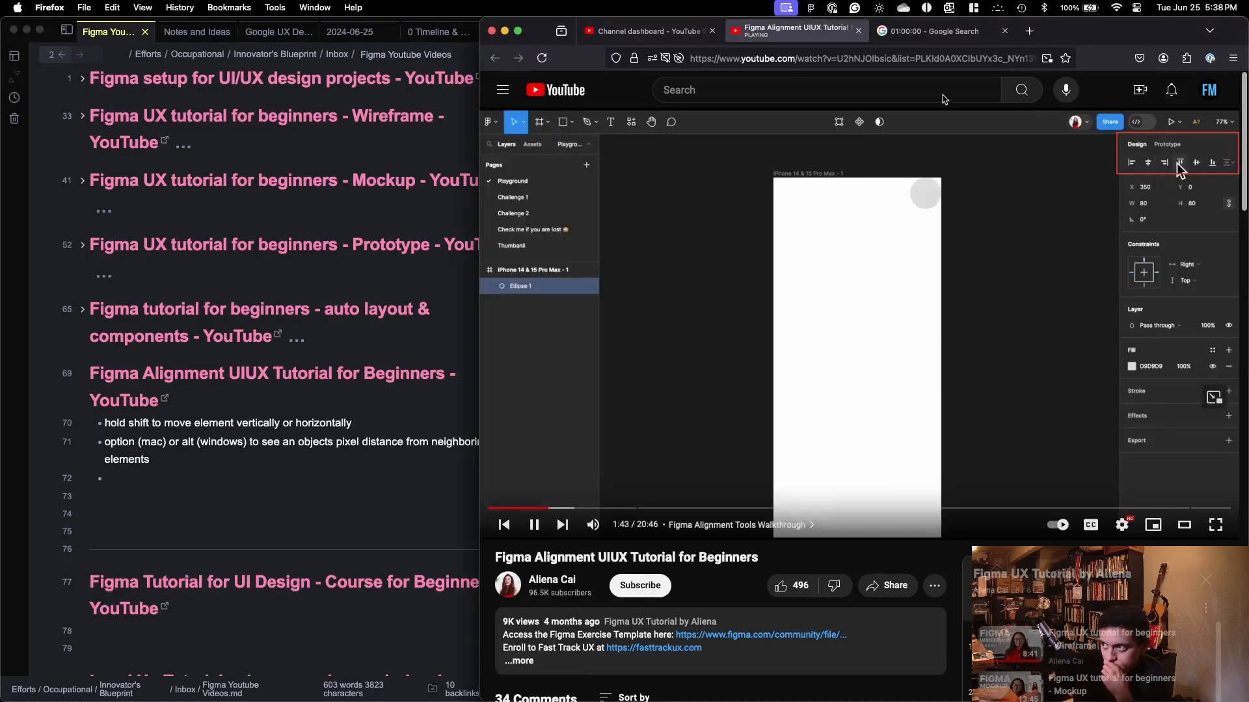
pyautogui.click(937, 31)
pyautogui.click(551, 361)
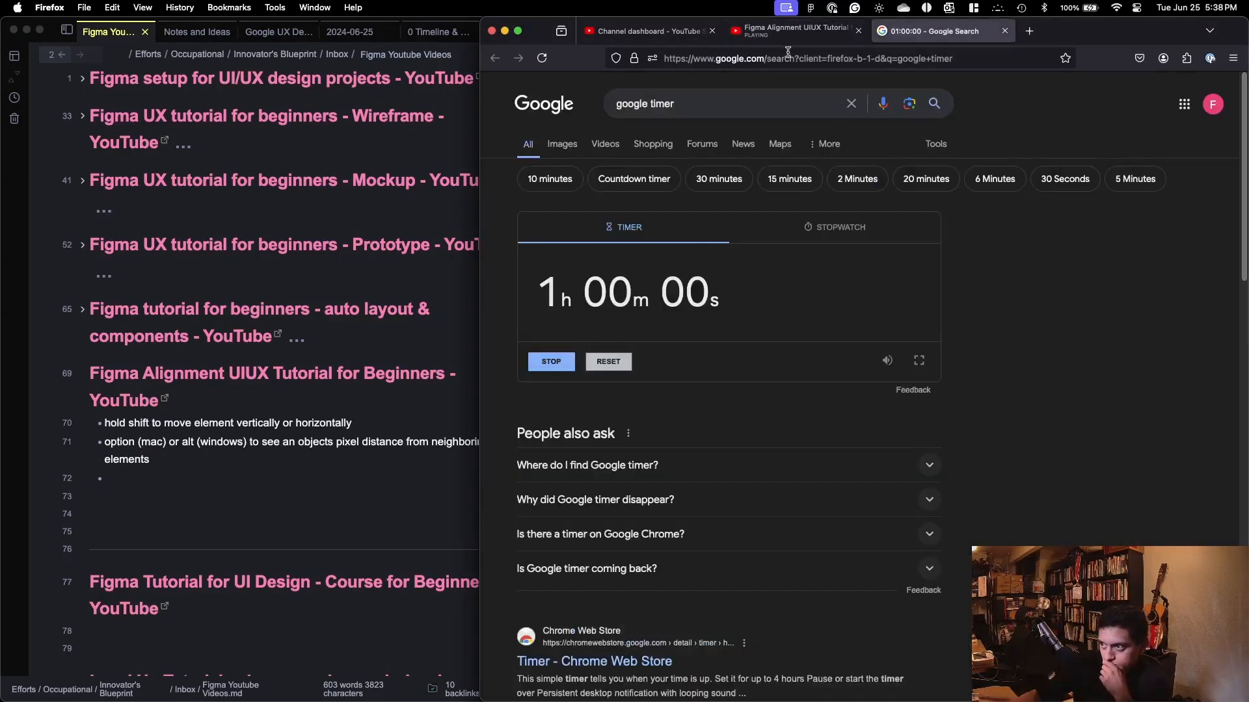
pyautogui.click(790, 31)
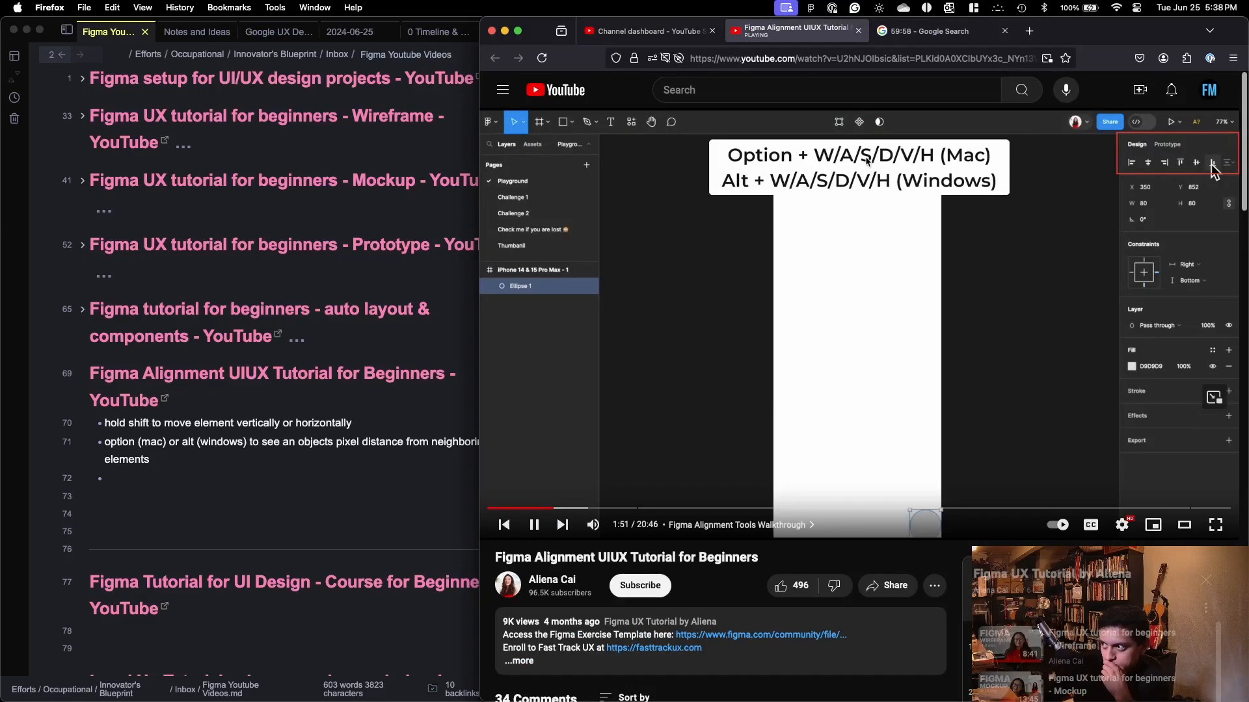
# Step: Rewind the alignment video and rewatch the part on the alignment tools
pyautogui.press('j')
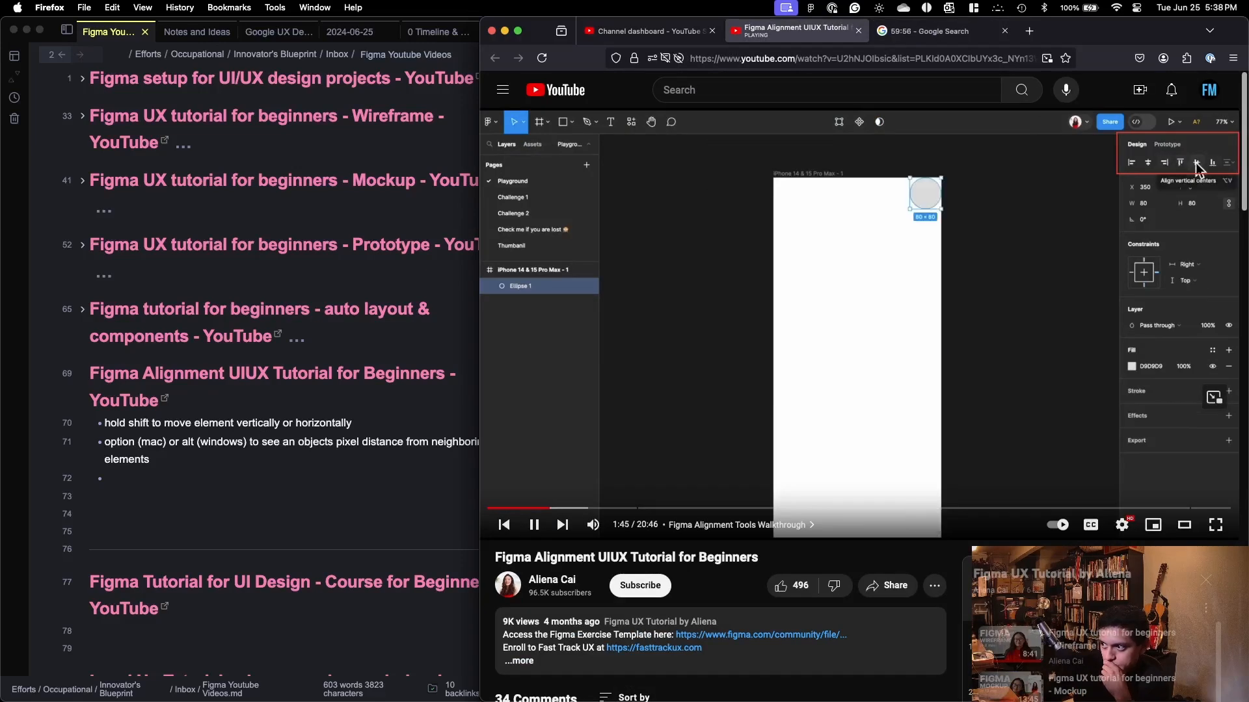
pyautogui.press('Left')
pyautogui.press('Left')
pyautogui.press('Left')
pyautogui.press('Left')
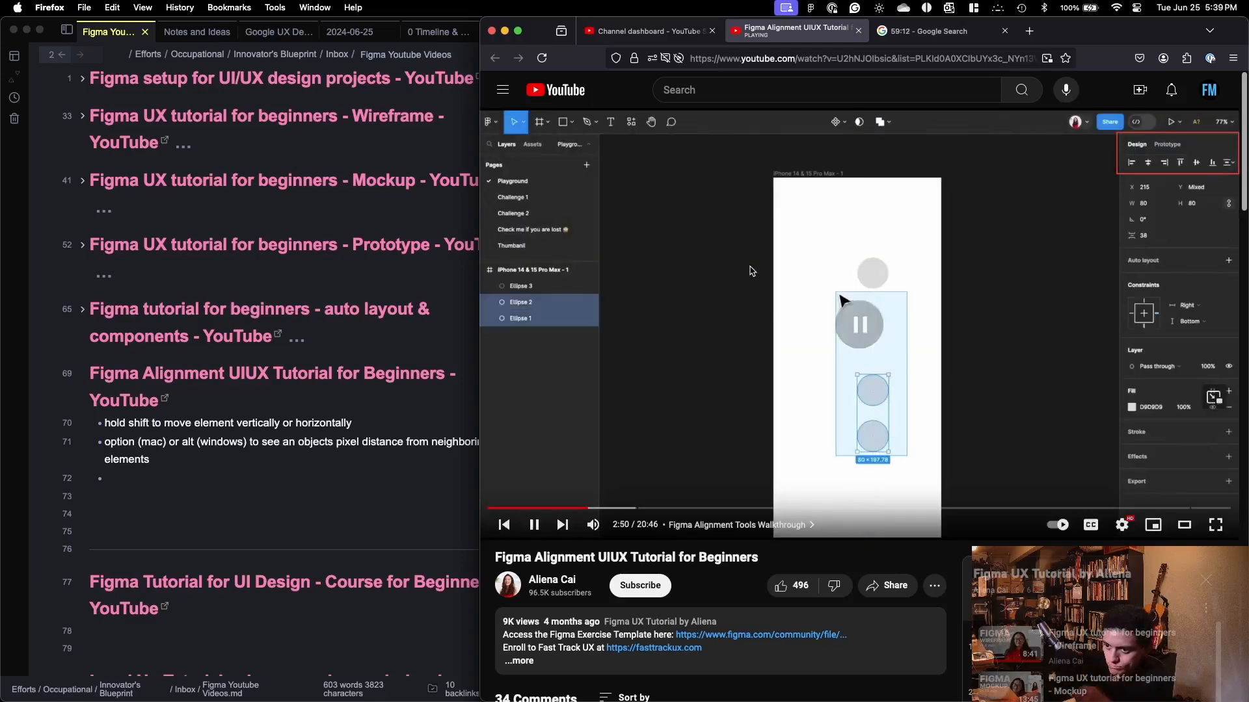
# Step: In the Obsidian note, write the third bullet "if two elements are selected for alignment, they align around each other" and add an empty bullet below
pyautogui.click(226, 456)
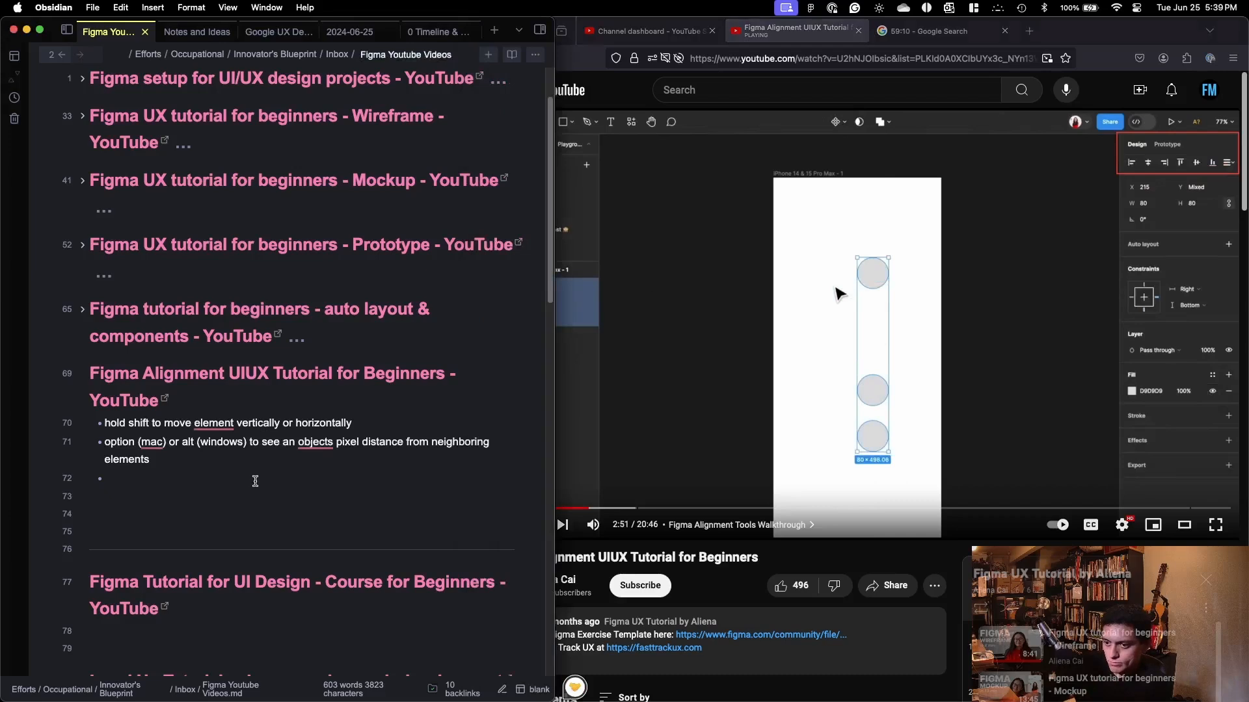
pyautogui.write('if two')
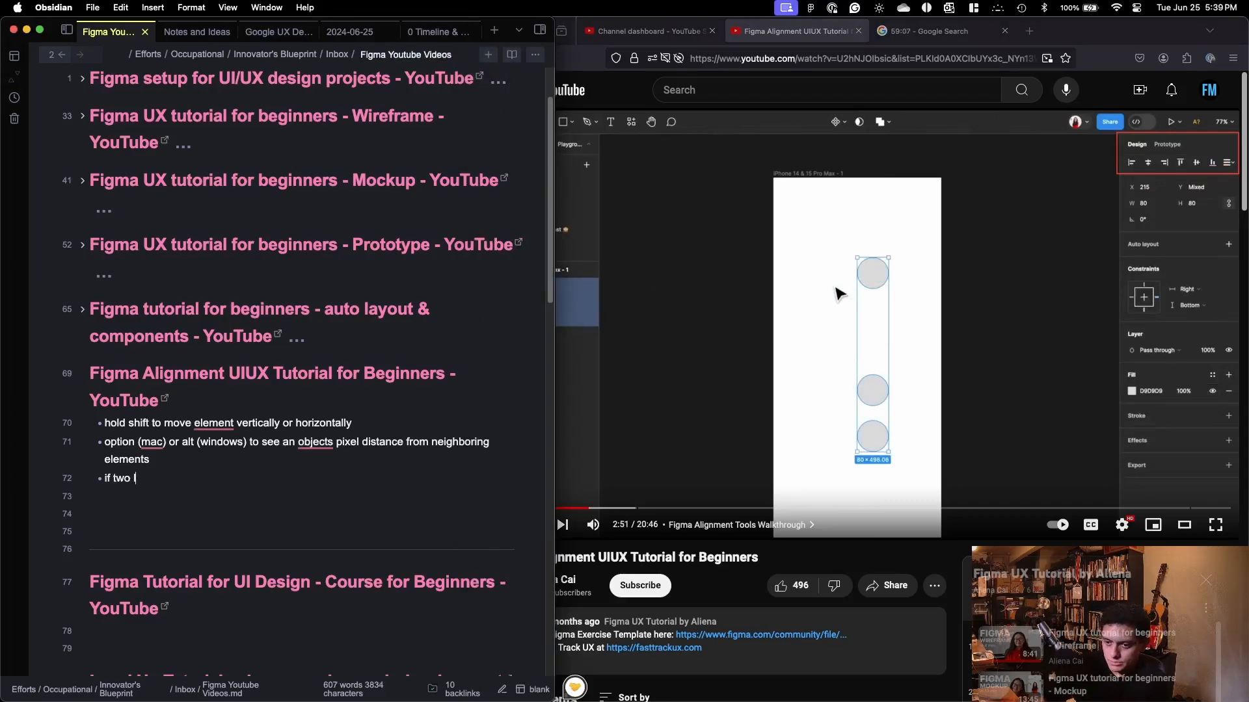
pyautogui.write(' elements are selected')
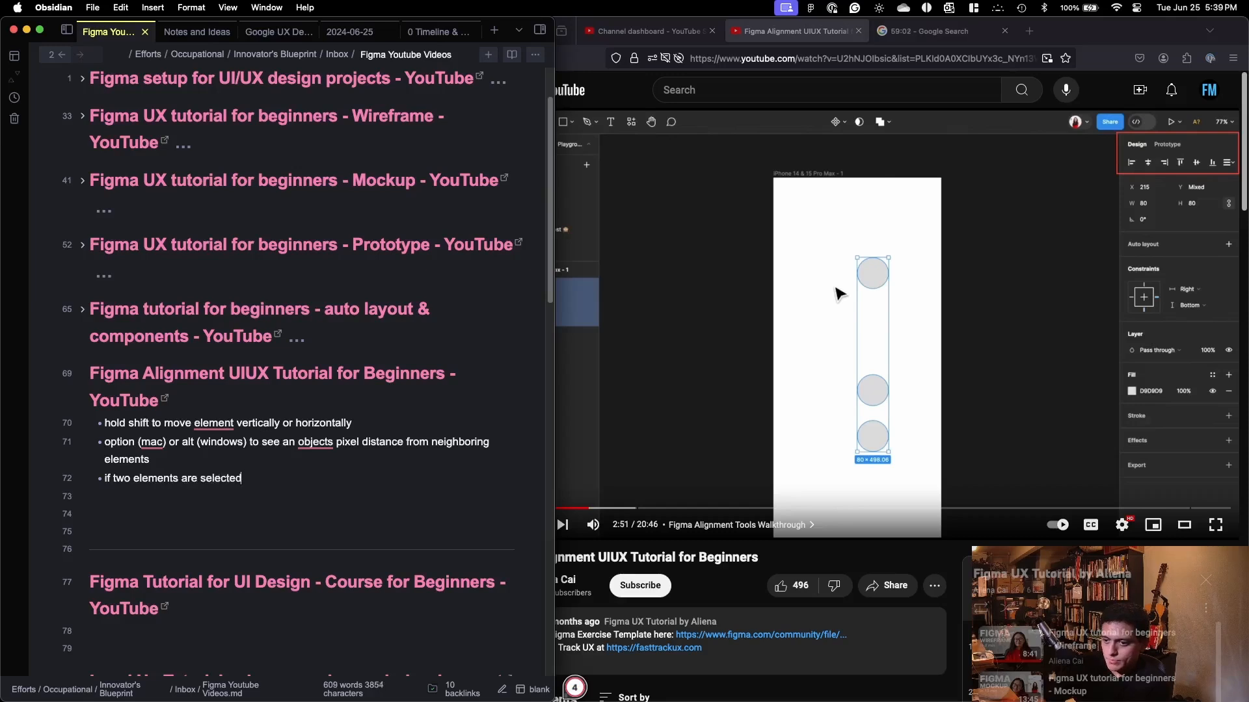
pyautogui.write('mented, th')
pyautogui.press('BackSpace')
pyautogui.press('BackSpace')
pyautogui.press('BackSpace')
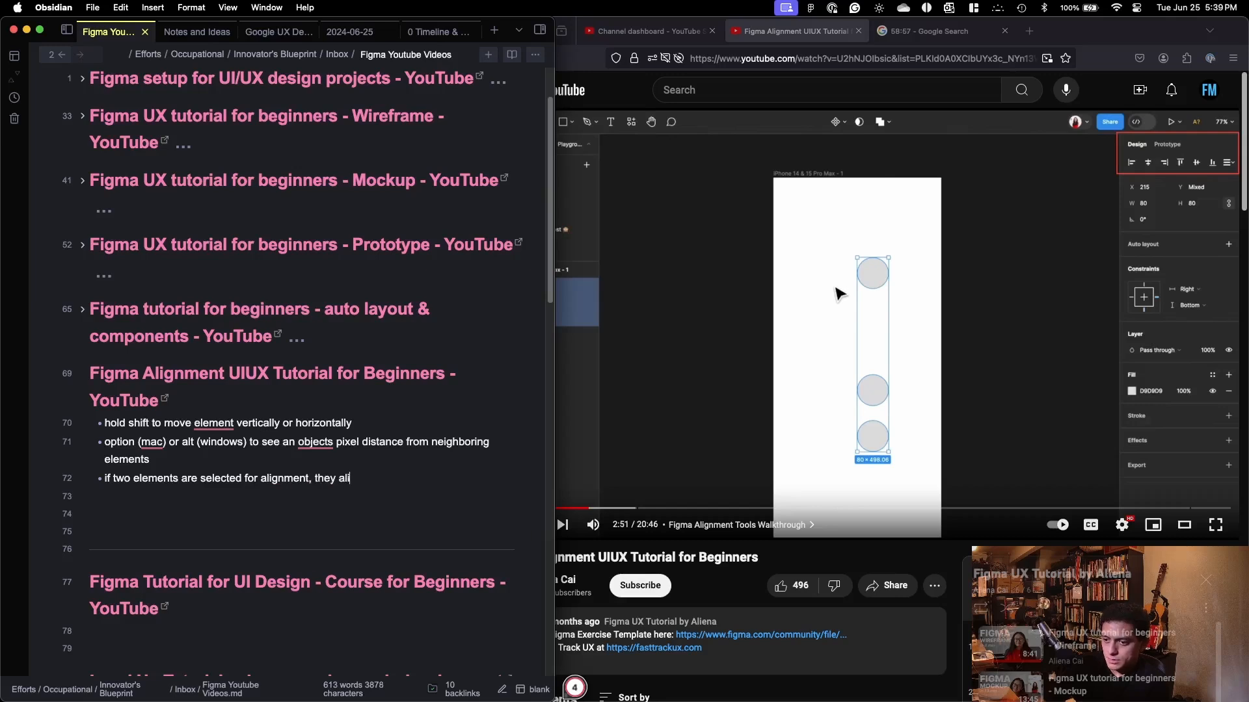
pyautogui.write('gn aroun')
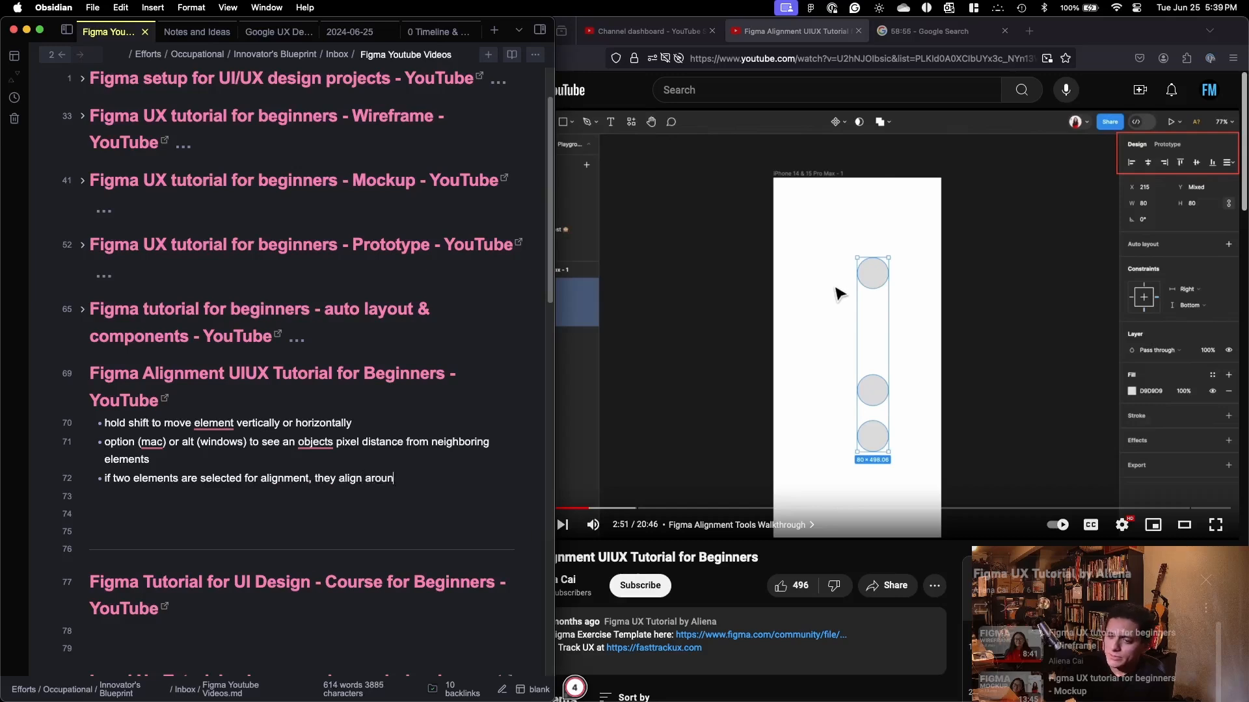
pyautogui.write('d each ot')
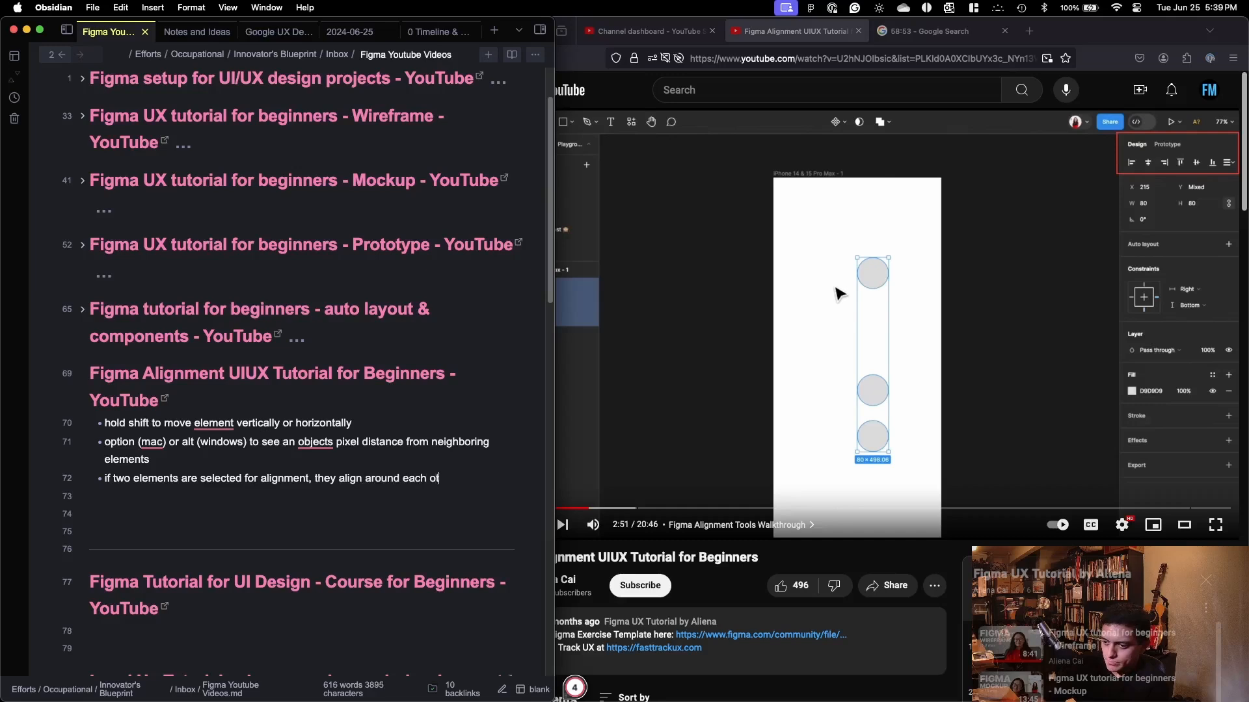
pyautogui.write('her')
pyautogui.press('Return')
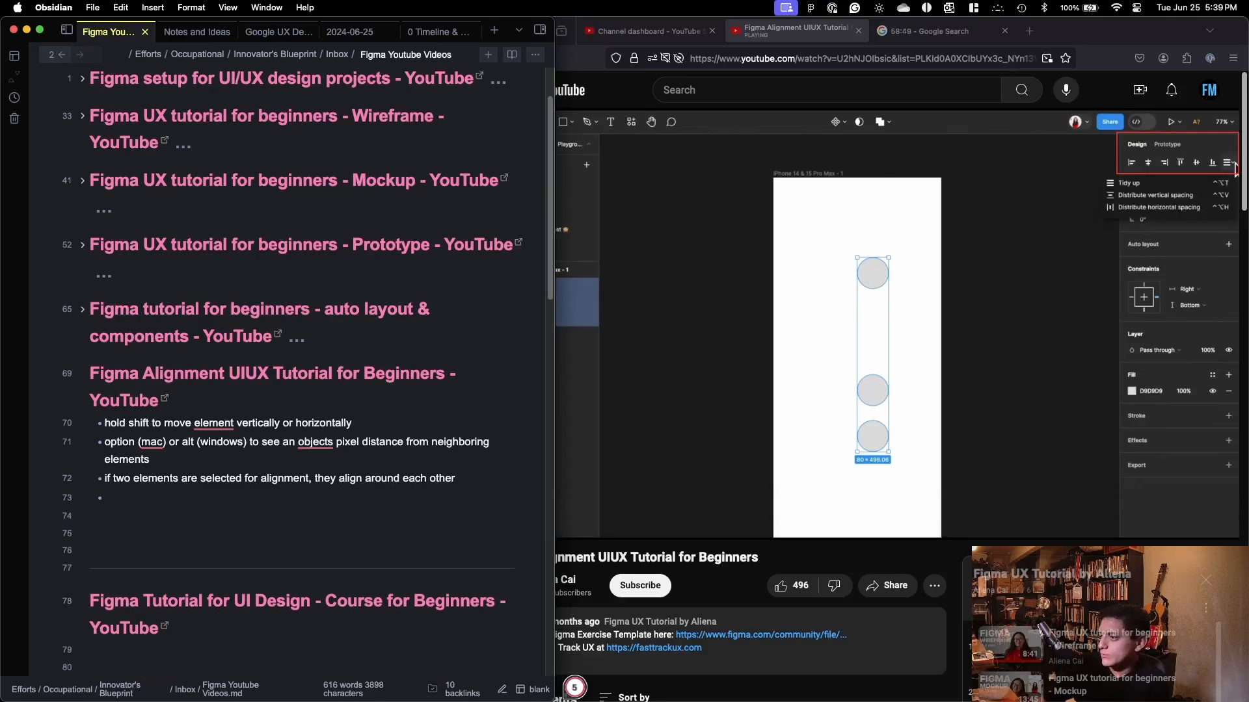
# Step: Return to the alignment video in Firefox, rewind slightly, and watch through to the Apple Vision Pro Challenge section, pausing there
pyautogui.click(876, 418)
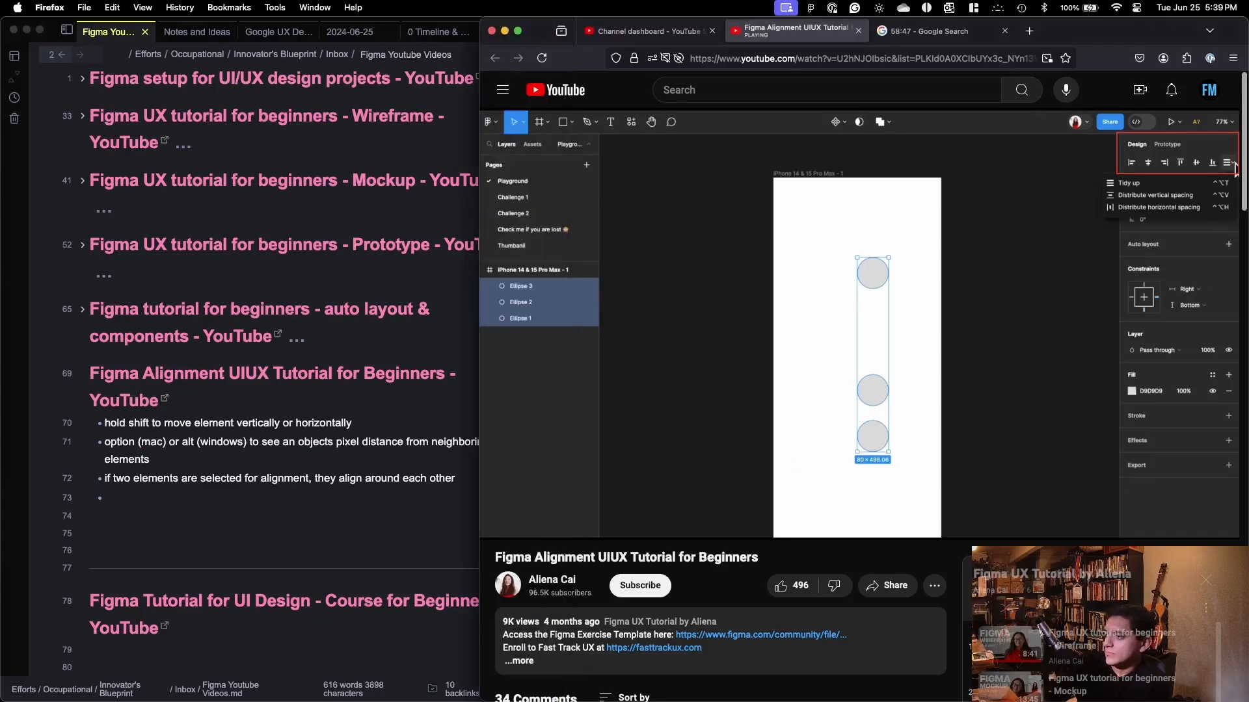
pyautogui.press('Left')
pyautogui.press('Left')
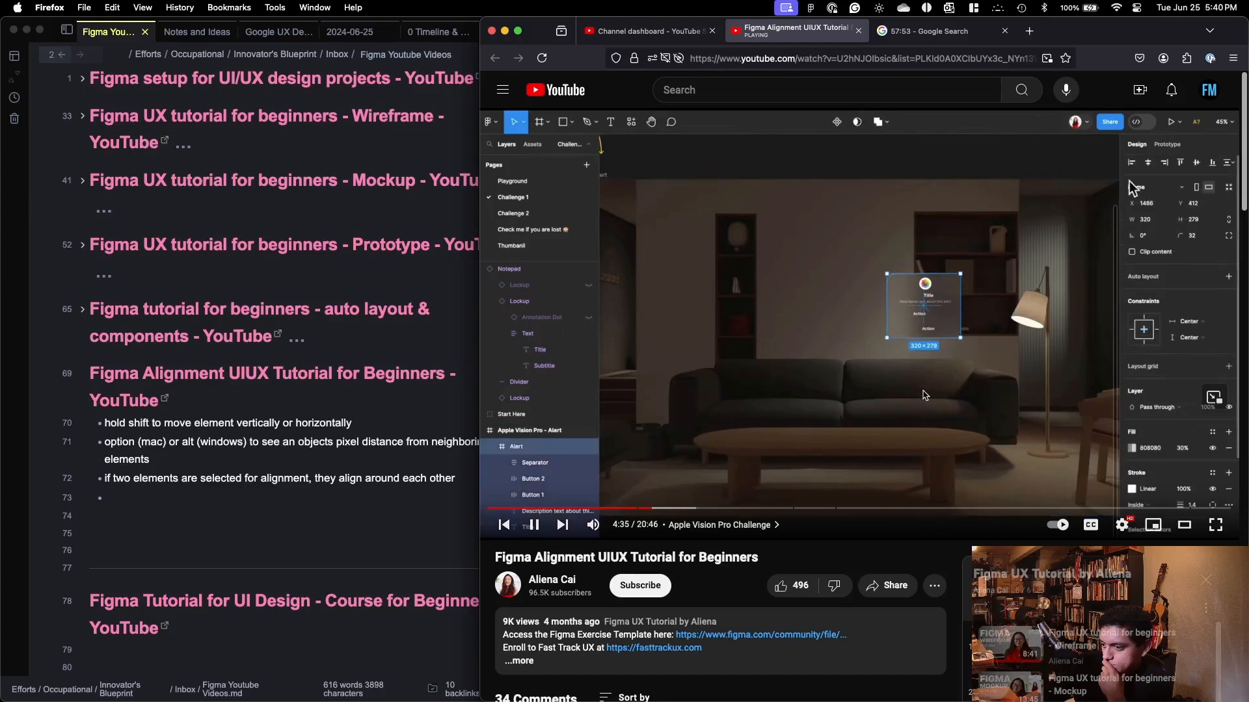
pyautogui.click(818, 387)
pyautogui.click(818, 386)
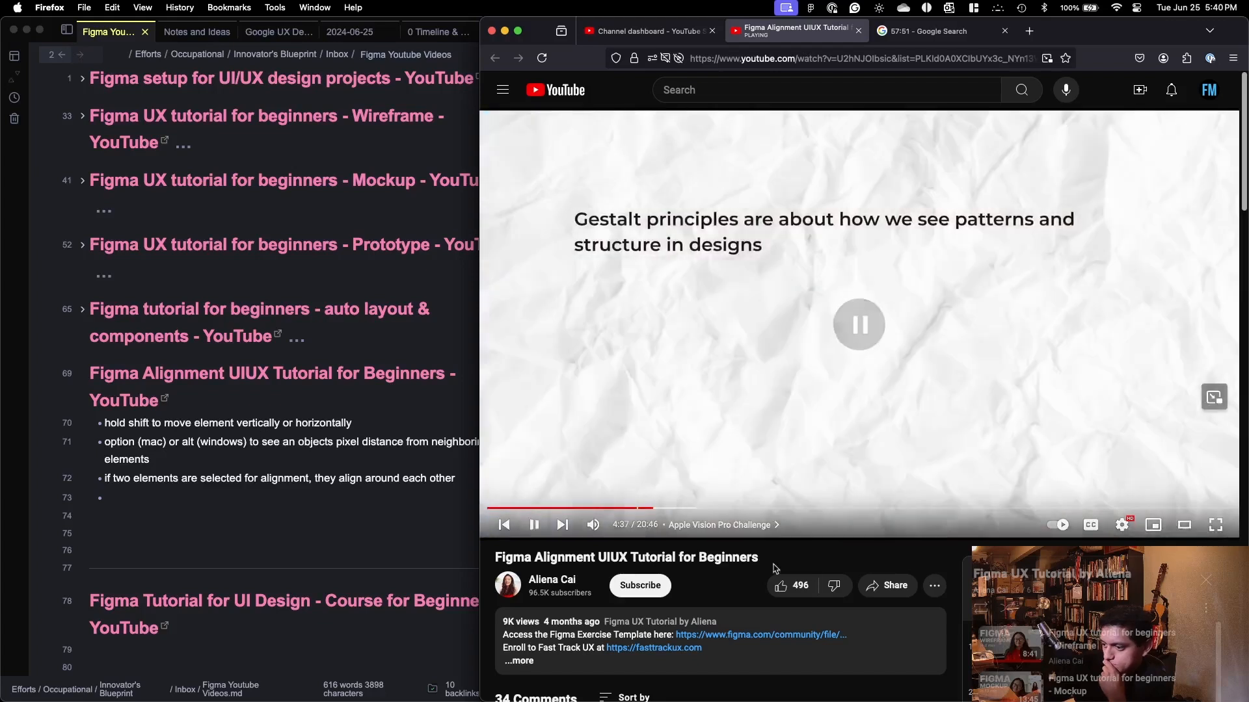
# Step: Open the Alignment Exercise template from the video description and load its copy in the Figma desktop app
pyautogui.click(815, 636)
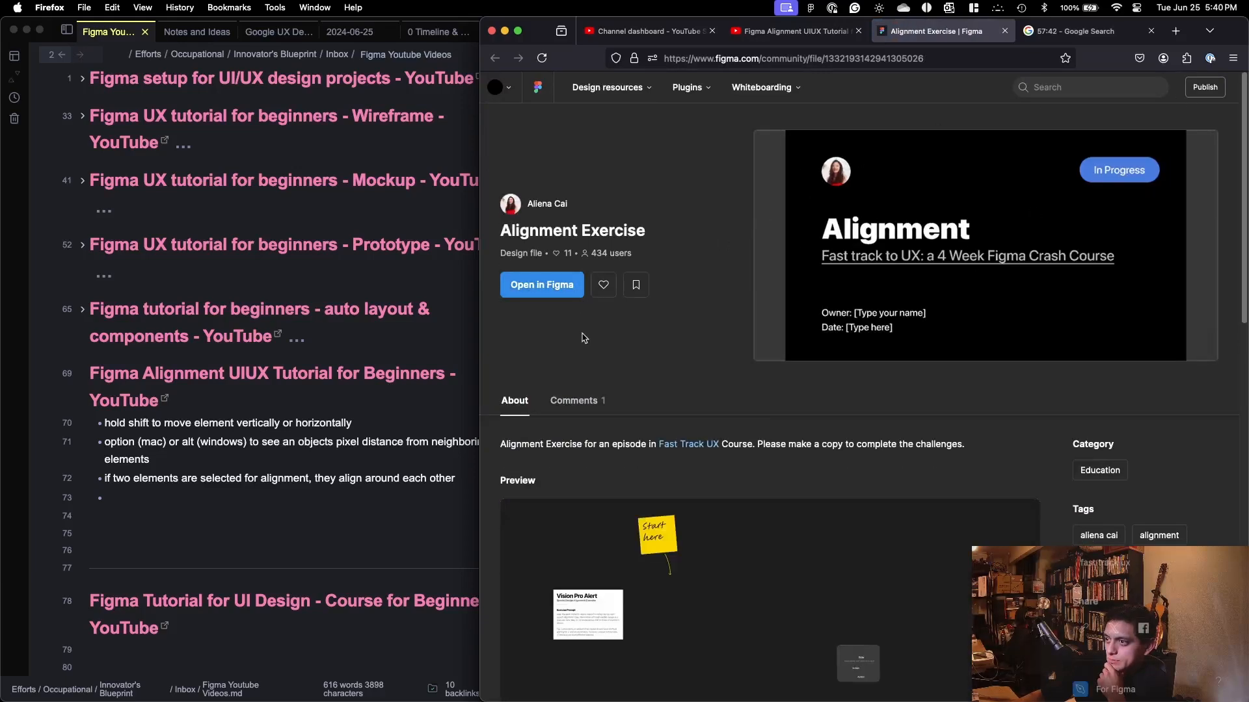
pyautogui.click(563, 290)
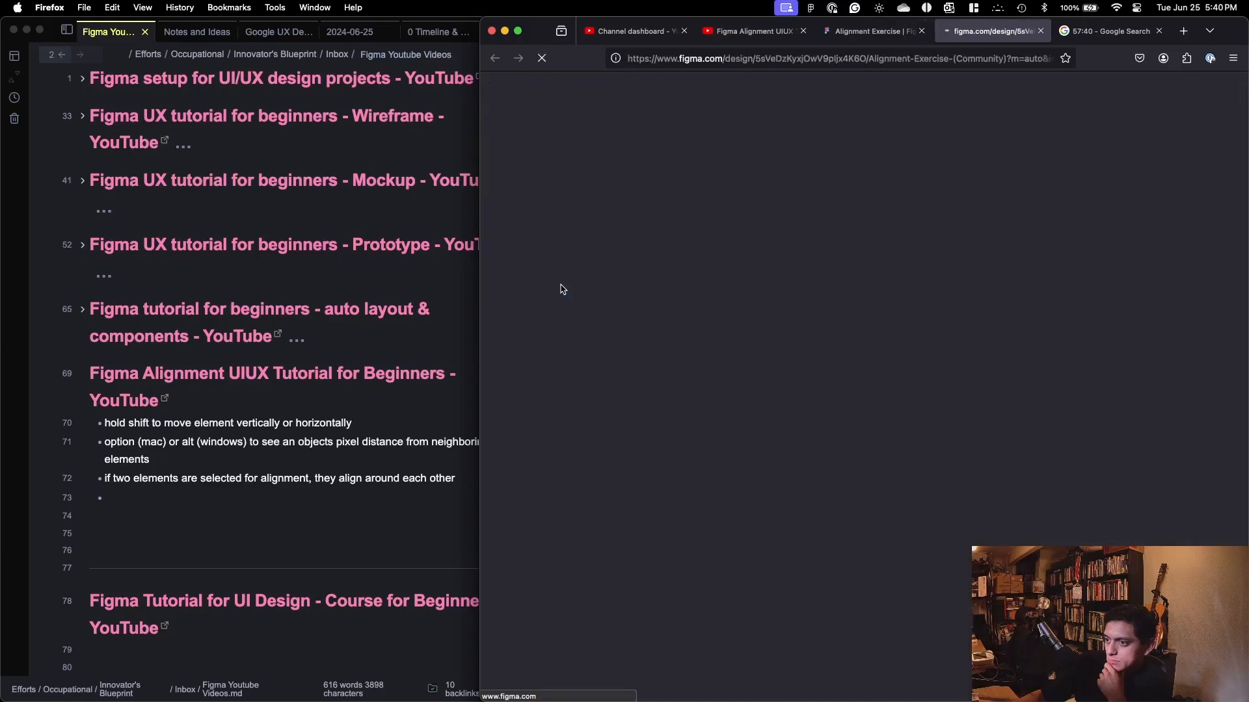
pyautogui.click(957, 33)
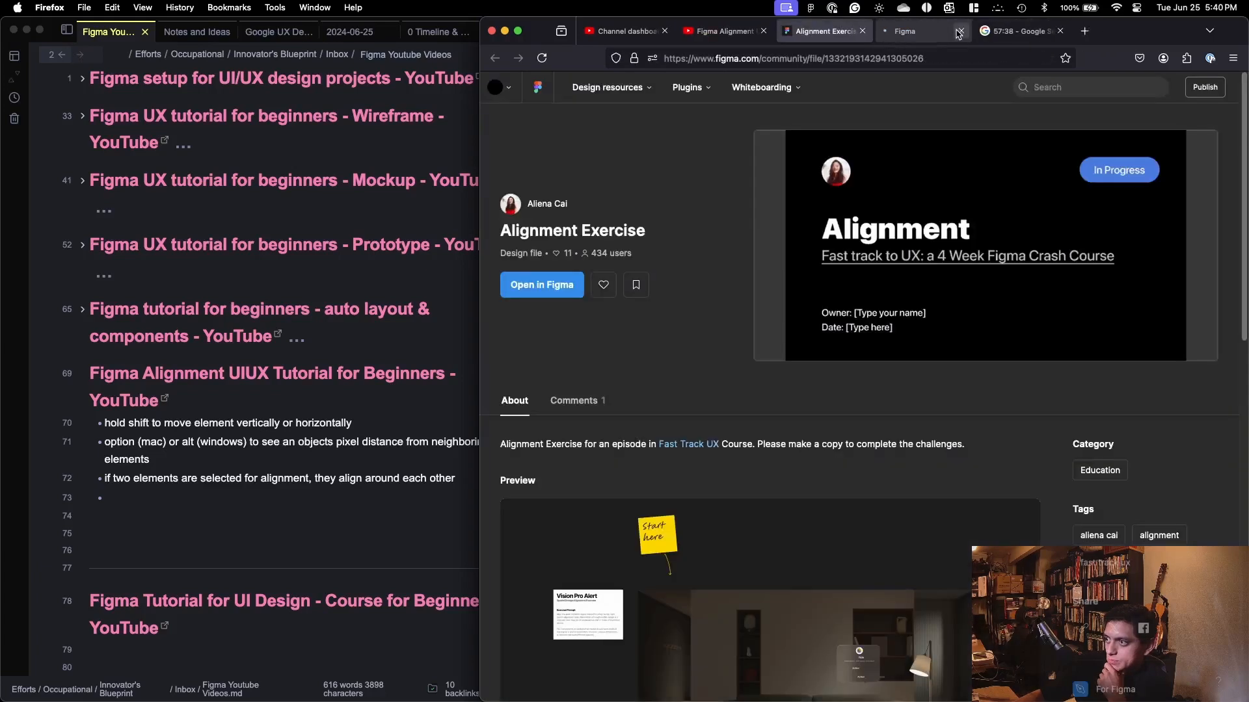
pyautogui.click(958, 34)
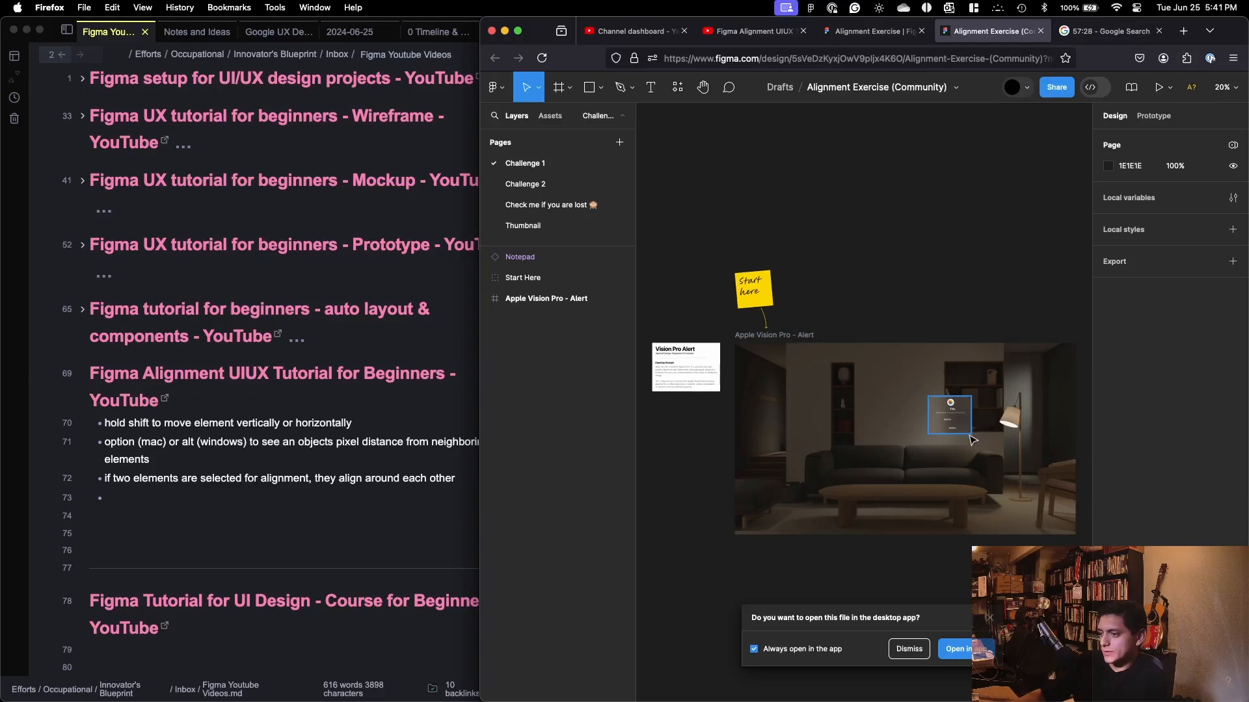
pyautogui.scroll(5, 965, 506)
pyautogui.click(954, 648)
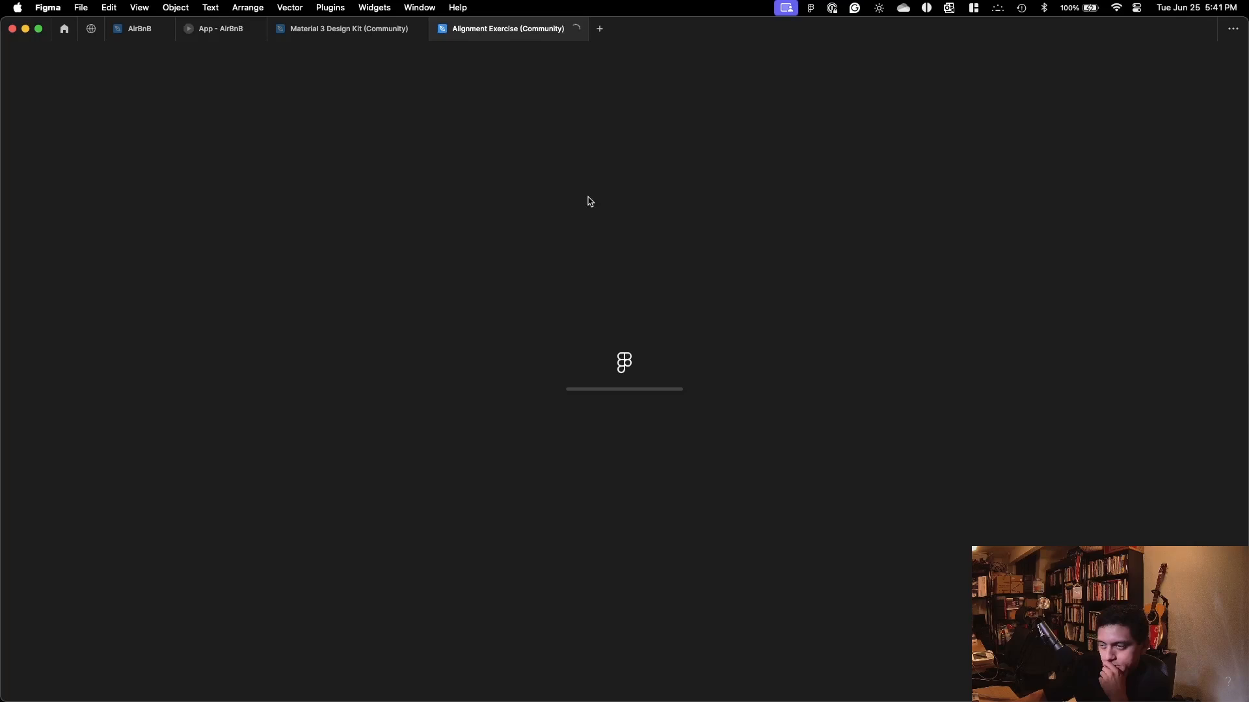
# Step: Align the Alert frame's app icon, title, description text and both Action buttons on their horizontal centers
pyautogui.scroll(-2, 631, 217)
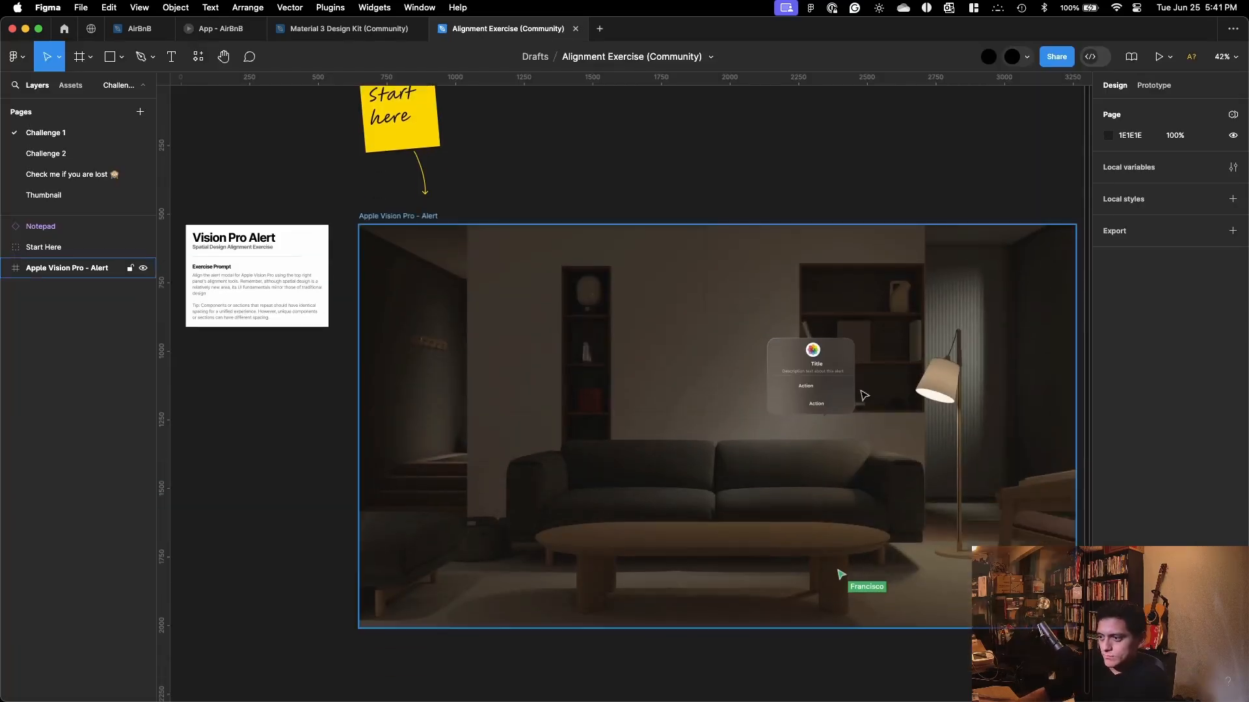
pyautogui.click(831, 376)
pyautogui.scroll(2, 833, 376)
pyautogui.scroll(5, 832, 376)
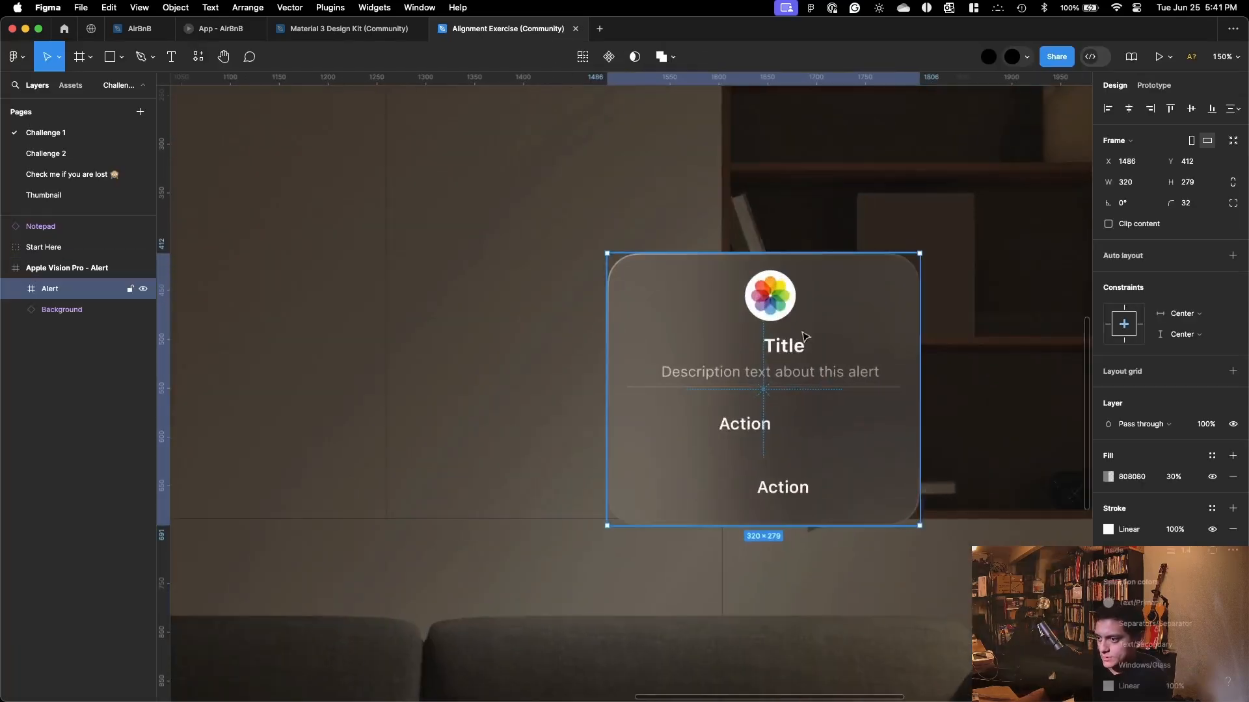
pyautogui.doubleClick(777, 306)
pyautogui.keyDown('shift'); pyautogui.click(786, 346); pyautogui.keyUp('shift')
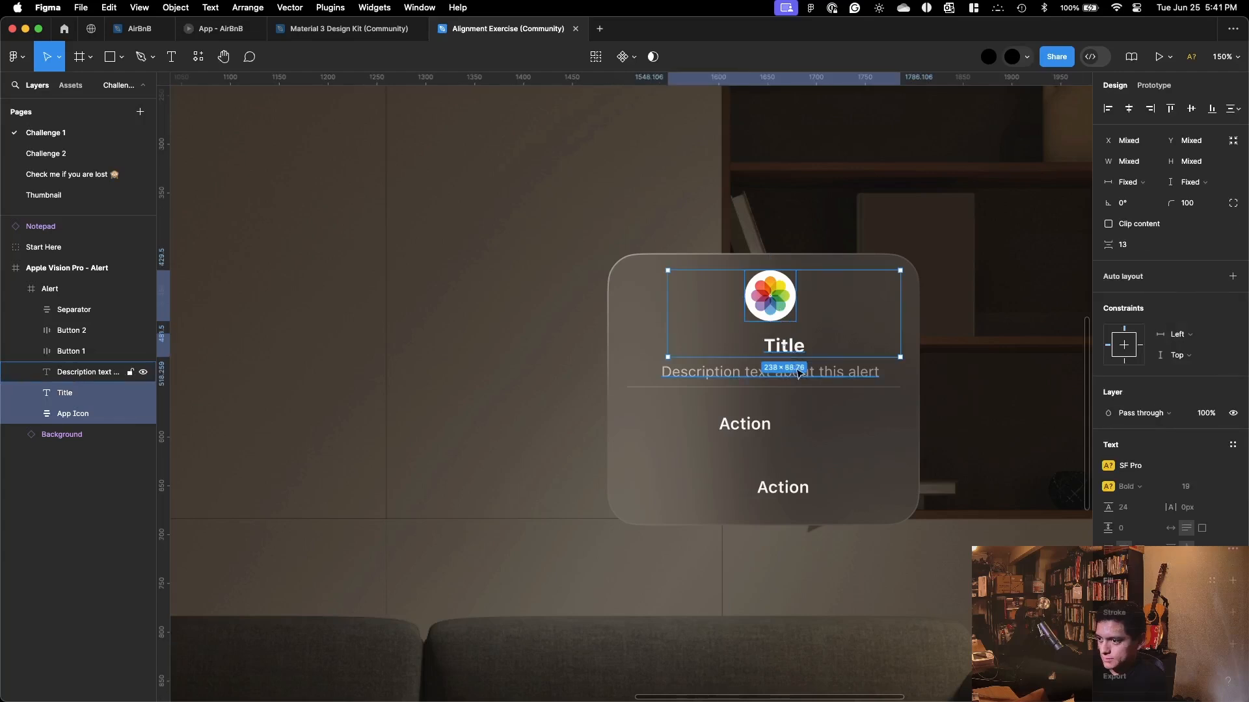
pyautogui.keyDown('shift'); pyautogui.click(799, 373); pyautogui.keyUp('shift')
pyautogui.keyDown('shift'); pyautogui.click(745, 426); pyautogui.keyUp('shift')
pyautogui.keyDown('shift'); pyautogui.click(800, 485); pyautogui.keyUp('shift')
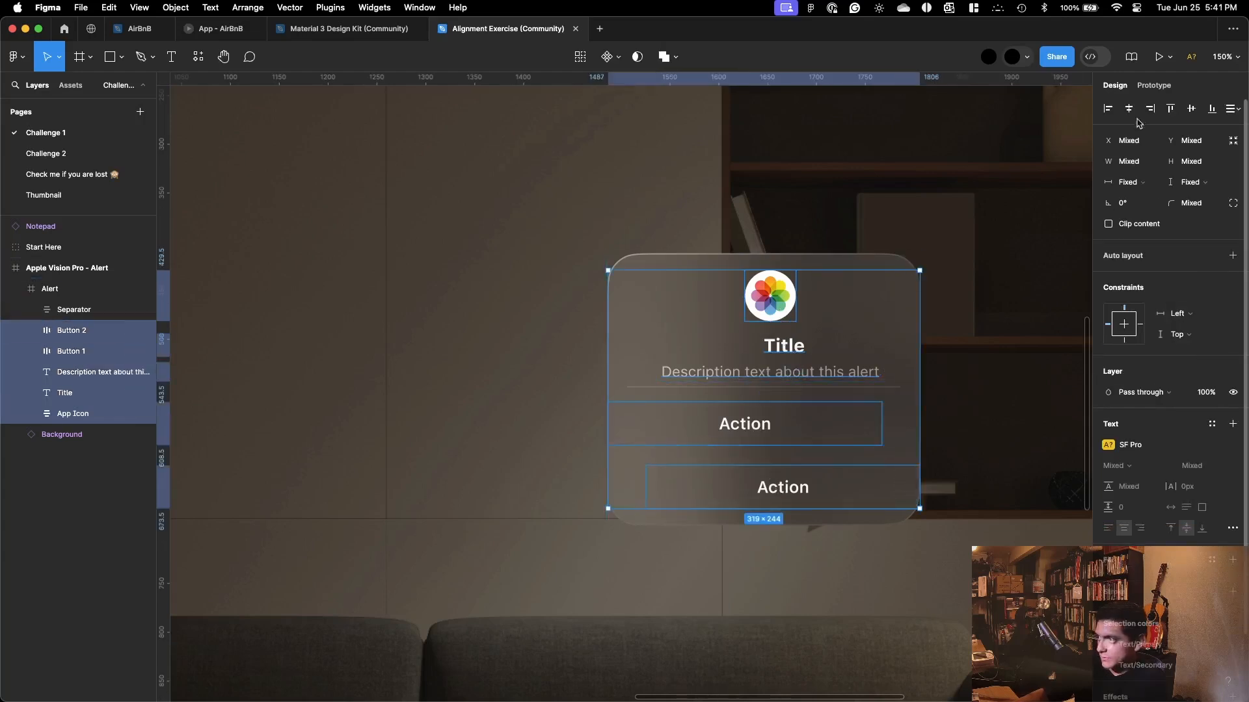
pyautogui.click(1129, 108)
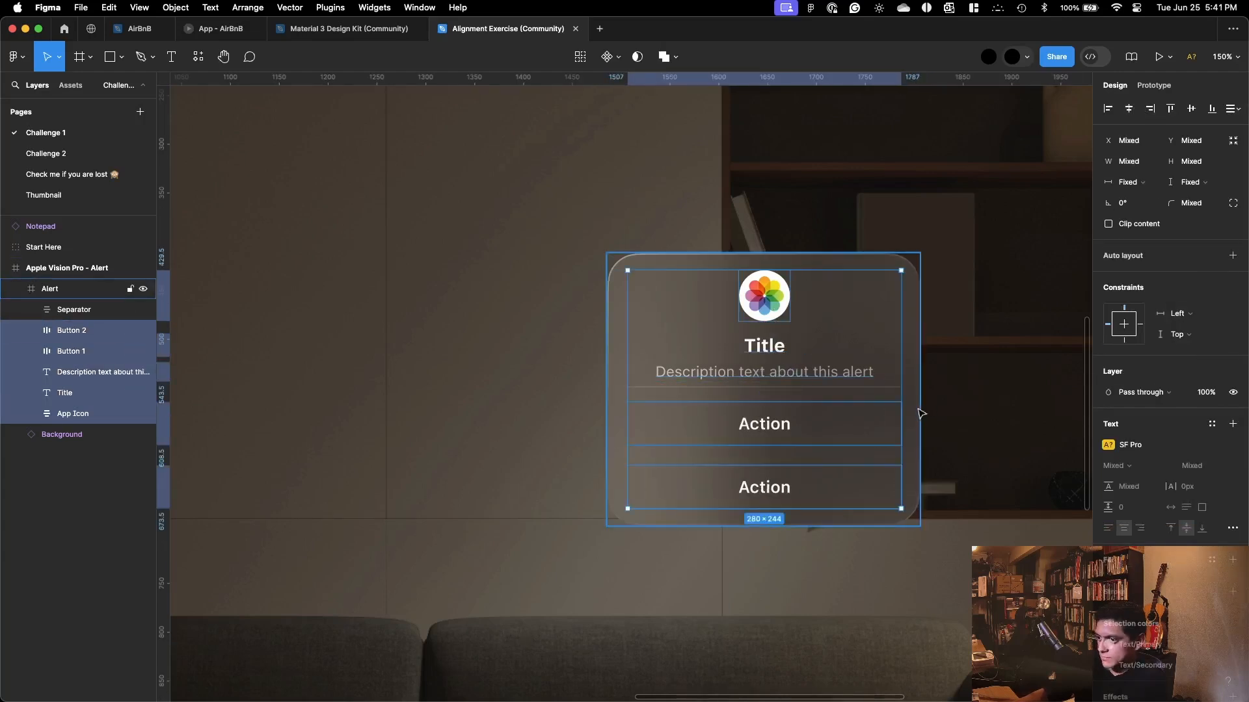
# Step: Switch back to the YouTube video in Firefox, rewind slightly, and pause on the full list of Gestalt principles
pyautogui.hotkey('ctrl', 'Up')
pyautogui.click(990, 206)
pyautogui.click(751, 32)
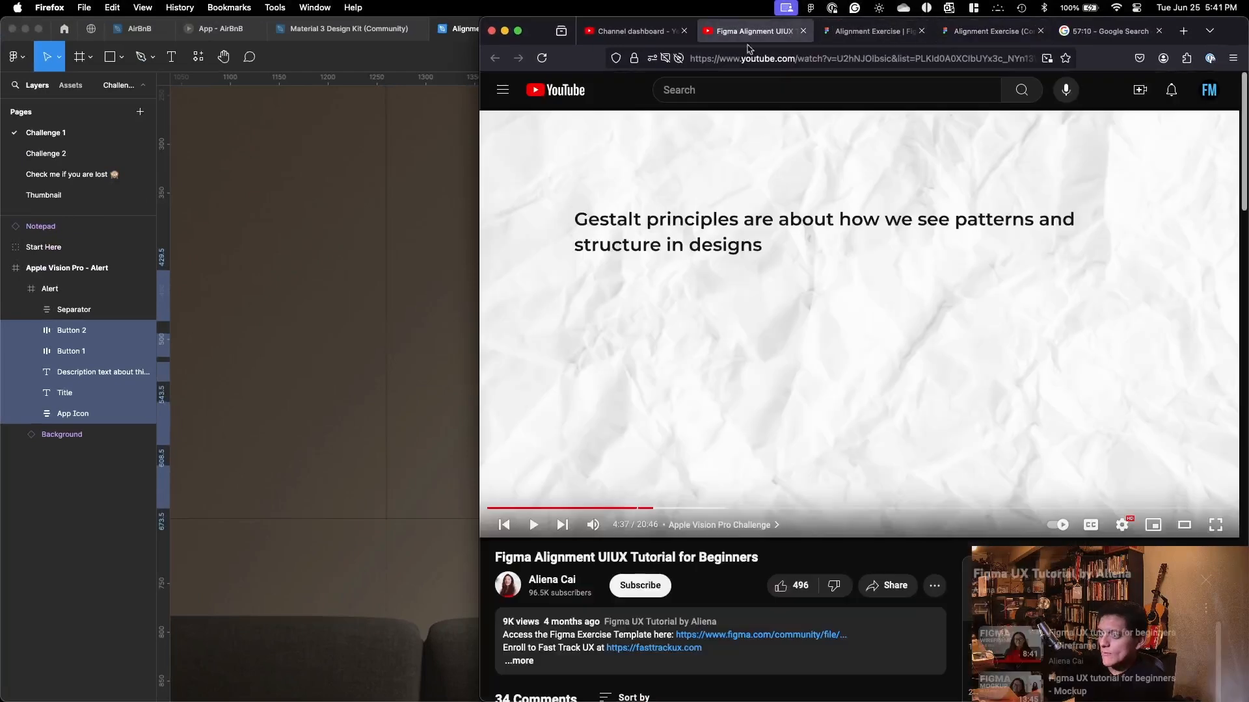
pyautogui.click(883, 231)
pyautogui.press('Left')
pyautogui.press('Left')
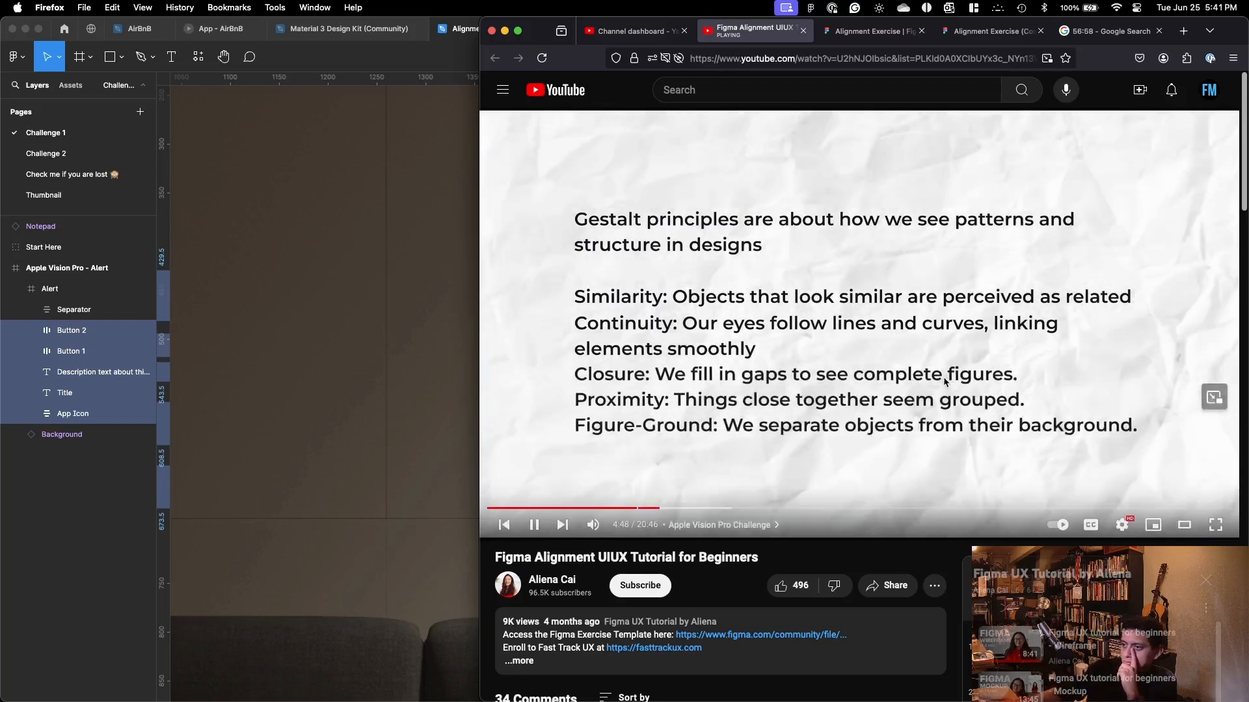
pyautogui.click(945, 381)
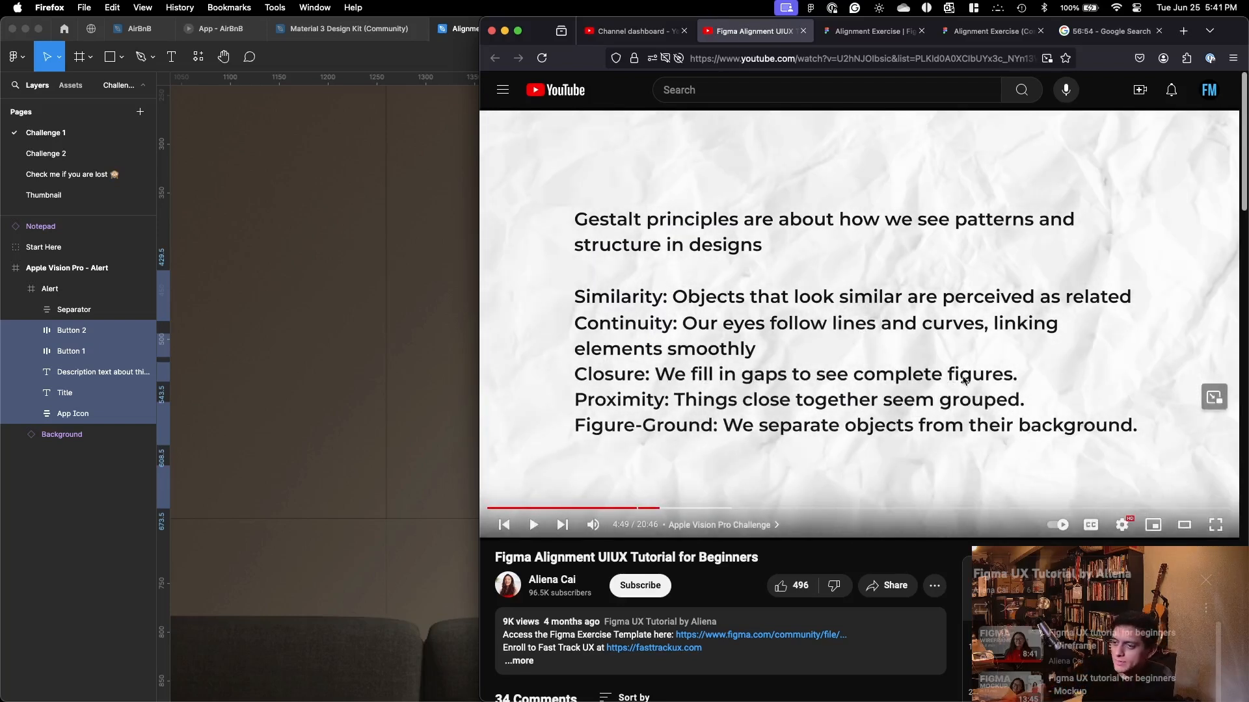
pyautogui.press('super+shift+4')
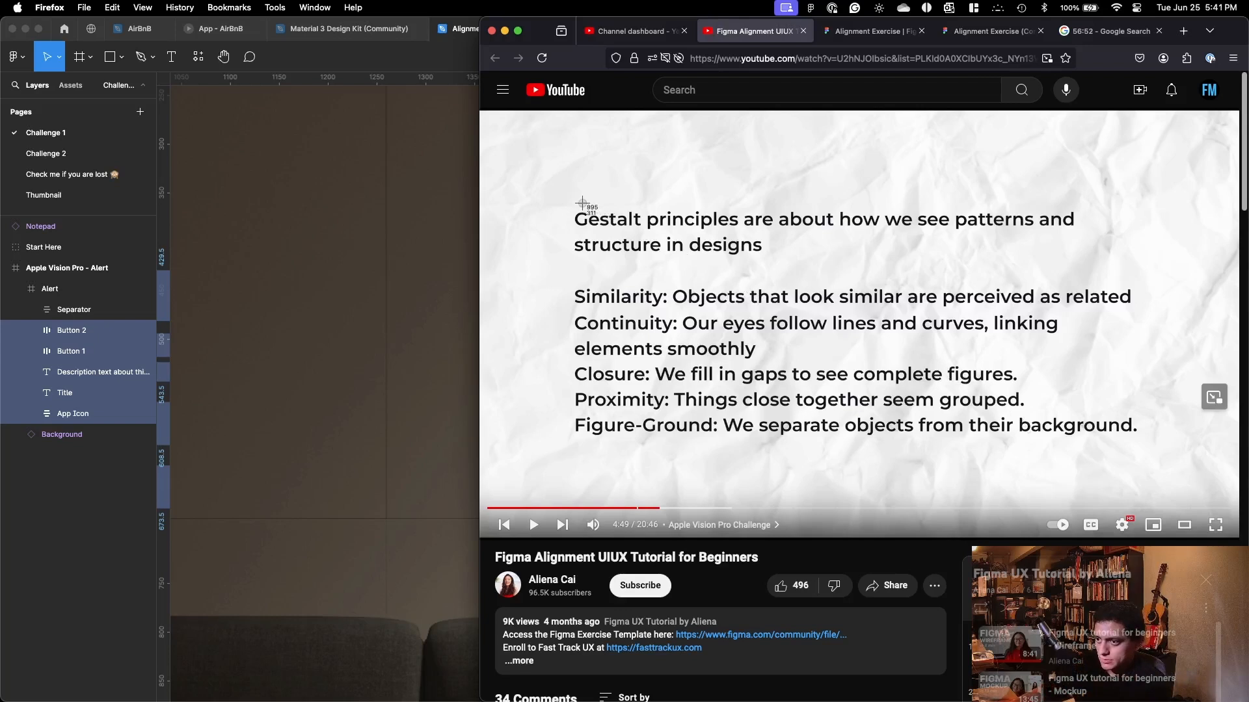
pyautogui.press('Escape')
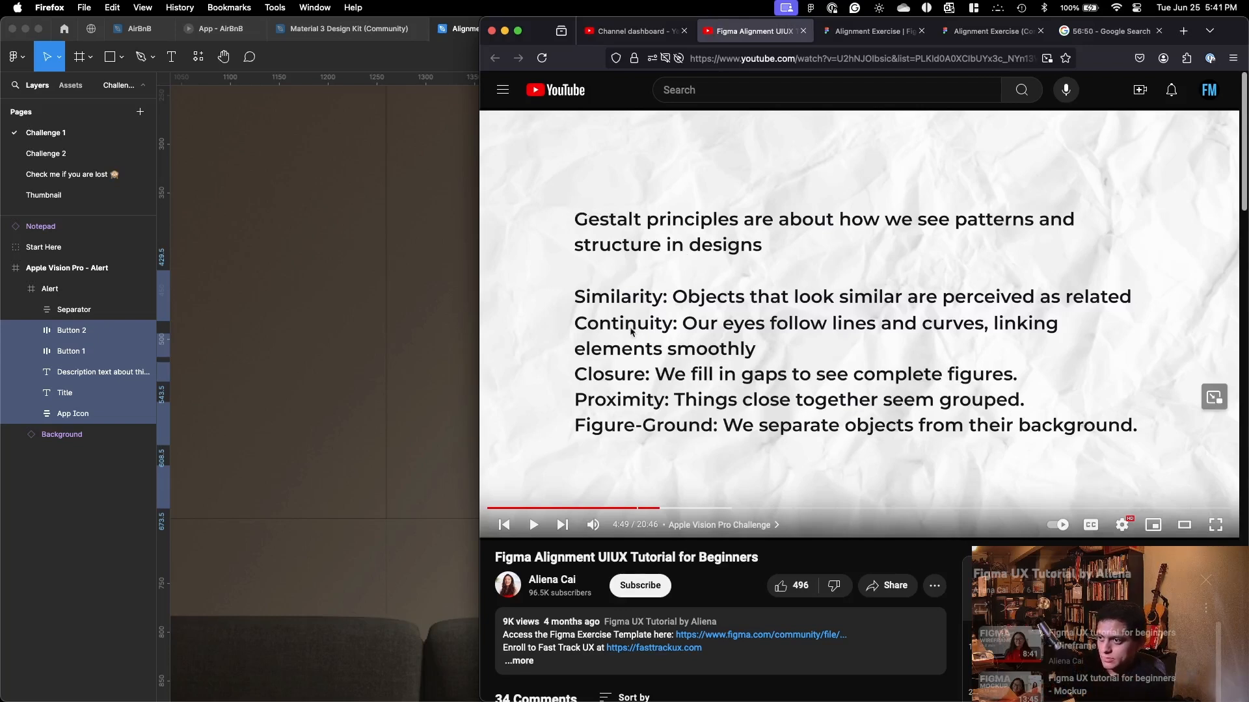
# Step: Below the alignment bullets in the Obsidian note, add the line "Gestalt principles are about how we see patterns and structure in designs"
pyautogui.hotkey('ctrl', 'Up')
pyautogui.click(214, 492)
pyautogui.scroll(-2, 213, 490)
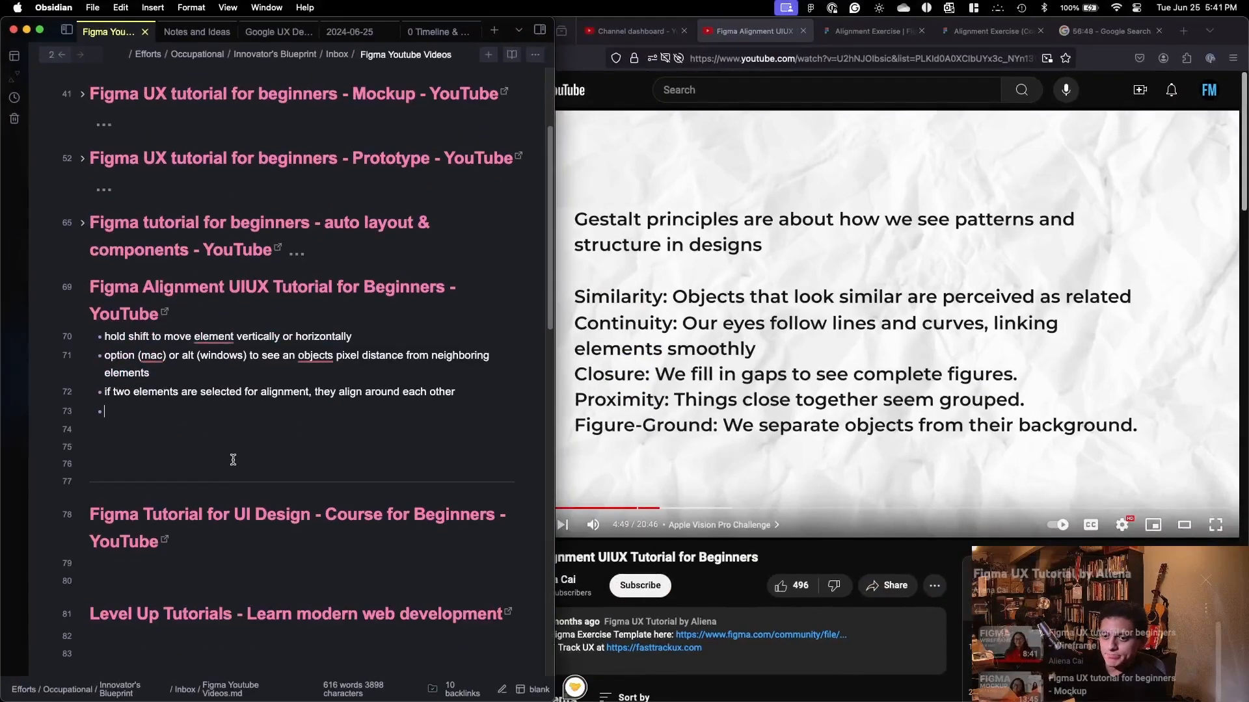
pyautogui.press('Return')
pyautogui.press('Return')
pyautogui.write('Ges')
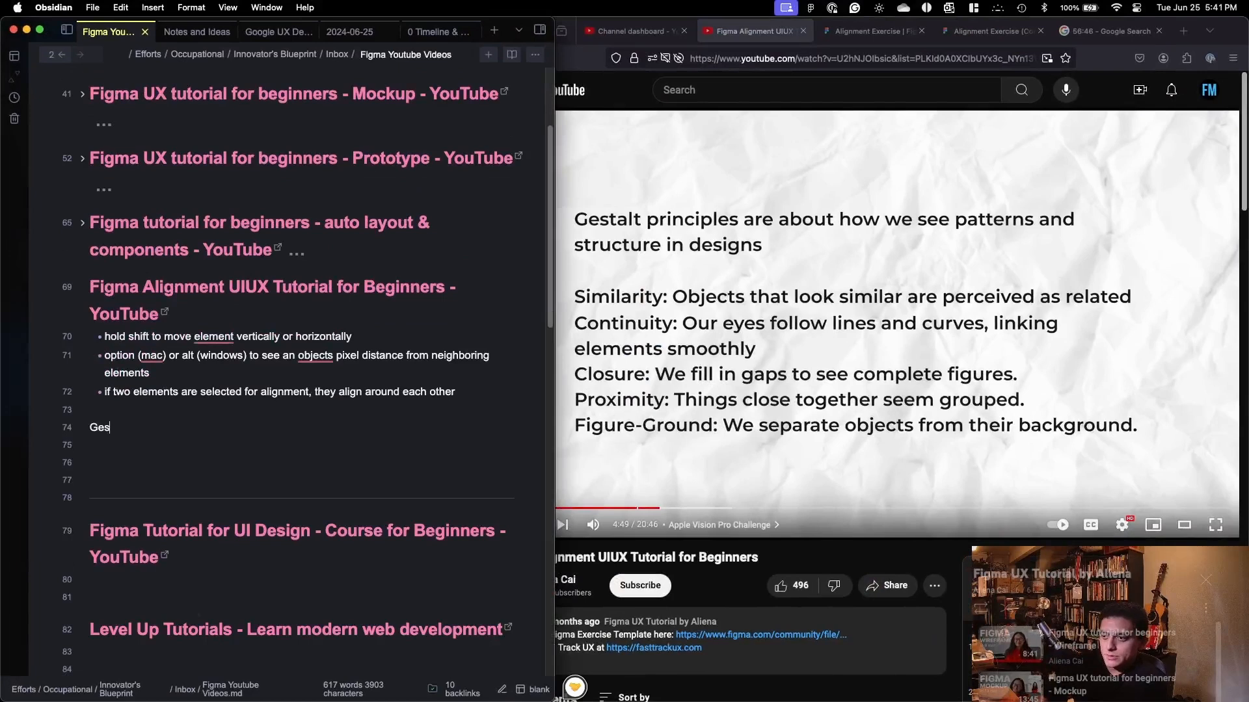
pyautogui.write('talt princip')
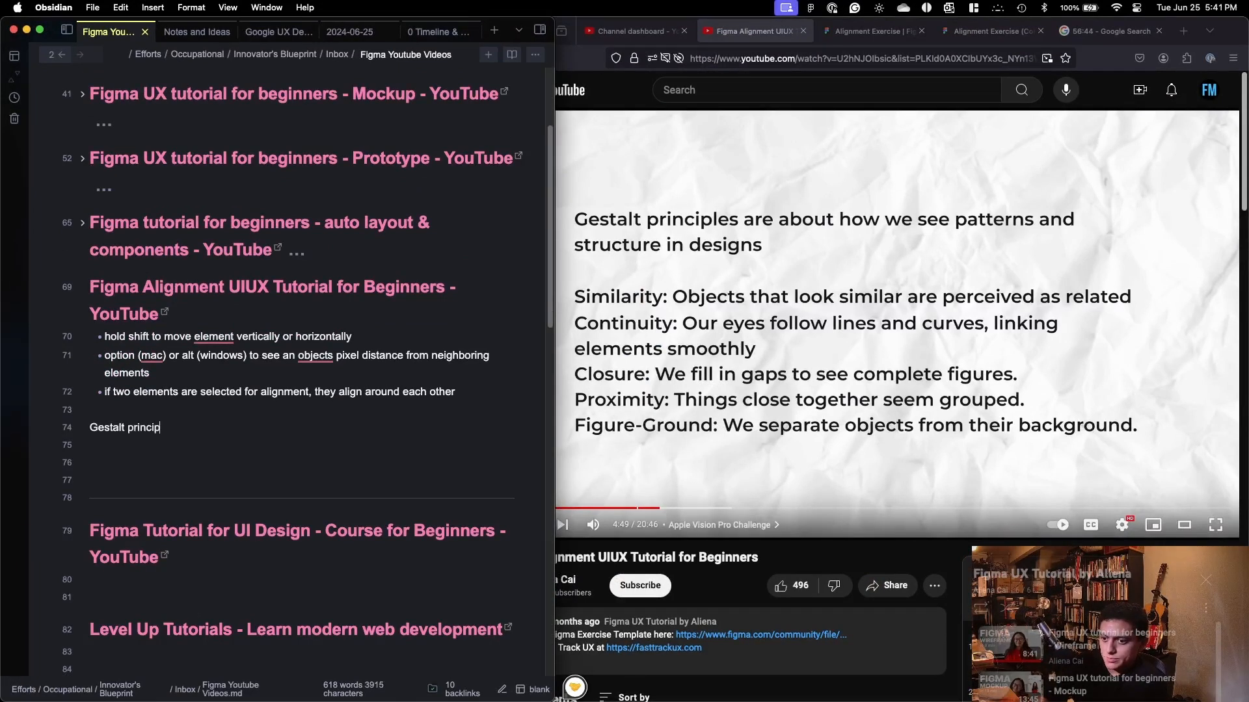
pyautogui.write('les are')
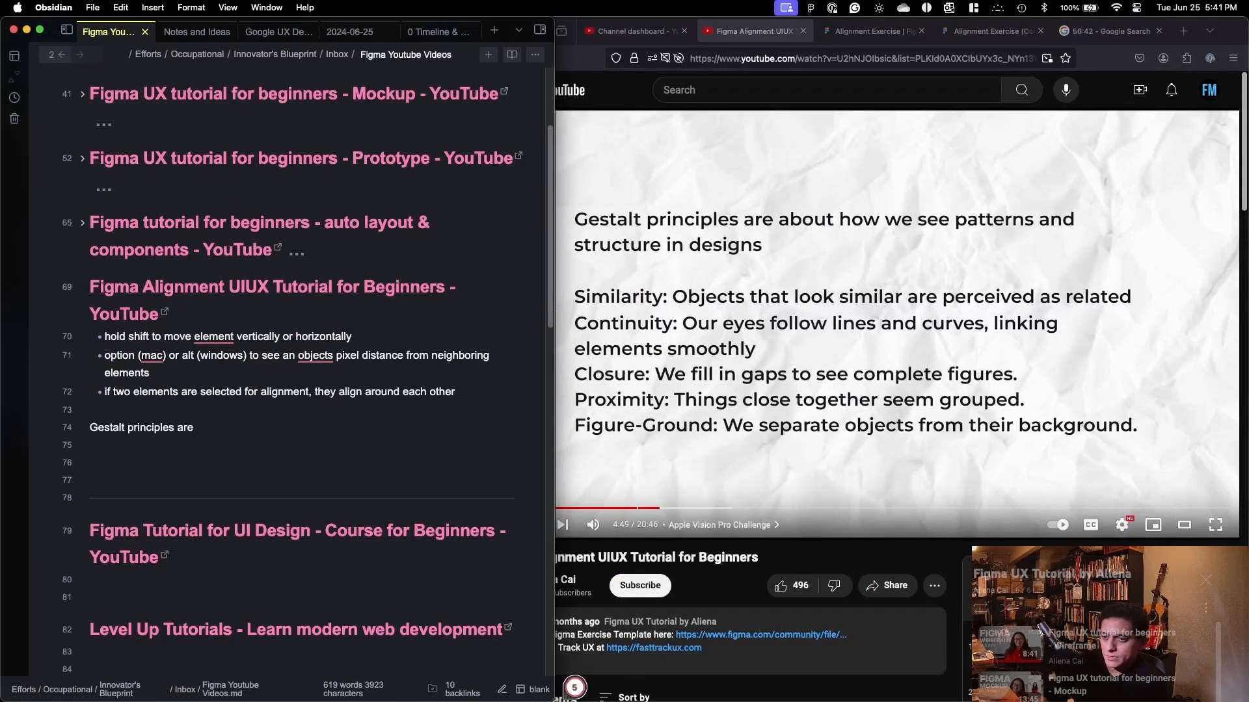
pyautogui.write(' about how we see patterns and structure in designs')
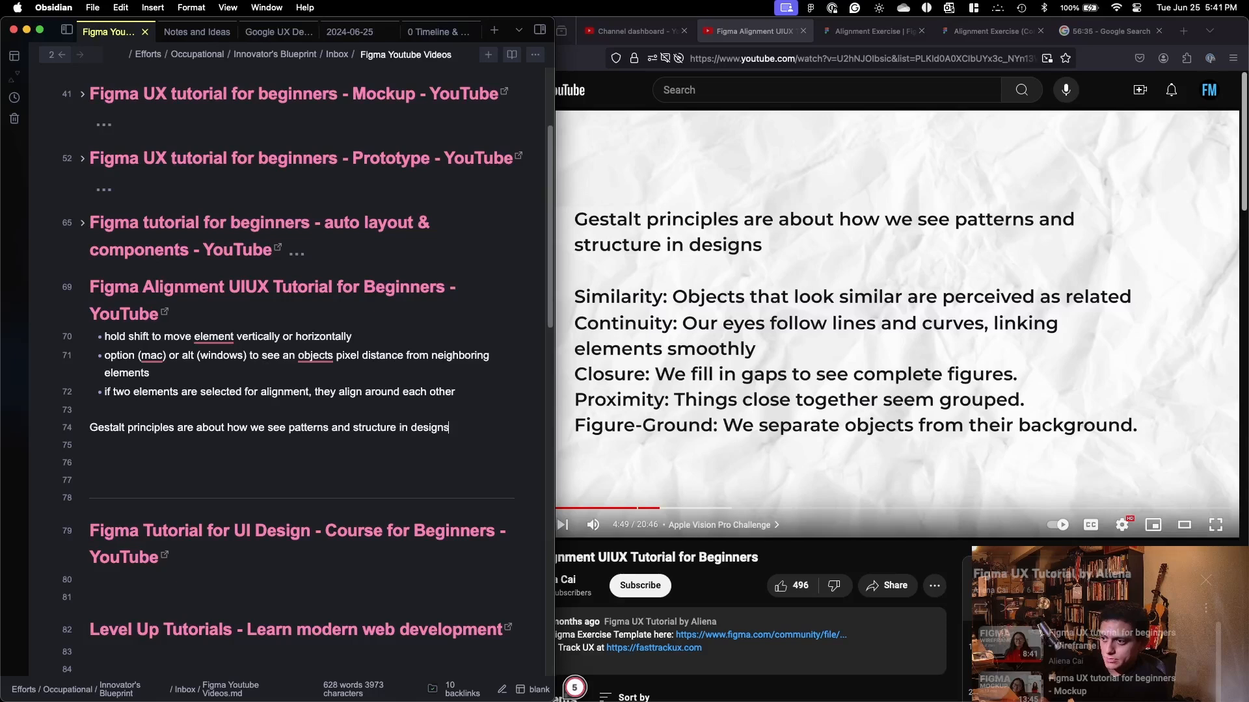
pyautogui.press('Return')
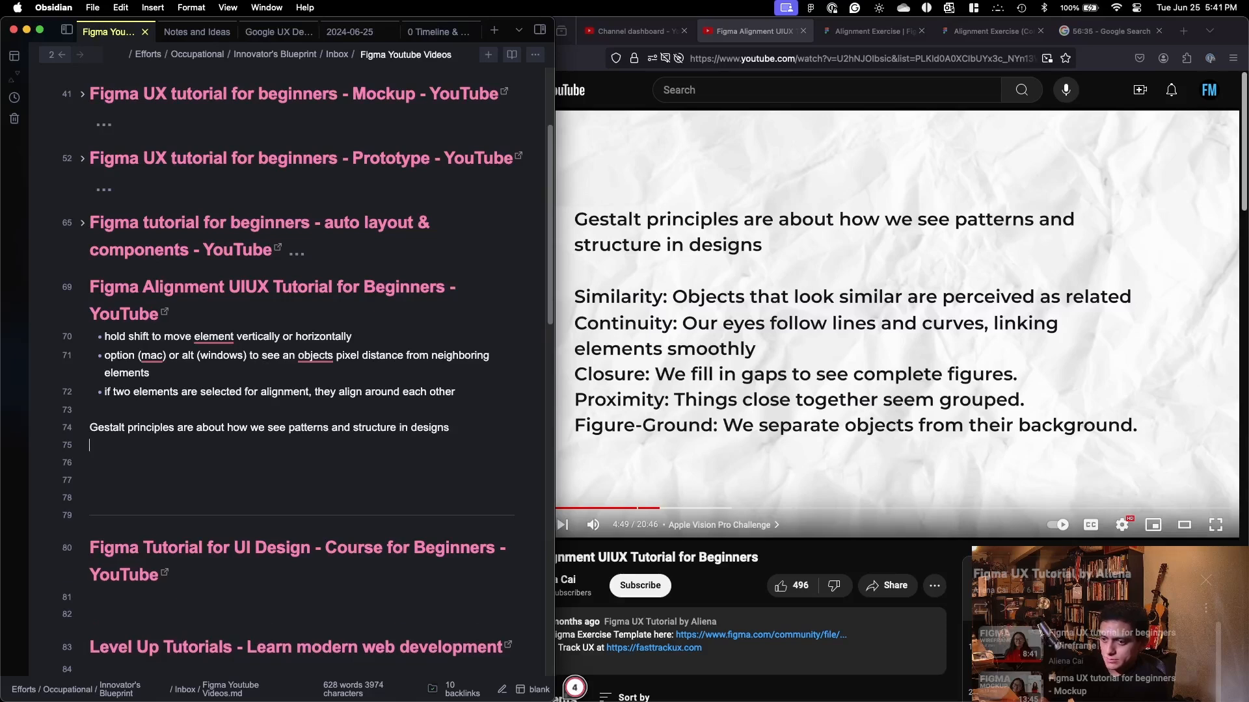
# Step: Add the bullet "Similarity: objects that look similar are perceived as related" under the Gestalt line, followed by an empty bullet
pyautogui.write('- ')
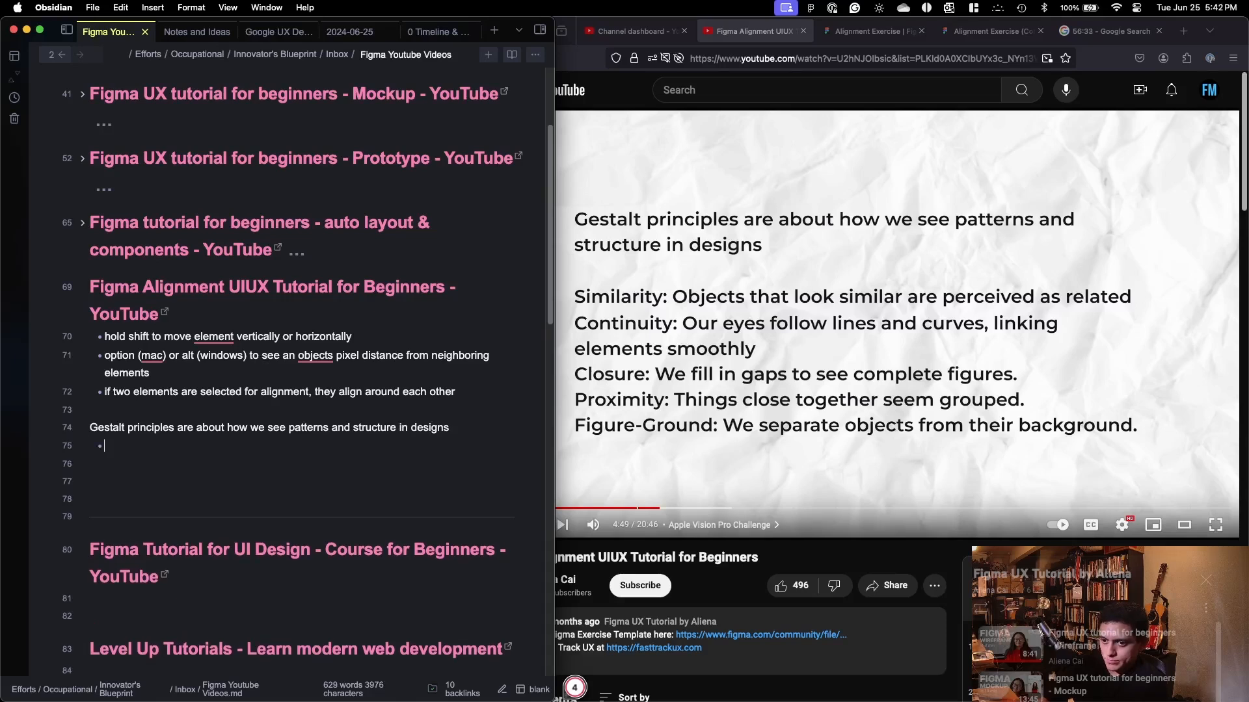
pyautogui.write('Similarity: objectst')
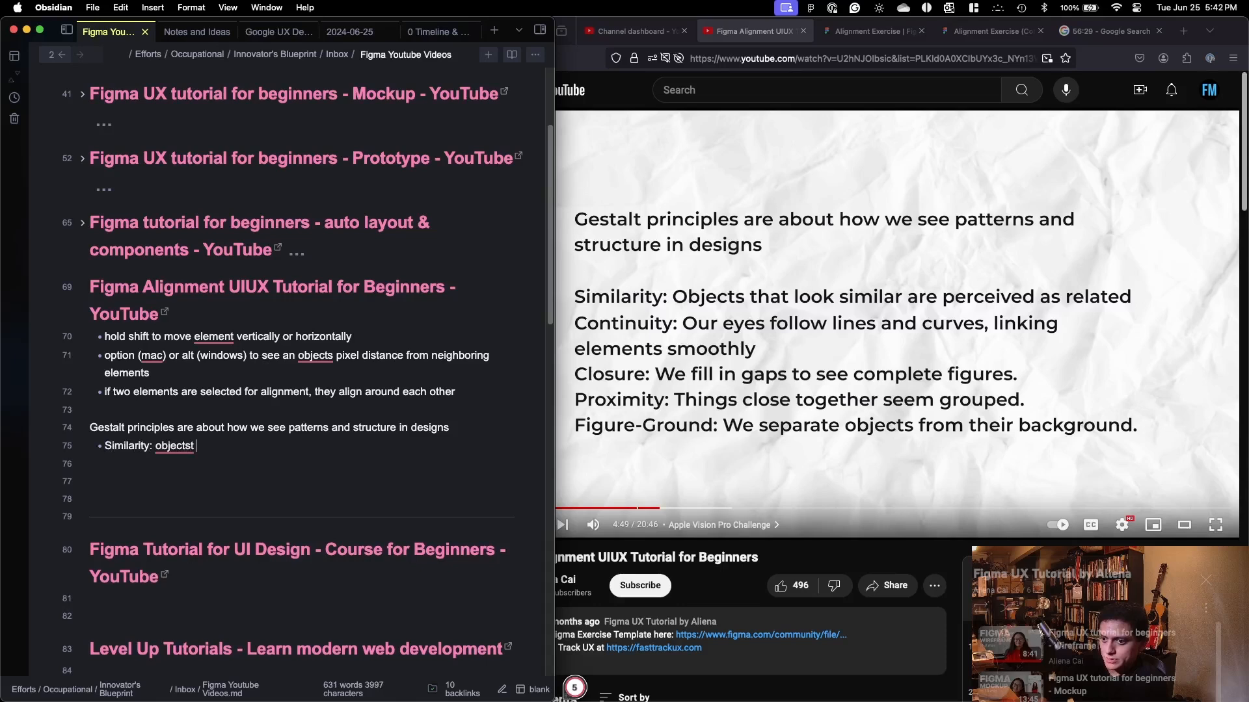
pyautogui.press('BackSpace')
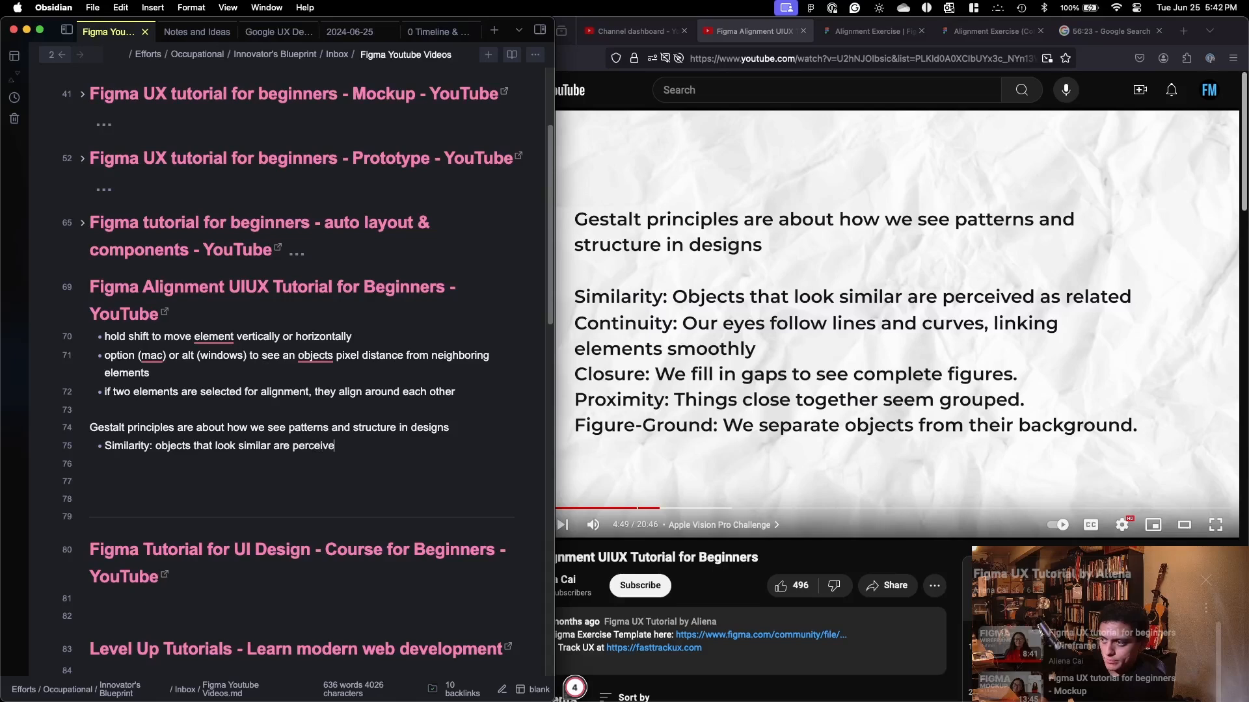
pyautogui.write('ulte')
pyautogui.press('BackSpace')
pyautogui.write('as related')
pyautogui.press('Return')
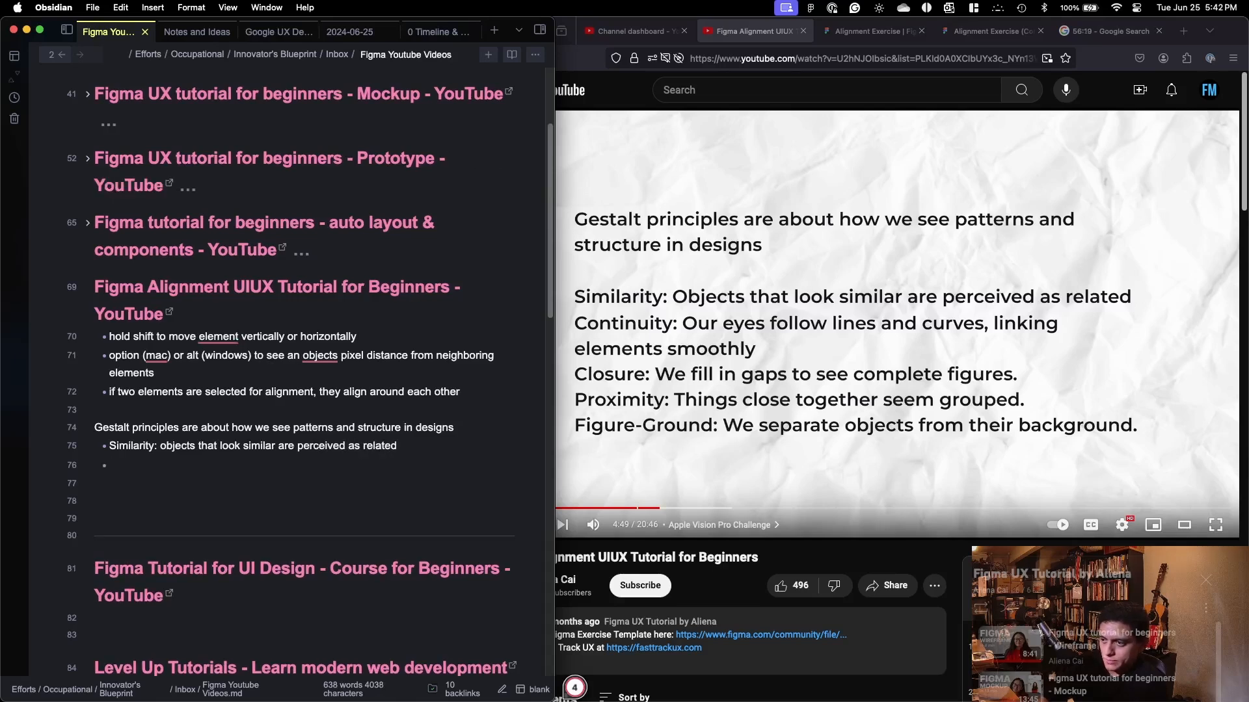
# Step: Add the bullet "Continuity: our eyes follow lines and curves, linking elements smoothly" below Similarity, followed by an empty bullet
pyautogui.write('Continuit')
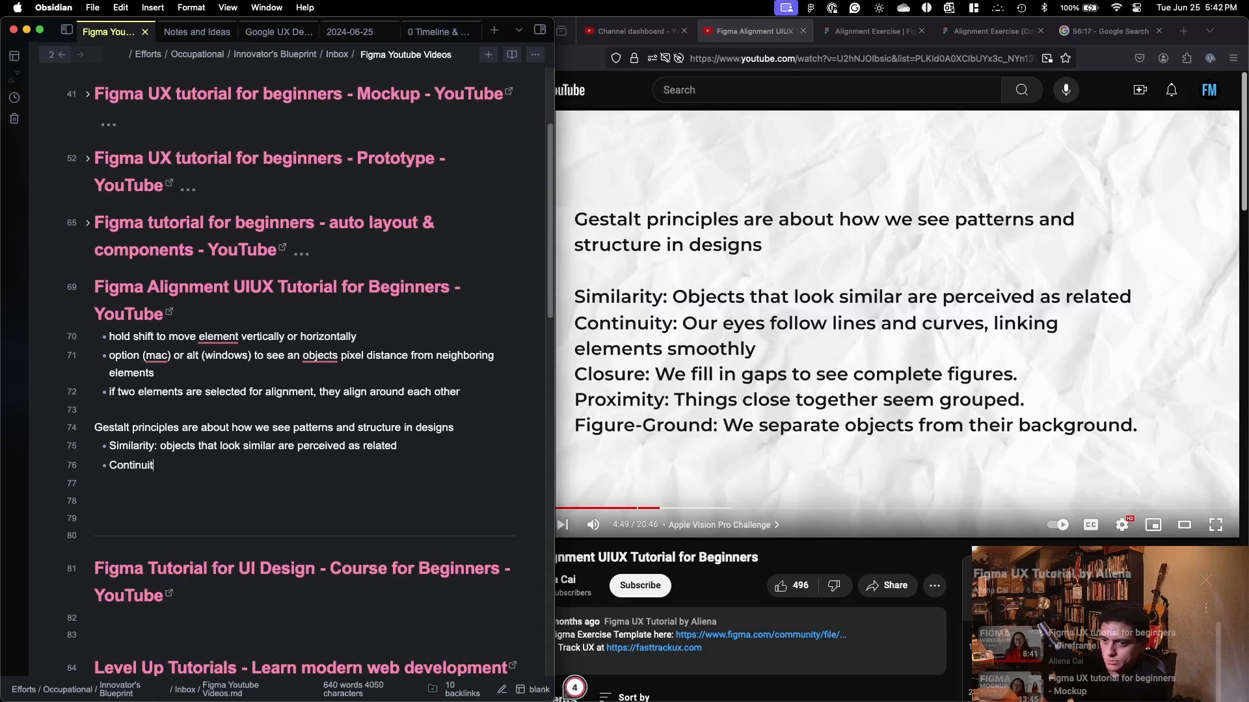
pyautogui.write('y: our eyes fol')
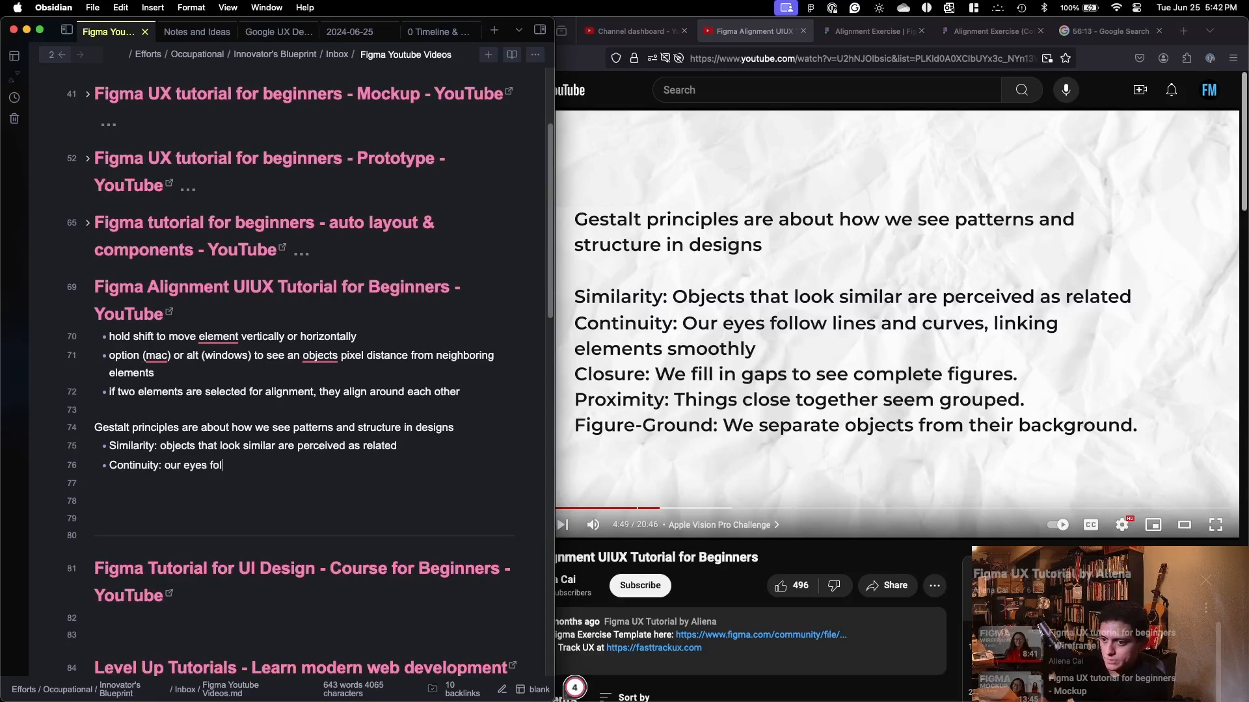
pyautogui.write('low lines and')
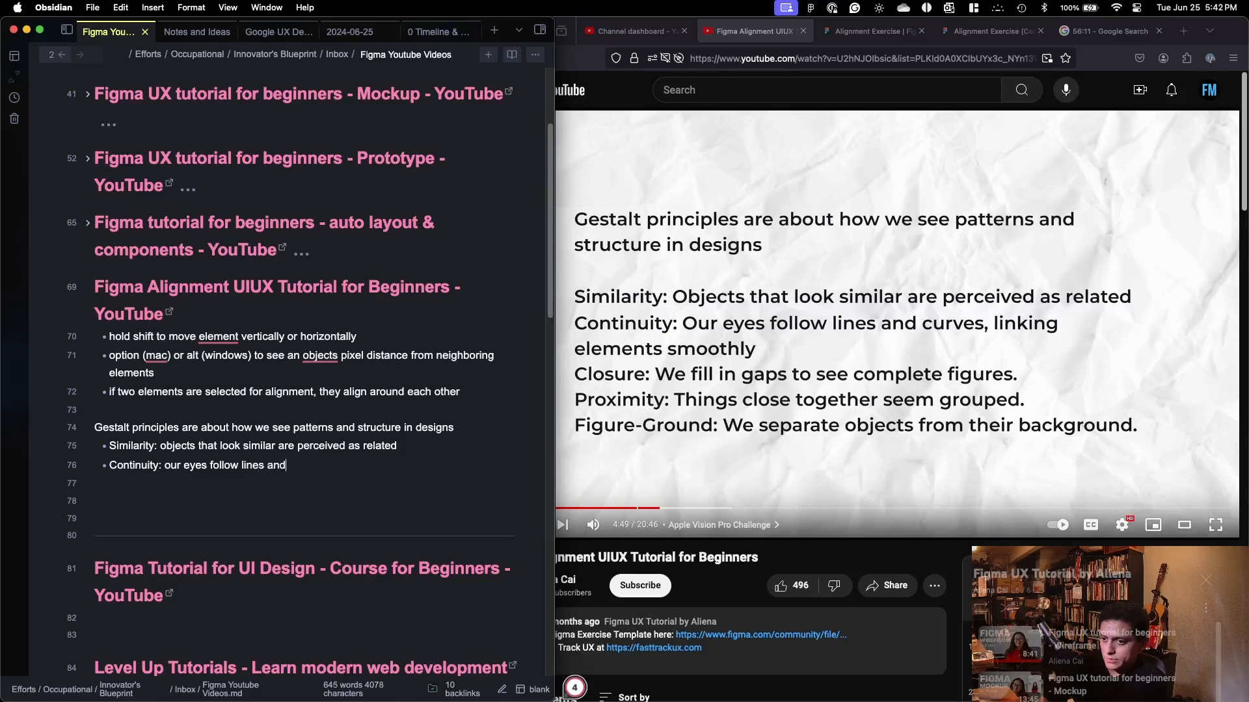
pyautogui.write(' curves, li')
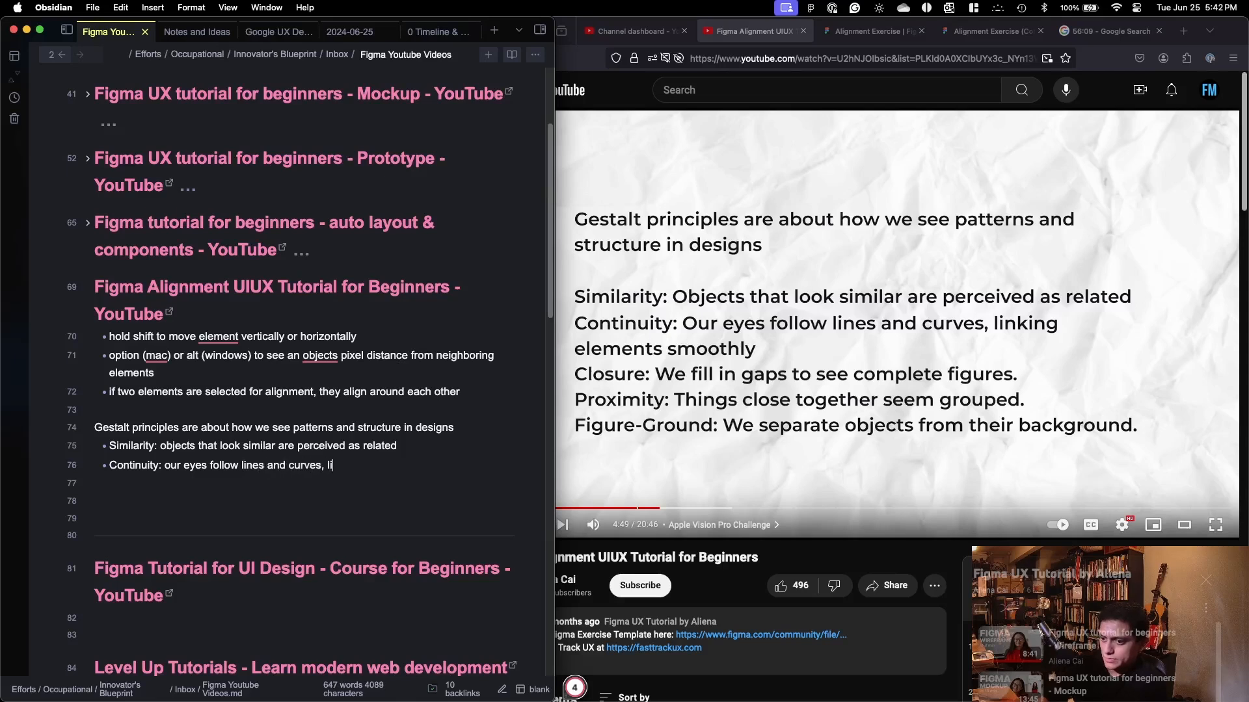
pyautogui.write('nking elements')
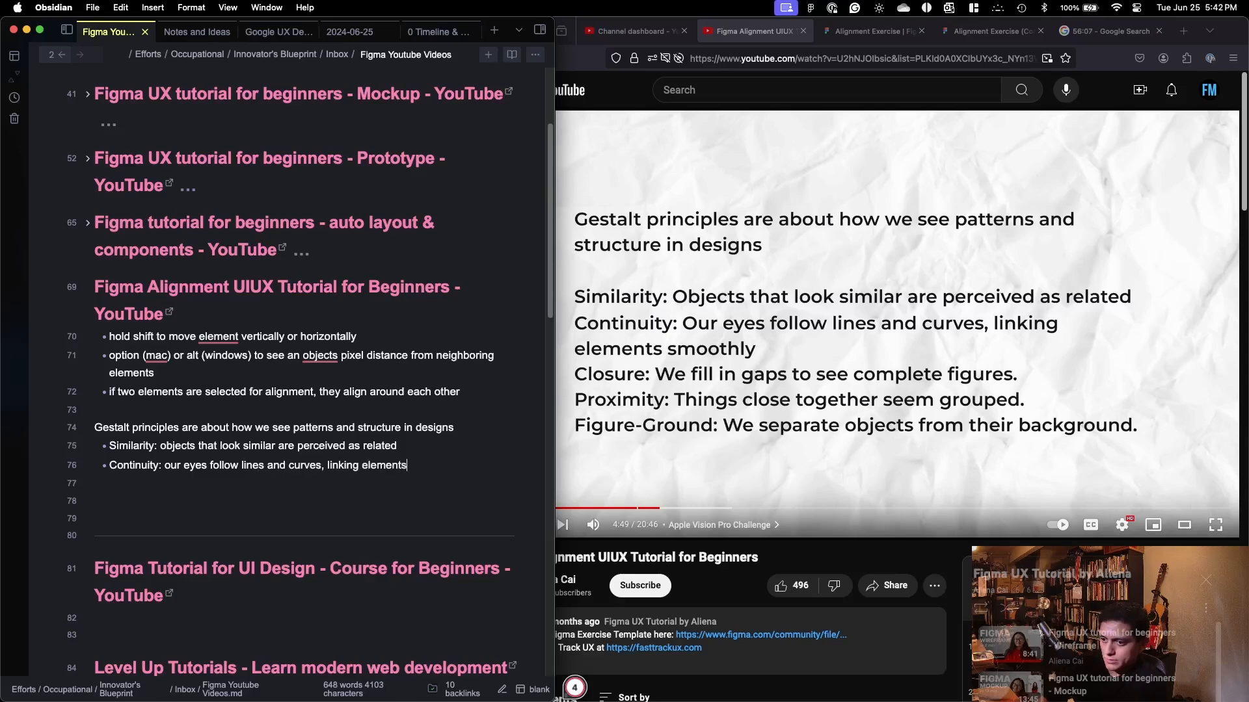
pyautogui.write(' smoothly')
pyautogui.press('Return')
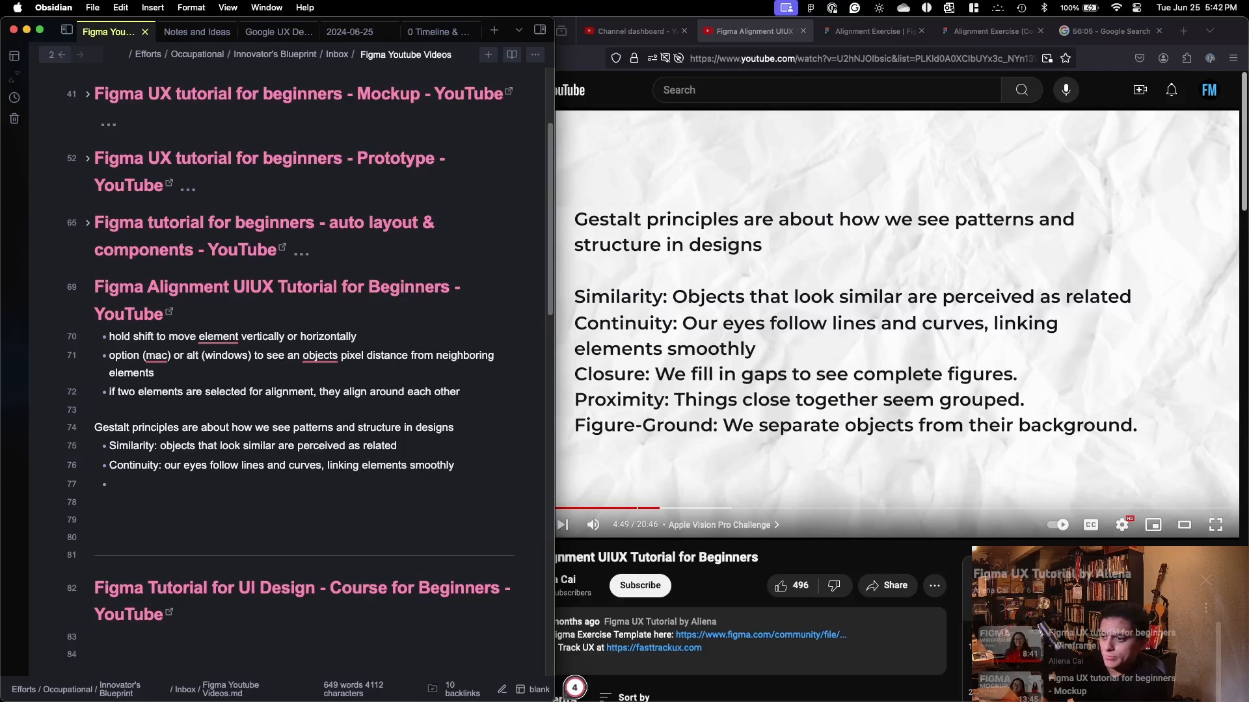
# Step: Fill the empty bullet with "Closure: we fill in gaps to see complete figures" and start another bullet
pyautogui.write('Closu')
pyautogui.press('BackSpace')
pyautogui.write('sure:')
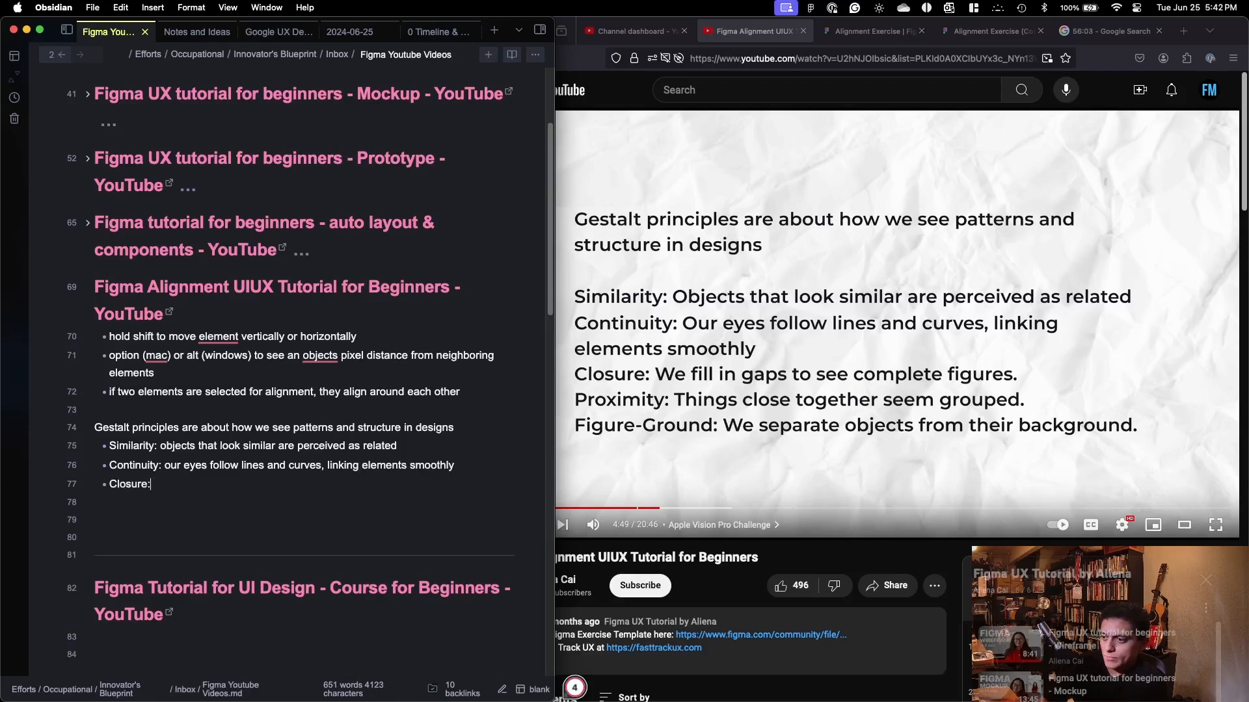
pyautogui.write(' we fill in ga')
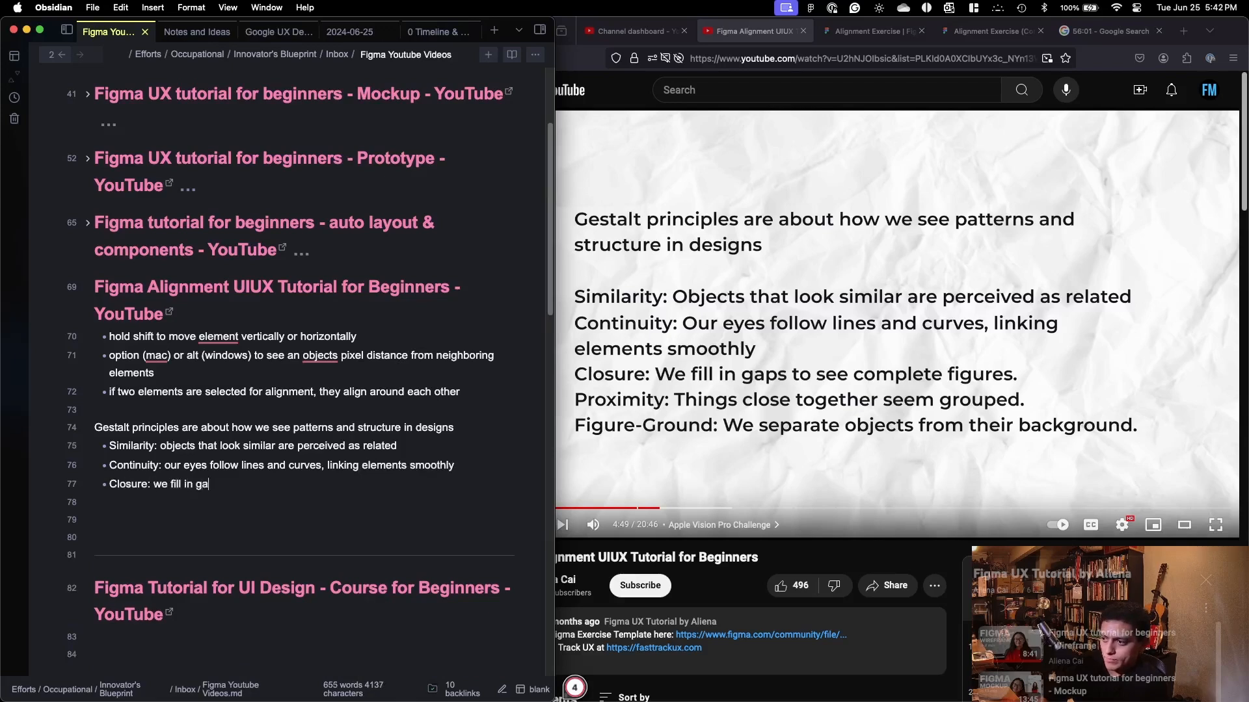
pyautogui.write('ps to see complete figures')
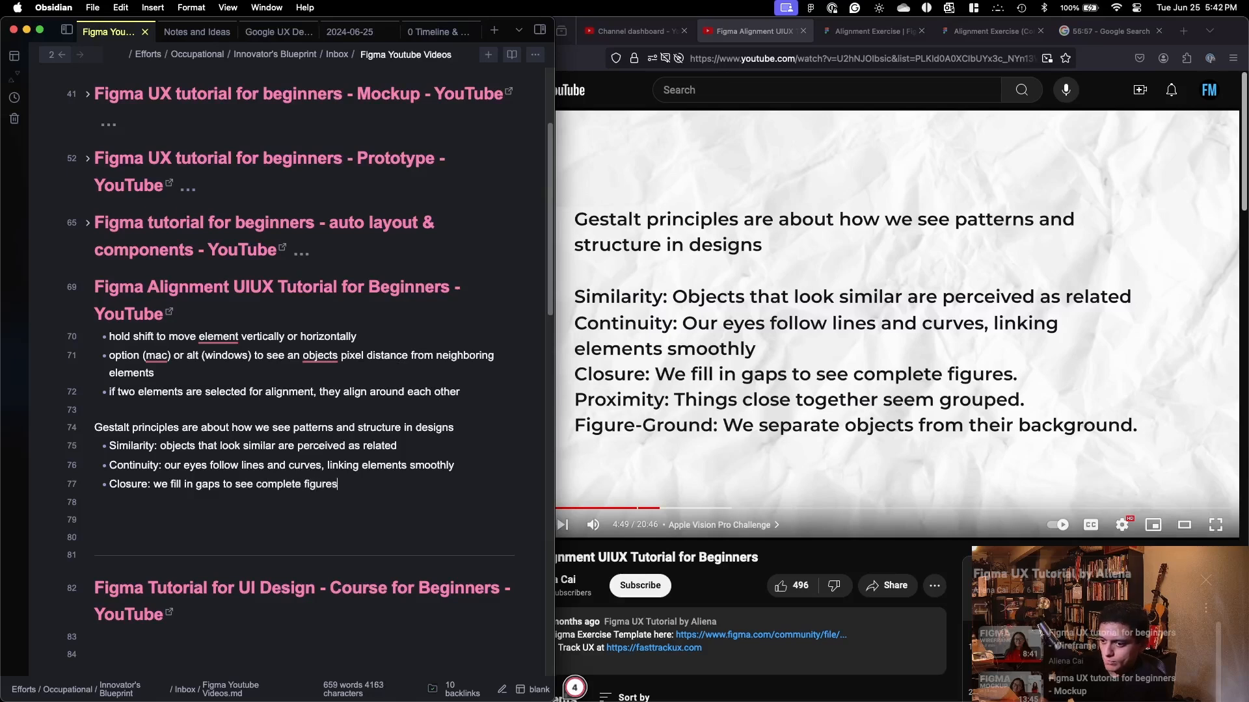
pyautogui.press('Return')
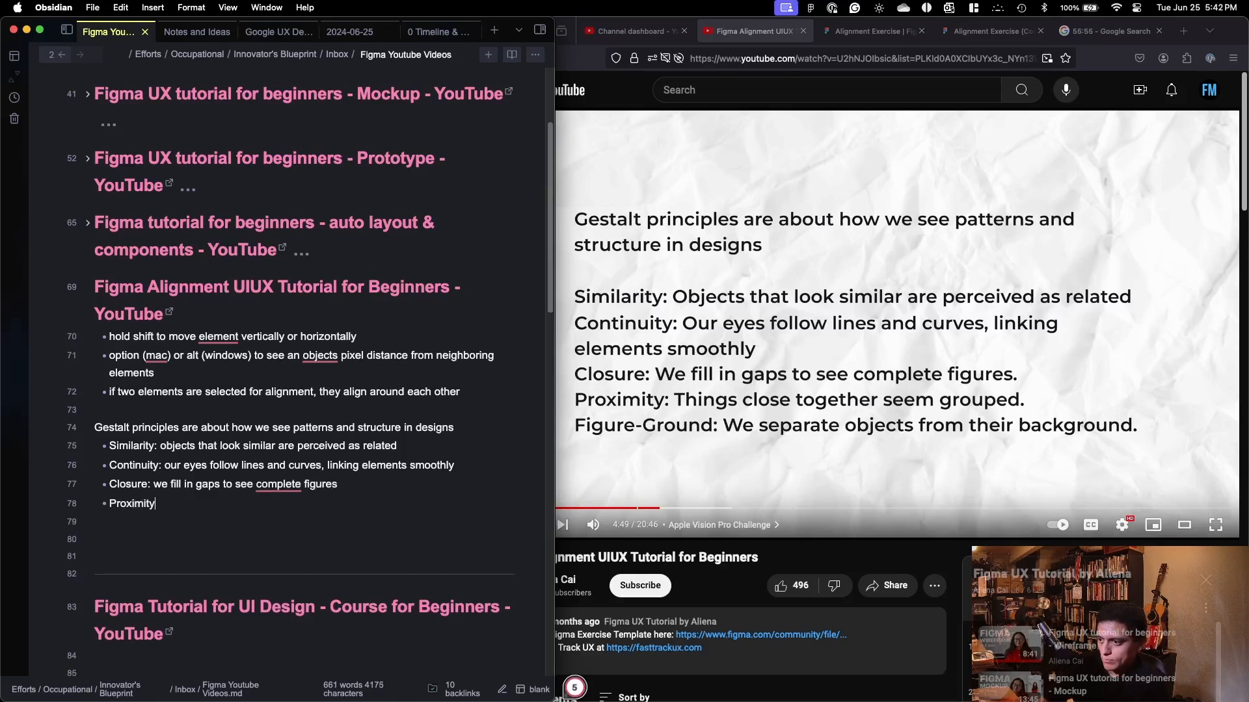
# Step: Enter "Proximity: things close together seem grouped" as the next Gestalt bullet and start another one
pyautogui.write('Proximity: things close t')
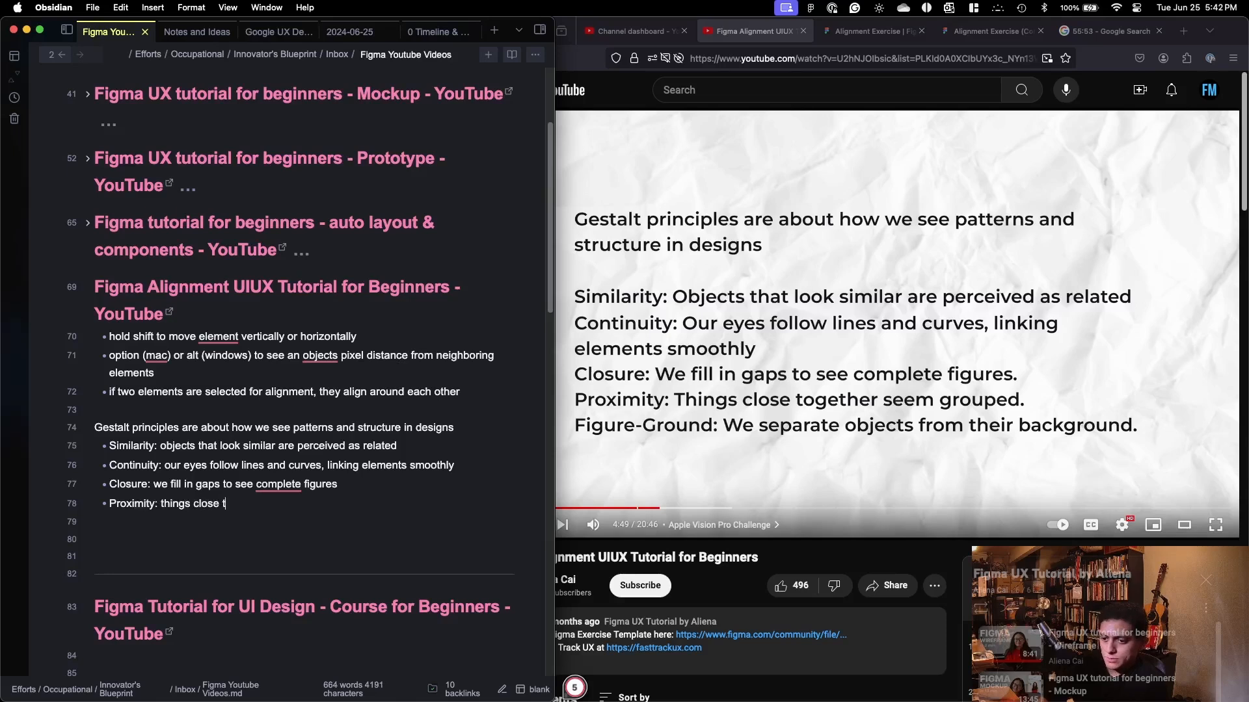
pyautogui.write('ogeth')
pyautogui.press('BackSpace')
pyautogui.write('ether ')
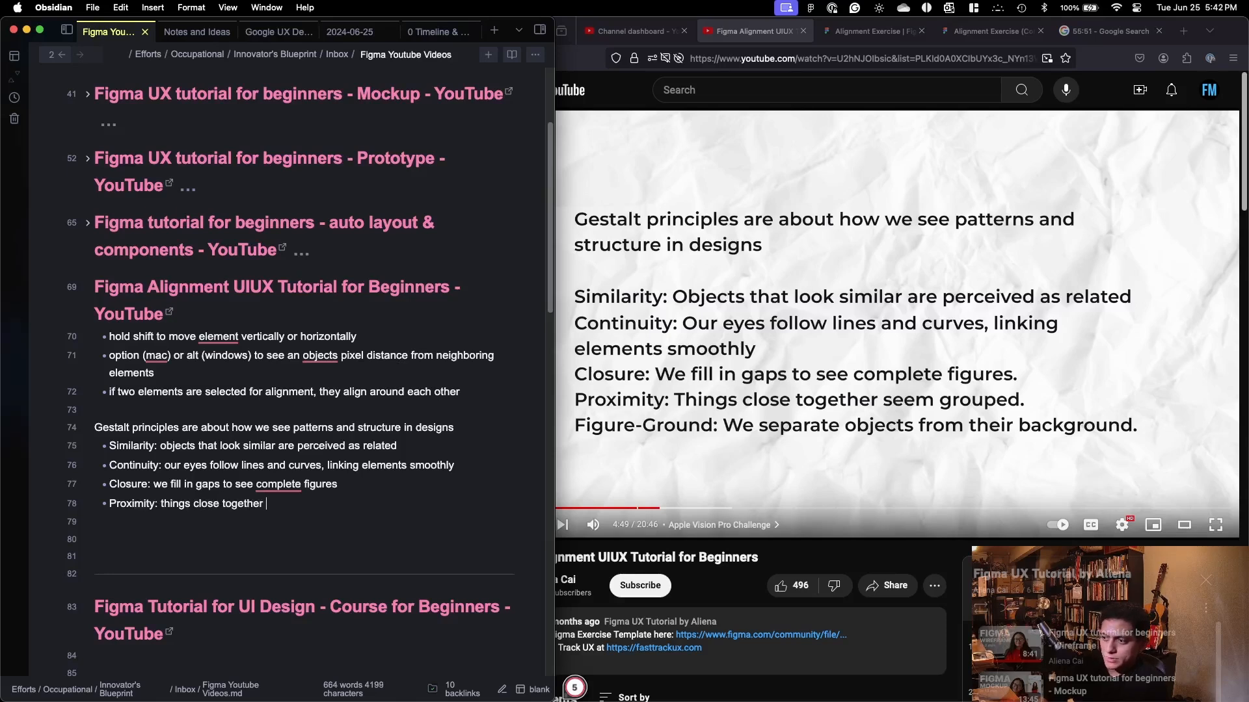
pyautogui.write('seem grouped')
pyautogui.press('Return')
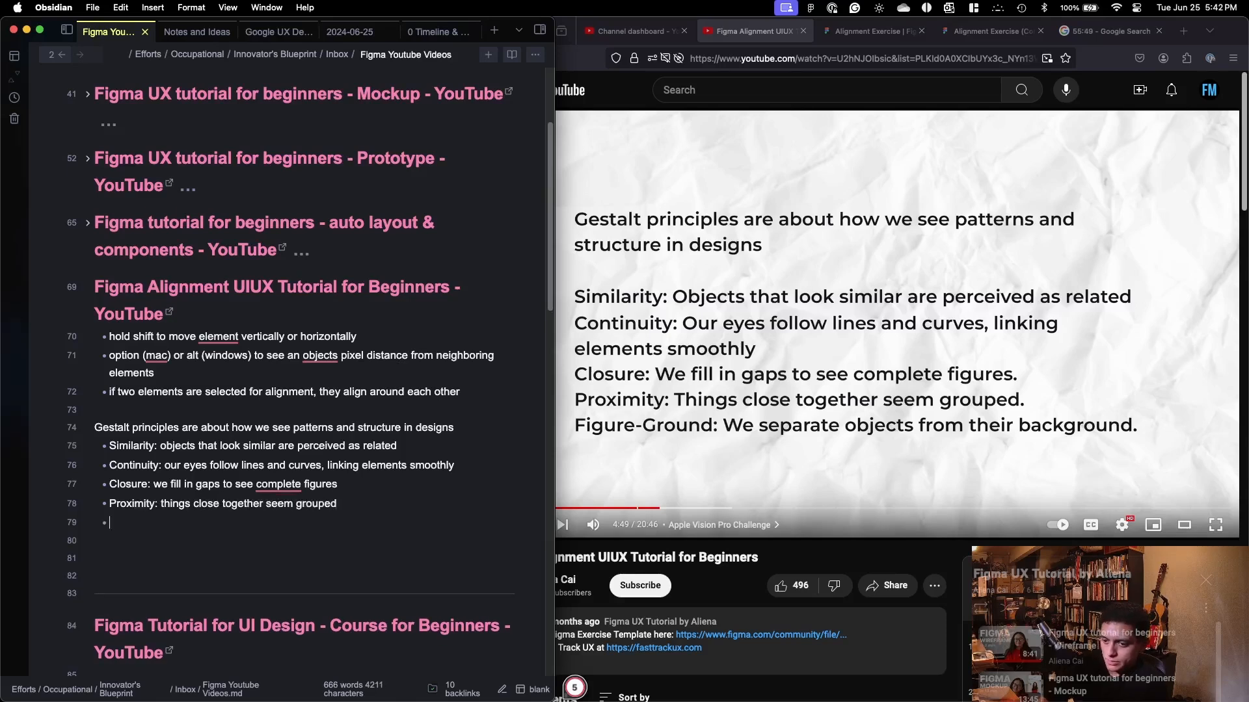
# Step: Complete the Gestalt list with the bullet "Figure-Ground: we separate objects from their background"
pyautogui.write('Figure-Ground: we se')
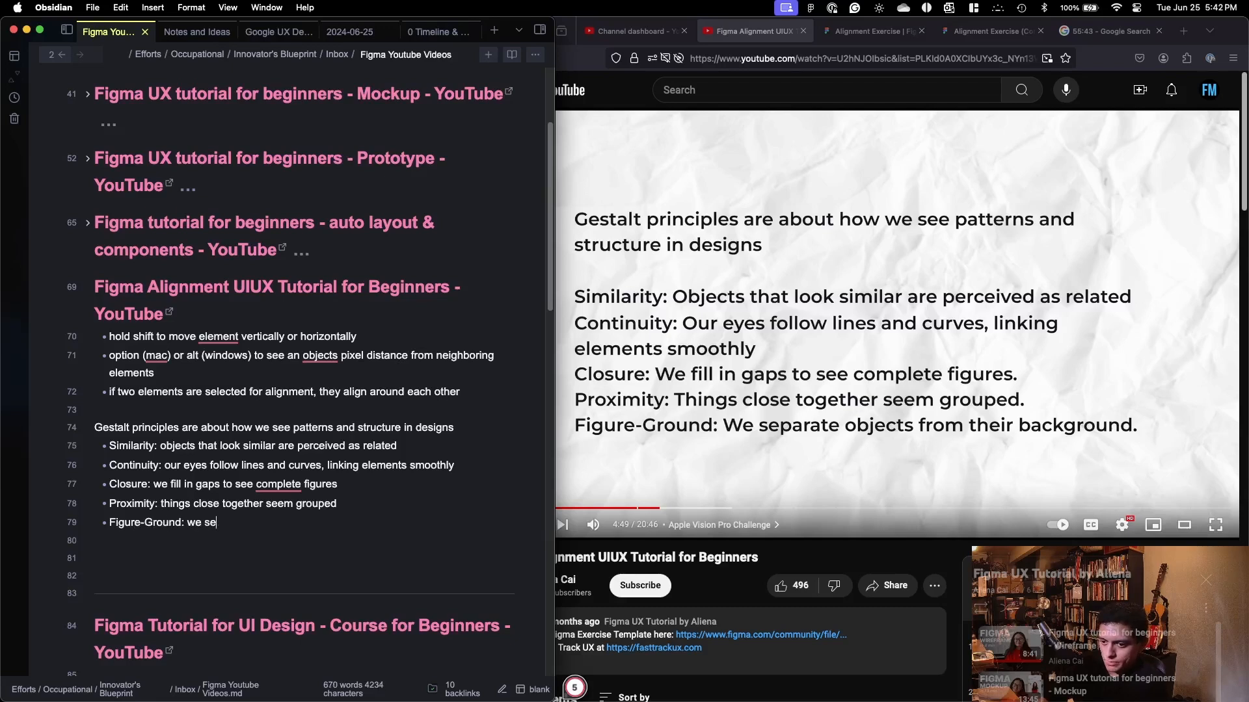
pyautogui.write('parate obje')
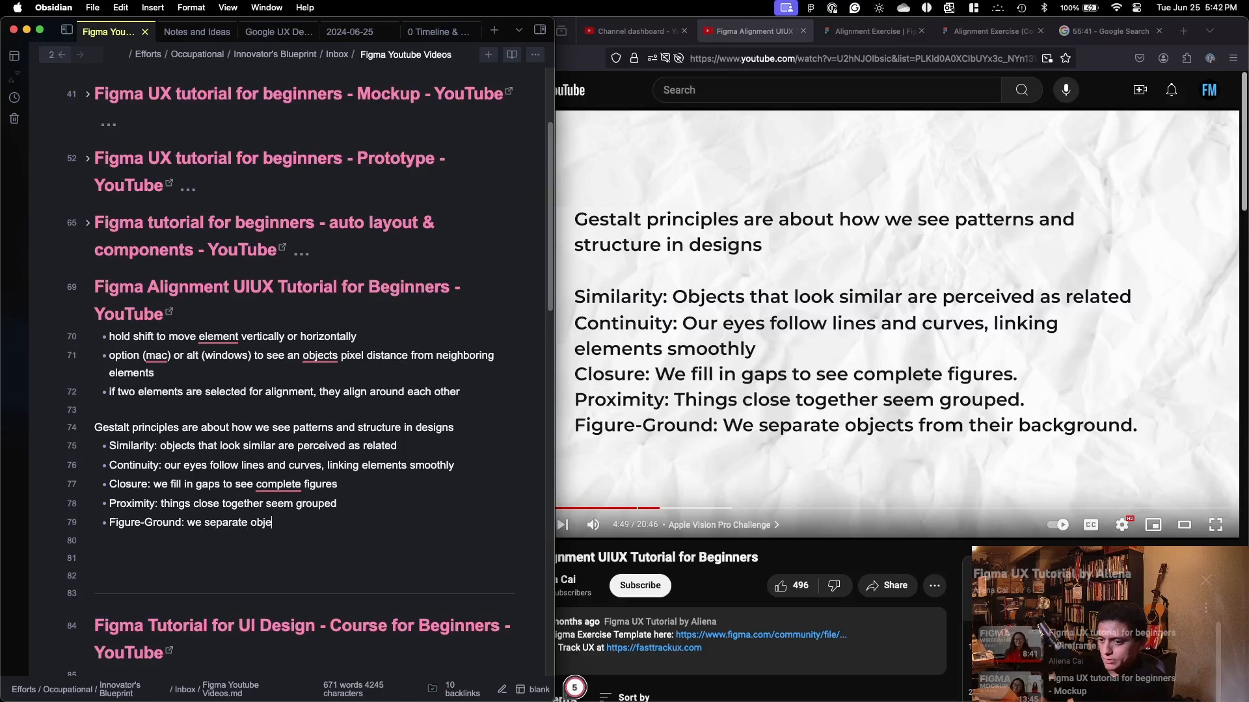
pyautogui.write('cts from their background')
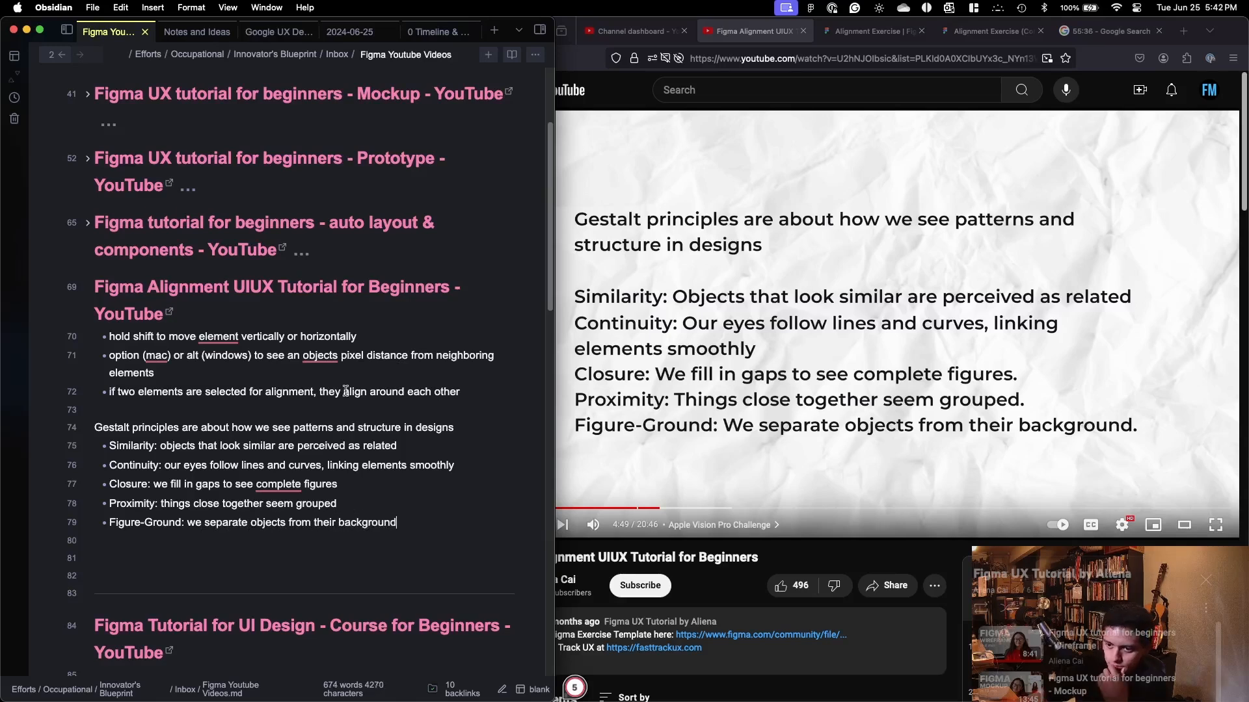
# Step: Resume the YouTube video in Firefox, pause it on the scale-of-4 tip, and narrow the browser window to uncover the Obsidian note
pyautogui.click(784, 281)
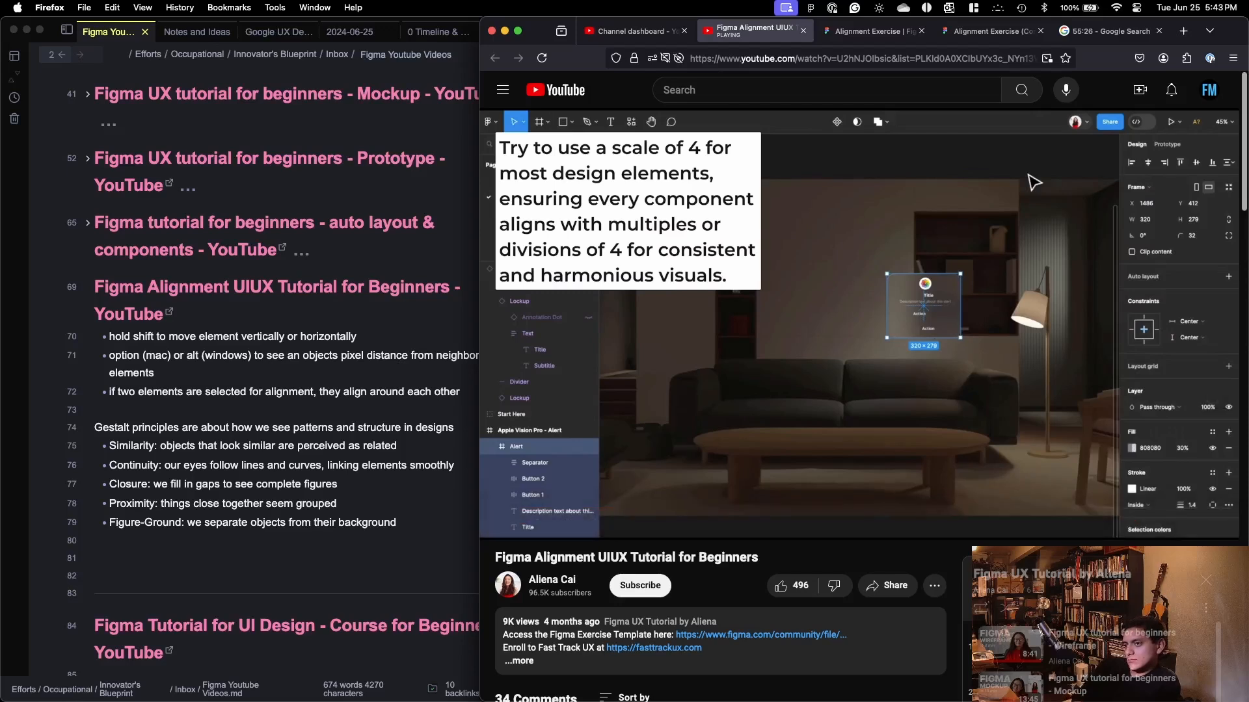
pyautogui.click(774, 416)
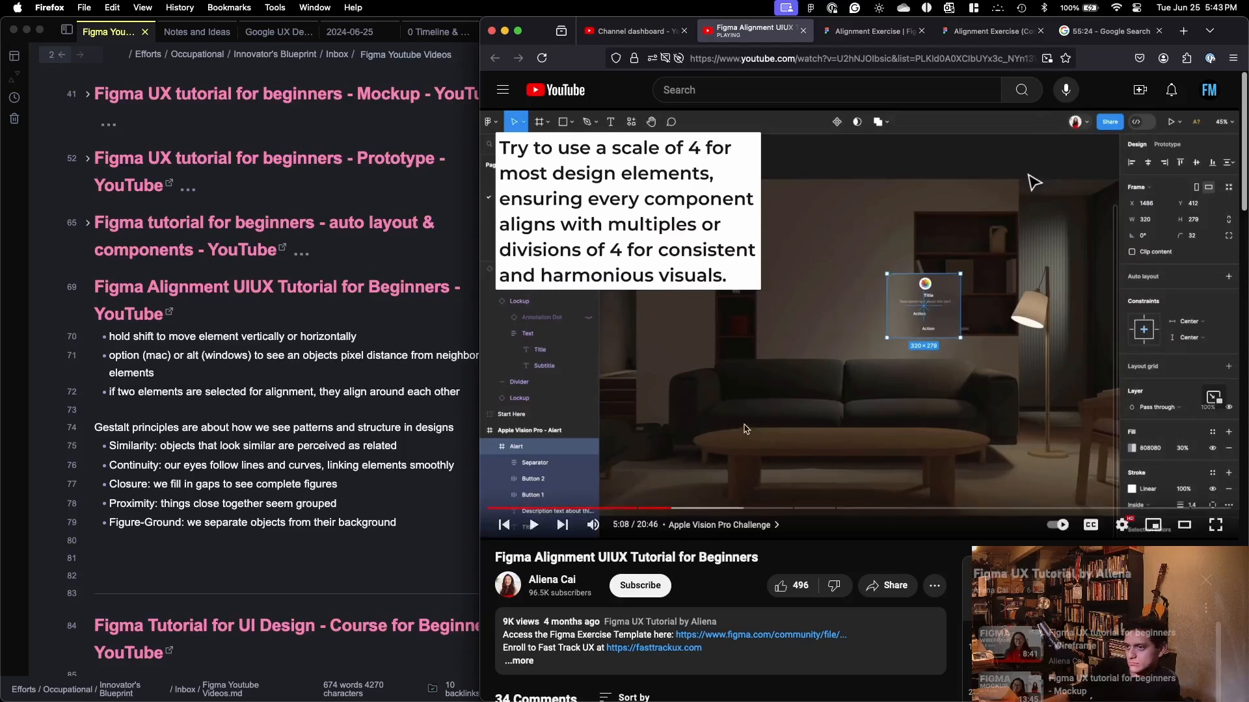
pyautogui.click(339, 389)
pyautogui.click(465, 415)
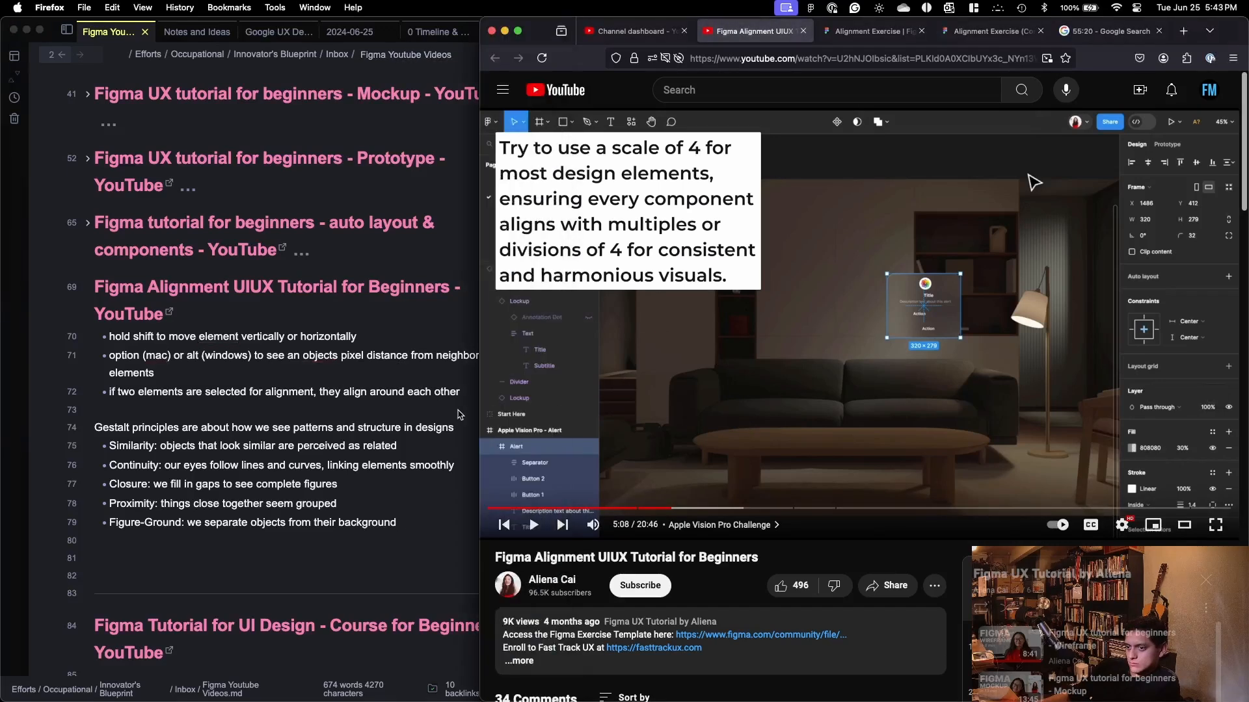
pyautogui.moveTo(480, 418); pyautogui.dragTo(565, 413)
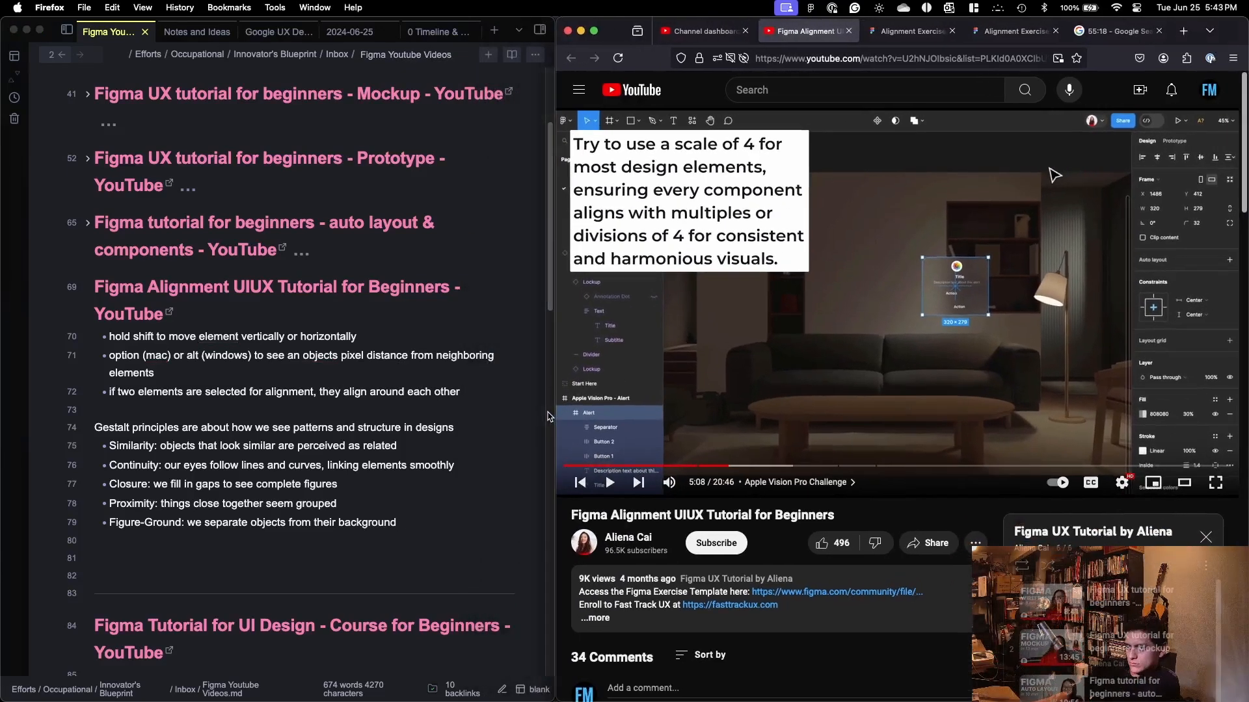
# Step: In the Obsidian note, add the line "Try to use a scale or multiple of 4 or 8 for most design elements" below the Gestalt list
pyautogui.click(481, 455)
pyautogui.press('Return')
pyautogui.press('Return')
pyautogui.press('Return')
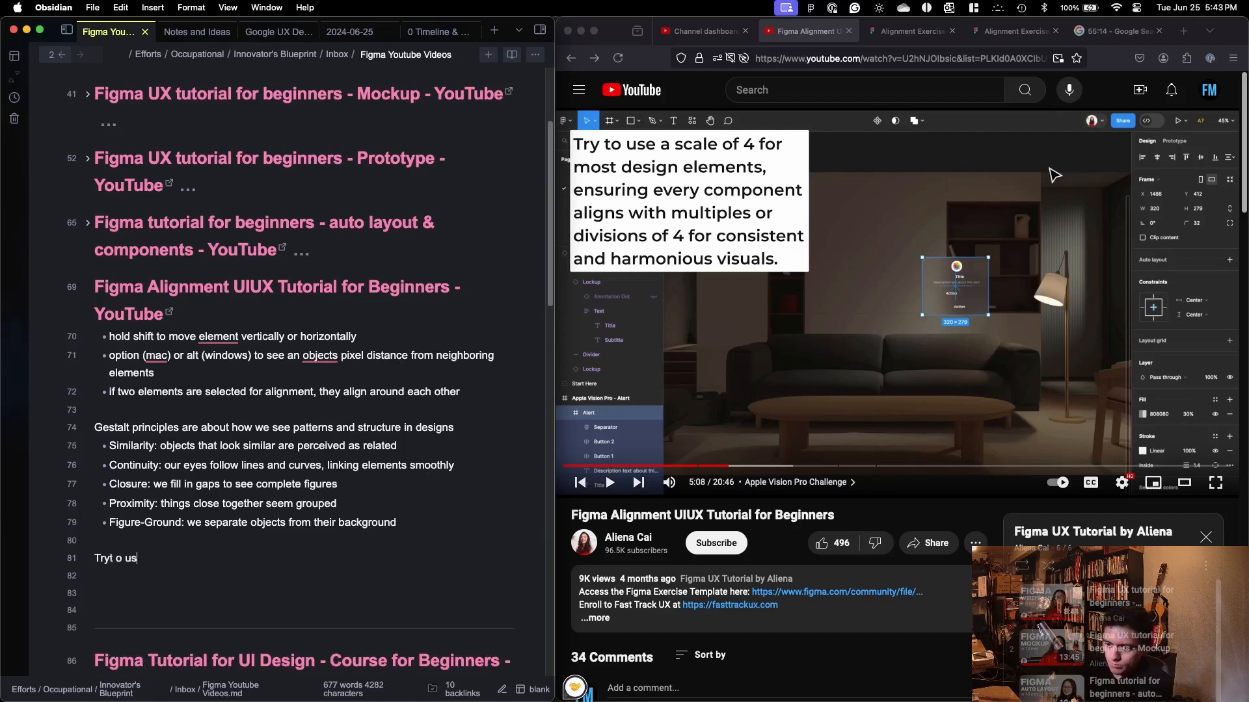
pyautogui.write('Try to use ')
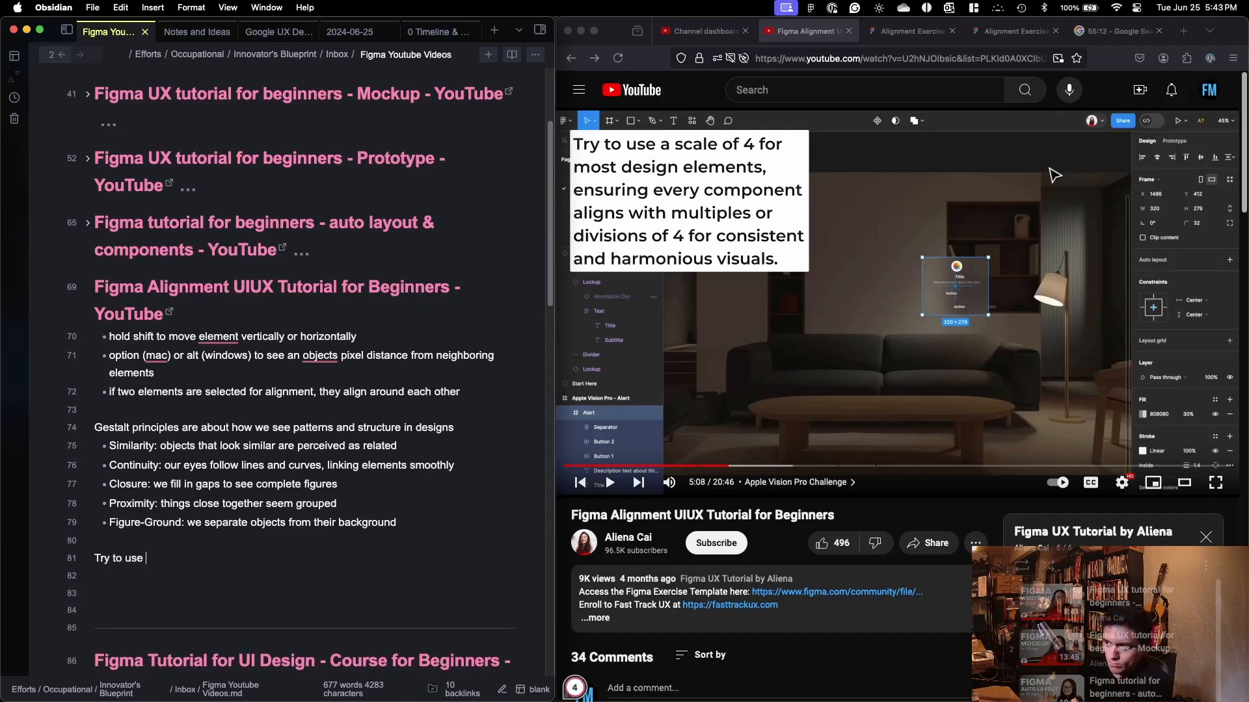
pyautogui.write('a scale or multiple of 4 for most design')
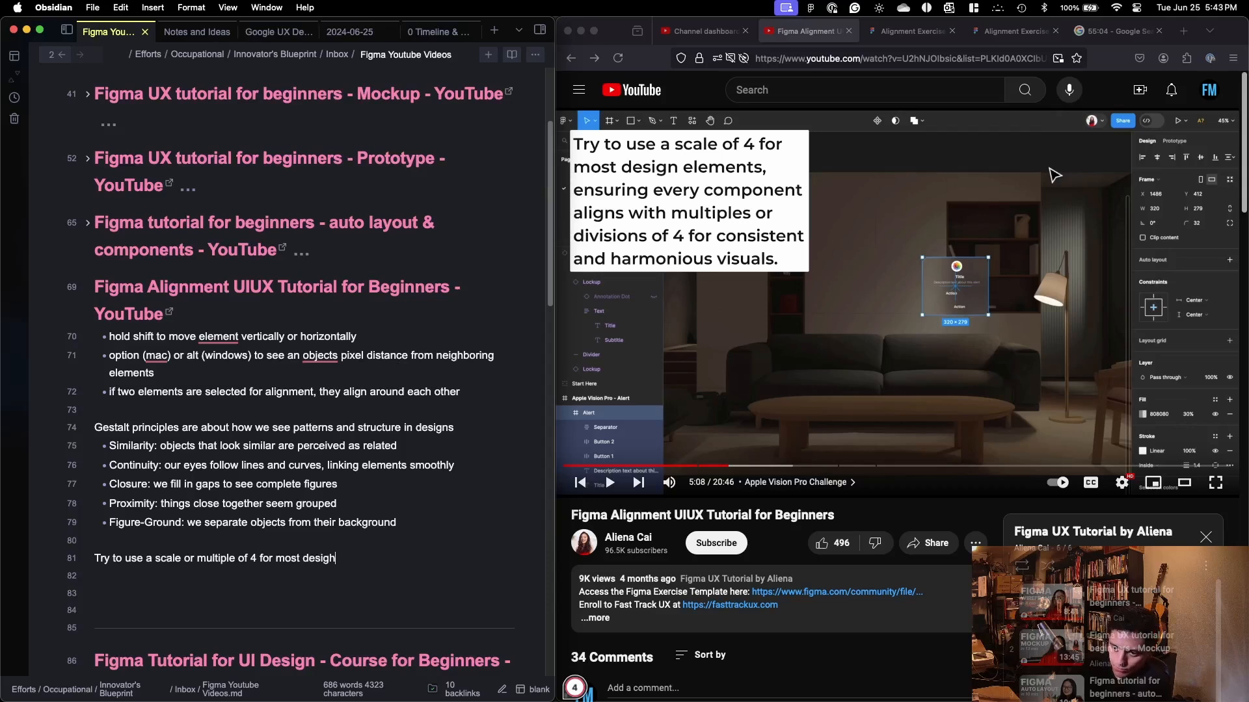
pyautogui.write('elements')
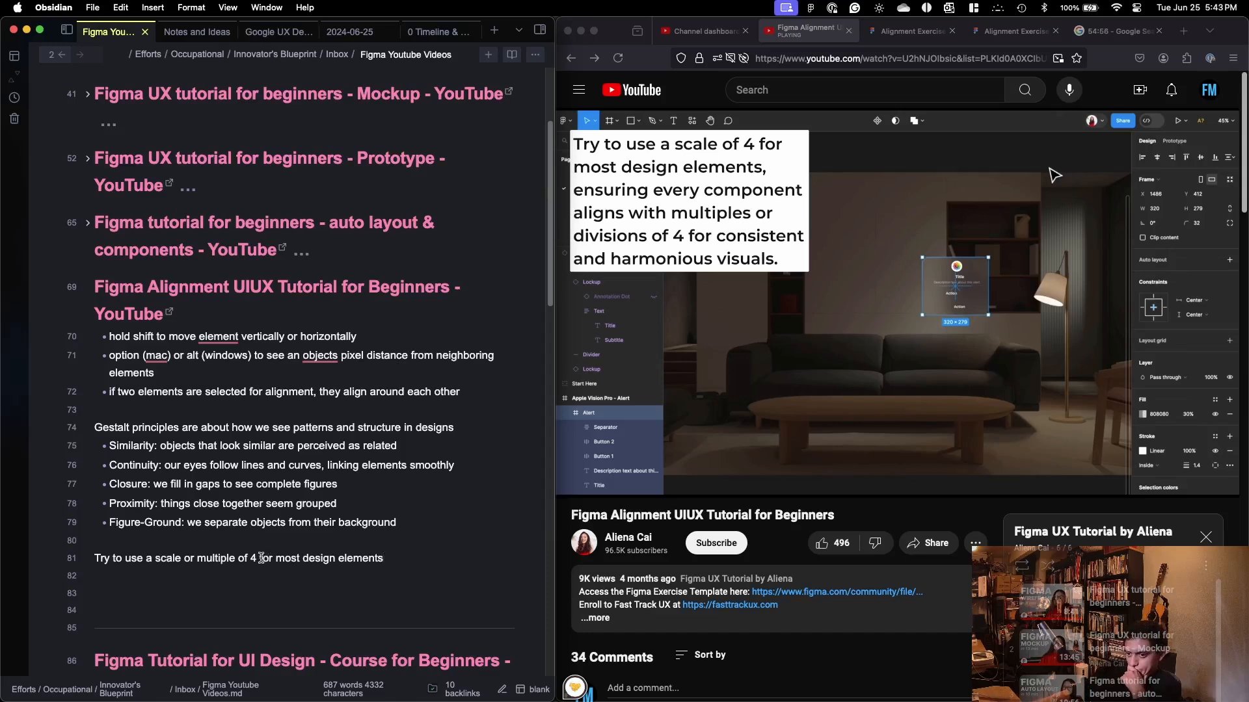
pyautogui.write('or 8')
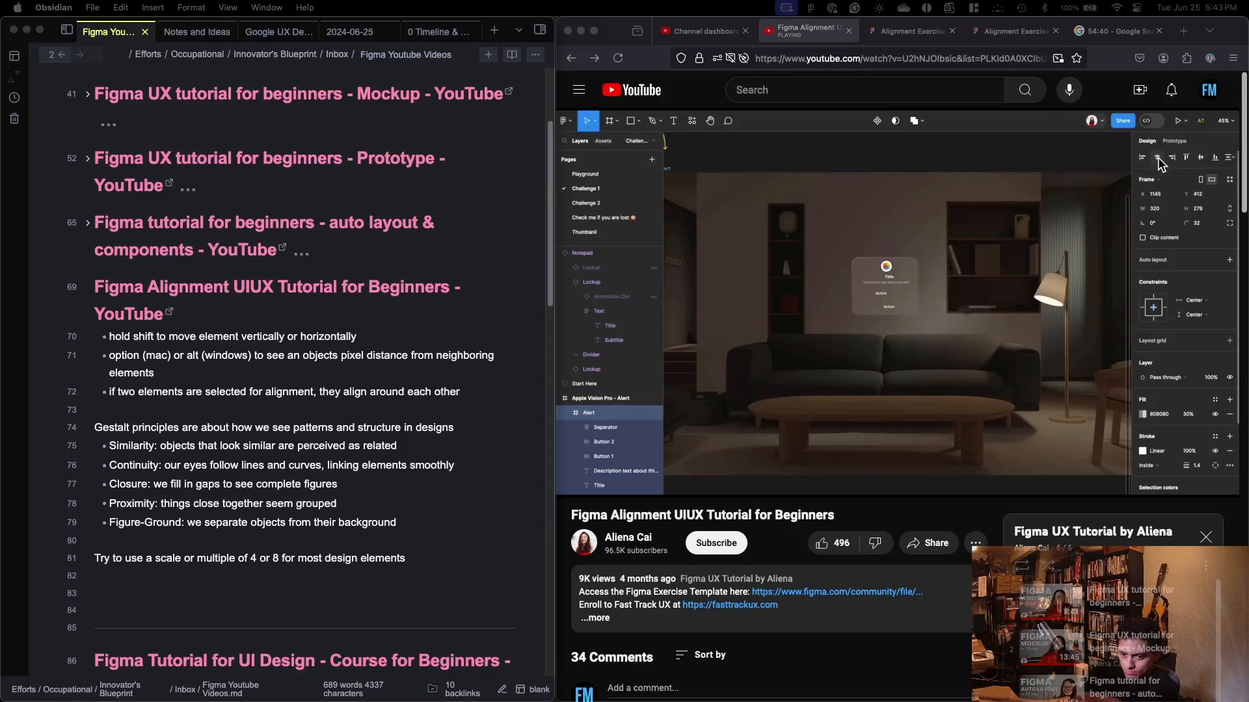
# Step: Return to the YouTube video in Firefox, watch the Alert alignment demonstration, and pause it when the lower Action button is selected
pyautogui.click(876, 506)
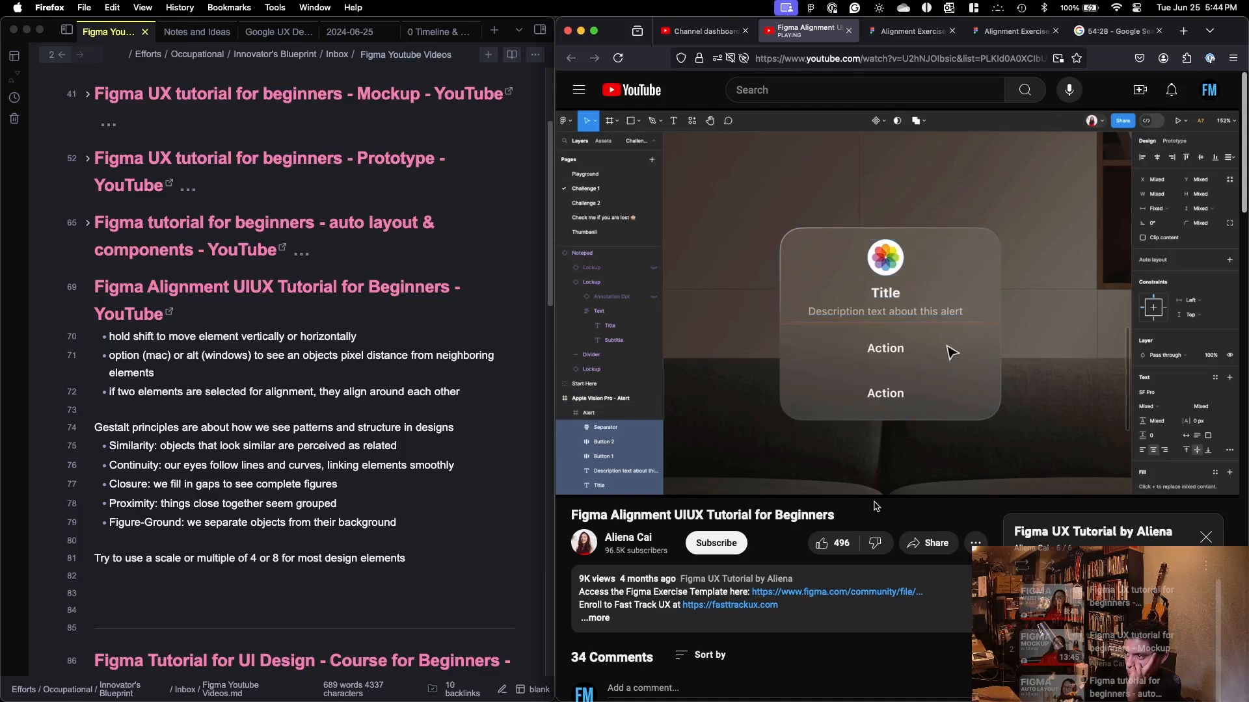
pyautogui.moveTo(938, 398)
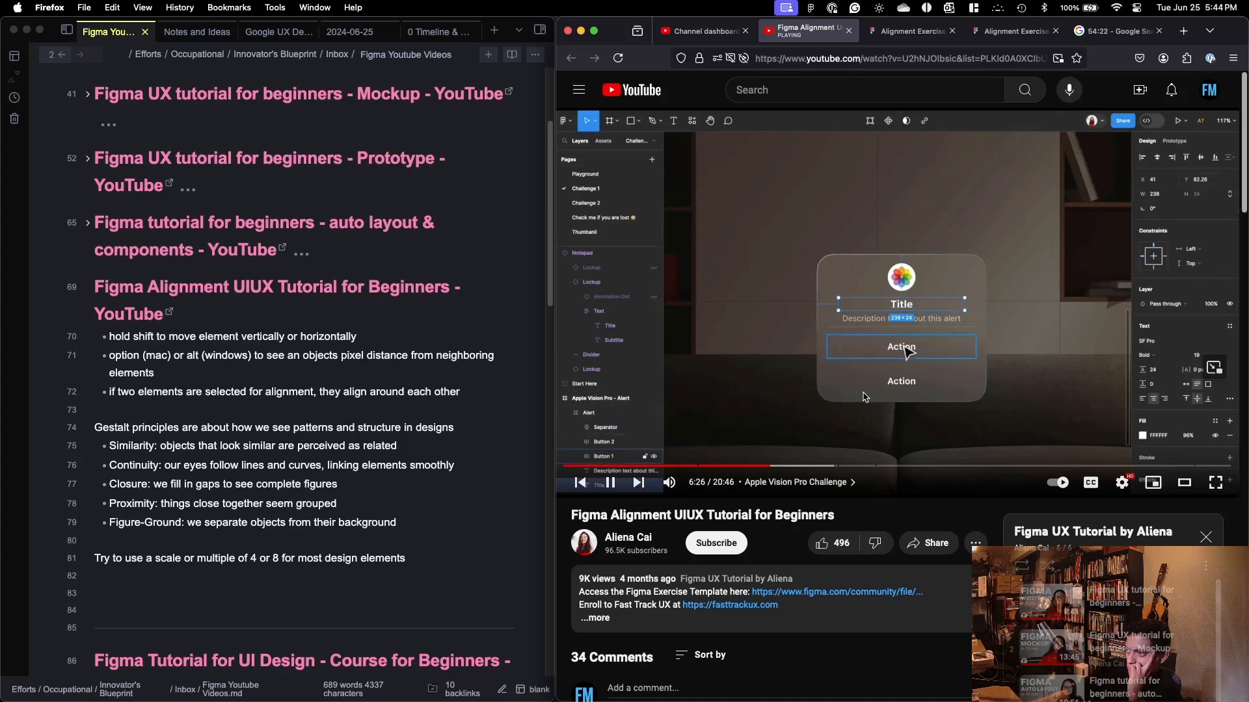
pyautogui.click(839, 387)
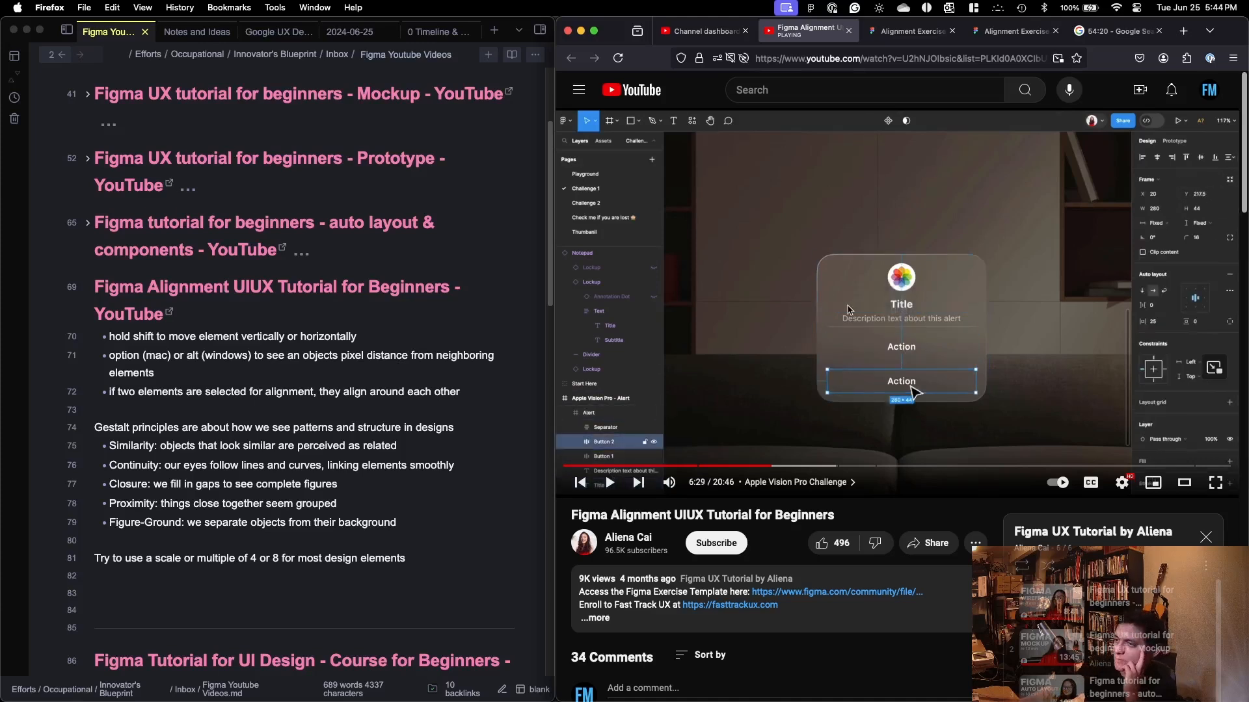
# Step: Switch to Figma and reposition the selected app icon, title, description and both Action buttons around the Alert frame's horizontal center
pyautogui.hotkey('ctrl', 'Up')
pyautogui.click(765, 375)
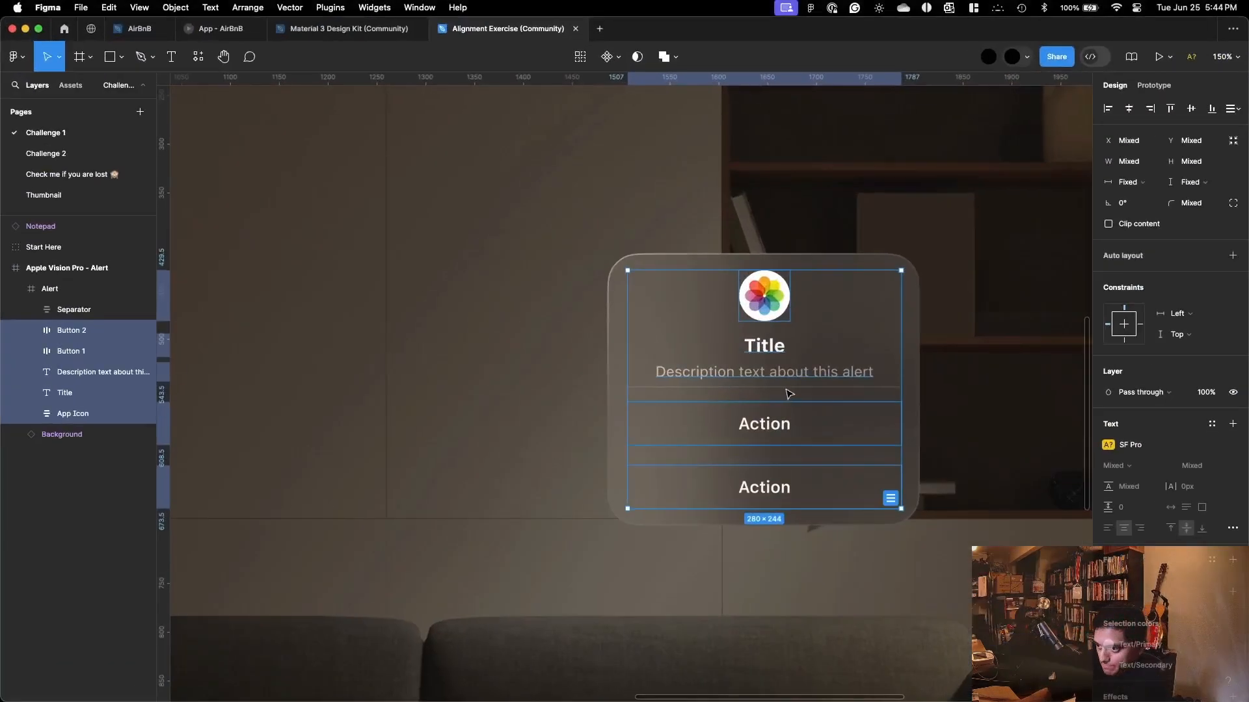
pyautogui.hotkey('ctrl', 'Up')
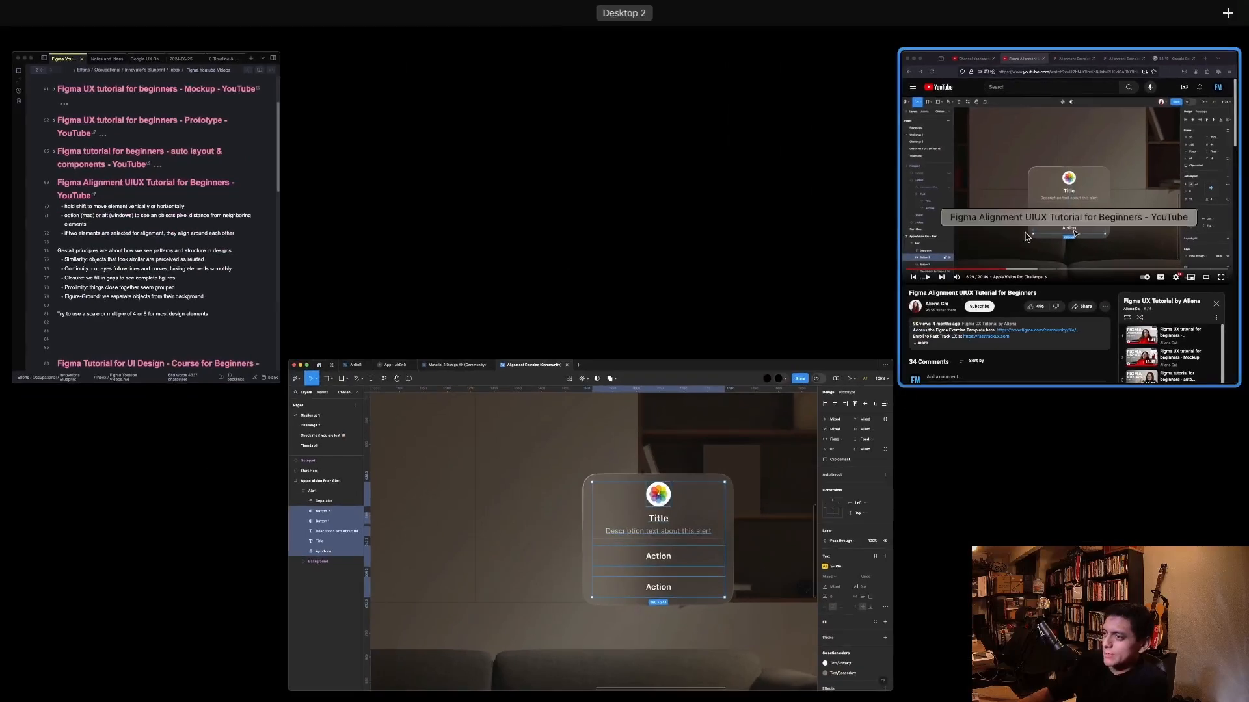
pyautogui.click(748, 496)
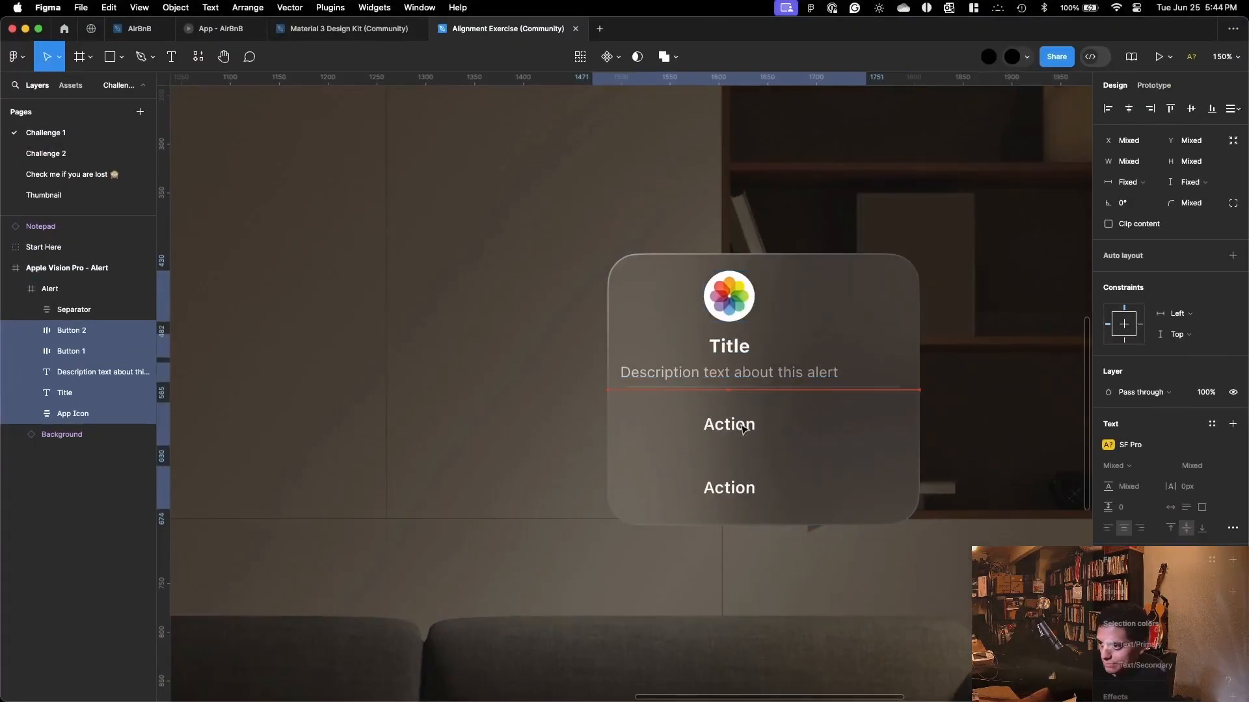
pyautogui.moveTo(757, 428); pyautogui.dragTo(776, 429)
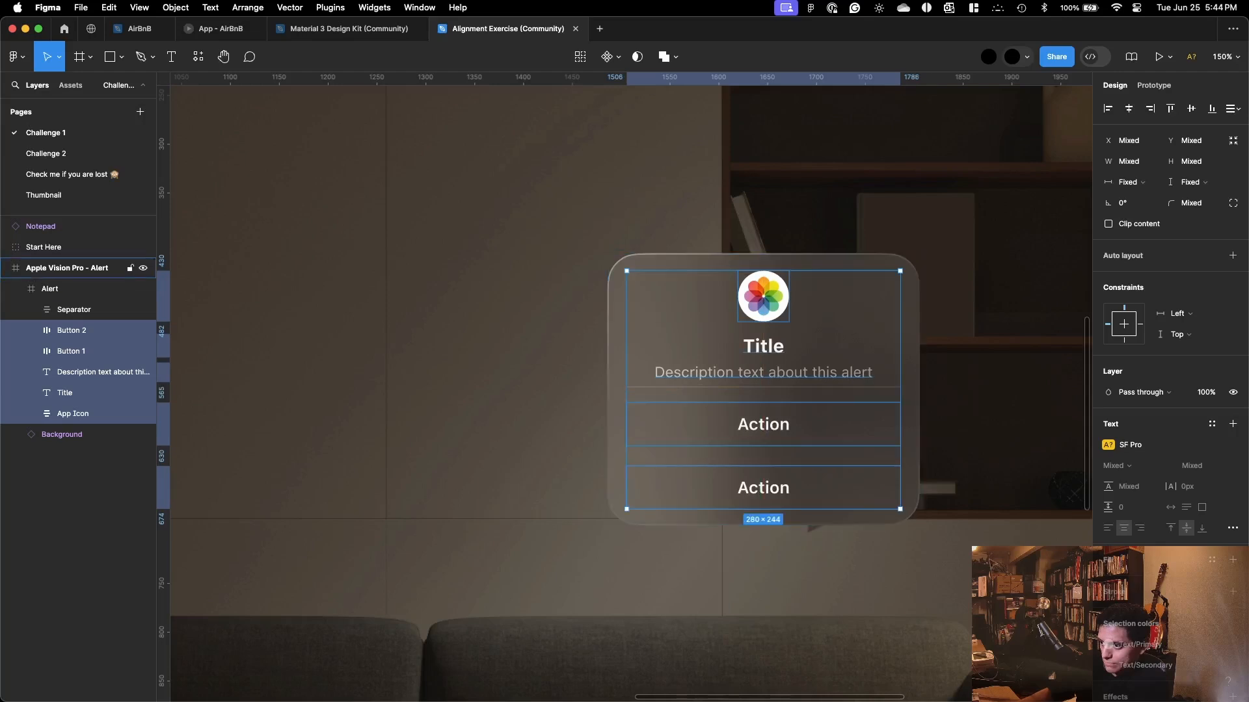
# Step: Switch back to the YouTube video, rewind about 20 seconds, and examine the Alert alignment demonstration up close
pyautogui.hotkey('ctrl', 'Up')
pyautogui.click(1002, 274)
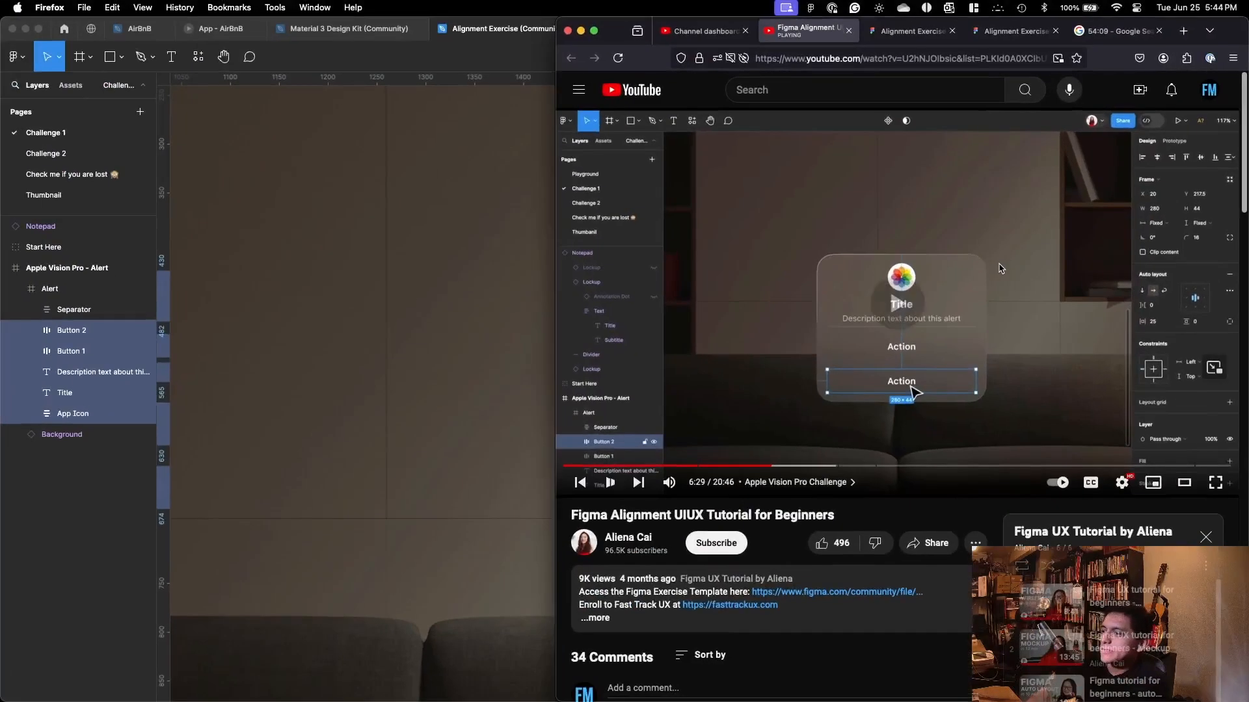
pyautogui.press('Left')
pyautogui.press('Left')
pyautogui.press('Left')
pyautogui.press('Left')
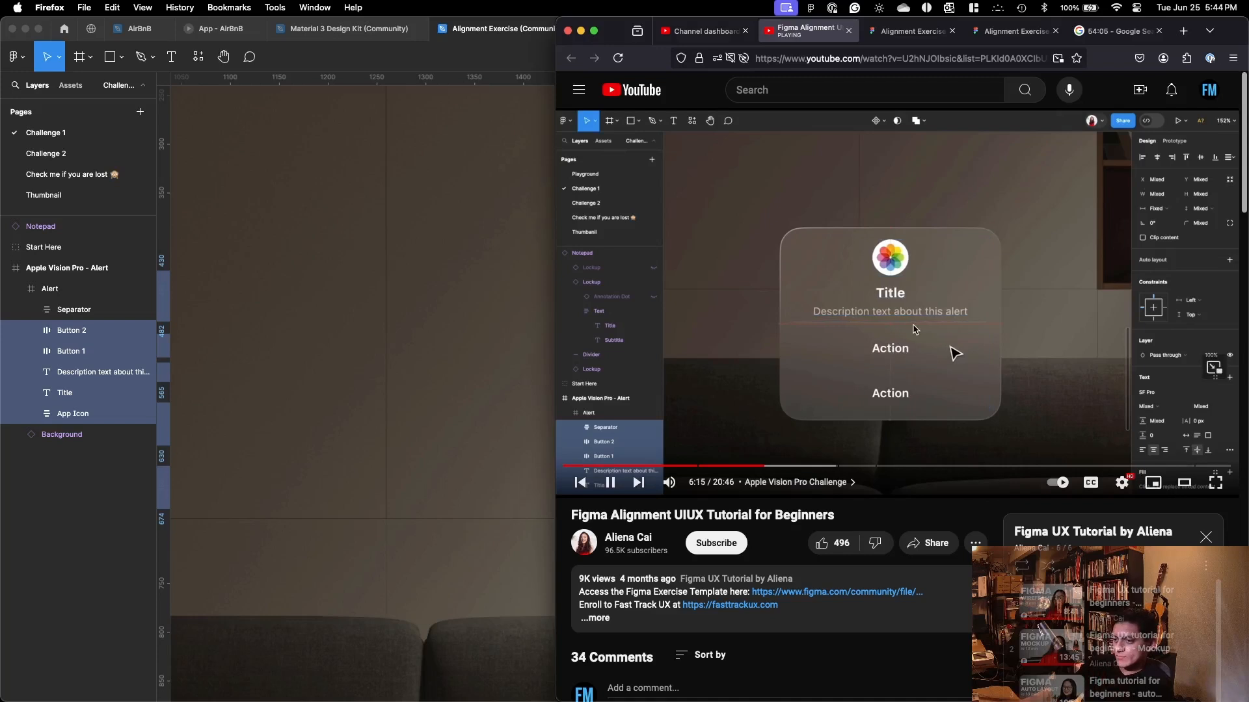
pyautogui.scroll(5, 907, 338)
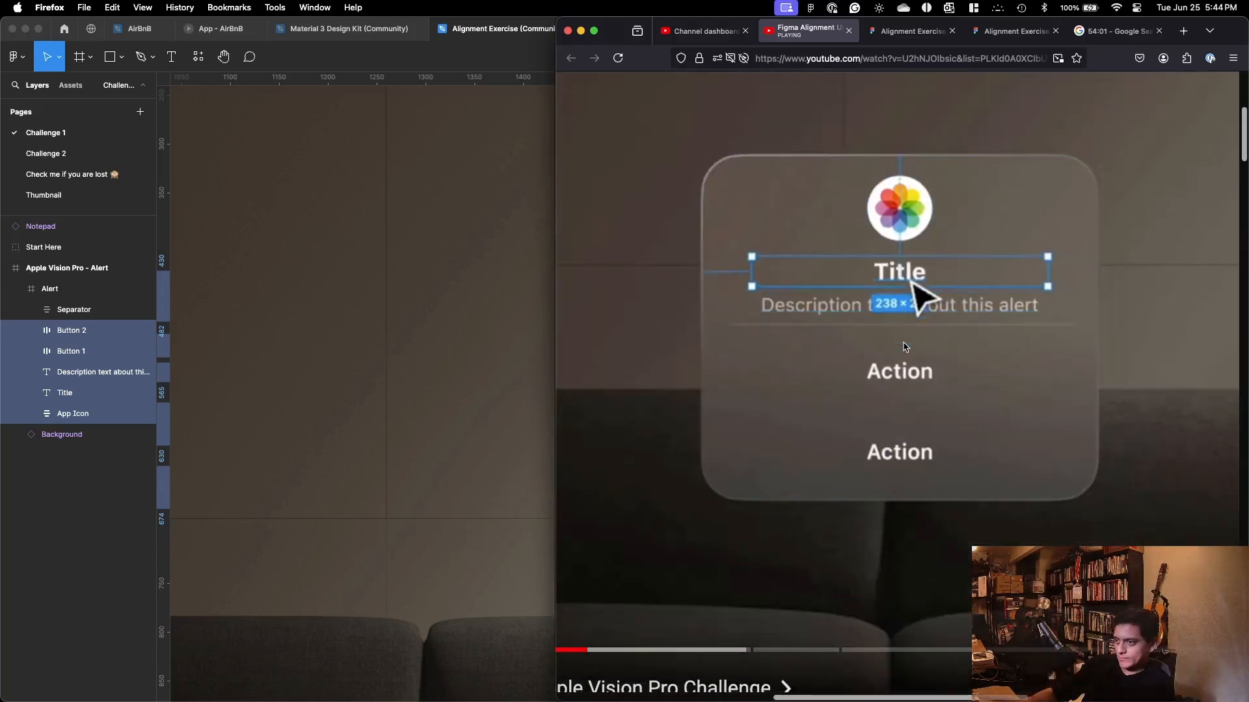
# Step: Switch to the Obsidian note and add the bullet "For example a title and subdescription" below the line about multiples of 4 or 8
pyautogui.scroll(-5, 903, 346)
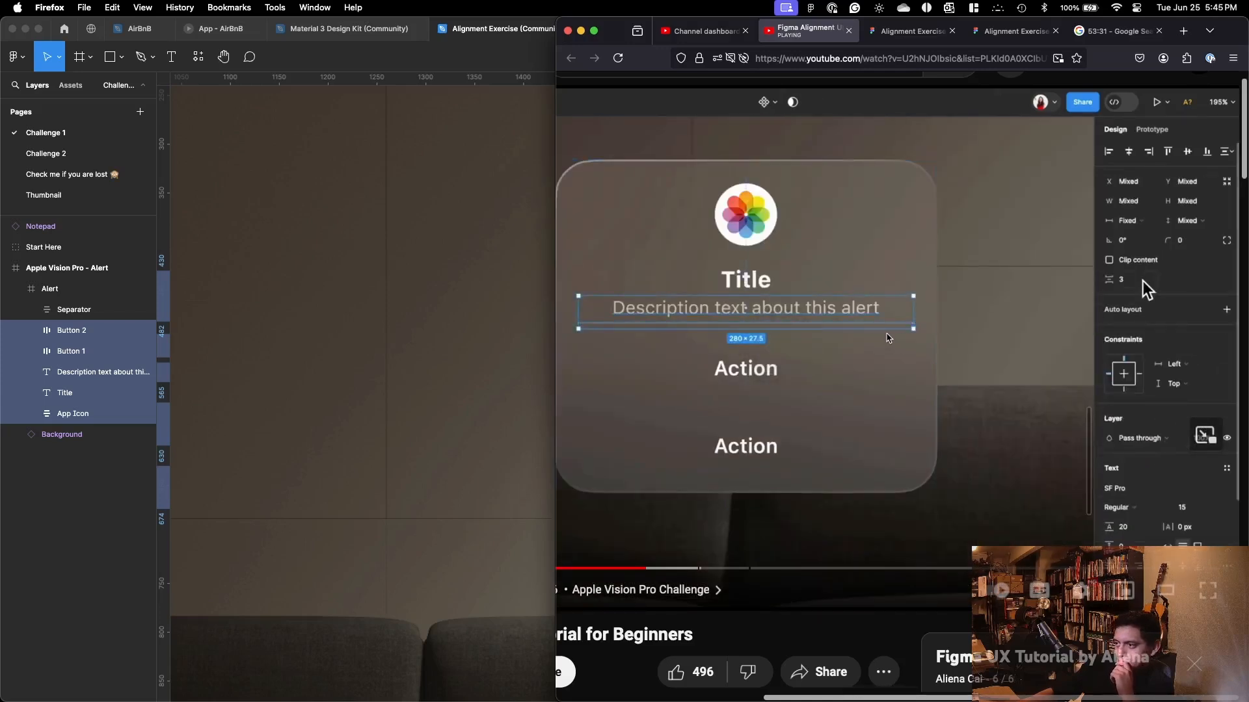
pyautogui.hotkey('ctrl', 'Up')
pyautogui.click(155, 454)
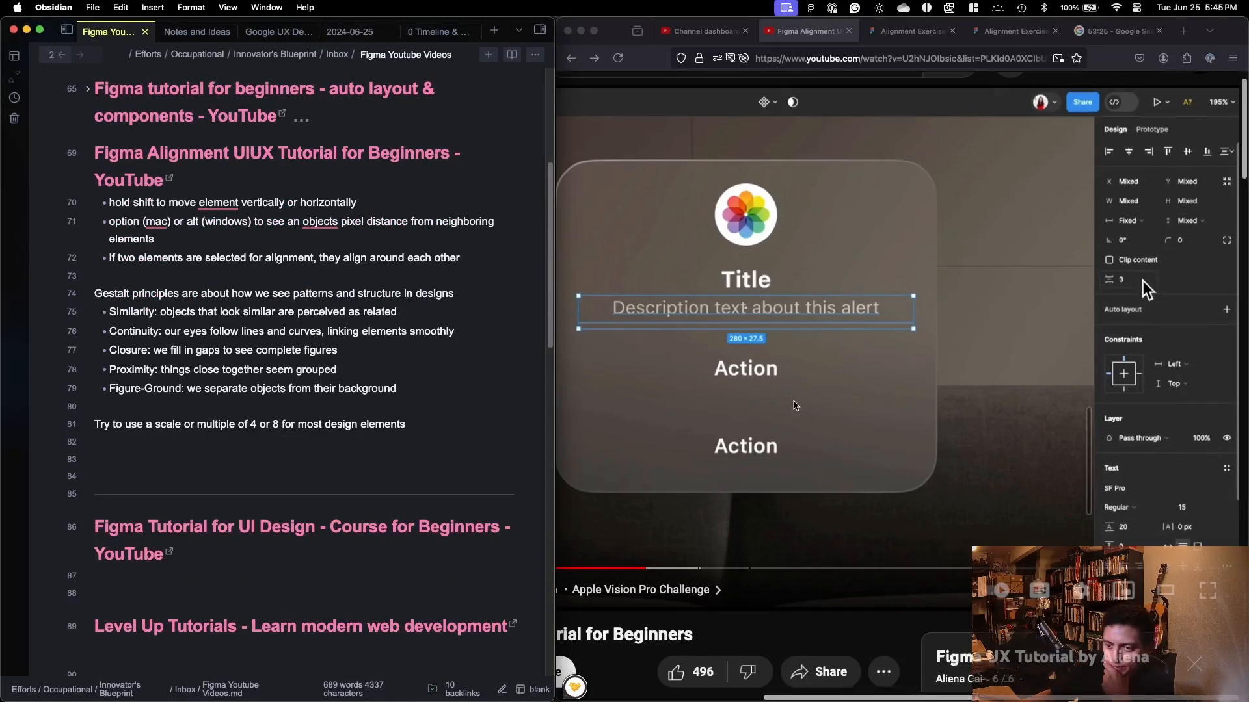
pyautogui.press('Return')
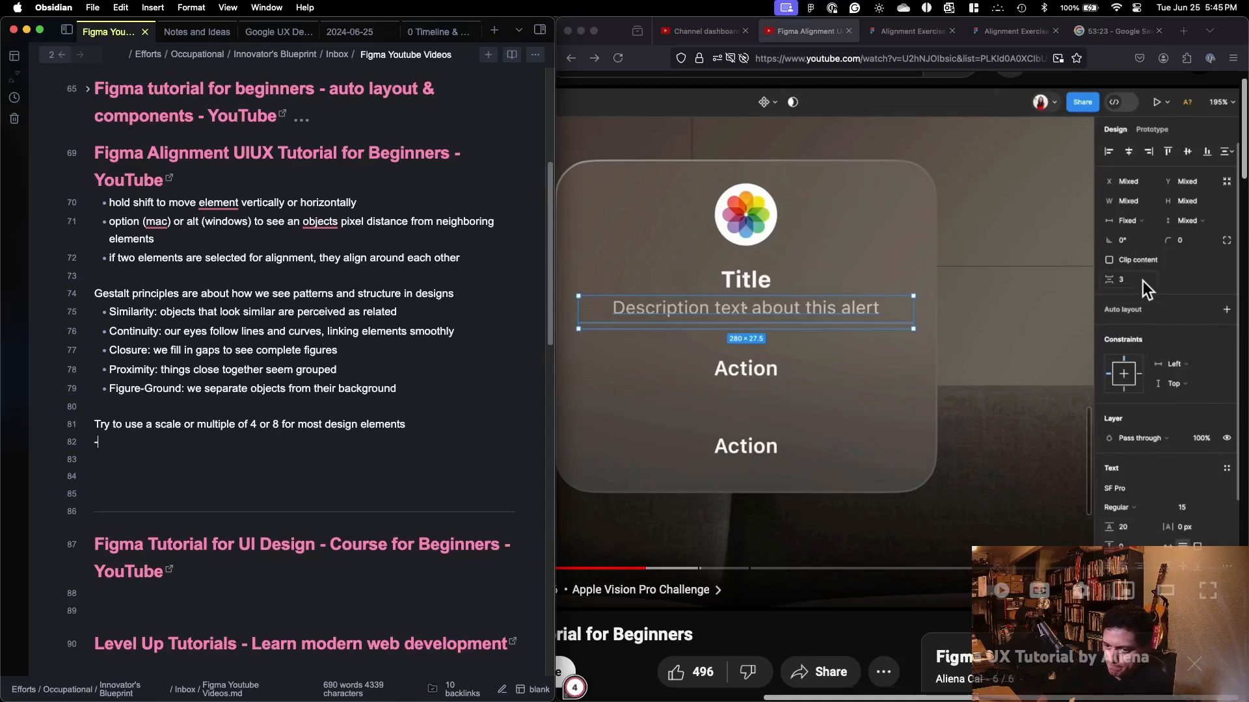
pyautogui.write('- For examp')
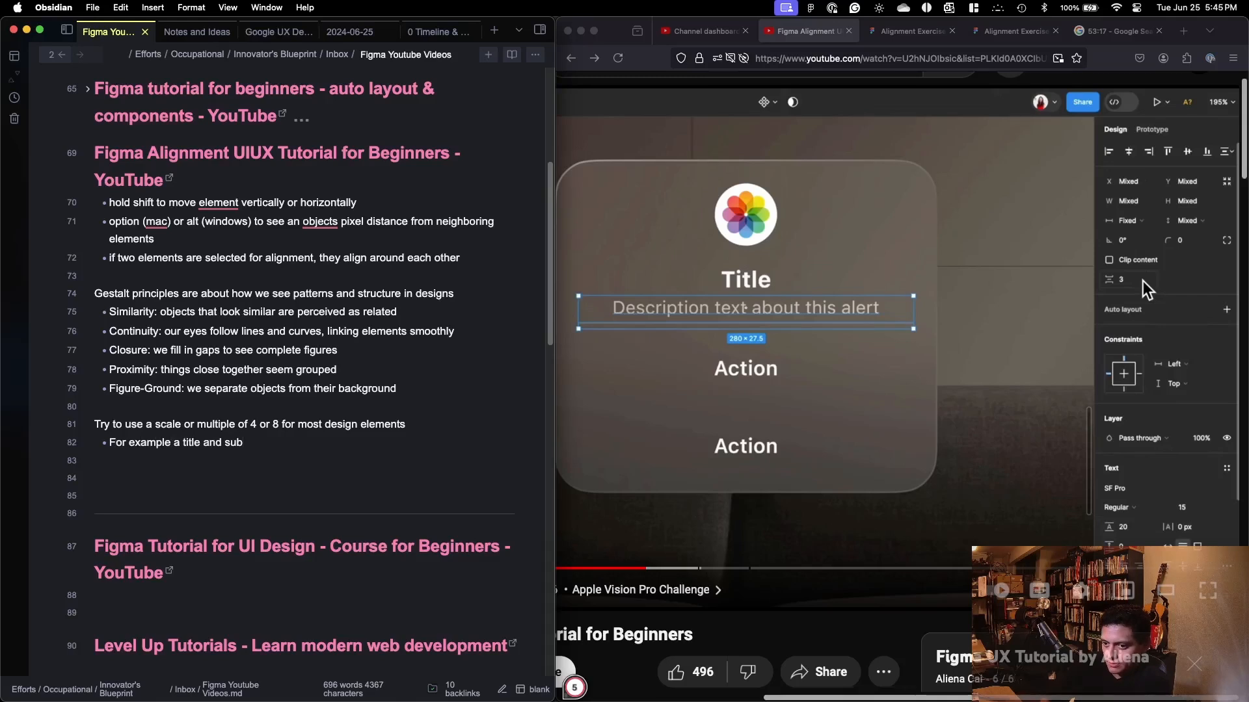
pyautogui.write('le a title and subdescriptio')
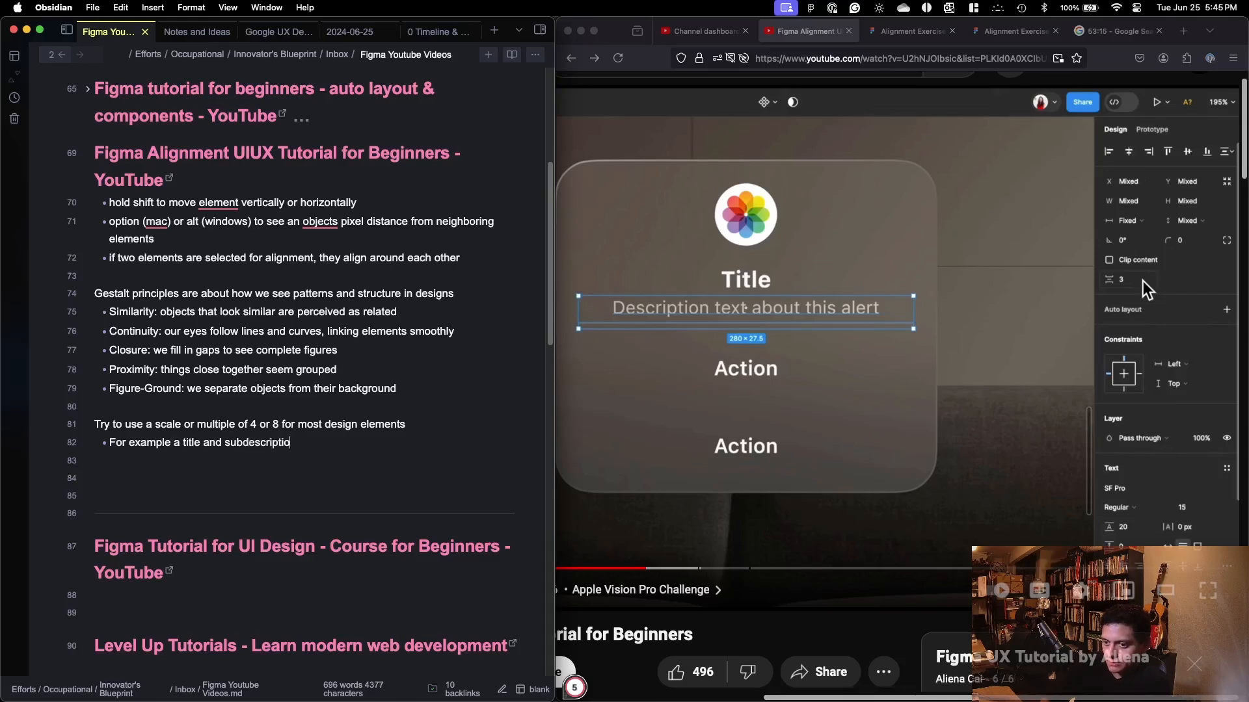
pyautogui.write('n')
# Step: Replace "title" with "heading" in the example bullet, complete it with "should be close together", and start a new bullet
pyautogui.doubleClick(192, 443)
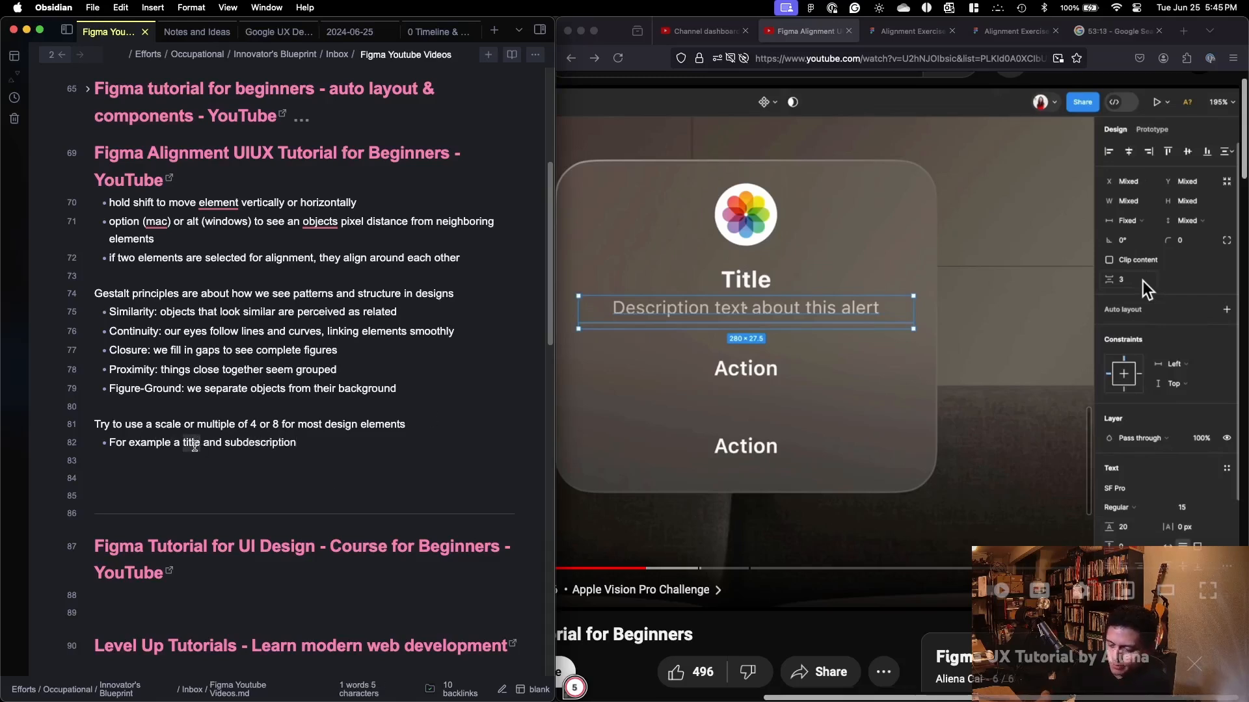
pyautogui.write('heading')
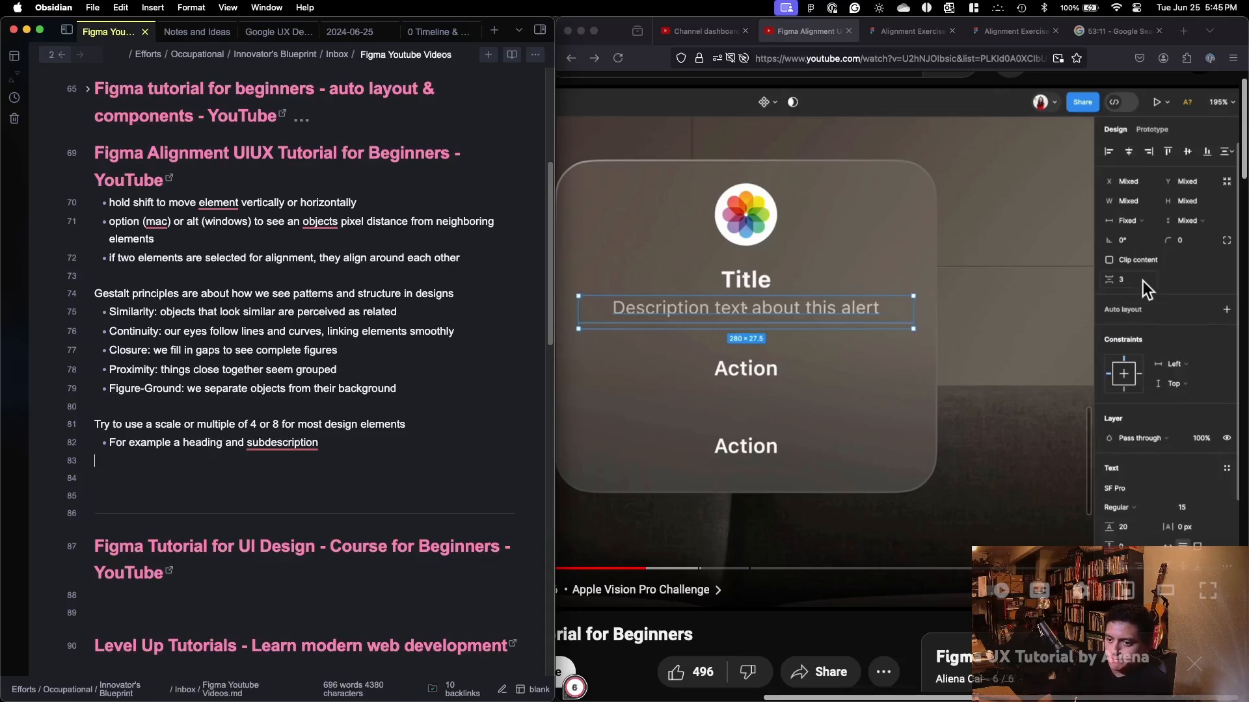
pyautogui.press('Up')
pyautogui.press('End')
pyautogui.write('should')
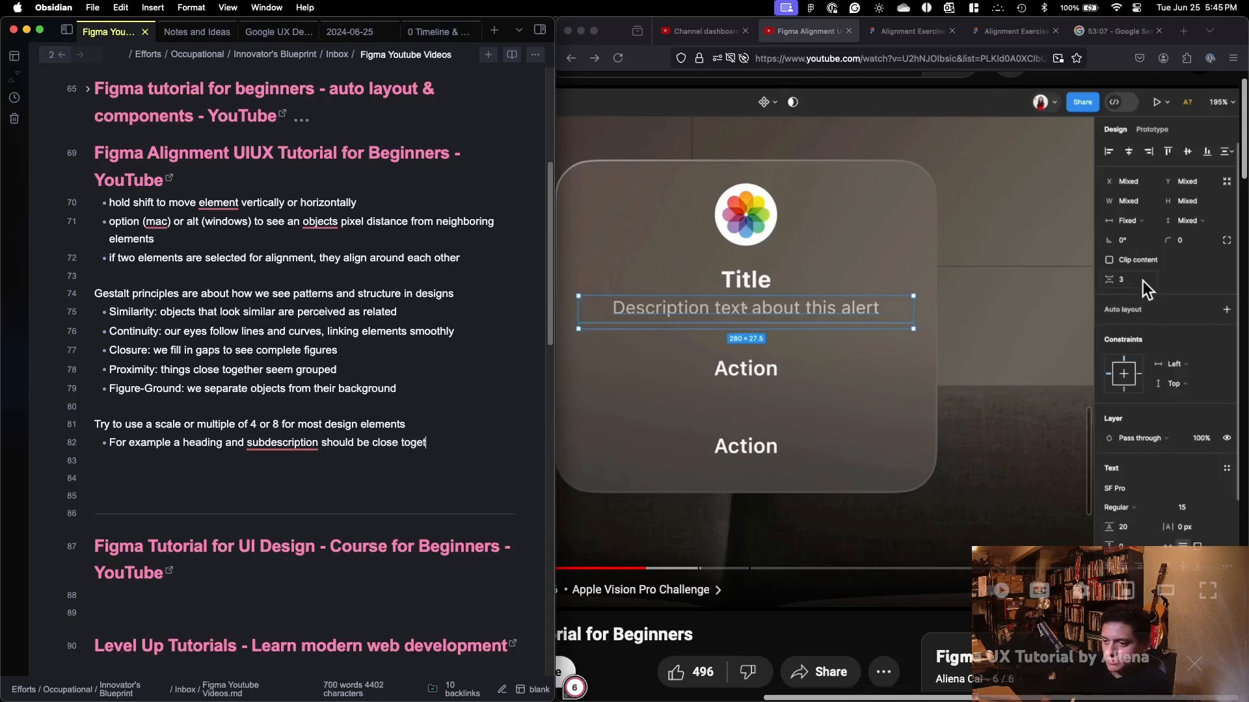
pyautogui.press('Return')
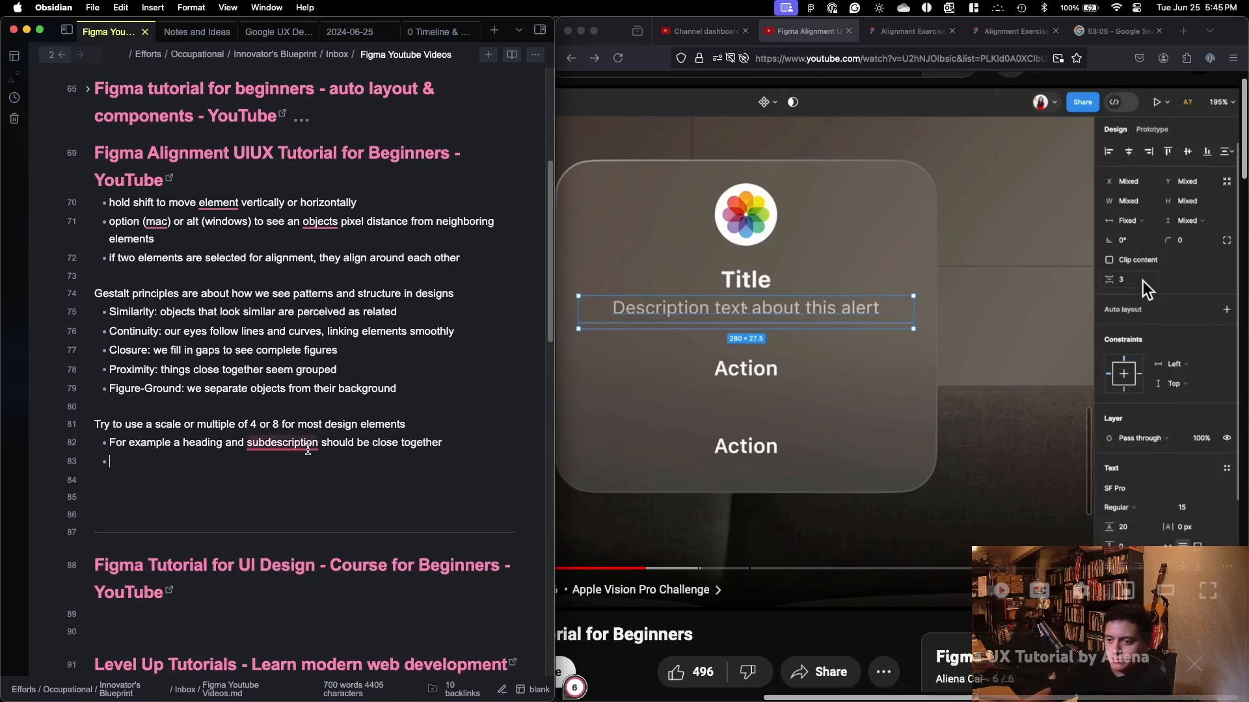
# Step: Replace the flagged word "subdescription" with "subscription" in the example bullet
pyautogui.moveTo(305, 445)
pyautogui.click(281, 481)
pyautogui.tripleClick(305, 439)
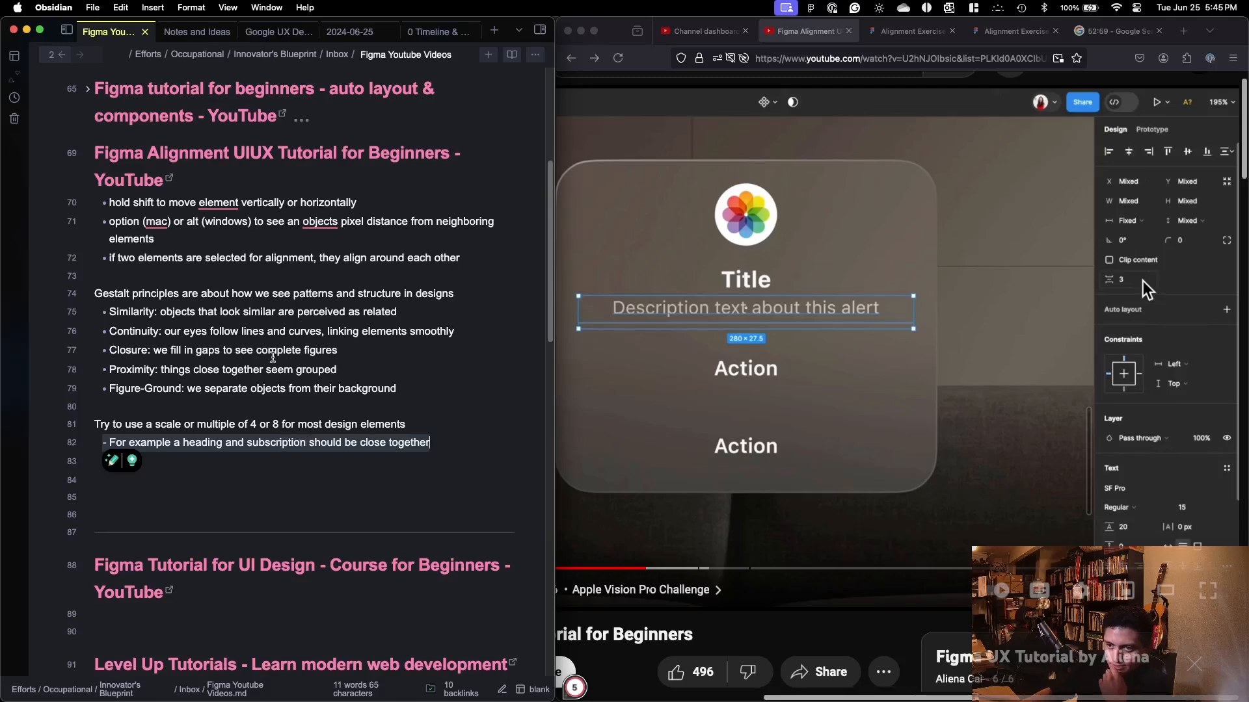
# Step: Remove the bullet marker from the "For example a heading" line and move that line directly below the Figure-Ground bullet
pyautogui.tripleClick(292, 428)
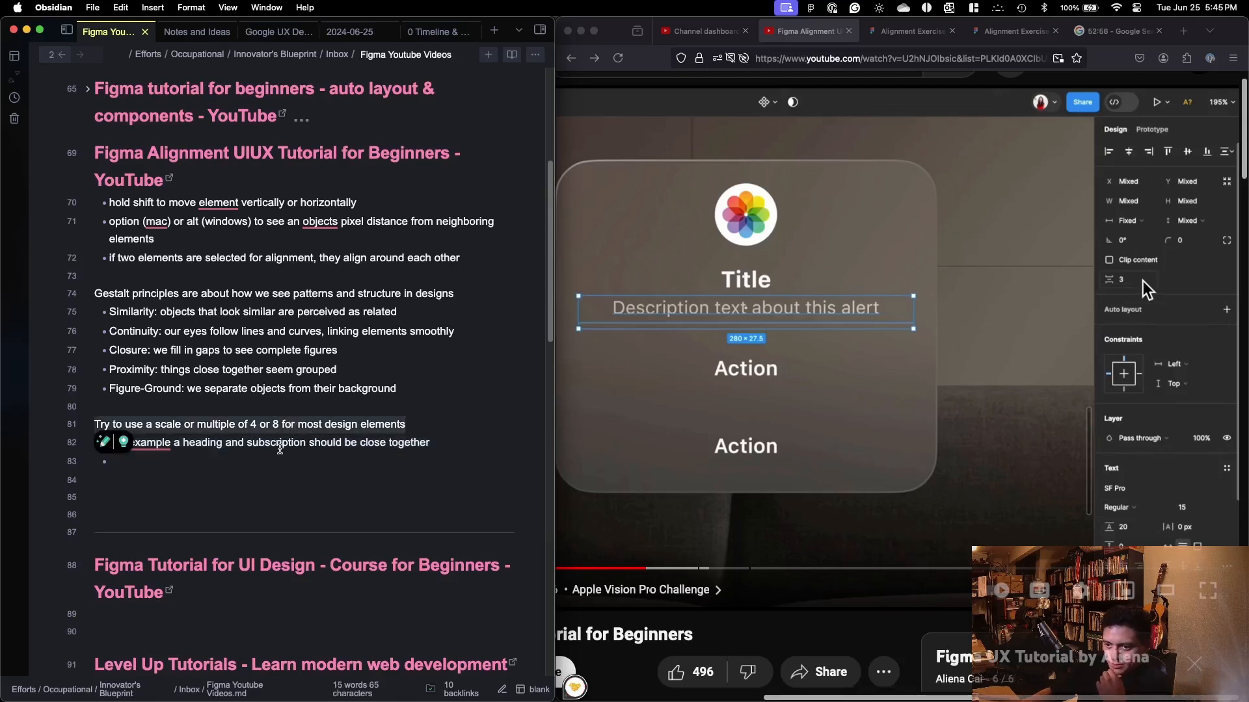
pyautogui.click(430, 424)
pyautogui.press('Return')
pyautogui.press('Return')
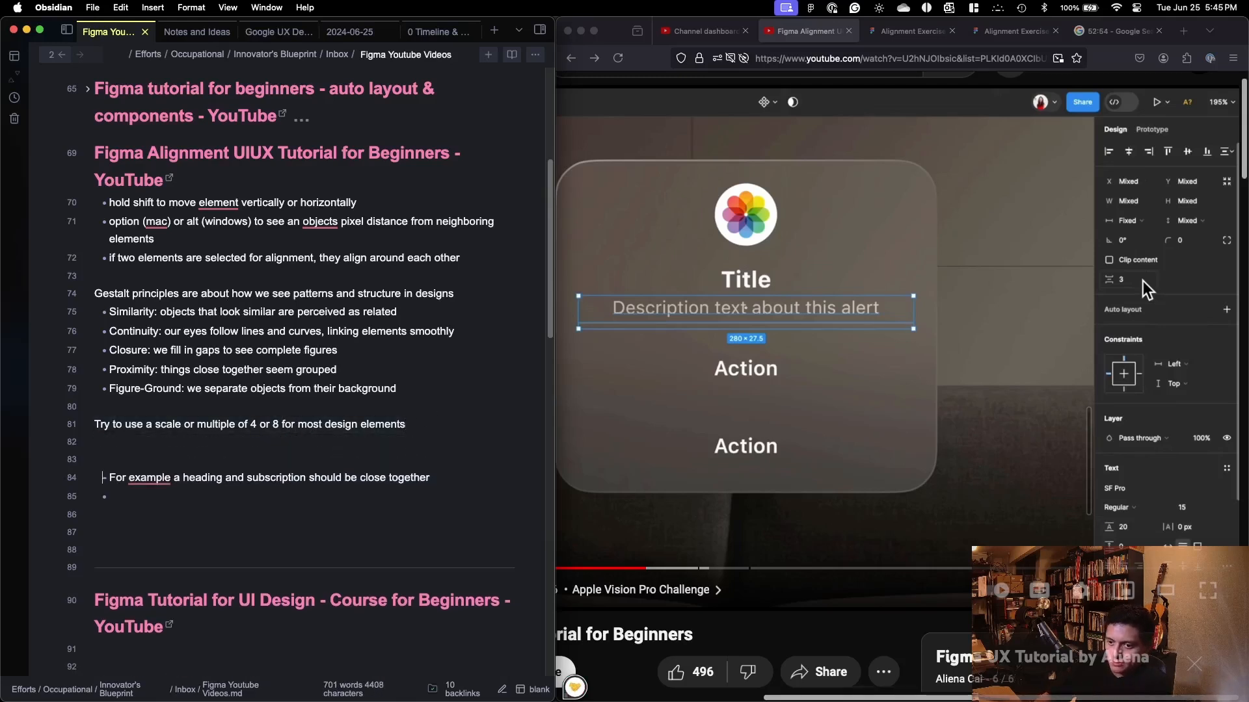
pyautogui.press('BackSpace')
pyautogui.press('BackSpace')
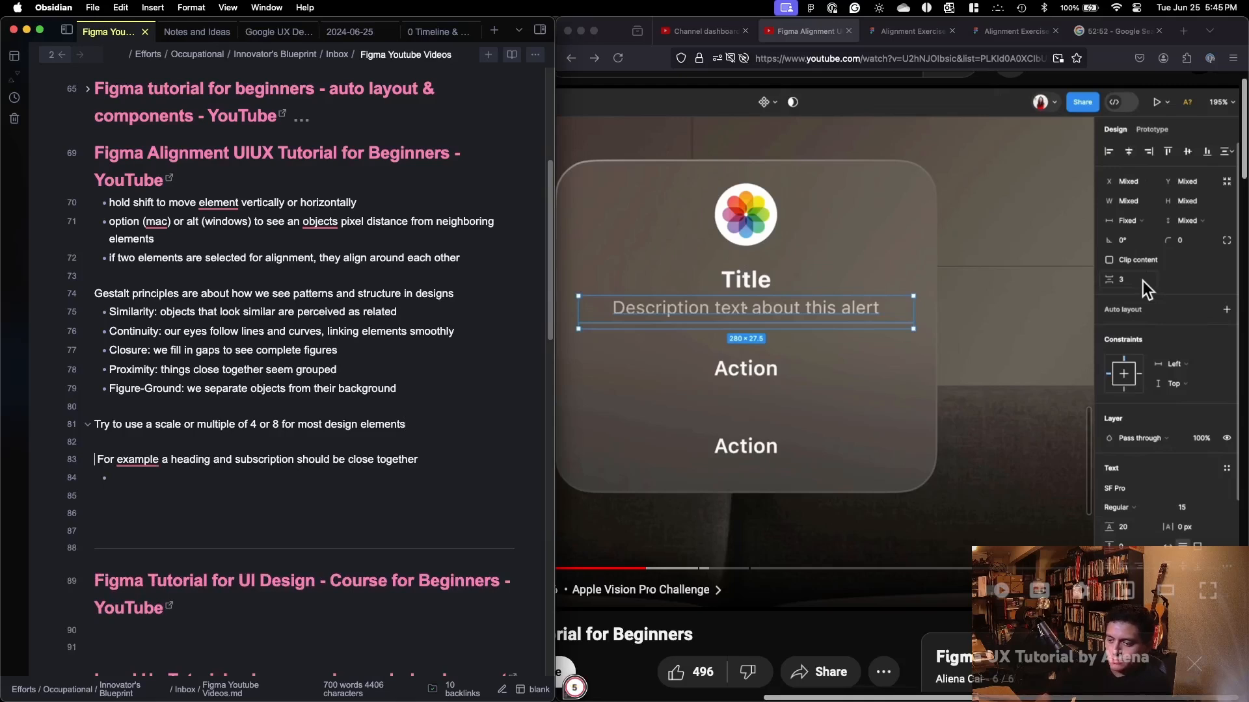
pyautogui.press('Delete')
pyautogui.hotkey('alt', 'Up')
pyautogui.hotkey('alt', 'Up')
pyautogui.hotkey('alt', 'Up')
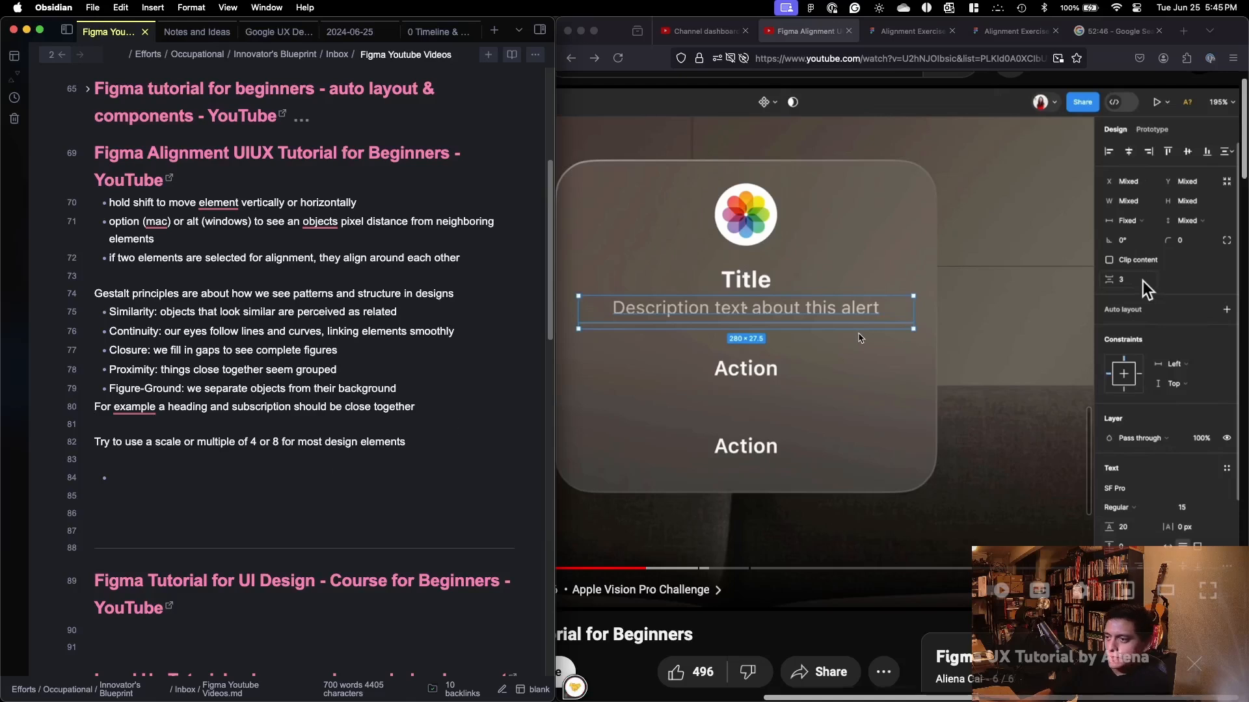
# Step: Play a bit more of the YouTube video, then end the note's scale-or-multiple line with a period and start a new line
pyautogui.click(859, 338)
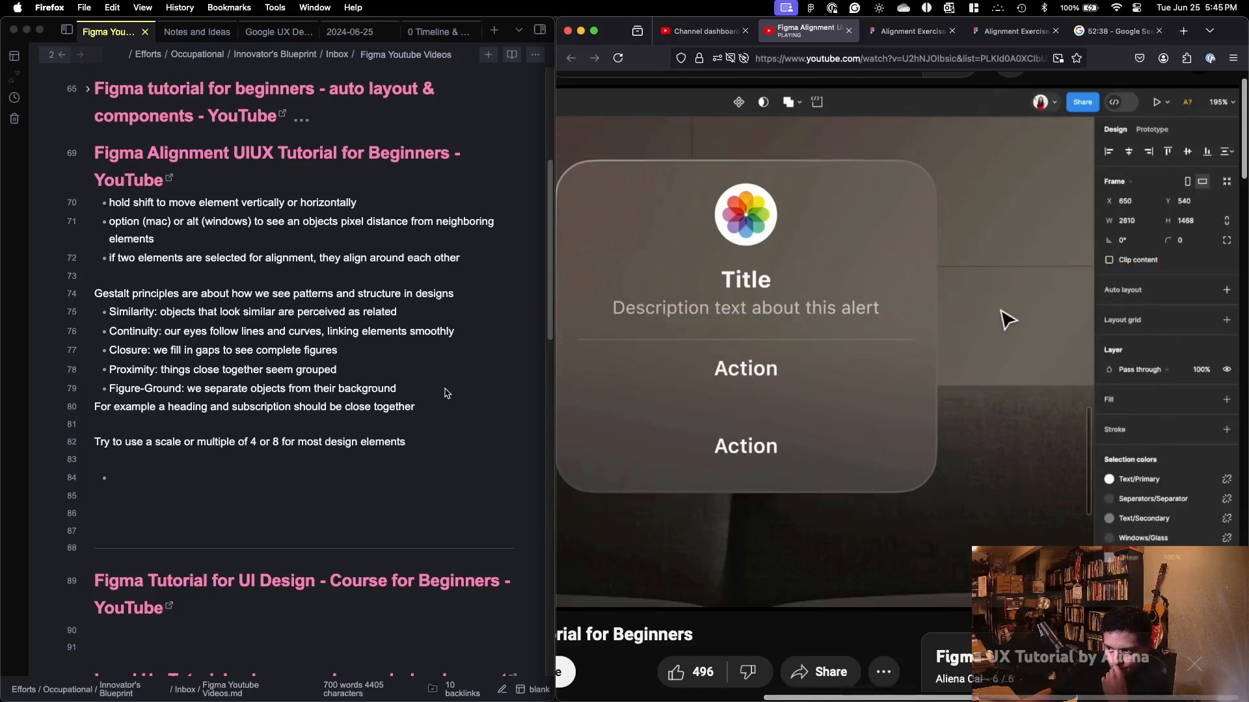
pyautogui.click(424, 441)
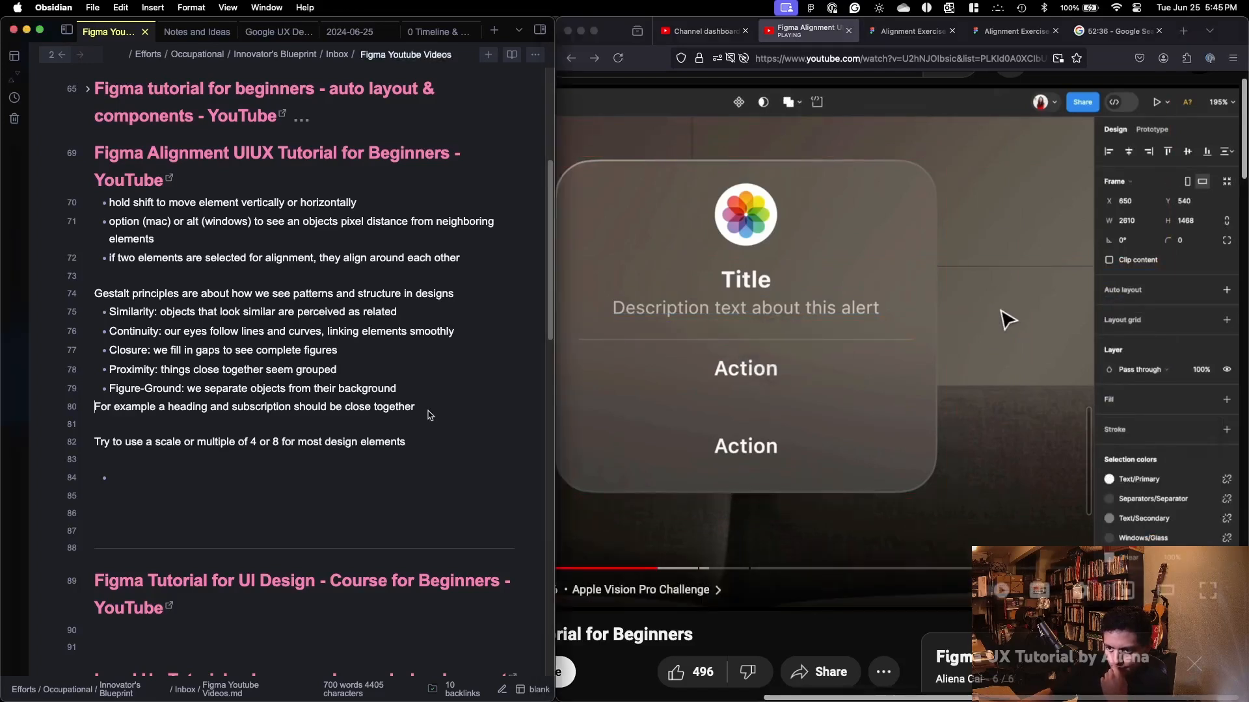
pyautogui.write('.')
pyautogui.press('Return')
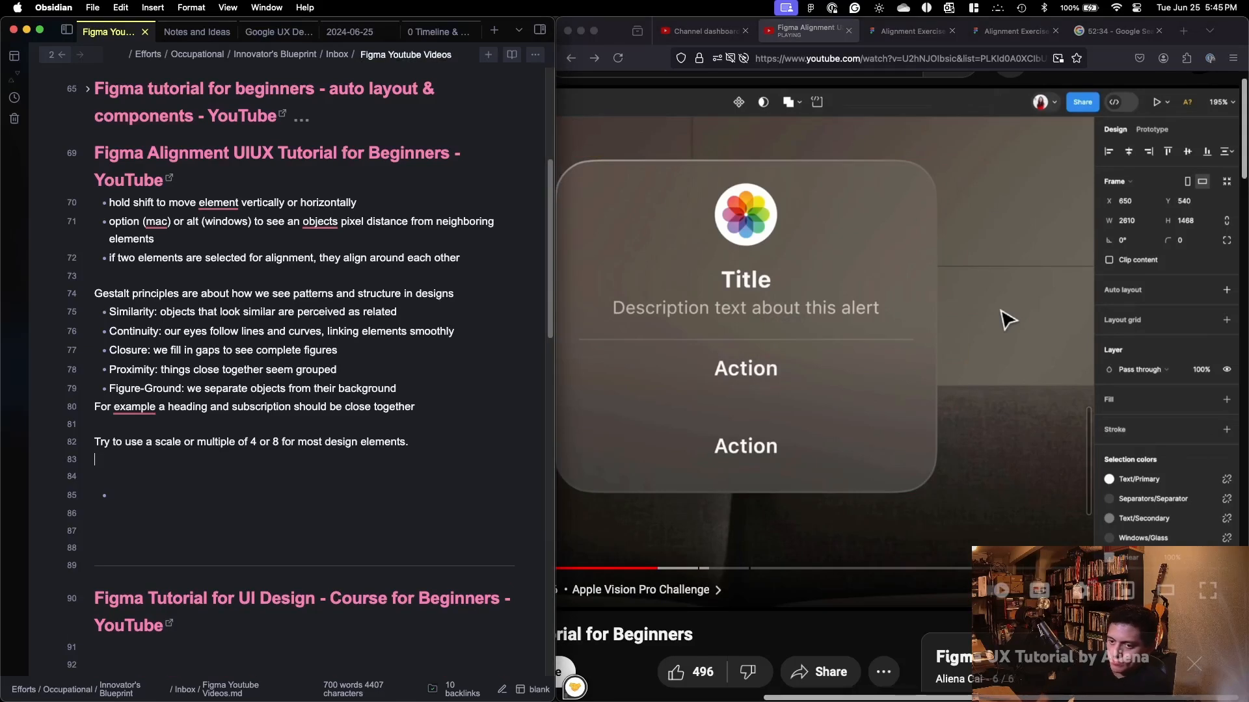
# Step: Return to the YouTube video, watch the touch target explanation and Action button spacing demonstration, and pause at 8:27
pyautogui.click(1030, 408)
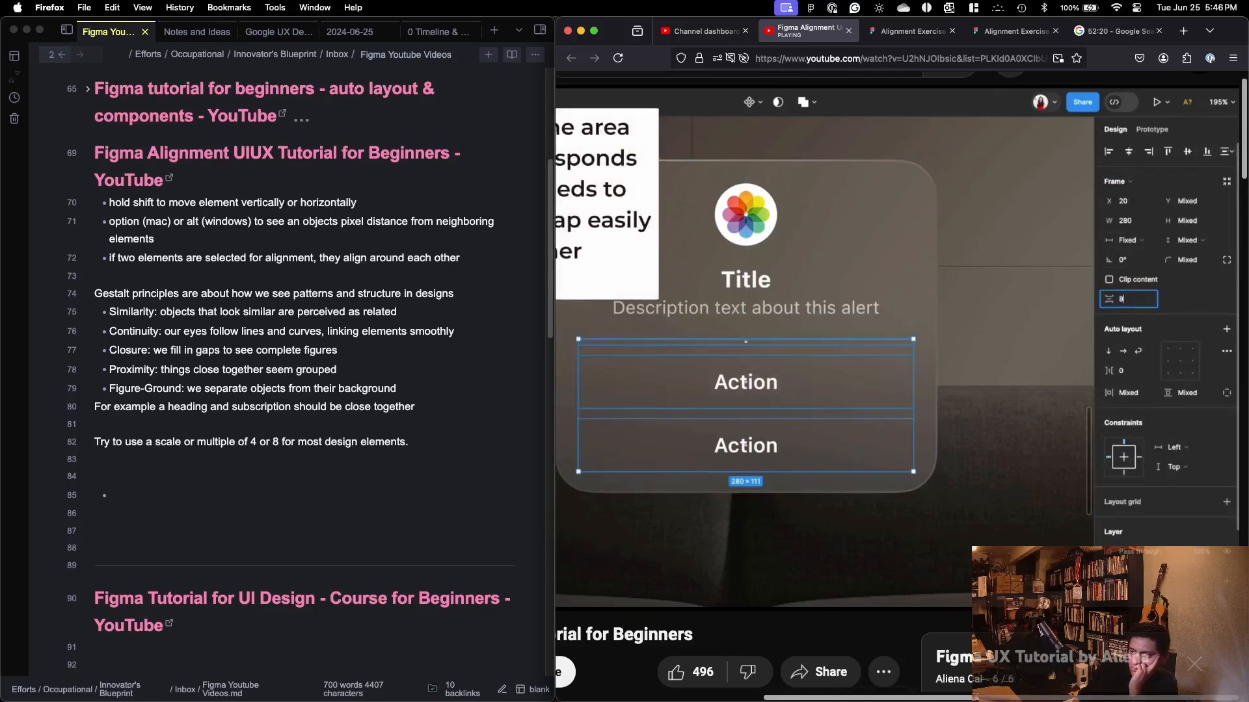
pyautogui.click(1007, 221)
pyautogui.scroll(-4, 1007, 221)
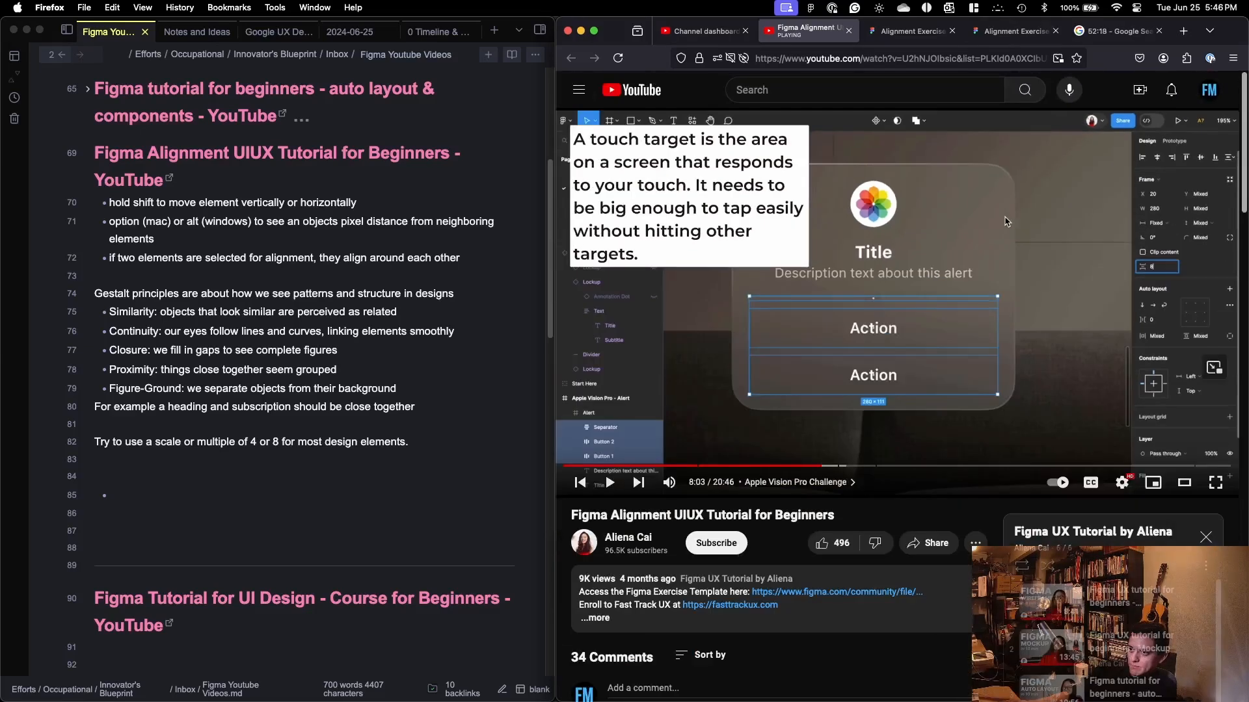
pyautogui.click(966, 239)
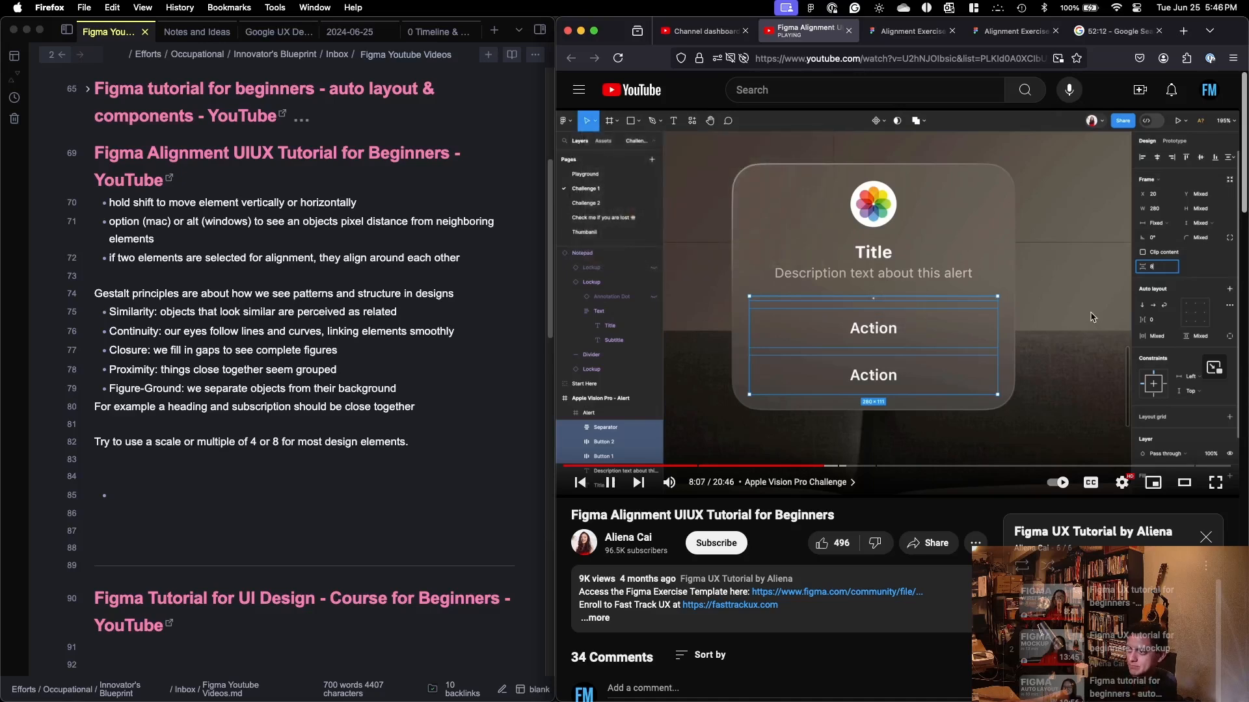
pyautogui.scroll(5, 1093, 317)
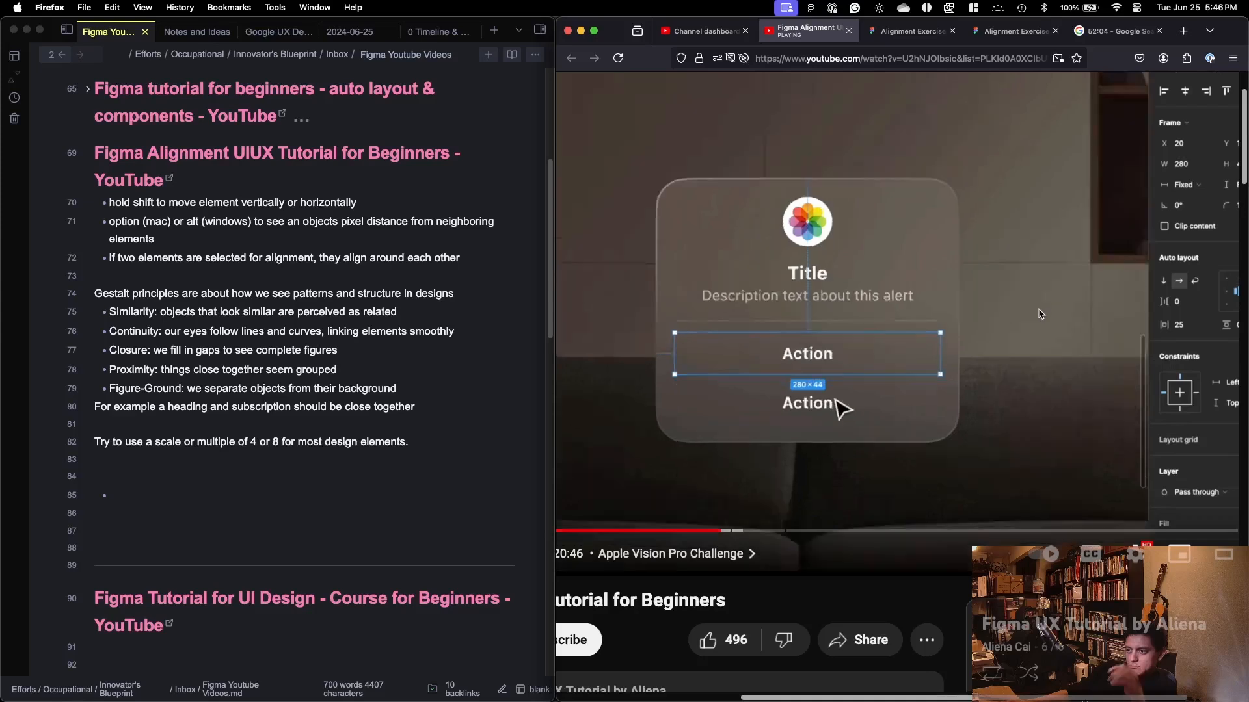
pyautogui.scroll(-5, 1039, 314)
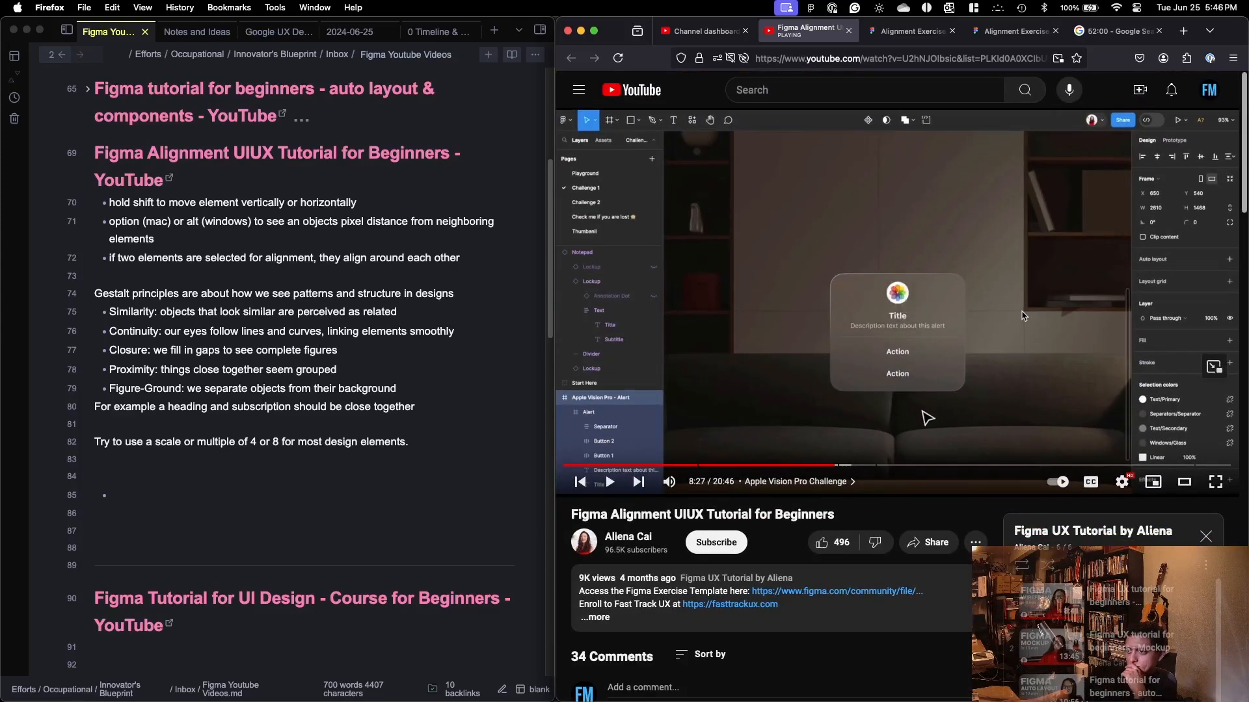
# Step: Switch to Figma and compare the position and size of the Alert frame and its app icon, leaving the icon selected
pyautogui.hotkey('ctrl', 'Up')
pyautogui.click(703, 229)
pyautogui.click(702, 229)
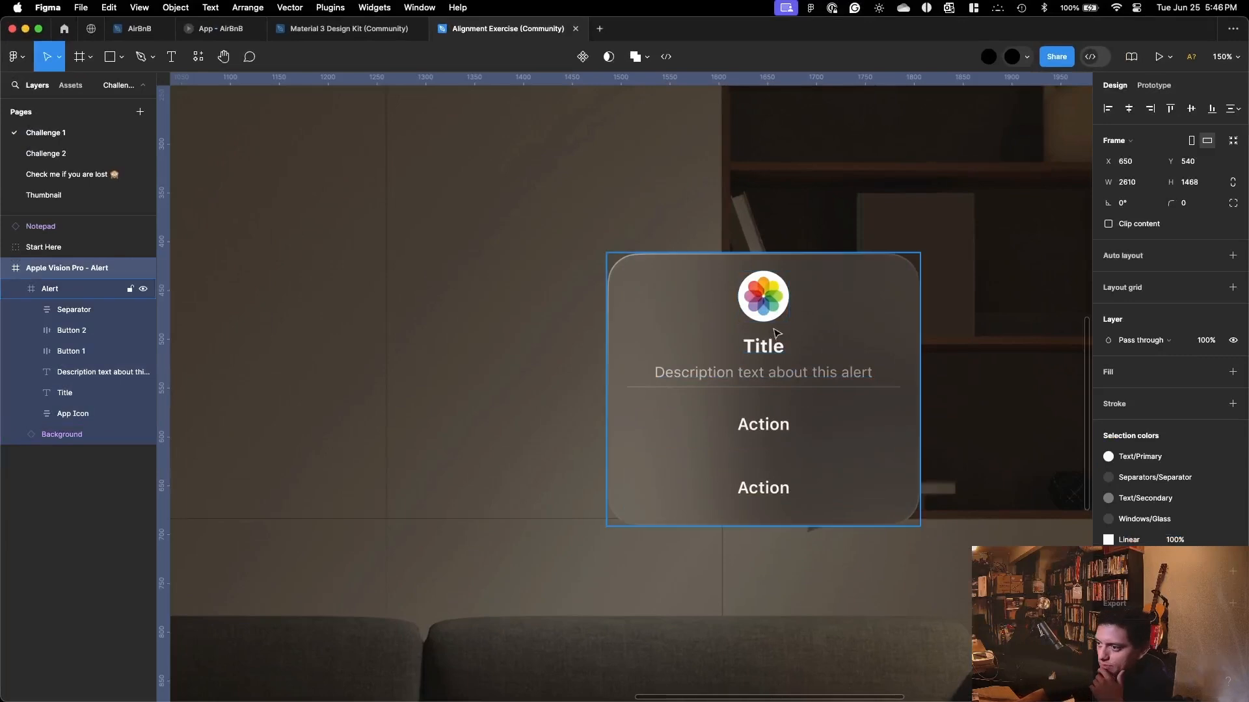
pyautogui.doubleClick(766, 297)
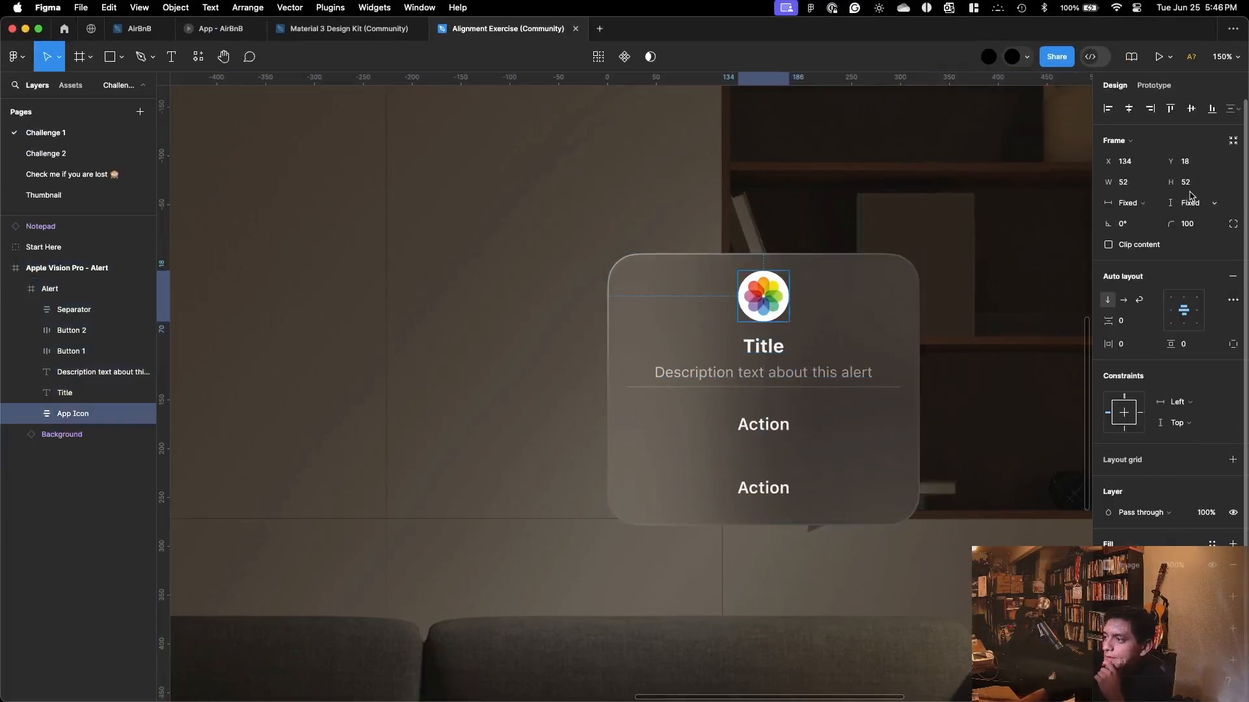
pyautogui.click(862, 304)
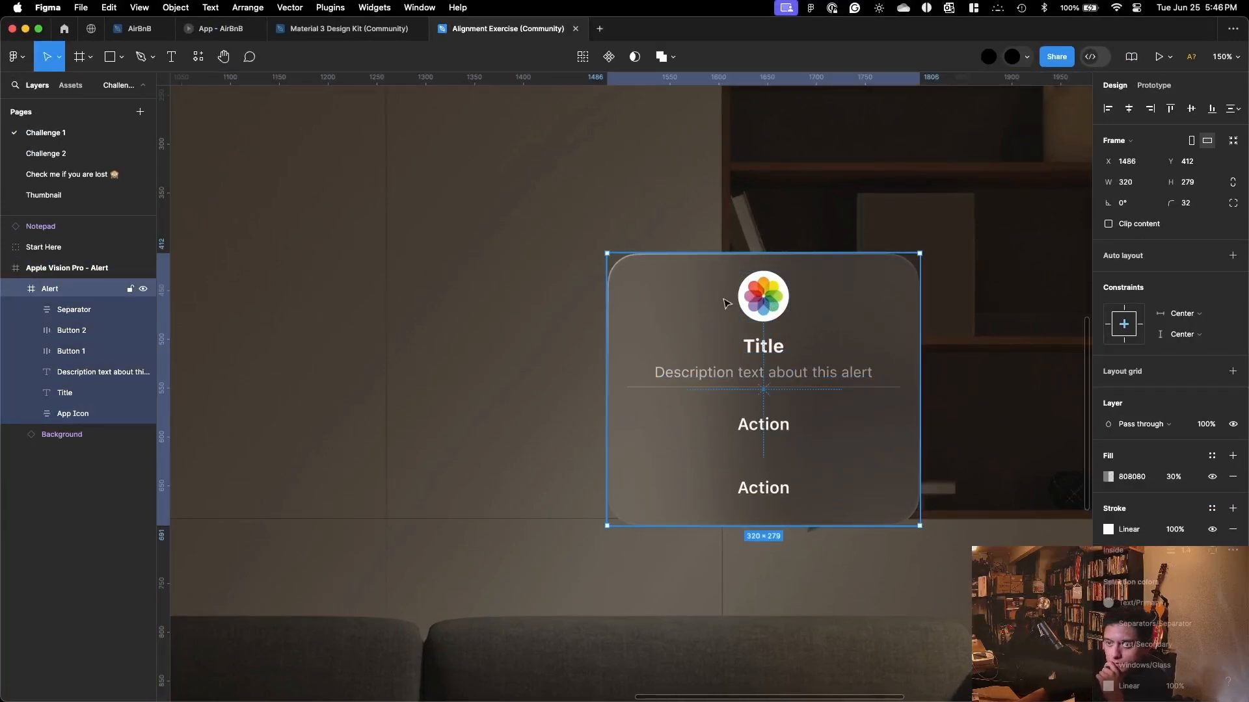
pyautogui.click(752, 306)
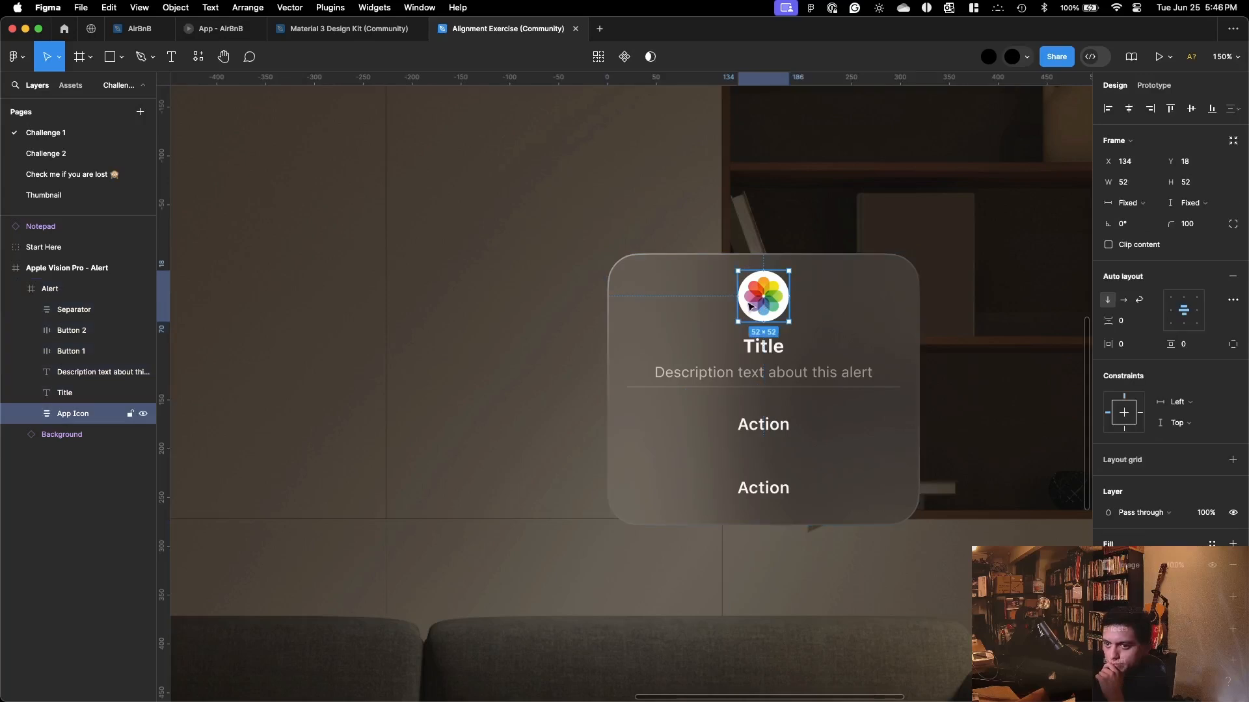
pyautogui.click(896, 267)
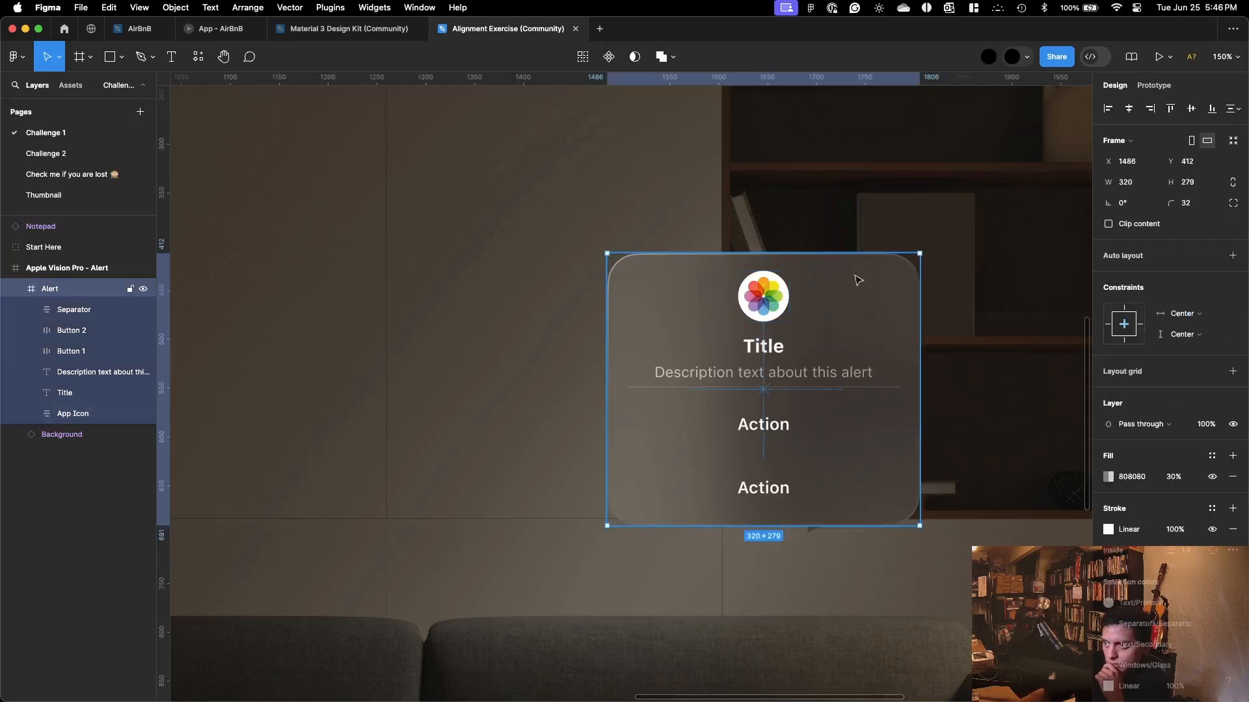
pyautogui.click(757, 299)
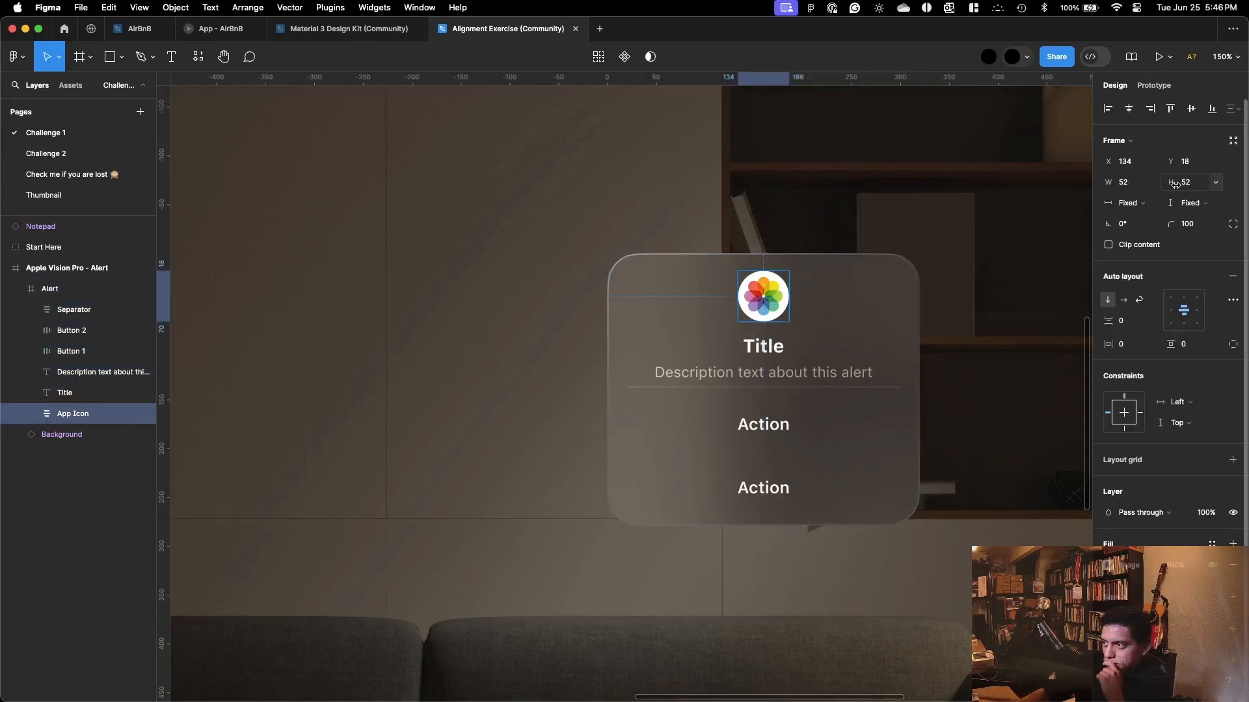
pyautogui.click(1197, 185)
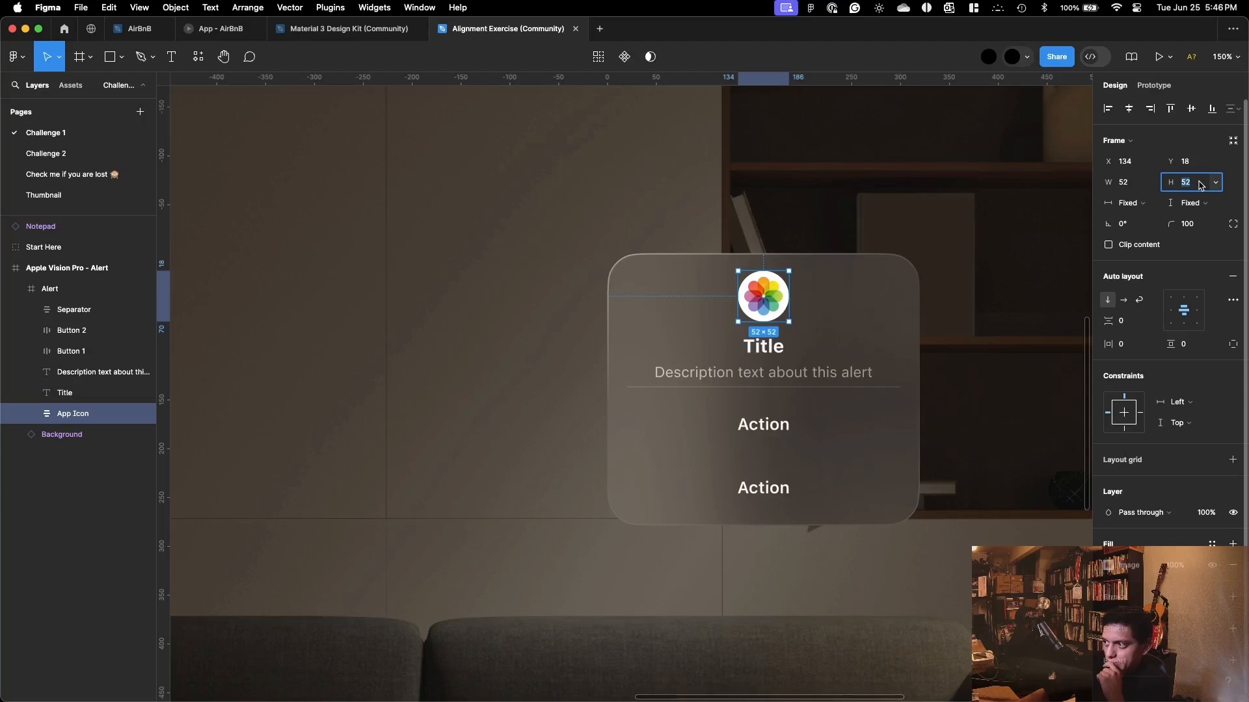
pyautogui.write('20')
pyautogui.press('Return')
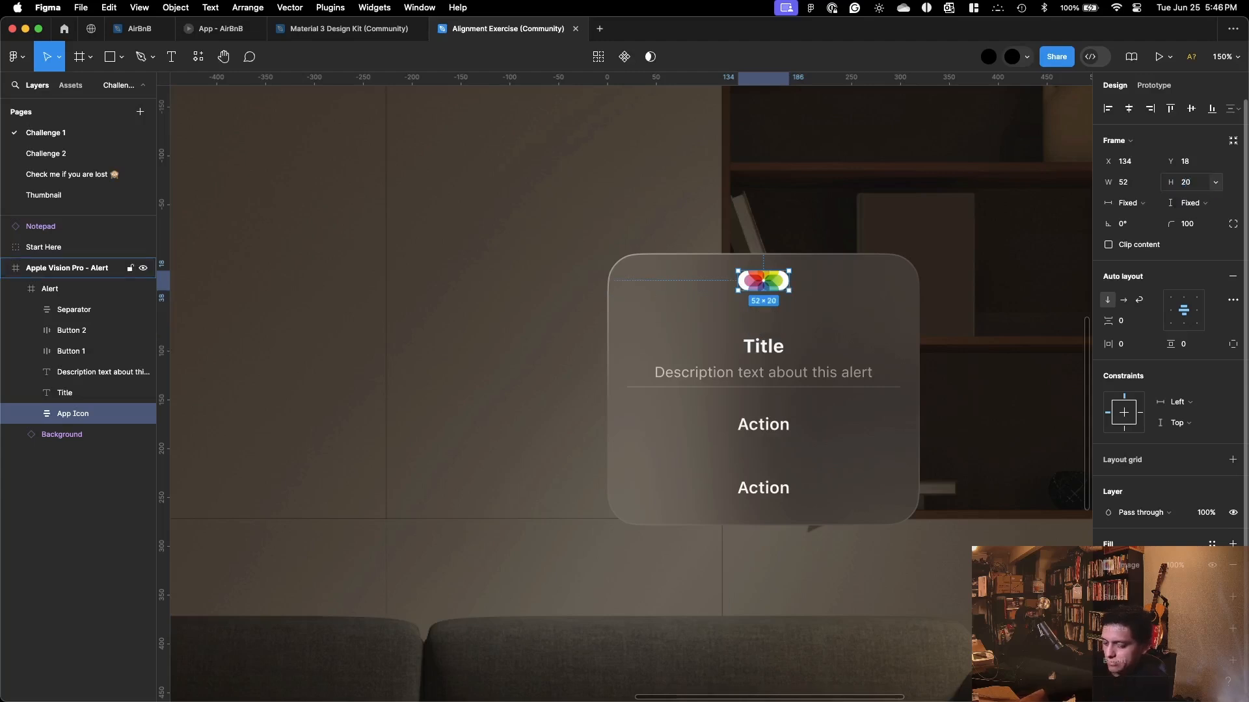
pyautogui.press('super+z')
# Step: Set the app icon's Y position to 20 within the Alert frame
pyautogui.click(1213, 165)
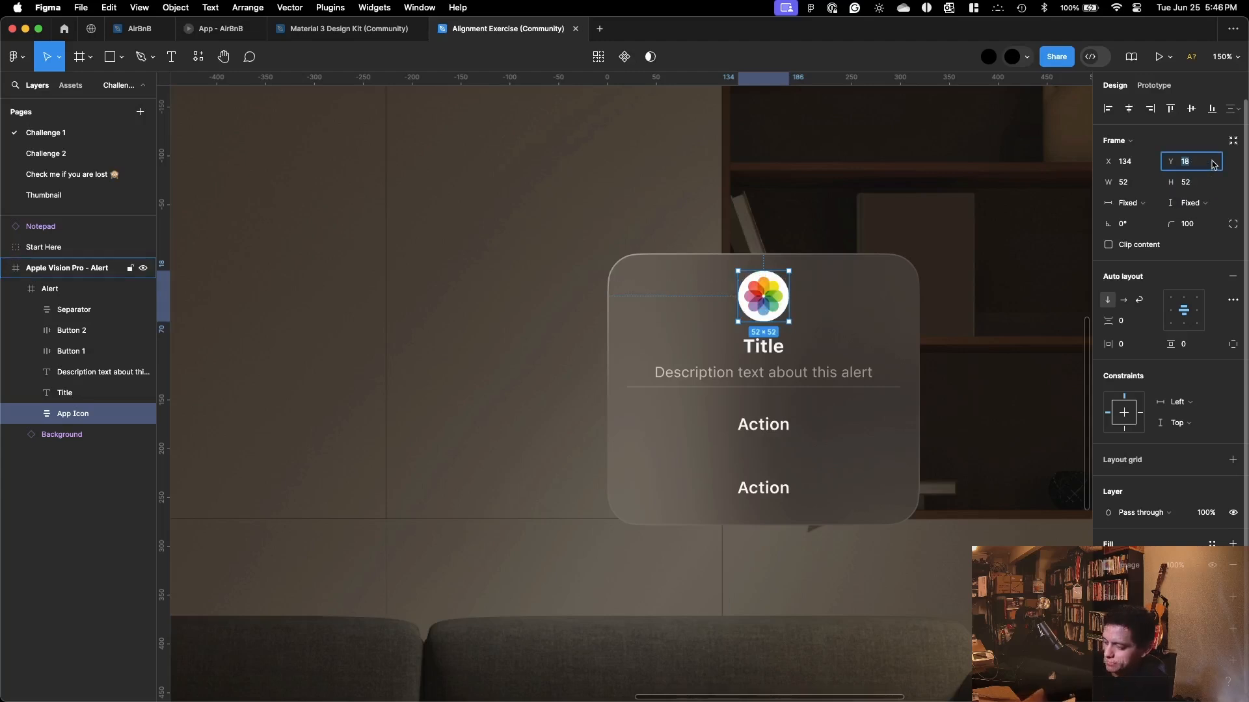
pyautogui.write('20')
pyautogui.press('Return')
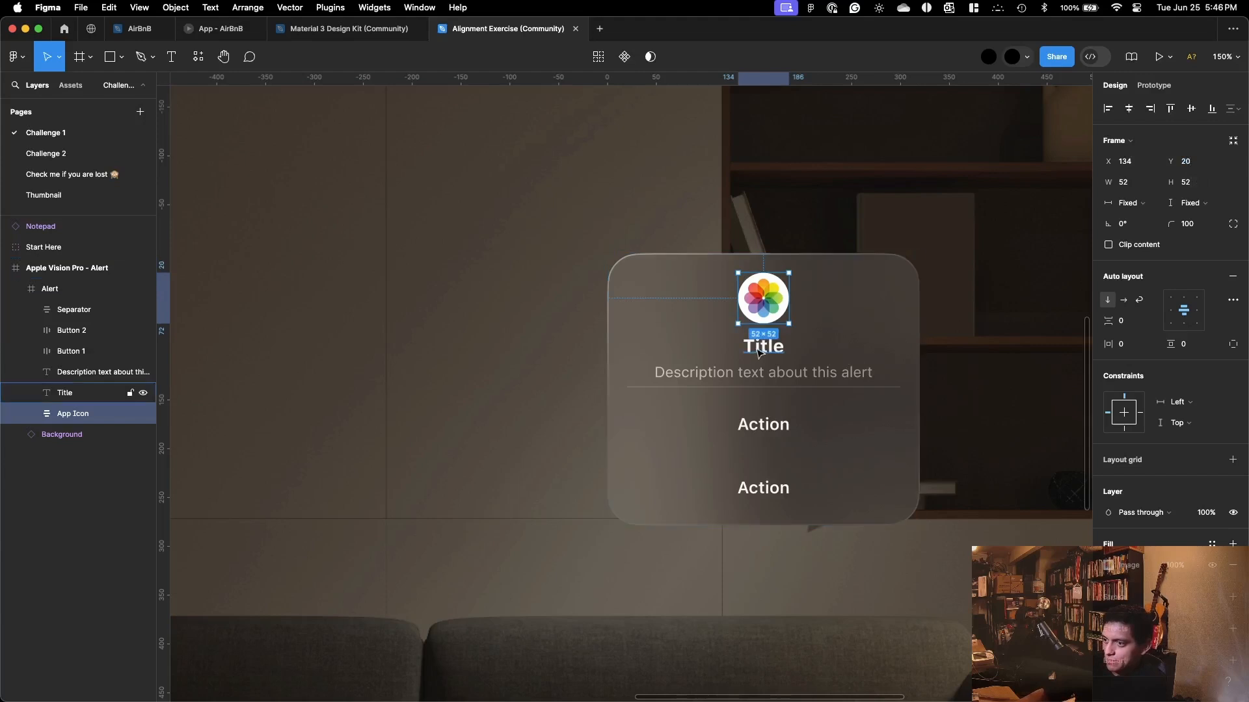
# Step: Select the Title text and measure its distance from the app icon above it
pyautogui.doubleClick(759, 352)
pyautogui.press('Escape')
pyautogui.press('alt')
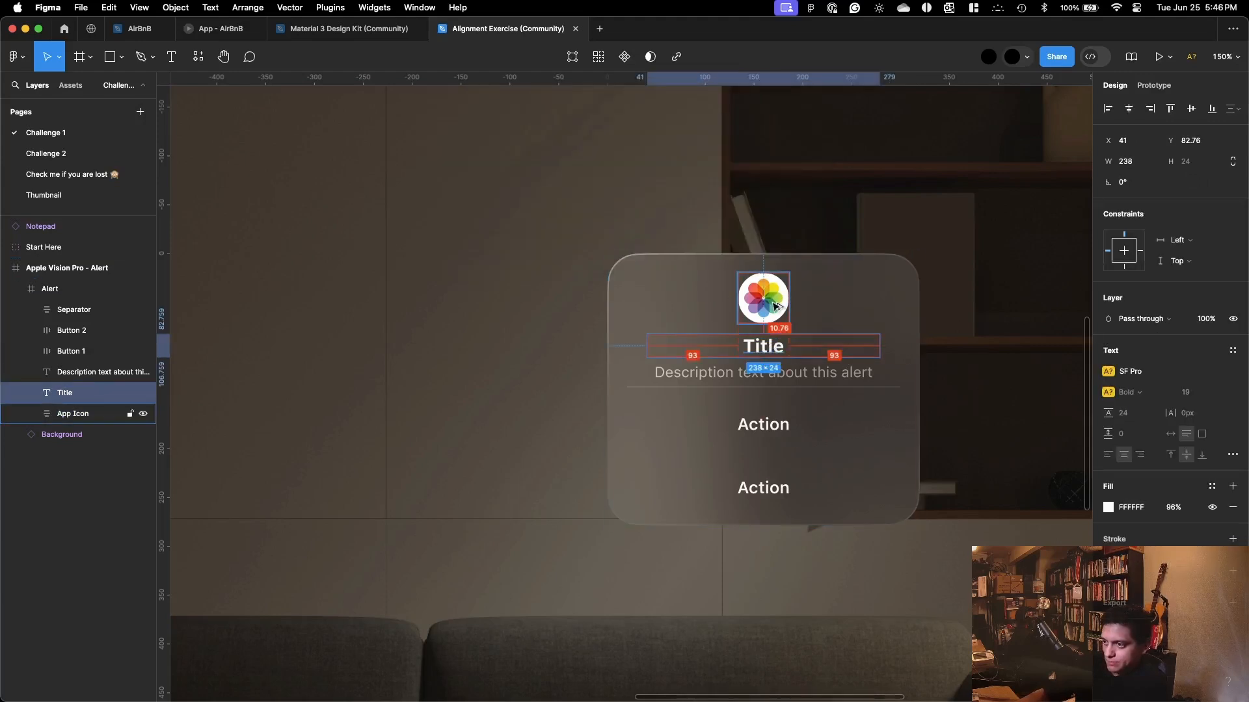
pyautogui.doubleClick(774, 350)
pyautogui.press('Escape')
pyautogui.press('Escape')
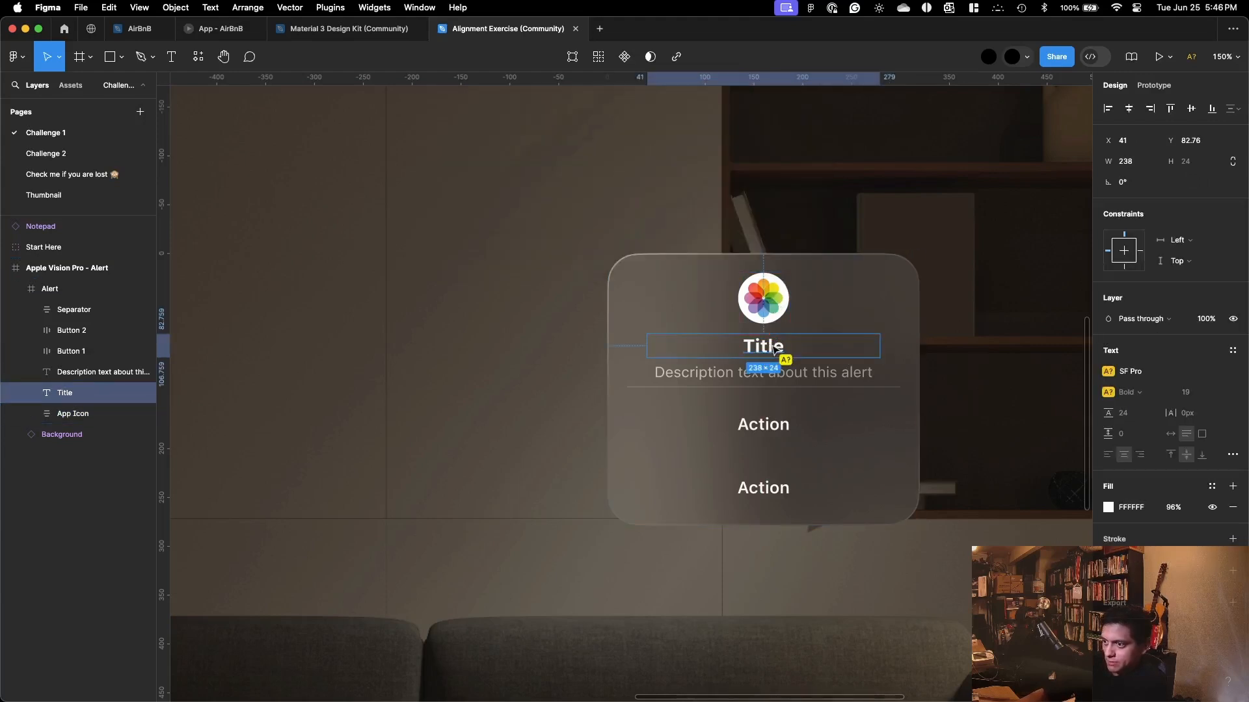
pyautogui.doubleClick(772, 351)
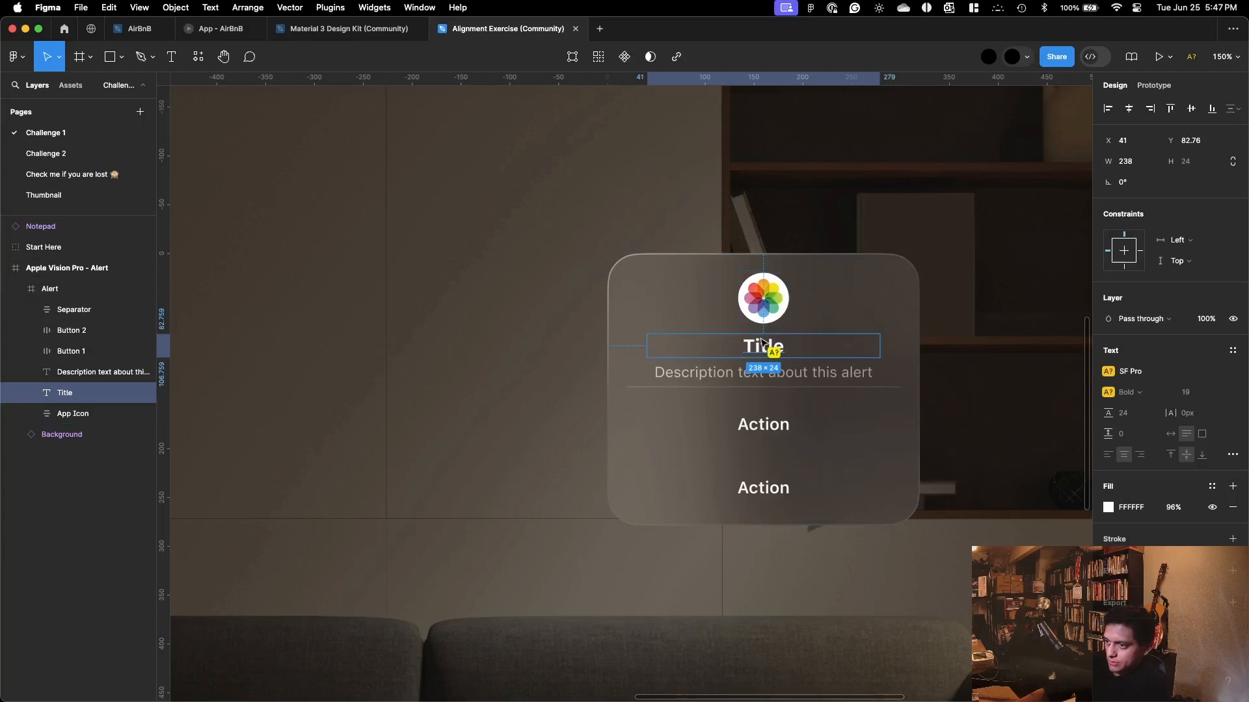
# Step: Set the vertical spacing between the app icon and the Title text to 16
pyautogui.click(772, 300)
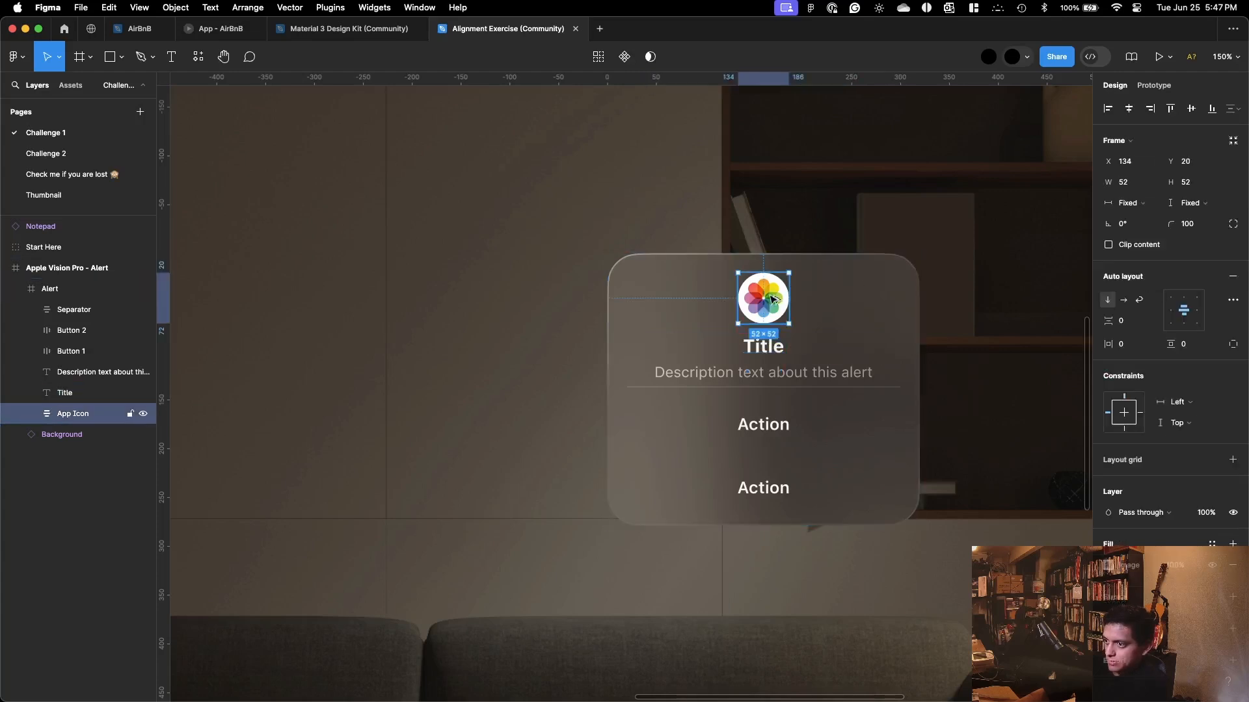
pyautogui.keyDown('shift'); pyautogui.click(776, 351); pyautogui.keyUp('shift')
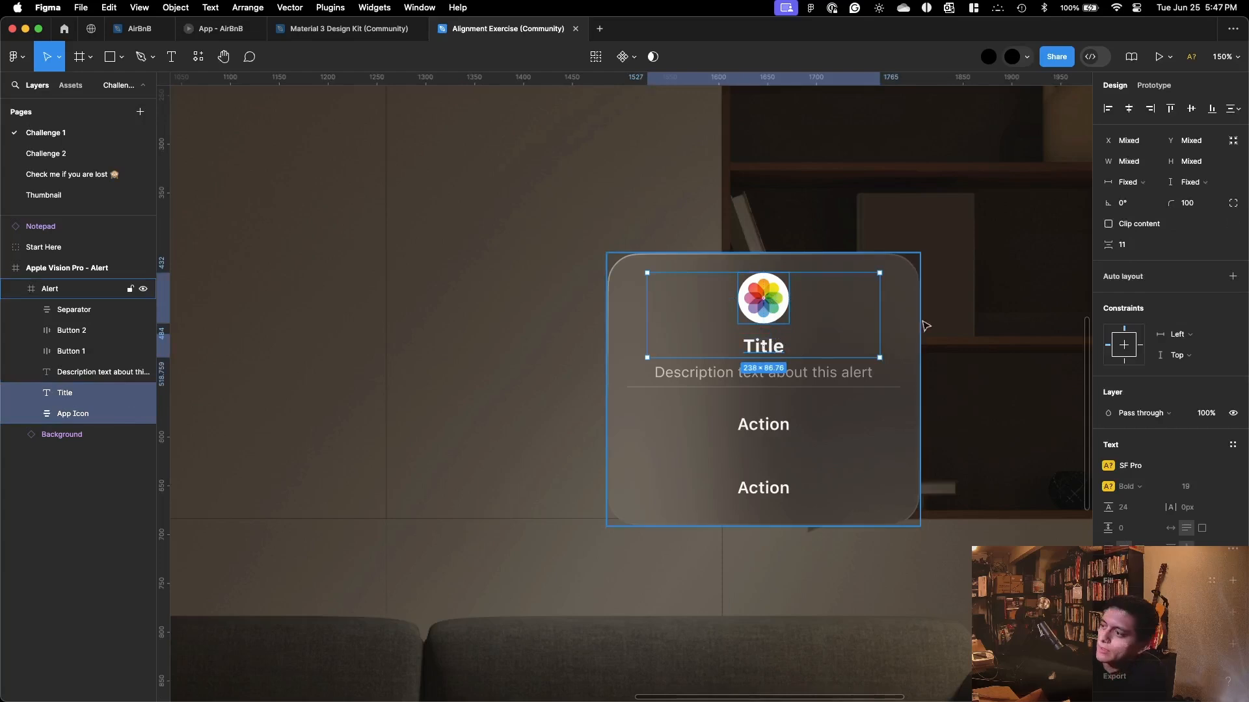
pyautogui.click(1151, 250)
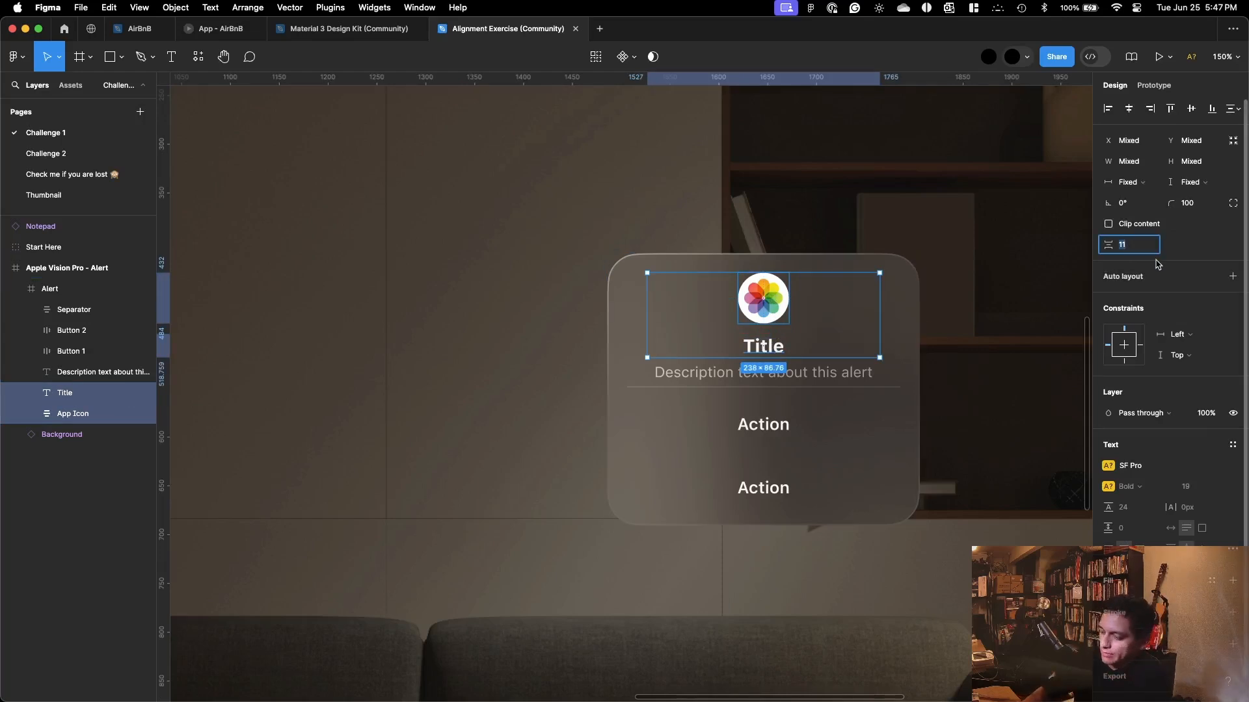
pyautogui.write('16')
pyautogui.press('Return')
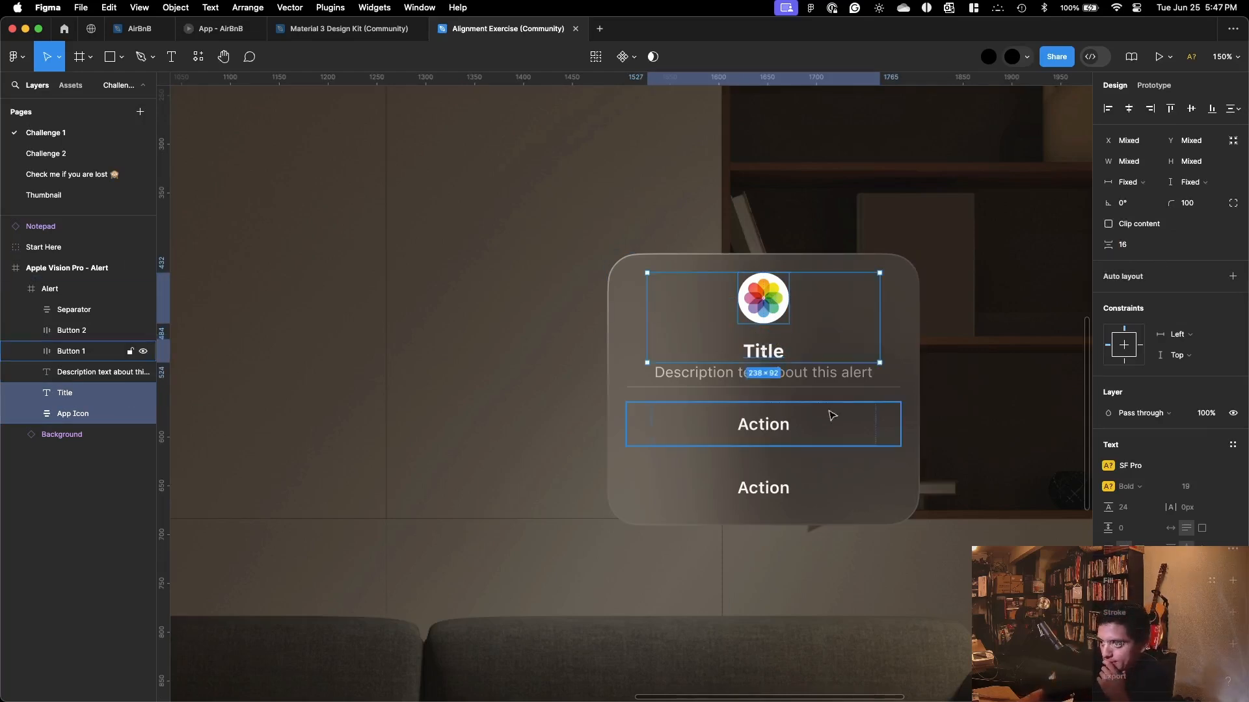
# Step: Set the vertical spacing between the Title and the description text to 2
pyautogui.click(830, 376)
pyautogui.keyDown('shift'); pyautogui.click(763, 355); pyautogui.keyUp('shift')
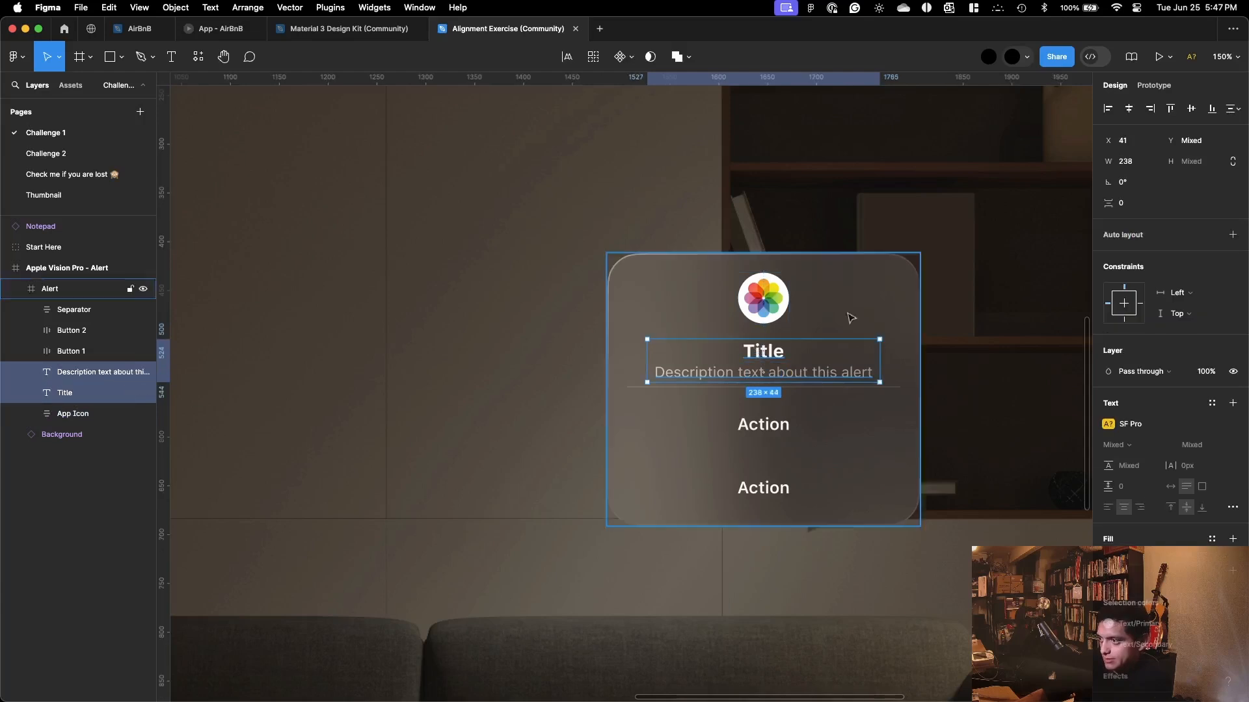
pyautogui.click(1129, 204)
pyautogui.press('Return')
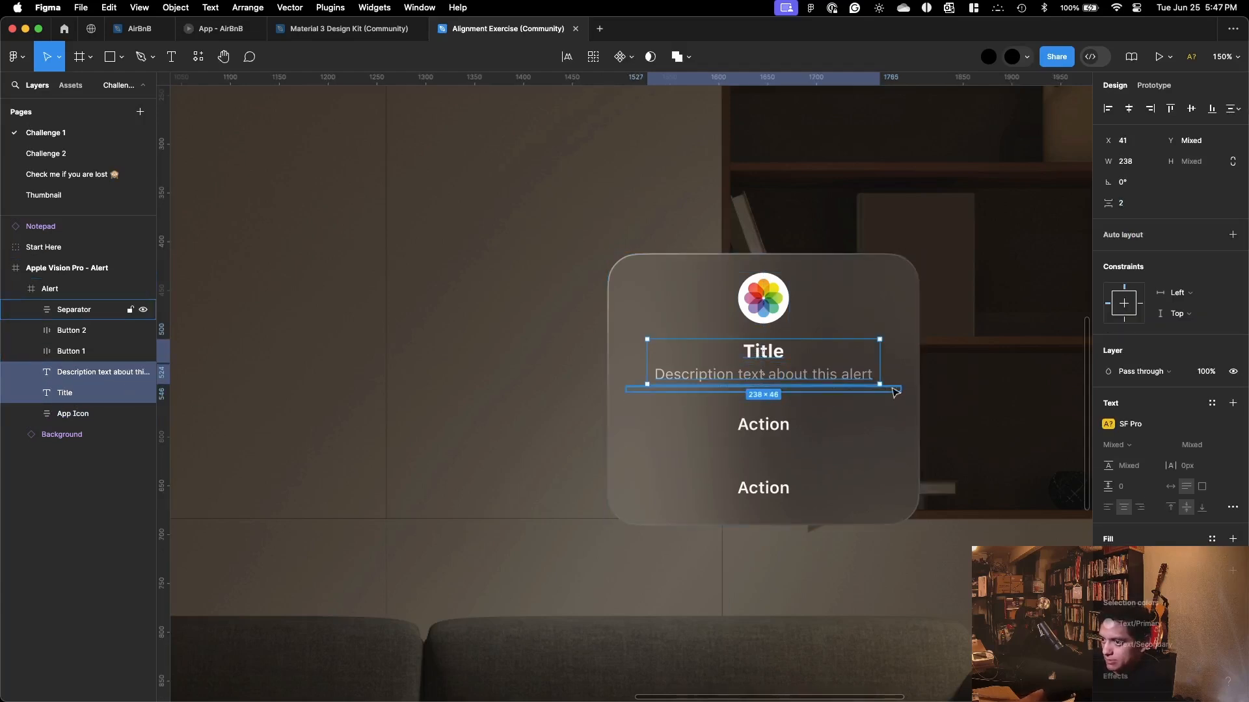
# Step: Set the vertical spacing between the description text and the separator to 4
pyautogui.click(895, 391)
pyautogui.keyDown('shift'); pyautogui.click(831, 375); pyautogui.keyUp('shift')
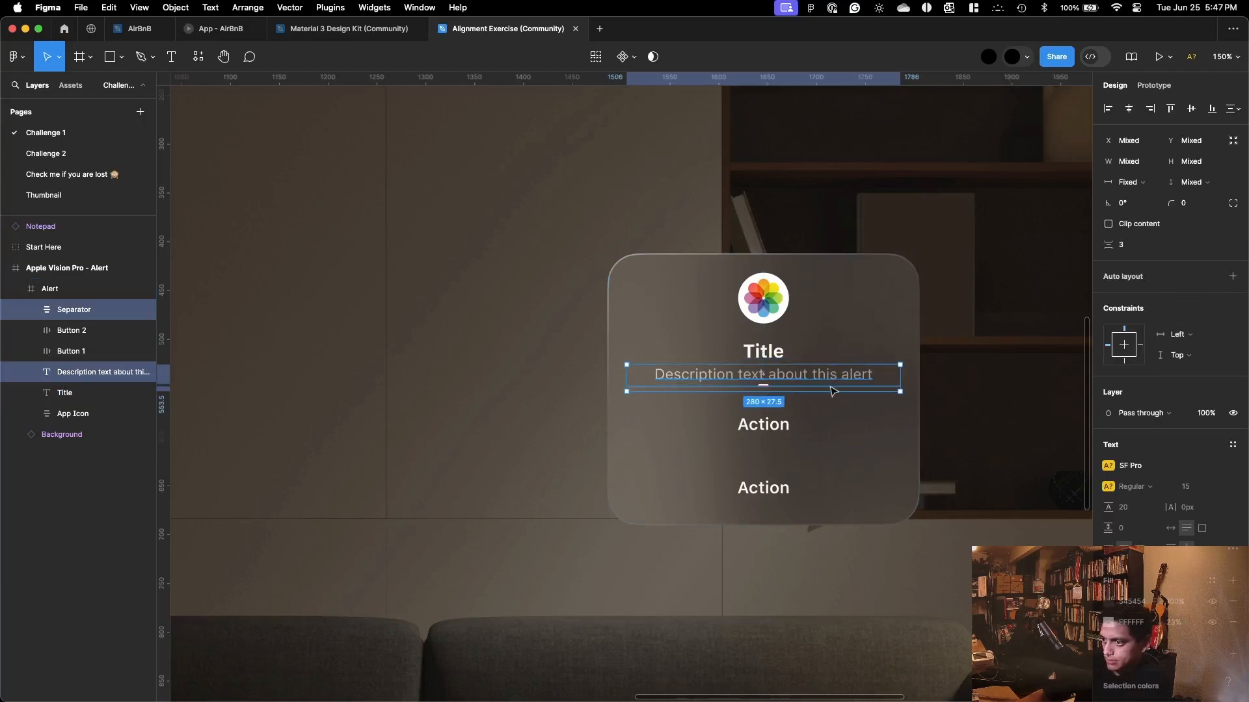
pyautogui.click(1137, 244)
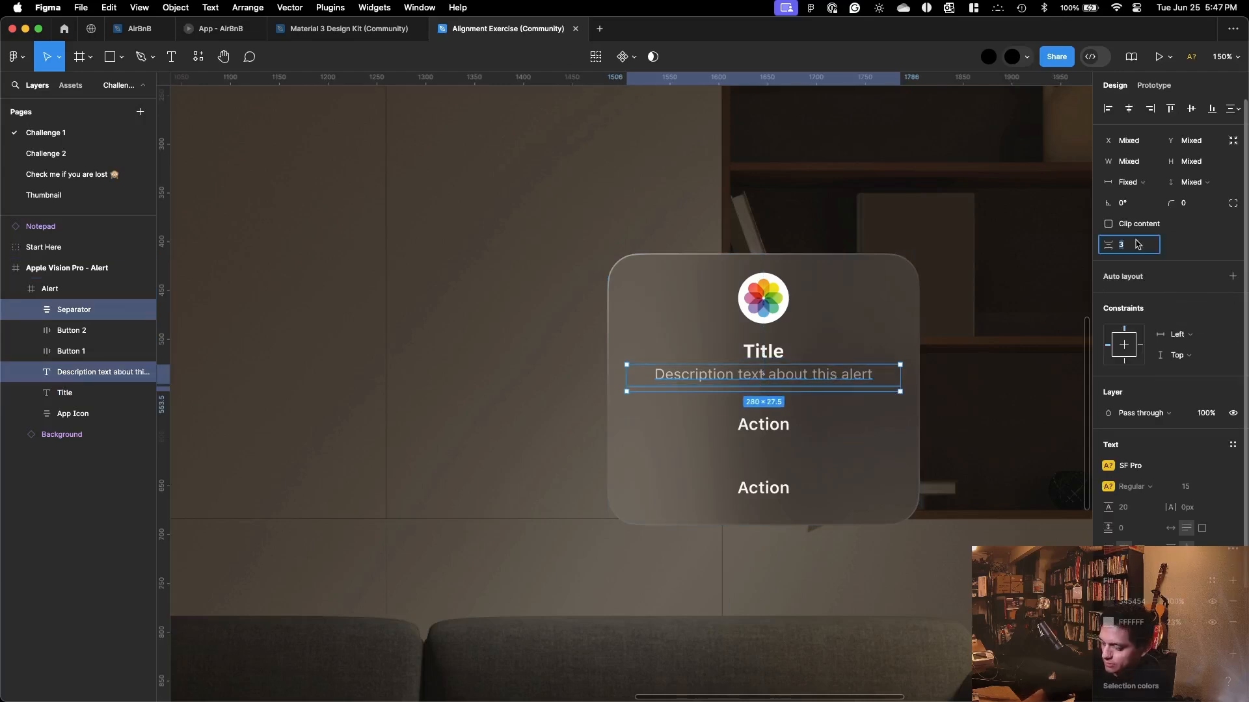
pyautogui.write('4')
pyautogui.press('Return')
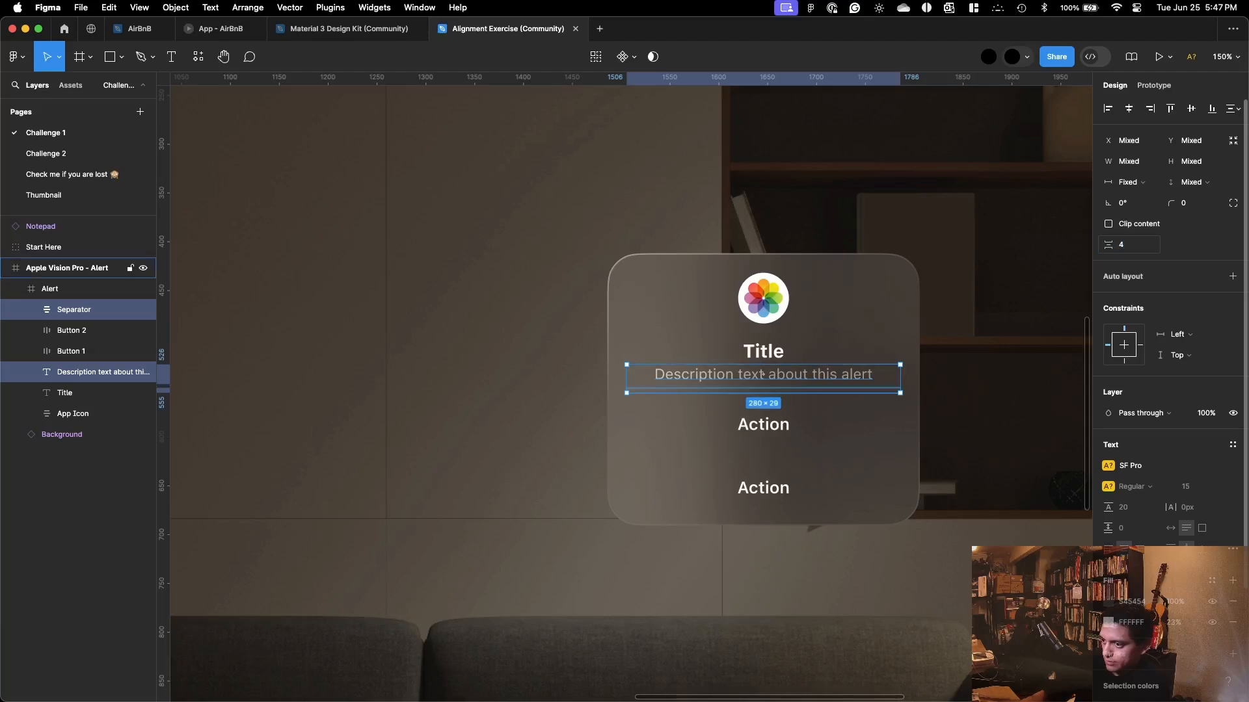
pyautogui.click(976, 396)
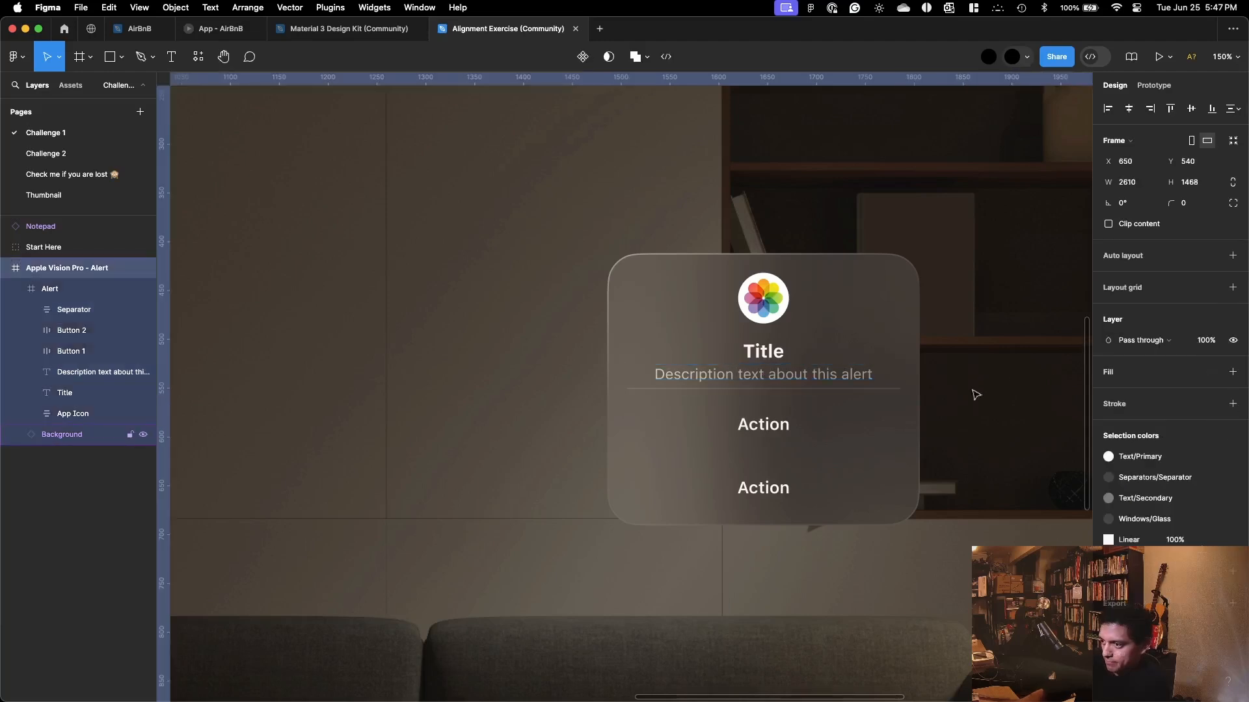
# Step: Select the separator and both Action buttons in the Alert and set their shared auto layout gap to 8
pyautogui.click(763, 429)
pyautogui.click(763, 426)
pyautogui.keyDown('shift'); pyautogui.click(762, 489); pyautogui.keyUp('shift')
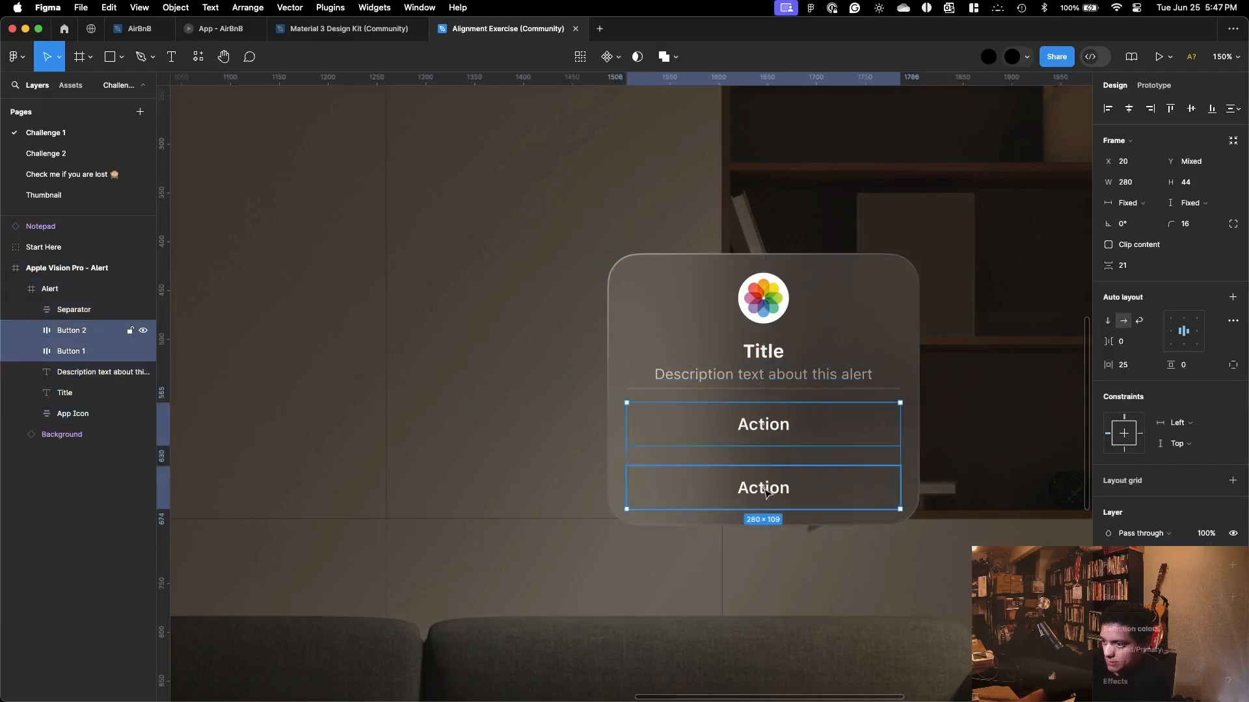
pyautogui.keyDown('shift'); pyautogui.click(798, 390); pyautogui.keyUp('shift')
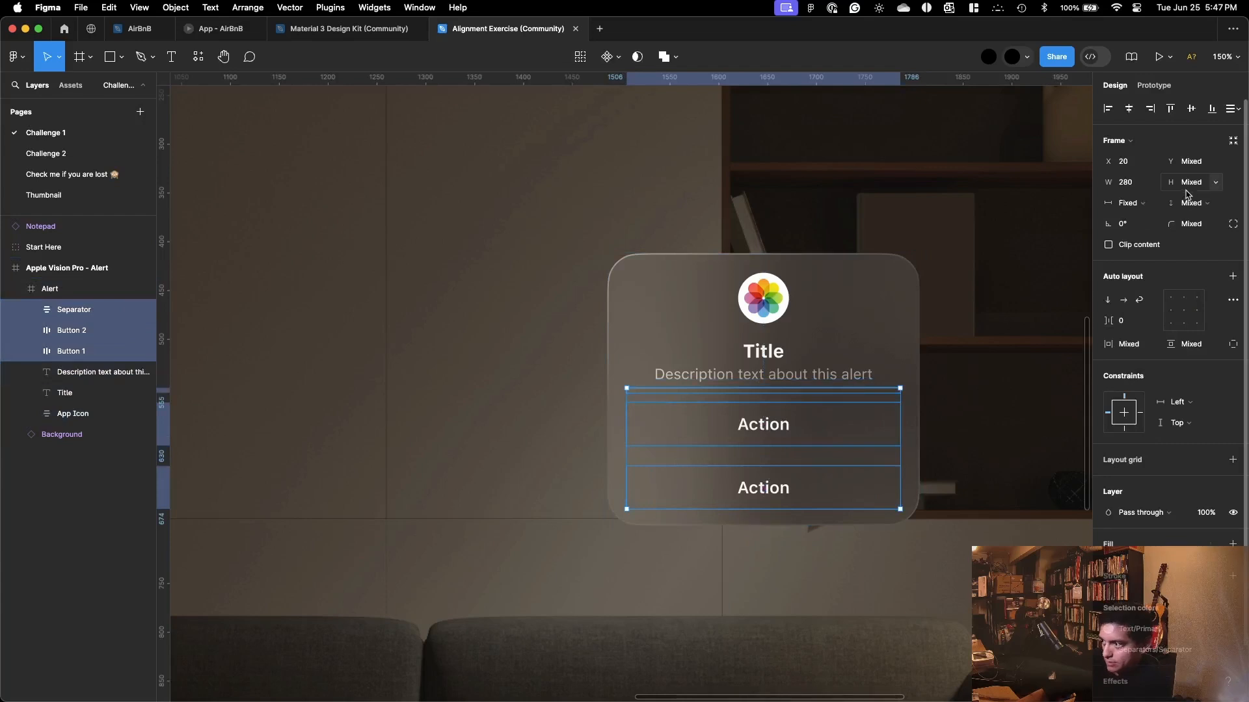
pyautogui.click(1142, 321)
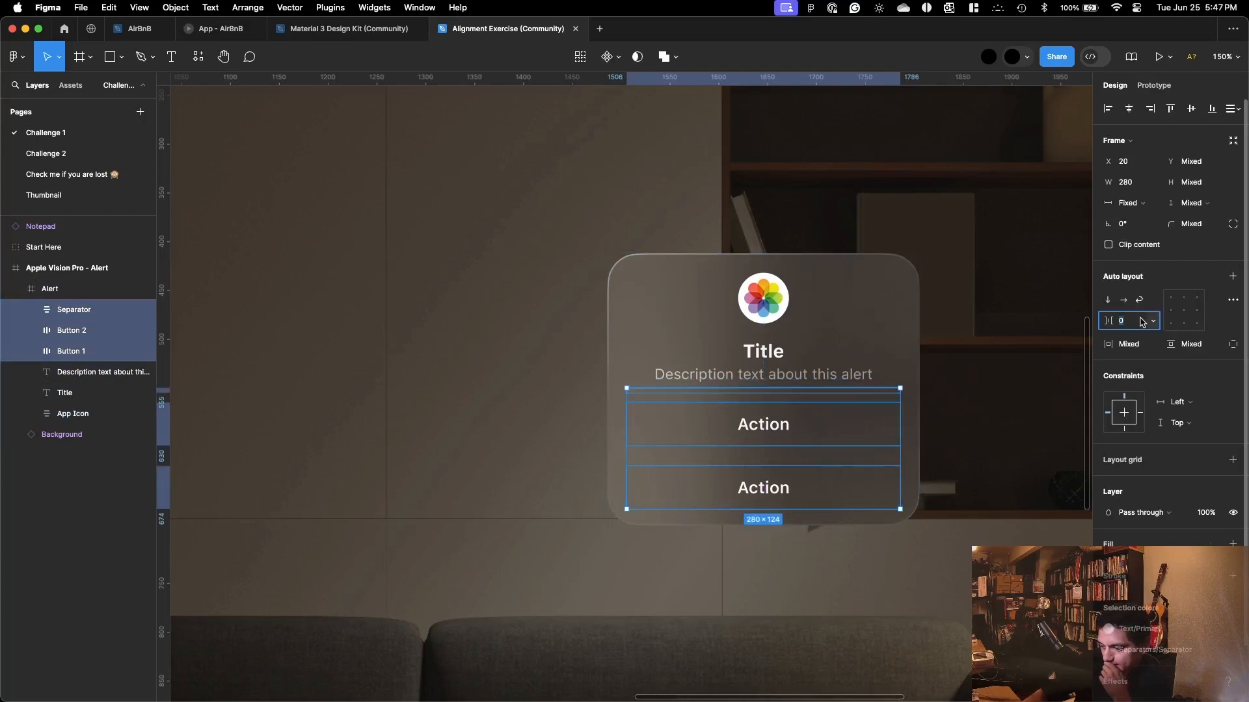
pyautogui.write('8')
pyautogui.press('Return')
pyautogui.click(1002, 416)
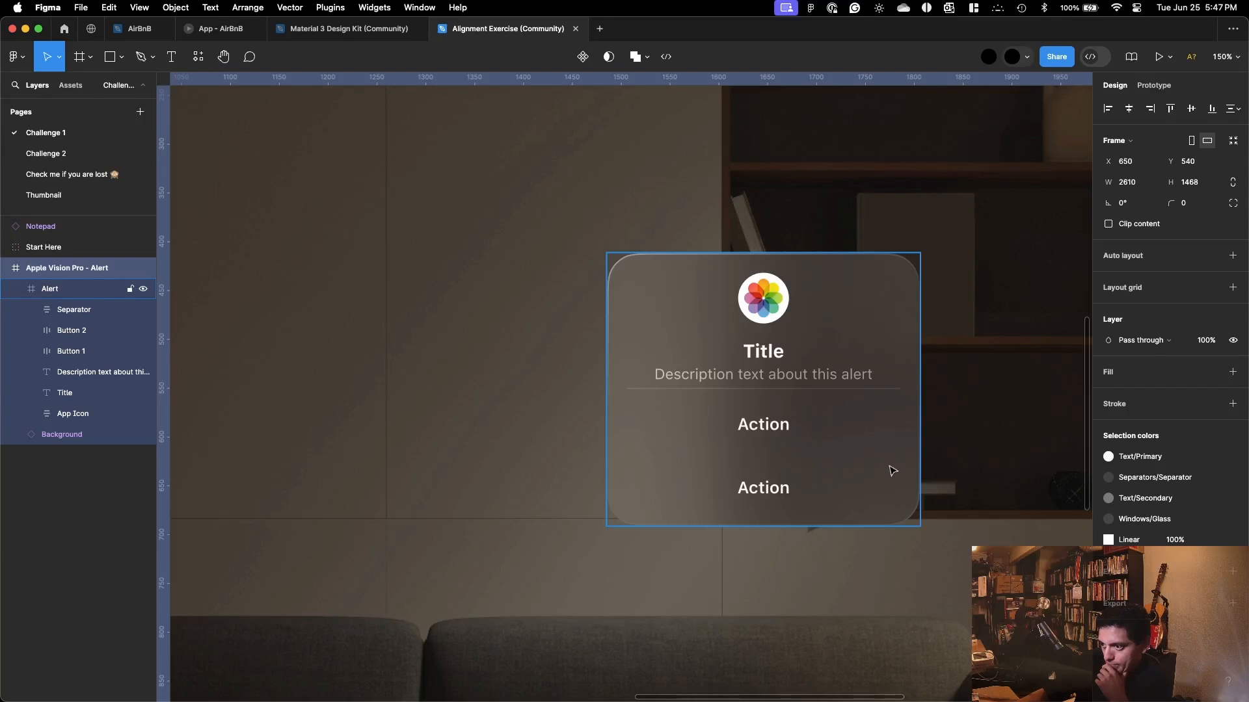
# Step: Switch to the YouTube video in Firefox and examine the spacing around the separator in the reference alert
pyautogui.hotkey('ctrl', 'Up')
pyautogui.click(937, 319)
pyautogui.scroll(5, 874, 352)
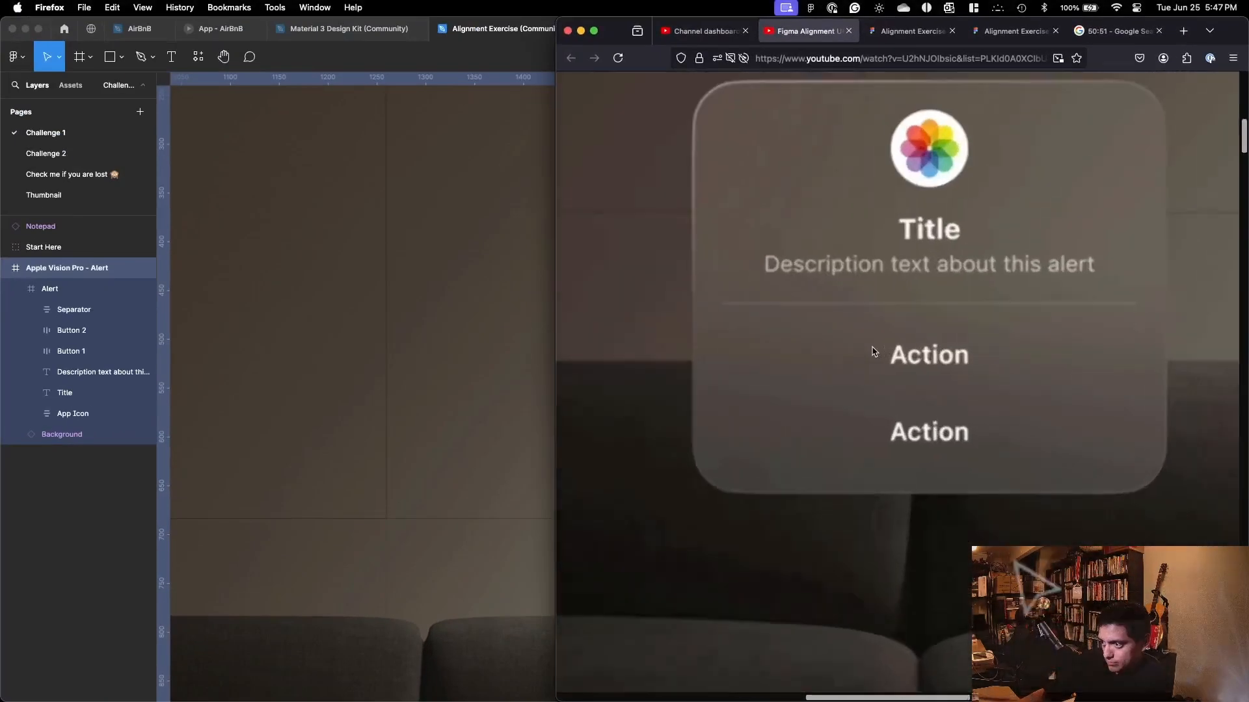
pyautogui.scroll(2, 875, 351)
# Step: Return to Figma and set the vertical spacing between the description text and the separator to 16
pyautogui.click(478, 372)
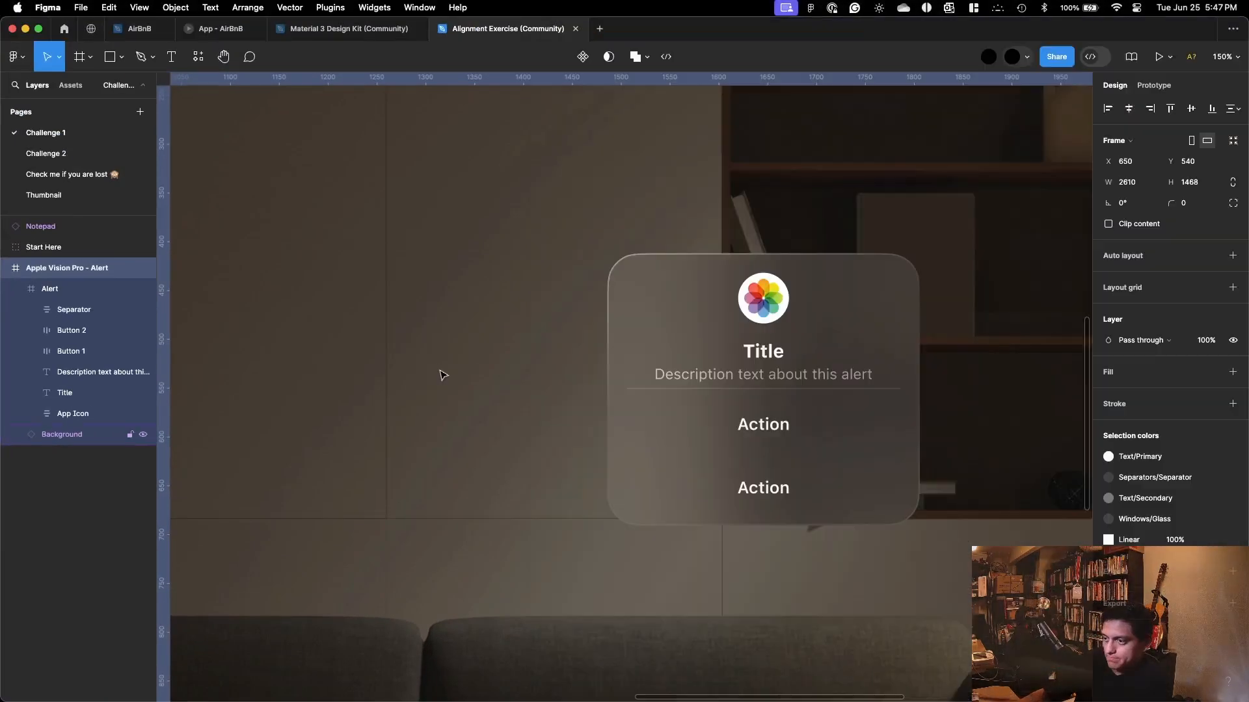
pyautogui.click(795, 389)
pyautogui.click(791, 380)
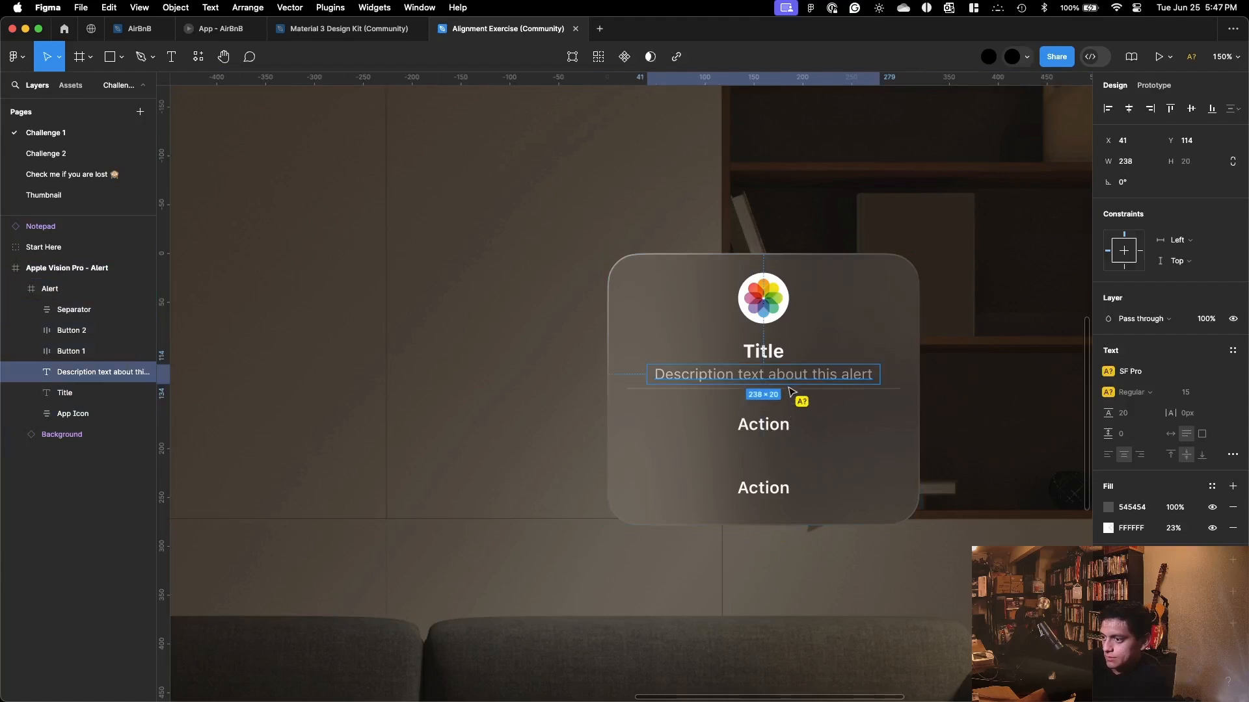
pyautogui.keyDown('shift'); pyautogui.doubleClick(805, 390); pyautogui.keyUp('shift')
pyautogui.press('Escape')
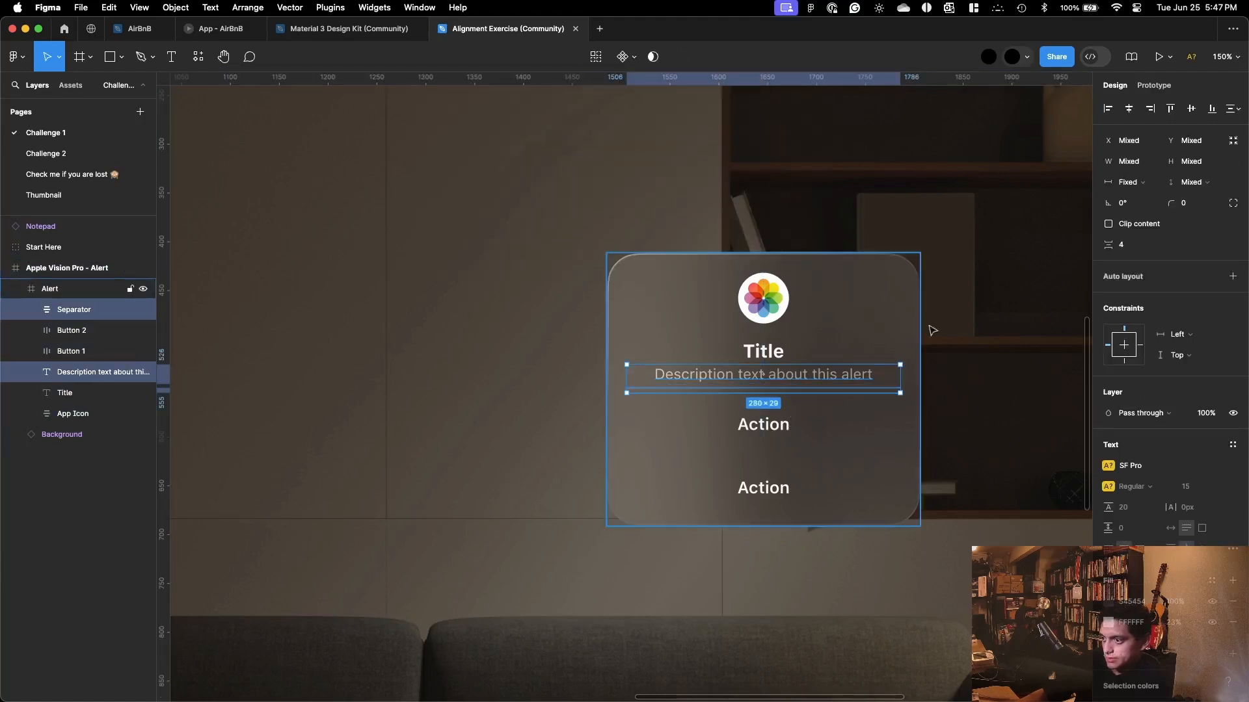
pyautogui.click(1140, 246)
pyautogui.press('Return')
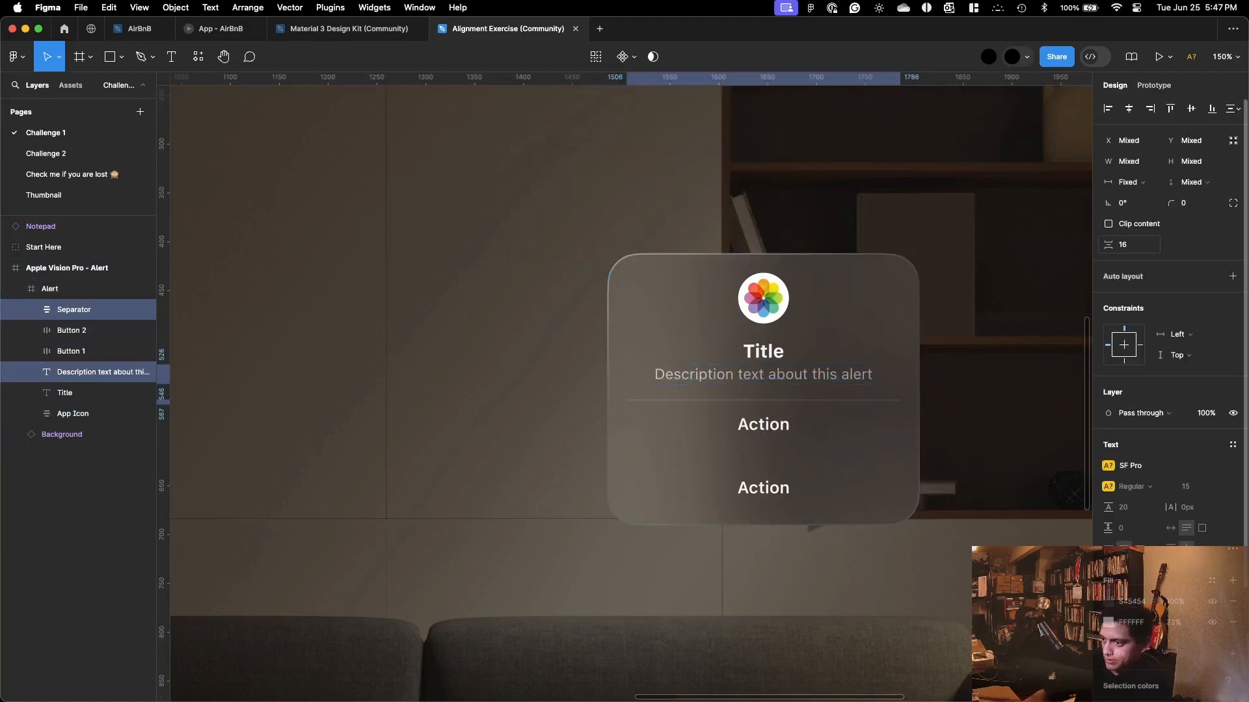
# Step: Check the positions of the first Action button and separator, and the auto layout gap they share with the second button
pyautogui.click(809, 442)
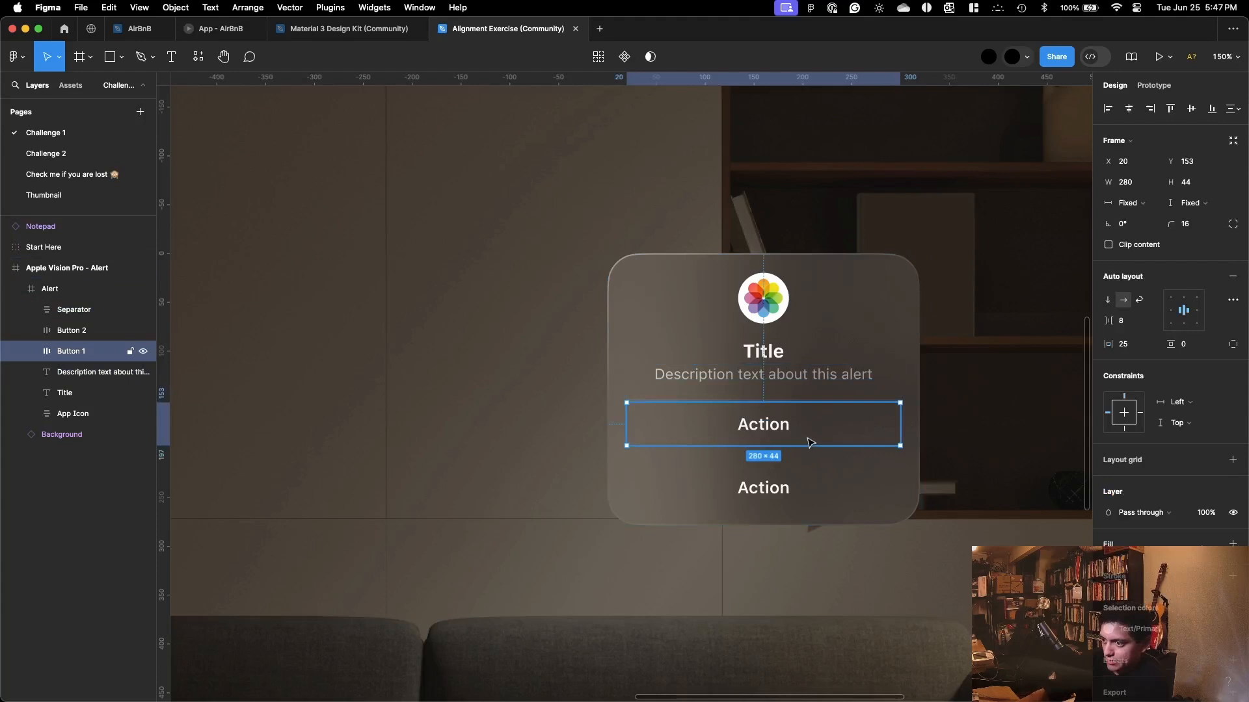
pyautogui.click(797, 400)
pyautogui.click(798, 405)
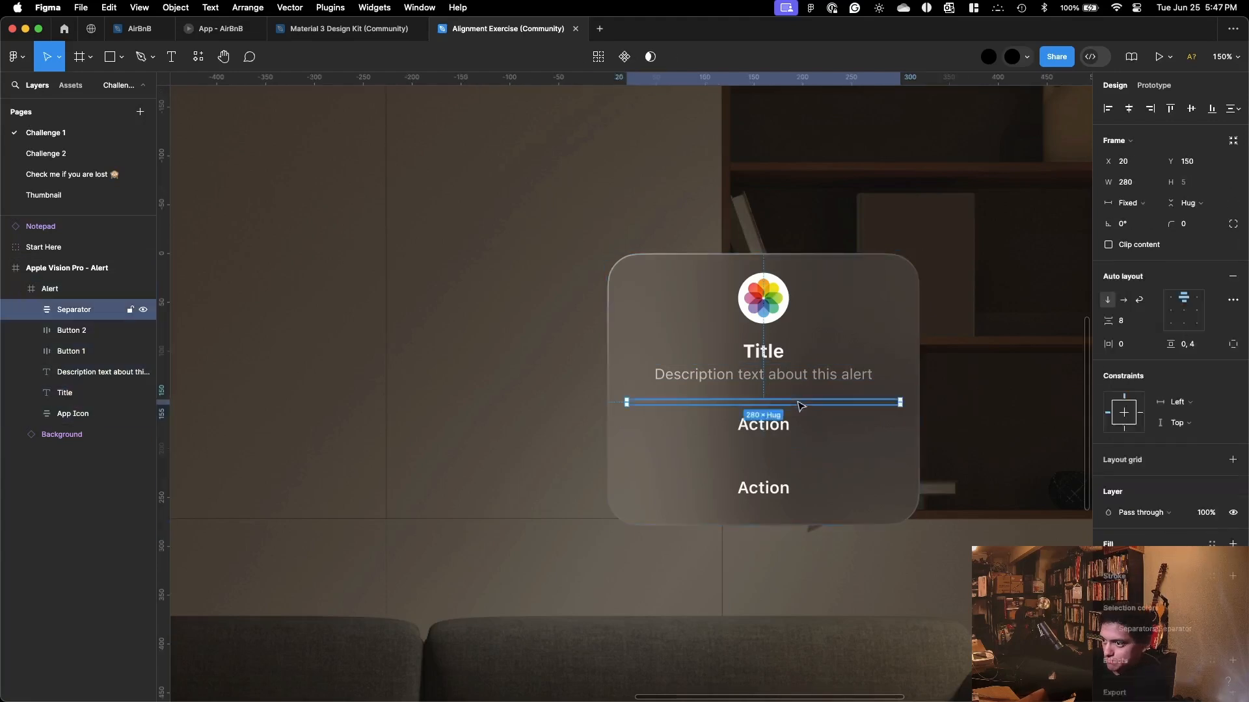
pyautogui.keyDown('shift'); pyautogui.click(783, 437); pyautogui.keyUp('shift')
pyautogui.keyDown('shift'); pyautogui.click(783, 499); pyautogui.keyUp('shift')
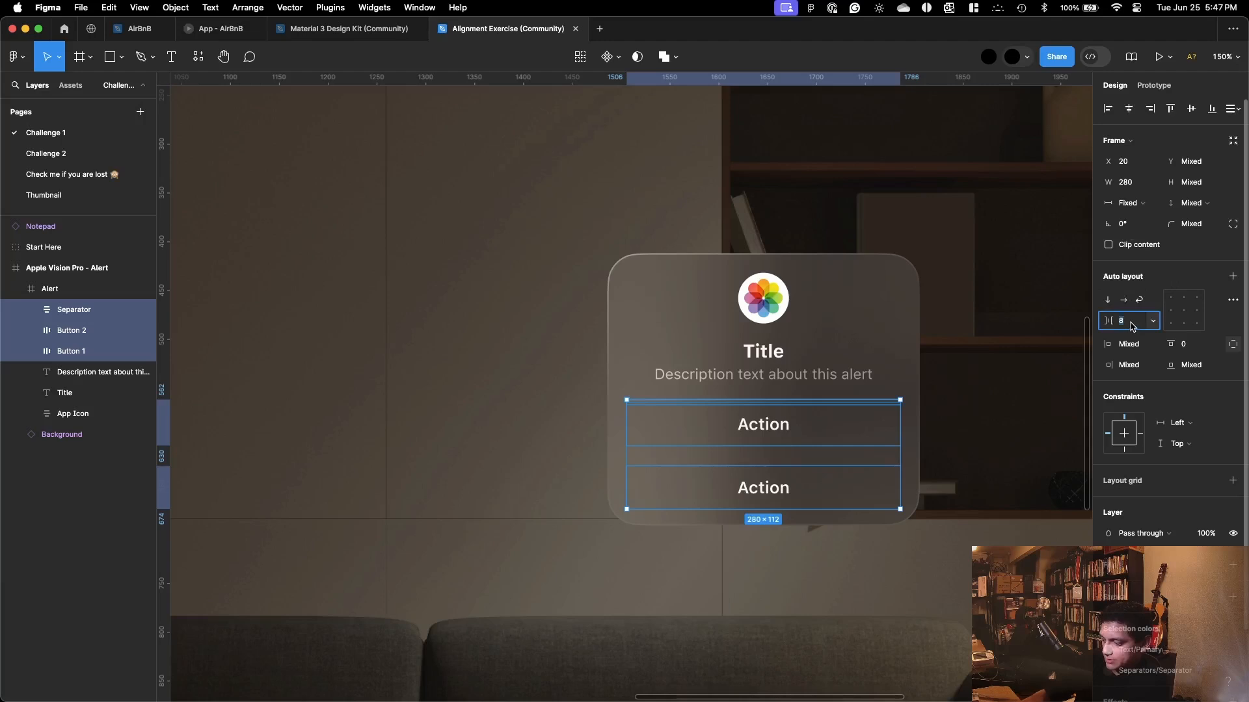
pyautogui.press('Escape')
pyautogui.click(999, 508)
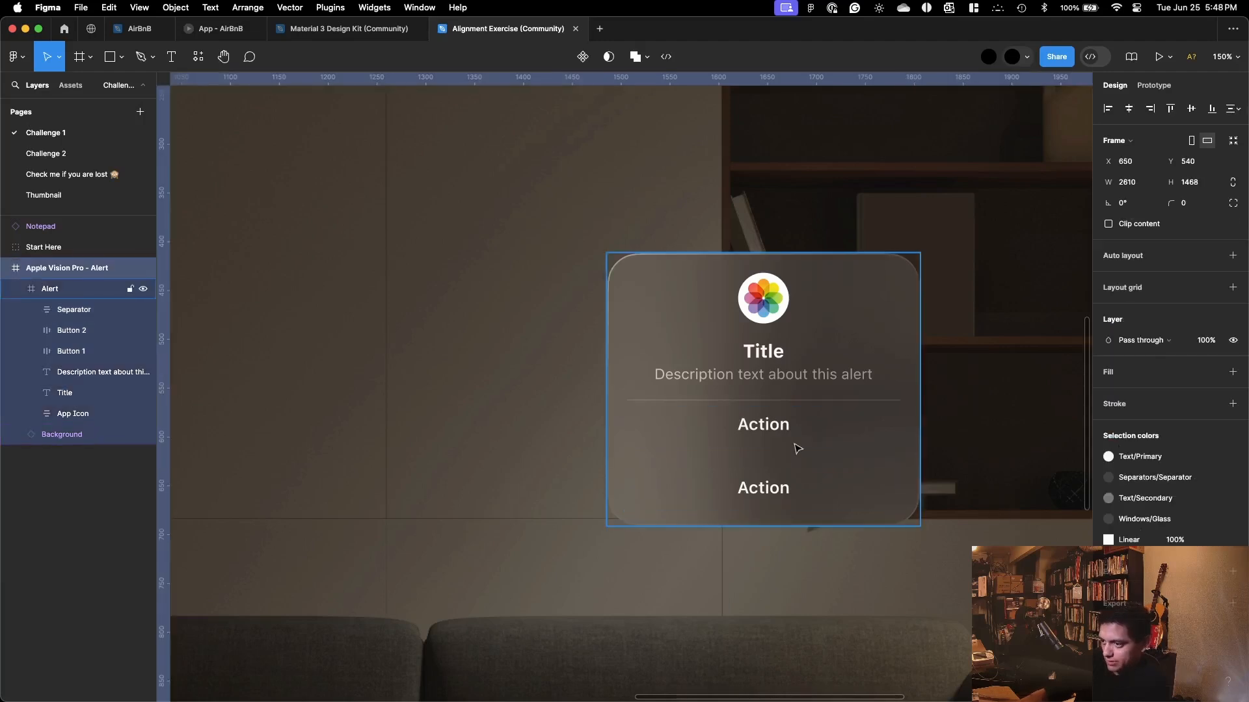
# Step: Compare the Alert's separator and Action button spacing in Figma with the reference alert in the YouTube video
pyautogui.hotkey('ctrl', 'Up')
pyautogui.click(1051, 348)
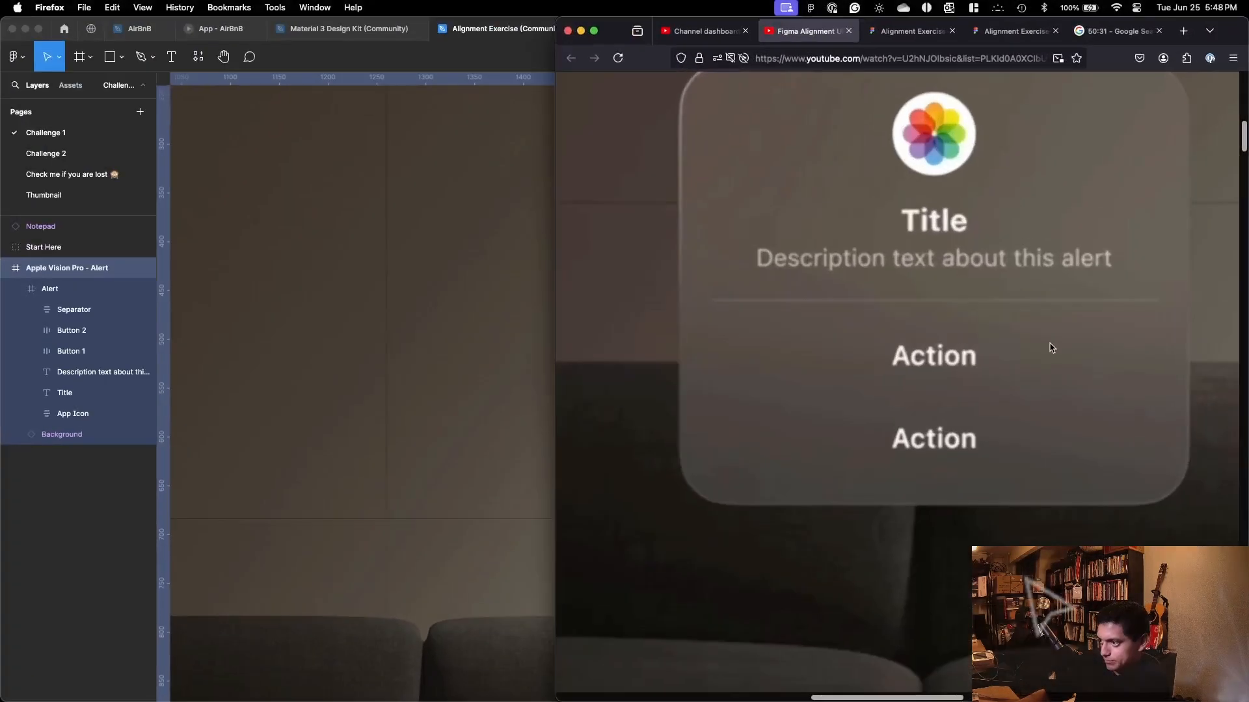
pyautogui.click(446, 374)
pyautogui.click(750, 421)
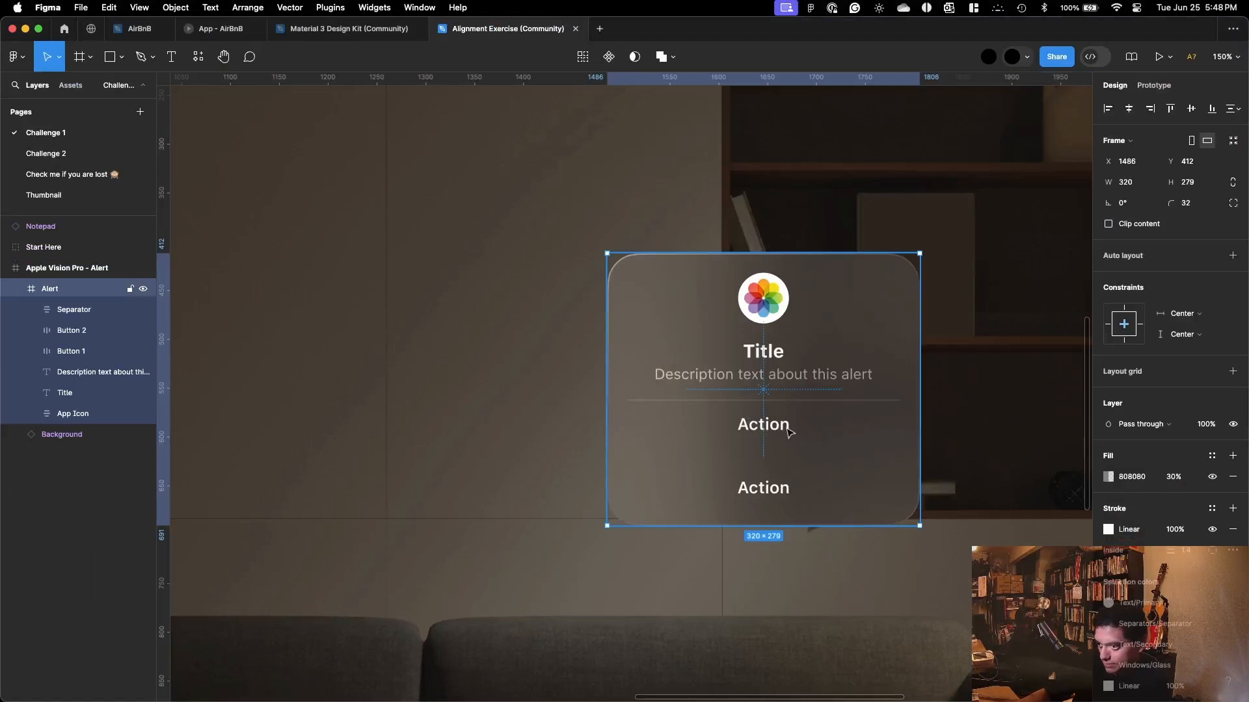
pyautogui.scroll(5, 789, 432)
pyautogui.hotkey('ctrl', 'Up')
pyautogui.click(1029, 340)
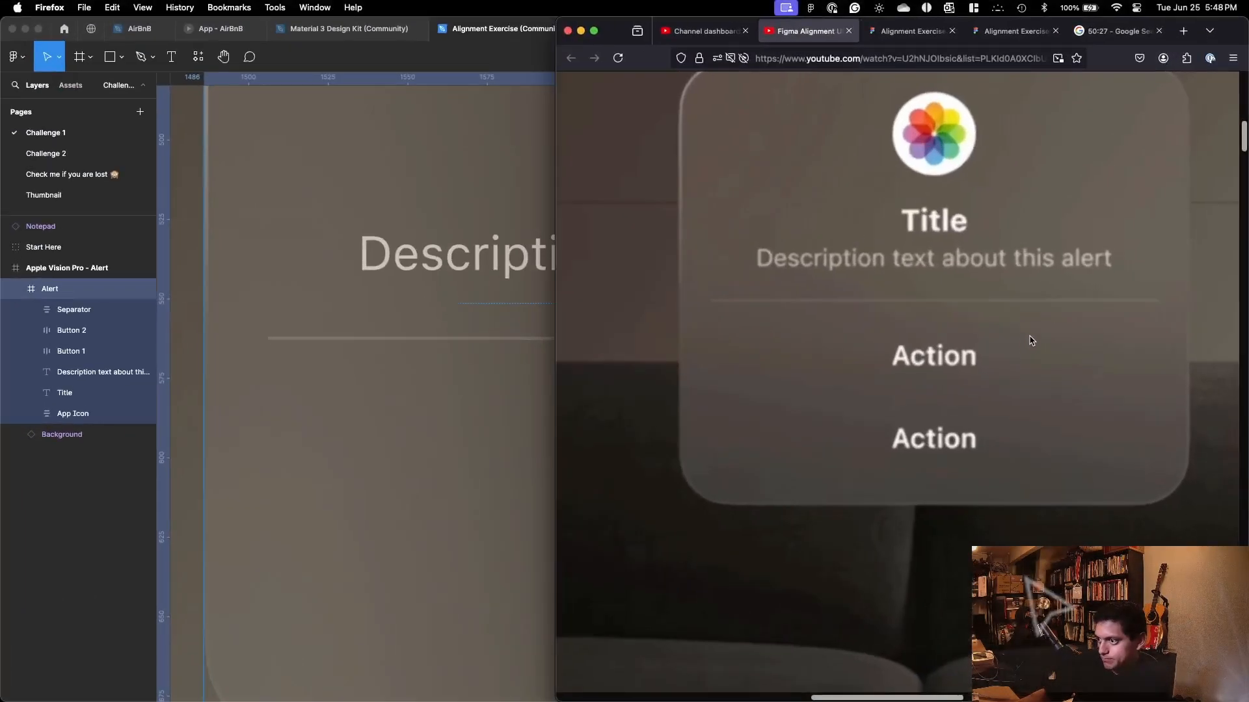
pyautogui.click(374, 391)
pyautogui.scroll(-5, 480, 394)
pyautogui.press('Escape')
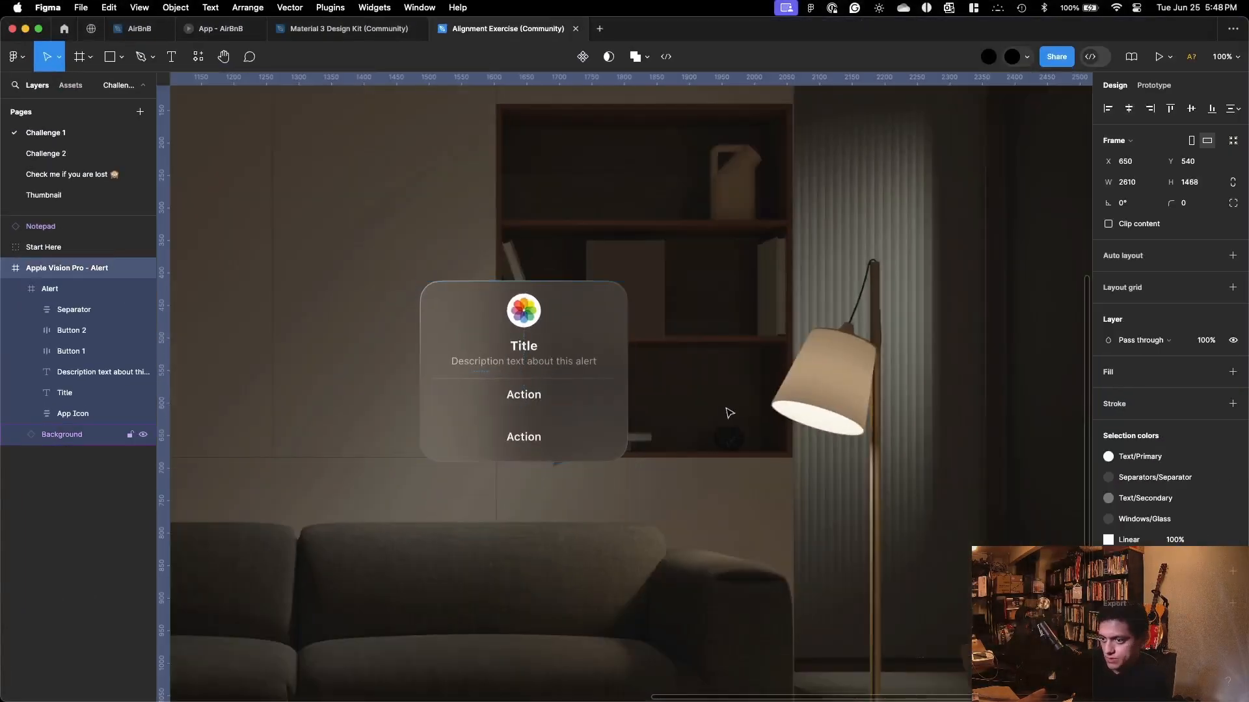
pyautogui.hotkey('ctrl', 'Up')
pyautogui.click(487, 501)
pyautogui.scroll(5, 597, 477)
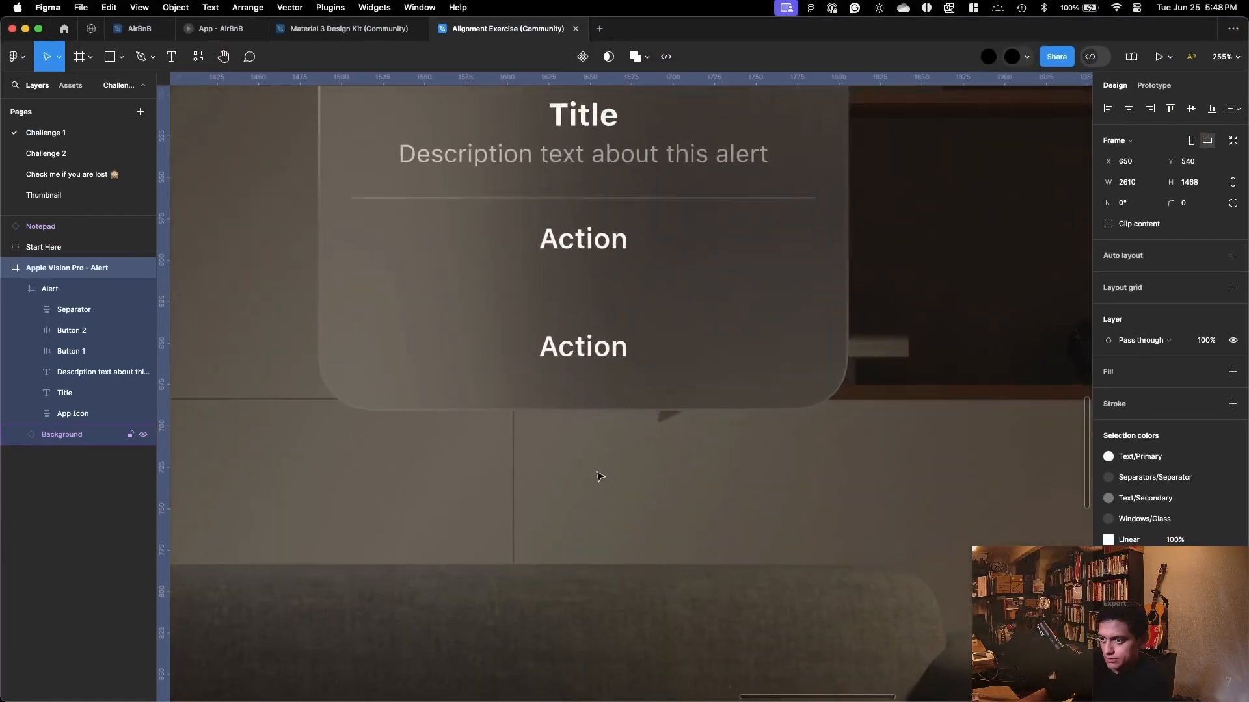
pyautogui.hotkey('ctrl', 'Up')
pyautogui.click(1065, 361)
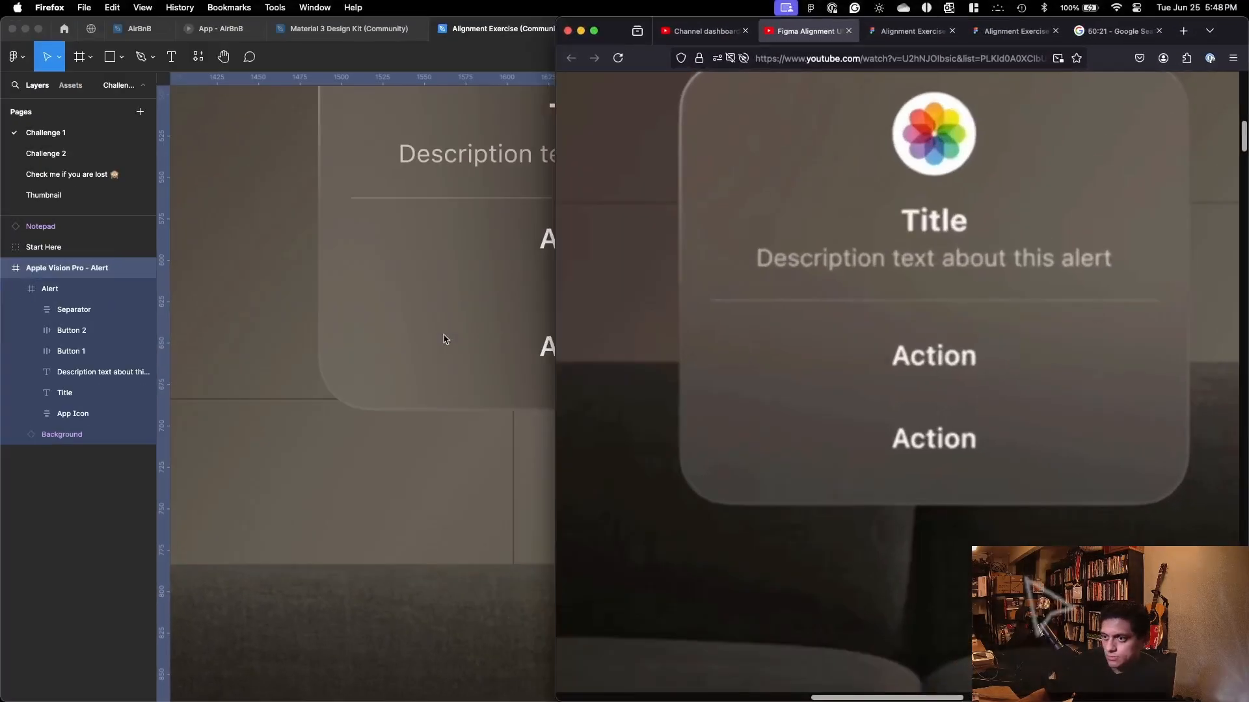
# Step: In Figma, move both Action buttons down clear of the separator and set the spacing between the separator and the first button to 8
pyautogui.click(444, 340)
pyautogui.click(579, 346)
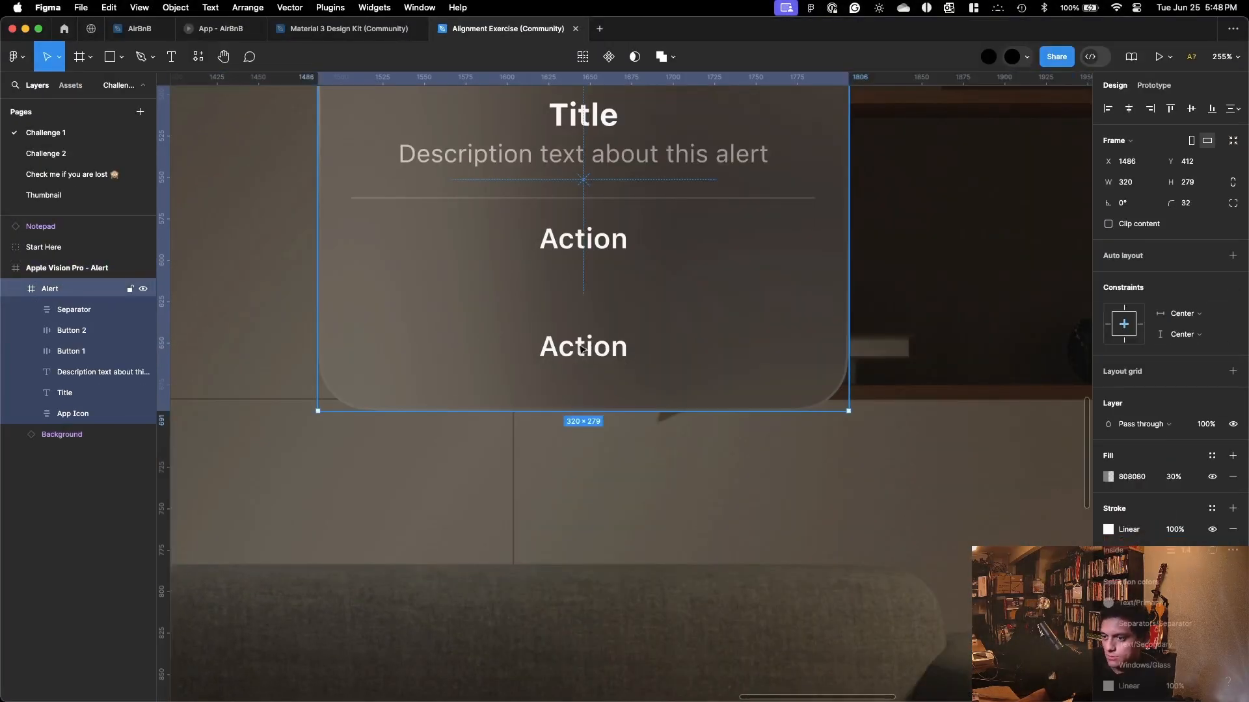
pyautogui.click(579, 345)
pyautogui.keyDown('shift'); pyautogui.click(582, 238); pyautogui.keyUp('shift')
pyautogui.moveTo(586, 250); pyautogui.dragTo(587, 267)
pyautogui.click(592, 242)
pyautogui.press('alt')
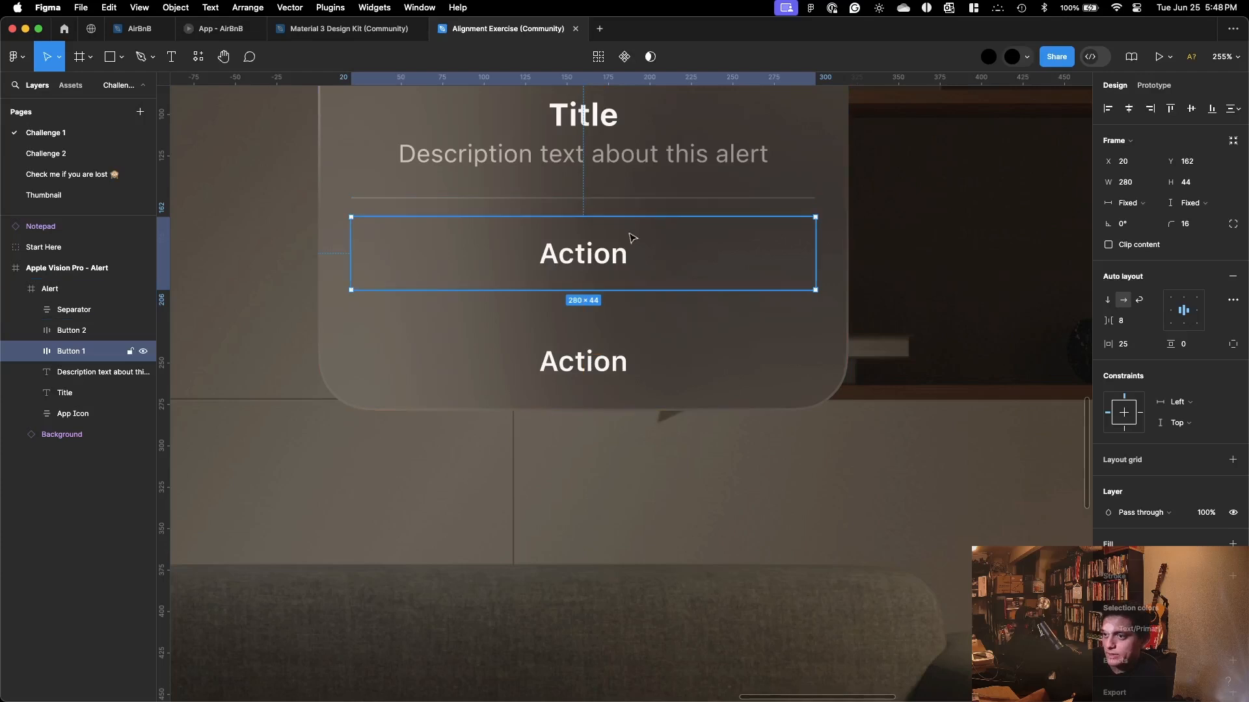
pyautogui.keyDown('shift'); pyautogui.click(630, 202); pyautogui.keyUp('shift')
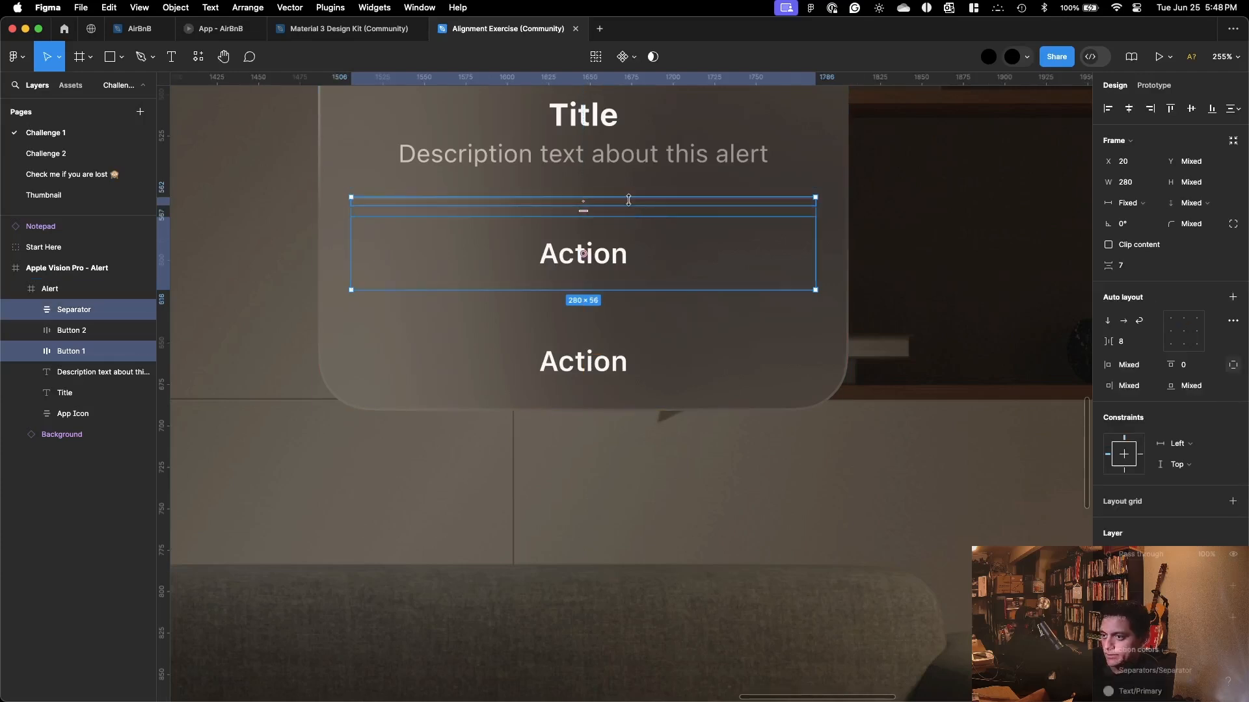
pyautogui.click(1127, 267)
pyautogui.write('8')
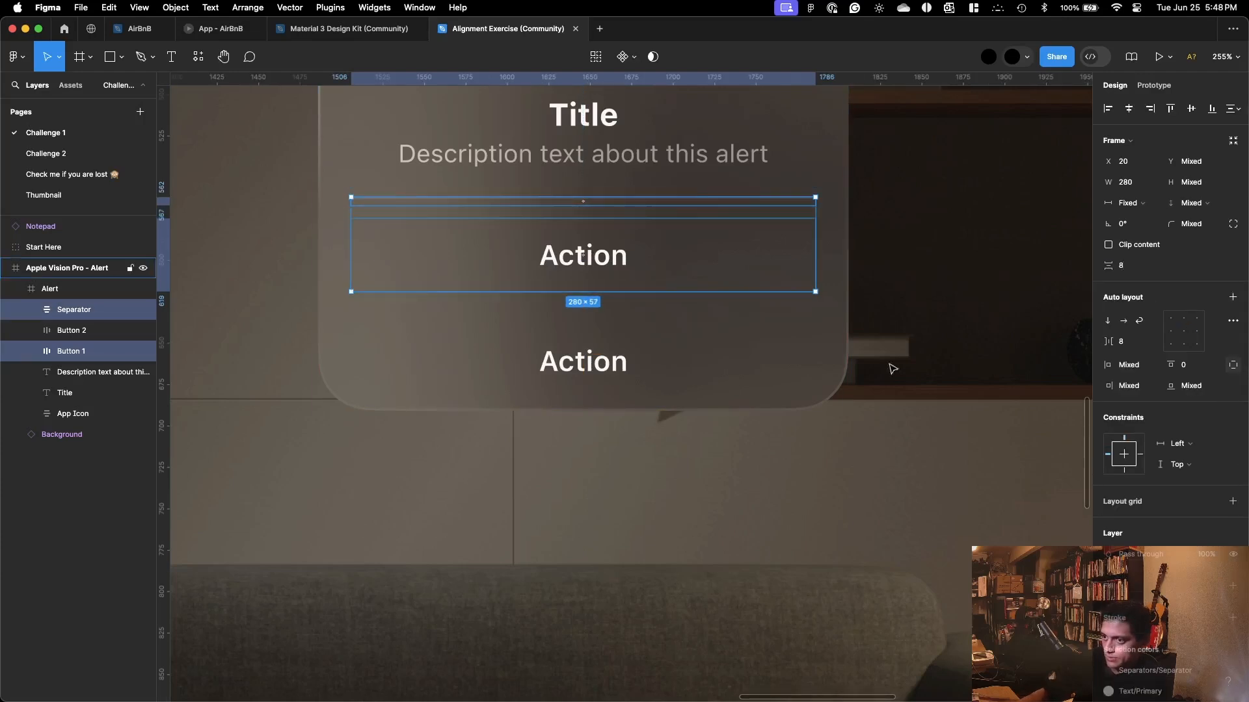
pyautogui.press('Return')
# Step: Set the vertical spacing between the two Action buttons to 8
pyautogui.click(611, 270)
pyautogui.keyDown('shift'); pyautogui.click(586, 361); pyautogui.keyUp('shift')
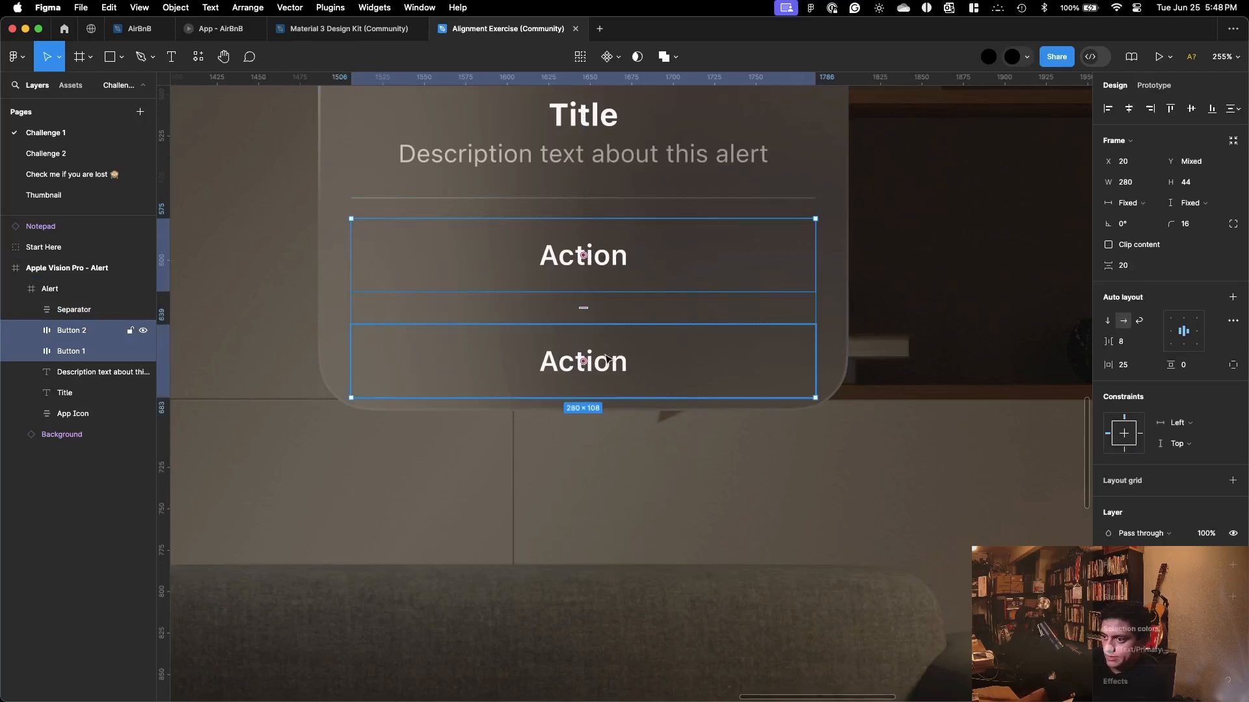
pyautogui.click(1132, 267)
pyautogui.write('8')
pyautogui.press('Return')
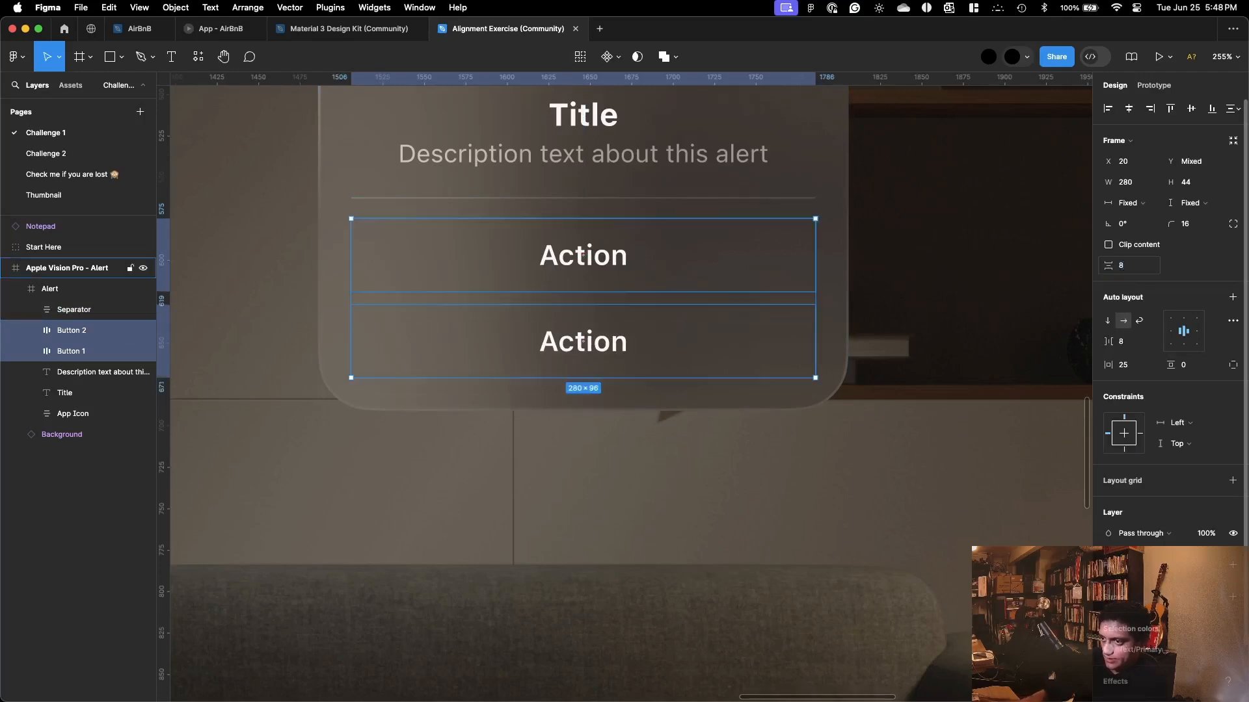
# Step: Switch to the YouTube tutorial, rewind it slightly and replay the part about the spacing of the alert's separator and Action buttons
pyautogui.click(915, 421)
pyautogui.hotkey('ctrl', 'Up')
pyautogui.click(1094, 328)
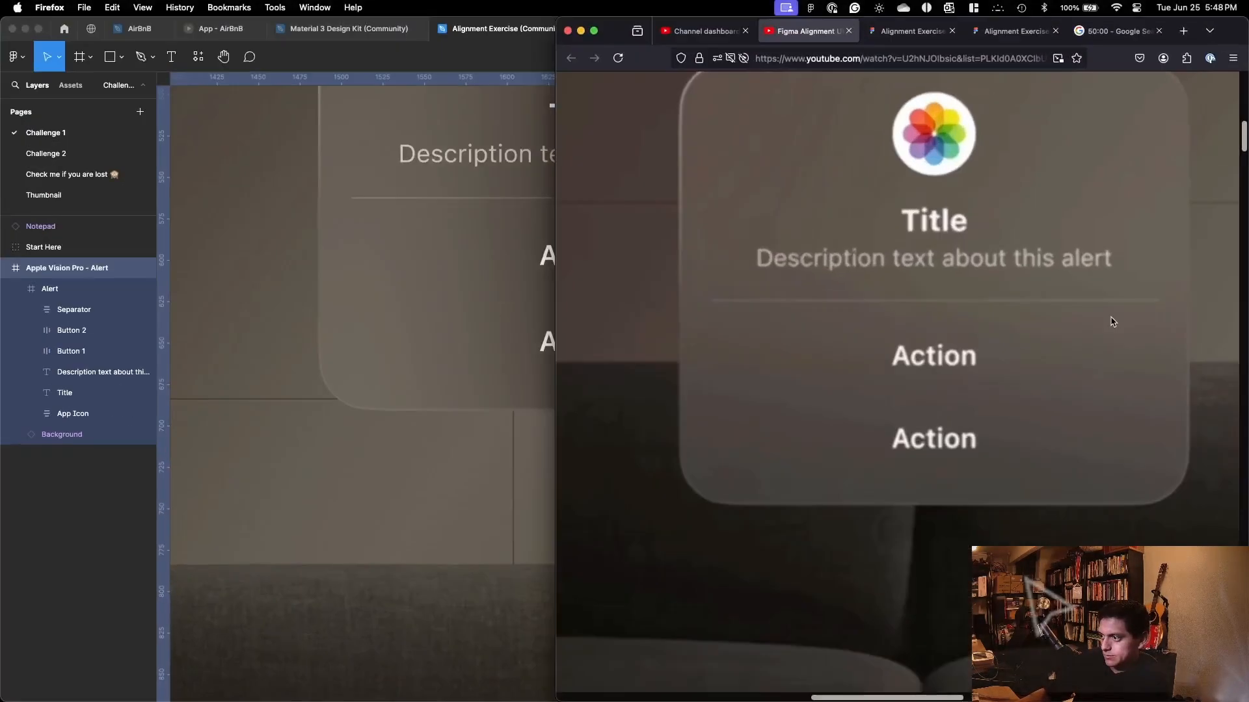
pyautogui.click(1110, 325)
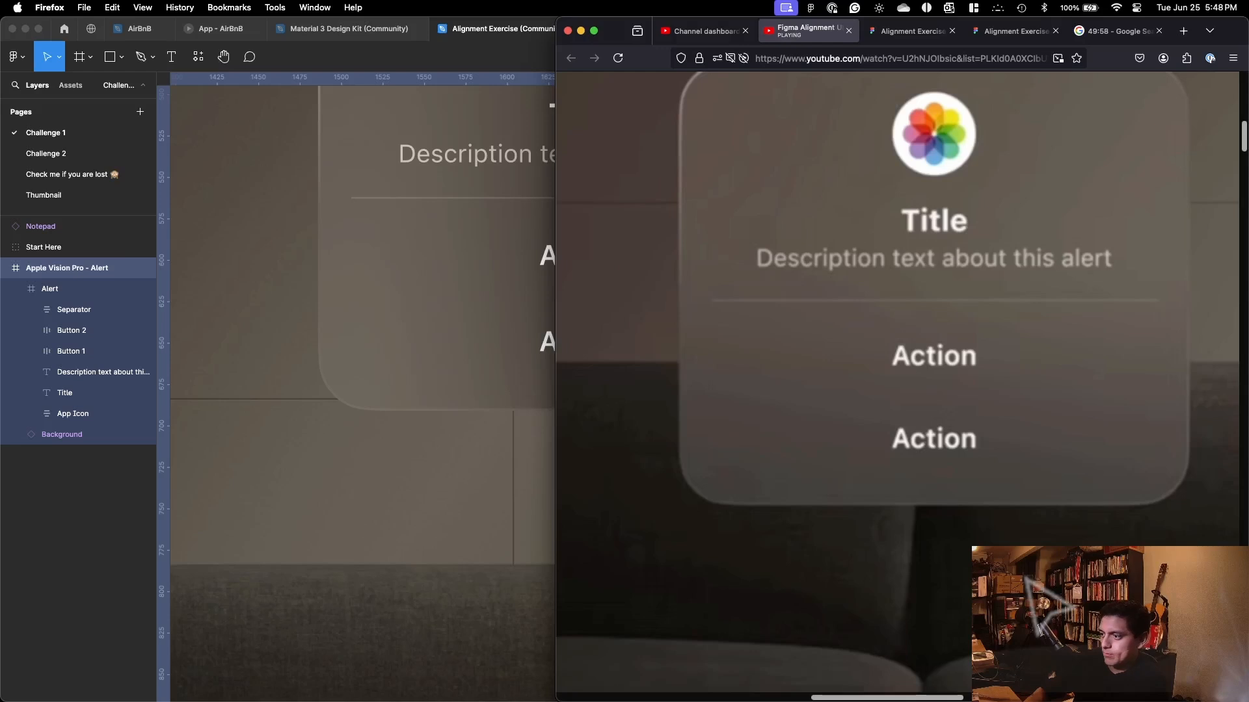
pyautogui.press('Left')
pyautogui.scroll(-5, 984, 352)
pyautogui.scroll(-3, 983, 352)
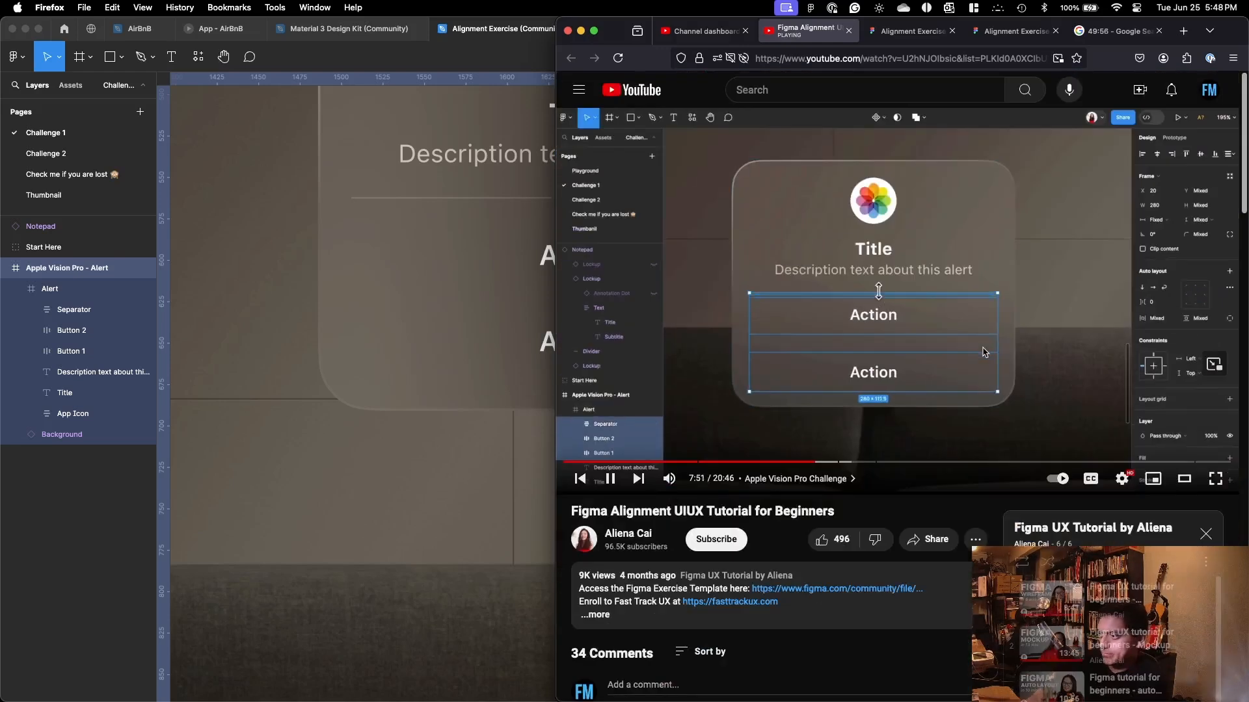
pyautogui.press('Left')
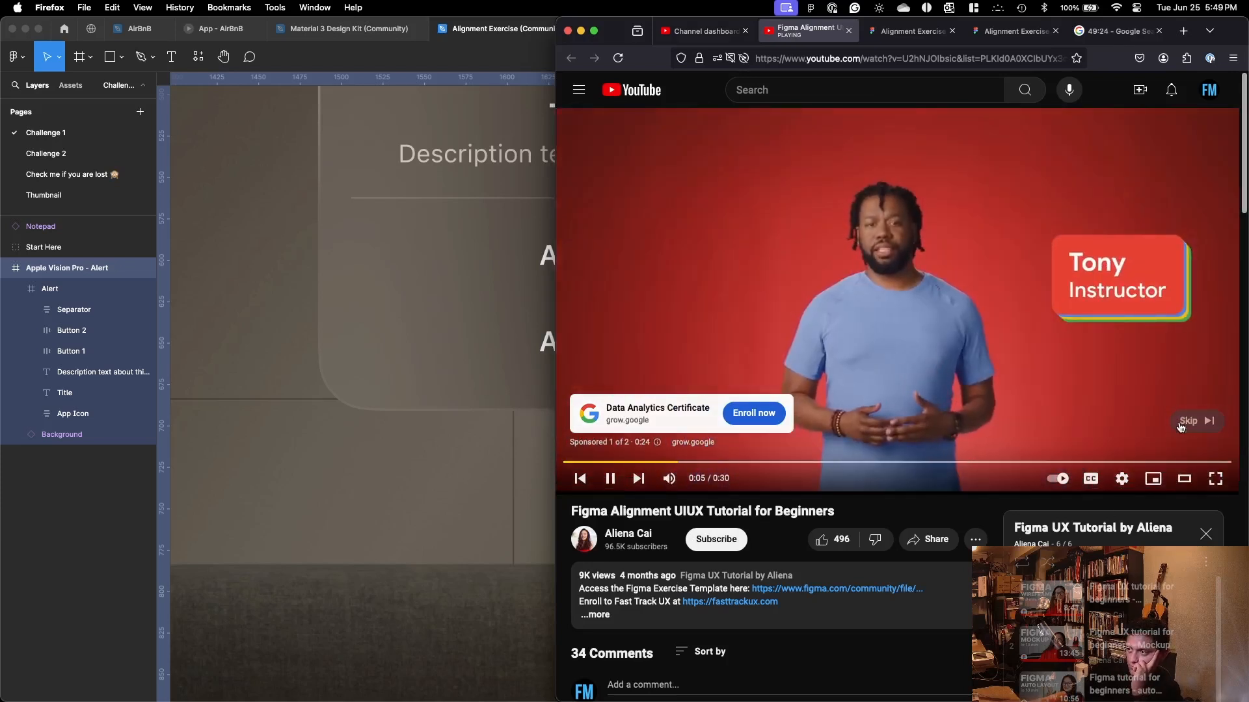
# Step: Skip the ad, watch the tutorial through the screen margin explanation in the Microsoft Fluent challenge, and pause it
pyautogui.click(1190, 422)
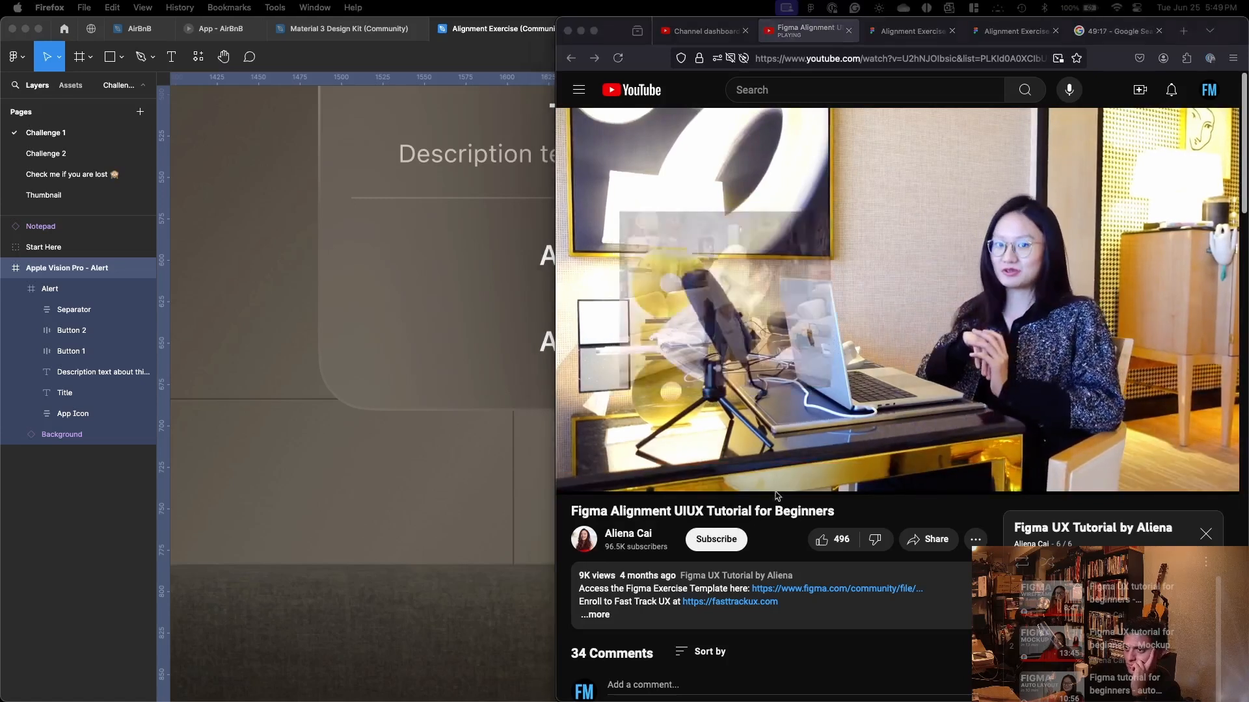
pyautogui.click(894, 508)
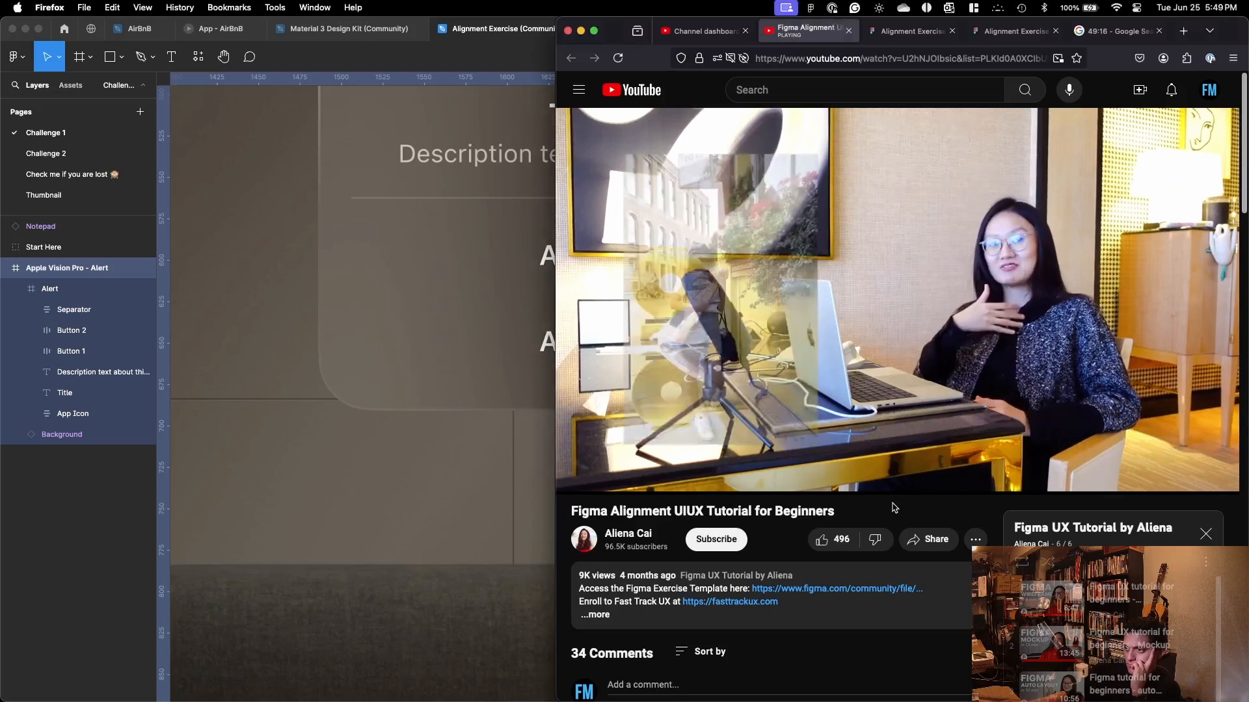
pyautogui.scroll(1, 894, 508)
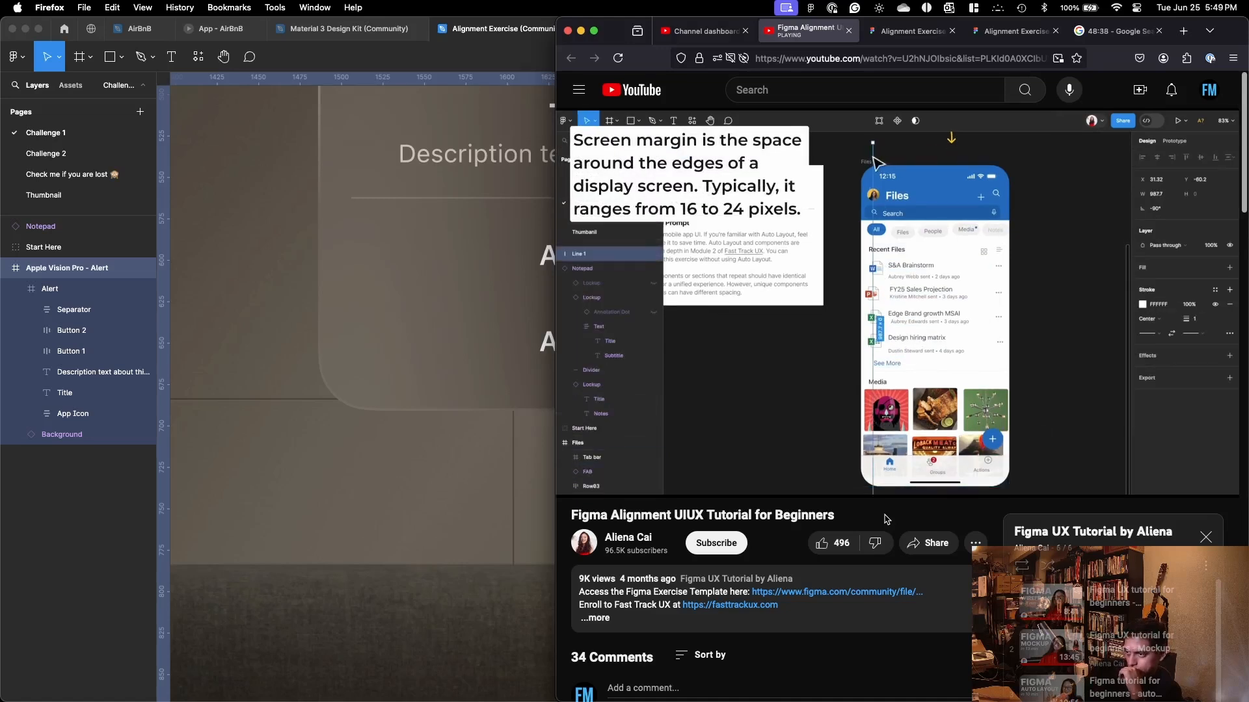
pyautogui.press('Left')
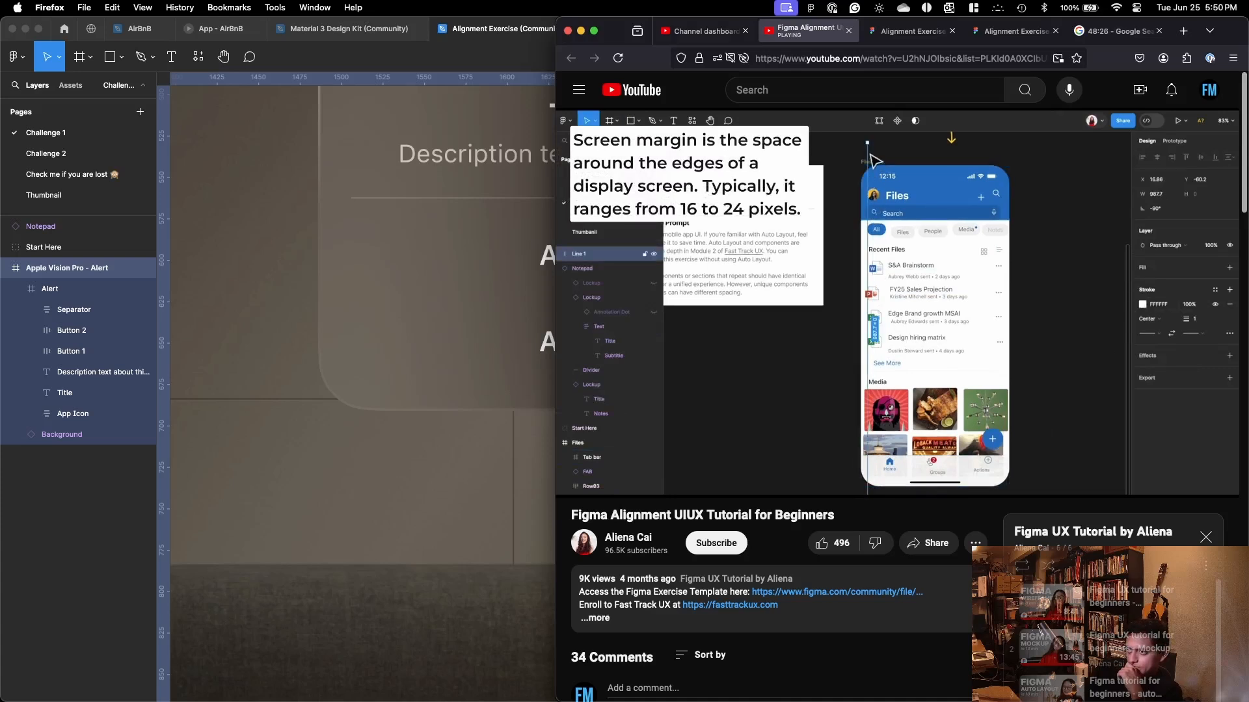
pyautogui.moveTo(911, 483)
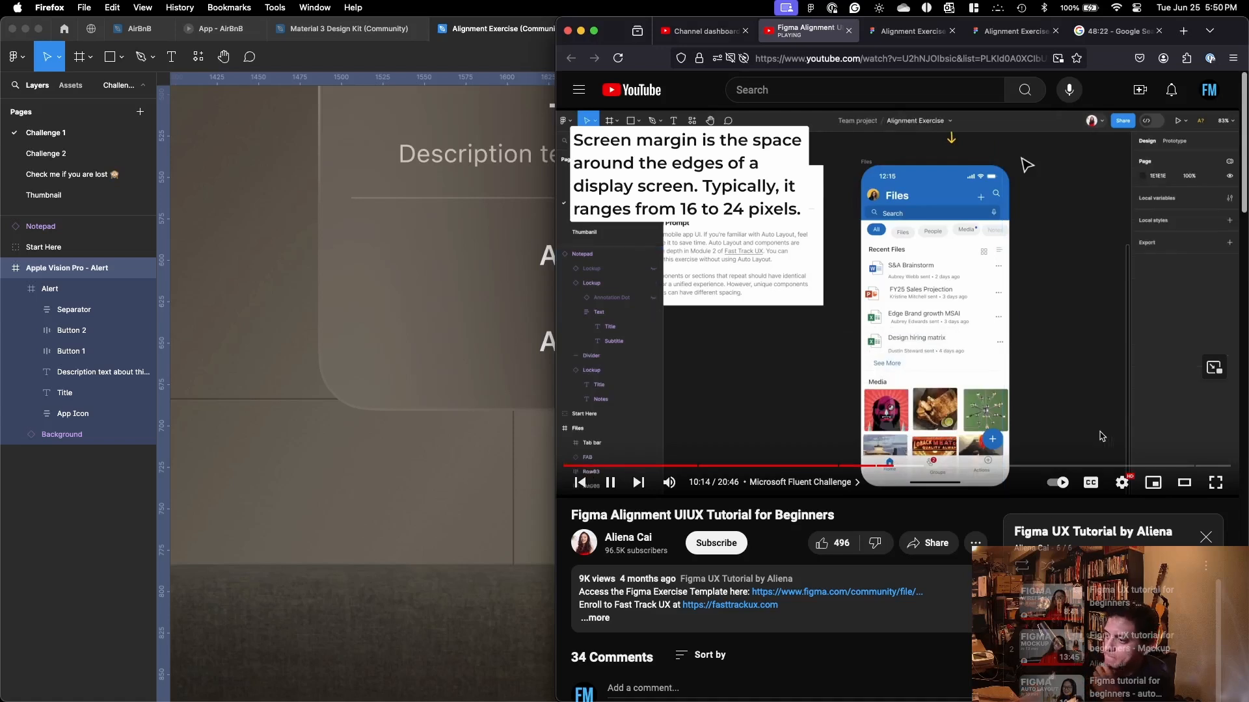
pyautogui.click(930, 323)
# Step: In the Obsidian notes, add the line "Most apps have a 16 pixel outer margin" below the note on multiples of 4 or 8
pyautogui.hotkey('ctrl', 'Up')
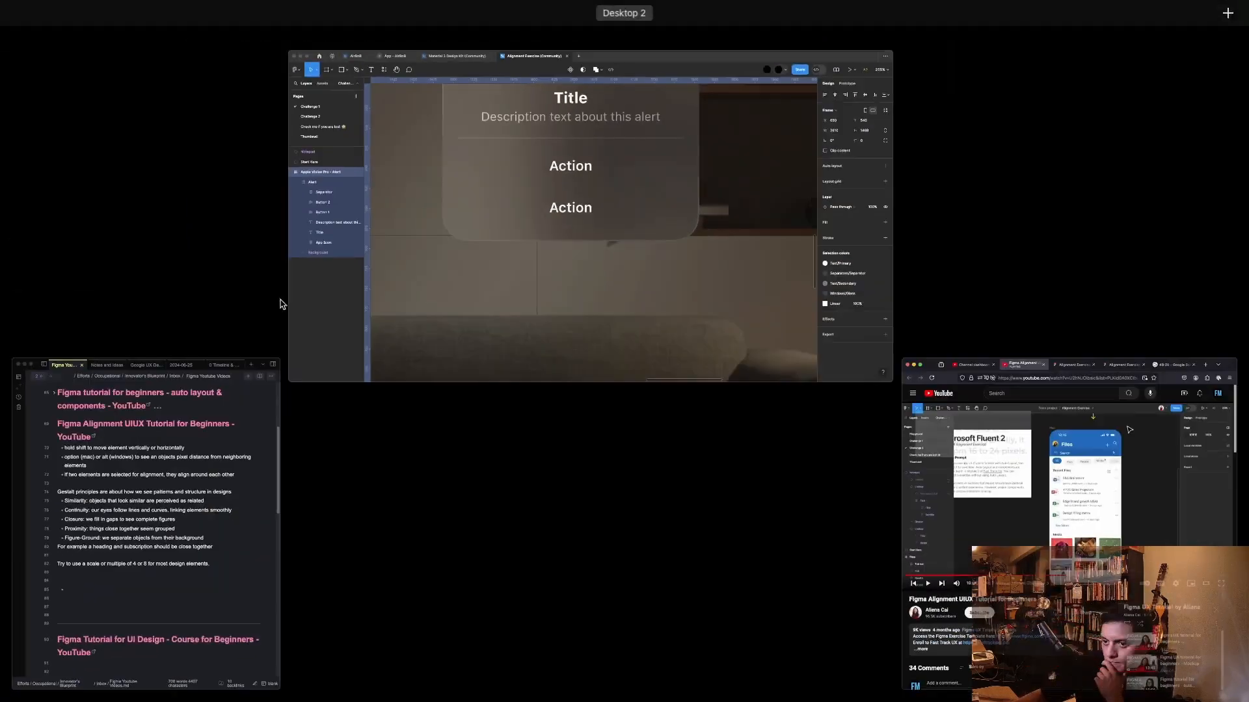
pyautogui.click(282, 459)
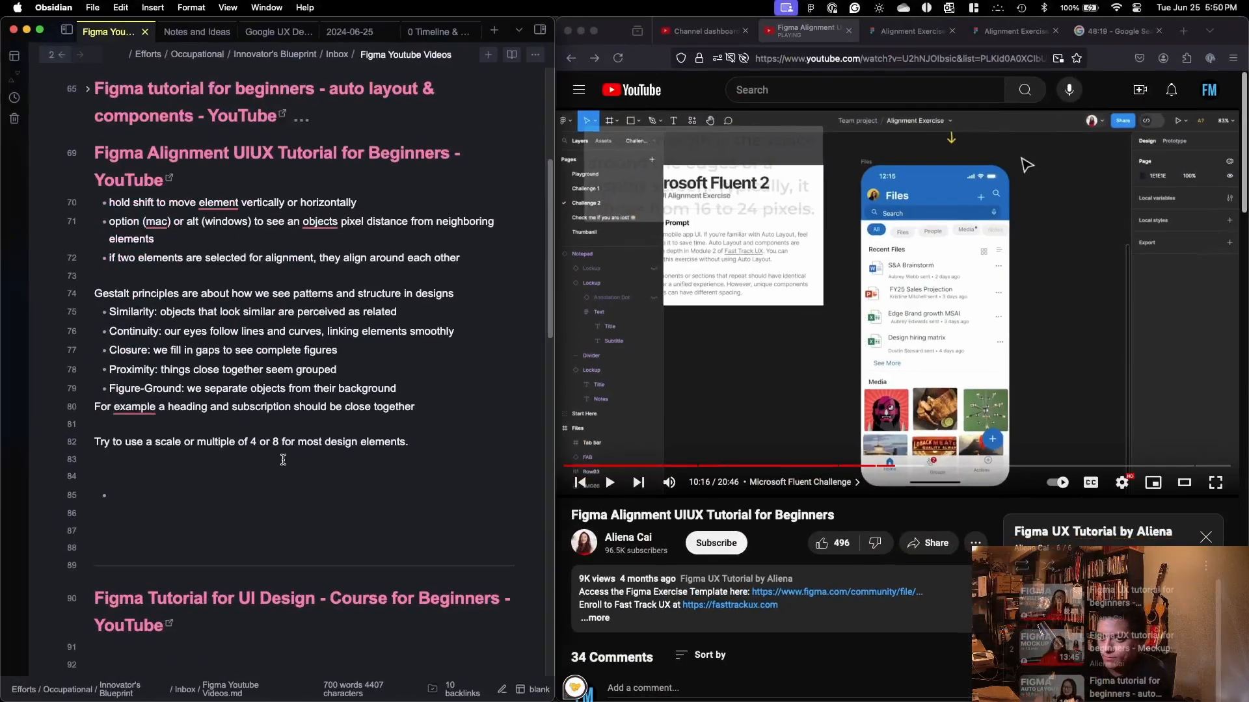
pyautogui.press('Return')
pyautogui.write('Most apps ')
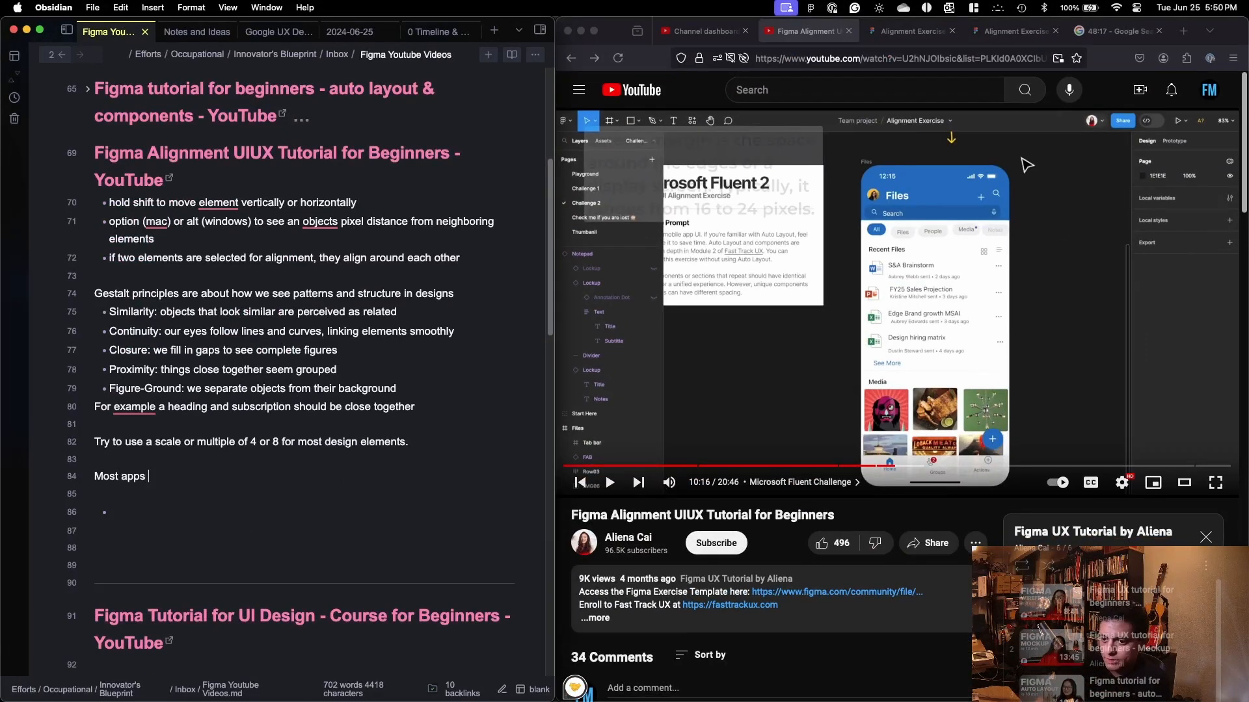
pyautogui.write('have a 16 pixel')
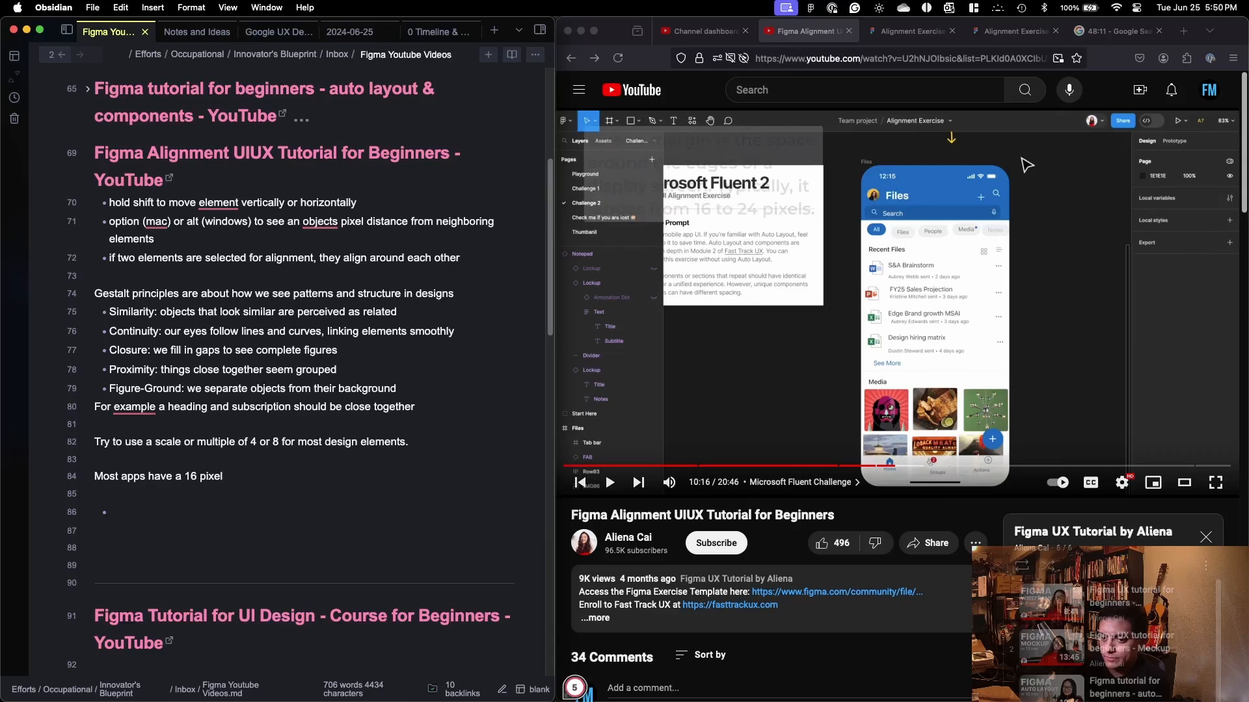
pyautogui.write(' outer margi')
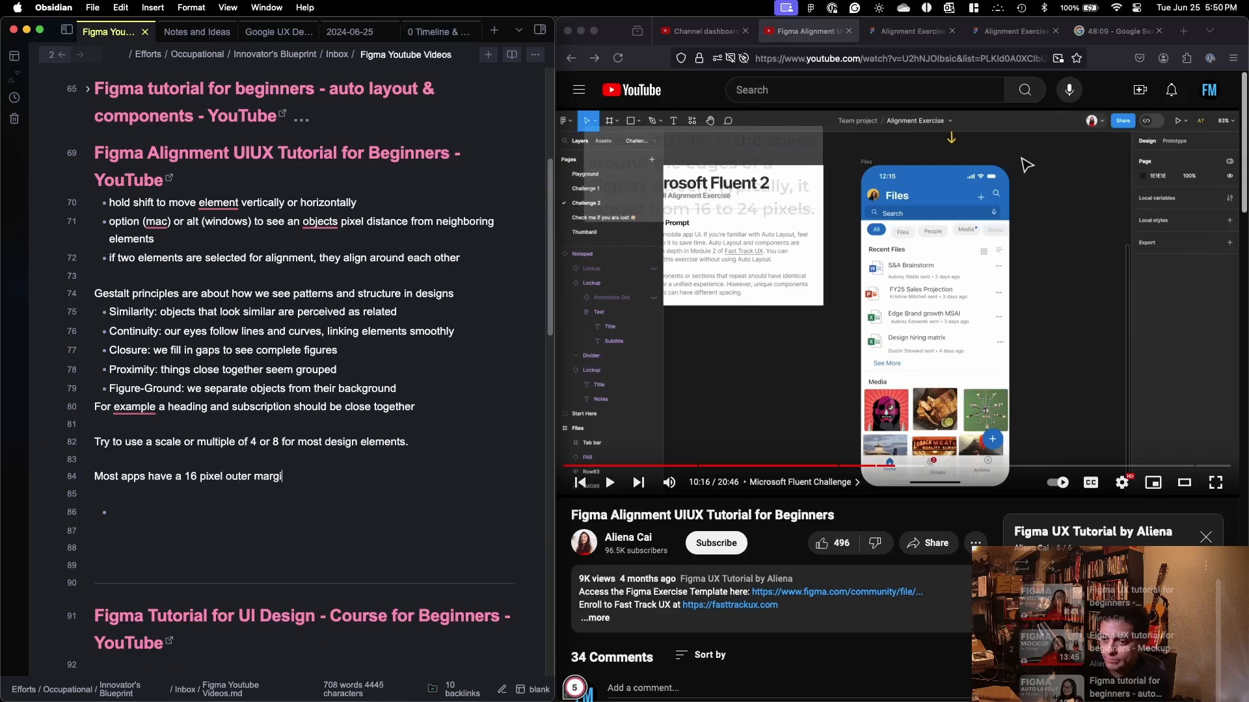
pyautogui.write('n')
# Step: Resume the tutorial video and open the Challenge 2 page with the Files mobile screen in Figma
pyautogui.click(652, 387)
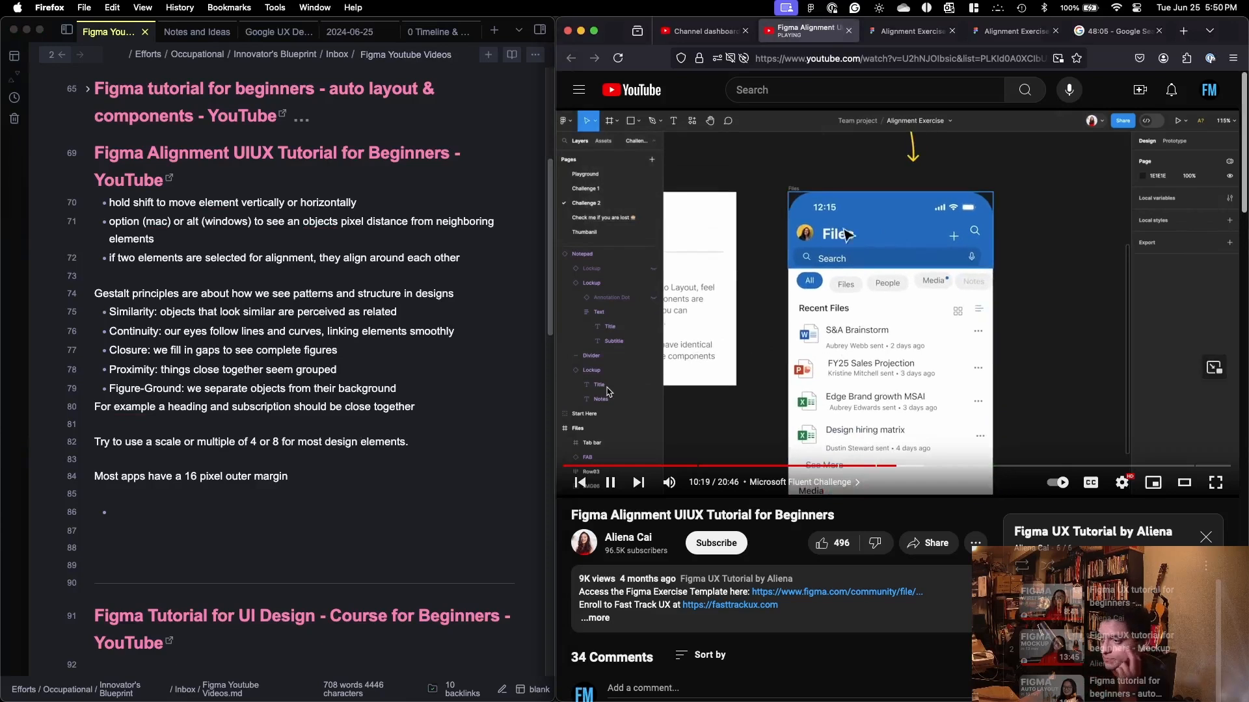
pyautogui.hotkey('ctrl', 'Up')
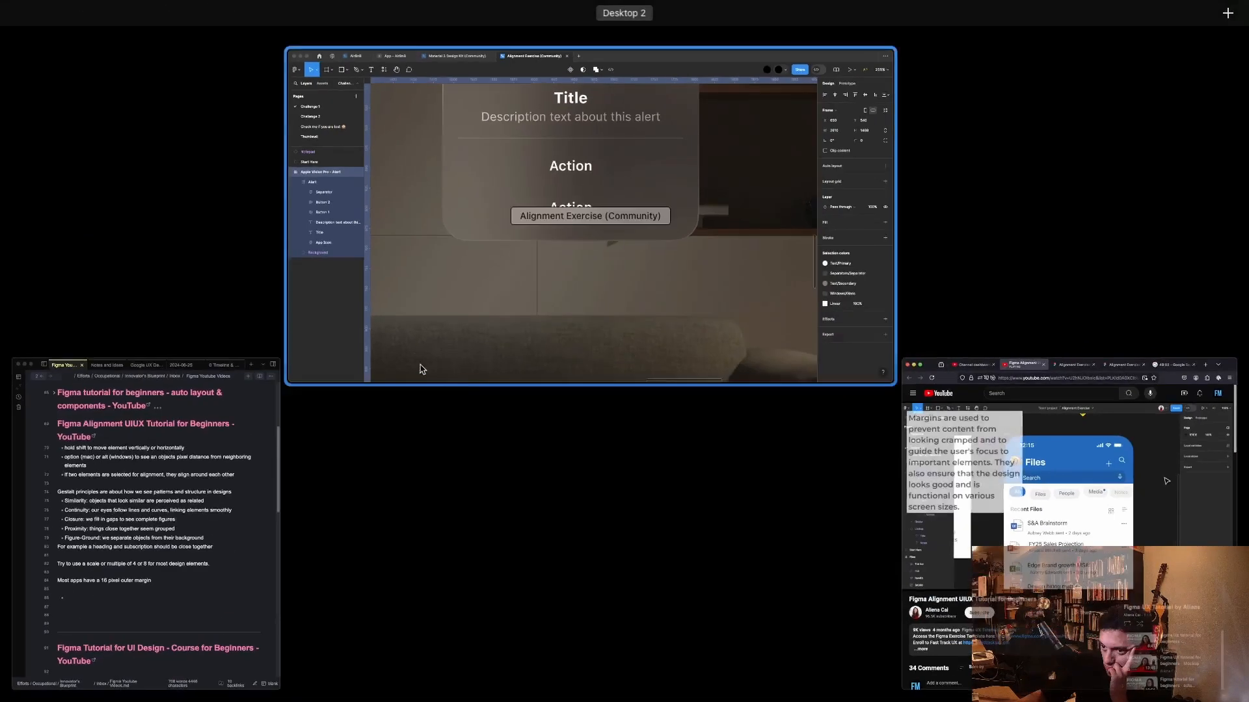
pyautogui.click(418, 368)
pyautogui.click(47, 155)
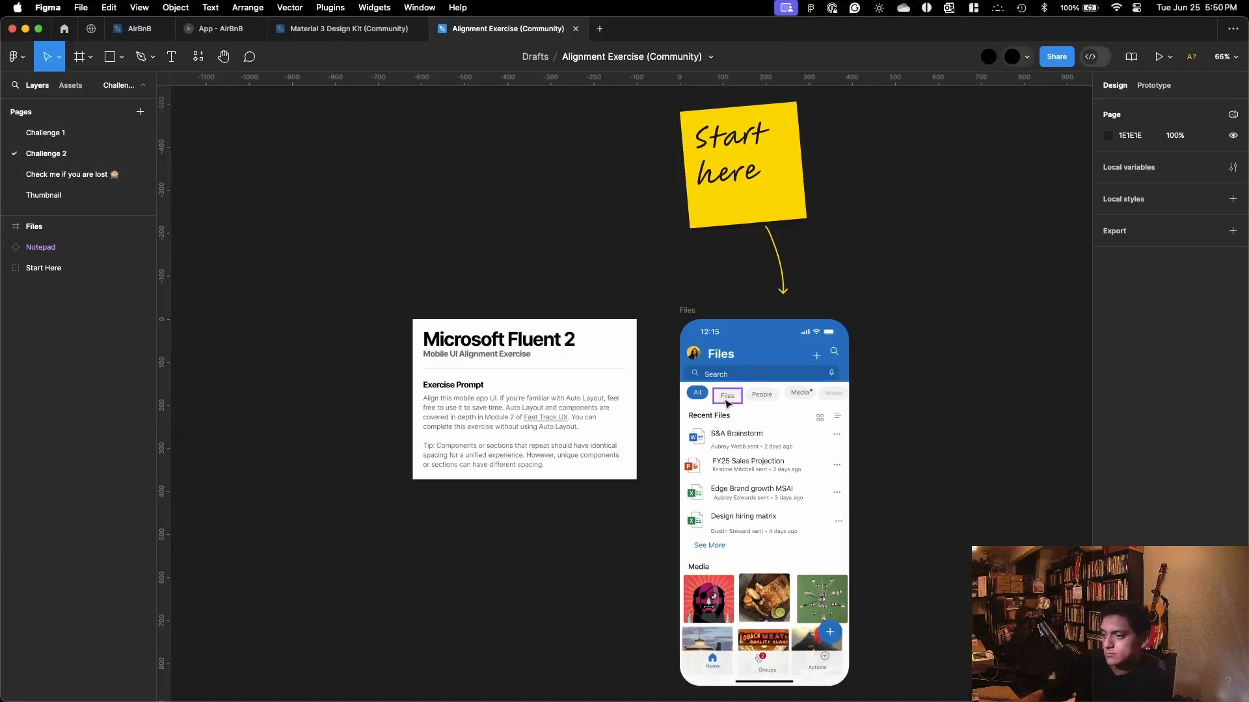
pyautogui.scroll(4, 727, 403)
pyautogui.scroll(-2, 820, 412)
pyautogui.hscroll(2, 820, 412)
# Step: Watch the YouTube tutorial's explanation of what margins are for, pause it, and return to the Files screen in Figma
pyautogui.hotkey('ctrl', 'Up')
pyautogui.click(904, 370)
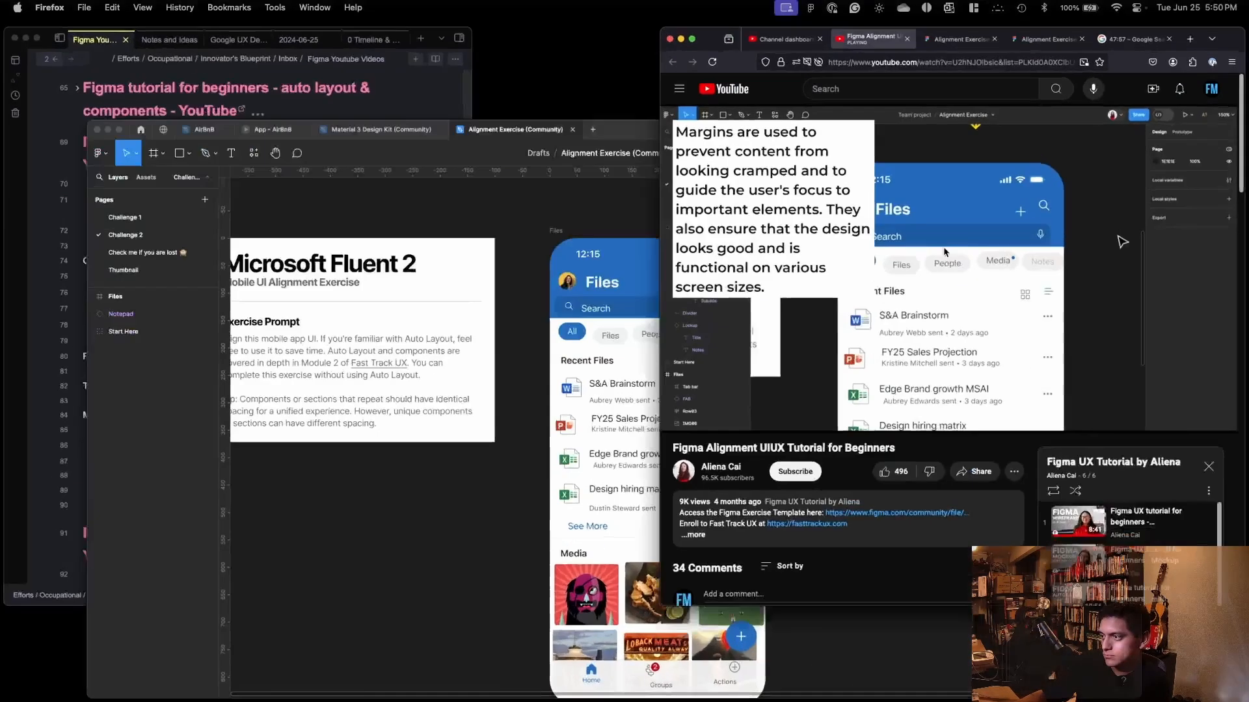
pyautogui.click(650, 173)
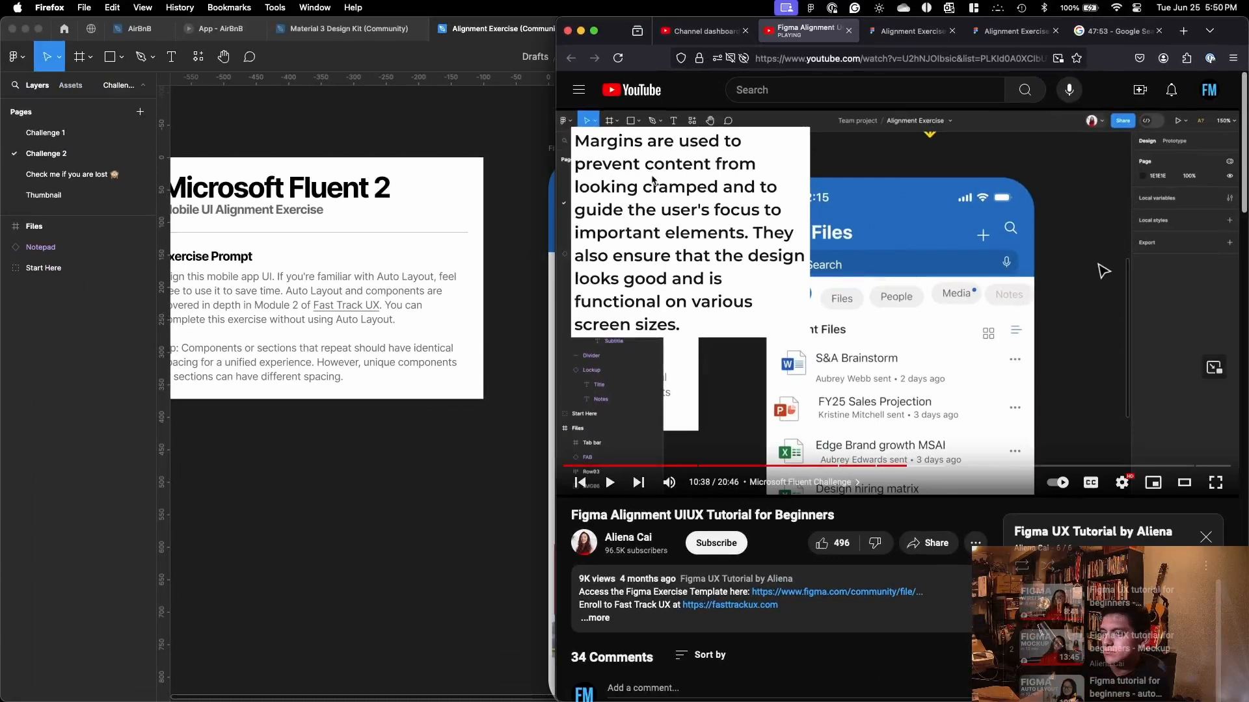
pyautogui.hotkey('ctrl', 'Up')
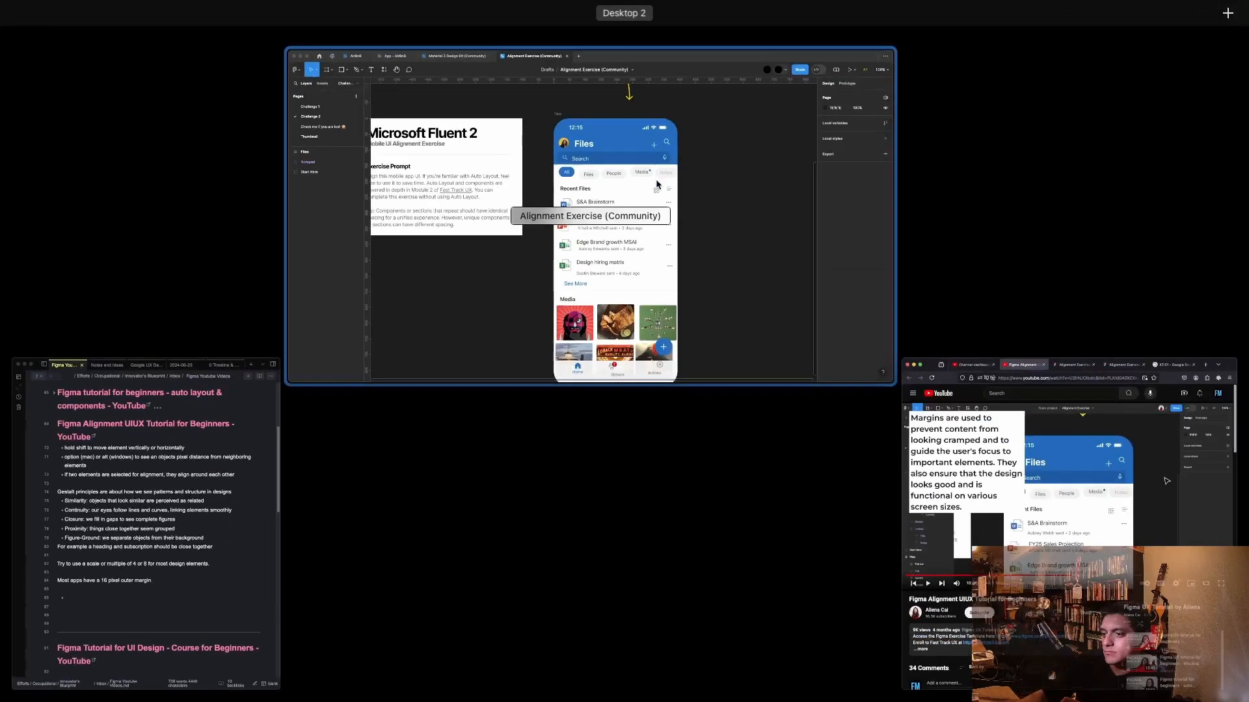
pyautogui.click(944, 400)
pyautogui.click(457, 291)
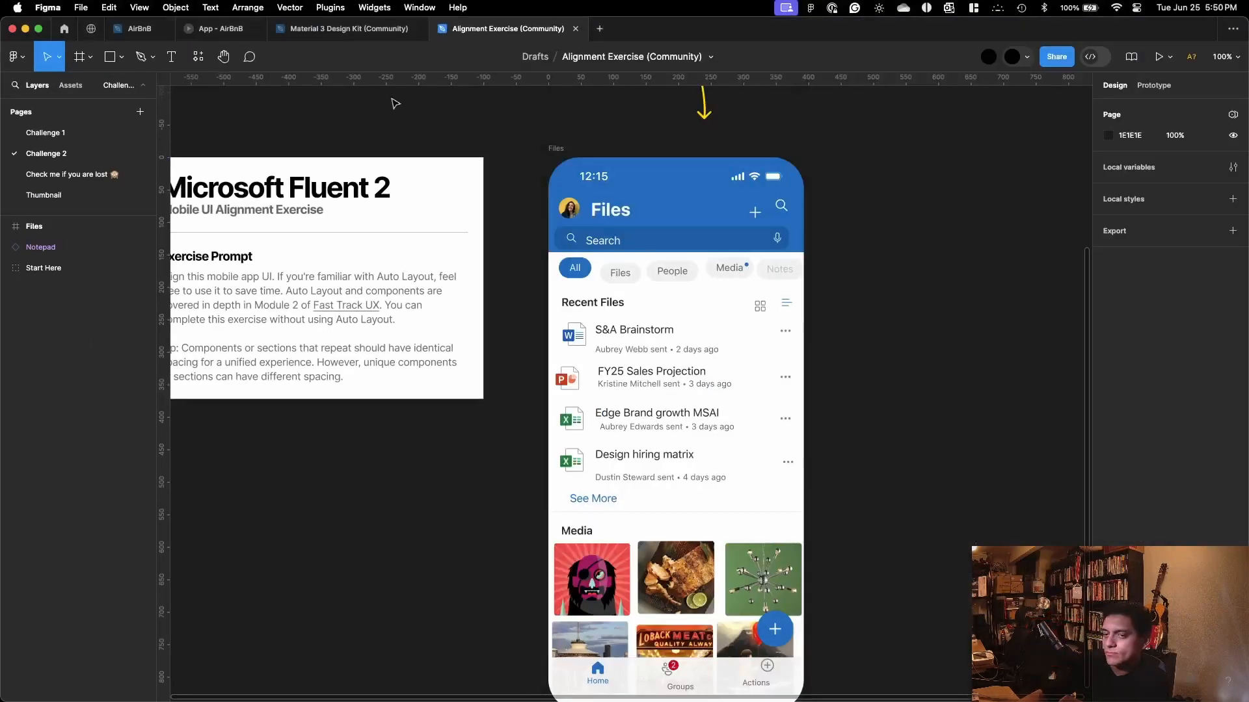
# Step: In Obsidian, add the bullet "Margins help create breathing space and prevent users from touching the wrong things" under the outer margin note
pyautogui.hotkey('ctrl', 'Up')
pyautogui.click(251, 442)
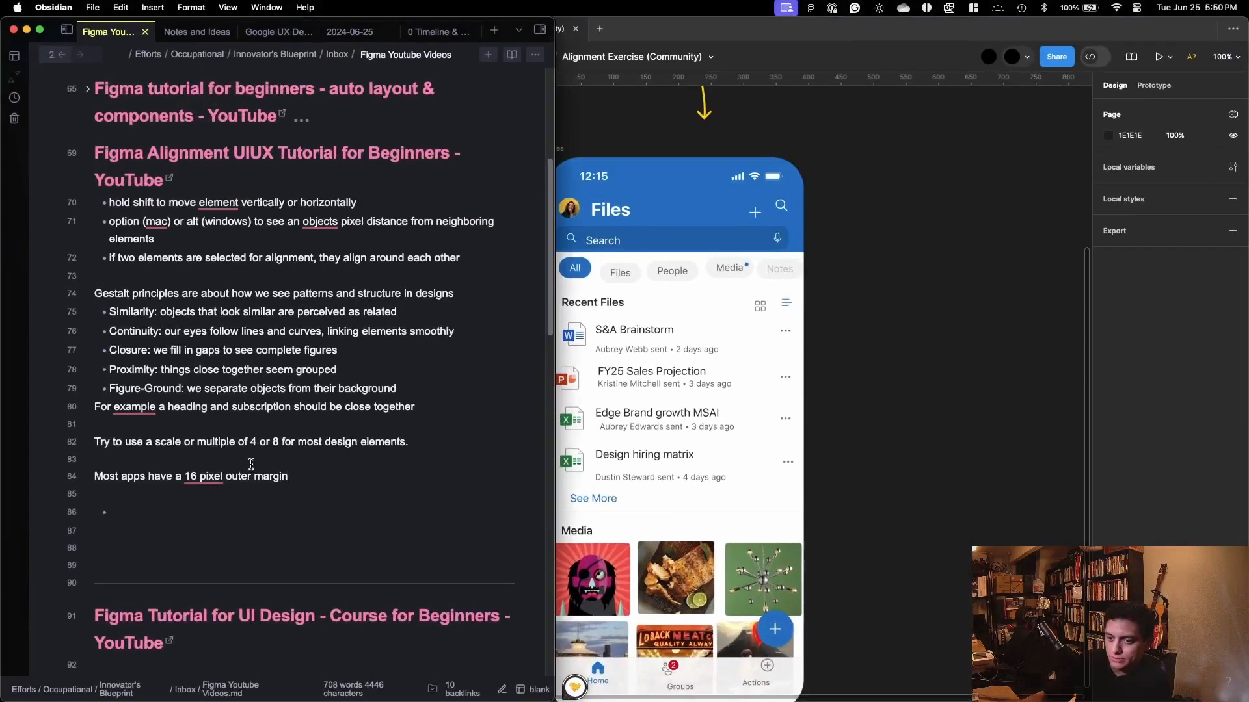
pyautogui.press('Return')
pyautogui.press('Tab')
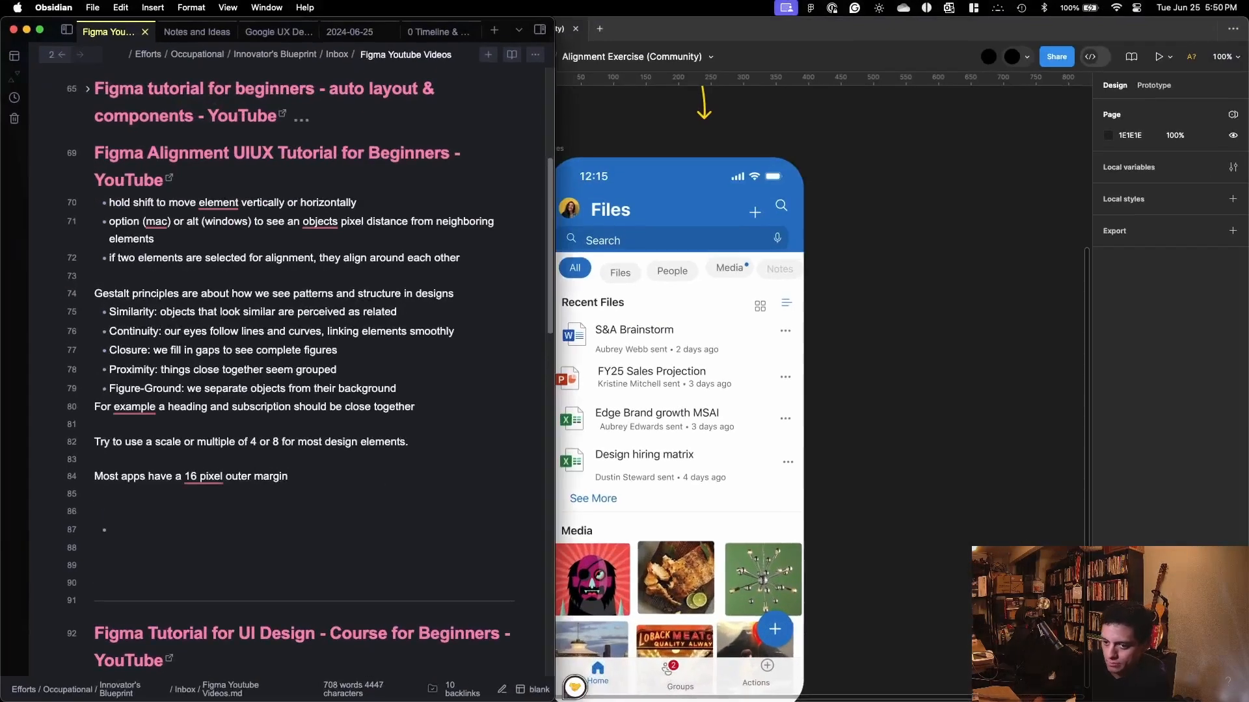
pyautogui.write('- ')
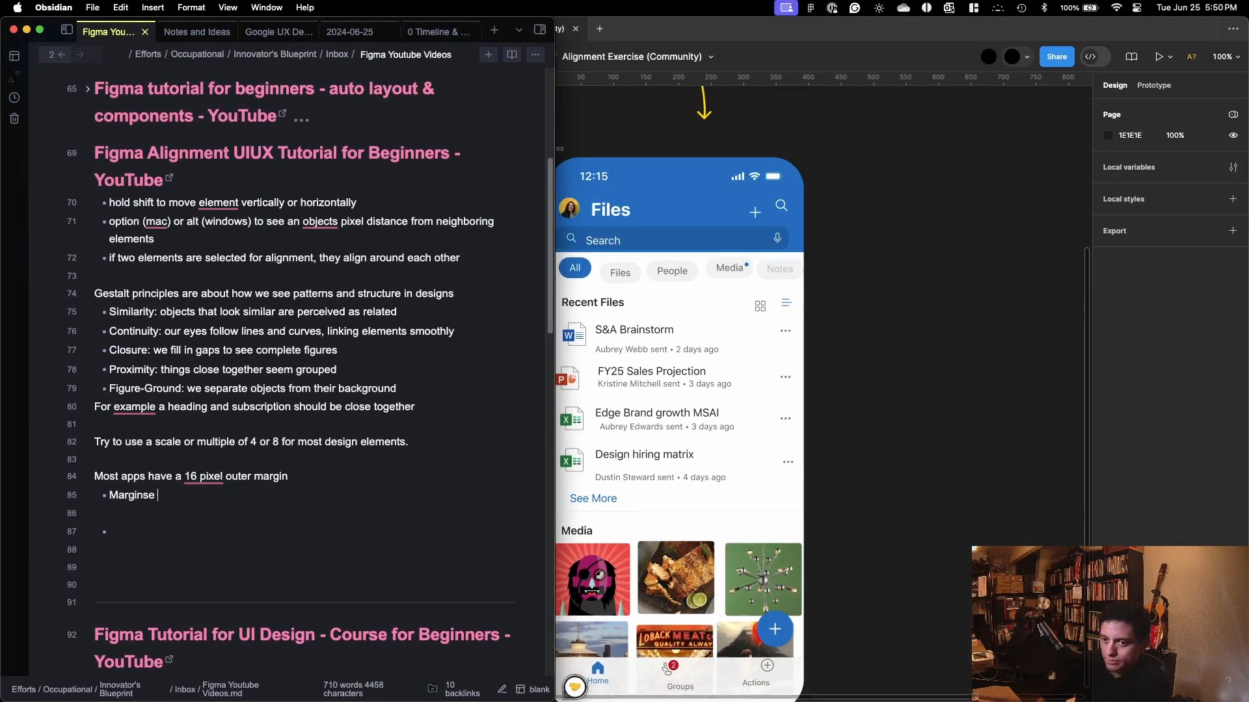
pyautogui.write('Margins help create breathing space and preven')
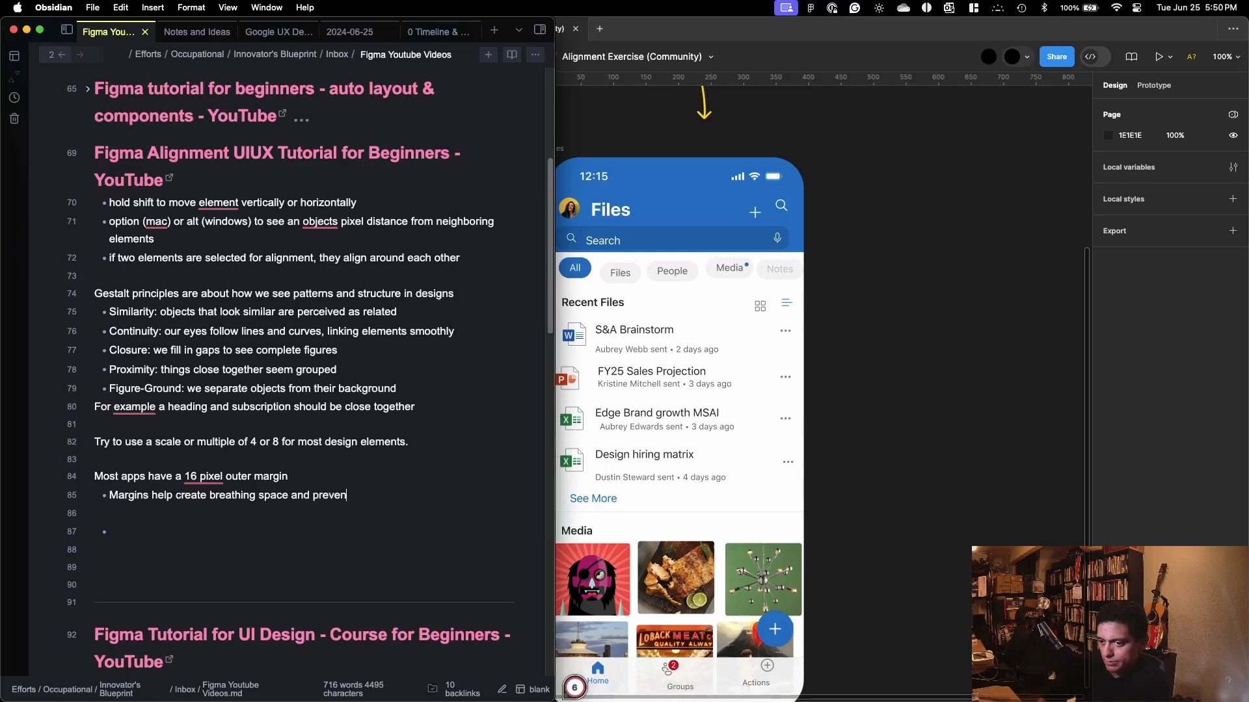
pyautogui.write('t users from touching the wrong')
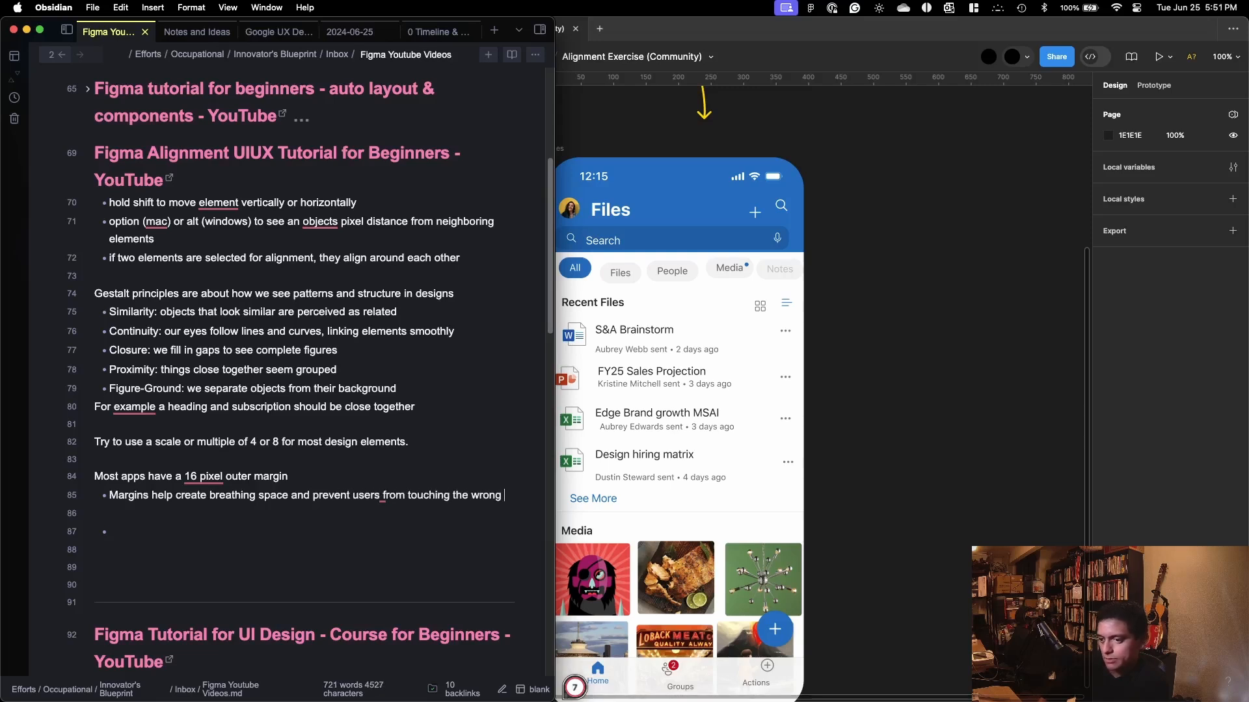
pyautogui.write('things')
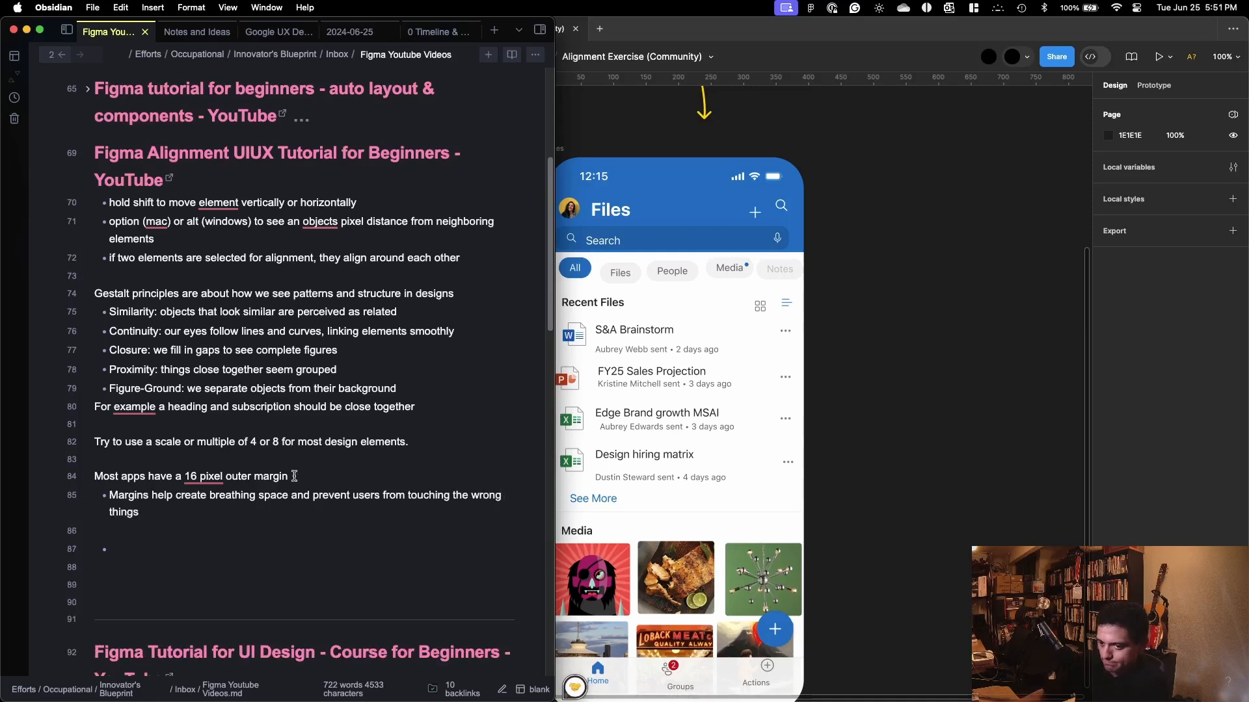
# Step: Play the YouTube tutorial up to the "Pause and try" prompt of the Microsoft Fluent challenge and pause it there
pyautogui.hotkey('ctrl', 'Up')
pyautogui.click(1035, 263)
pyautogui.click(992, 270)
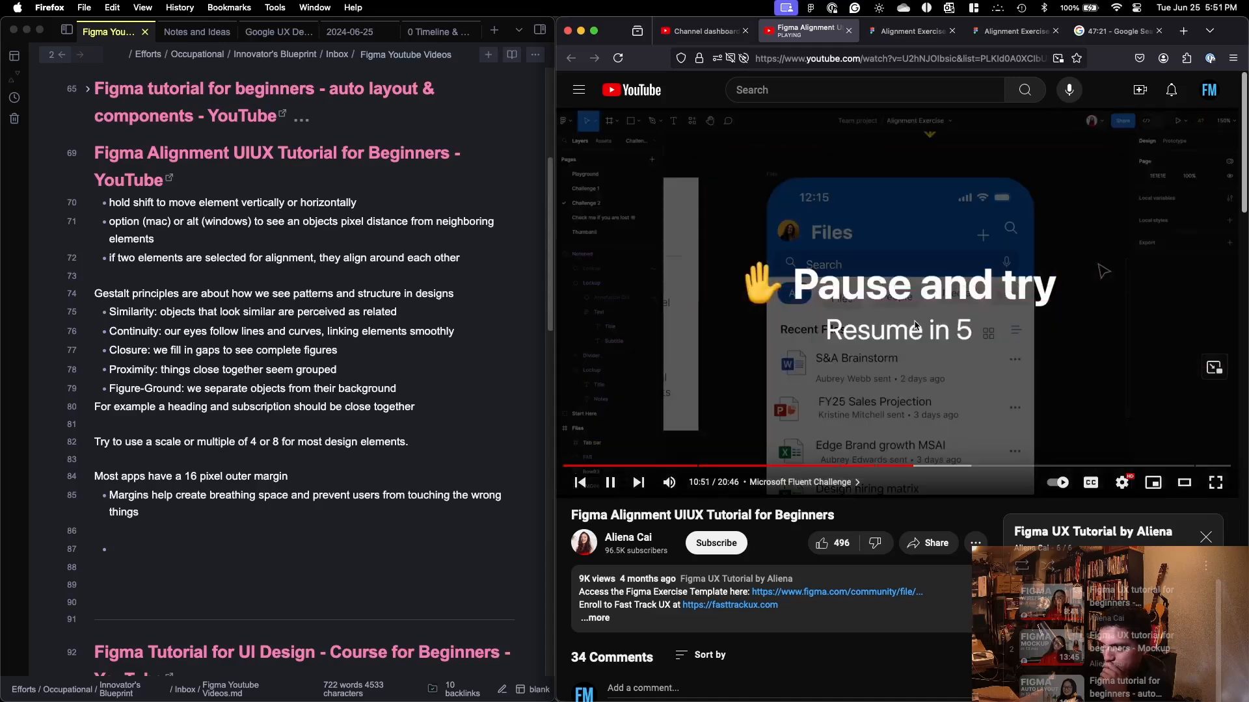
pyautogui.click(917, 336)
# Step: Switch to Figma and examine the header and overall layout of the Files screen for misalignments
pyautogui.hotkey('ctrl', 'Up')
pyautogui.click(501, 121)
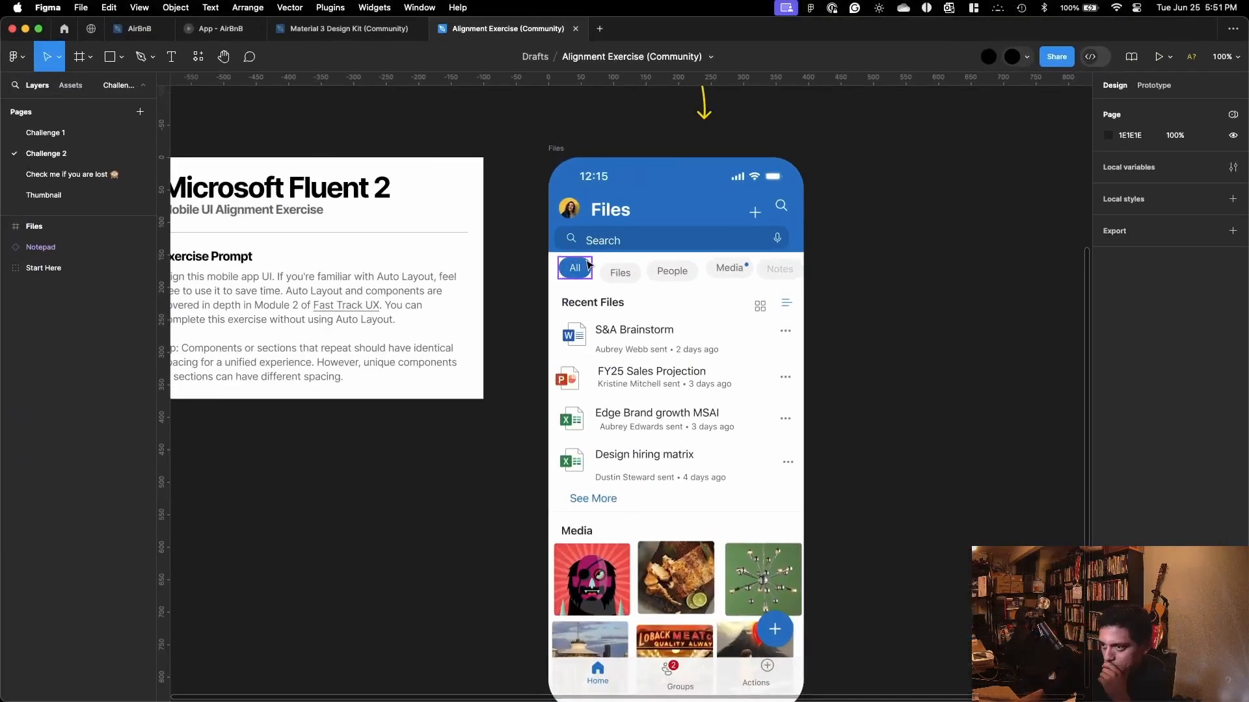
pyautogui.scroll(5, 602, 154)
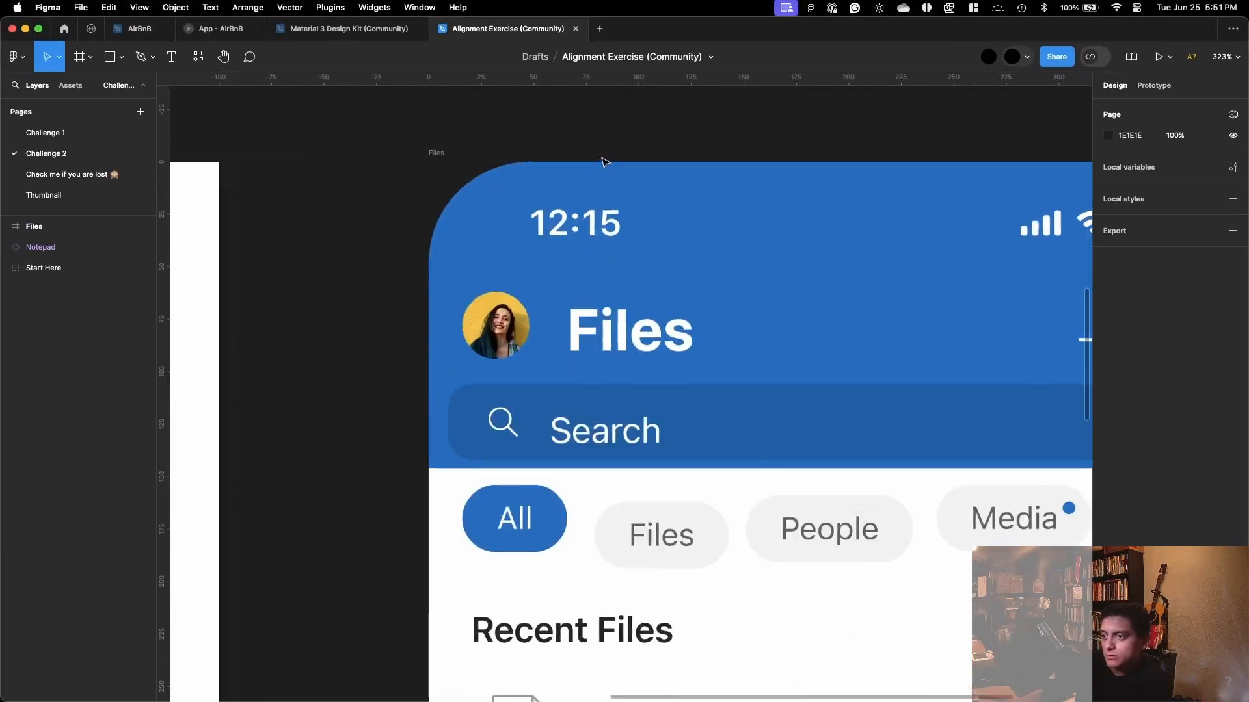
pyautogui.scroll(-5, 488, 133)
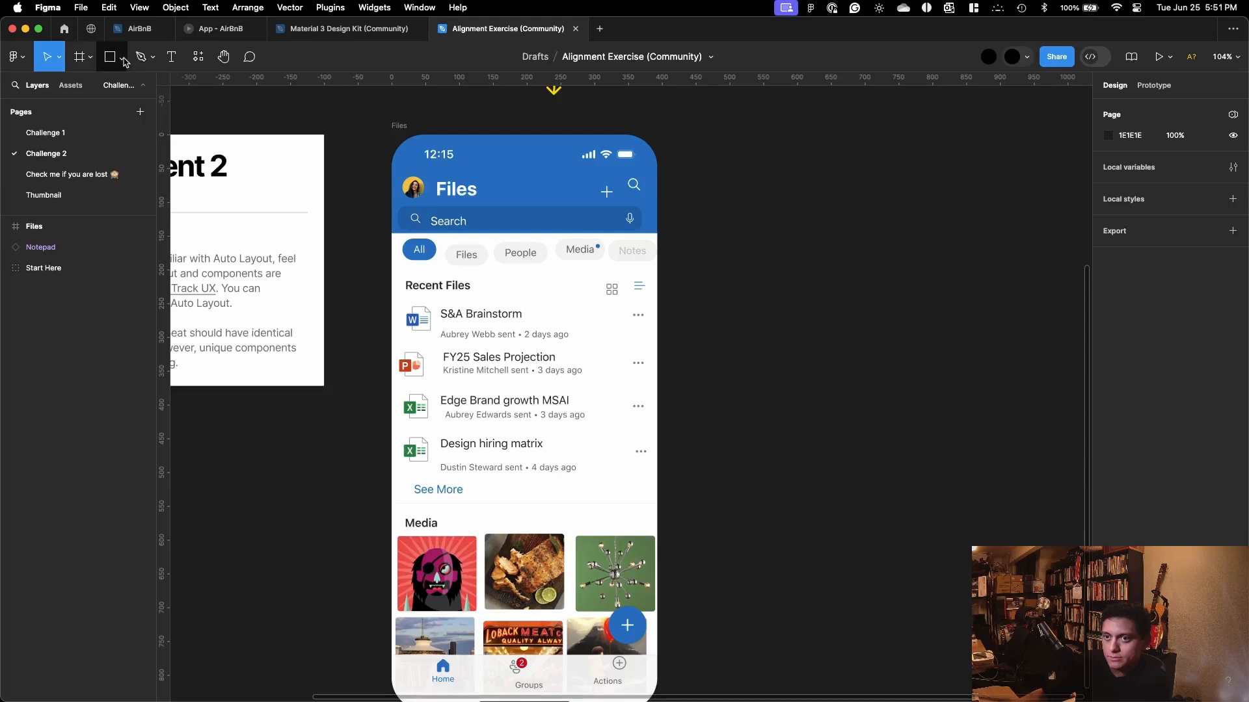
pyautogui.click(121, 57)
pyautogui.click(136, 106)
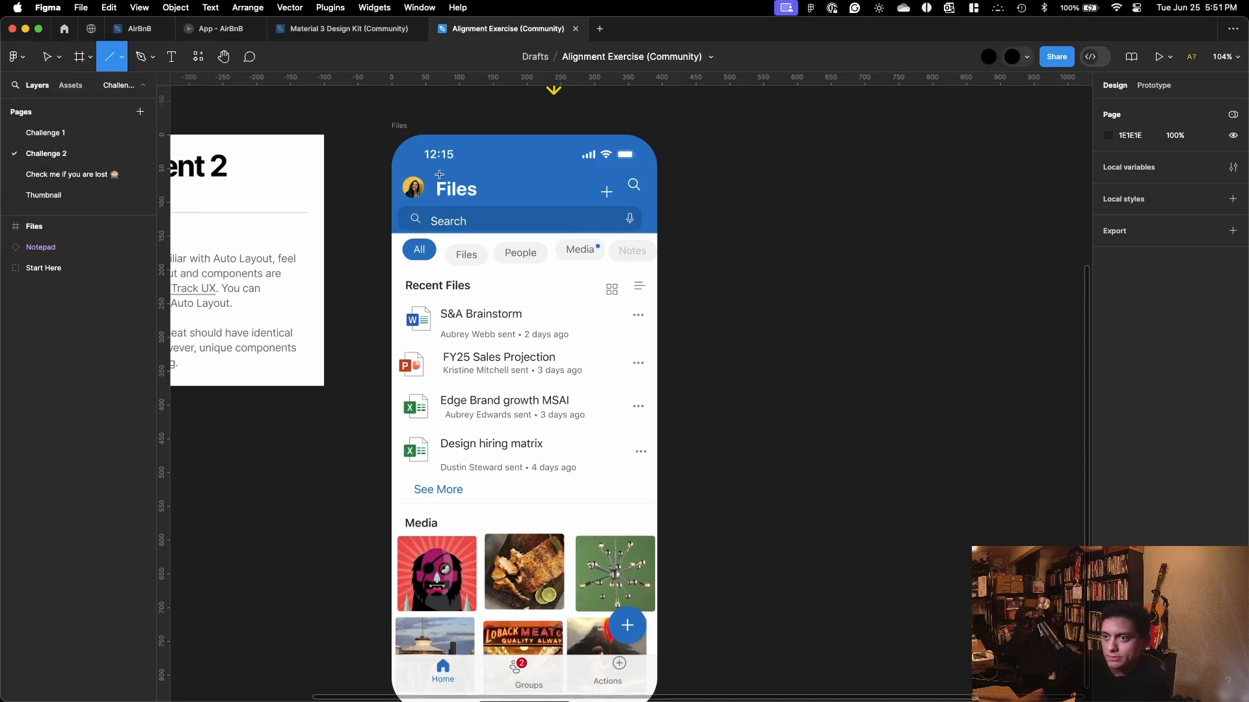
pyautogui.scroll(5, 439, 174)
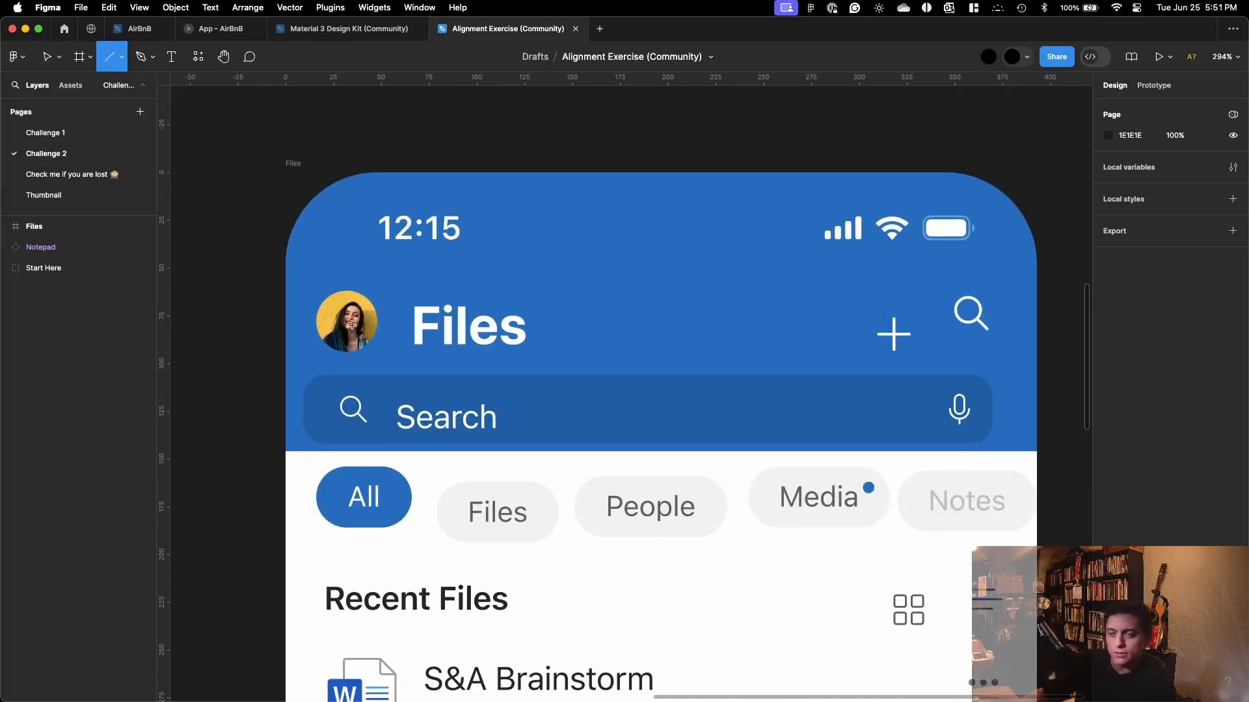
pyautogui.press('v')
# Step: Check the positions of the profile avatar and the status bar in the Files screen's navigation bar
pyautogui.doubleClick(351, 327)
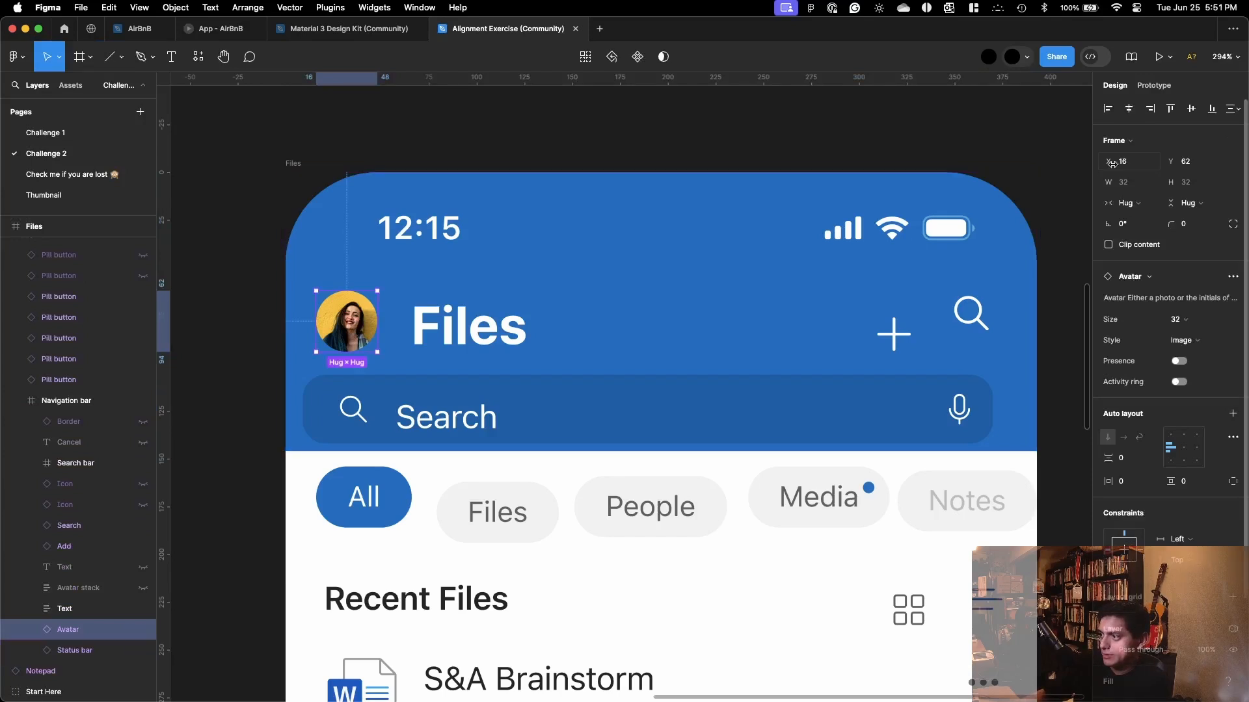
pyautogui.click(424, 242)
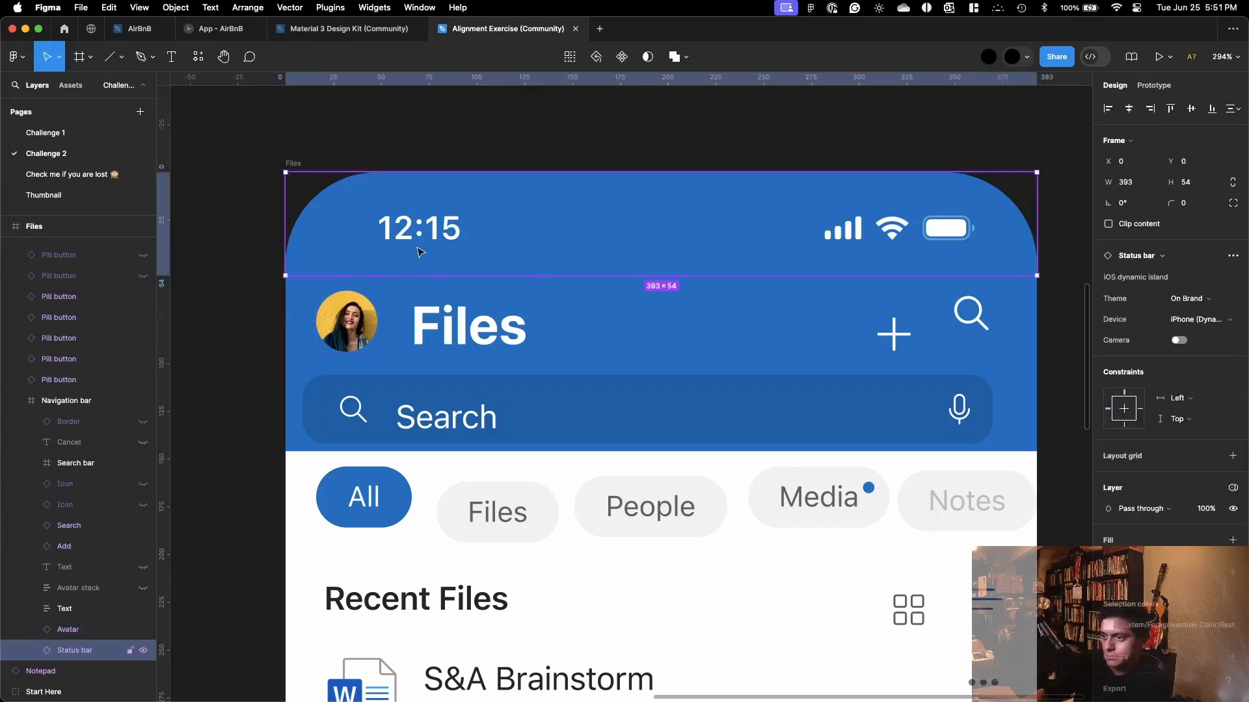
# Step: Set the X position of the navigation bar's search bar to 16
pyautogui.click(439, 415)
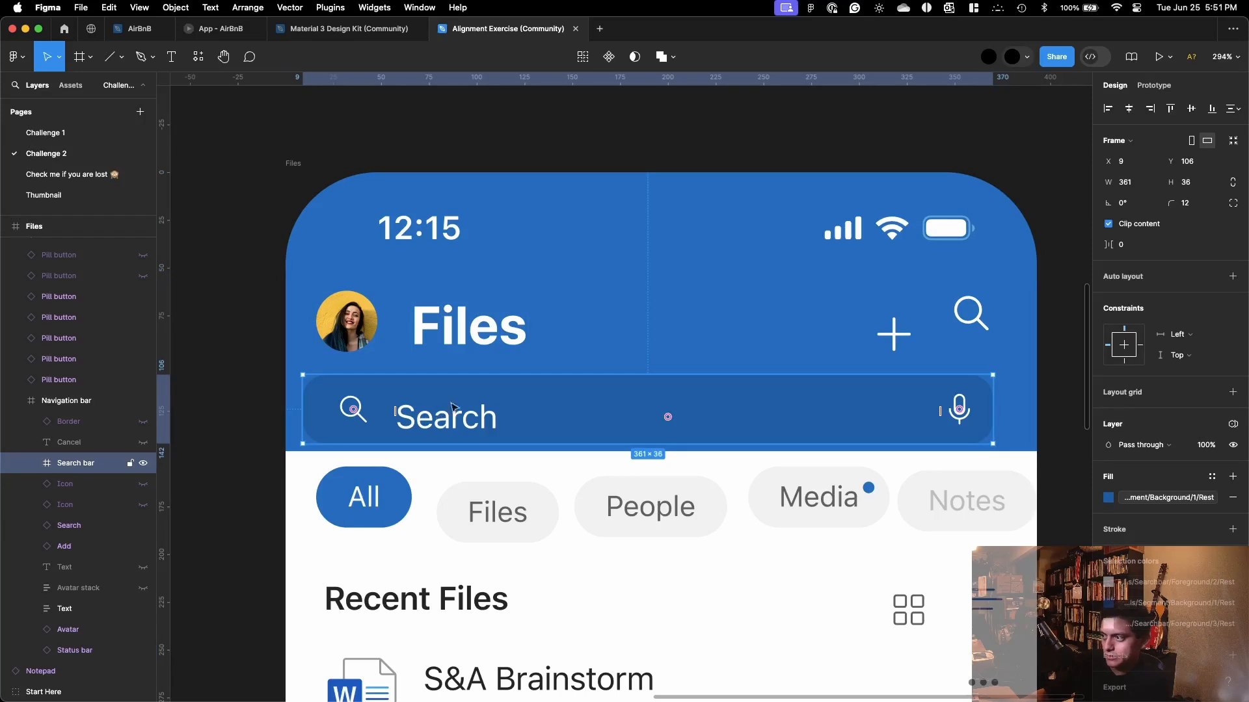
pyautogui.click(1144, 164)
pyautogui.write('16')
pyautogui.press('Return')
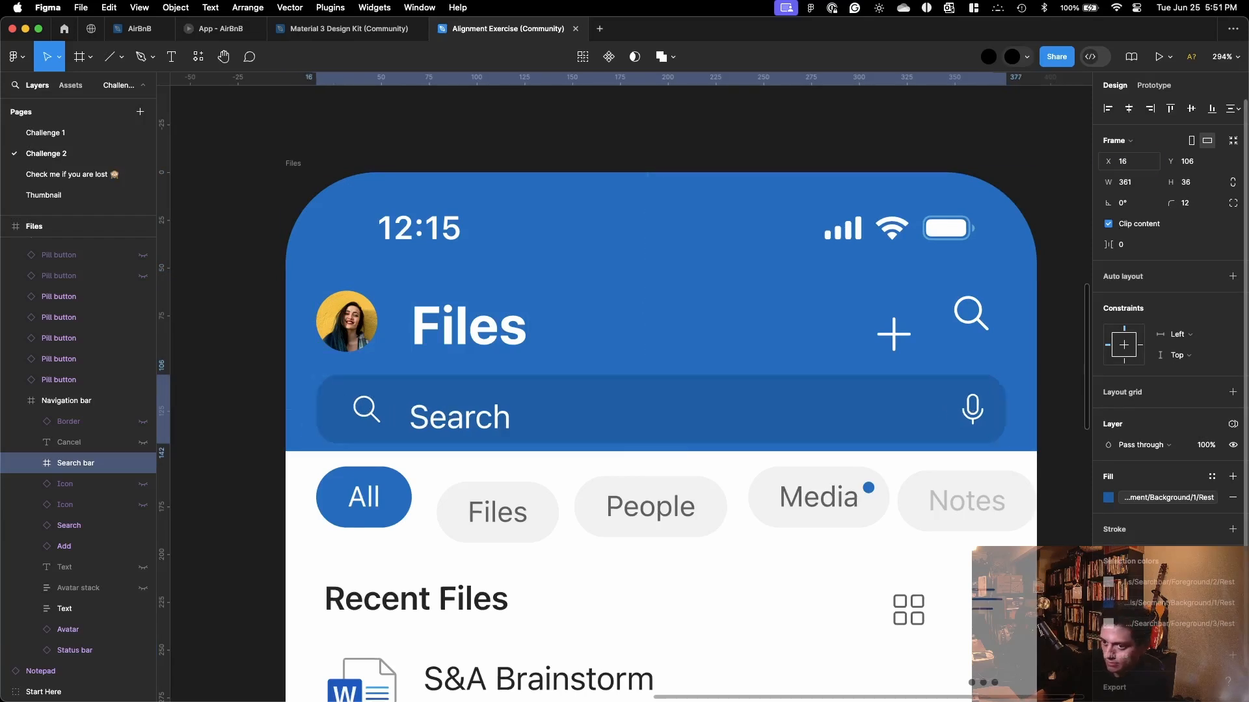
# Step: Move the header's search icon right to X 353, in line with the search bar's right edge
pyautogui.click(970, 312)
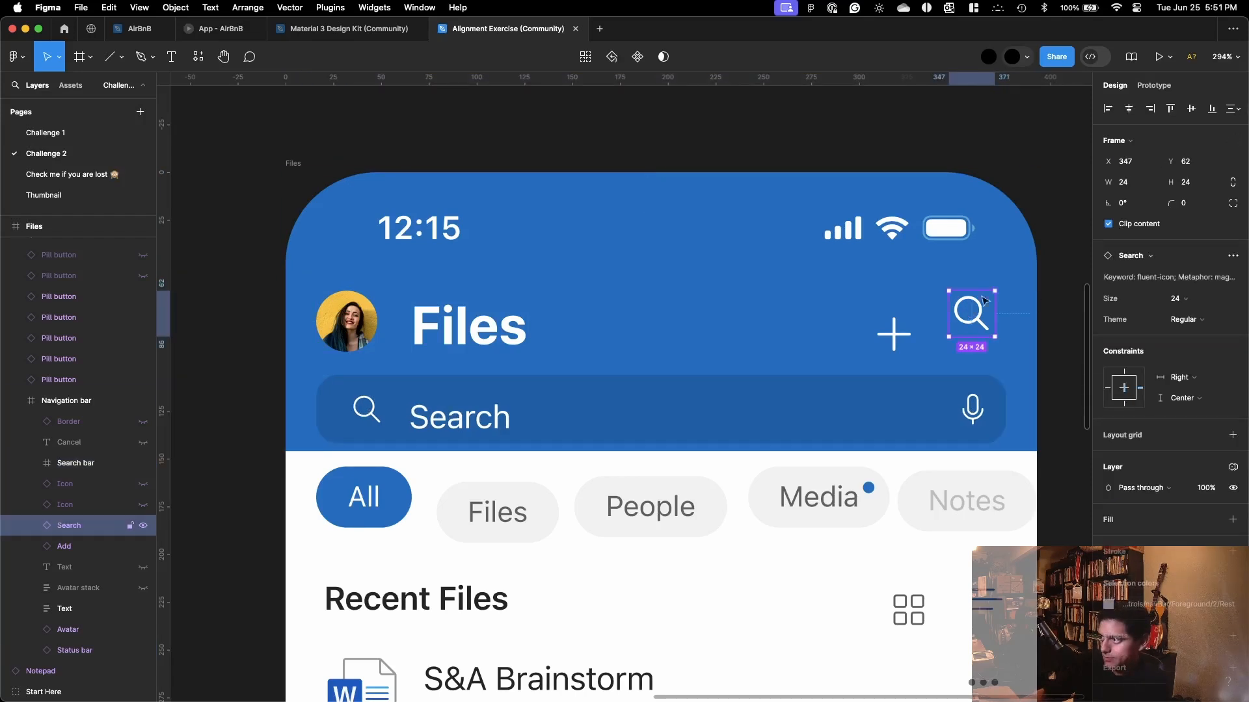
pyautogui.press('alt')
pyautogui.press('Right')
pyautogui.press('Right')
pyautogui.press('Right')
pyautogui.press('Right')
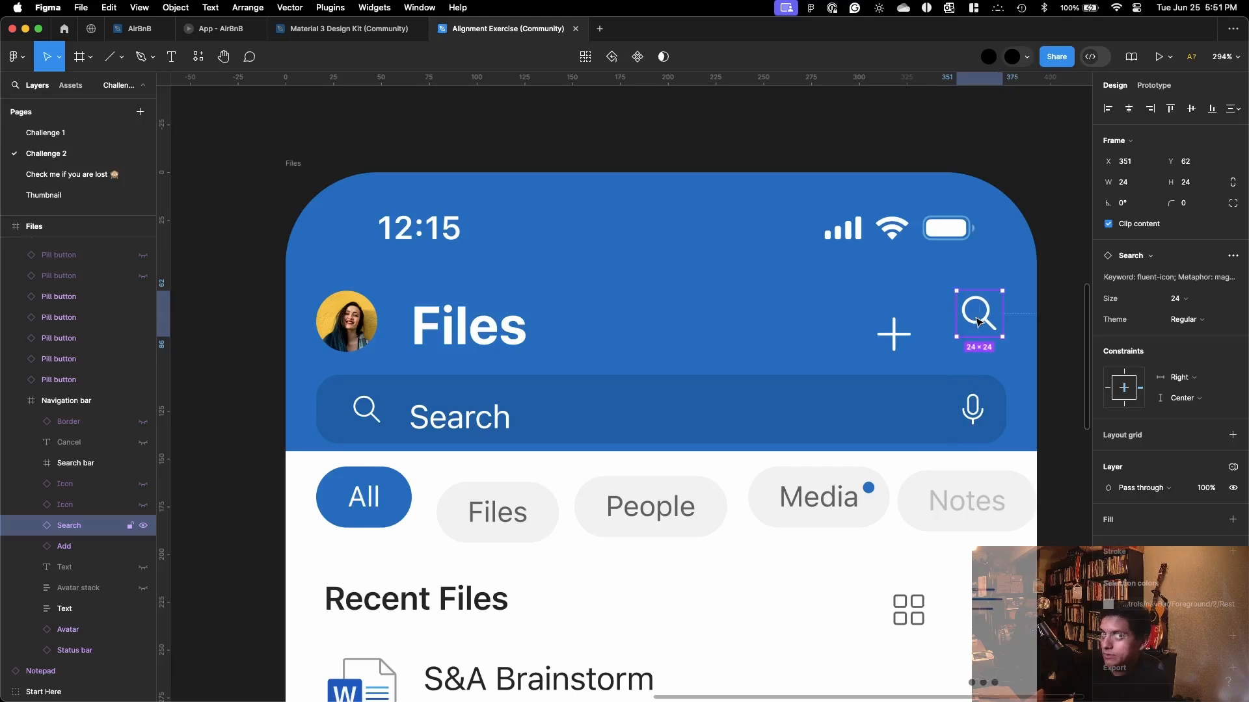
pyautogui.press('Right')
pyautogui.press('Right')
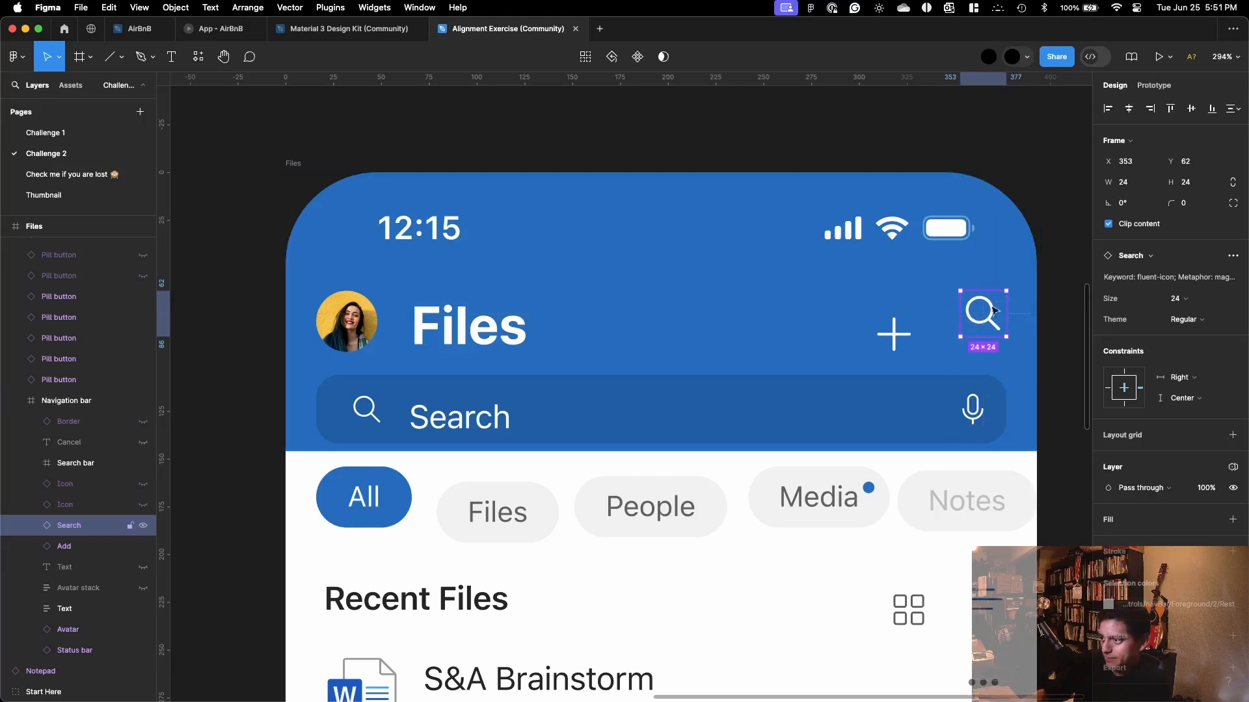
# Step: Align the header's add and search icons to each other by their vertical centers
pyautogui.click(893, 334)
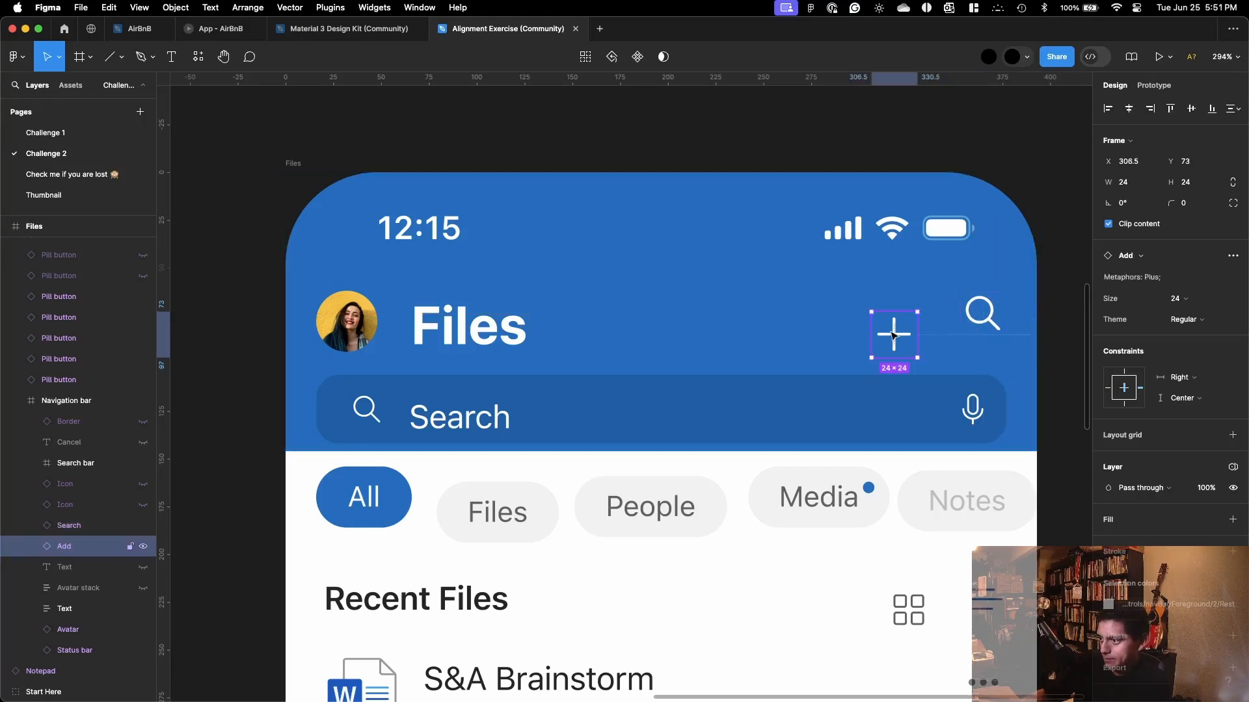
pyautogui.keyDown('shift'); pyautogui.click(986, 317); pyautogui.keyUp('shift')
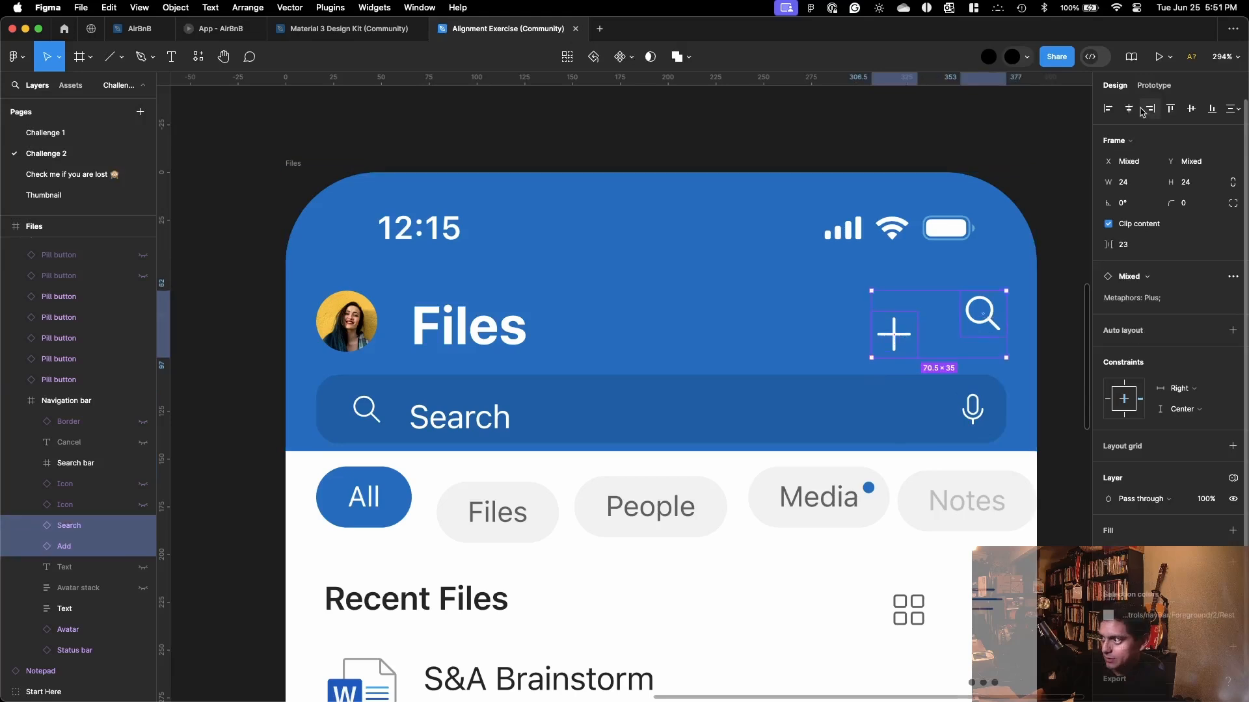
pyautogui.click(1191, 108)
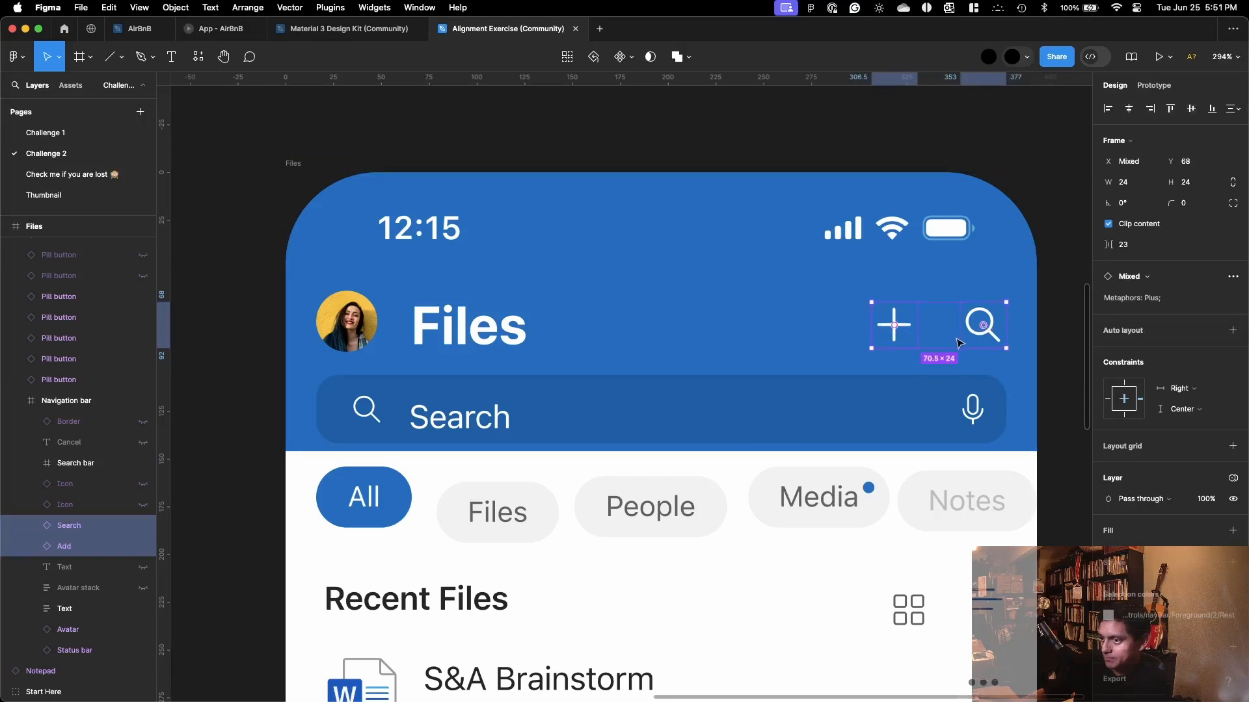
# Step: Align the Files title, add icon, search icon and profile avatar by their vertical centers
pyautogui.click(465, 335)
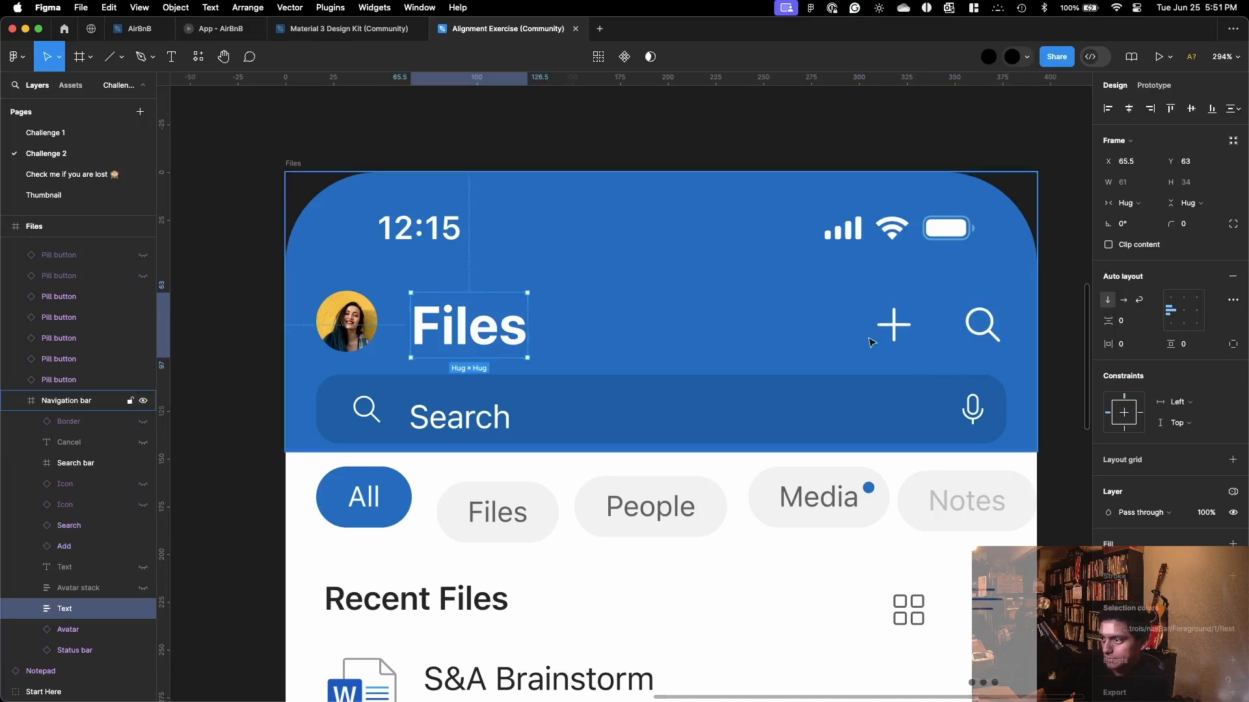
pyautogui.keyDown('shift'); pyautogui.click(892, 325); pyautogui.keyUp('shift')
pyautogui.keyDown('shift'); pyautogui.click(982, 324); pyautogui.keyUp('shift')
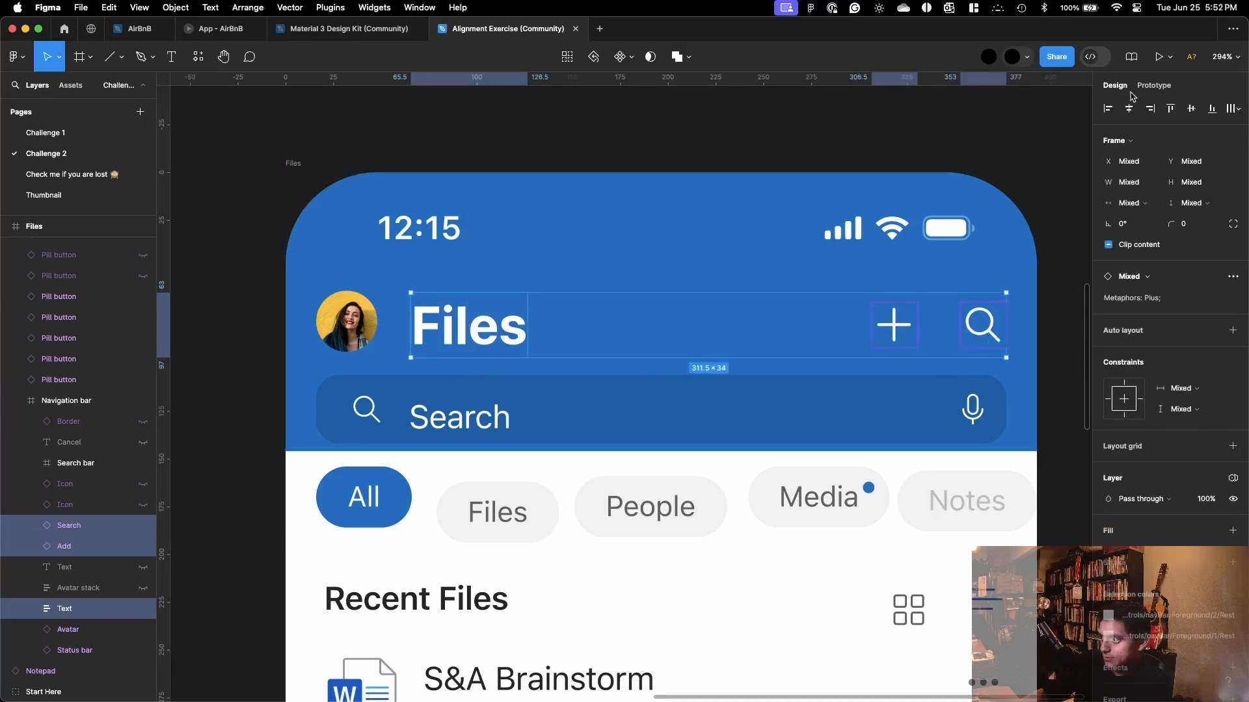
pyautogui.keyDown('shift'); pyautogui.click(351, 324); pyautogui.keyUp('shift')
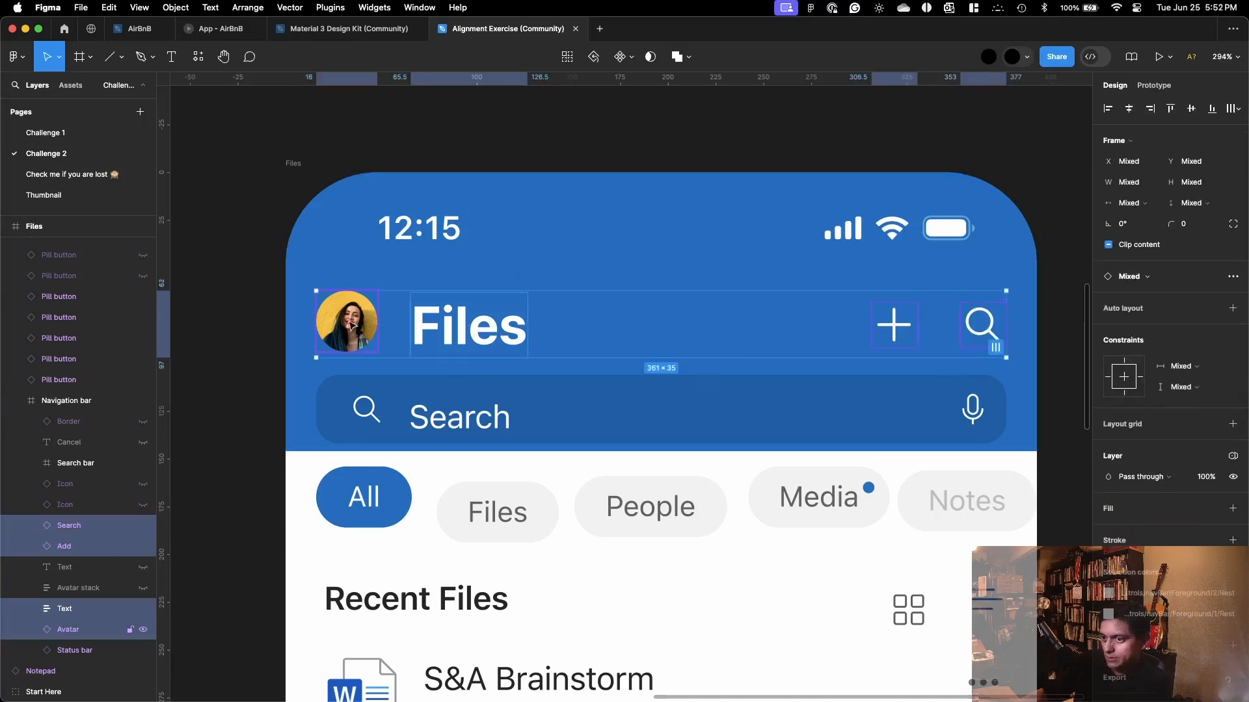
pyautogui.click(1194, 111)
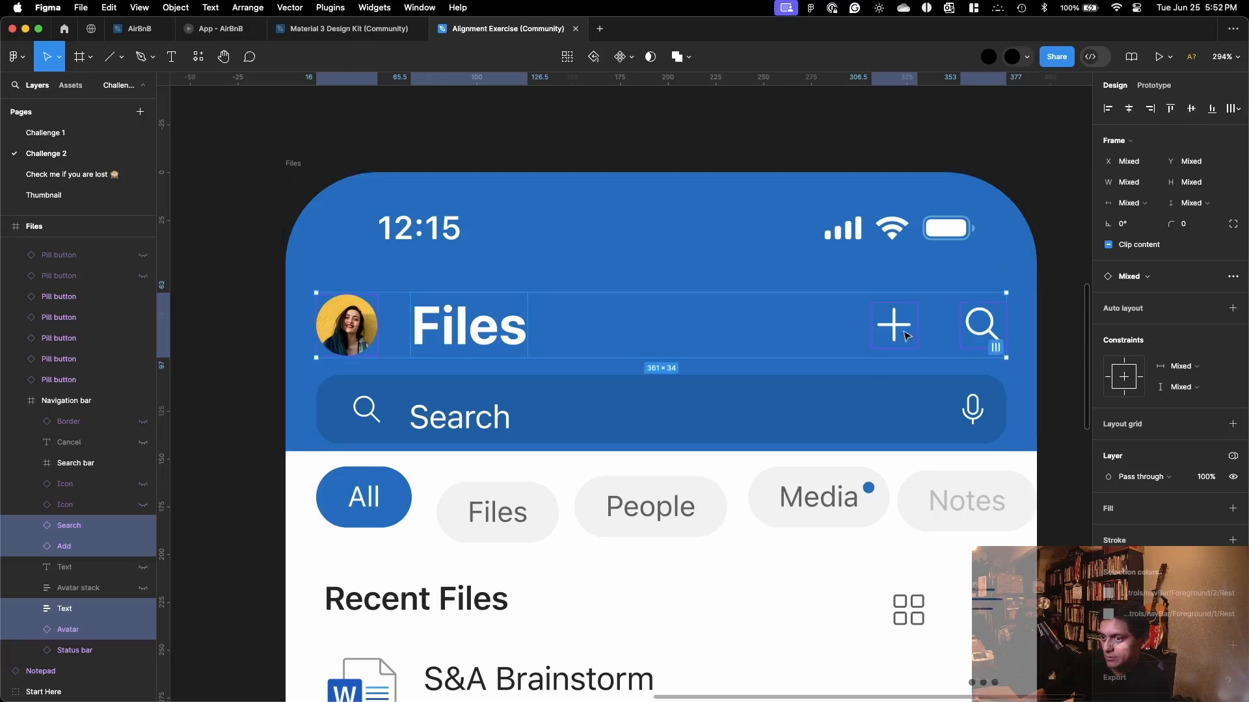
# Step: Move the search bar up 12 px within the navigation bar to enlarge the space beneath it
pyautogui.click(909, 419)
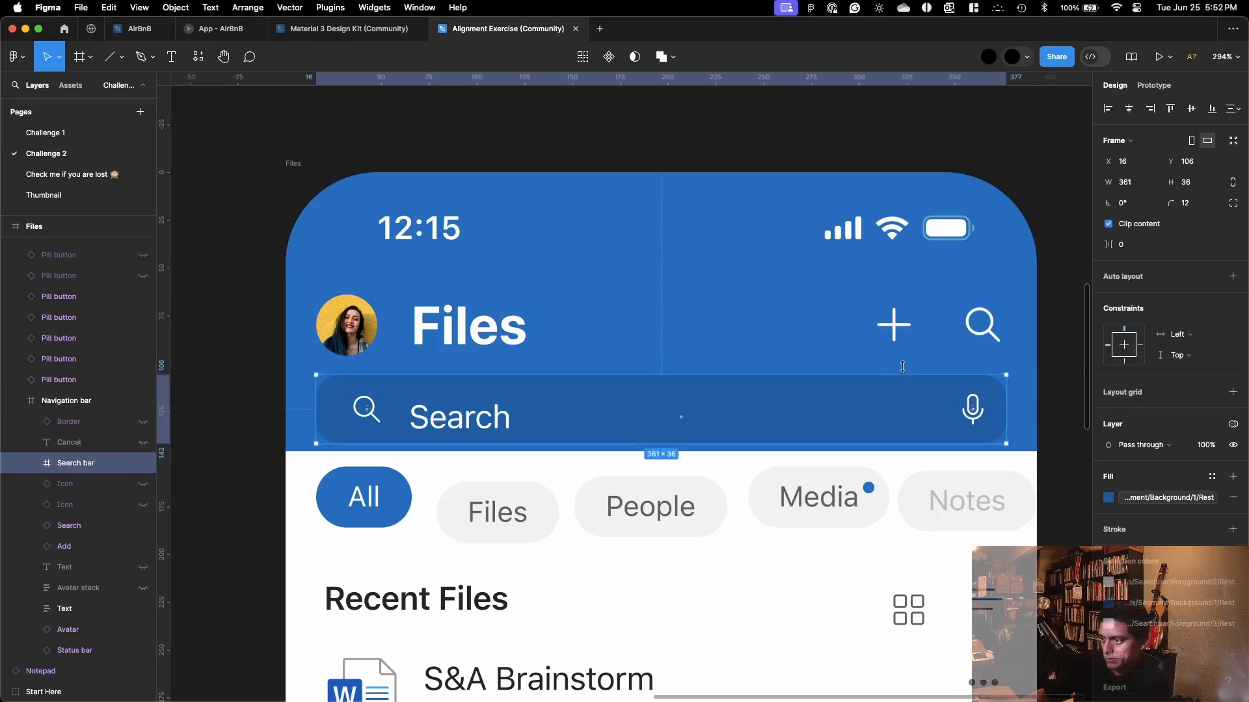
pyautogui.click(919, 335)
pyautogui.click(891, 398)
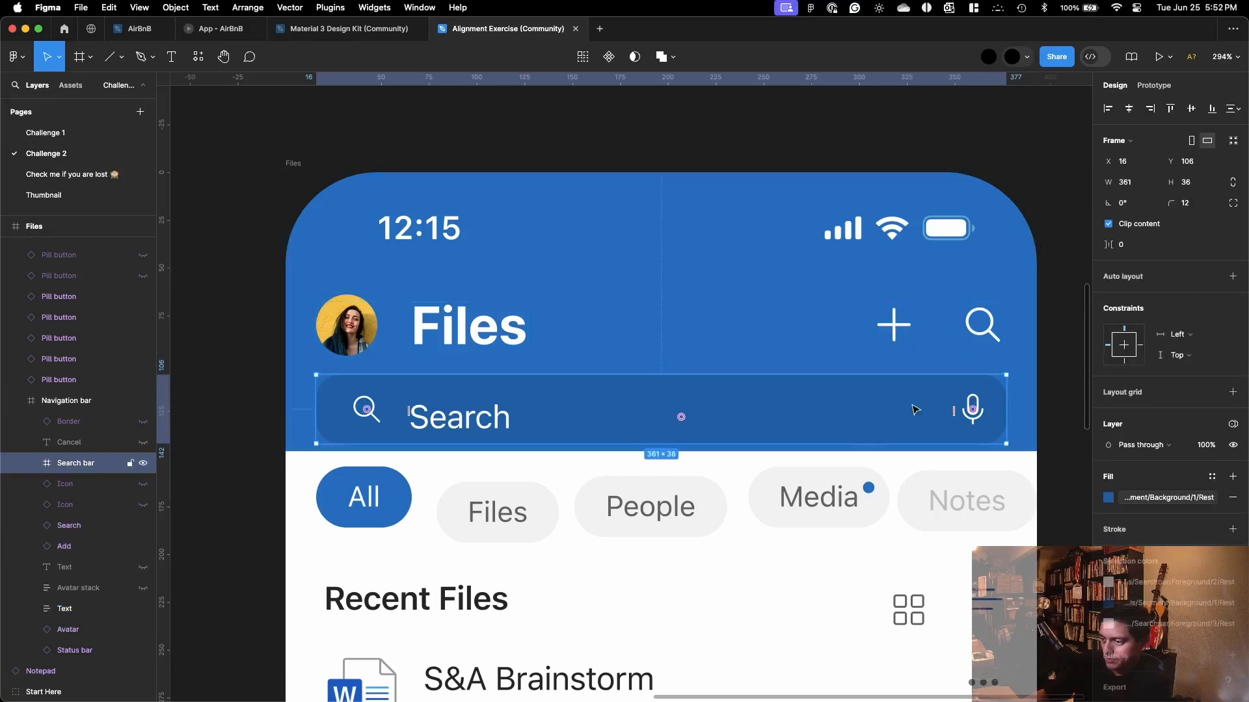
pyautogui.press('alt')
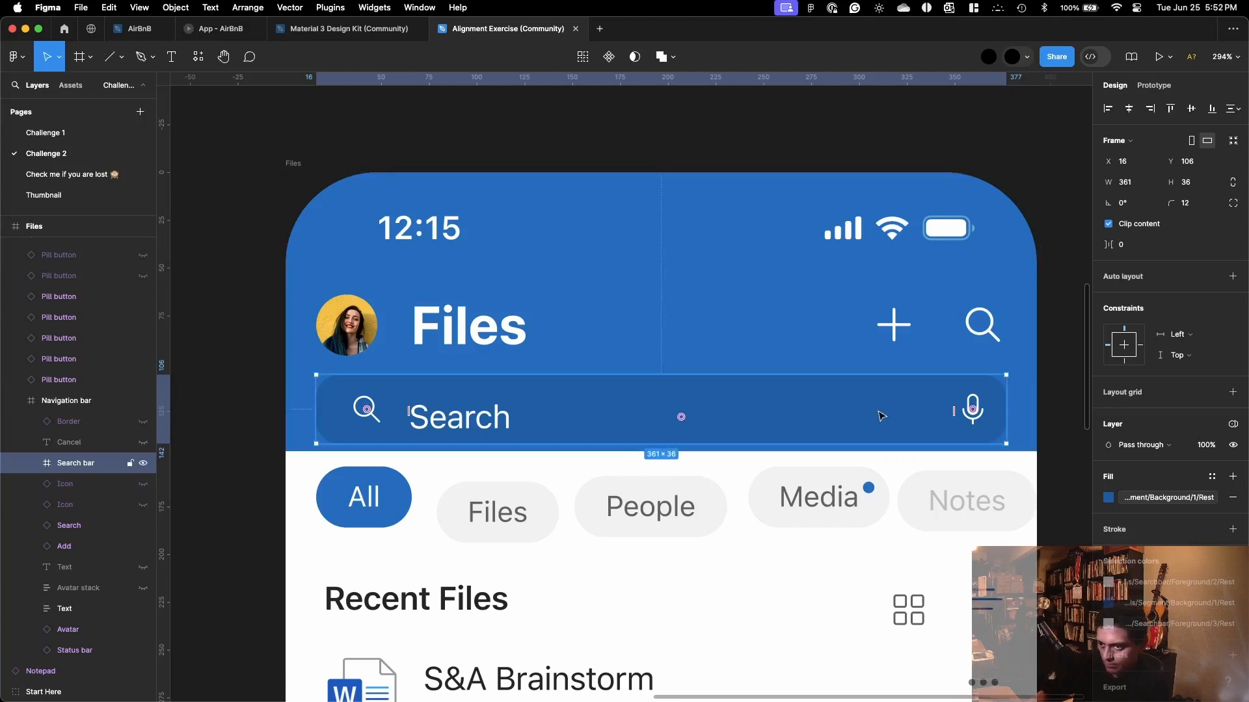
pyautogui.press('Up')
pyautogui.press('Up')
pyautogui.press('Up')
pyautogui.press('Up')
pyautogui.press('Up')
pyautogui.press('Up')
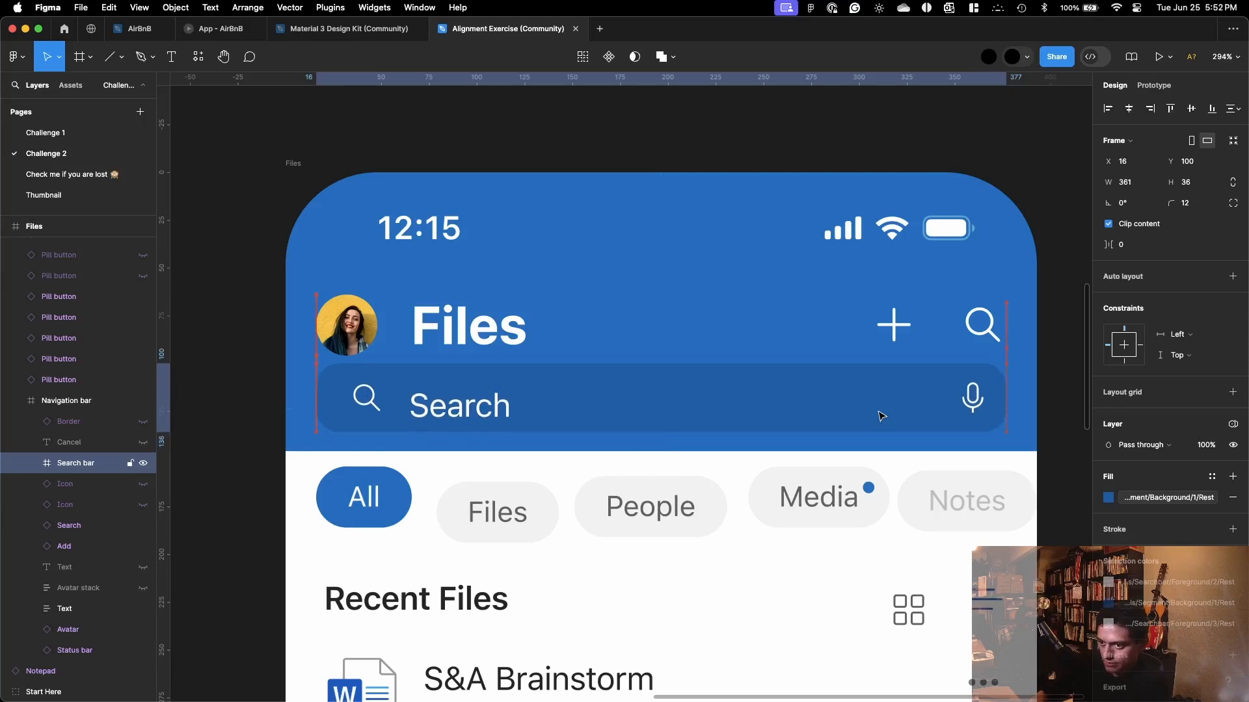
pyautogui.press('Up')
pyautogui.press('Up')
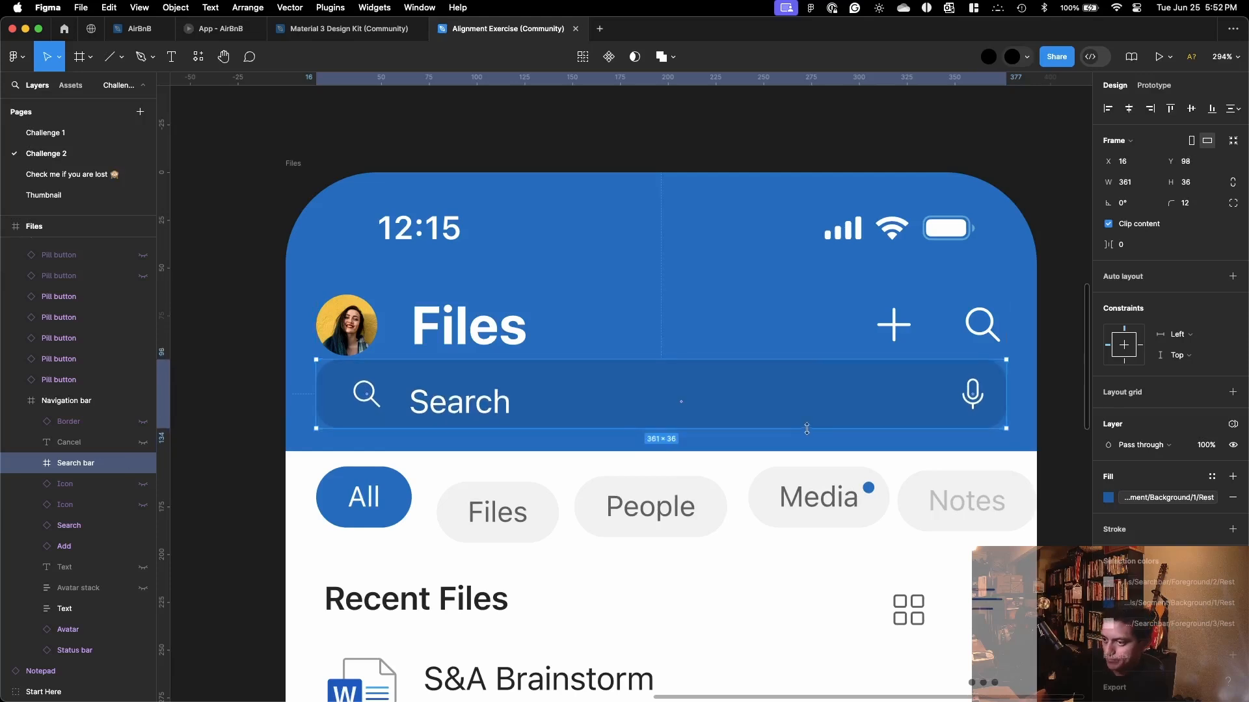
pyautogui.press('alt')
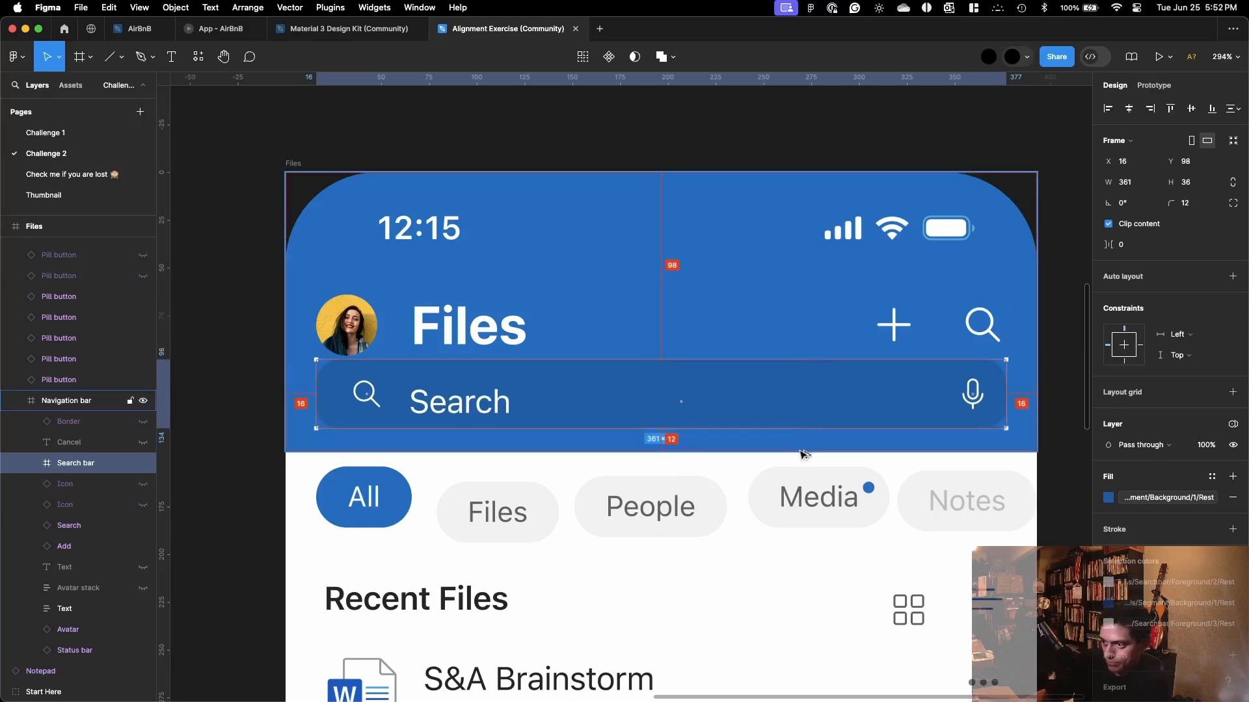
pyautogui.press('Up')
pyautogui.press('Up')
pyautogui.press('Up')
pyautogui.press('Up')
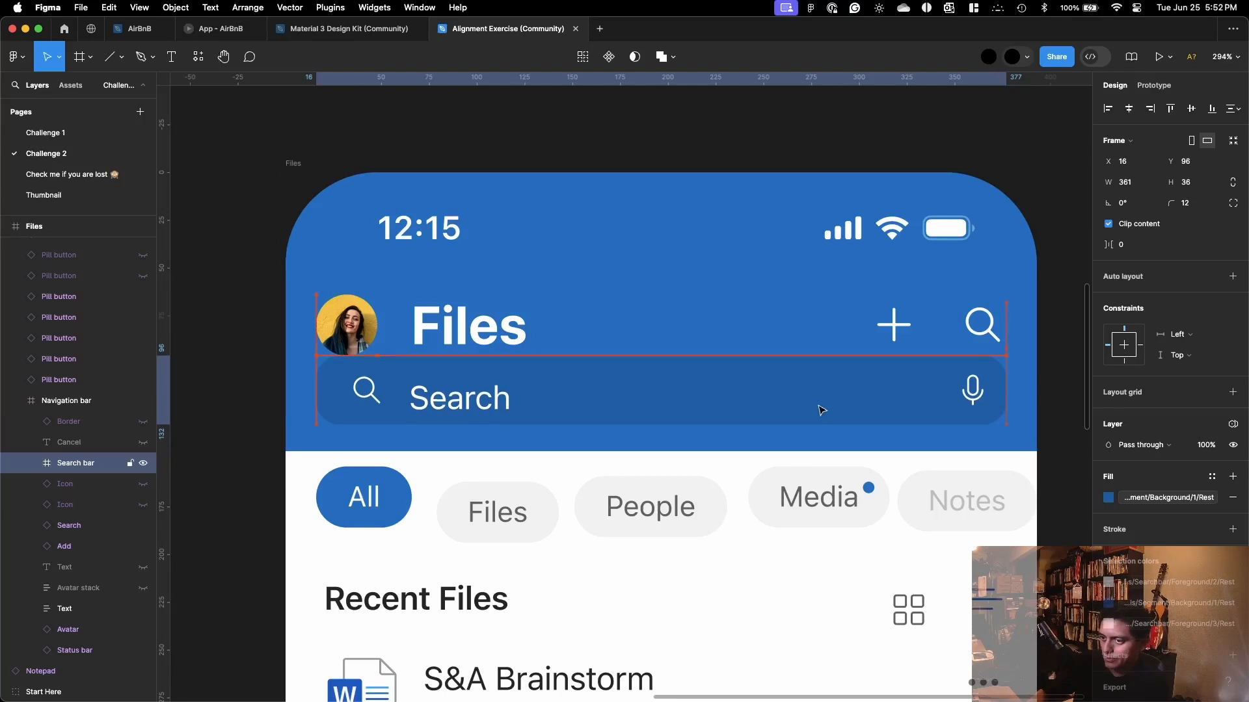
pyautogui.click(971, 324)
pyautogui.keyDown('shift'); pyautogui.click(894, 324); pyautogui.keyUp('shift')
pyautogui.keyDown('shift'); pyautogui.click(505, 330); pyautogui.keyUp('shift')
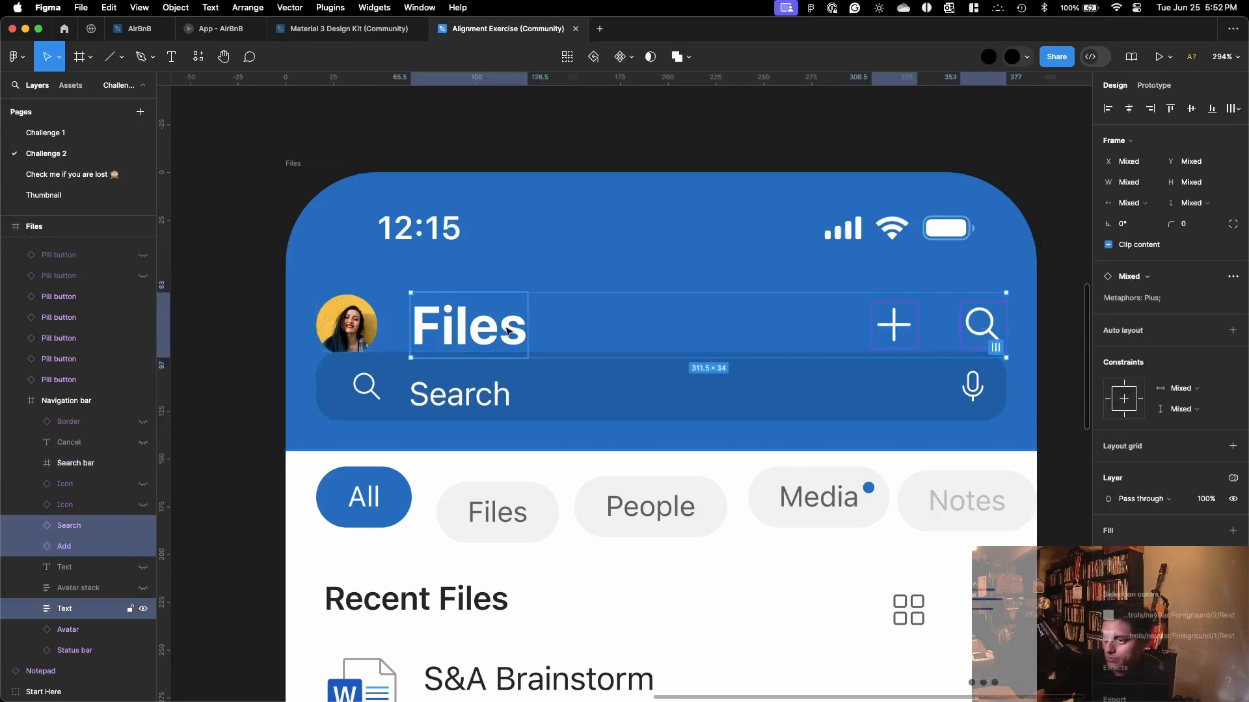
pyautogui.keyDown('shift'); pyautogui.click(297, 326); pyautogui.keyUp('shift')
pyautogui.keyDown('shift'); pyautogui.click(342, 326); pyautogui.keyUp('shift')
pyautogui.click(344, 329)
pyautogui.click(344, 328)
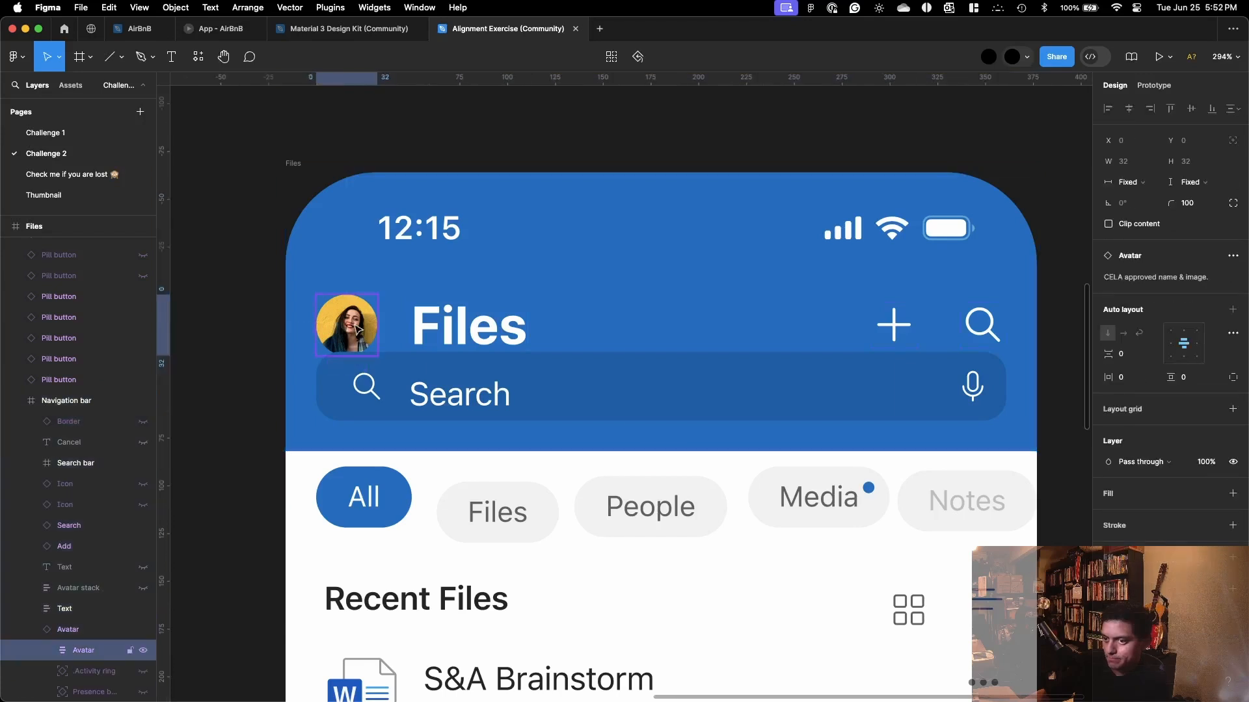
# Step: Move the profile avatar, Files title, add icon and search icon together up 9 px, to the status bar's lower edge
pyautogui.keyDown('shift'); pyautogui.click(468, 325); pyautogui.keyUp('shift')
pyautogui.keyDown('shift'); pyautogui.click(894, 324); pyautogui.keyUp('shift')
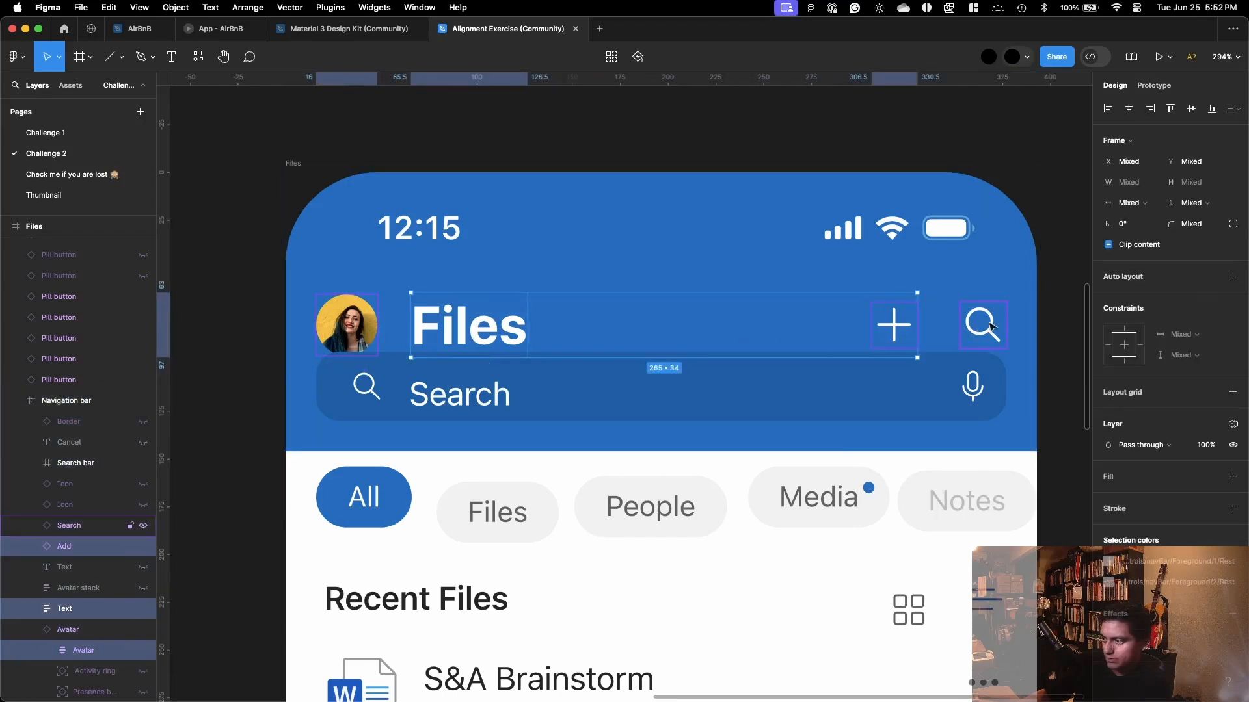
pyautogui.keyDown('shift'); pyautogui.click(982, 325); pyautogui.keyUp('shift')
pyautogui.press('Up')
pyautogui.press('Up')
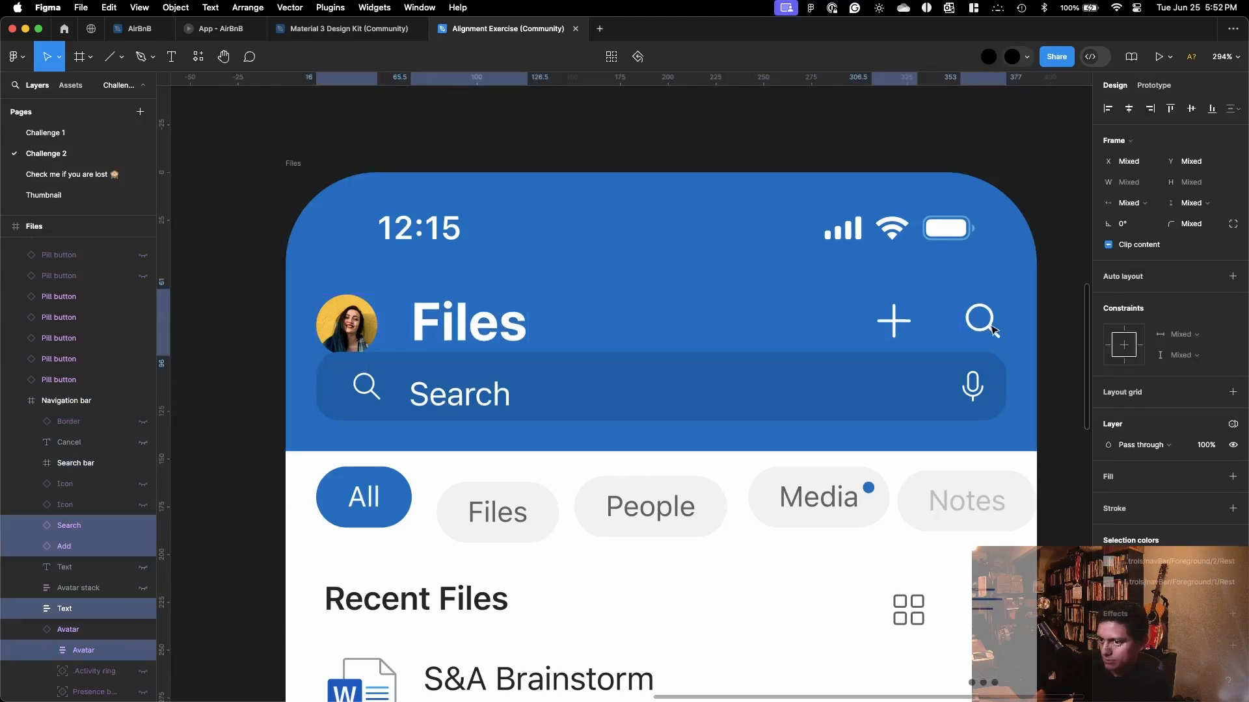
pyautogui.press('Down')
pyautogui.press('Down')
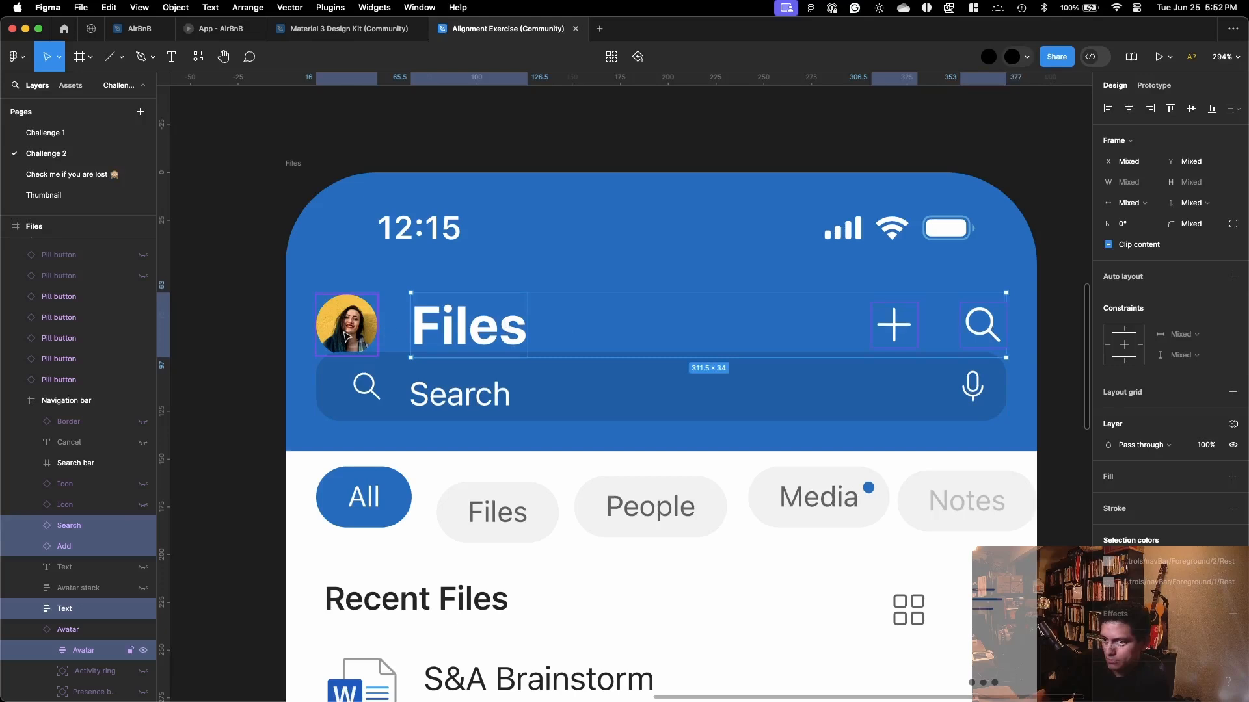
pyautogui.keyDown('shift'); pyautogui.click(349, 332); pyautogui.keyUp('shift')
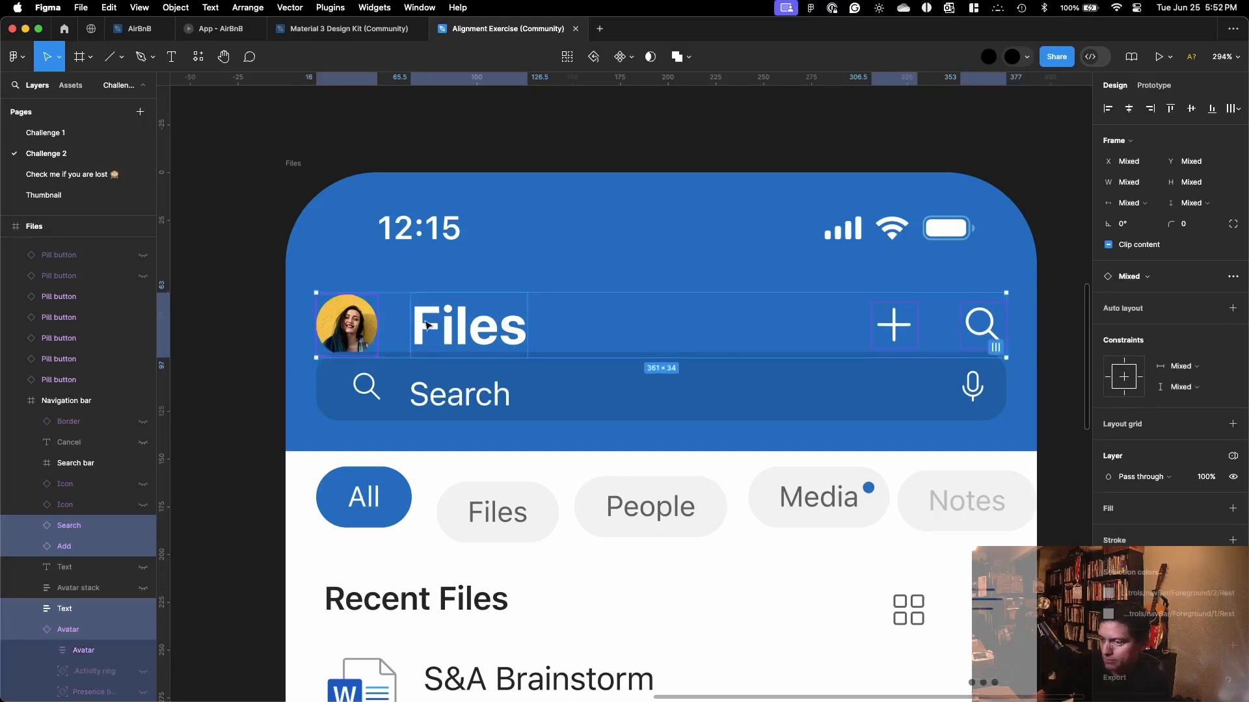
pyautogui.press('Up')
pyautogui.press('Up')
pyautogui.press('Up')
pyautogui.press('Up')
pyautogui.press('Up')
pyautogui.press('Up')
pyautogui.press('Up')
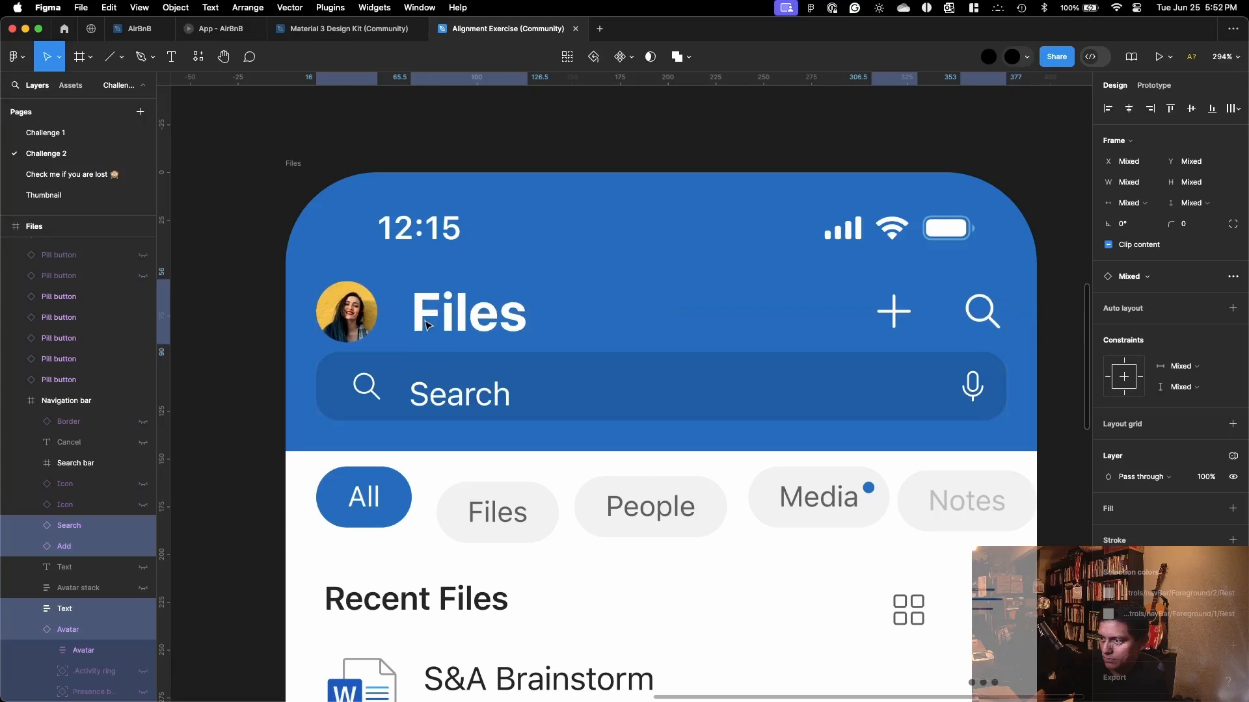
pyautogui.press('Up')
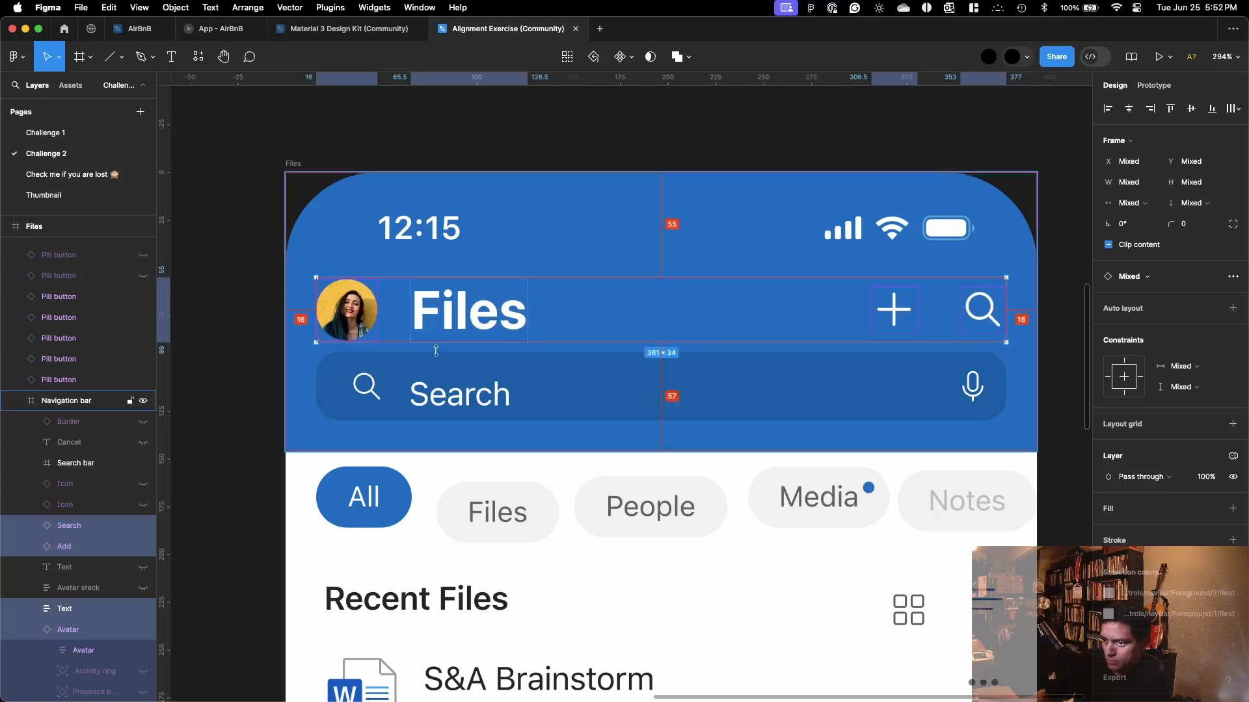
pyautogui.press('Up')
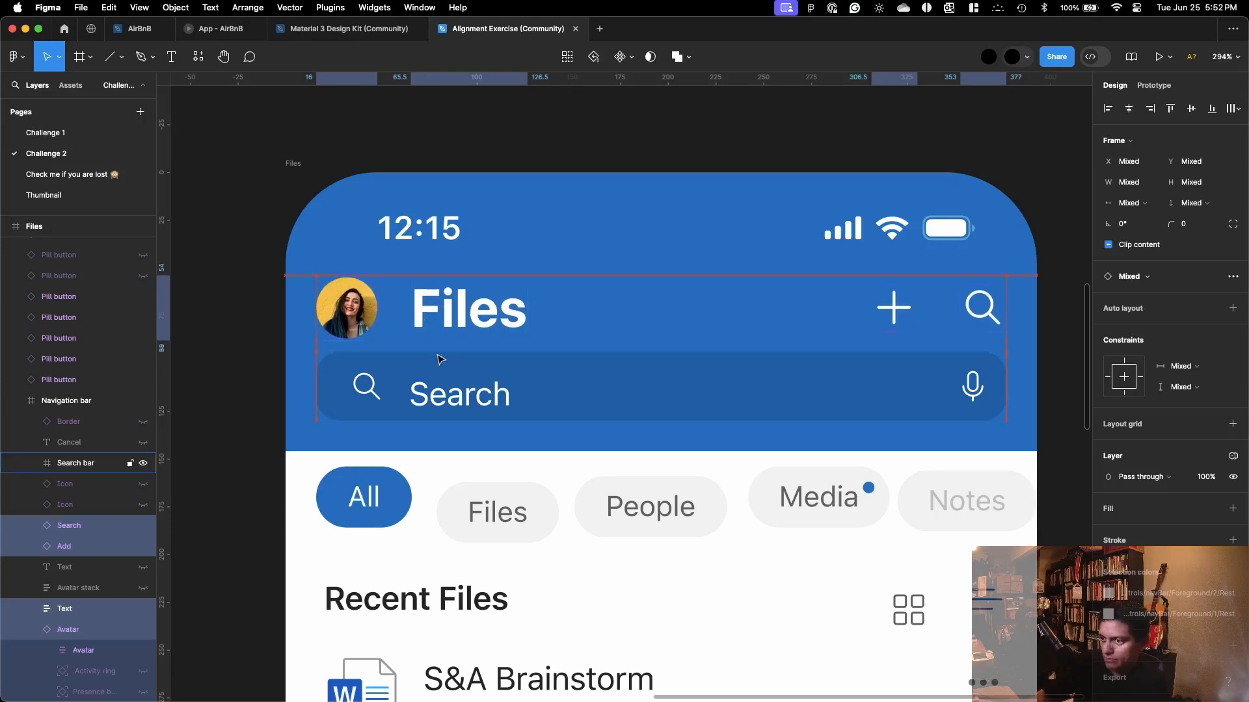
# Step: Nudge the avatar, Files title, and add and search icons up together to sit 8 px above the search bar
pyautogui.press('Up')
pyautogui.press('Up')
pyautogui.press('Up')
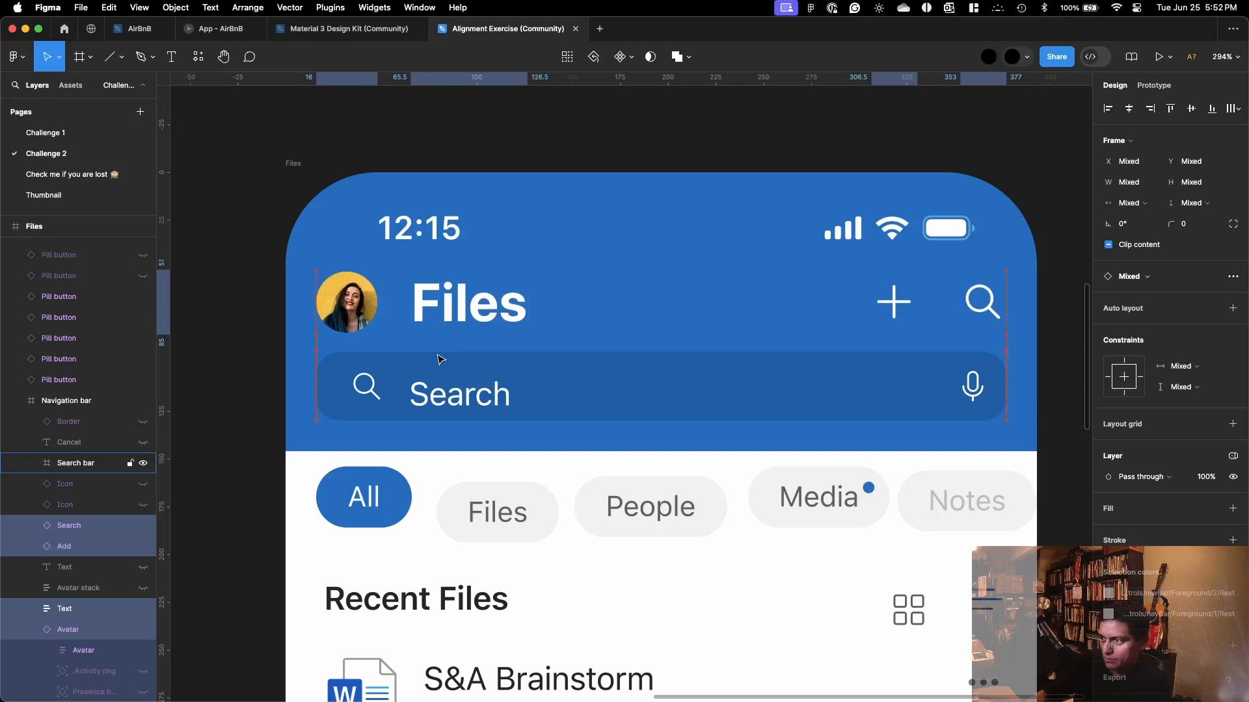
pyautogui.press('alt')
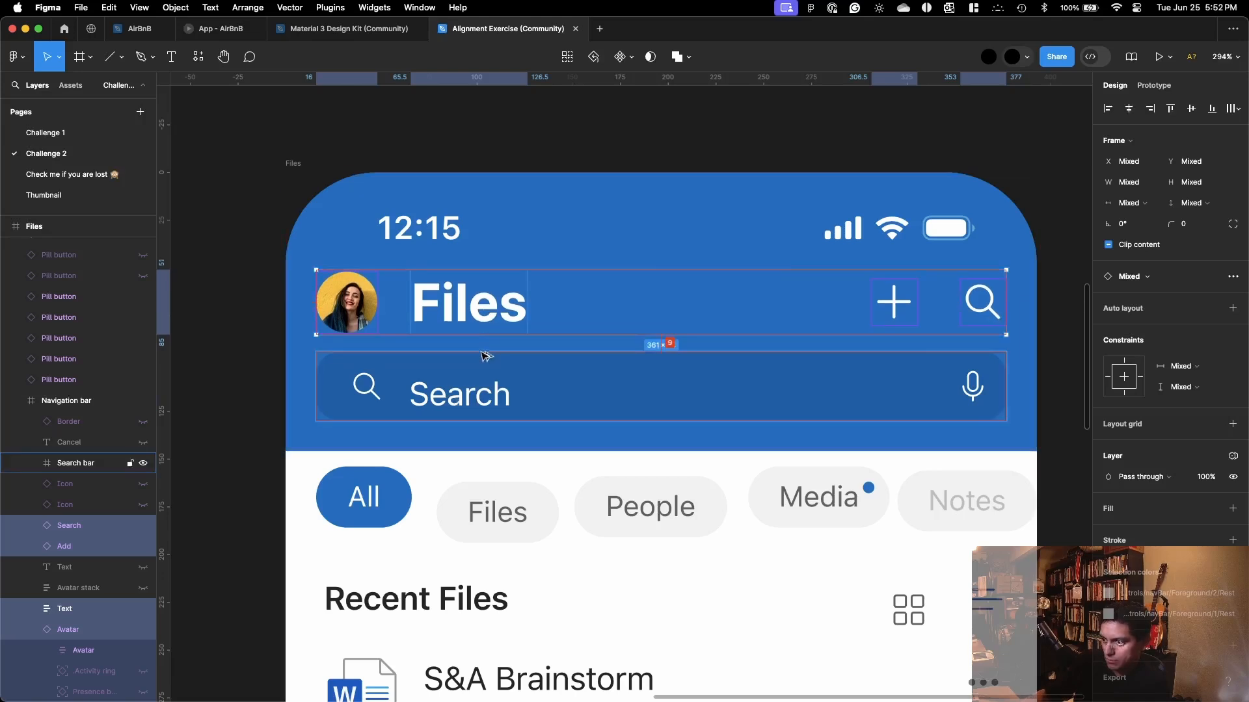
pyautogui.press('Down')
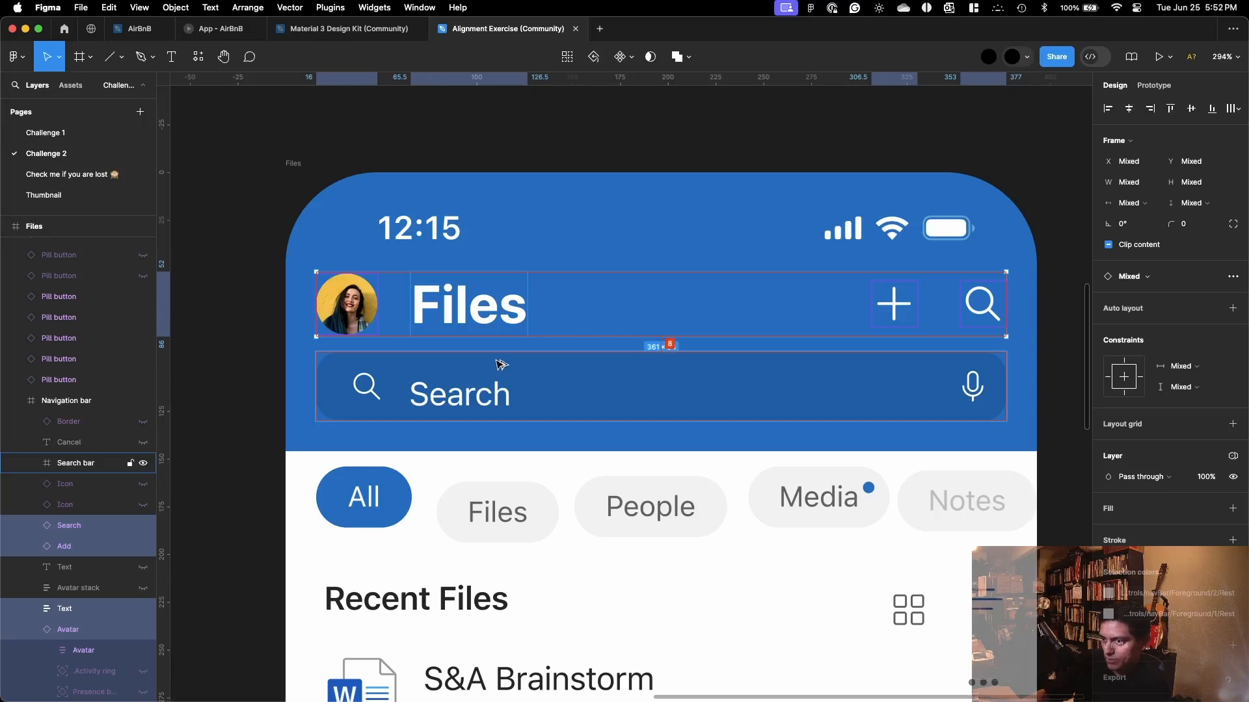
pyautogui.click(740, 116)
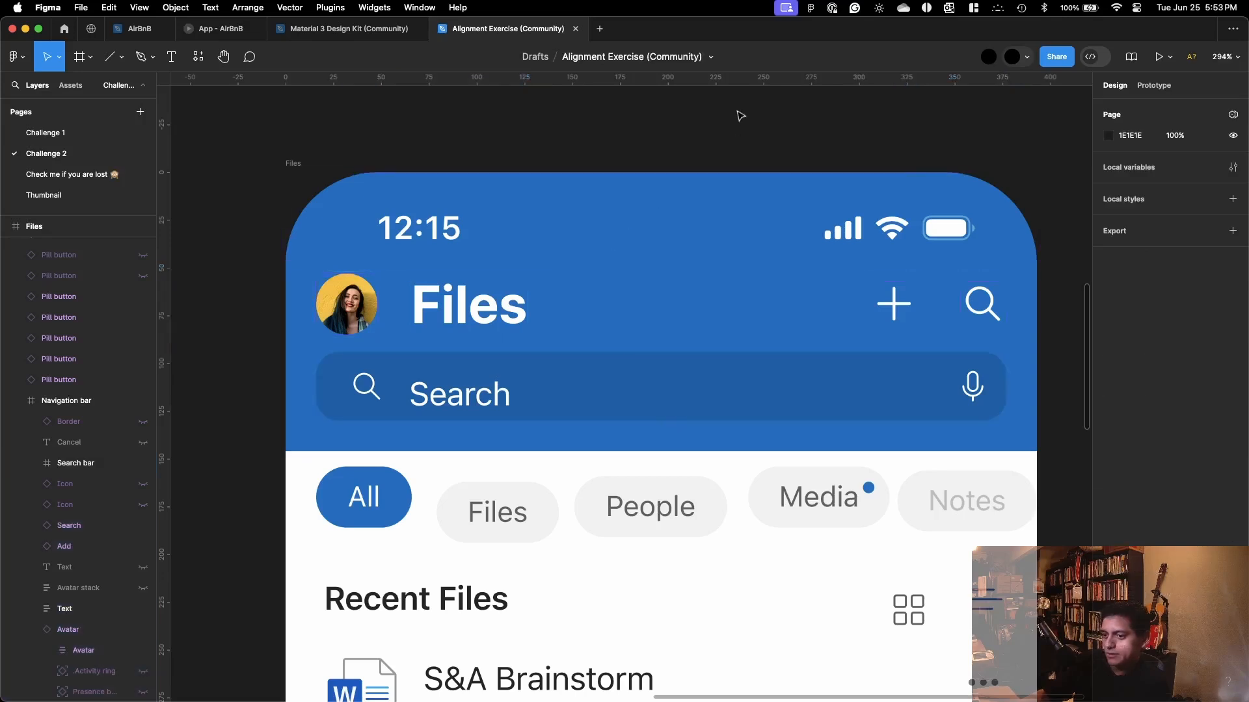
# Step: Switch to Firefox and watch the YouTube alignment tutorial's part on positioning the search bar
pyautogui.scroll(-5, 749, 125)
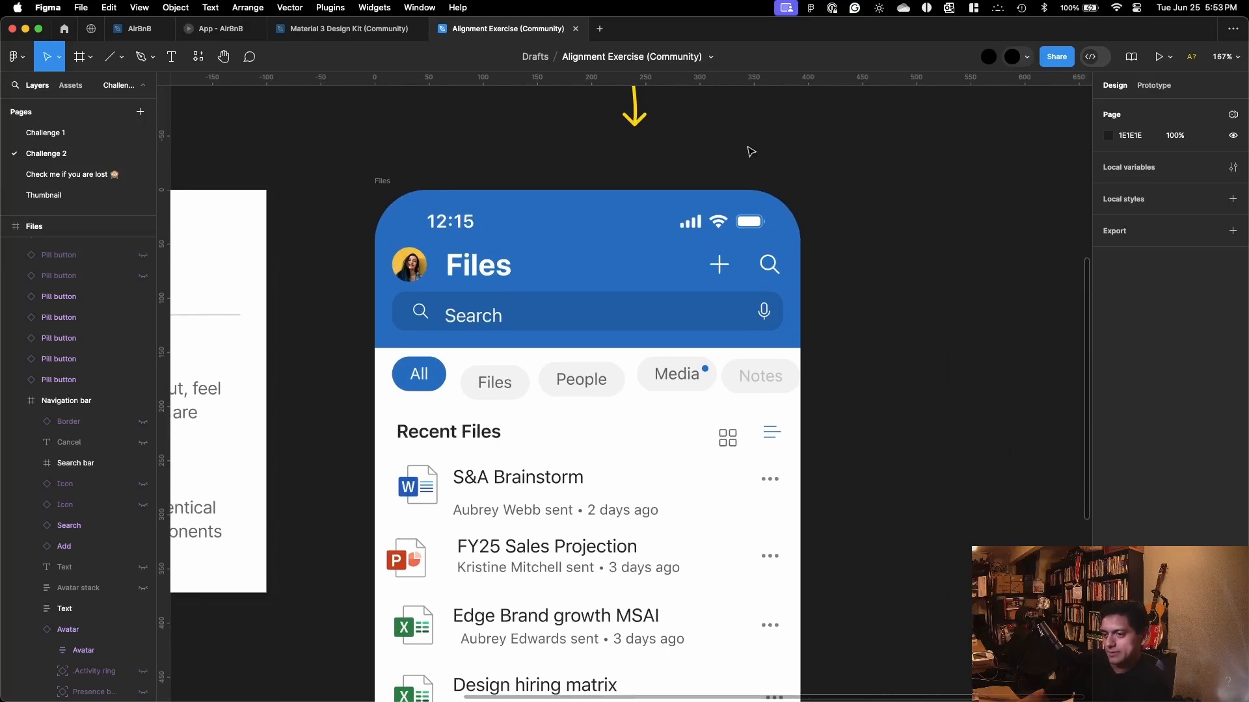
pyautogui.hotkey('ctrl', 'Up')
pyautogui.click(990, 210)
pyautogui.click(990, 210)
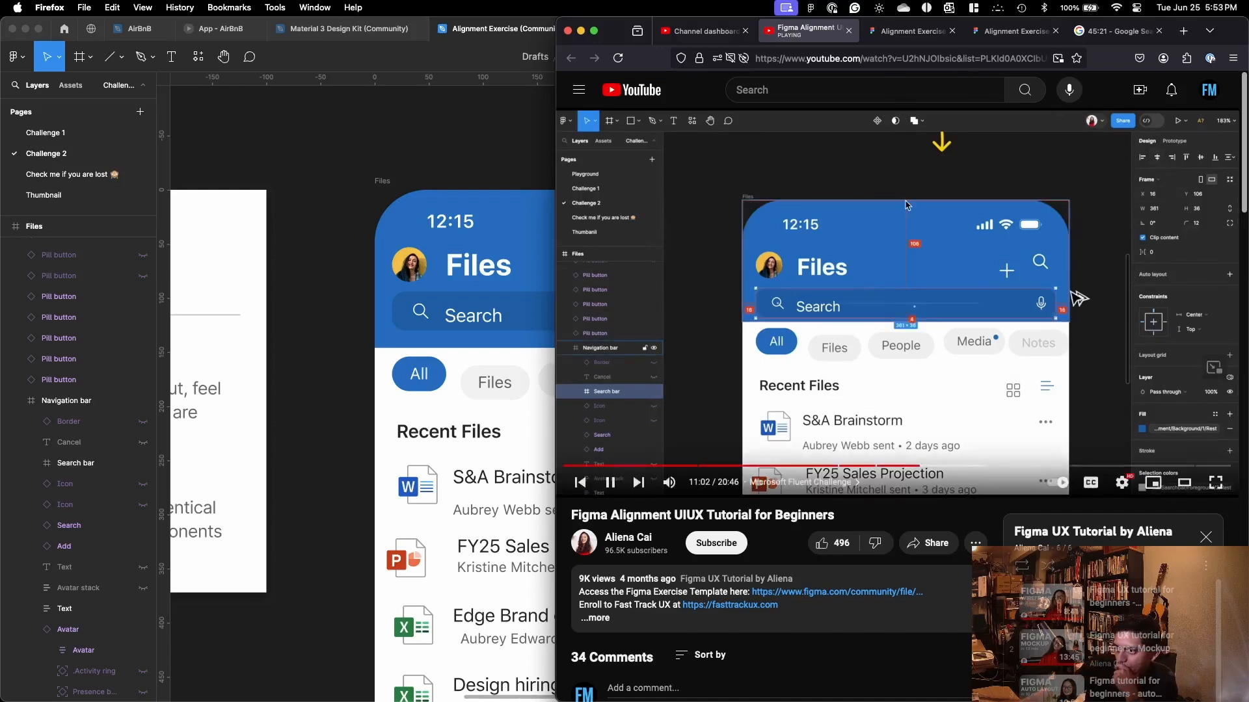
pyautogui.click(1076, 314)
# Step: Switch to Figma and center the search bar horizontally within the navigation bar
pyautogui.press('super+Tab')
pyautogui.doubleClick(639, 325)
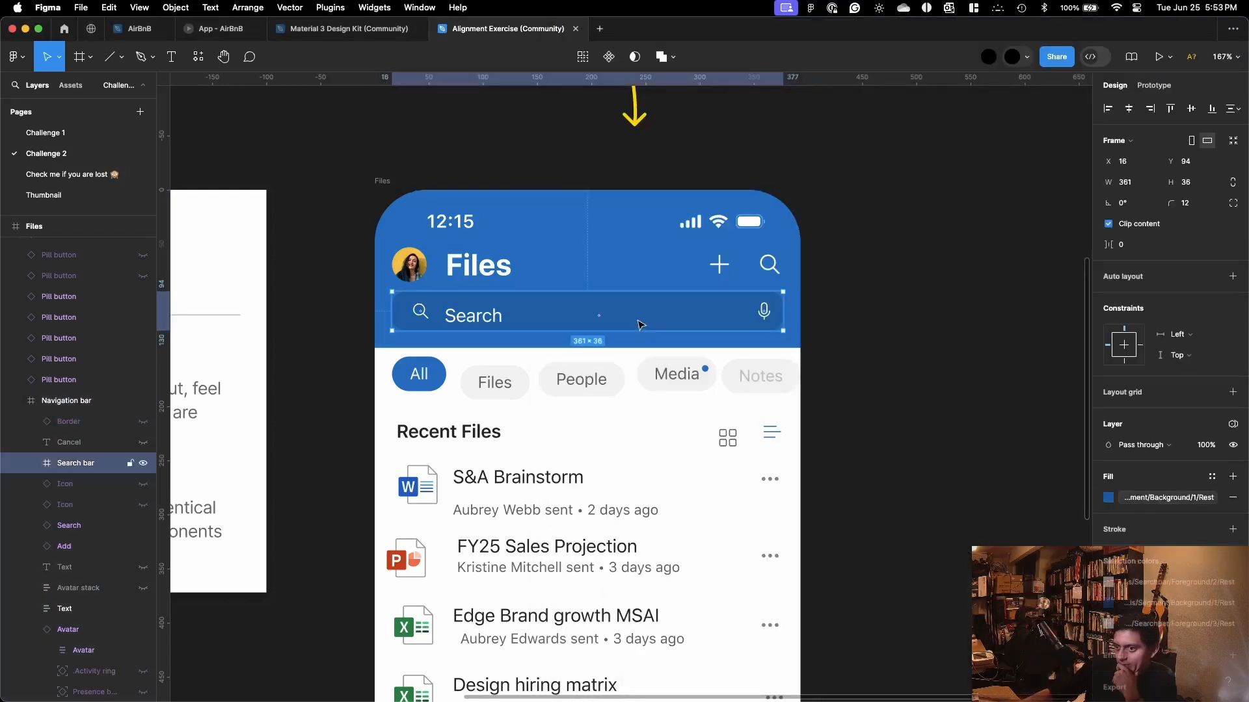
pyautogui.click(1130, 109)
pyautogui.click(960, 295)
# Step: Switch to Firefox and watch how the tutorial adjusts the search bar's Y position with a calculation
pyautogui.hotkey('ctrl', 'Up')
pyautogui.click(1031, 232)
pyautogui.click(1078, 310)
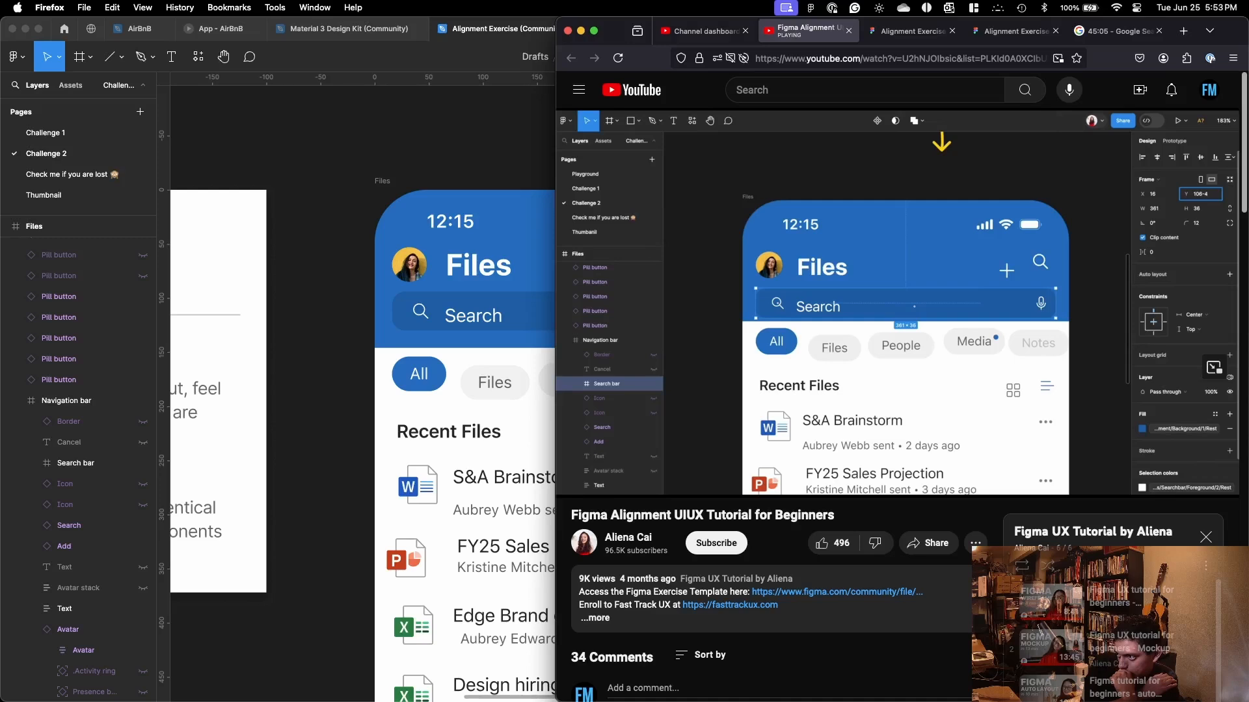
pyautogui.click(999, 191)
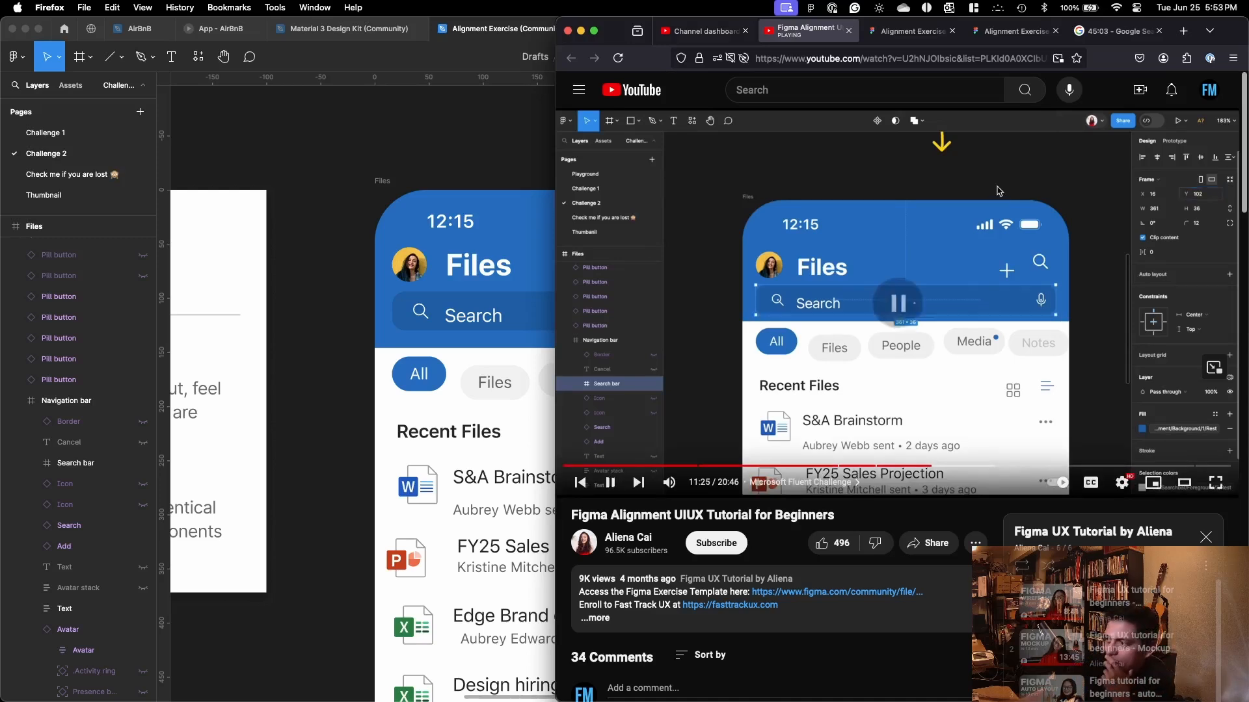
# Step: Switch to Obsidian and add the note line "Can fix alignment by putting in math" below the margin notes
pyautogui.hotkey('ctrl', 'Up')
pyautogui.click(235, 529)
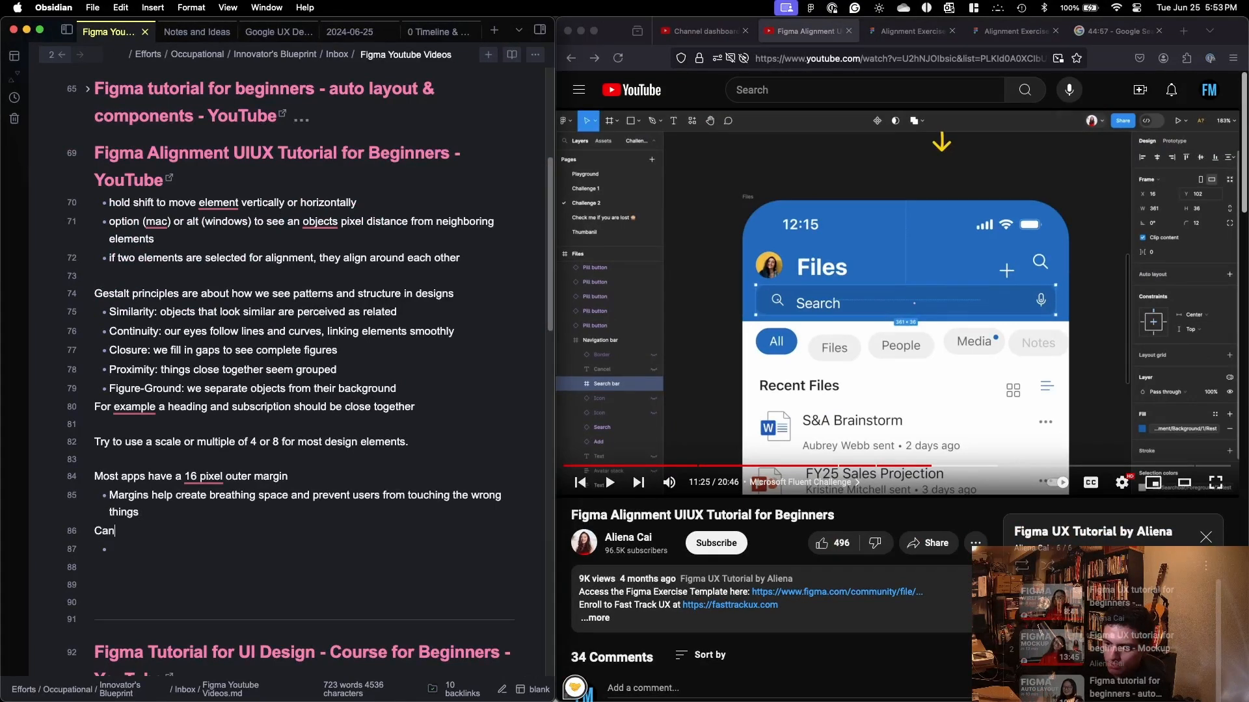
pyautogui.write('Can fix alignment by putting in math')
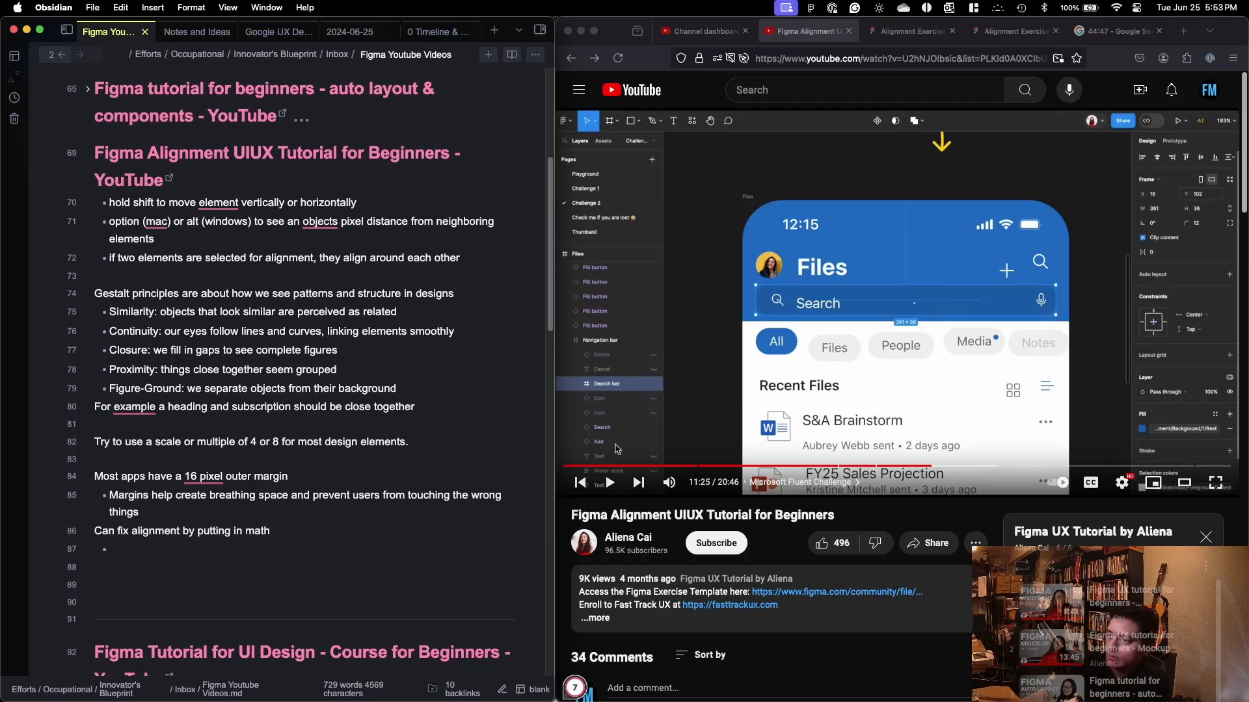
# Step: Switch to Figma and move the search bar down by adding 4 to its Y position, giving 98
pyautogui.hotkey('ctrl', 'Up')
pyautogui.click(613, 302)
pyautogui.click(616, 309)
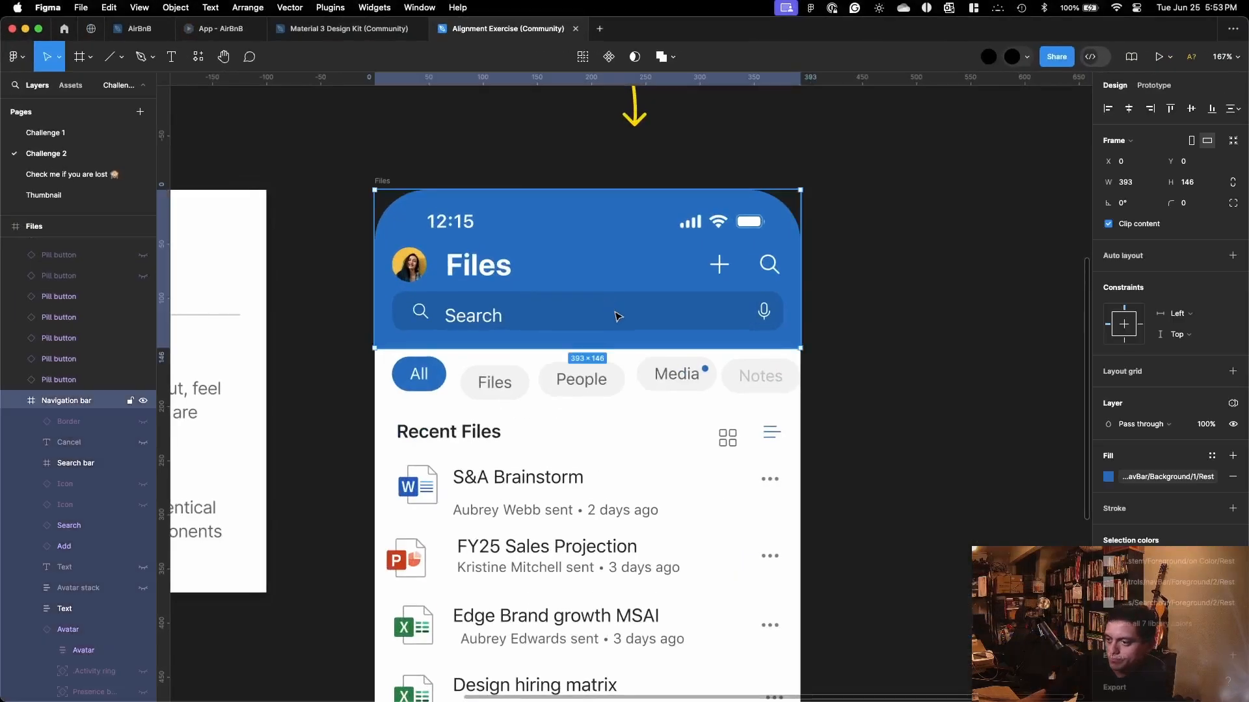
pyautogui.click(612, 314)
pyautogui.click(1195, 167)
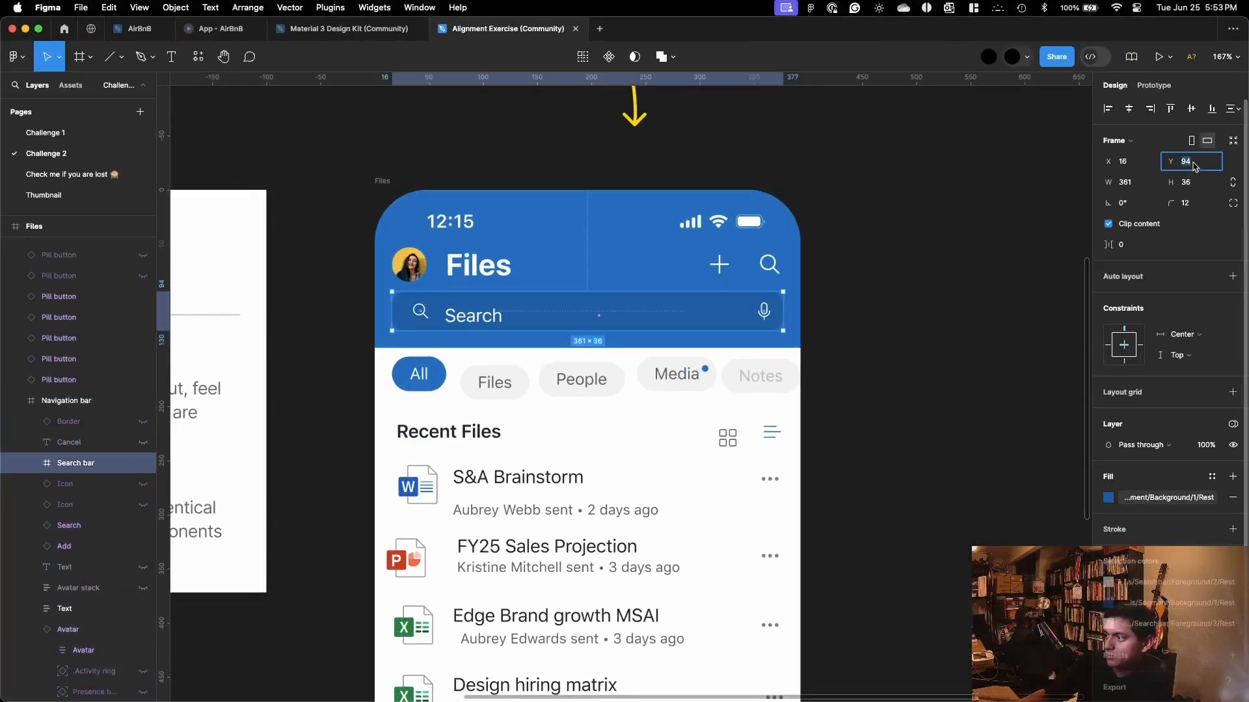
pyautogui.write('+')
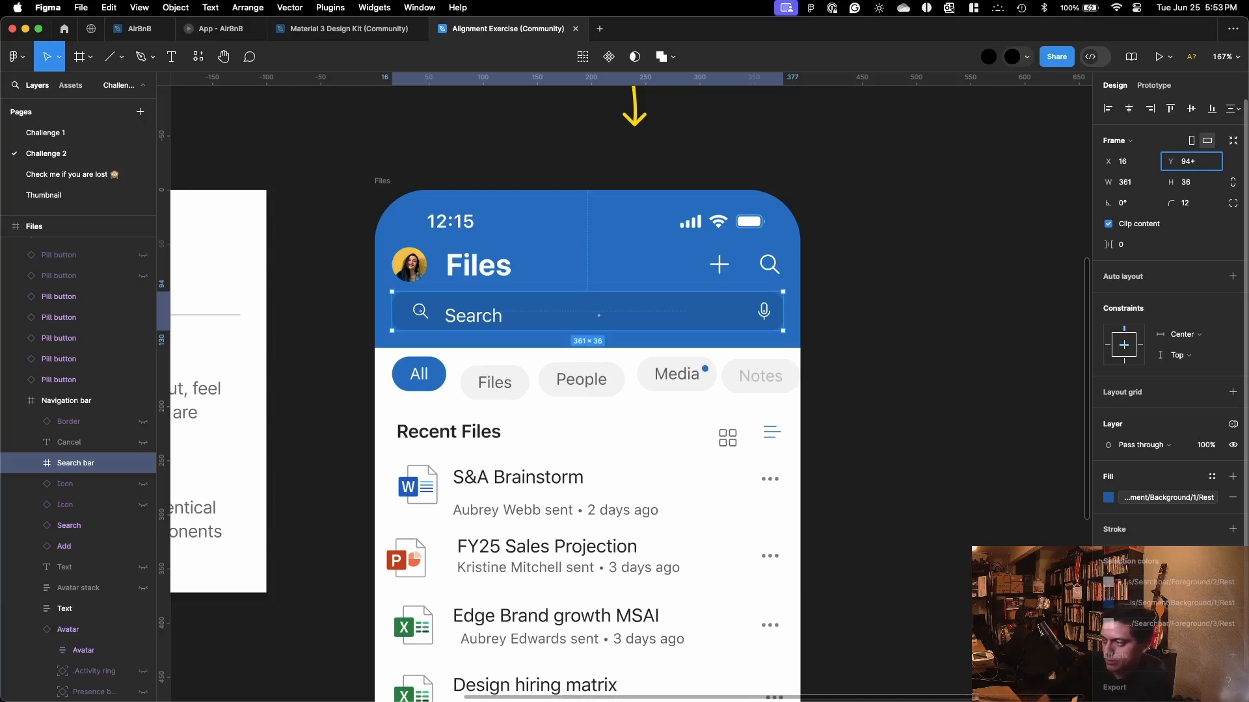
pyautogui.write('4')
pyautogui.press('Return')
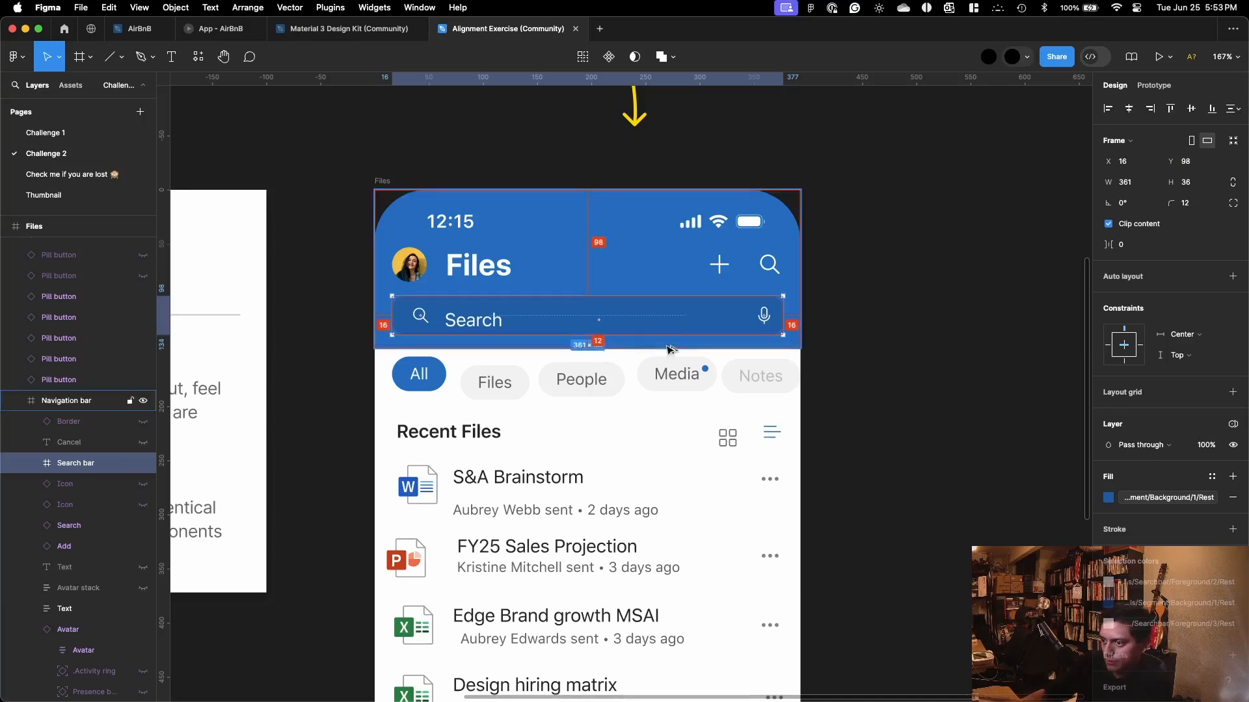
# Step: Switch to Firefox and replay the tutorial's navigation bar section, reviewing how the search bar's Y position is set
pyautogui.hotkey('ctrl', 'Up')
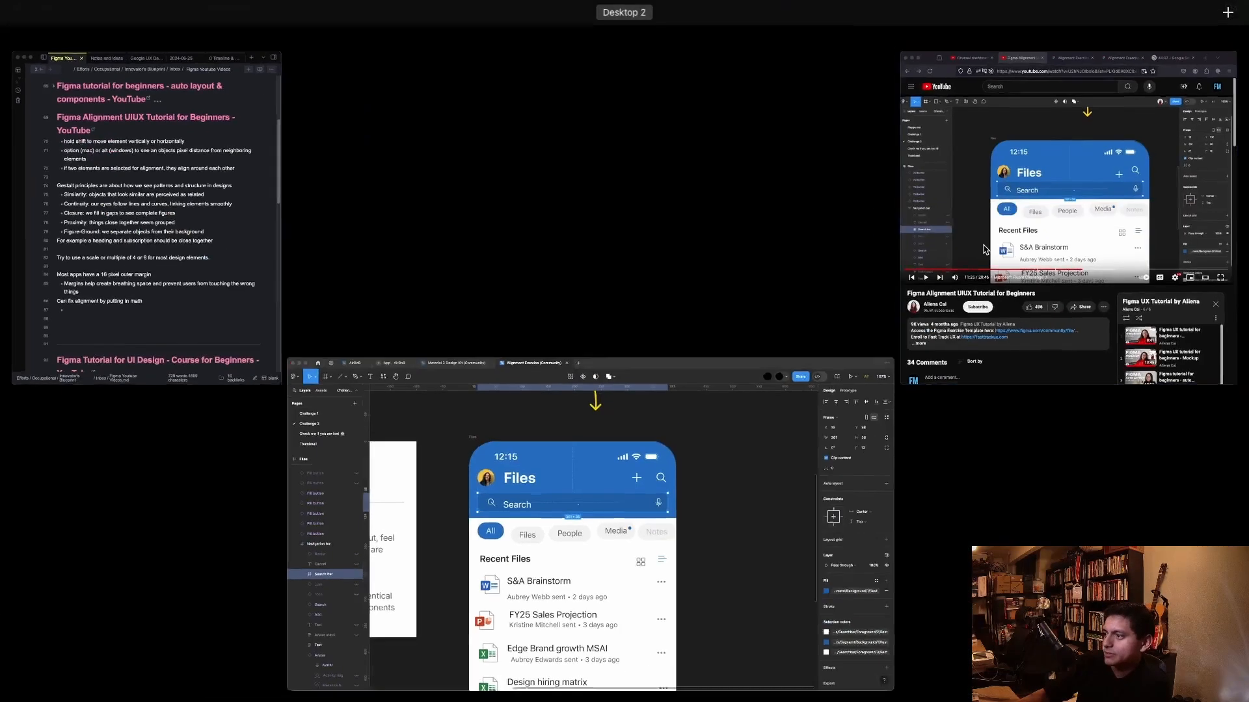
pyautogui.click(985, 251)
pyautogui.press('space')
pyautogui.press('Left')
pyautogui.press('Left')
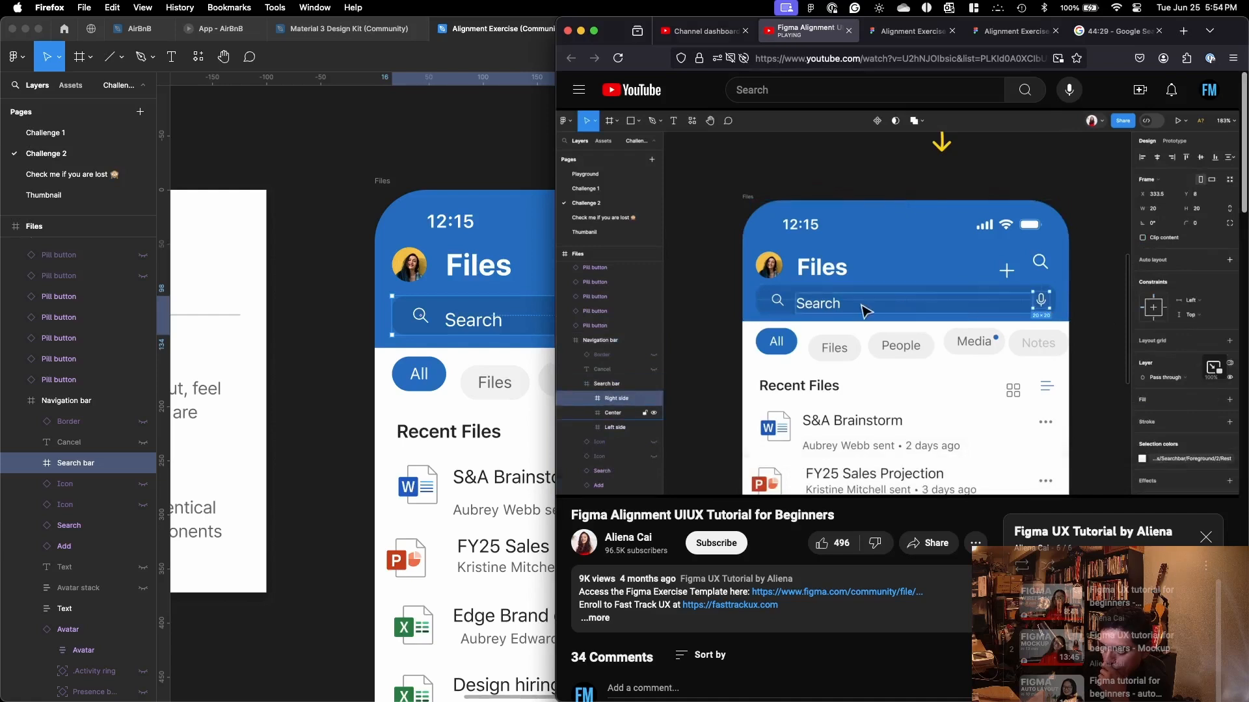
pyautogui.press('Left')
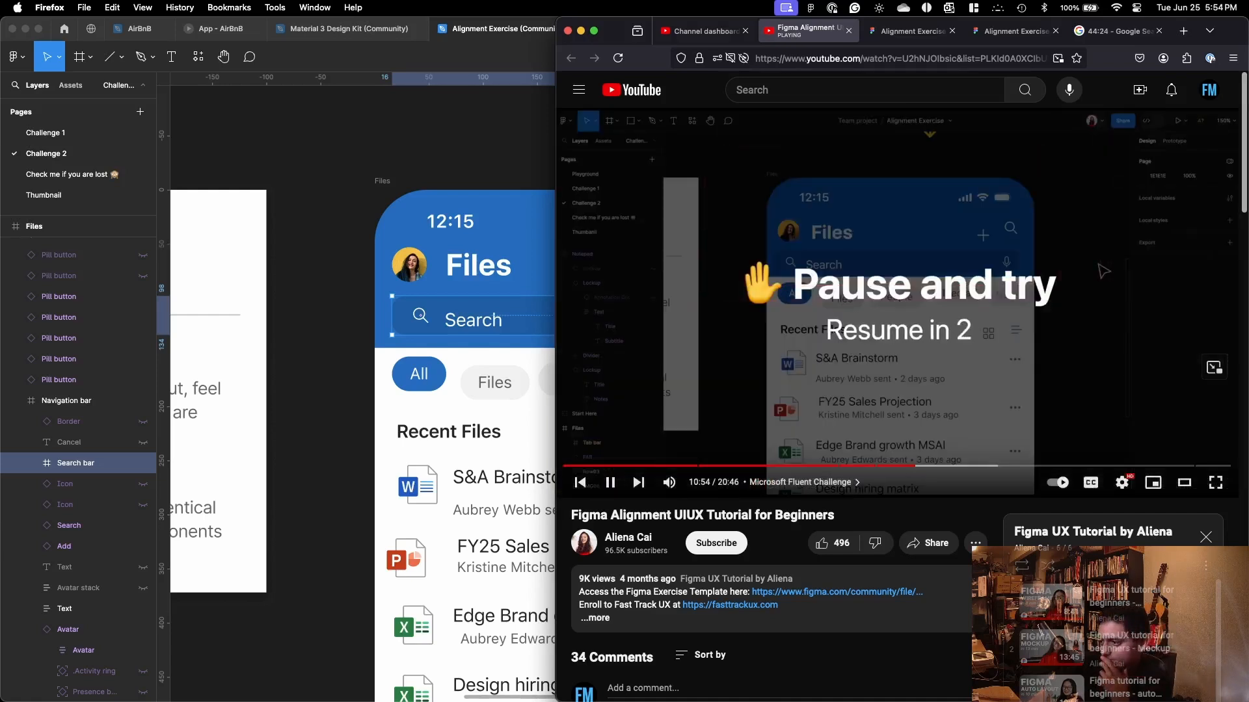
pyautogui.press('Left')
pyautogui.press('Left')
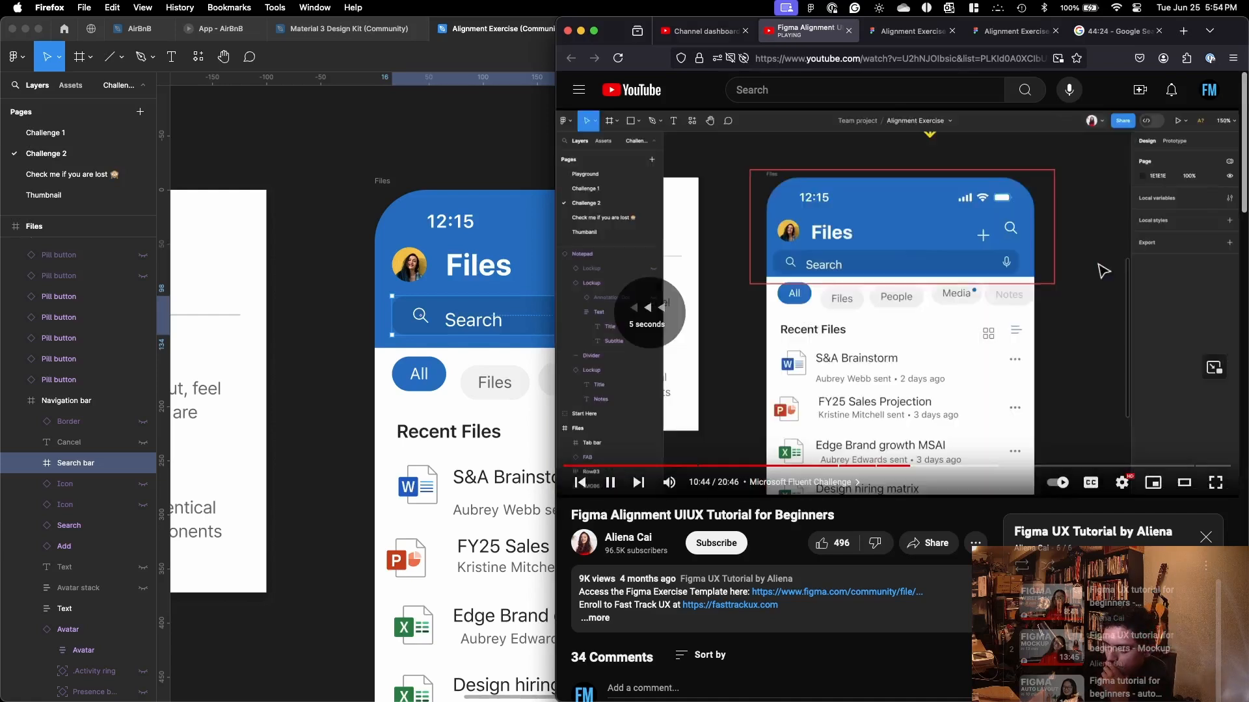
pyautogui.press('Right')
pyautogui.press('Right')
pyautogui.press('Right')
pyautogui.press('Right')
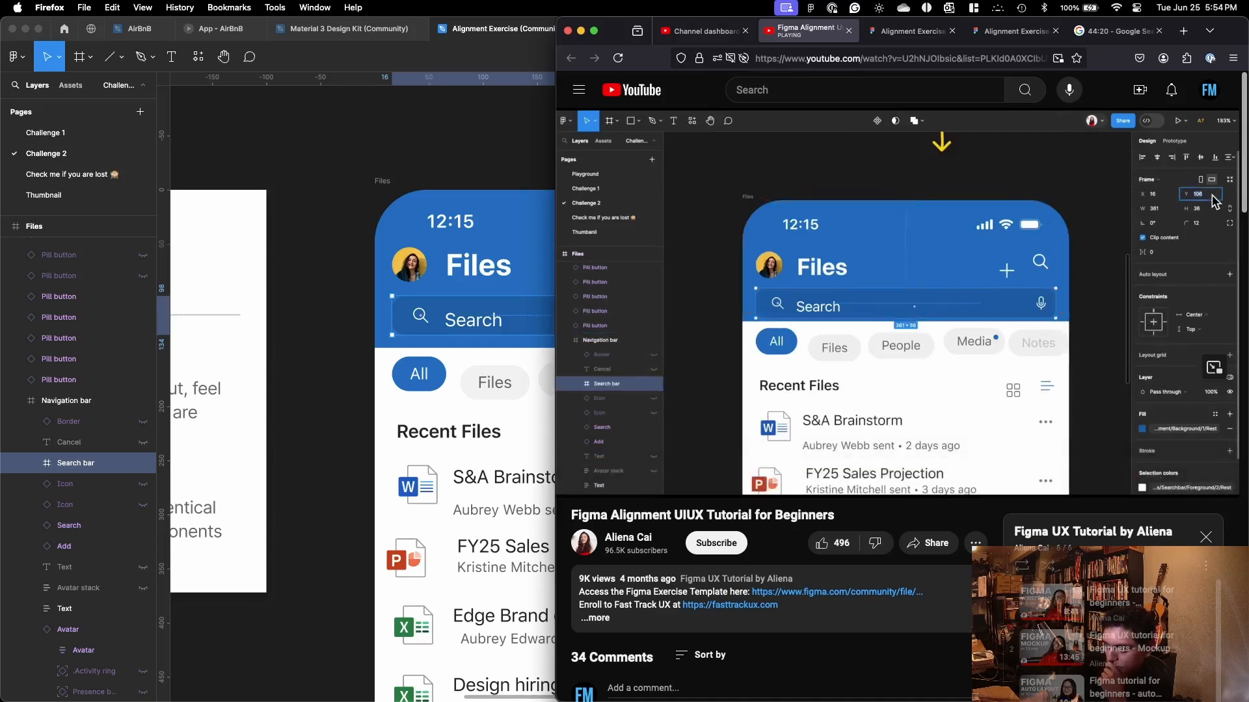
pyautogui.click(886, 265)
# Step: Switch to Figma and add 4 to the search bar's Y position, giving 102
pyautogui.click(552, 319)
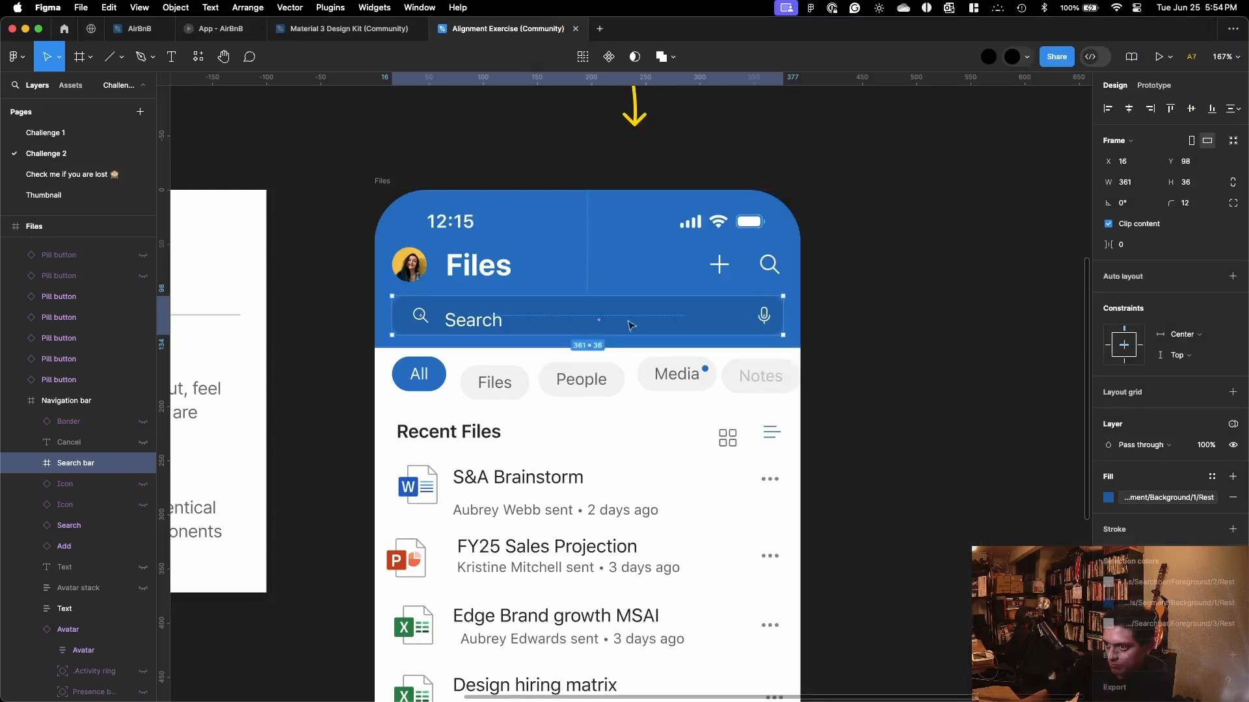
pyautogui.click(1199, 163)
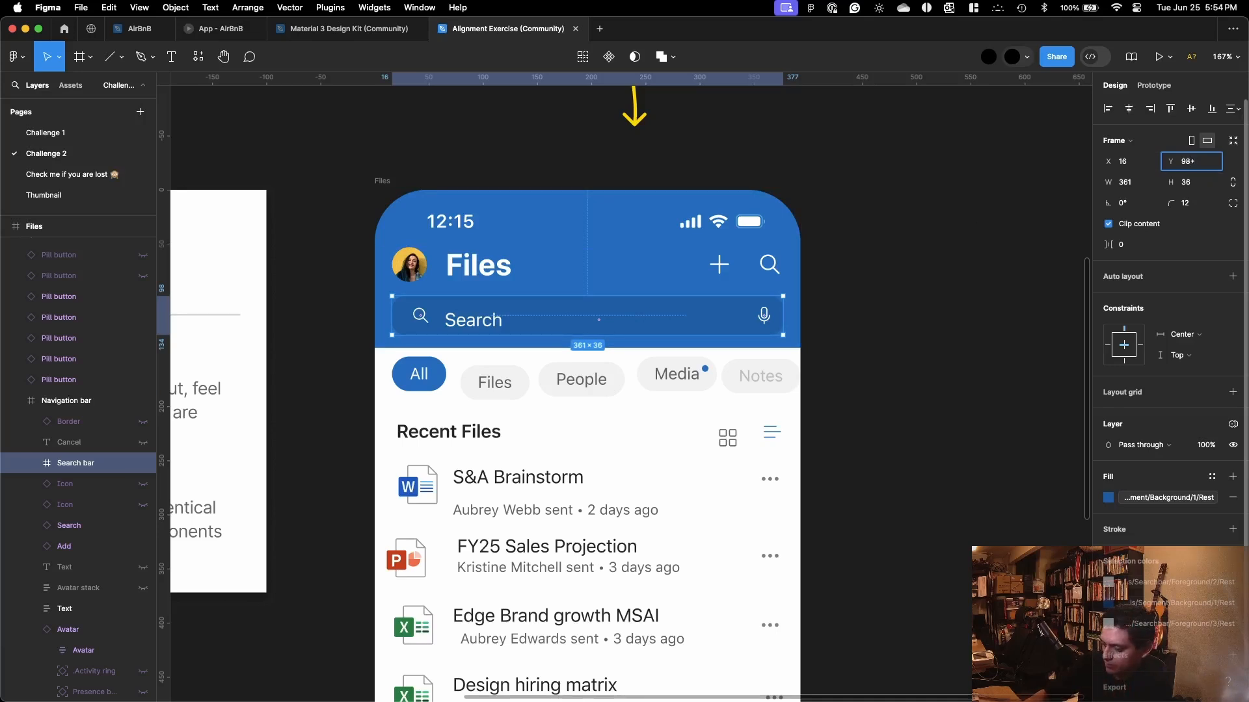
pyautogui.press('Return')
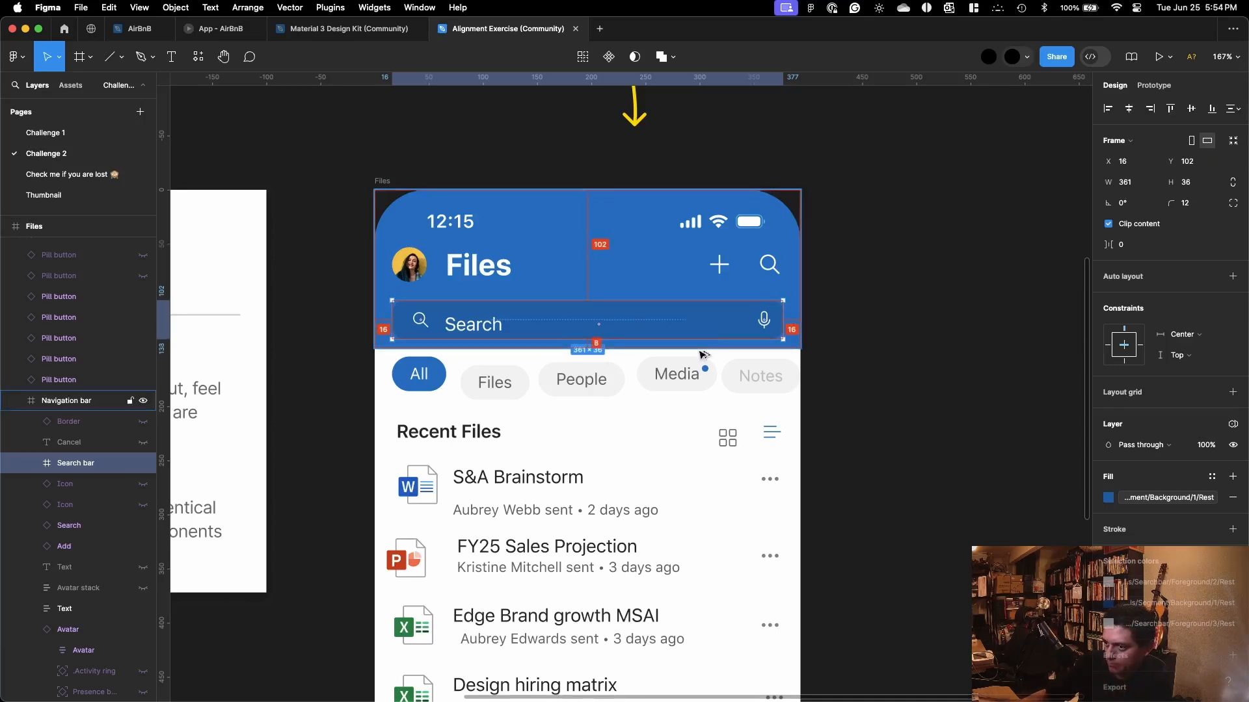
pyautogui.click(954, 335)
# Step: Align the search bar's Left side, Center and Right side frames on their vertical centers and move them together to the bar's middle
pyautogui.click(418, 323)
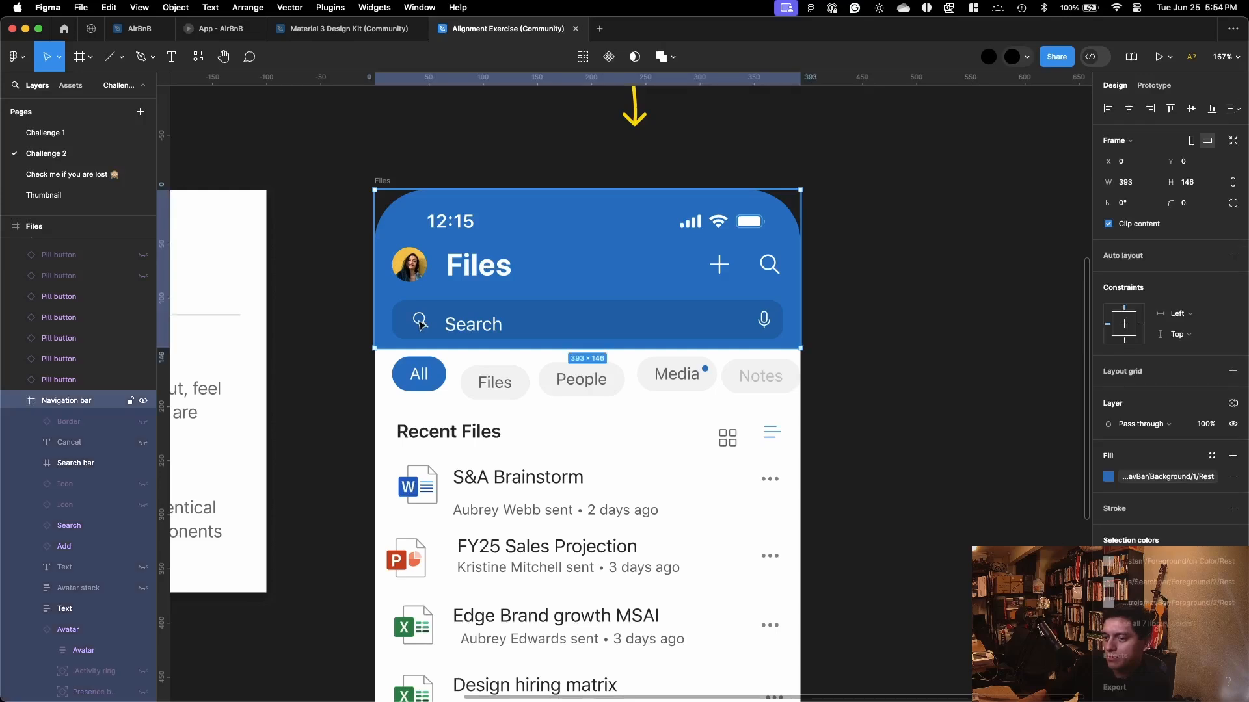
pyautogui.doubleClick(419, 324)
pyautogui.doubleClick(420, 323)
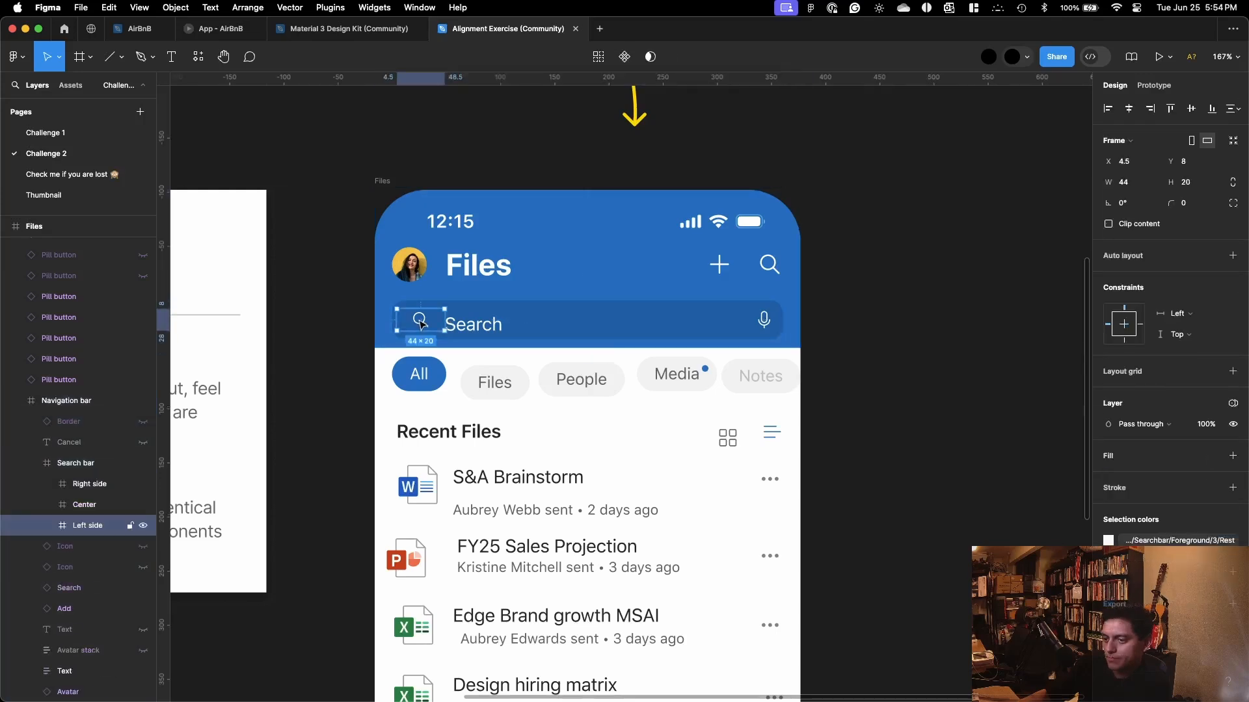
pyautogui.keyDown('shift'); pyautogui.click(455, 323); pyautogui.keyUp('shift')
pyautogui.keyDown('shift'); pyautogui.click(768, 327); pyautogui.keyUp('shift')
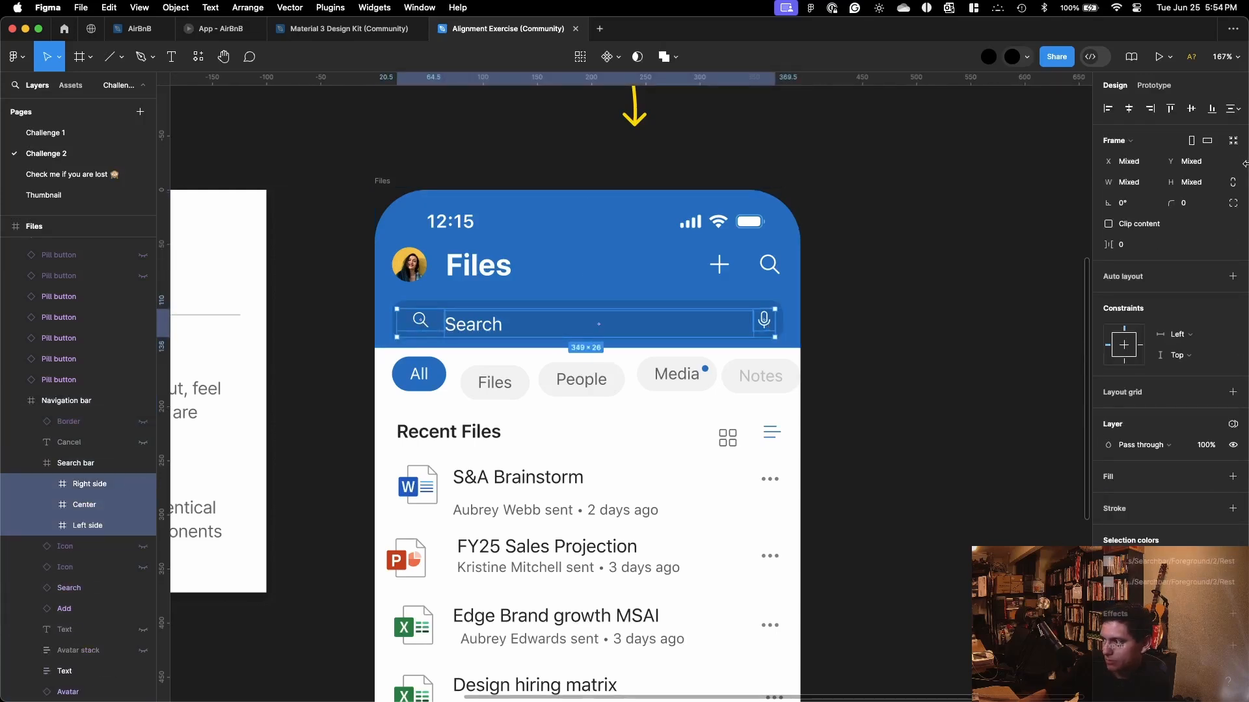
pyautogui.click(1190, 109)
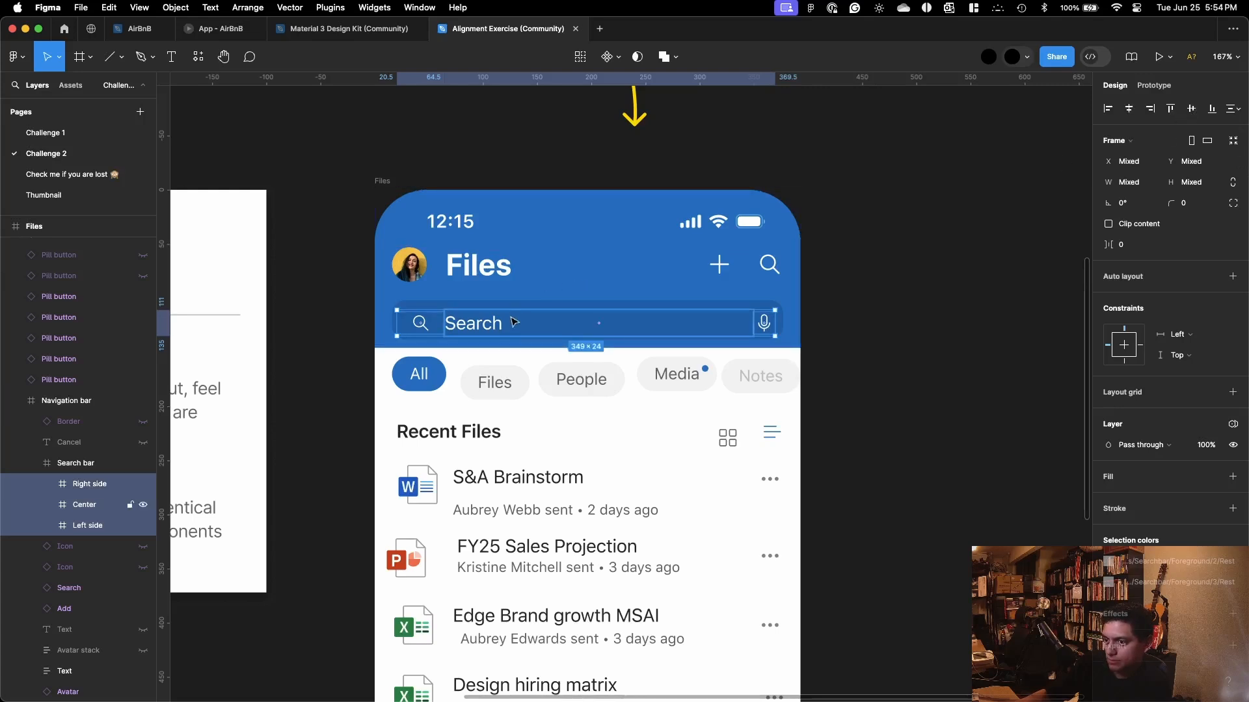
pyautogui.moveTo(514, 322); pyautogui.dragTo(514, 320)
pyautogui.click(1003, 352)
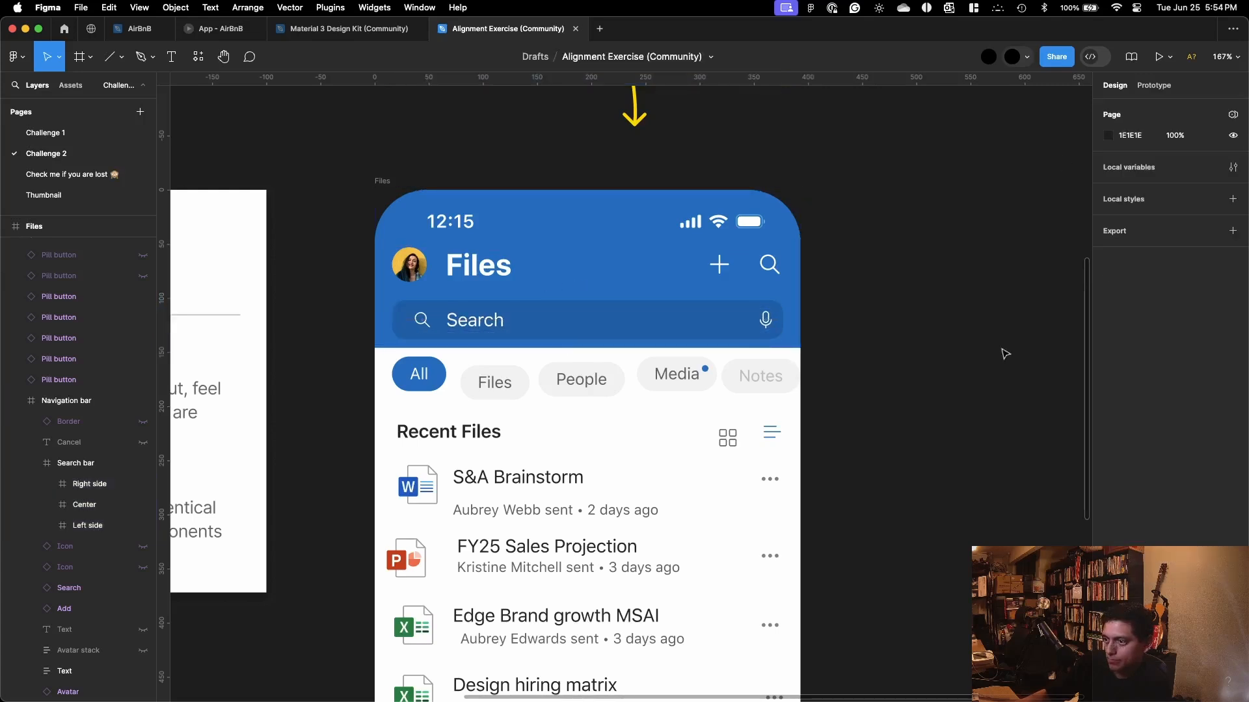
# Step: Switch to Firefox and watch the tutorial's part on aligning the search bar's icons and text
pyautogui.hotkey('ctrl', 'Up')
pyautogui.click(1033, 227)
pyautogui.click(982, 213)
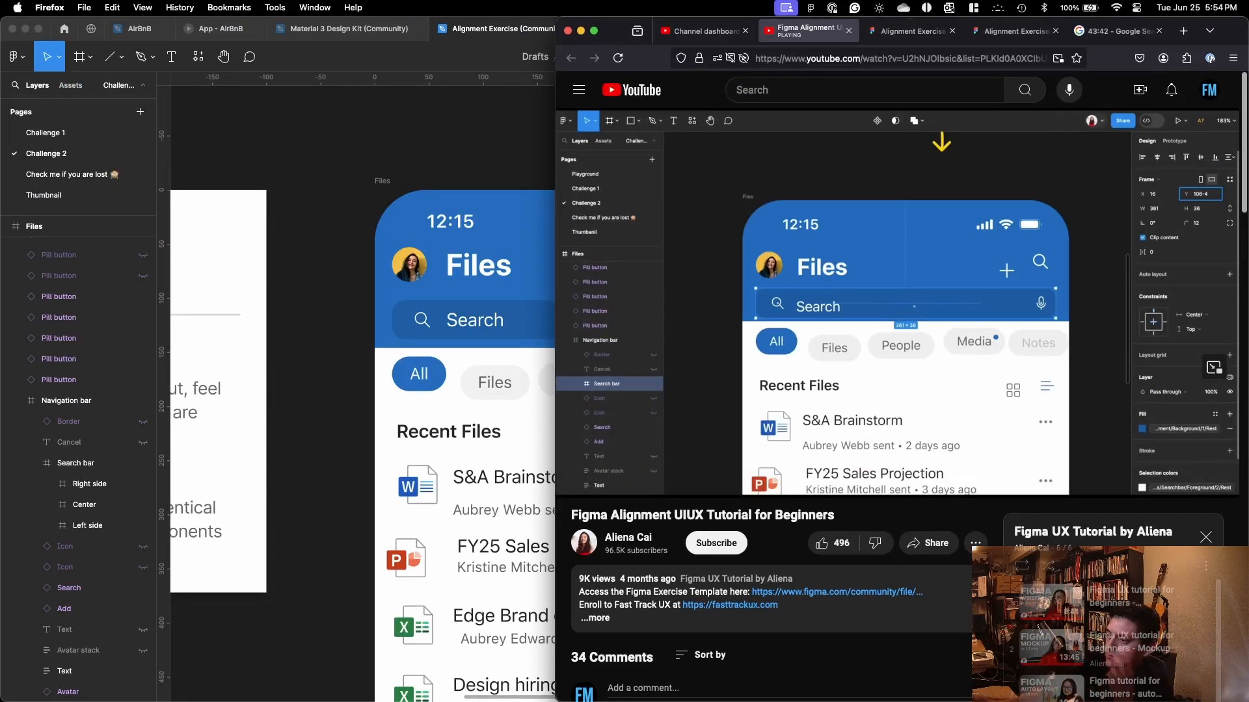
pyautogui.moveTo(956, 194)
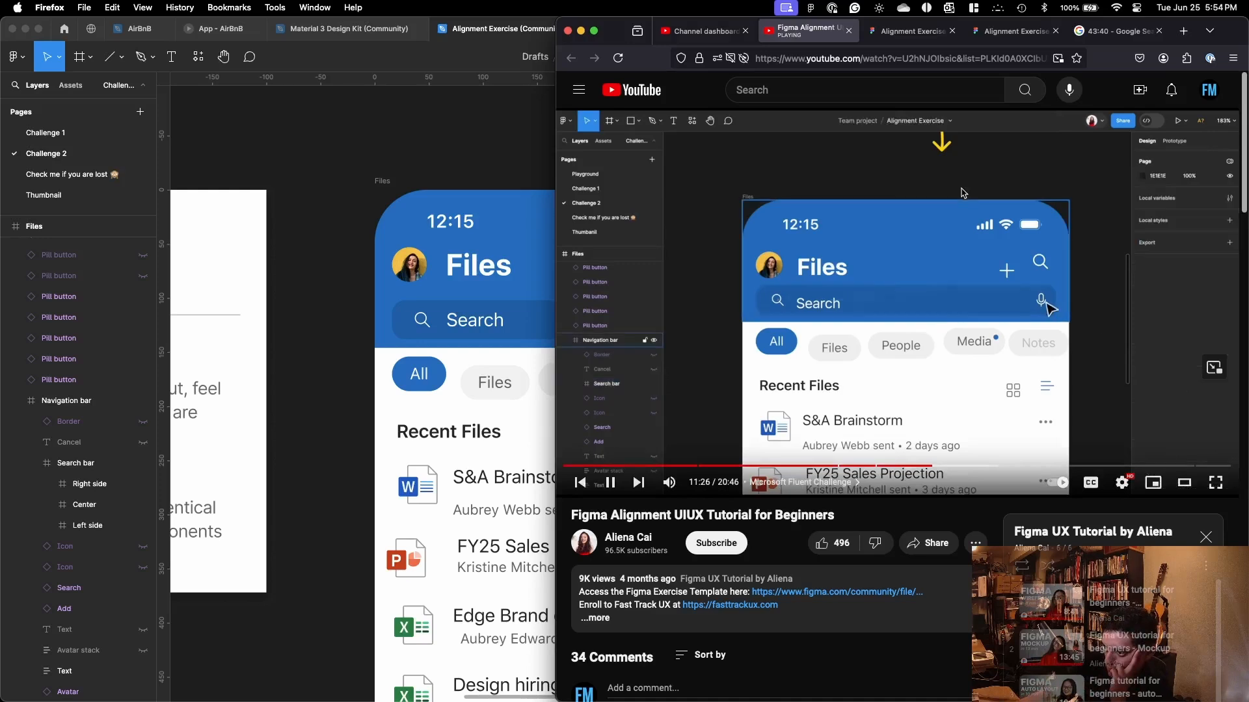
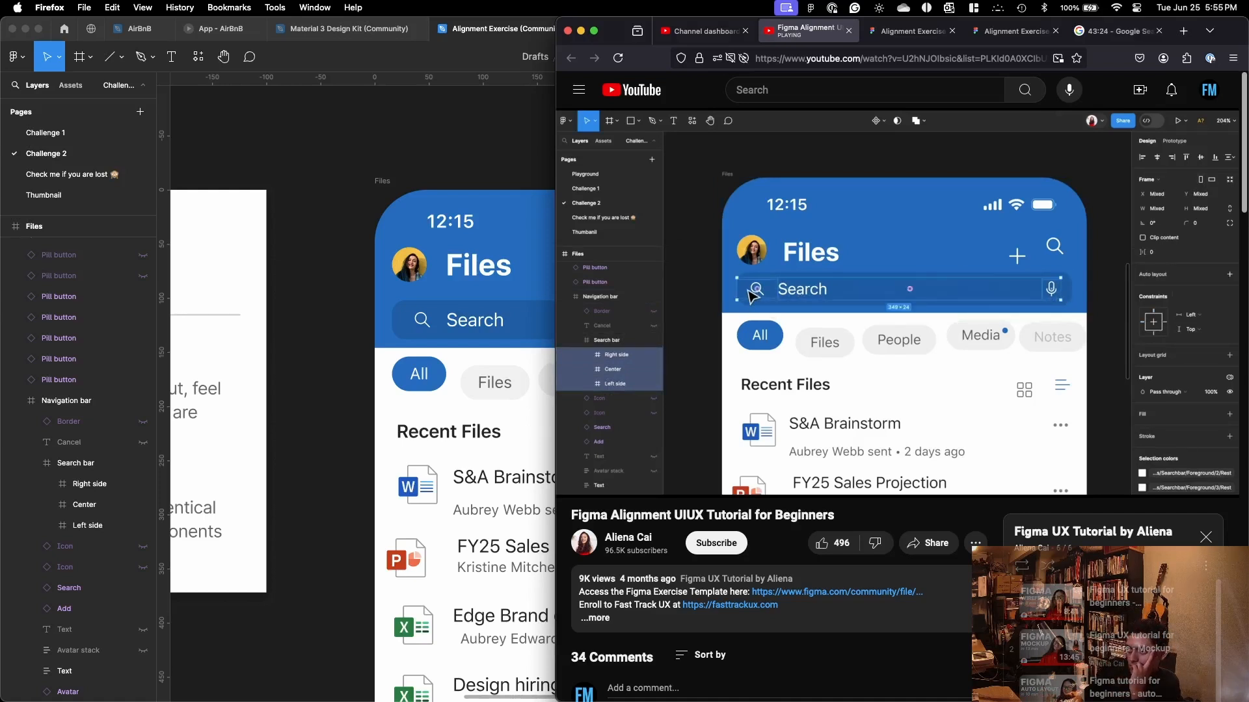
pyautogui.press('space')
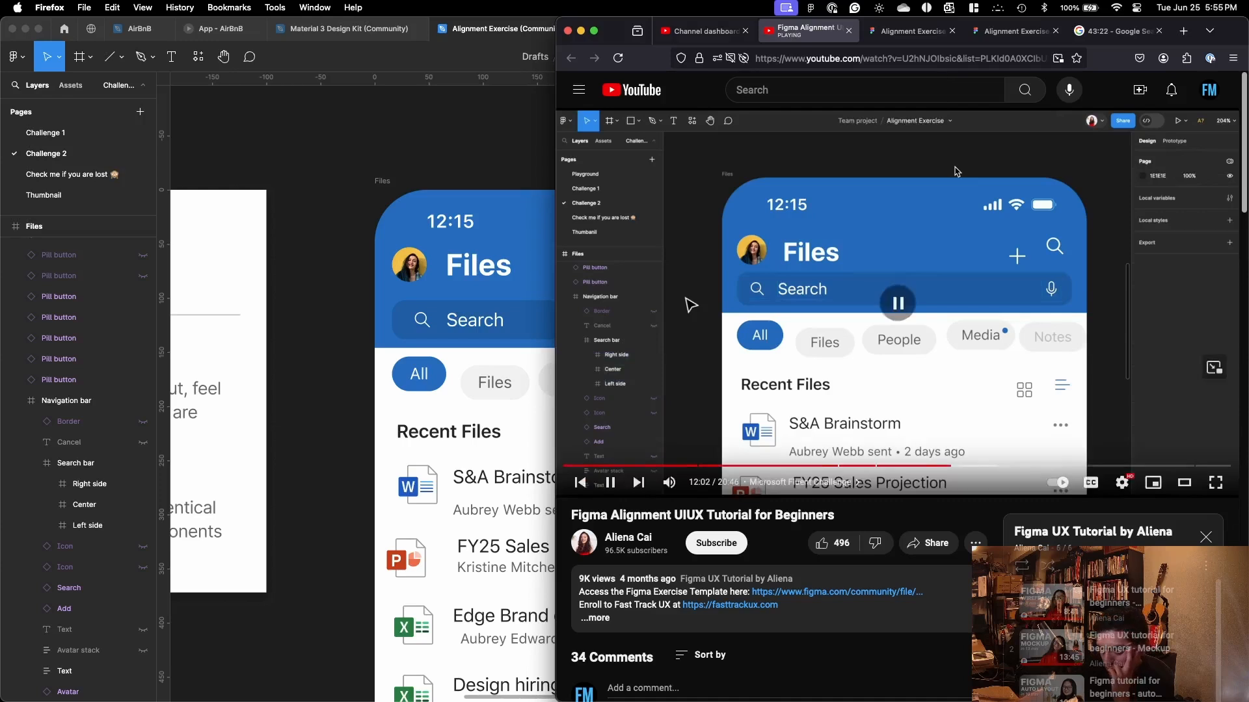
# Step: Check the navigation bar in Figma against the paused tutorial frame in Firefox
pyautogui.click(465, 127)
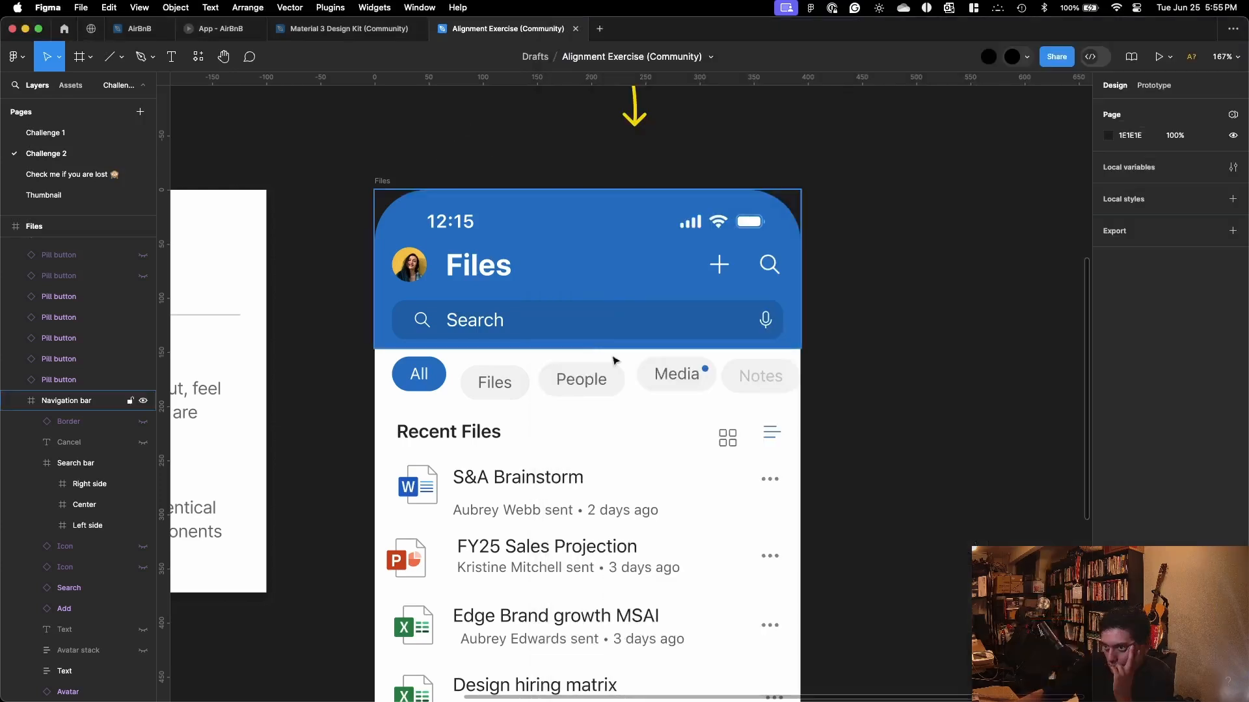
pyautogui.click(513, 324)
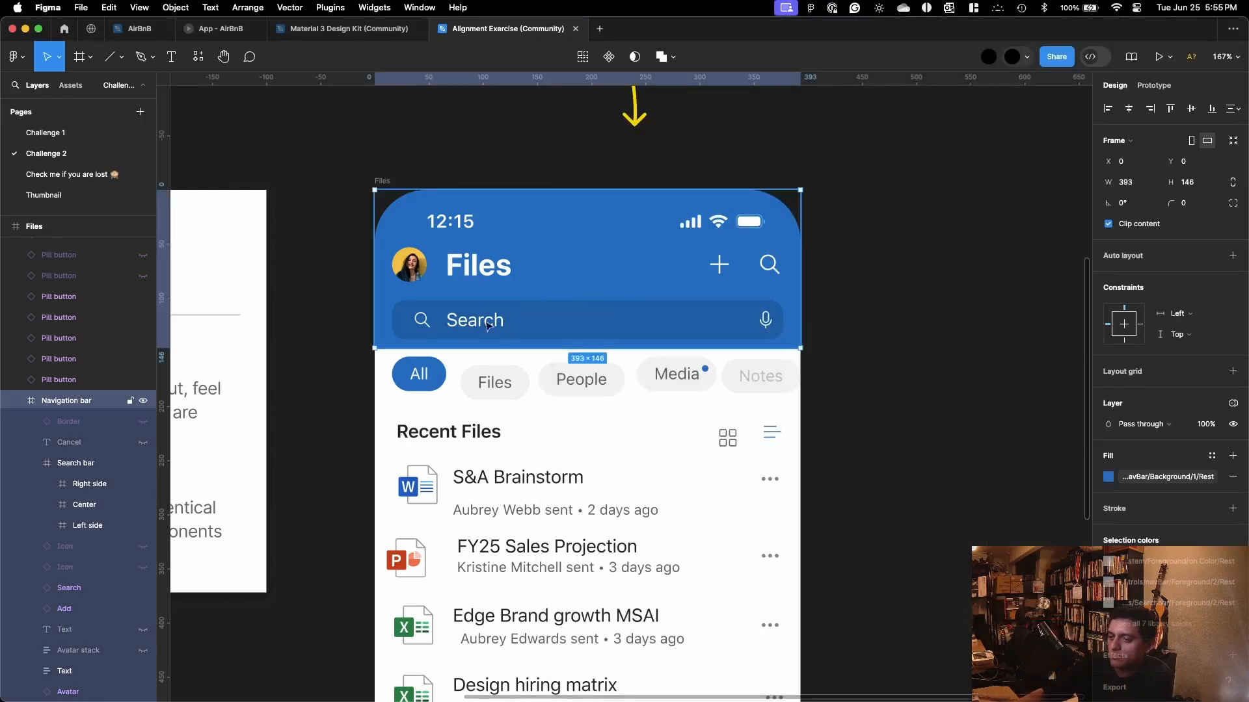
pyautogui.hotkey('ctrl', 'Up')
pyautogui.click(1048, 182)
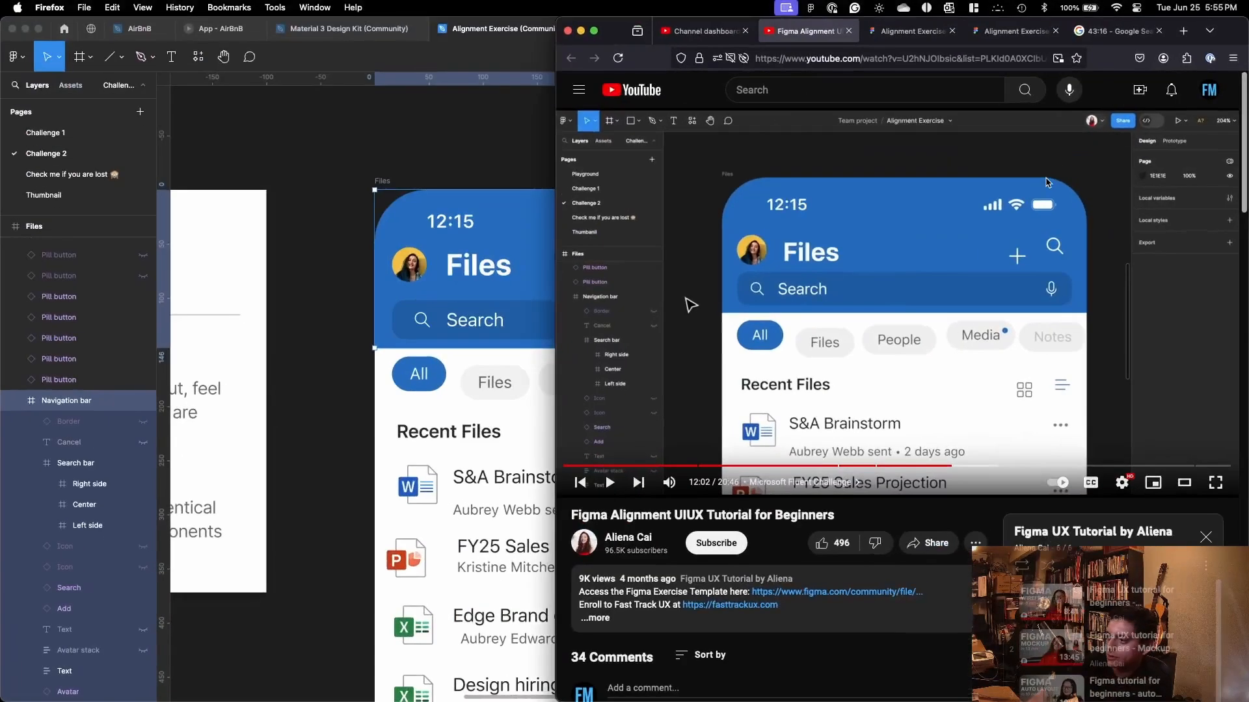
# Step: Recheck the tutorial's search bar alignment, switch to Figma and move the Left side, Center and Right side frames together to the bar's left edge
pyautogui.press('Left')
pyautogui.press('space')
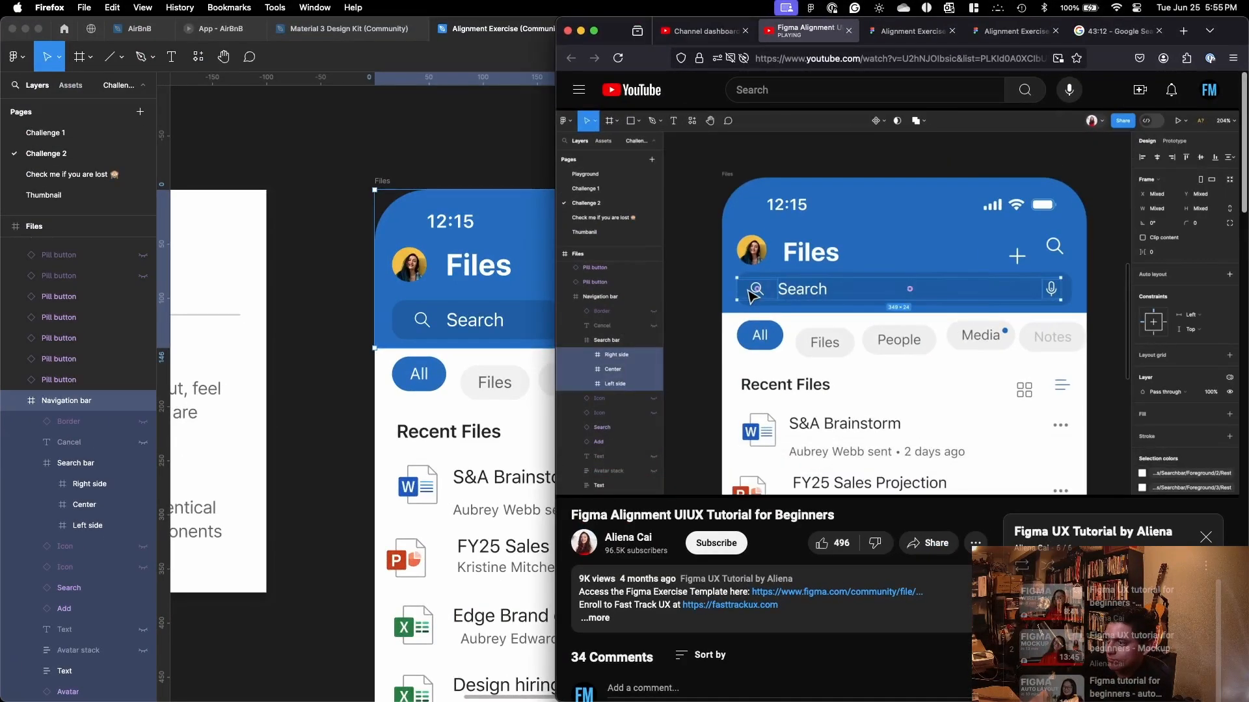
pyautogui.click(691, 306)
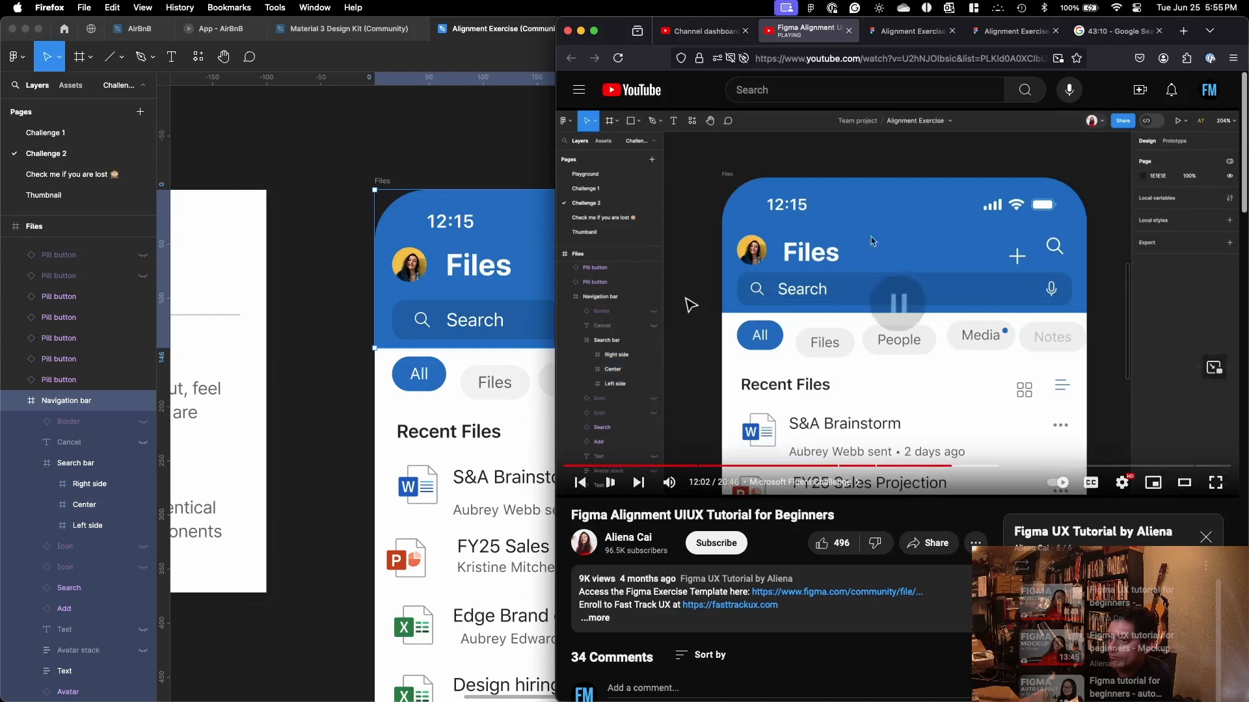
pyautogui.press('super+Tab')
pyautogui.click(706, 323)
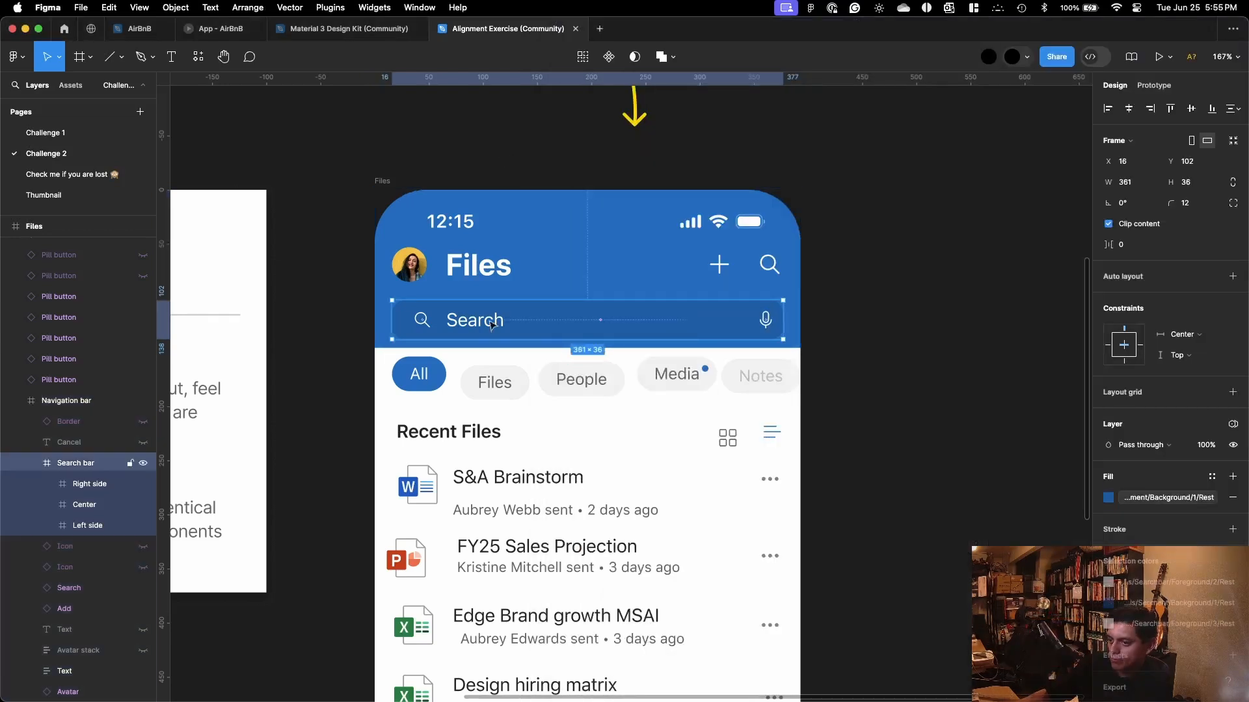
pyautogui.press('Return')
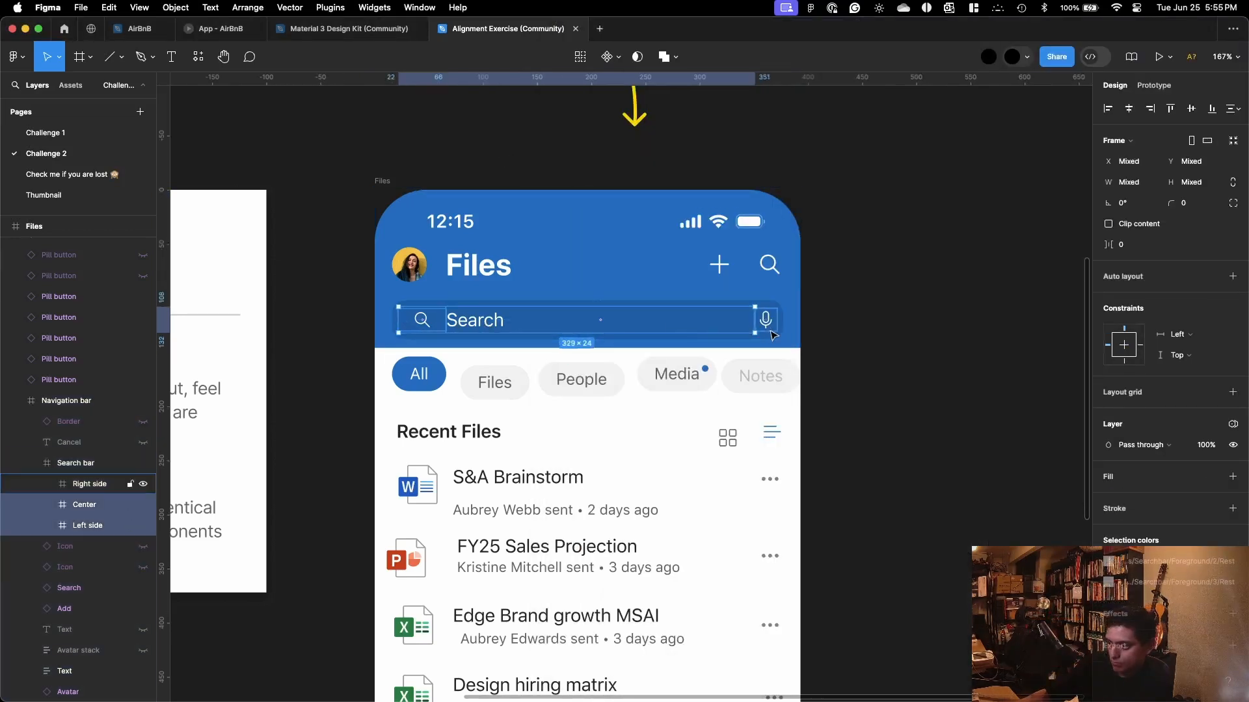
pyautogui.press('alt')
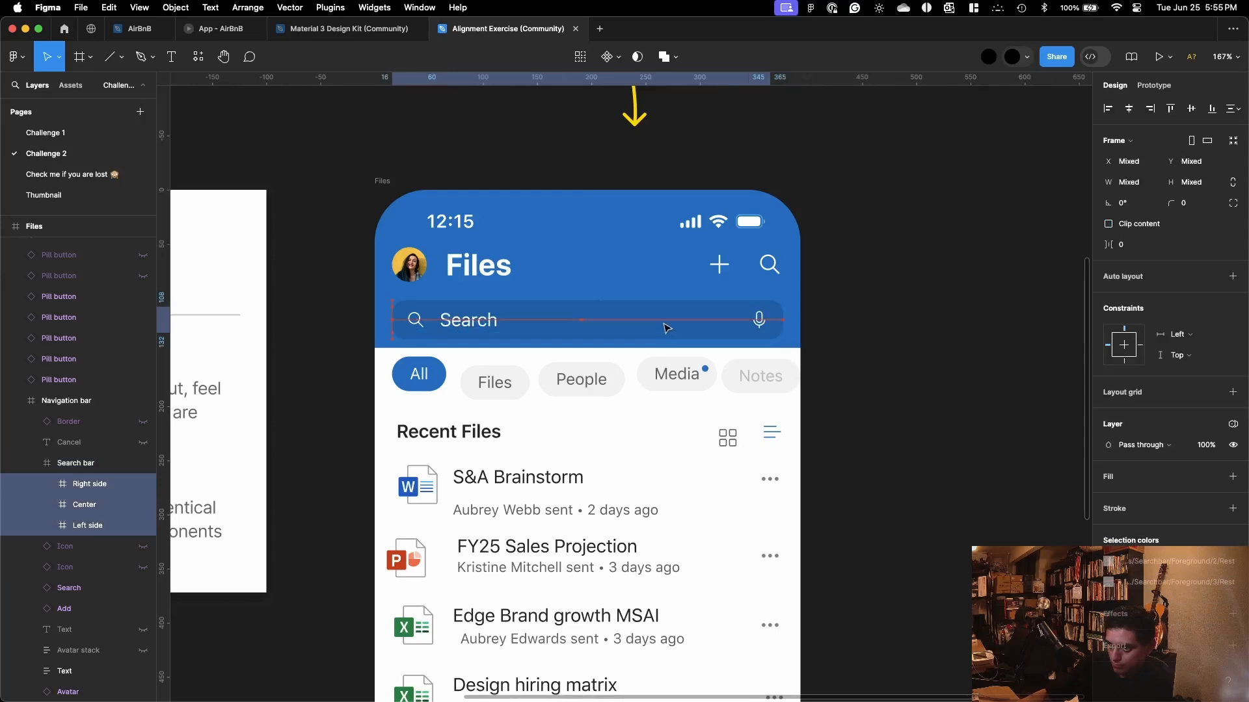
pyautogui.click(1060, 413)
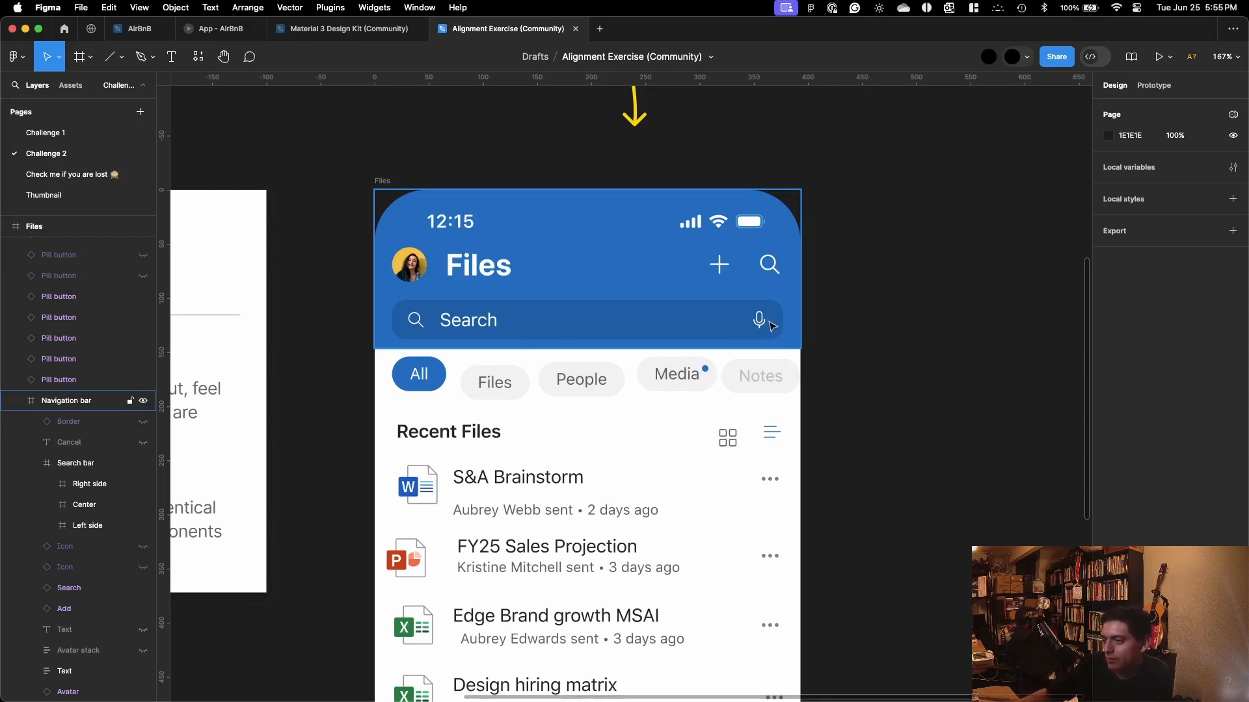
# Step: Inspect the position of the microphone's Right side frame inside the search bar
pyautogui.hotkey('ctrl', 'Up')
pyautogui.click(961, 274)
pyautogui.click(526, 302)
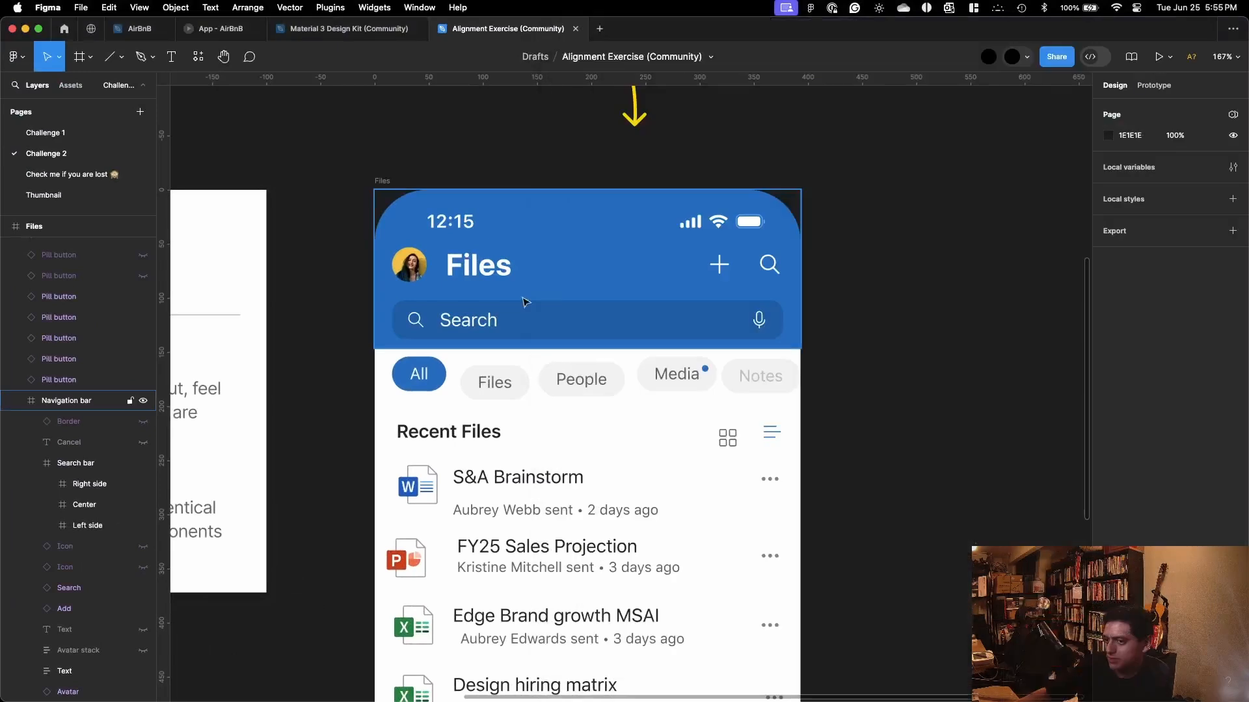
pyautogui.click(745, 318)
pyautogui.doubleClick(761, 323)
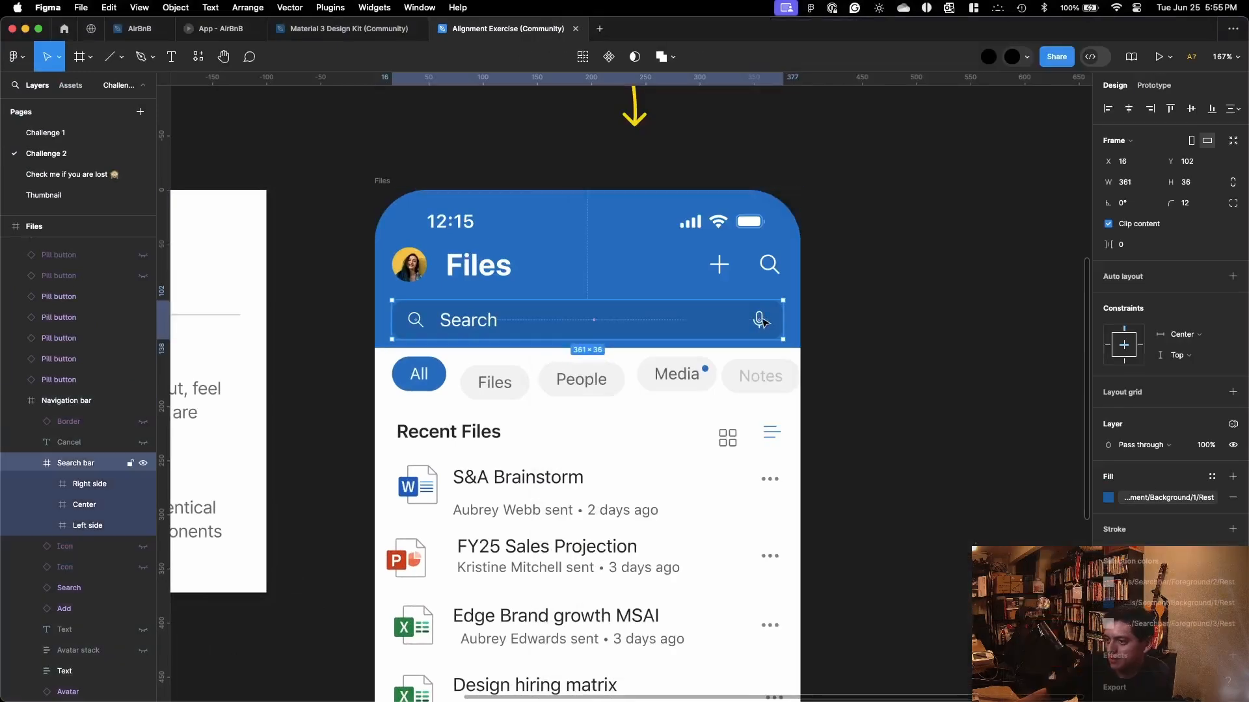
pyautogui.doubleClick(761, 324)
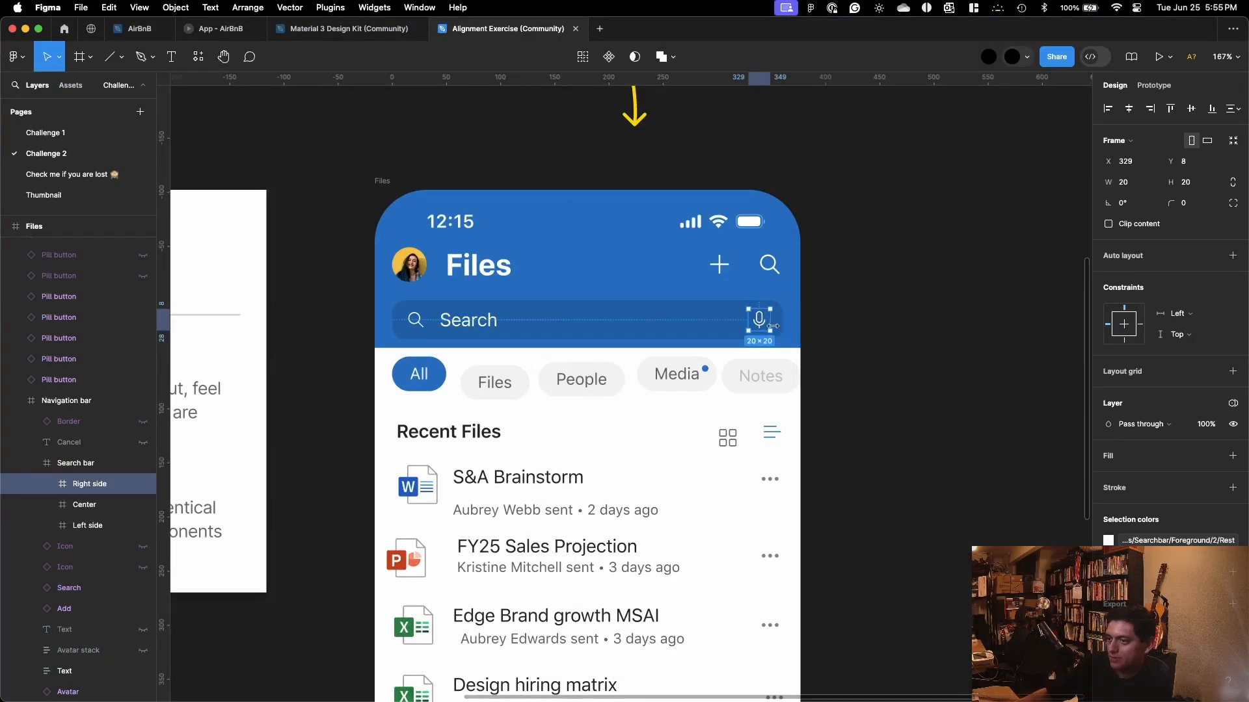
pyautogui.click(894, 327)
# Step: Switch to Firefox and watch the tutorial's part on aligning and spacing the Add and Search icons
pyautogui.hotkey('ctrl', 'Up')
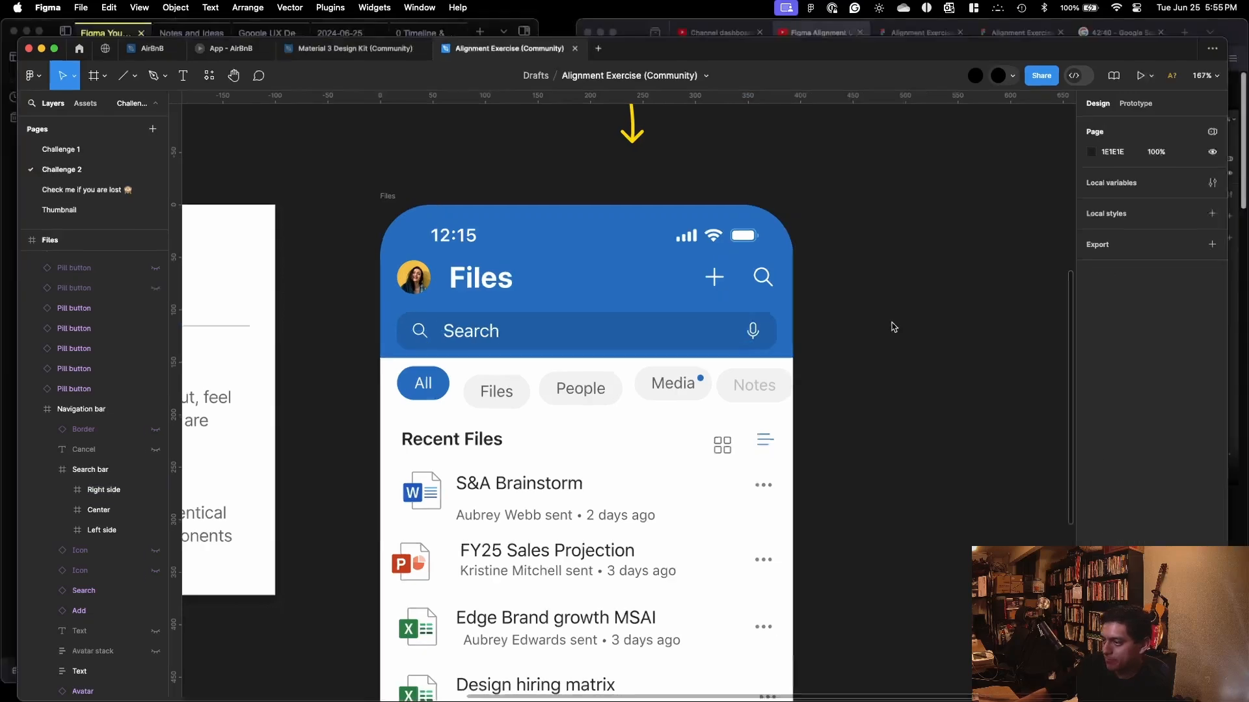
pyautogui.click(972, 219)
pyautogui.click(972, 219)
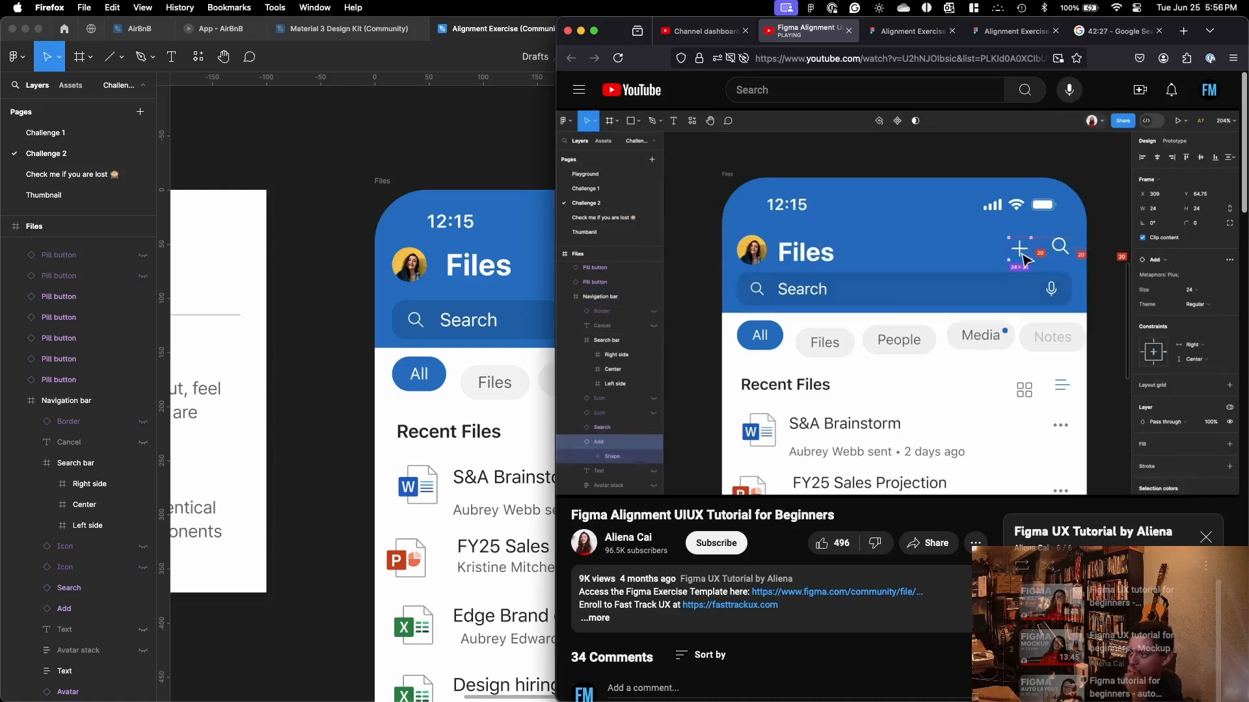
pyautogui.click(851, 271)
# Step: Switch to Figma and set the horizontal spacing between the navigation bar's Add and Search icons to 20
pyautogui.click(467, 183)
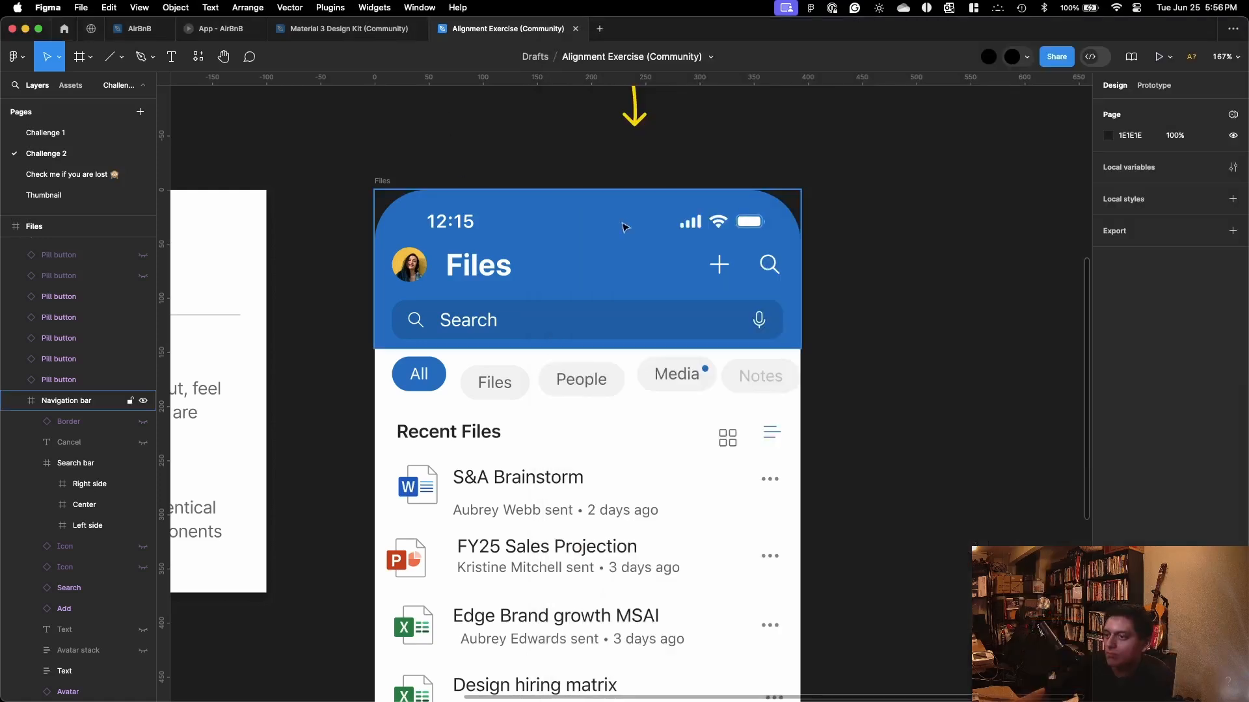
pyautogui.click(730, 269)
pyautogui.click(729, 269)
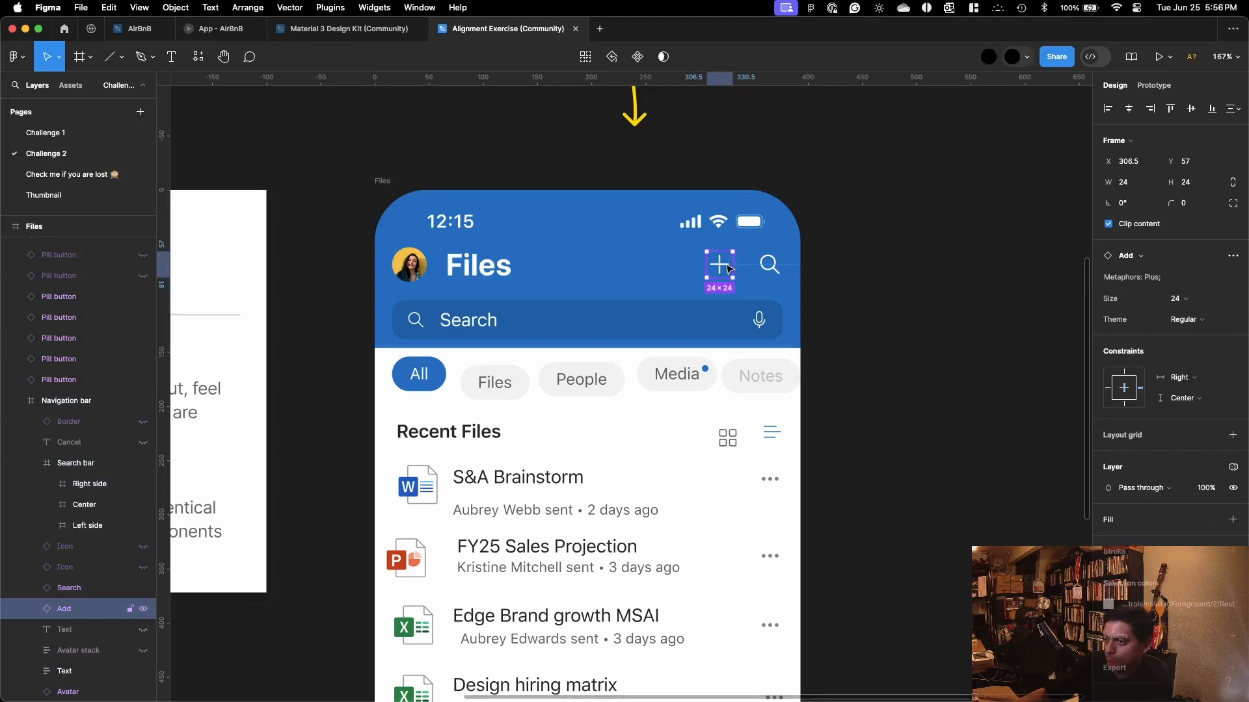
pyautogui.keyDown('shift'); pyautogui.click(769, 266); pyautogui.keyUp('shift')
pyautogui.click(1135, 246)
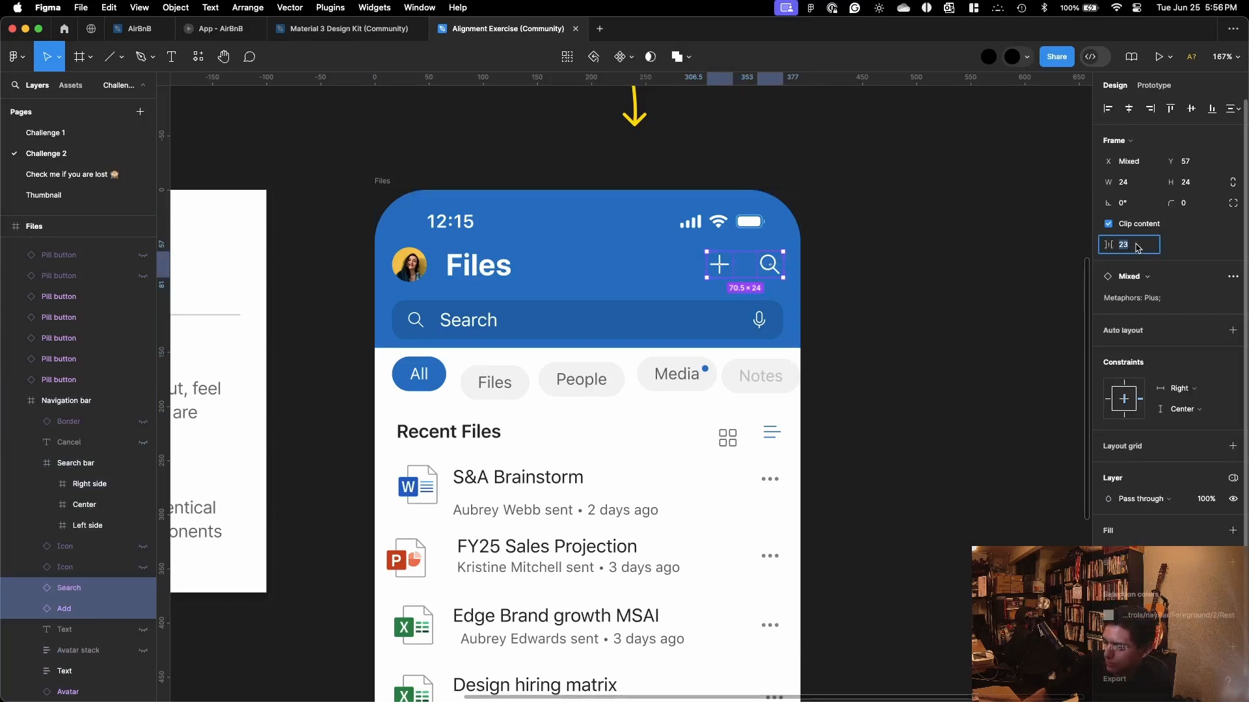
pyautogui.write('20')
pyautogui.press('Return')
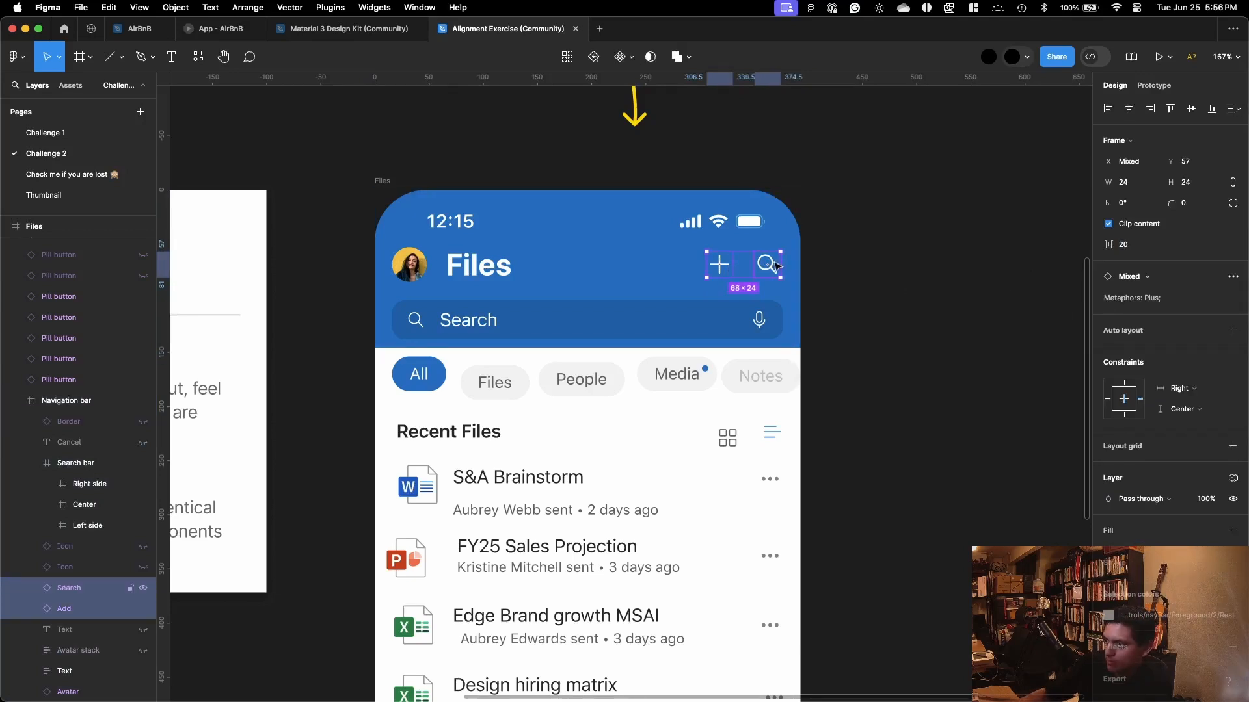
# Step: Move the Add and Search icons together so their right edge lines up with the search bar's right edge
pyautogui.moveTo(776, 266); pyautogui.dragTo(778, 267)
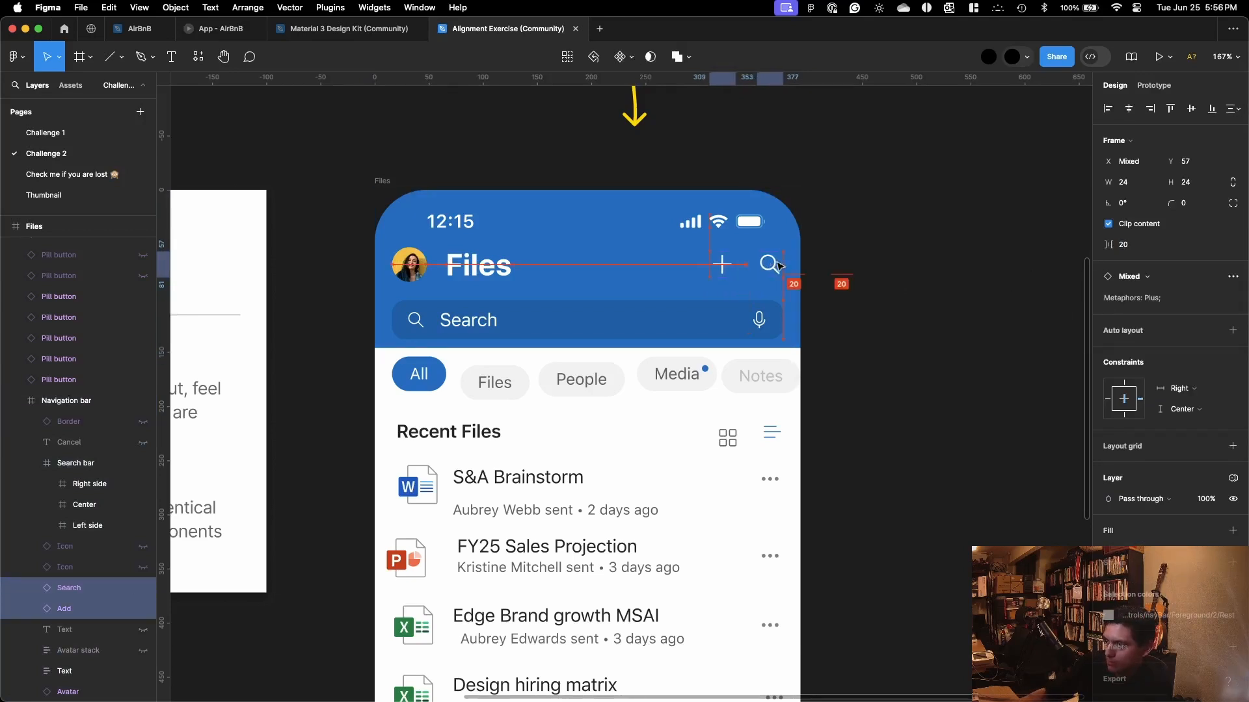
pyautogui.click(818, 272)
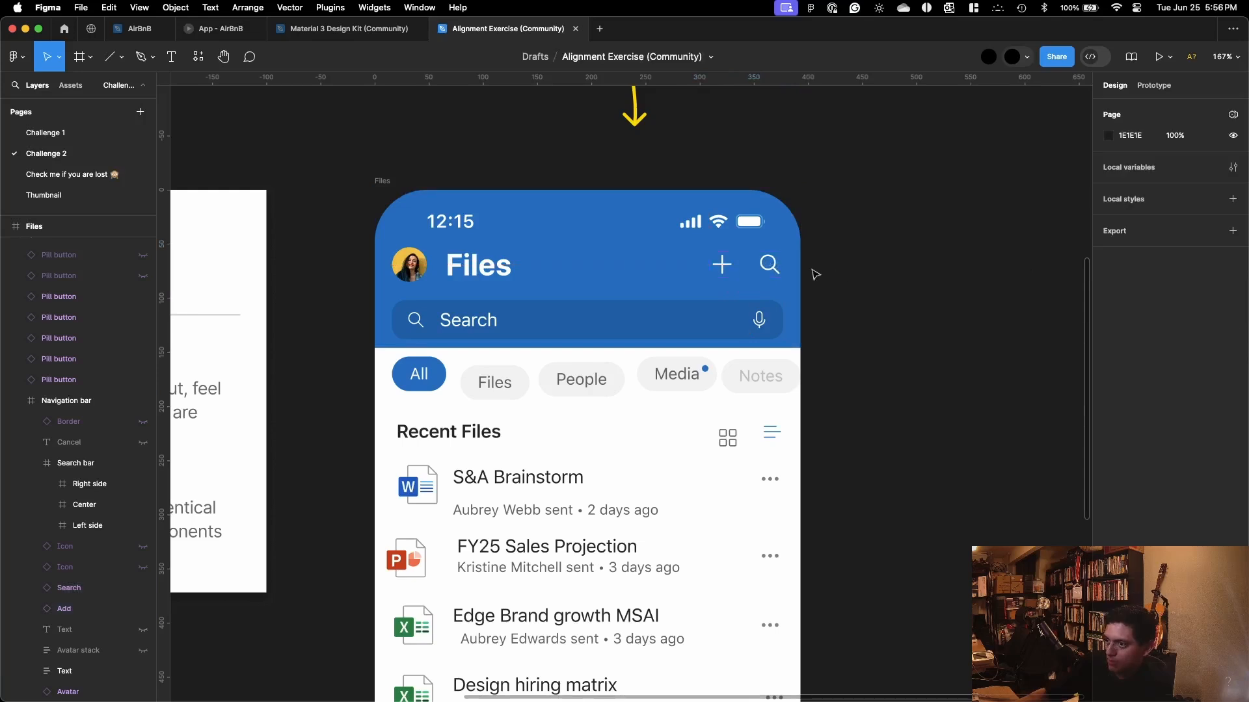
pyautogui.doubleClick(771, 266)
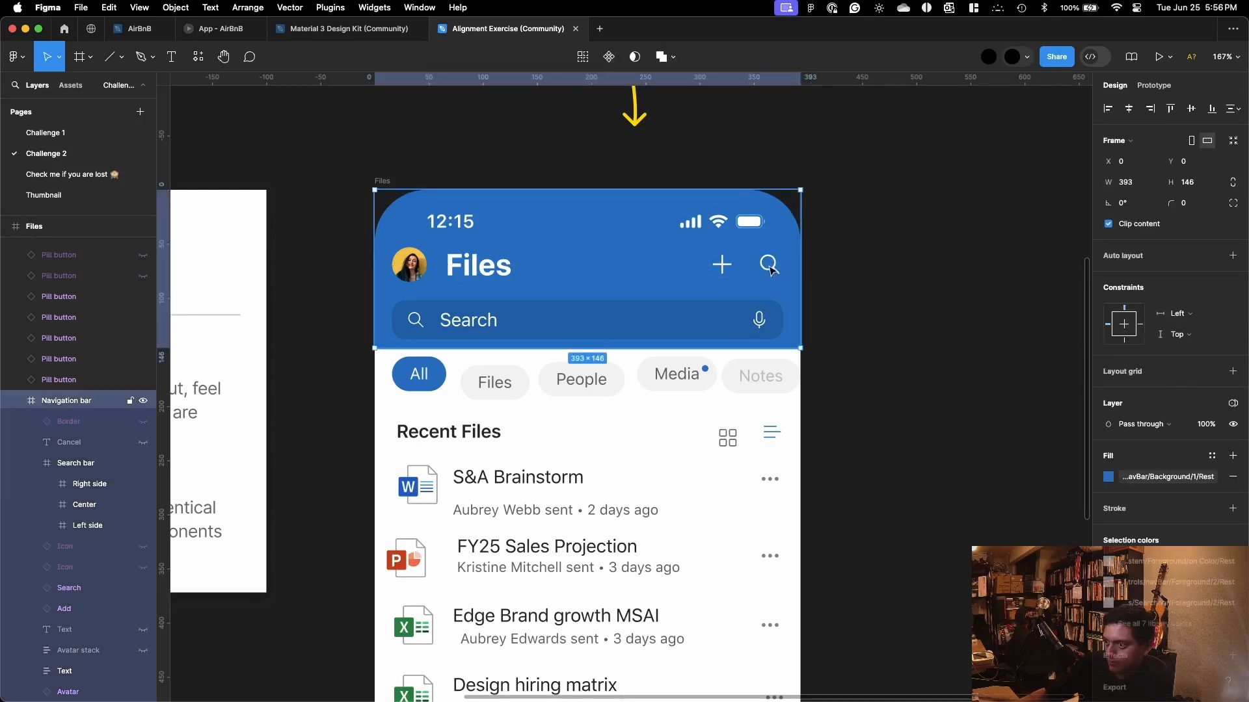
pyautogui.click(911, 308)
# Step: Set the horizontal spacing between the avatar and the Files title to 16
pyautogui.click(475, 261)
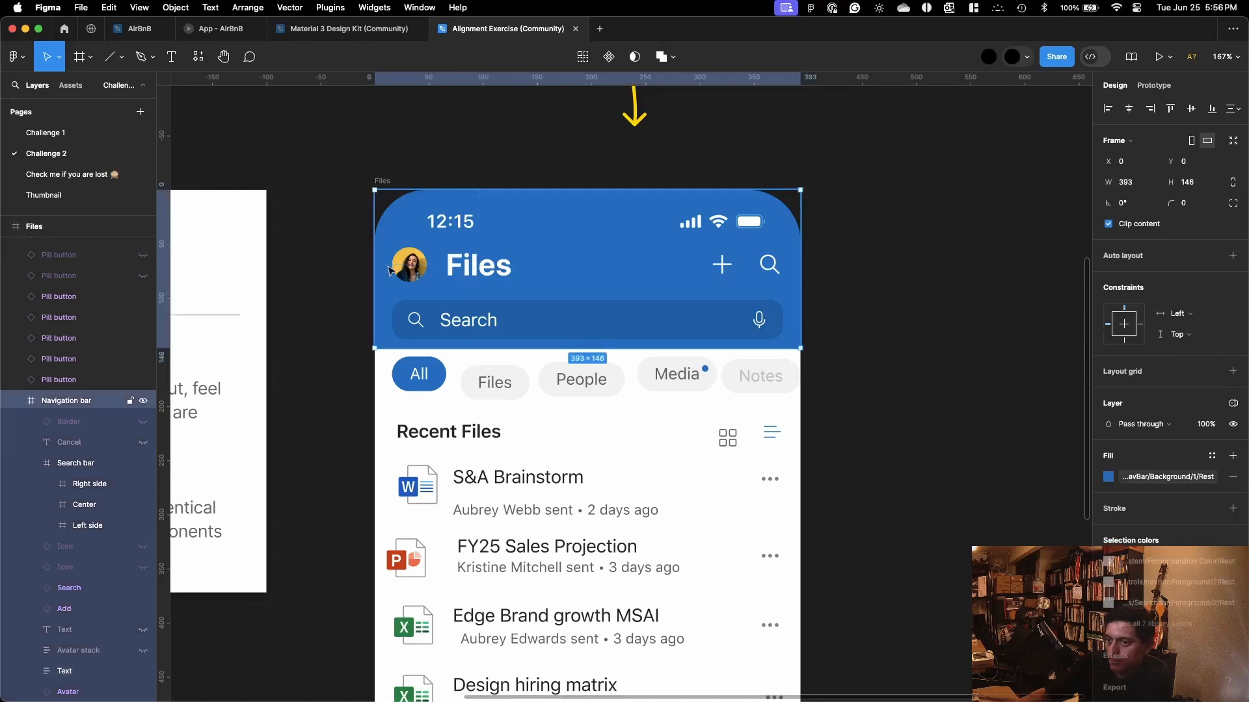
pyautogui.click(449, 265)
pyautogui.keyDown('shift'); pyautogui.click(416, 272); pyautogui.keyUp('shift')
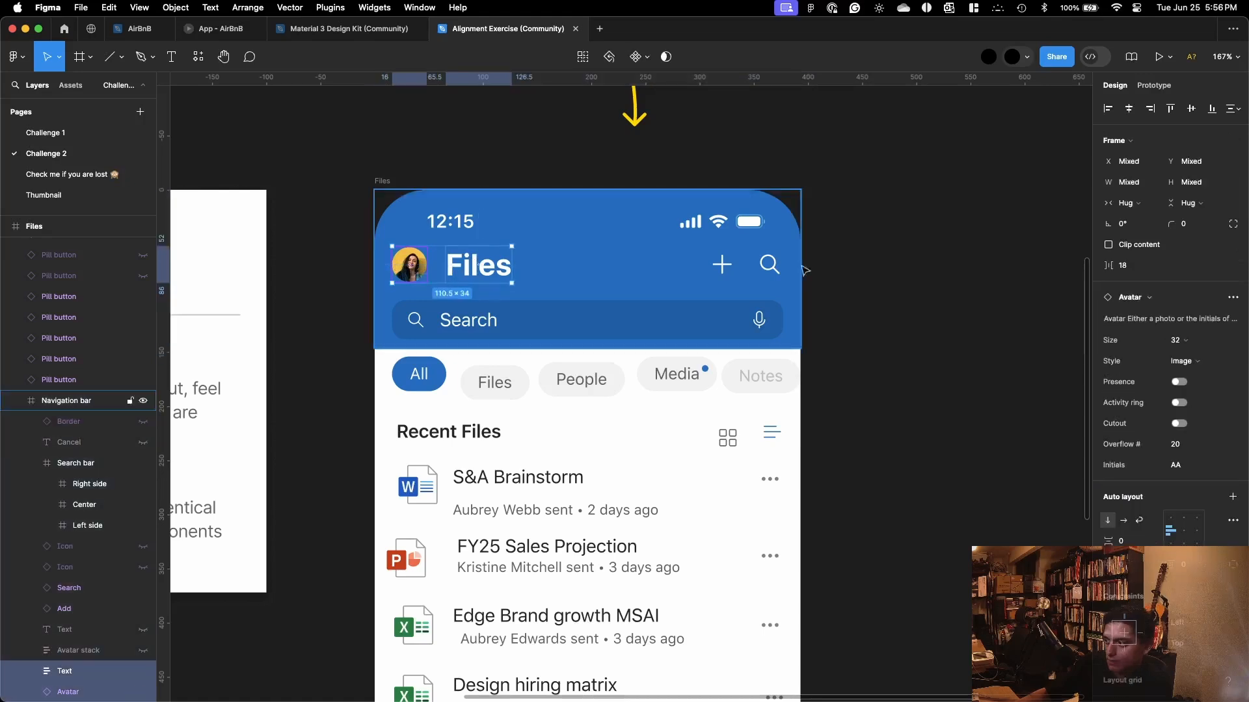
pyautogui.click(1135, 272)
pyautogui.write('16')
pyautogui.press('Return')
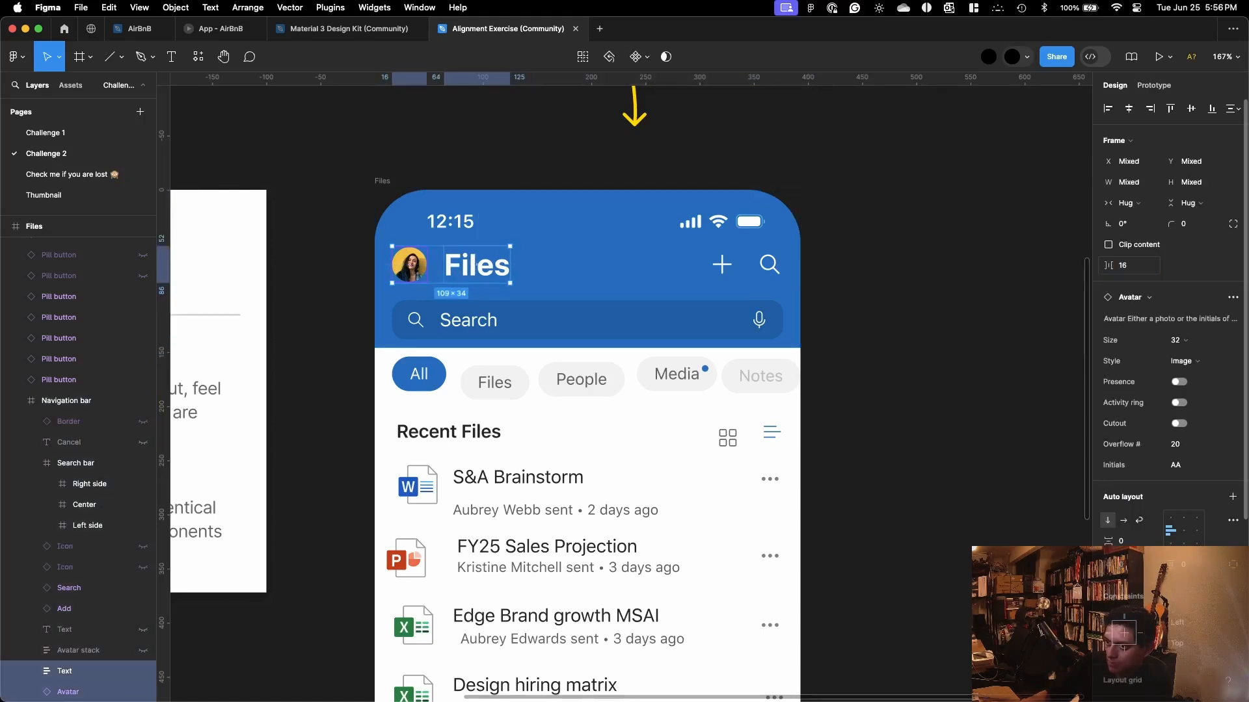
pyautogui.click(901, 383)
# Step: Switch to Firefox and watch the tutorial from the Files title adjustment to the pill button exercise
pyautogui.hotkey('ctrl', 'Up')
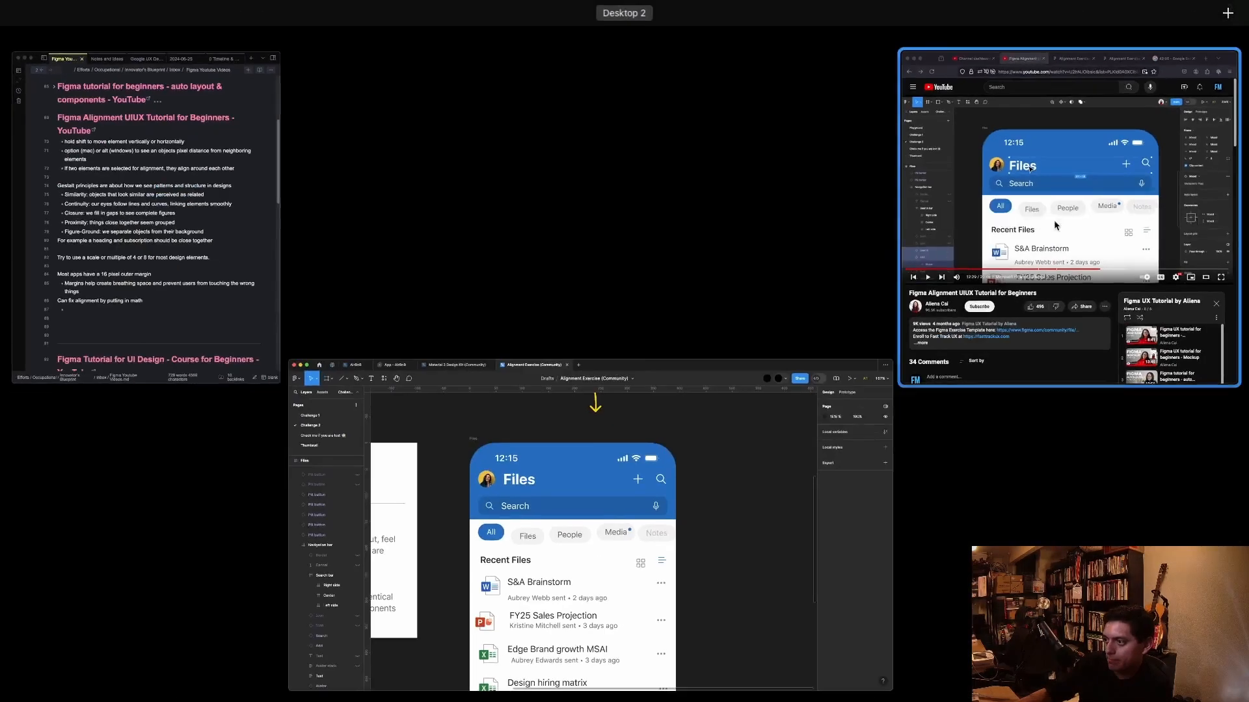
pyautogui.click(1051, 227)
pyautogui.click(989, 244)
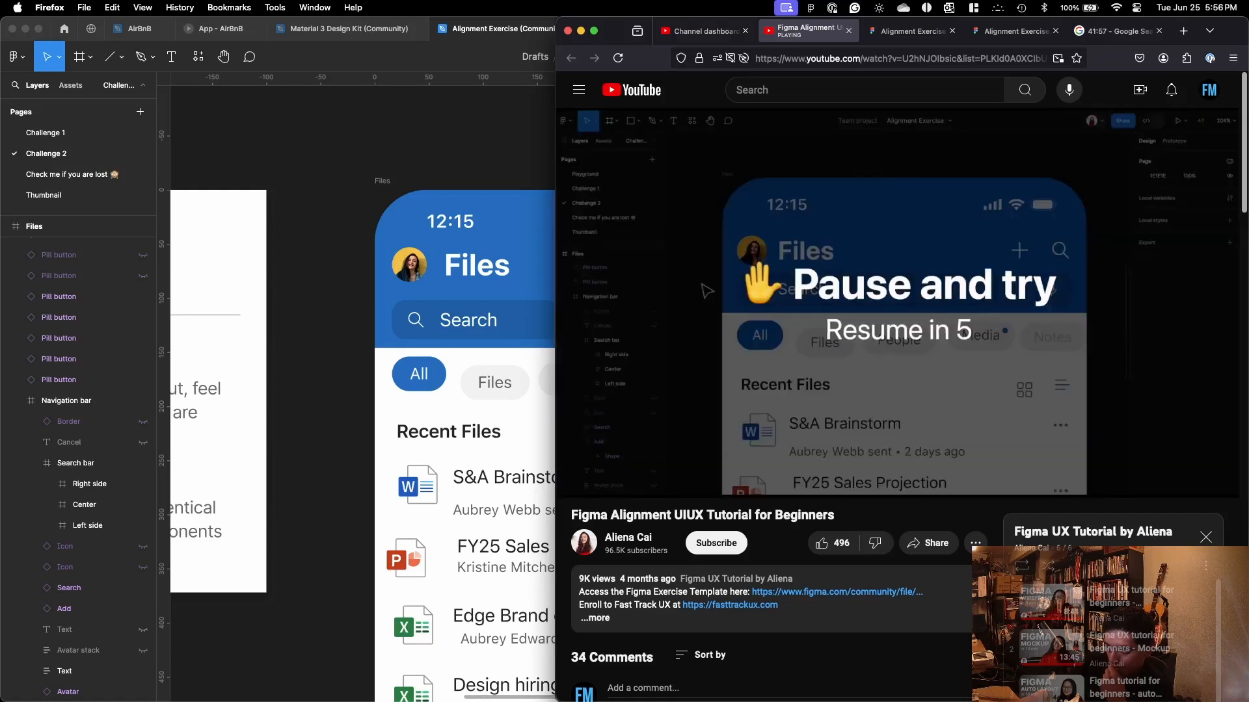
pyautogui.moveTo(984, 245)
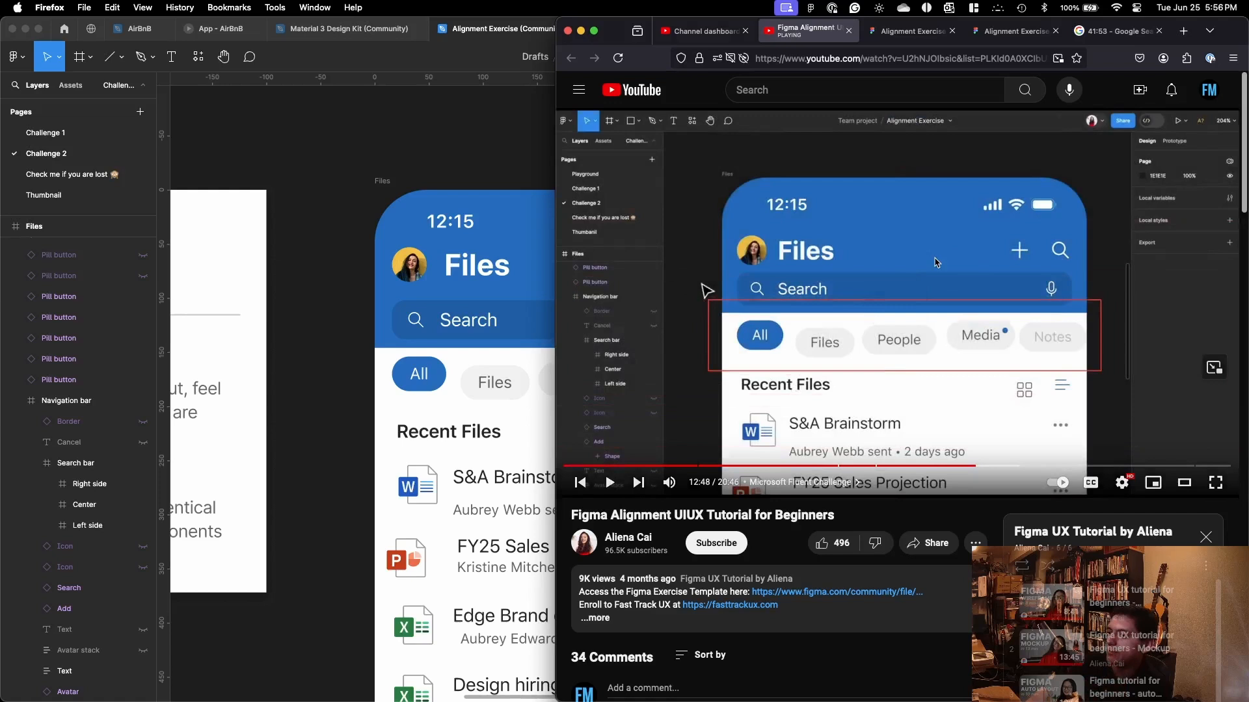
# Step: Find the tutorial's Search and Add icon alignment again and examine the icons' frame position values up close
pyautogui.press('Left')
pyautogui.press('Left')
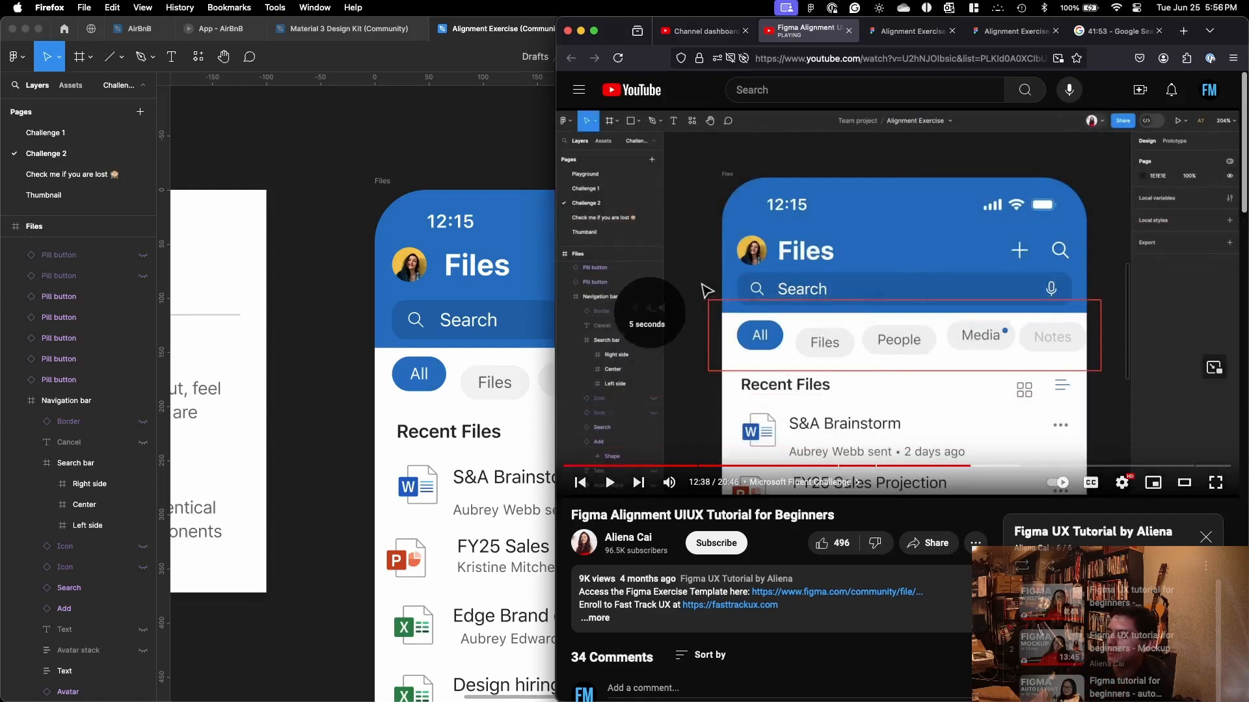
pyautogui.press('Left')
pyautogui.press('Left')
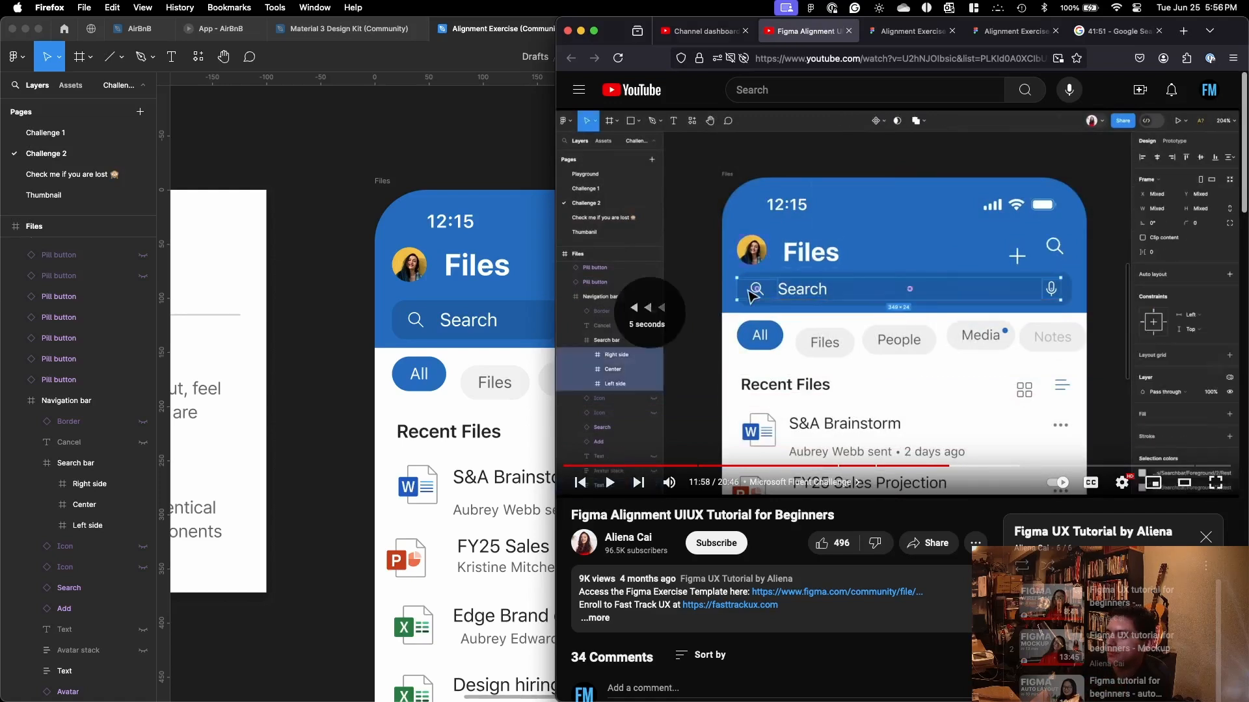
pyautogui.press('Left')
pyautogui.press('Left')
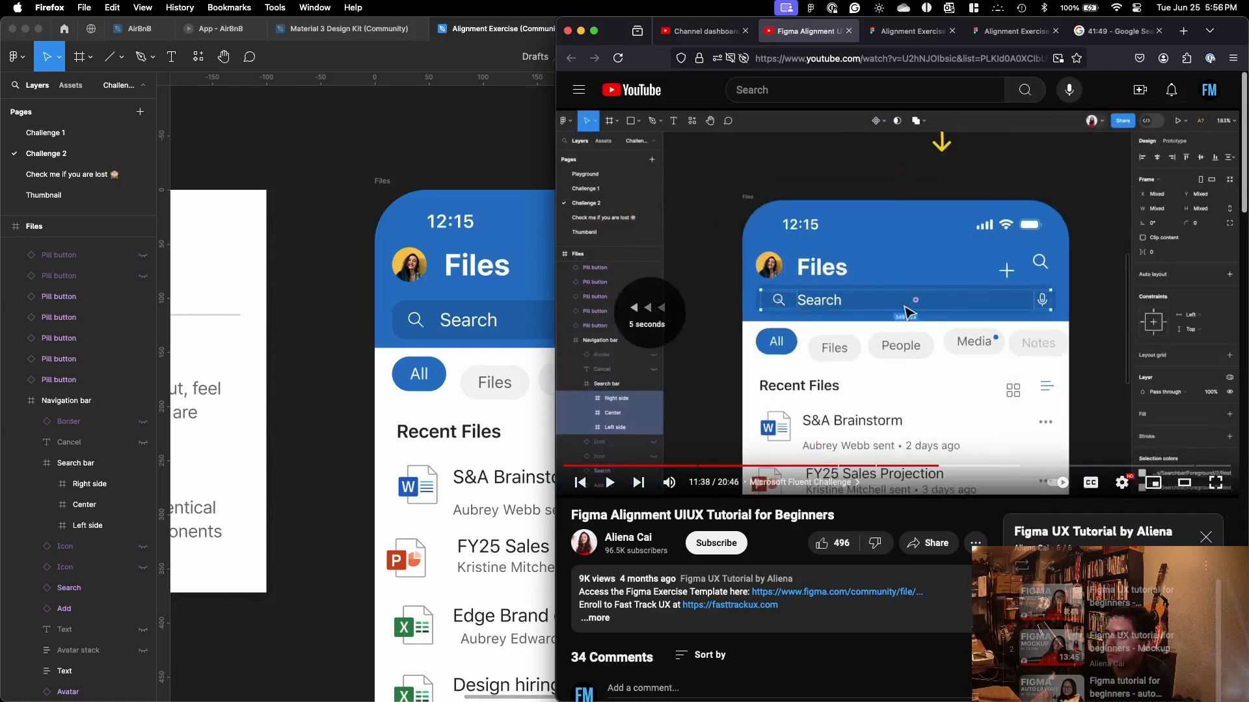
pyautogui.press('Right')
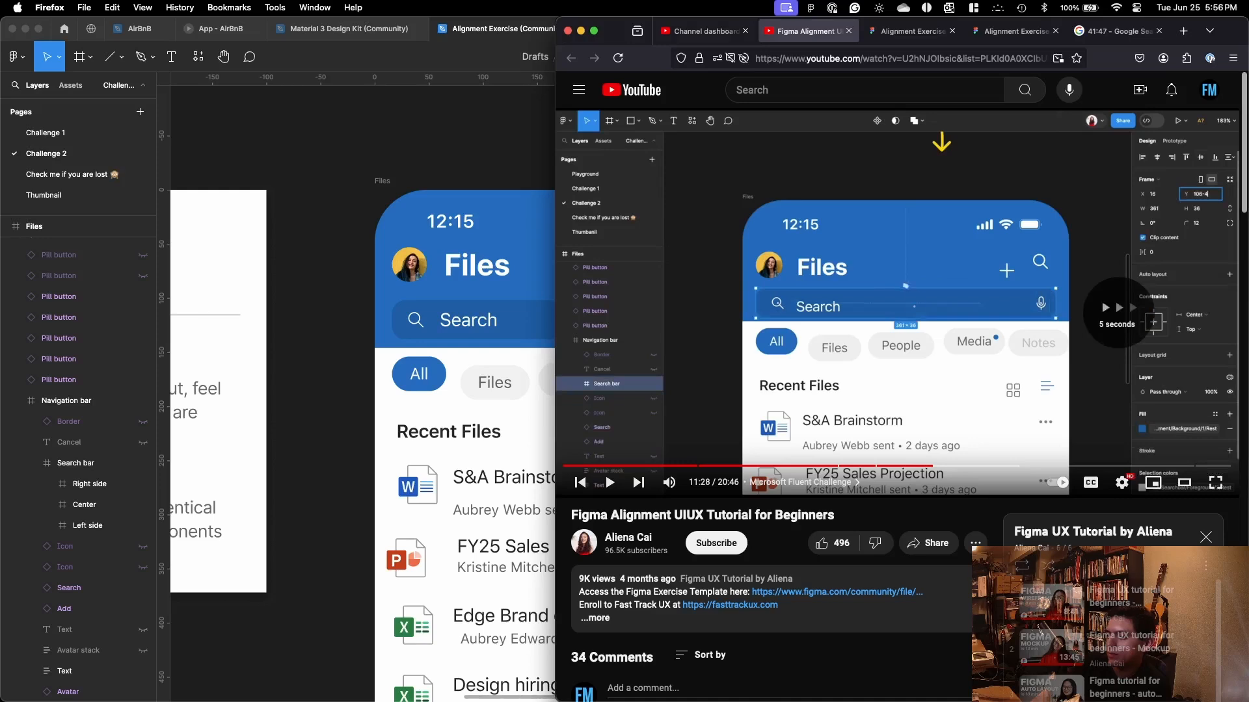
pyautogui.press('Right')
pyautogui.press('Right')
pyautogui.press('Right')
pyautogui.press('Right')
pyautogui.press('Right')
pyautogui.press('Right')
pyautogui.press('Right')
pyautogui.press('Right')
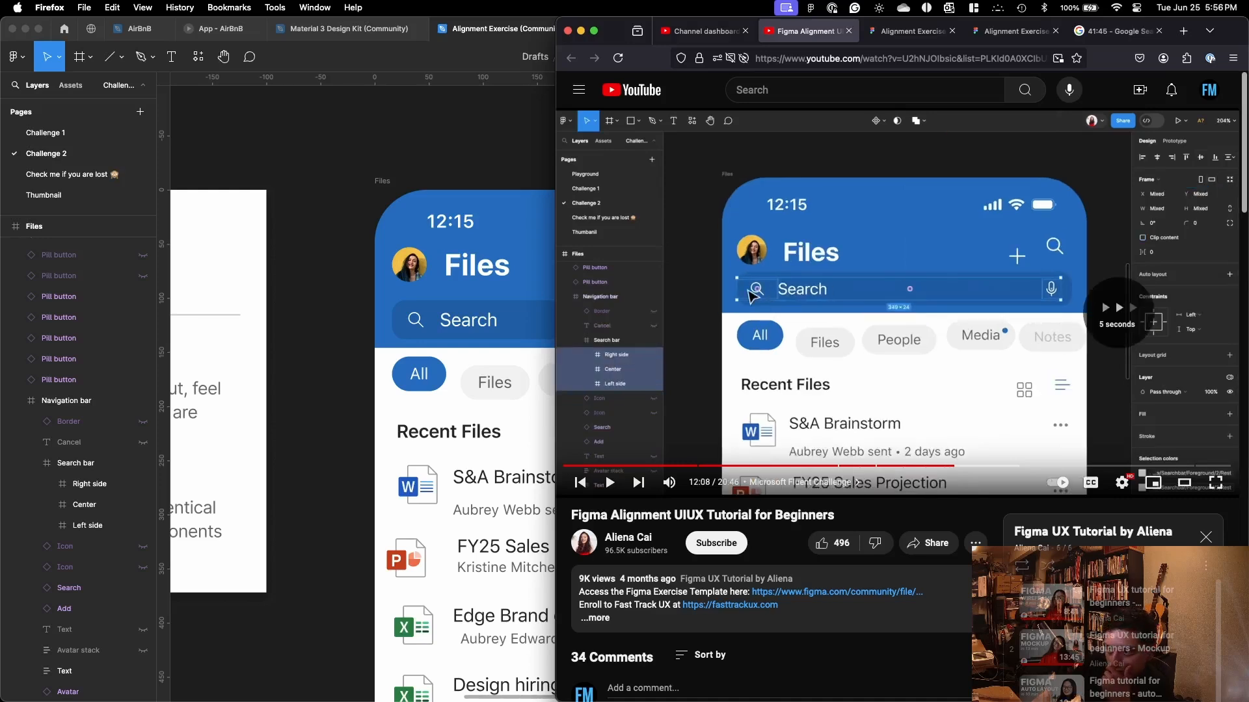
pyautogui.press('Right')
pyautogui.press('Right')
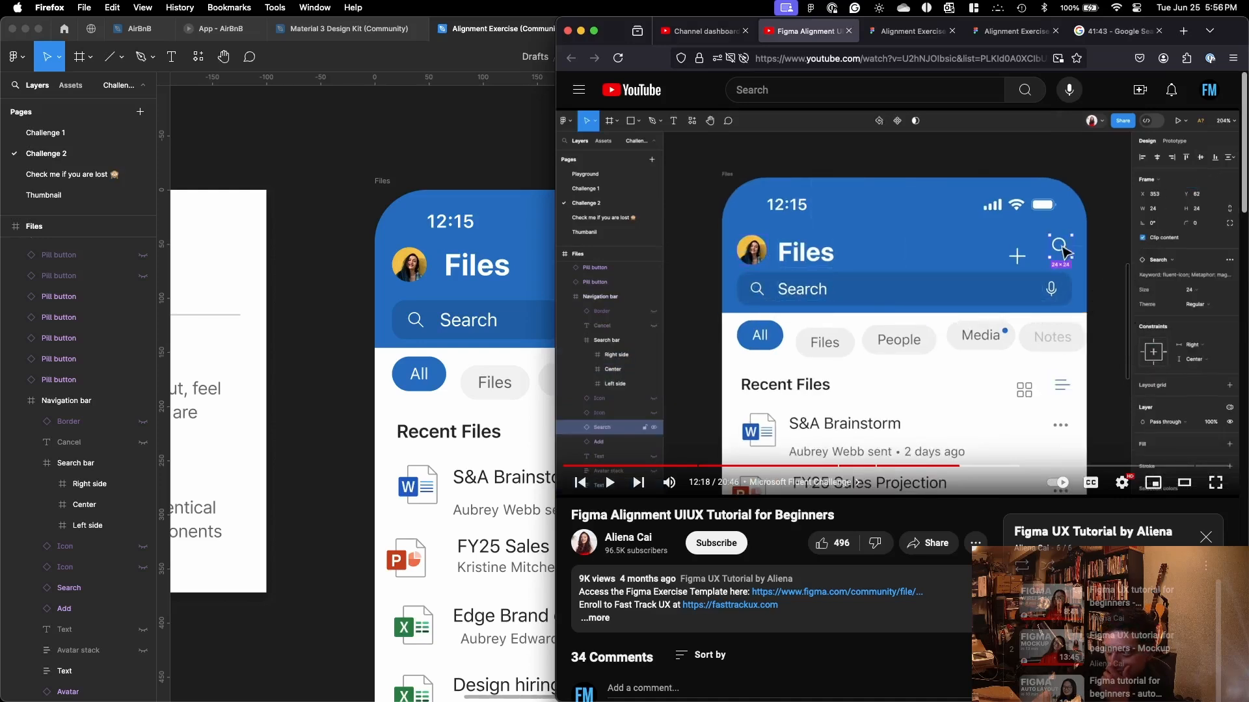
pyautogui.press('space')
pyautogui.press('space')
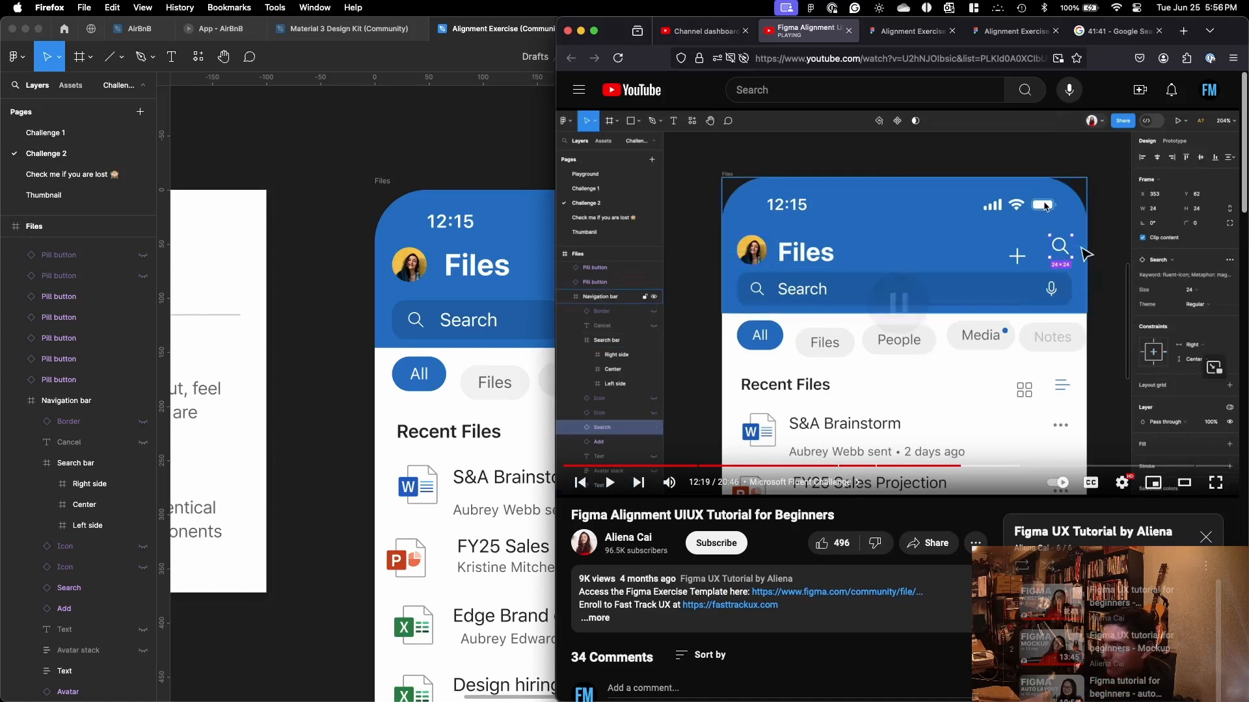
pyautogui.scroll(5, 1045, 207)
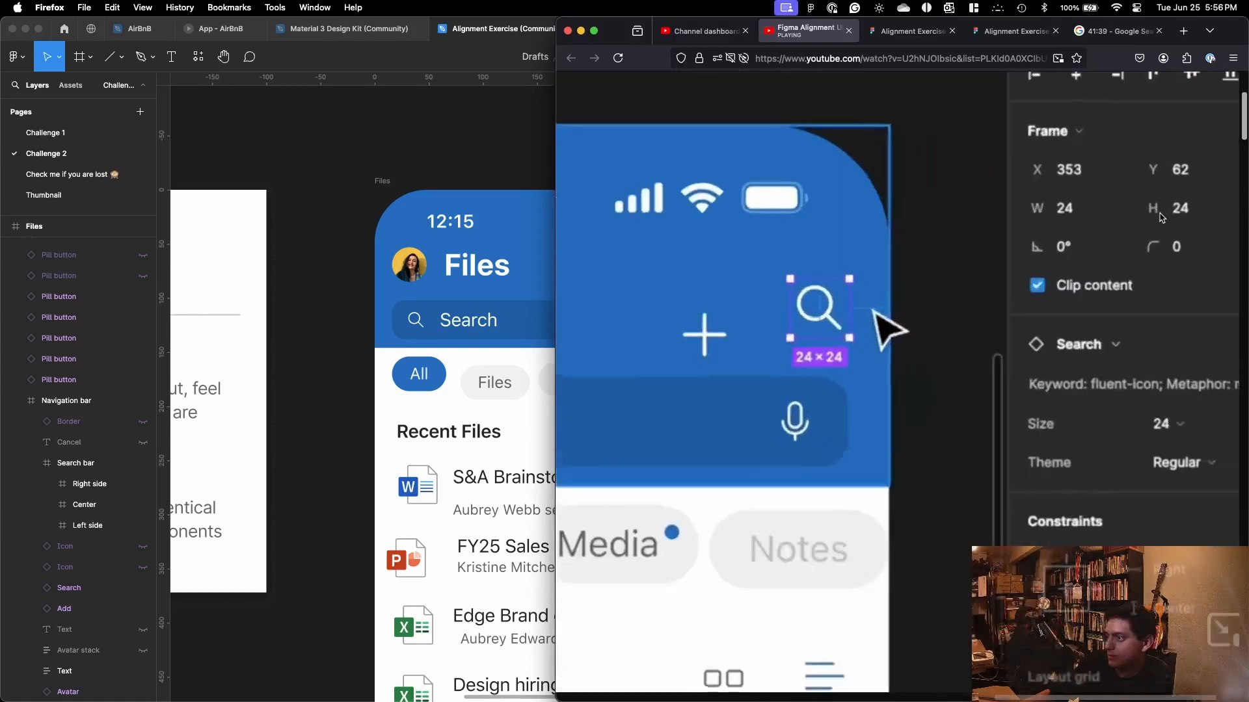
pyautogui.scroll(3, 1162, 217)
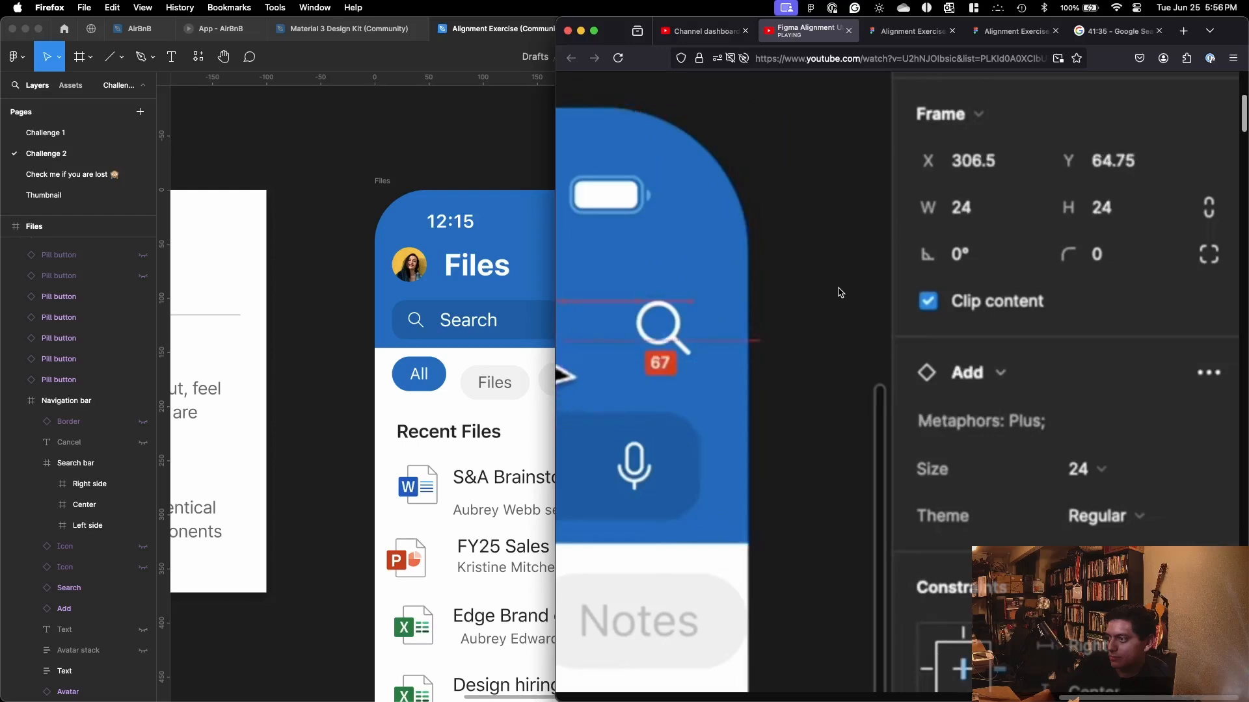
# Step: Switch to Figma and set the navigation bar's Search icon to a Y position of 62
pyautogui.click(467, 139)
pyautogui.click(768, 267)
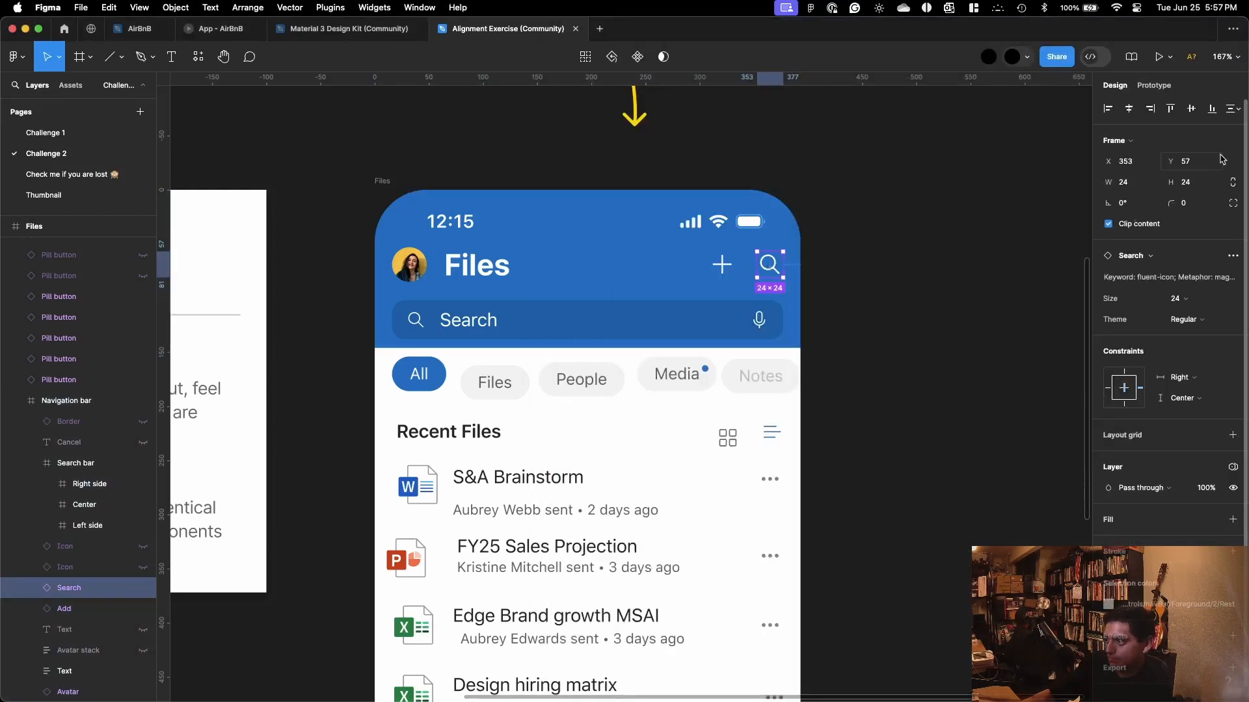
pyautogui.click(1189, 166)
pyautogui.press('Escape')
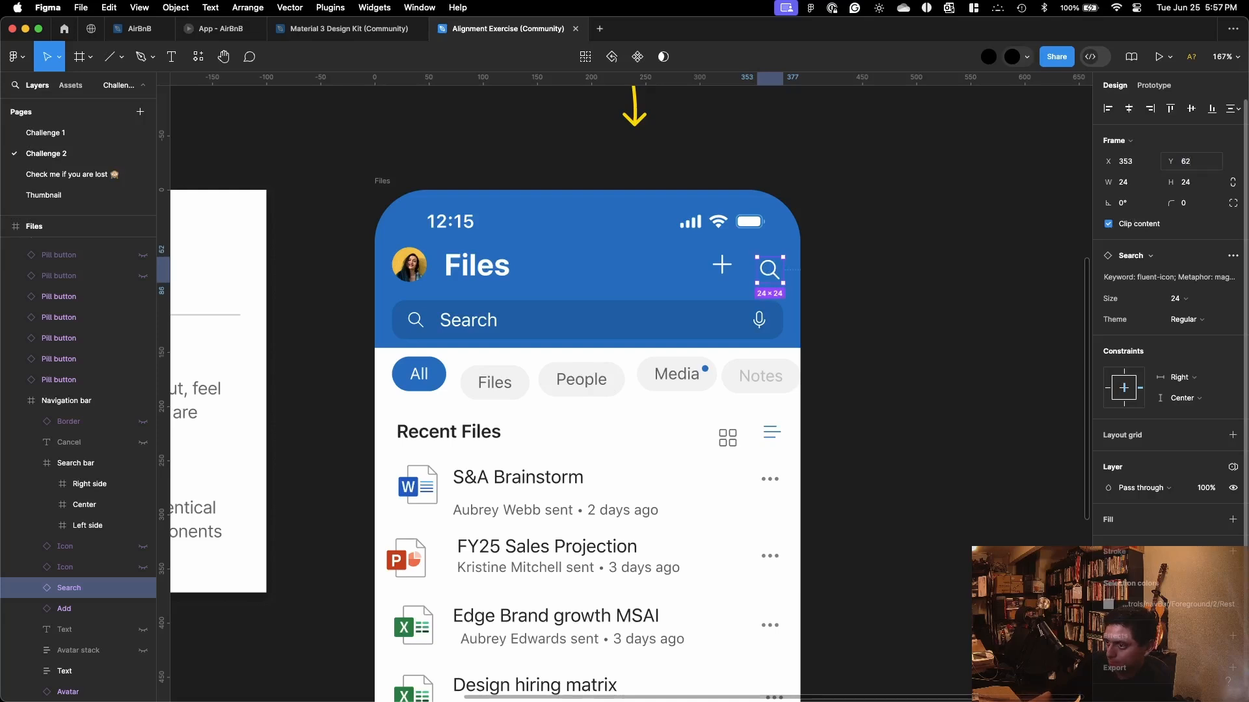
# Step: Move the navigation bar's Add icon down to a Y position of 62, level with the Search icon
pyautogui.click(726, 266)
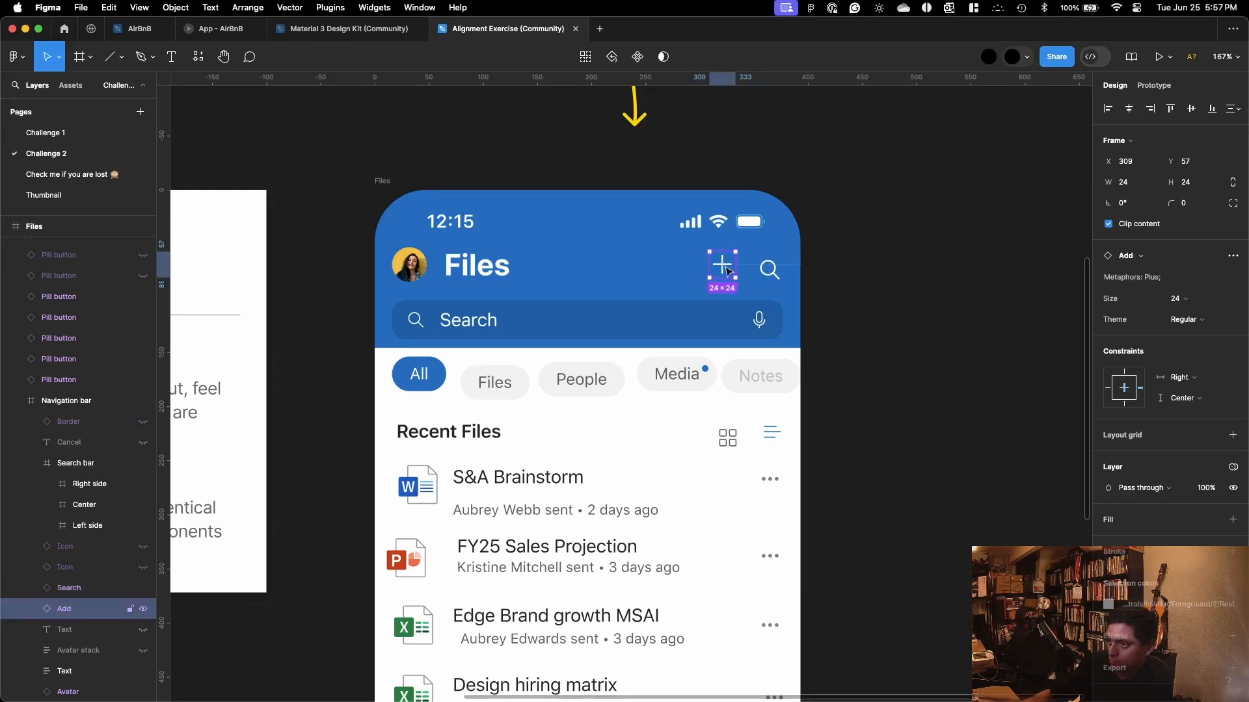
pyautogui.moveTo(726, 270); pyautogui.dragTo(727, 270)
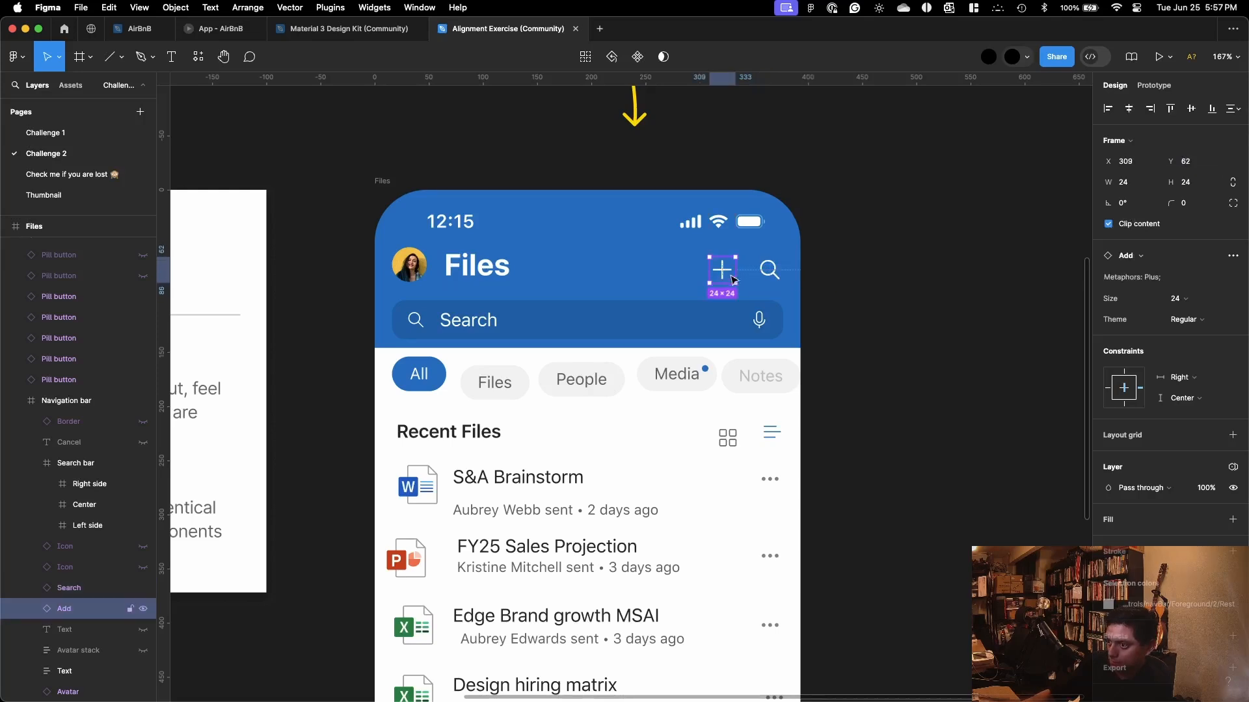
# Step: Move the avatar and Files title down together so their centers line up with the Add and Search icons
pyautogui.click(398, 270)
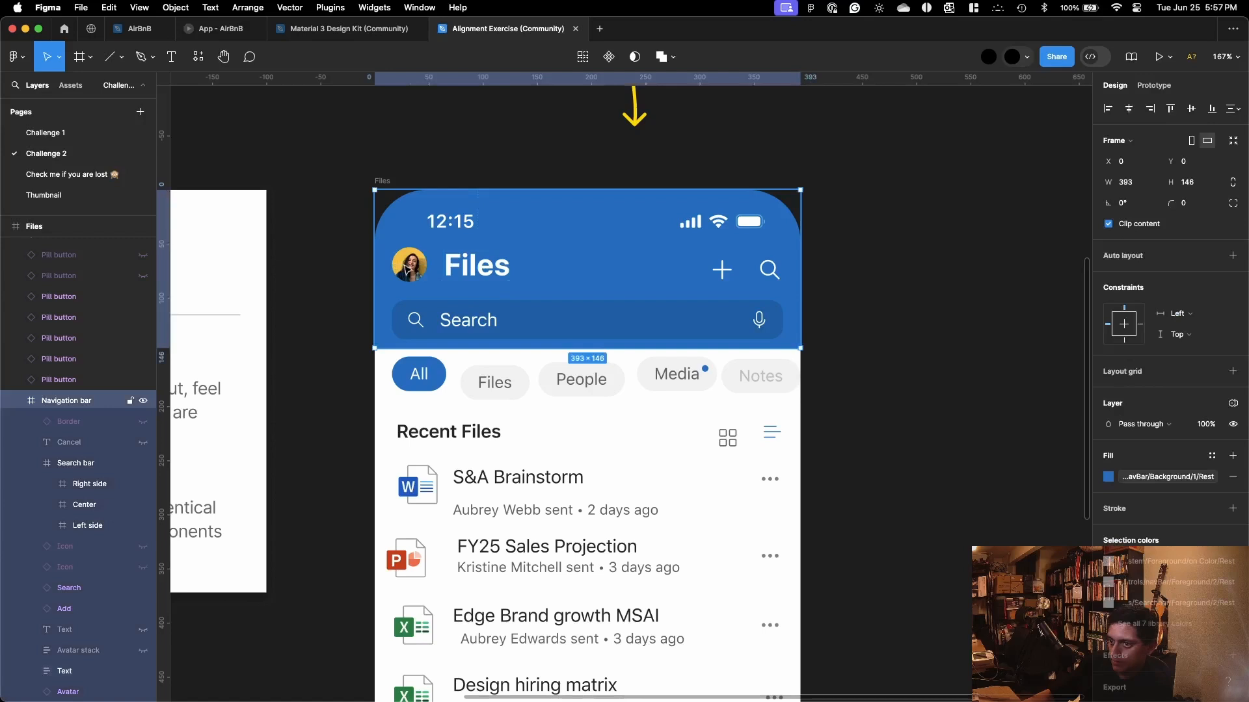
pyautogui.keyDown('super'); pyautogui.click(408, 267); pyautogui.keyUp('super')
pyautogui.keyDown('shift'); pyautogui.click(484, 270); pyautogui.keyUp('shift')
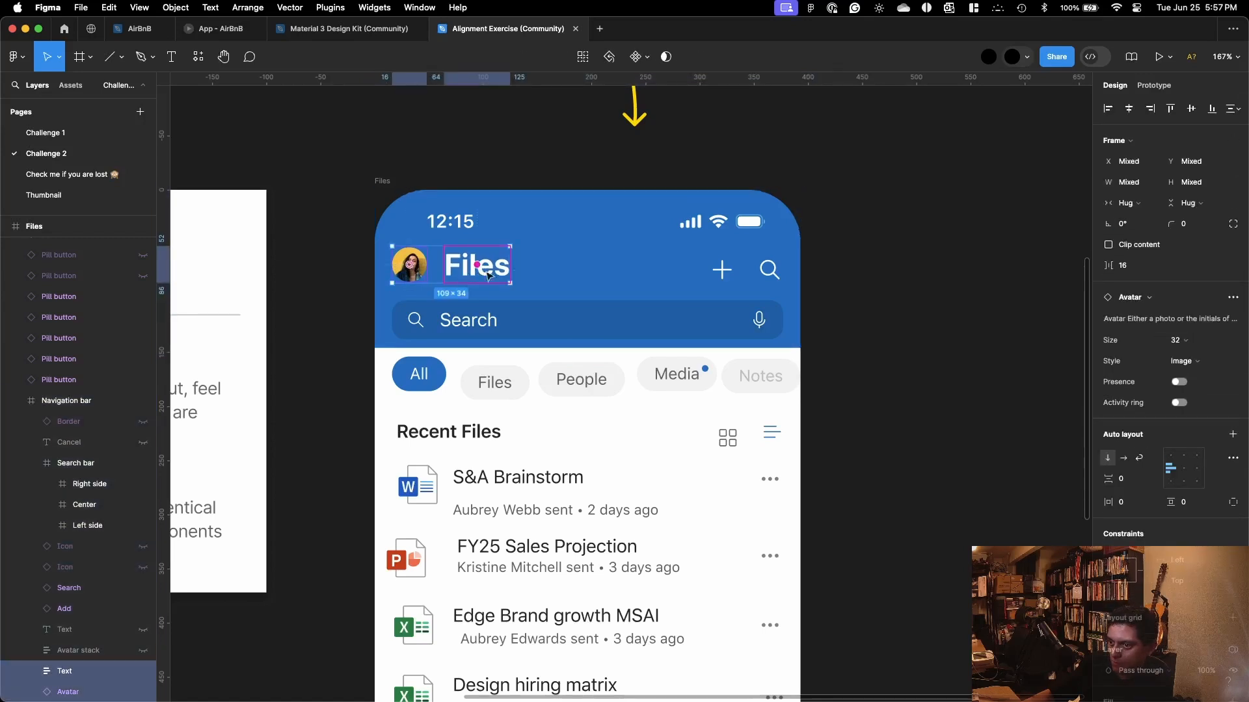
pyautogui.click(484, 272)
pyautogui.click(477, 269)
pyautogui.keyDown('shift'); pyautogui.click(410, 270); pyautogui.keyUp('shift')
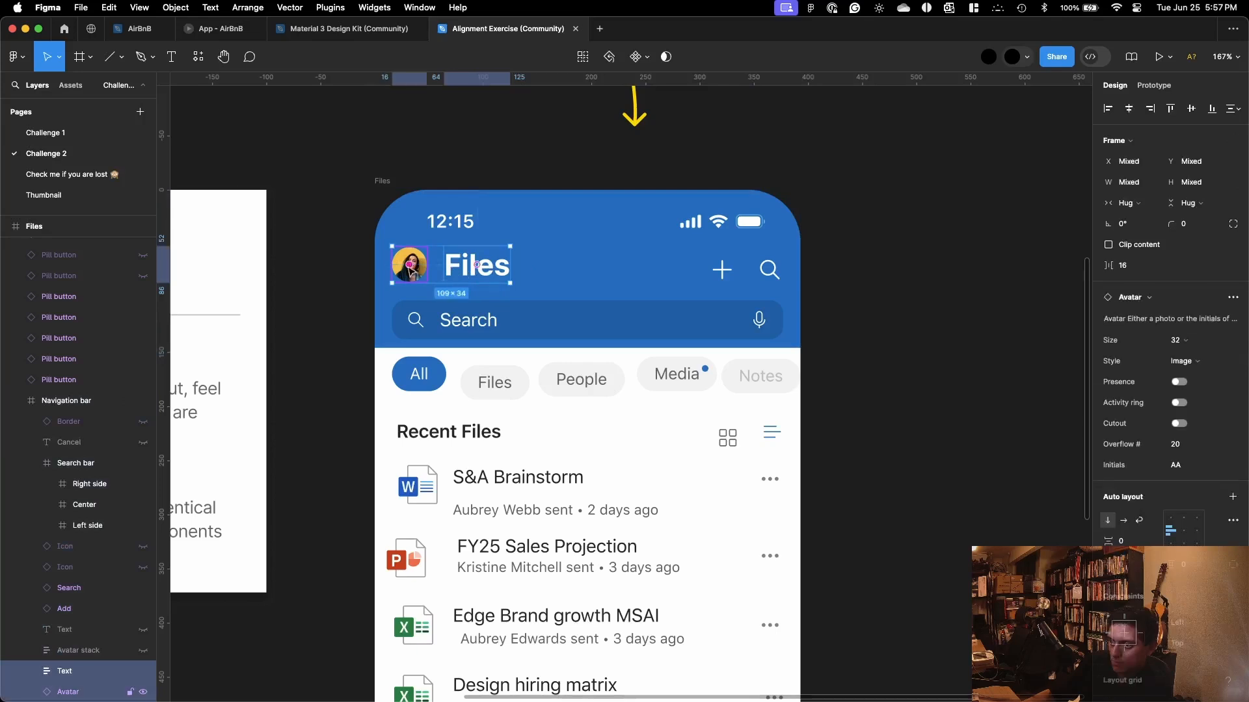
pyautogui.moveTo(415, 276); pyautogui.dragTo(418, 280)
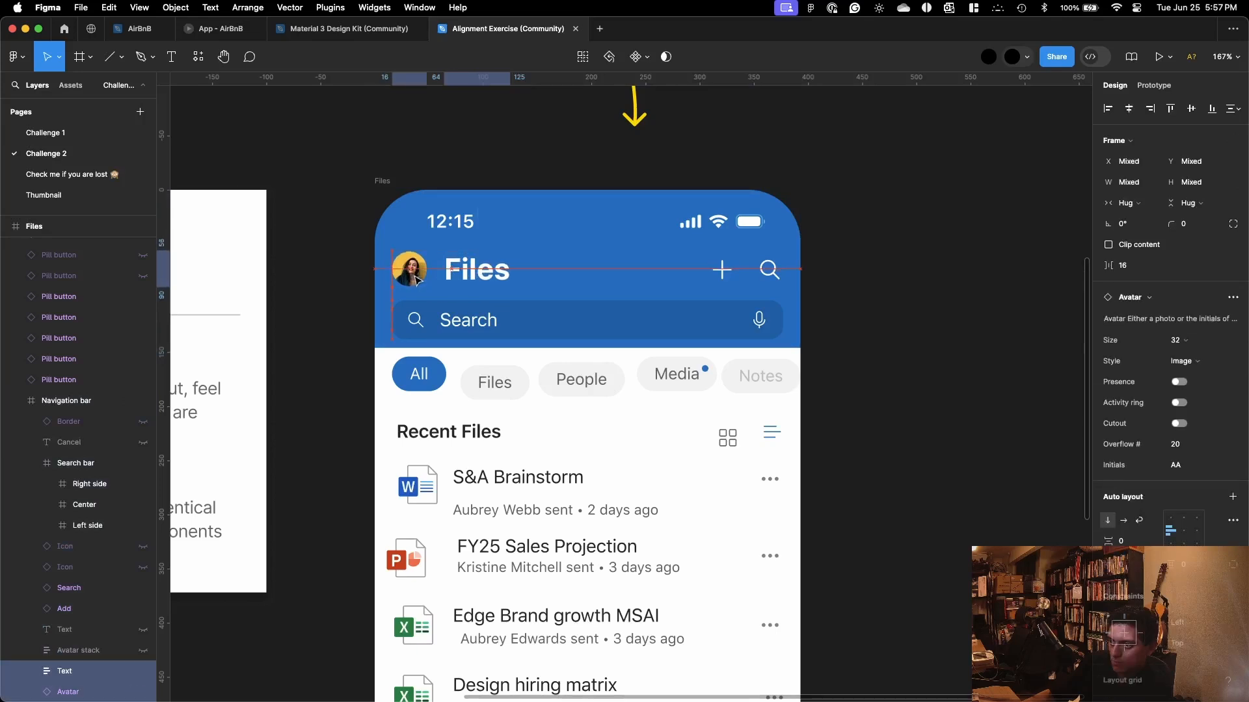
# Step: Set the Files title's Y position to 62
pyautogui.click(322, 276)
pyautogui.doubleClick(487, 276)
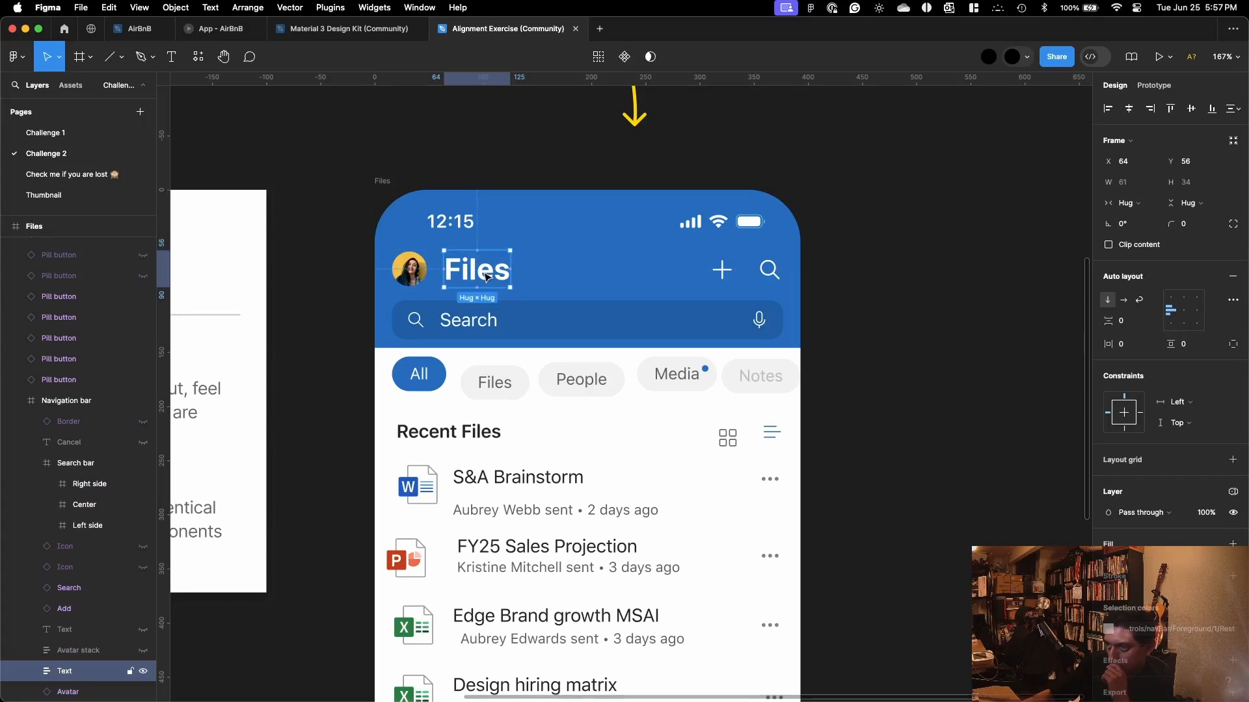
pyautogui.click(765, 275)
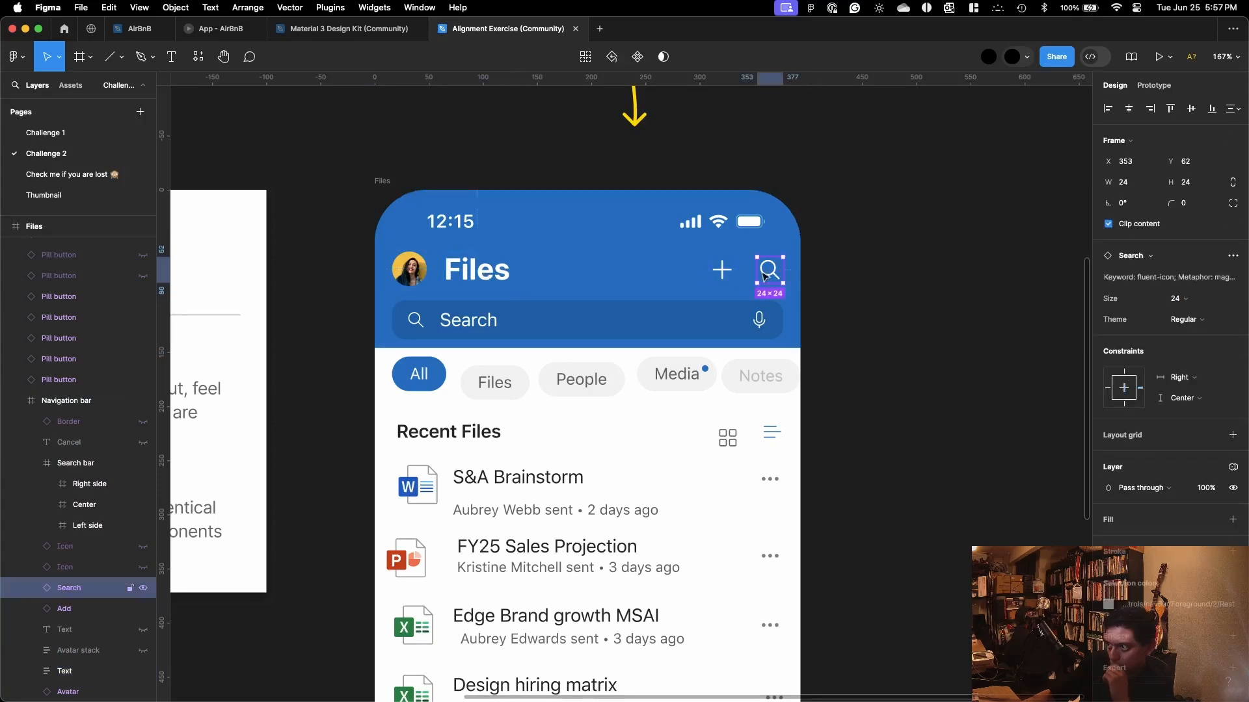
pyautogui.click(504, 273)
pyautogui.click(1200, 167)
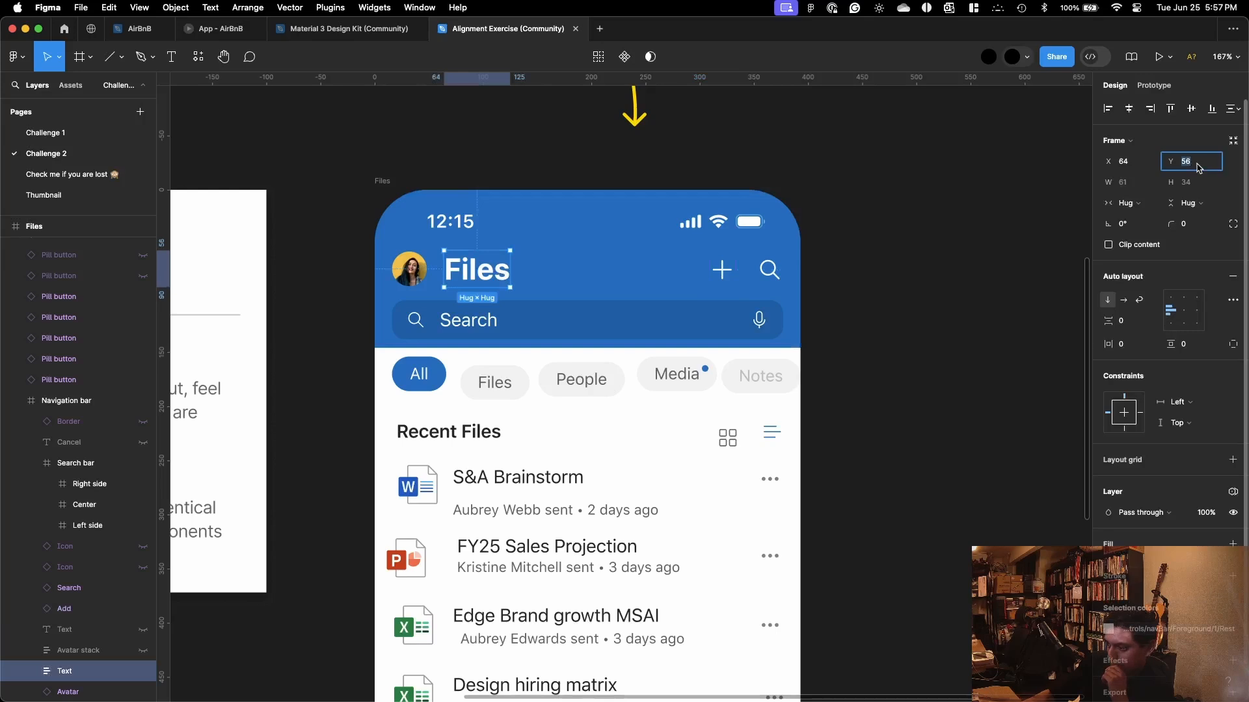
pyautogui.write('62')
pyautogui.press('Return')
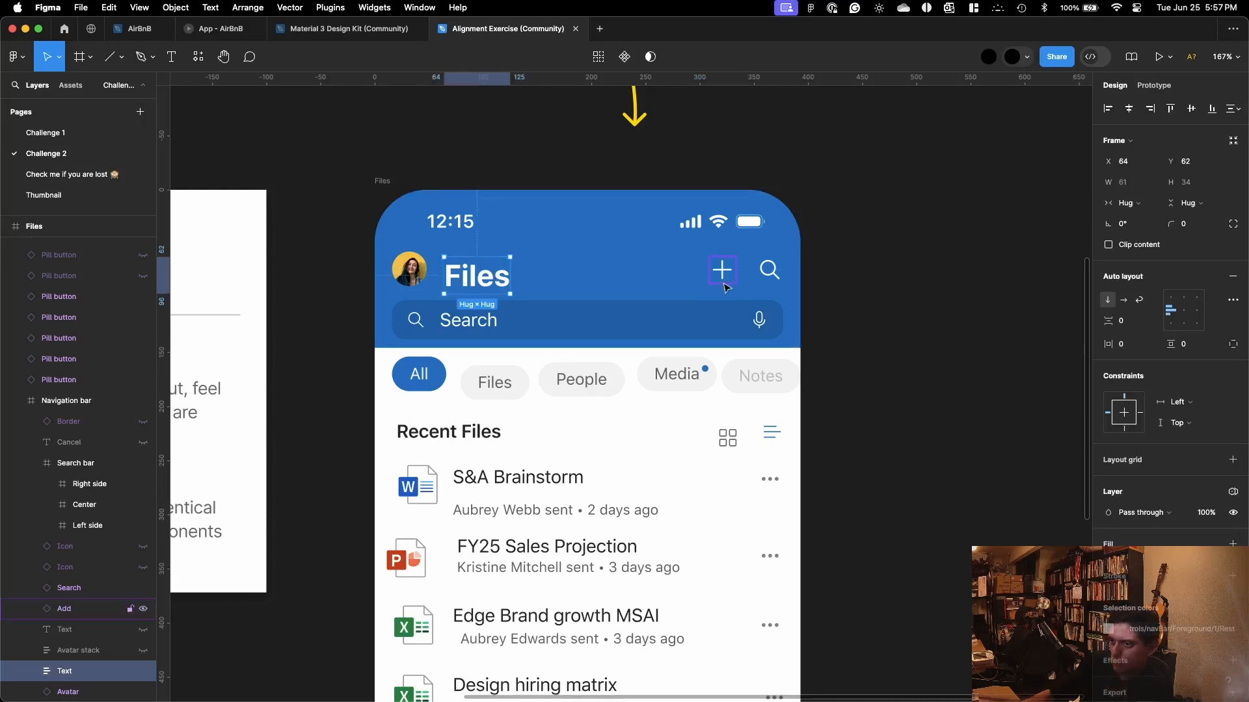
# Step: Move the Files title up beside the avatar, to an X position of 65 and a Y position of 57
pyautogui.moveTo(485, 280); pyautogui.dragTo(485, 278)
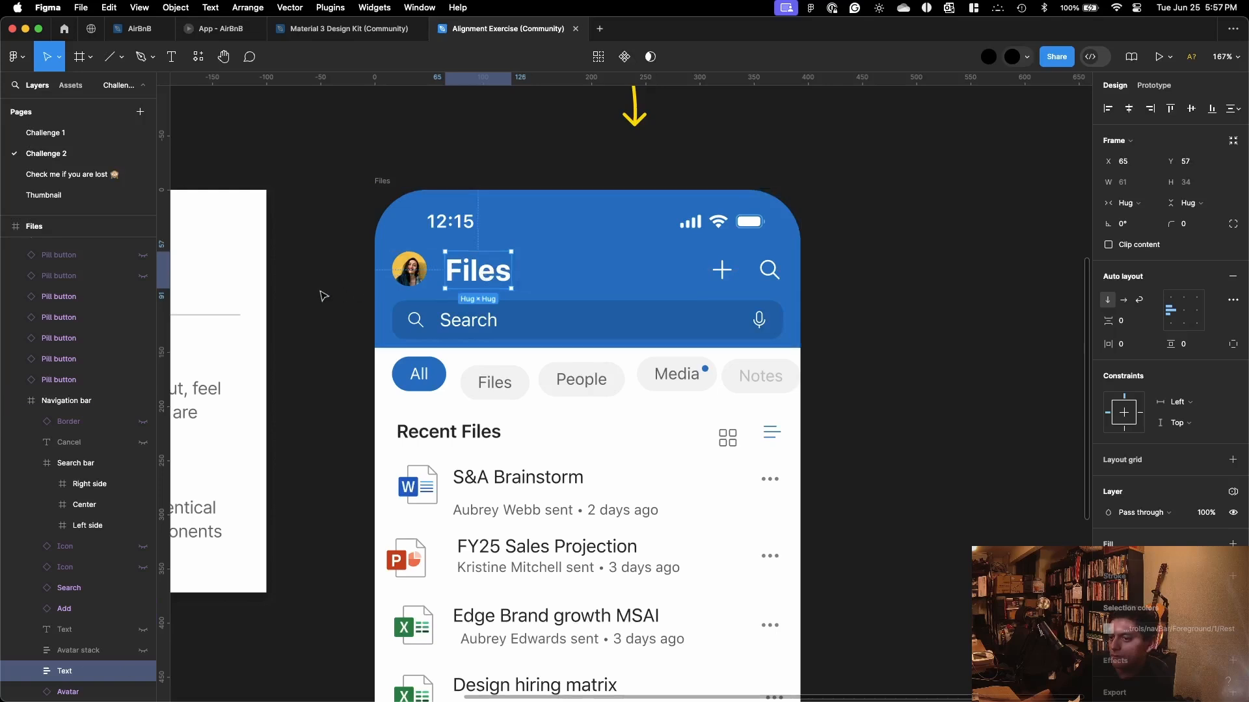
pyautogui.click(406, 269)
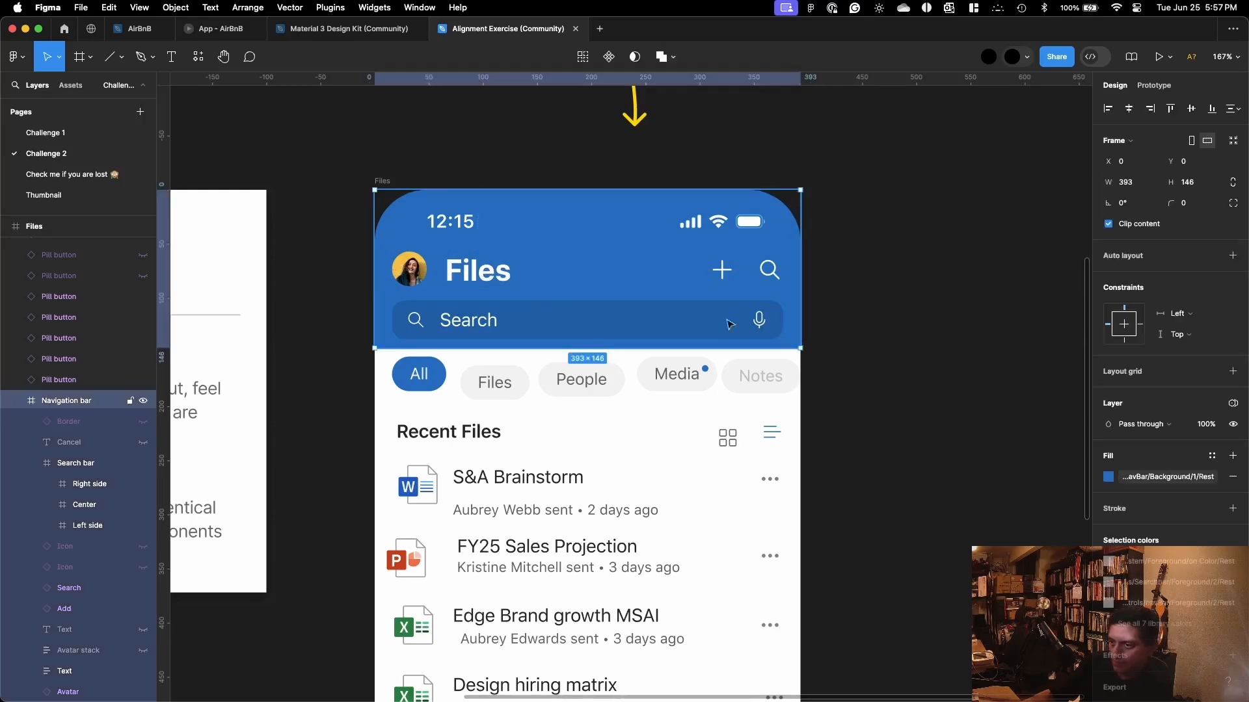
pyautogui.click(903, 369)
# Step: Switch to Firefox and watch the tutorial from the Add icon alignment to the pill button pause-and-try exercise
pyautogui.hotkey('ctrl', 'Up')
pyautogui.click(990, 260)
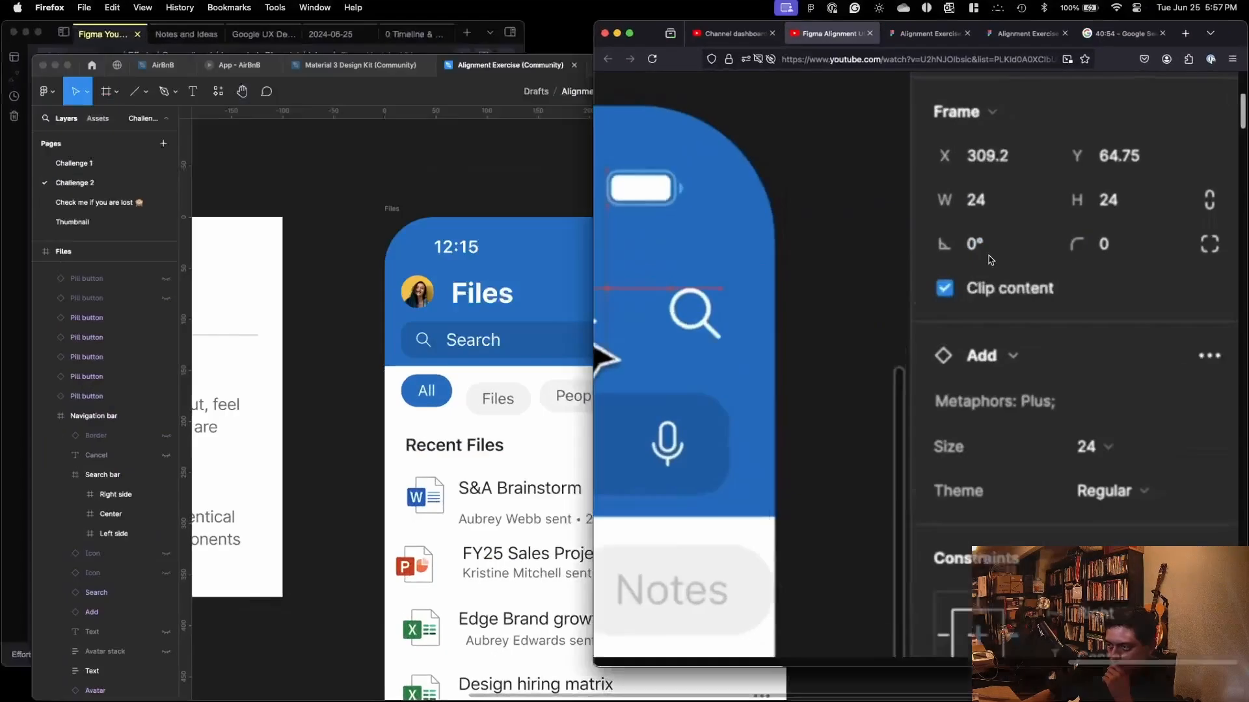
pyautogui.click(769, 329)
pyautogui.scroll(-5, 770, 329)
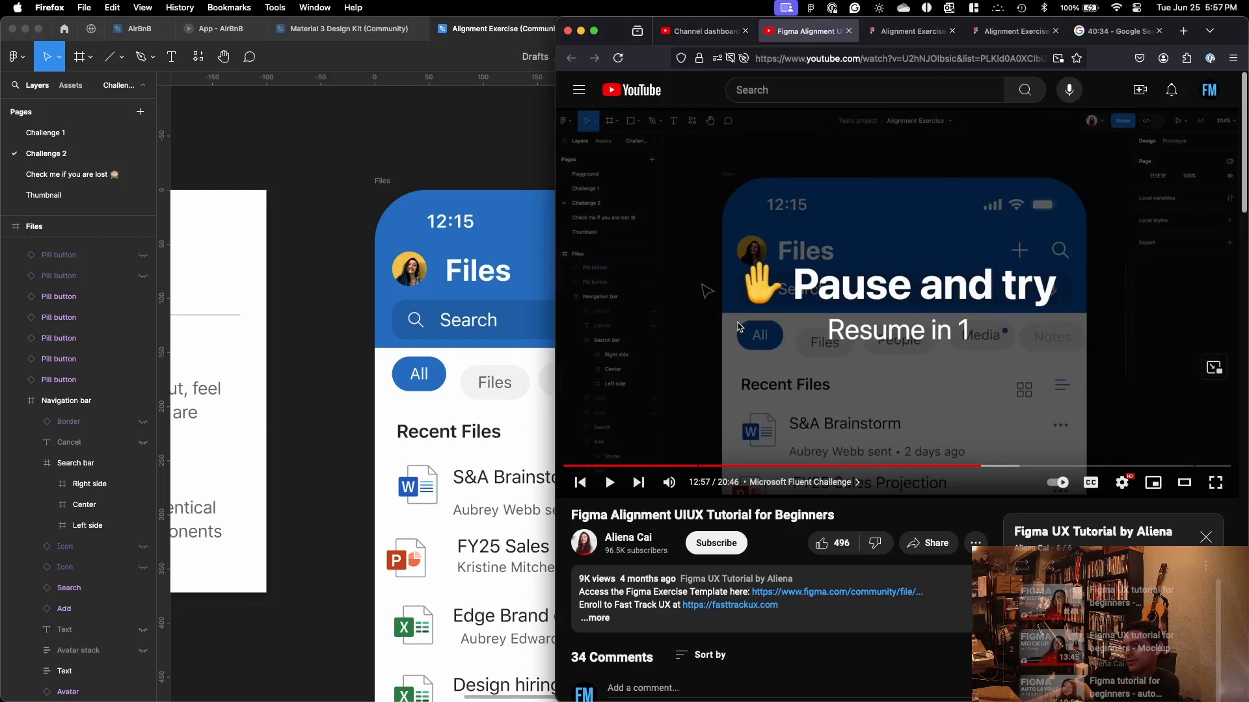
# Step: Switch to Figma and align the vertical centers of the All, Files, People, Media and Notes pill buttons
pyautogui.click(467, 338)
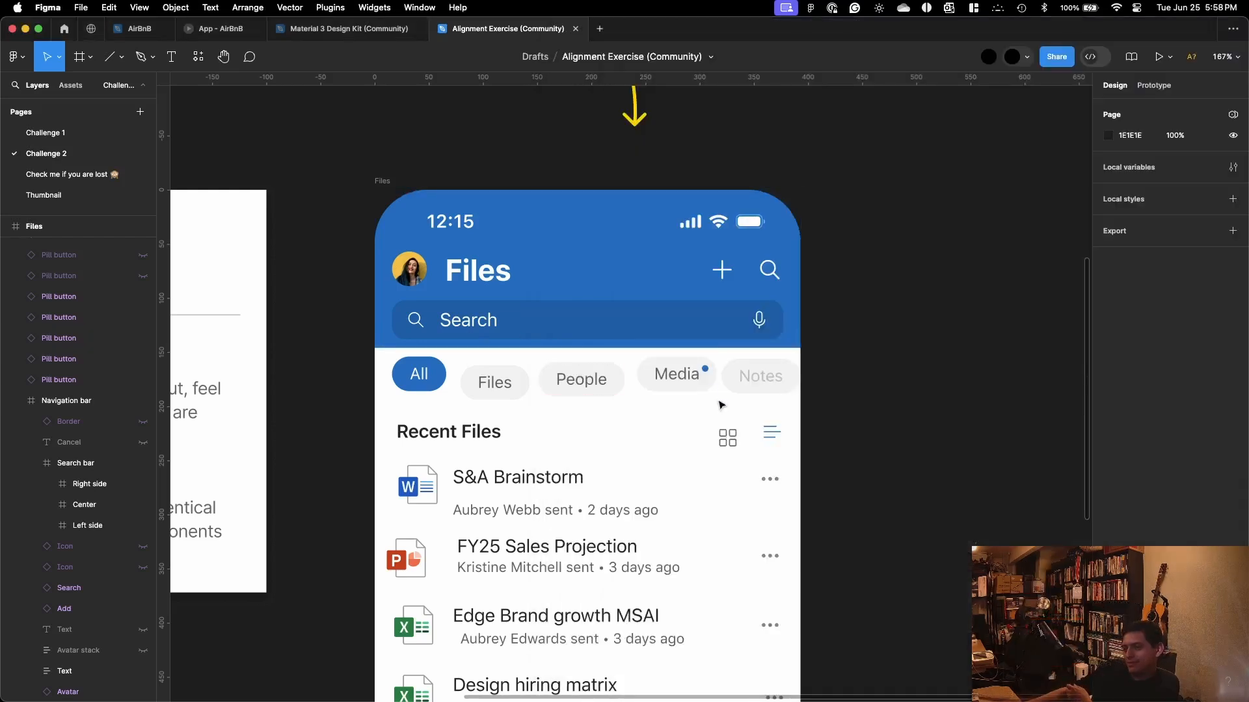
pyautogui.hotkey('ctrl', 'Up')
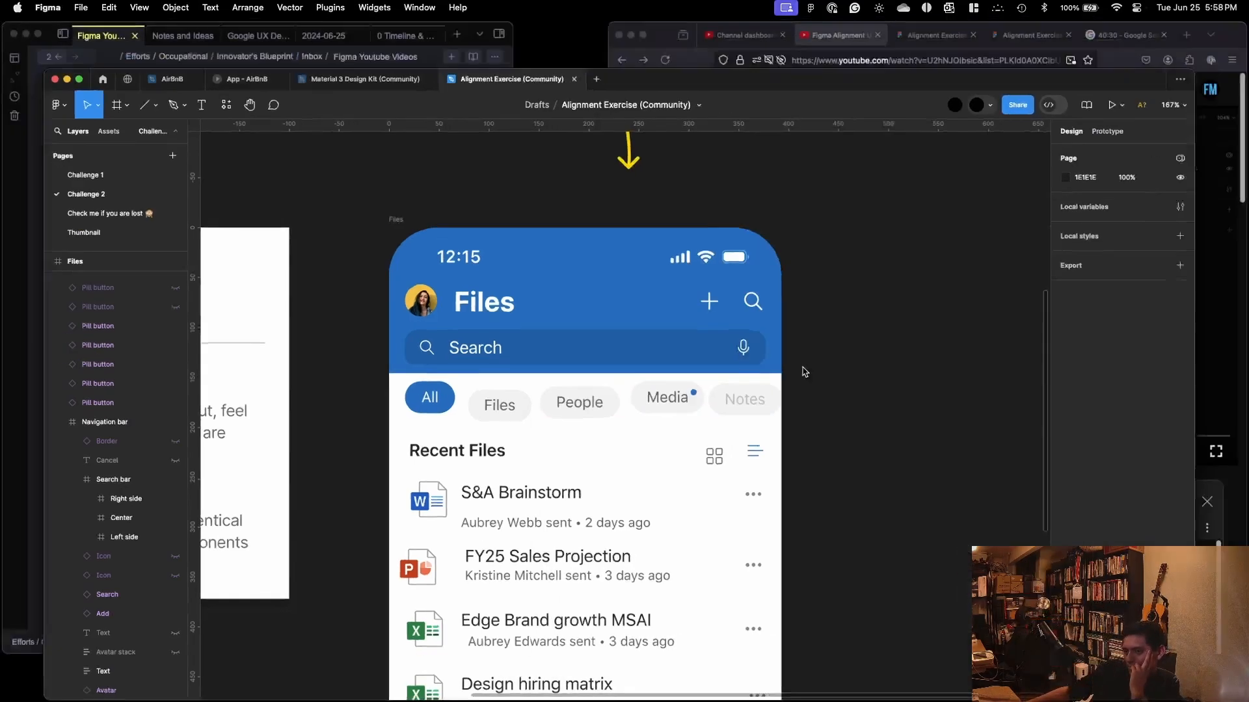
pyautogui.click(577, 530)
pyautogui.click(419, 374)
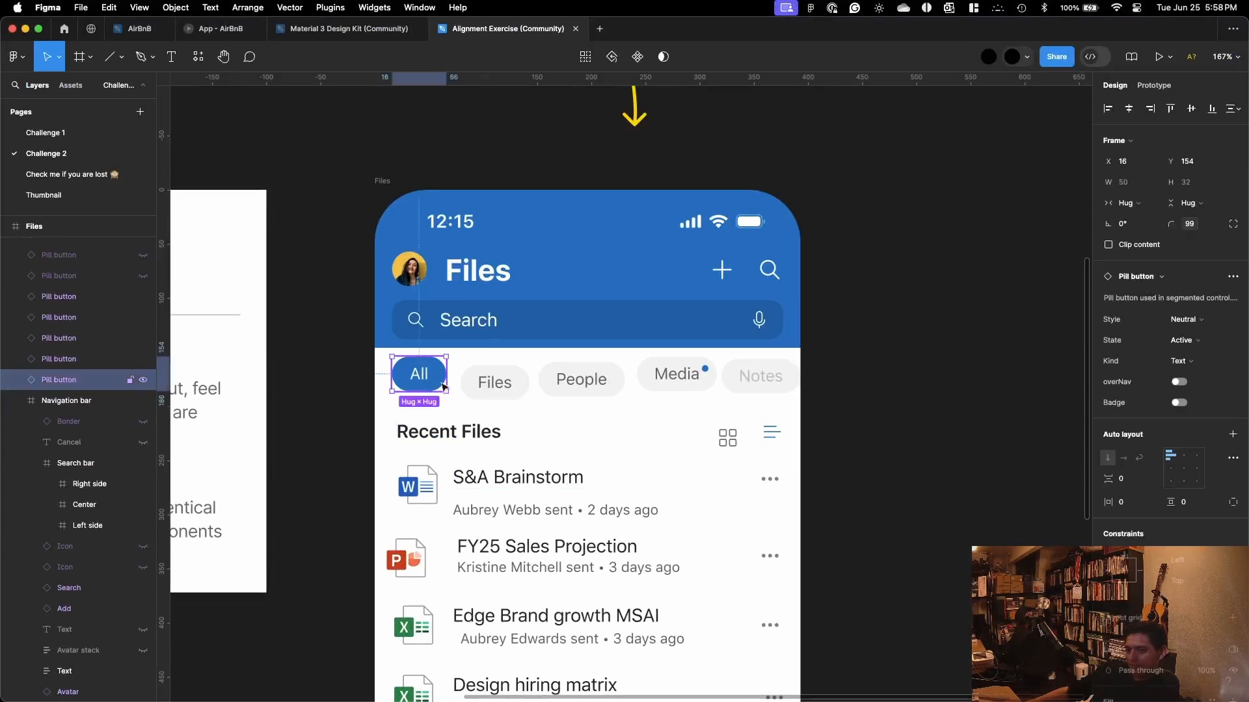
pyautogui.keyDown('shift'); pyautogui.click(520, 392); pyautogui.keyUp('shift')
pyautogui.keyDown('shift'); pyautogui.click(580, 379); pyautogui.keyUp('shift')
pyautogui.keyDown('shift'); pyautogui.click(677, 376); pyautogui.keyUp('shift')
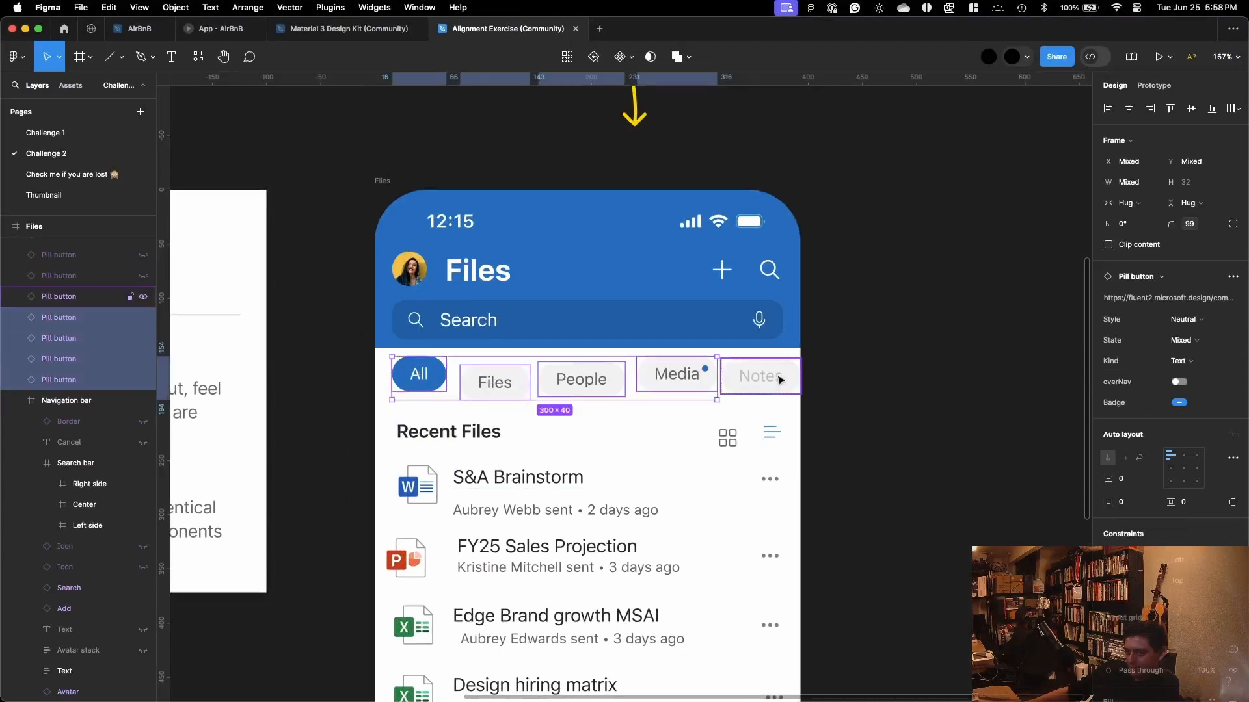
pyautogui.keyDown('shift'); pyautogui.click(761, 376); pyautogui.keyUp('shift')
pyautogui.click(1191, 108)
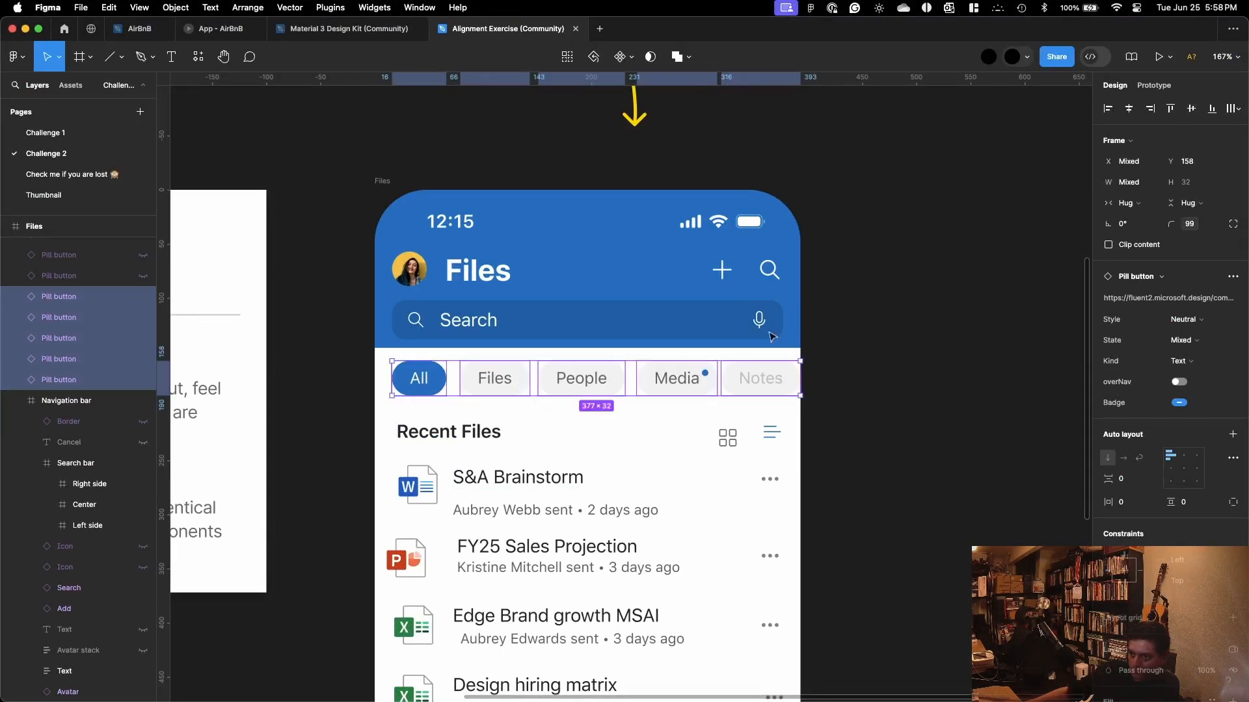
# Step: Try the pill button row at a Y position of 154 and return it to 158
pyautogui.press('alt')
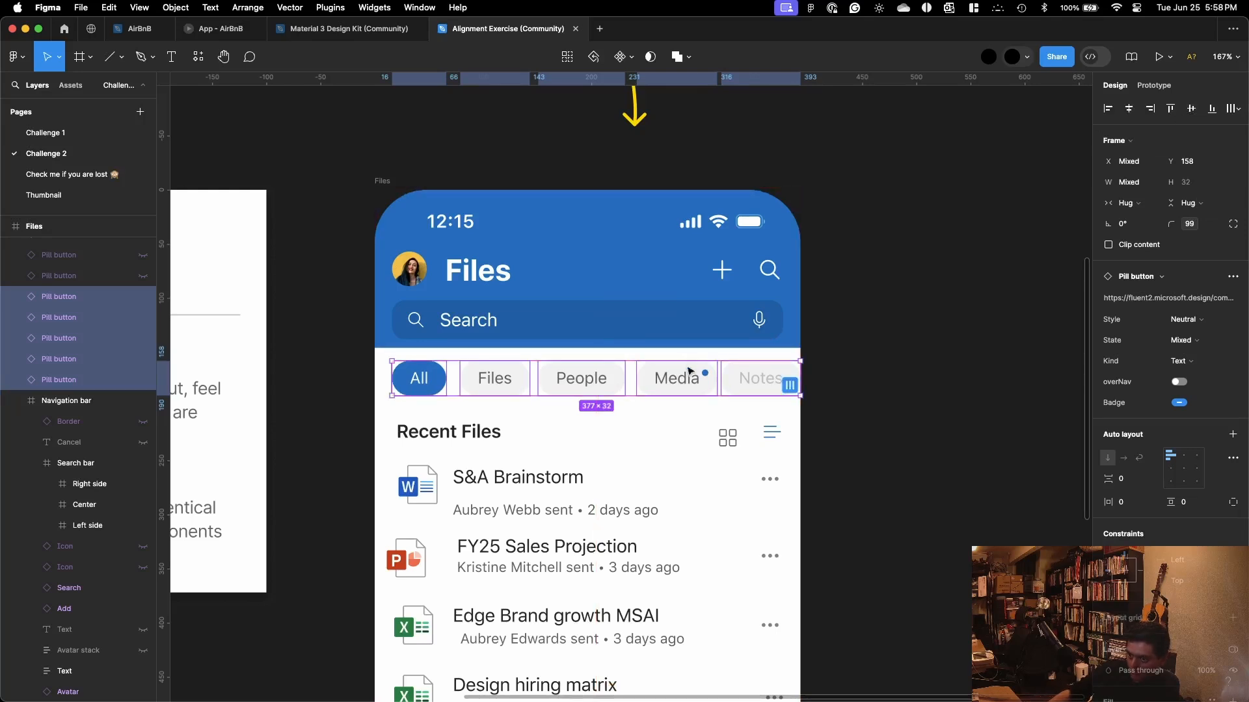
pyautogui.press('Up')
pyautogui.press('Up')
pyautogui.press('Up')
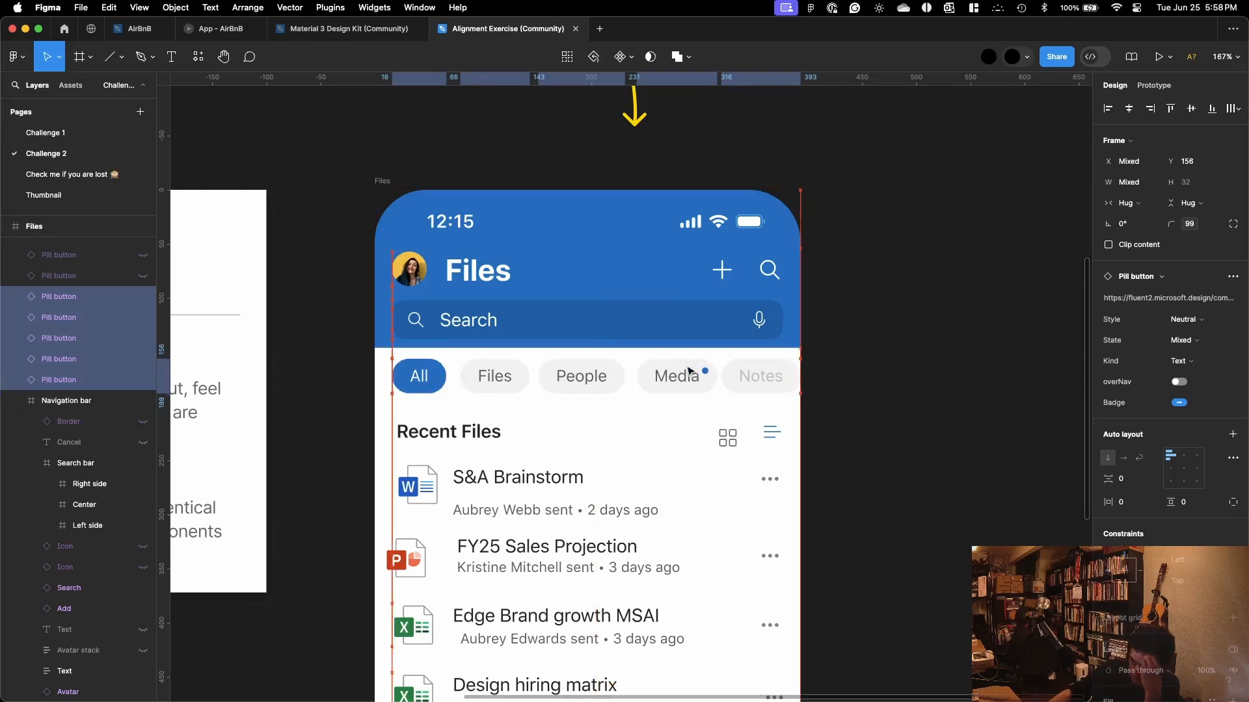
pyautogui.press('Up')
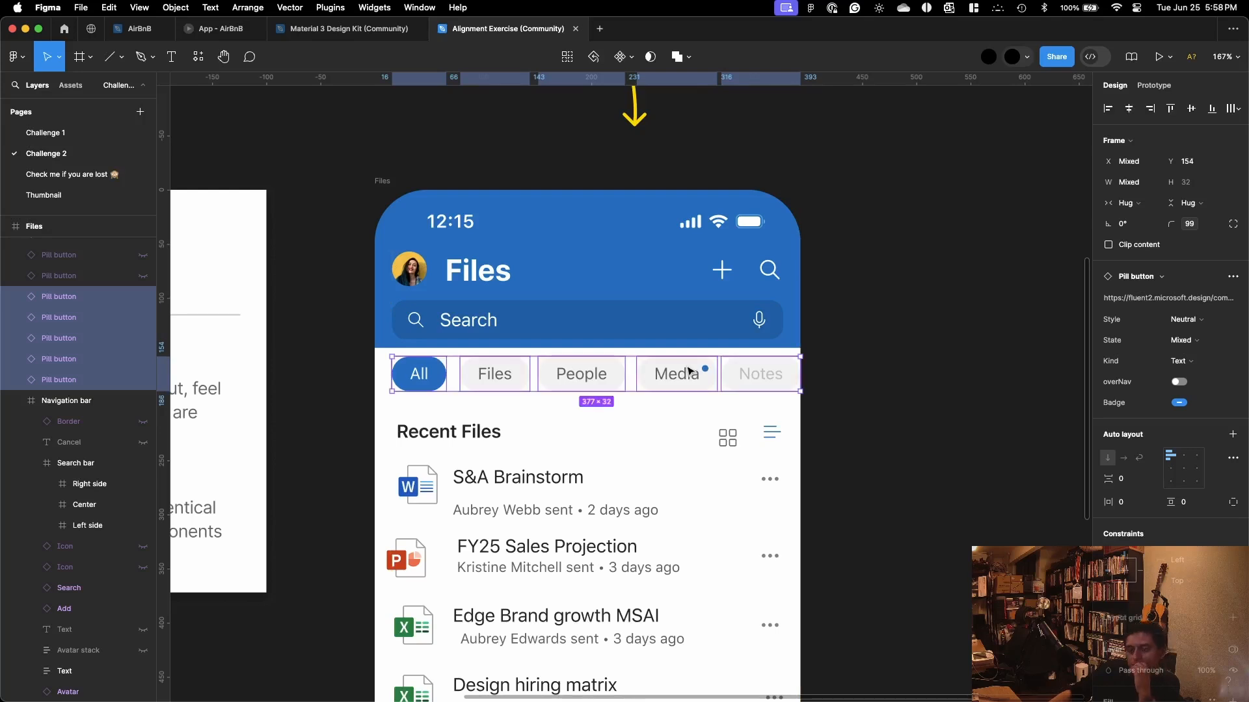
pyautogui.press('Down')
pyautogui.press('Down')
pyautogui.press('Down')
pyautogui.press('Down')
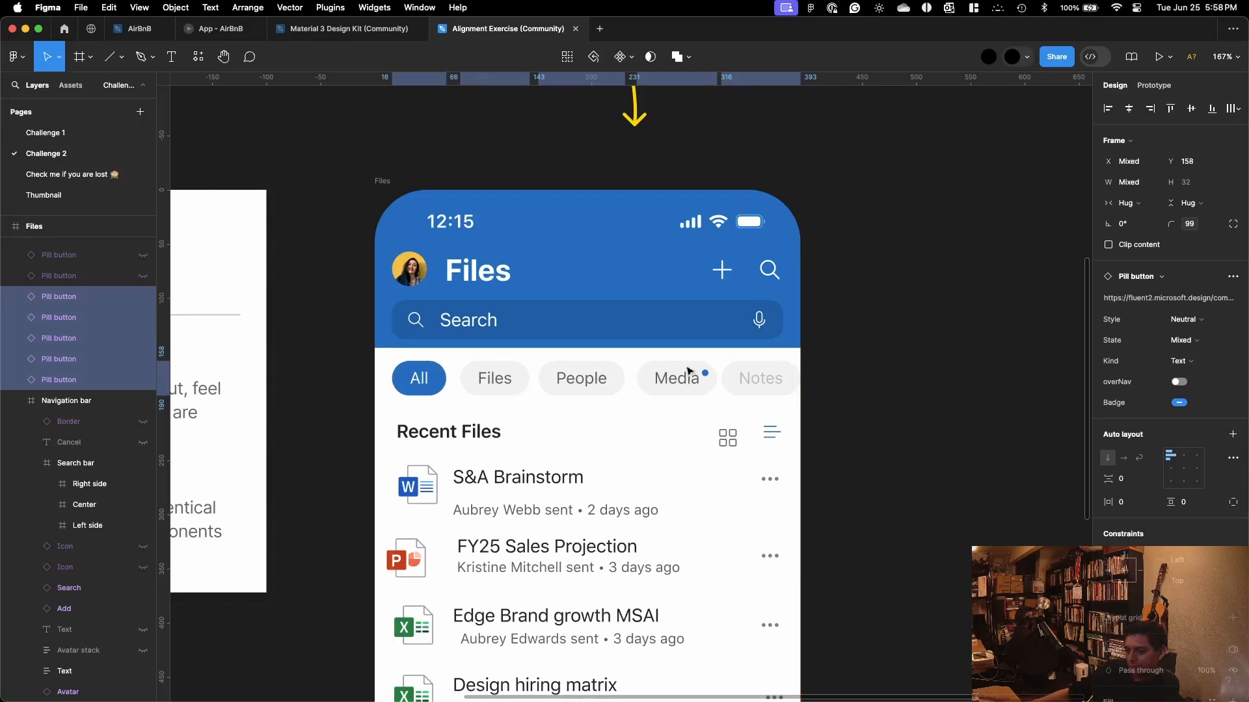
pyautogui.press('alt')
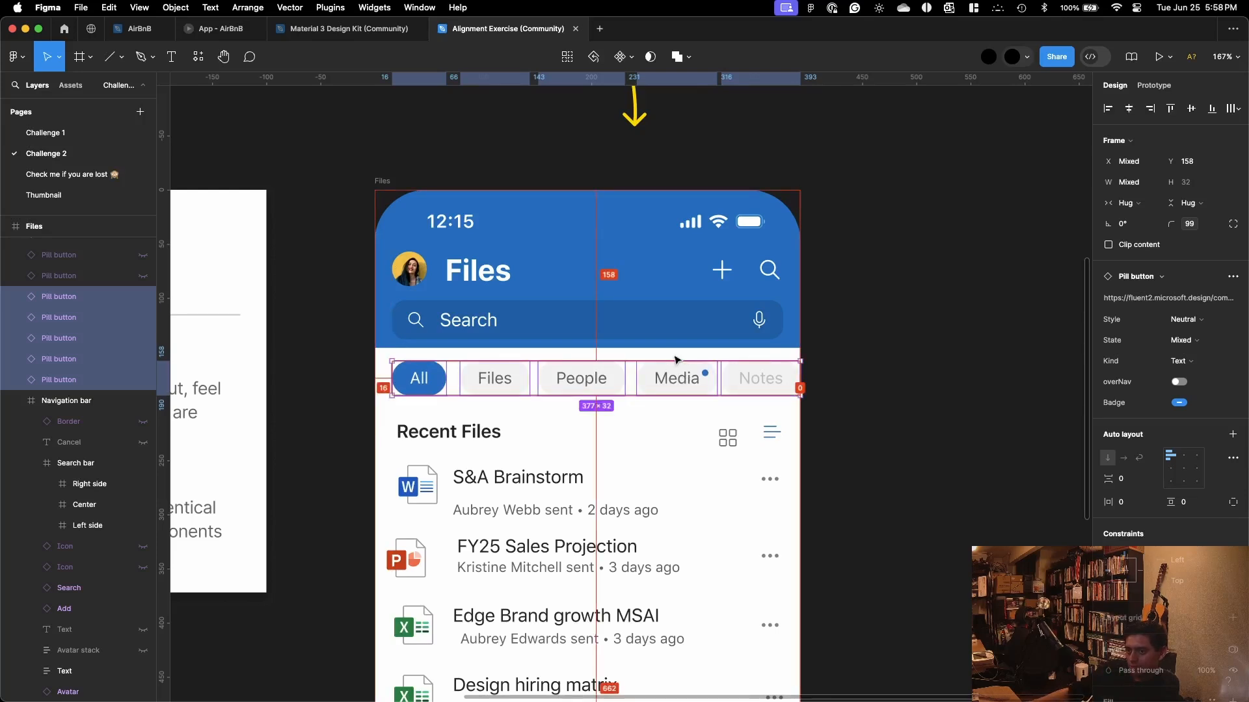
# Step: Move the pill button row down to a Y position of 162, leaving a 16 gap below the navigation bar
pyautogui.press('alt')
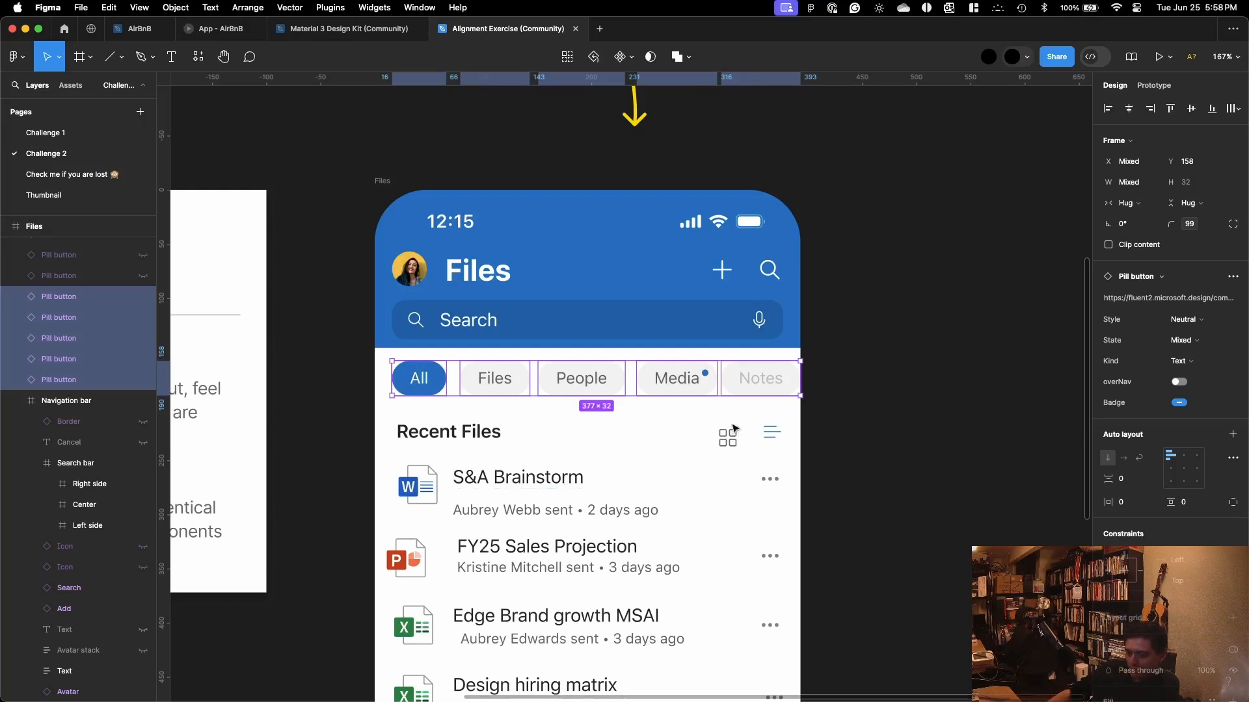
pyautogui.press('Down')
pyautogui.press('Down')
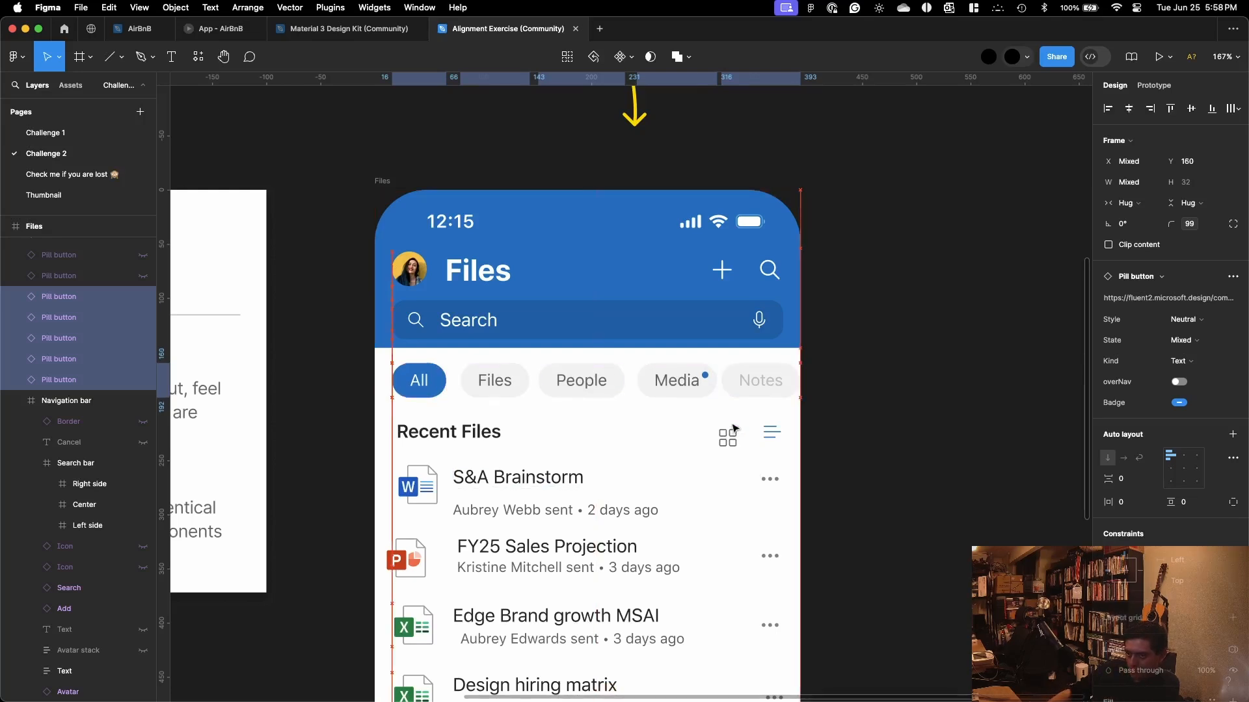
pyautogui.press('Down')
pyautogui.press('Down')
pyautogui.press('alt')
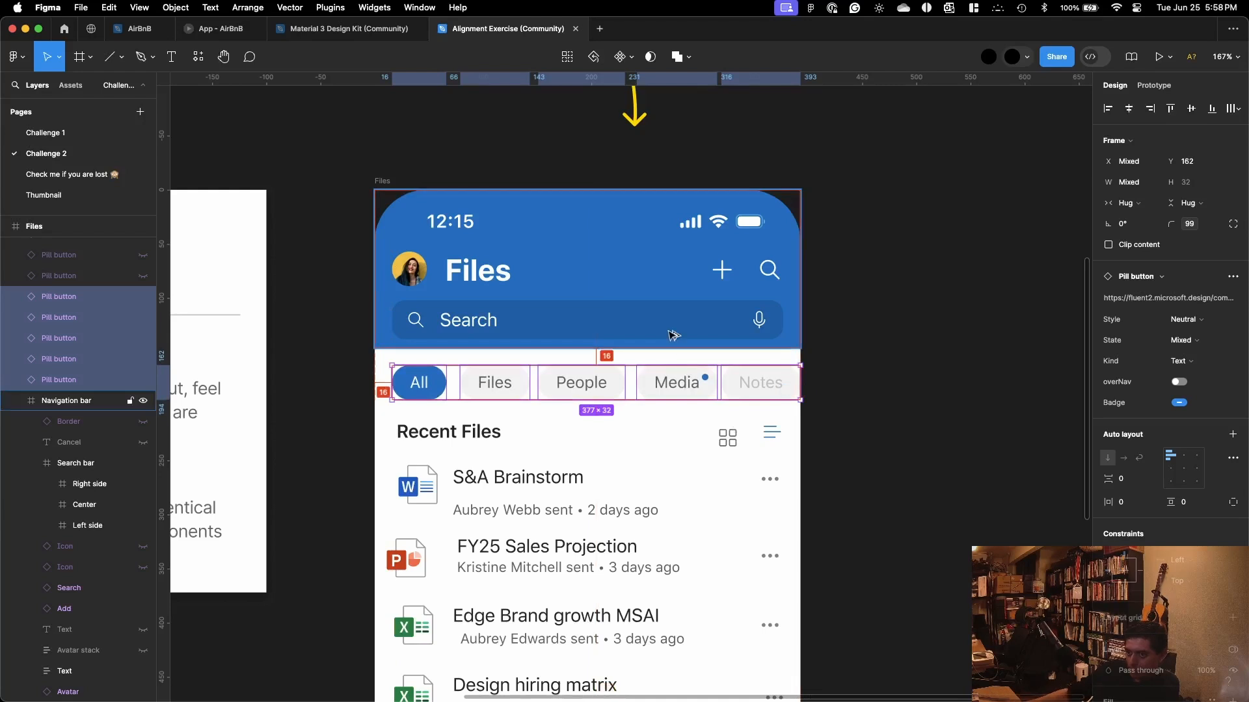
# Step: Align the vertical centers of the Recent Files heading and the grid and list icons
pyautogui.scroll(-2, 573, 448)
pyautogui.click(496, 390)
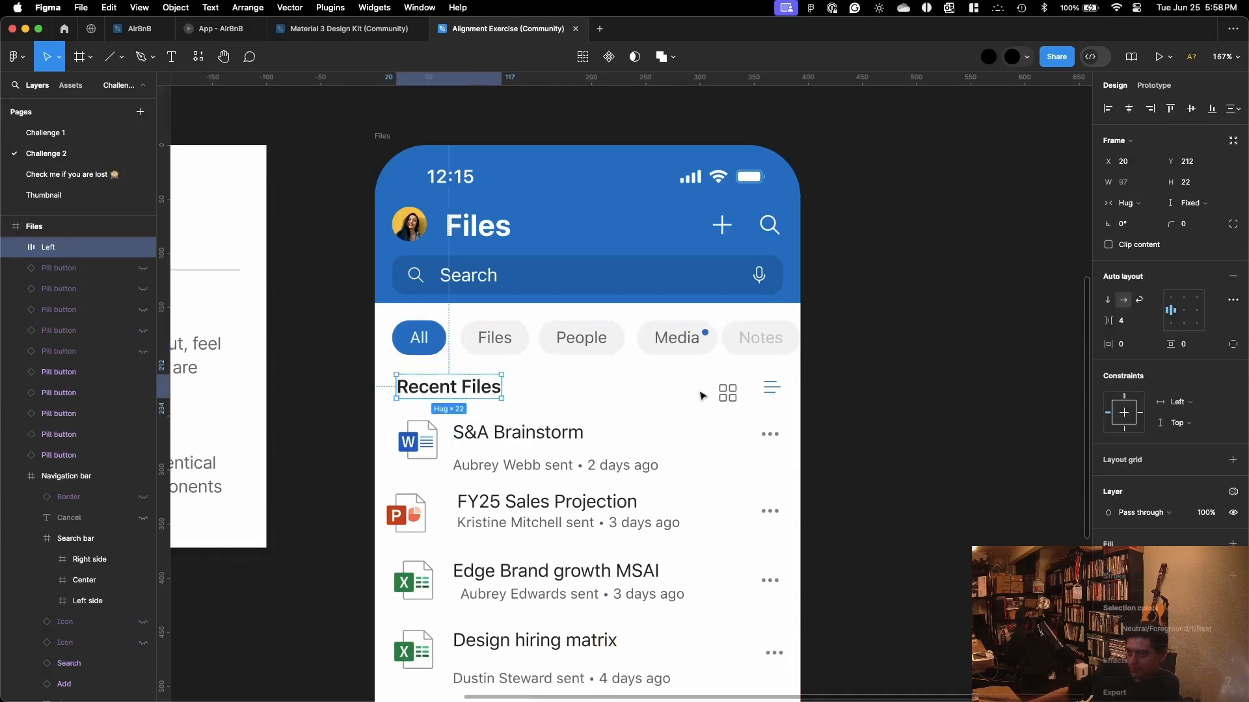
pyautogui.keyDown('shift'); pyautogui.click(727, 393); pyautogui.keyUp('shift')
pyautogui.keyDown('shift'); pyautogui.click(772, 388); pyautogui.keyUp('shift')
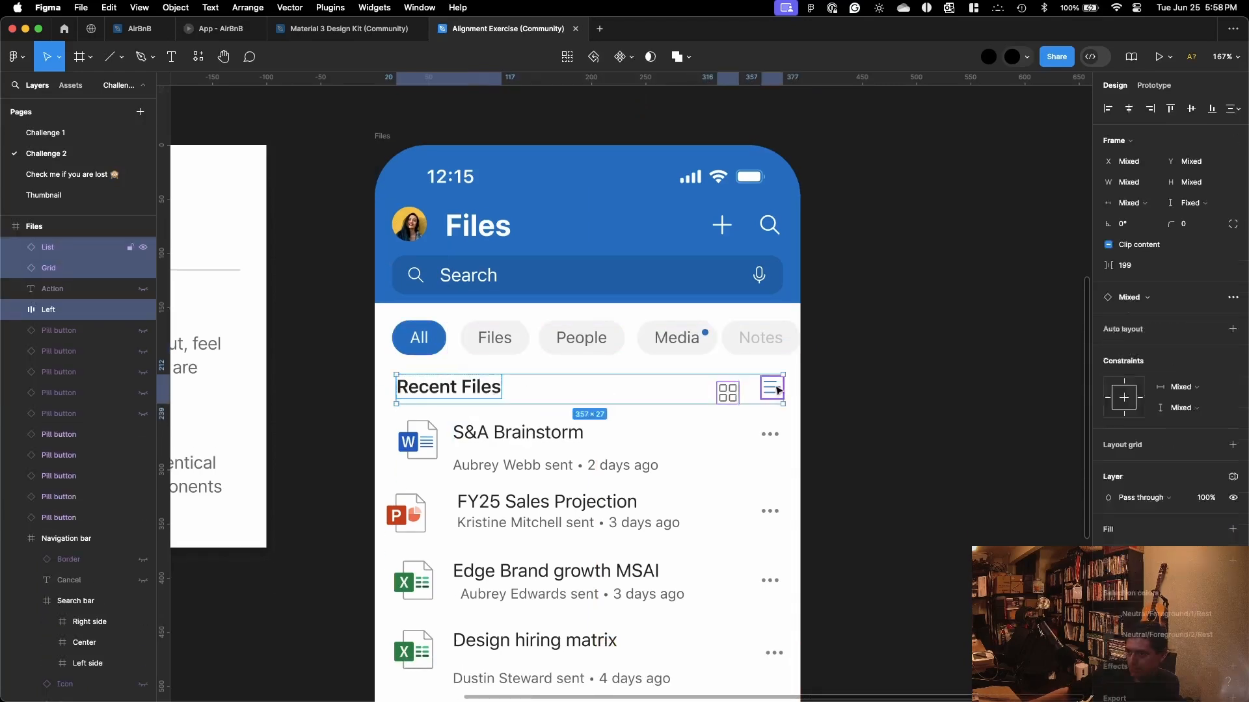
pyautogui.click(1191, 108)
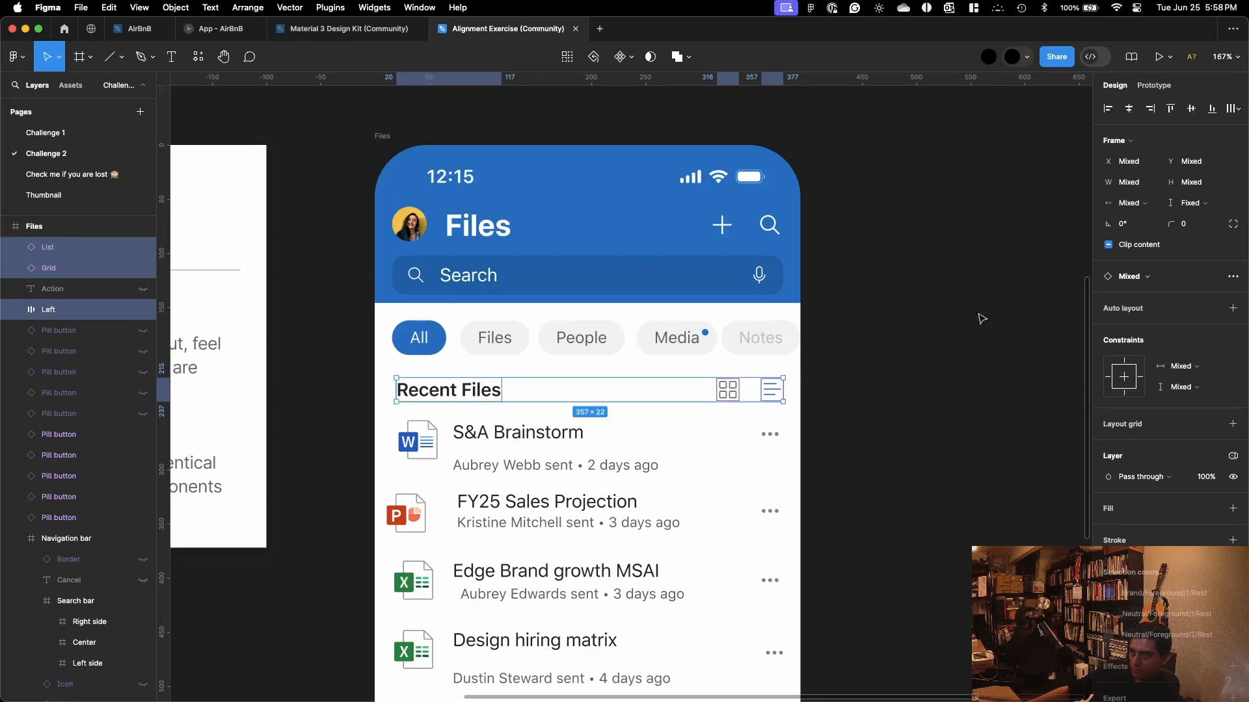
# Step: Move the Recent Files heading and its two icons up together until the row sits 16 below the pill buttons
pyautogui.press('alt')
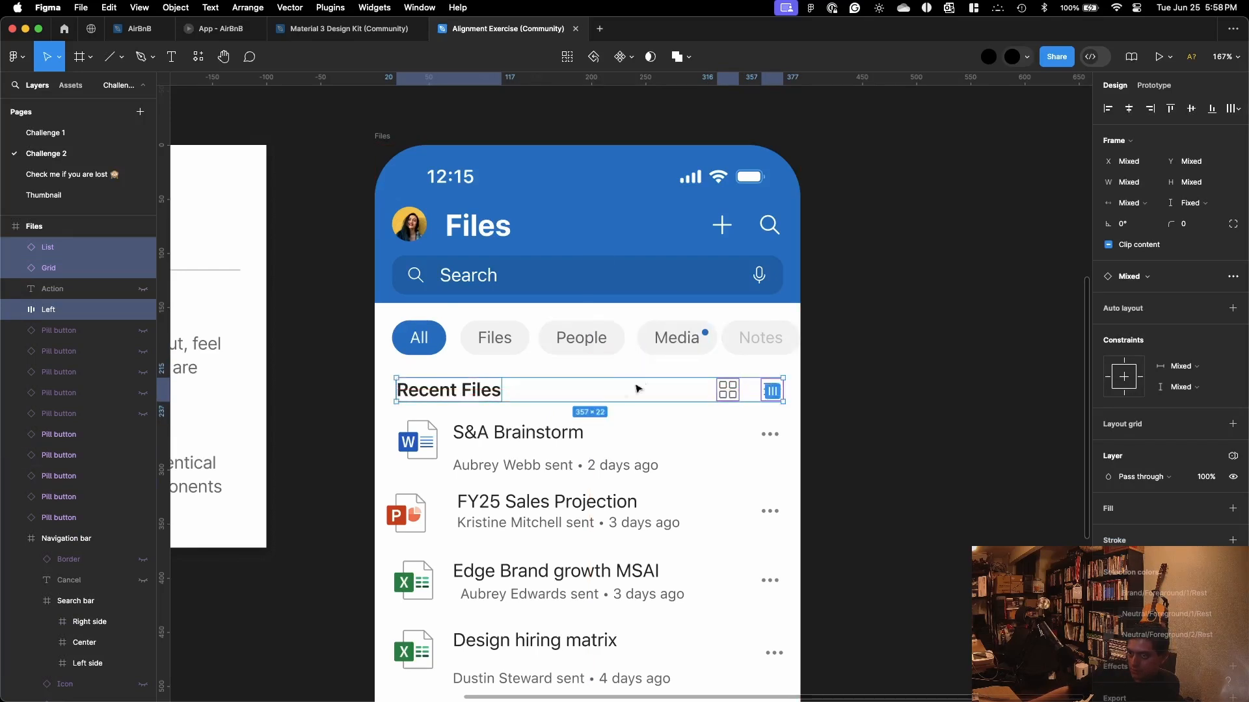
pyautogui.press('Up')
pyautogui.press('Up')
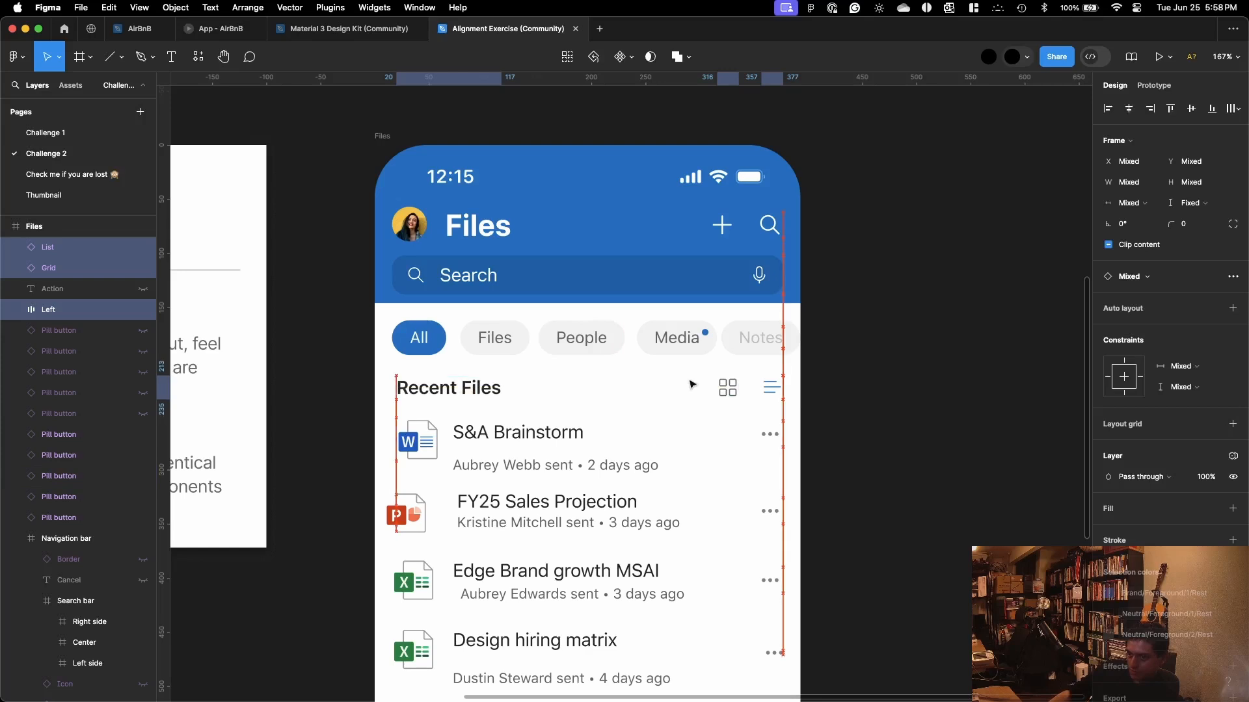
pyautogui.press('Up')
pyautogui.press('Up')
pyautogui.press('Up')
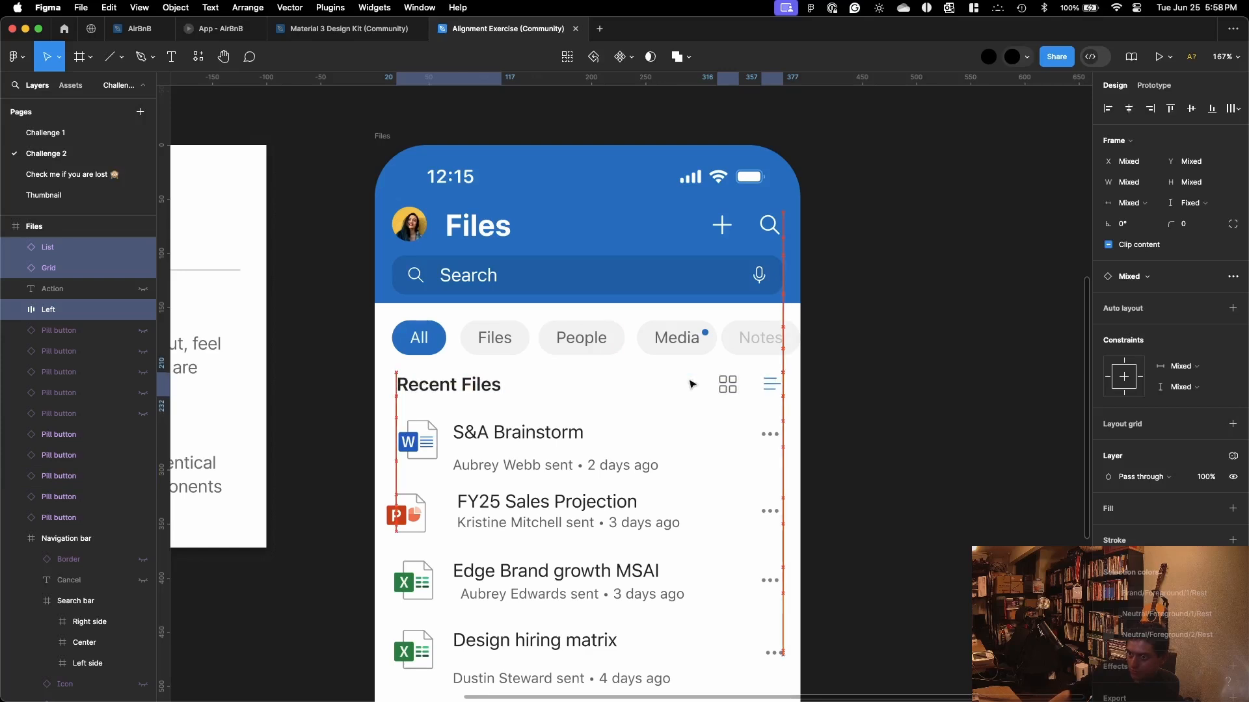
pyautogui.press('alt')
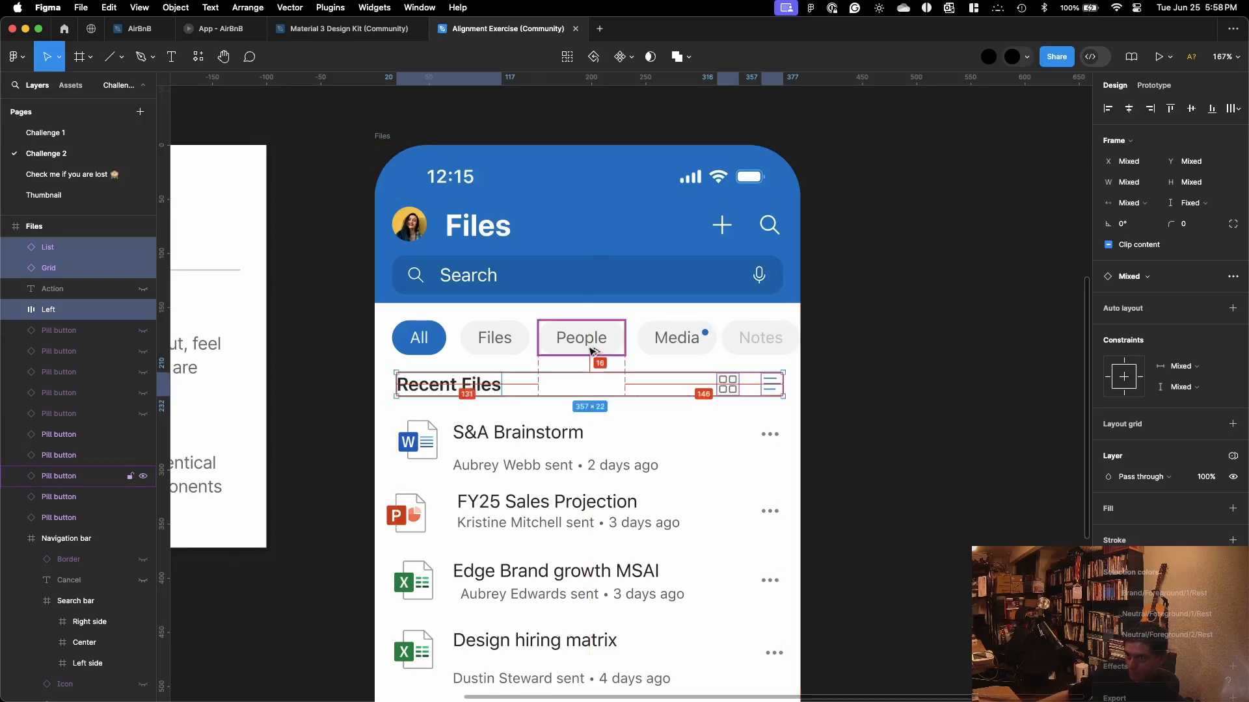
pyautogui.scroll(-2, 514, 420)
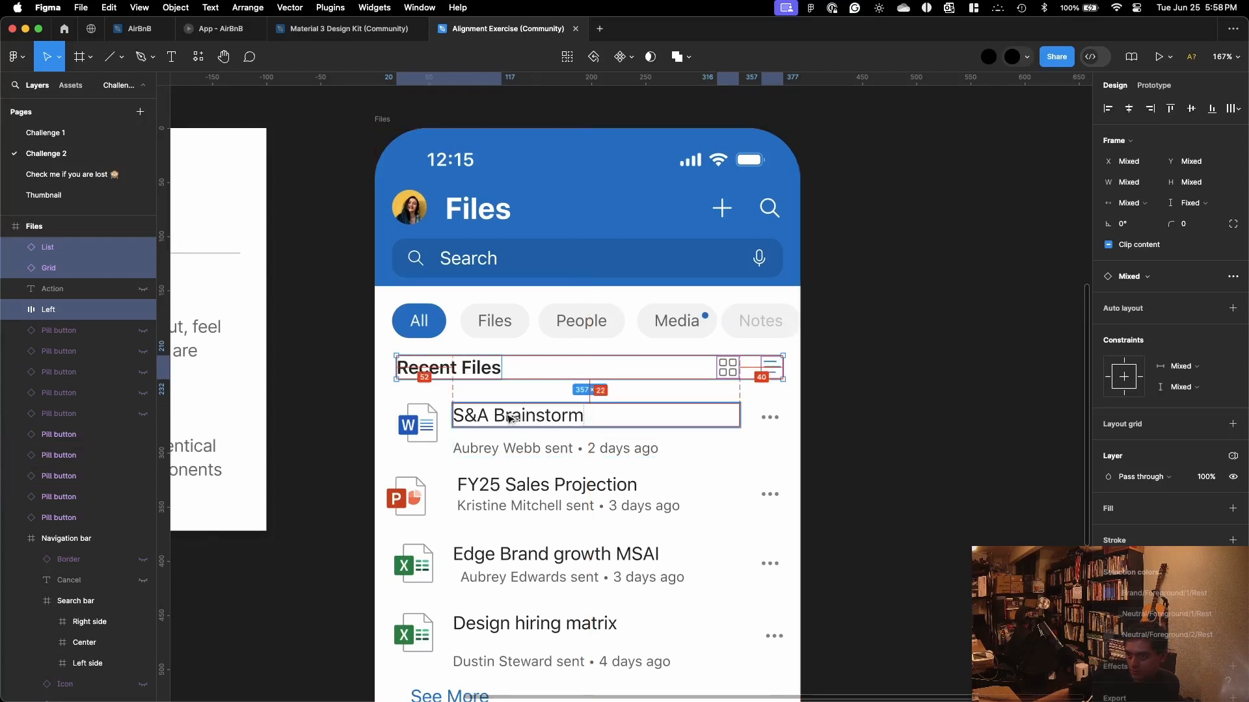
# Step: Align the horizontal centers of the four file type icons and move them together to an X position of 16
pyautogui.scroll(-6, 511, 418)
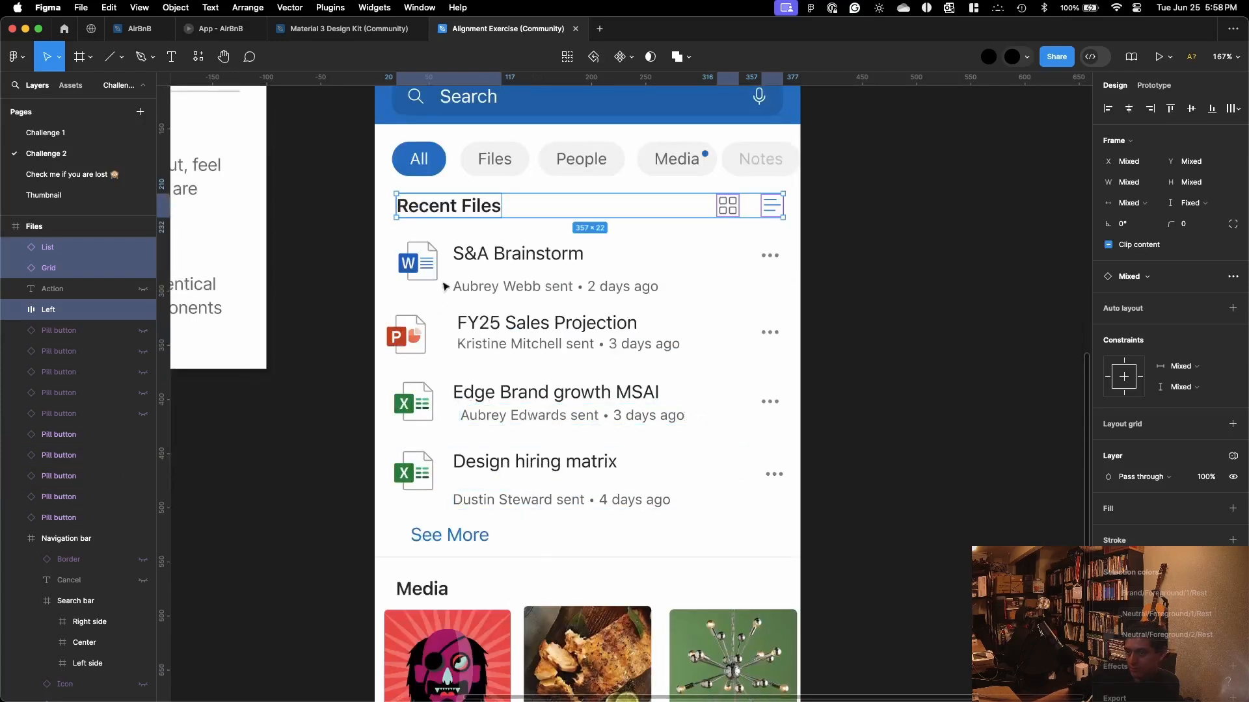
pyautogui.click(429, 263)
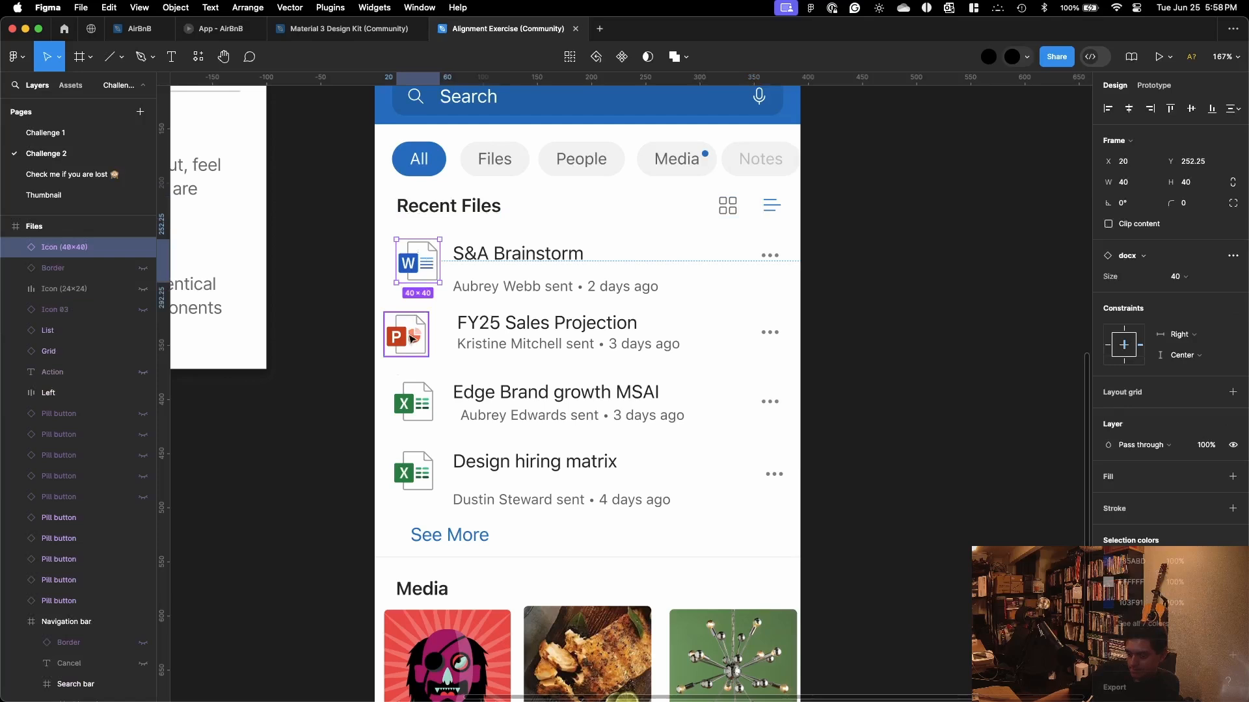
pyautogui.keyDown('shift'); pyautogui.click(411, 339); pyautogui.keyUp('shift')
pyautogui.keyDown('shift'); pyautogui.click(413, 402); pyautogui.keyUp('shift')
pyautogui.keyDown('shift'); pyautogui.click(413, 471); pyautogui.keyUp('shift')
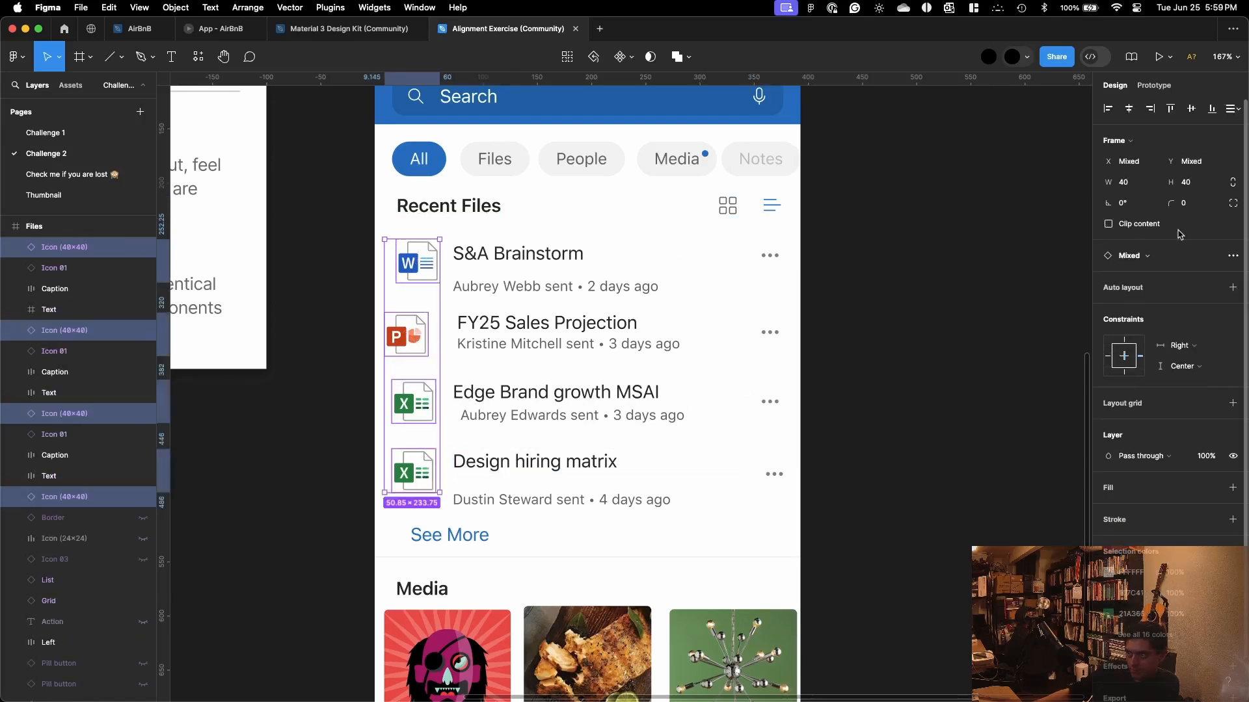
pyautogui.click(1129, 108)
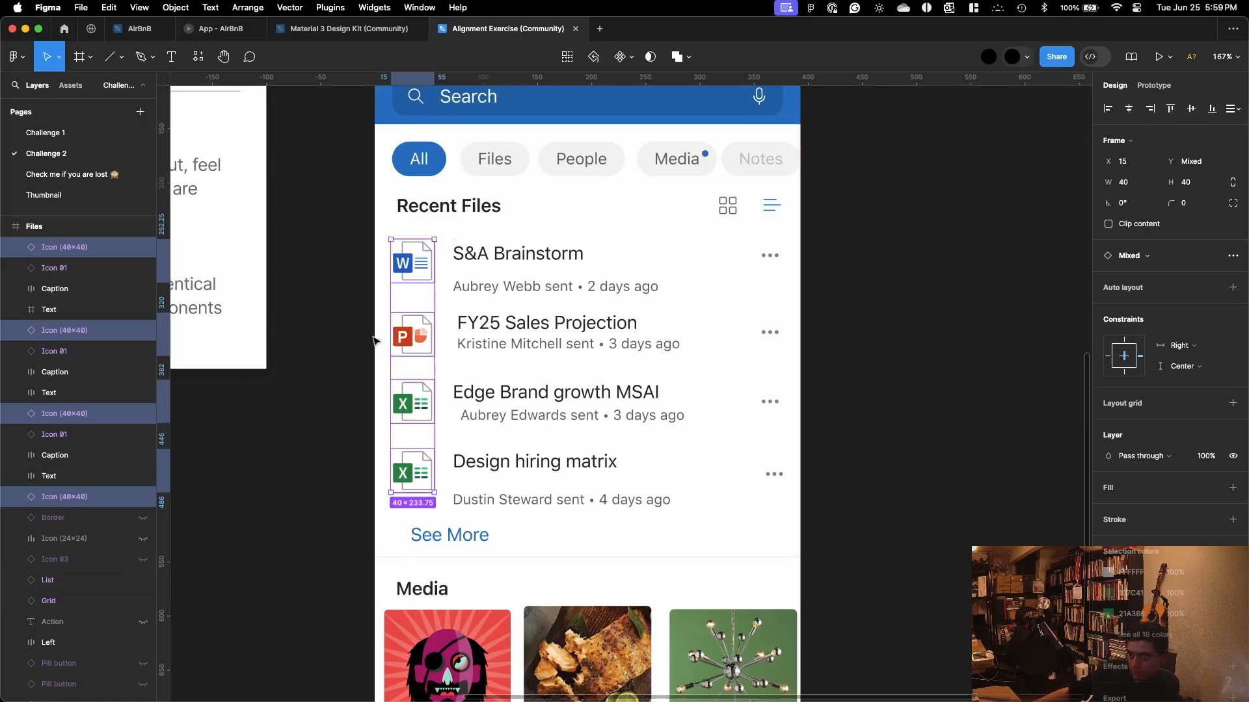
pyautogui.press('alt')
pyautogui.press('Right')
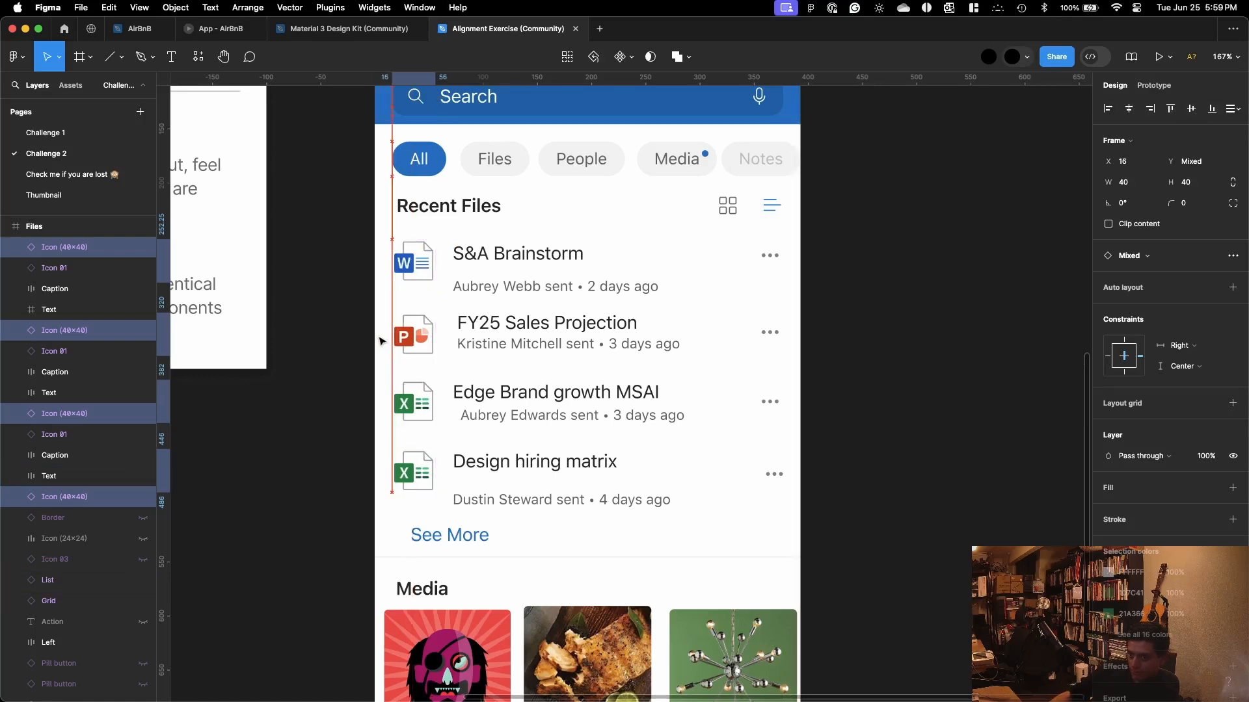
# Step: Left-align all Recent Files titles and captions at X 72, and tidy them up to an even vertical spacing of 12
pyautogui.click(509, 260)
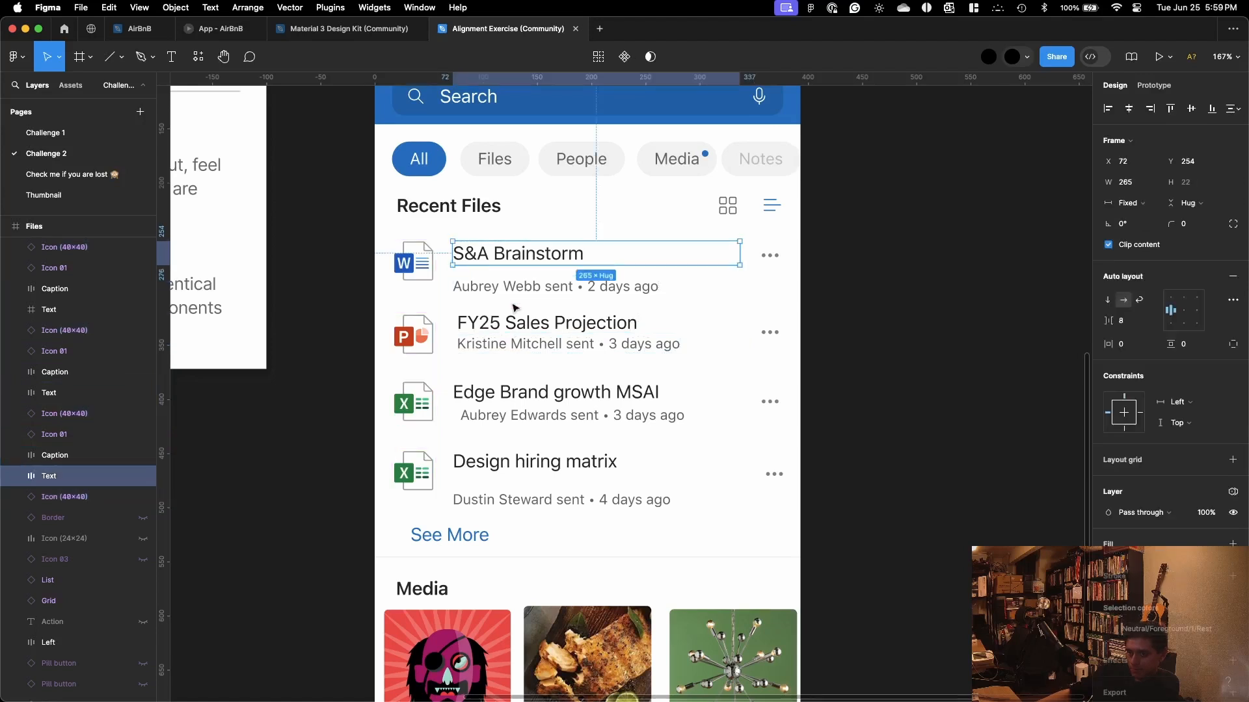
pyautogui.keyDown('shift'); pyautogui.click(511, 289); pyautogui.keyUp('shift')
pyautogui.keyDown('shift'); pyautogui.click(510, 326); pyautogui.keyUp('shift')
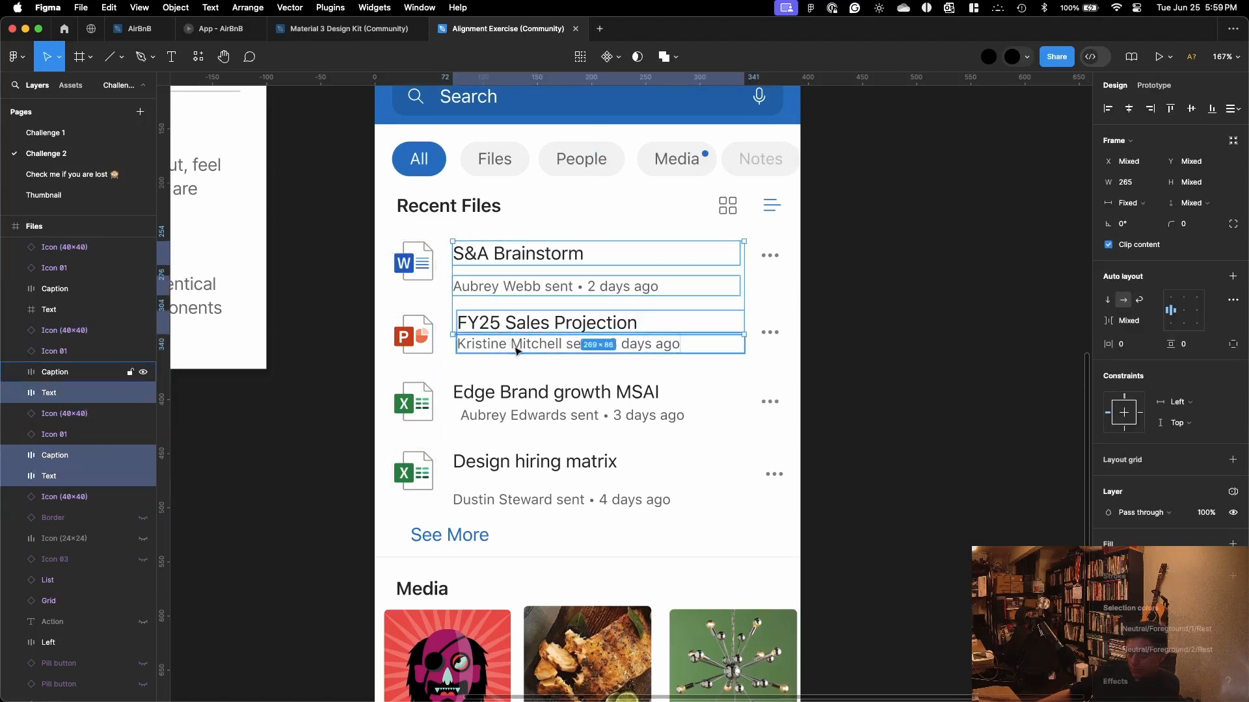
pyautogui.keyDown('shift'); pyautogui.click(511, 343); pyautogui.keyUp('shift')
pyautogui.keyDown('shift'); pyautogui.click(530, 394); pyautogui.keyUp('shift')
pyautogui.keyDown('shift'); pyautogui.click(528, 417); pyautogui.keyUp('shift')
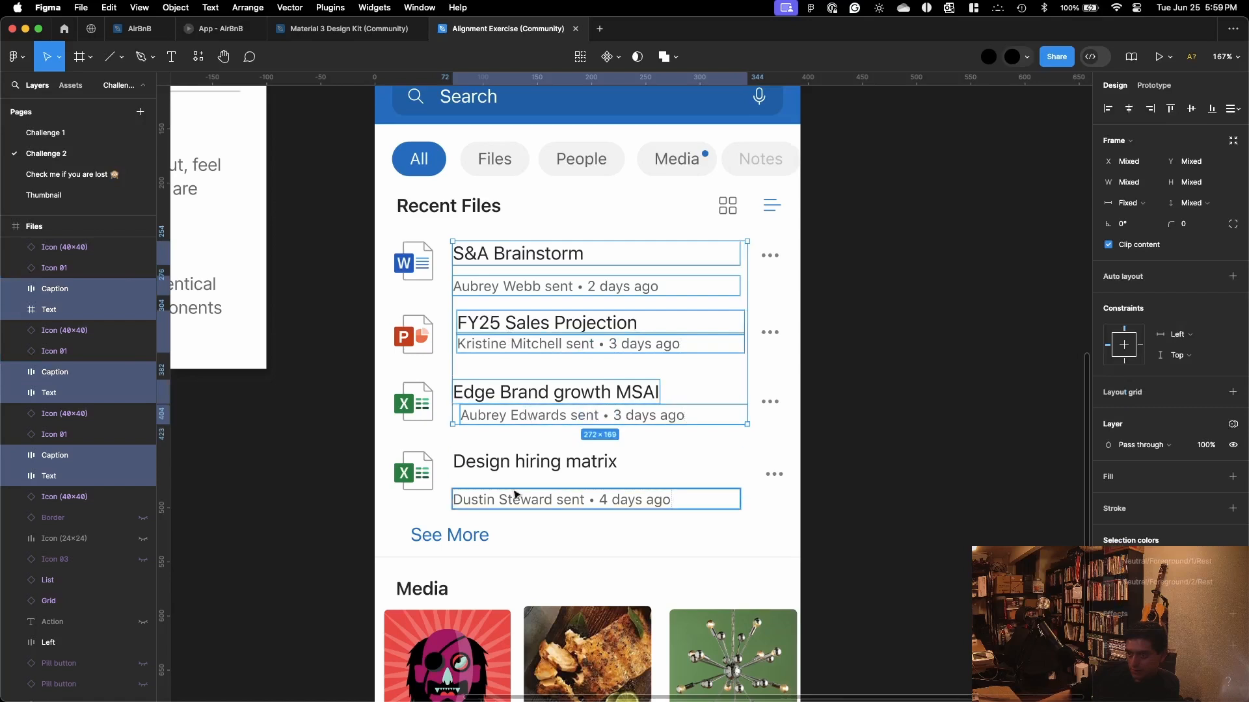
pyautogui.keyDown('shift'); pyautogui.click(517, 478); pyautogui.keyUp('shift')
pyautogui.keyDown('shift'); pyautogui.click(520, 501); pyautogui.keyUp('shift')
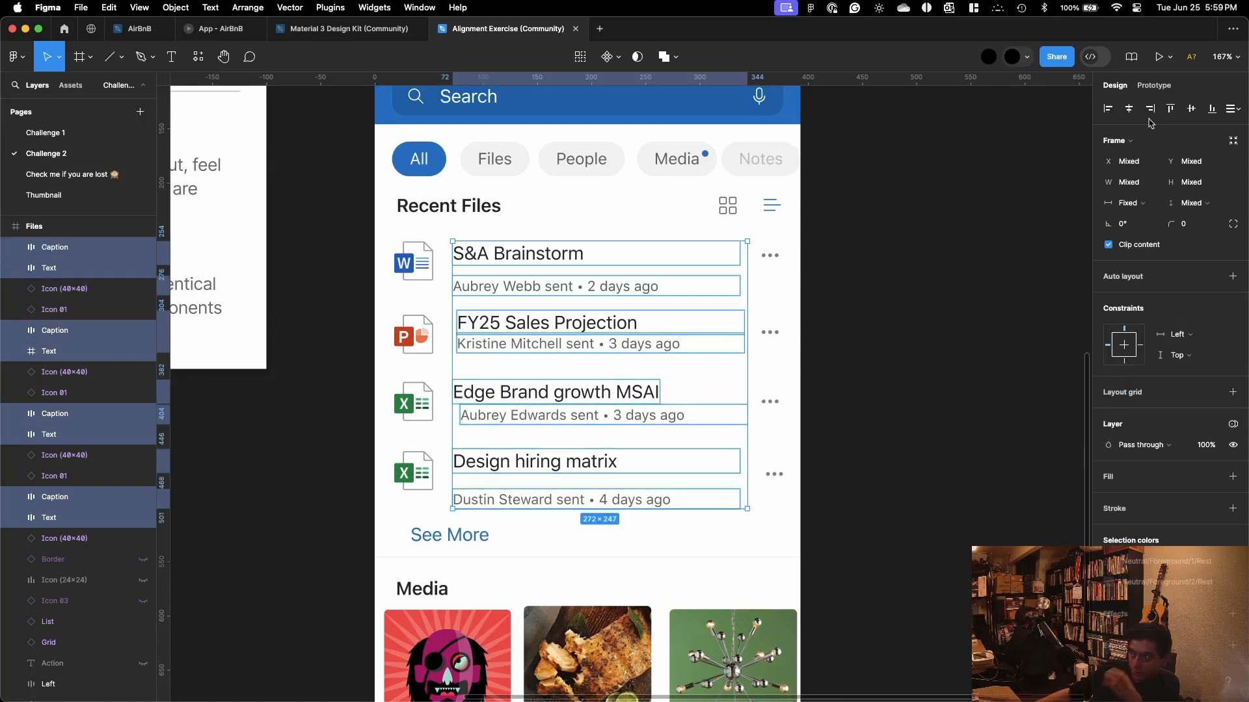
pyautogui.click(1110, 108)
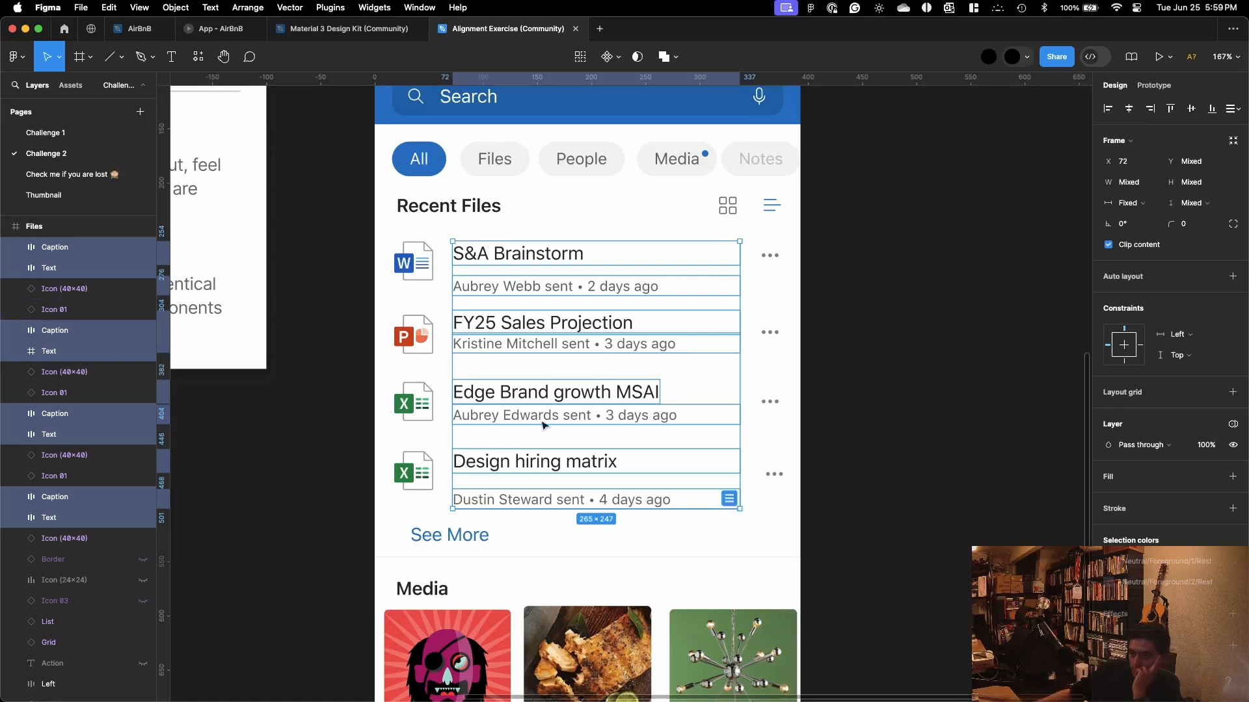
pyautogui.click(728, 498)
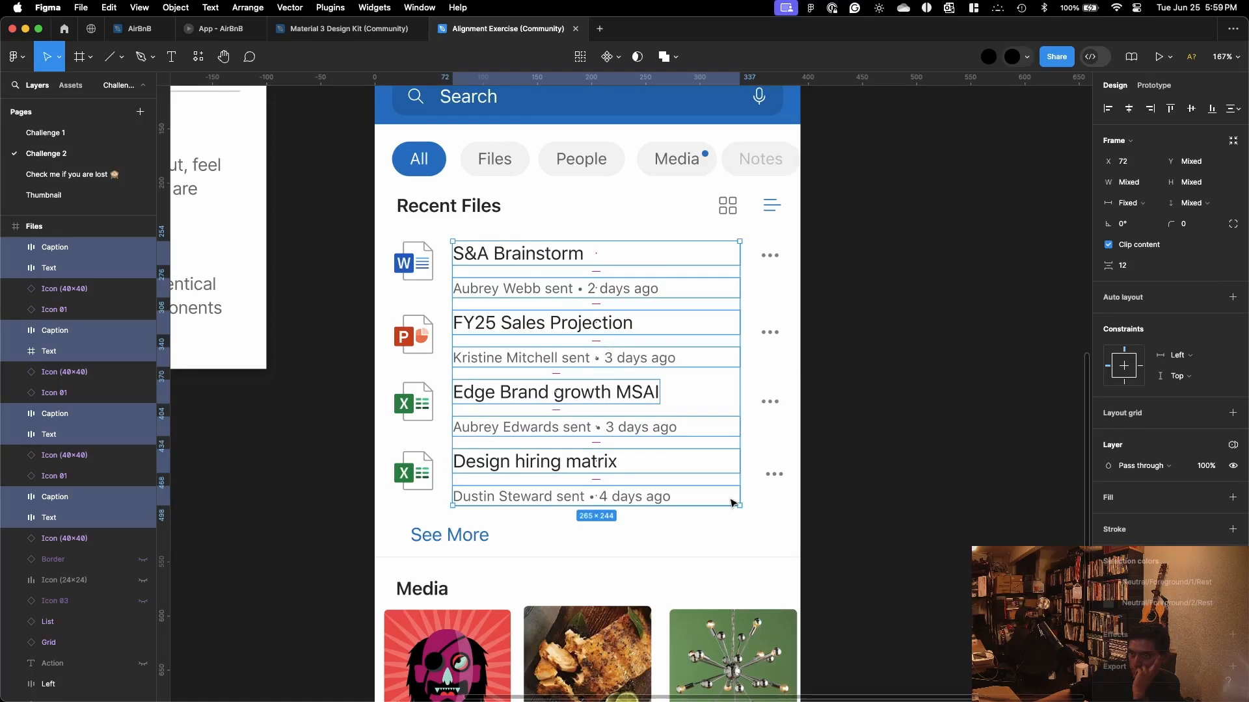
# Step: Move each of the four captions up so it sits directly beneath its own file title
pyautogui.click(558, 290)
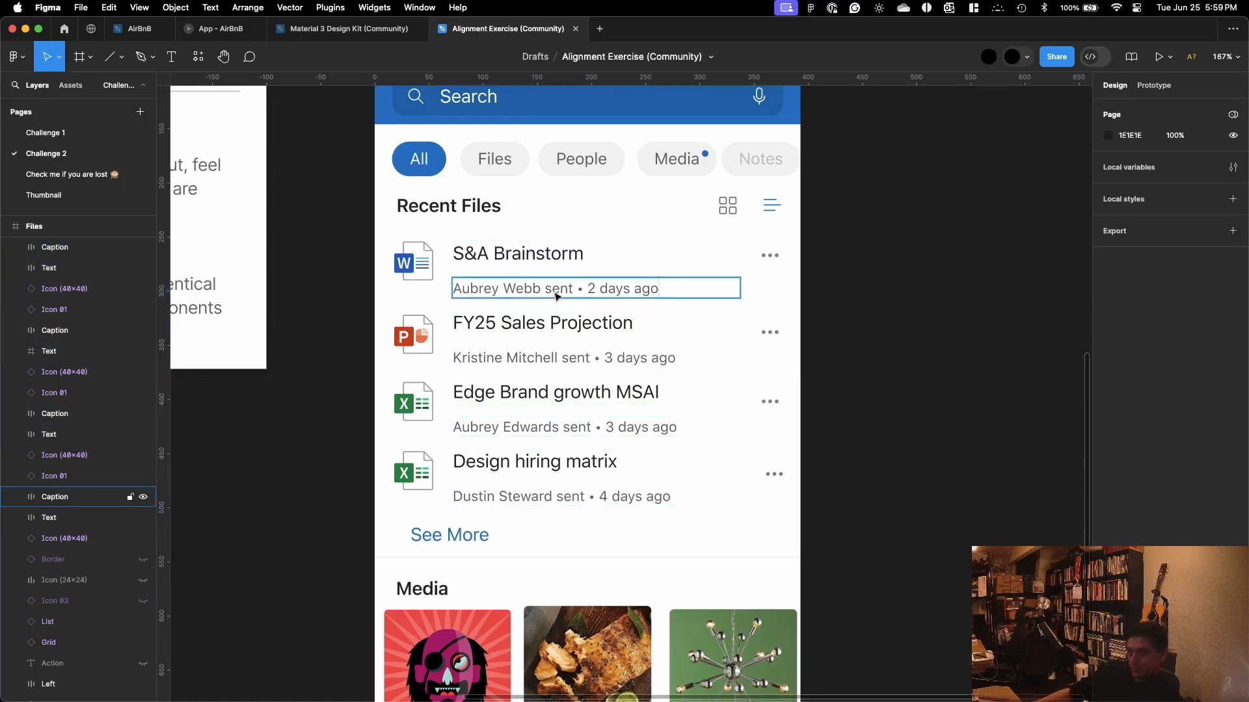
pyautogui.moveTo(557, 290); pyautogui.dragTo(556, 286)
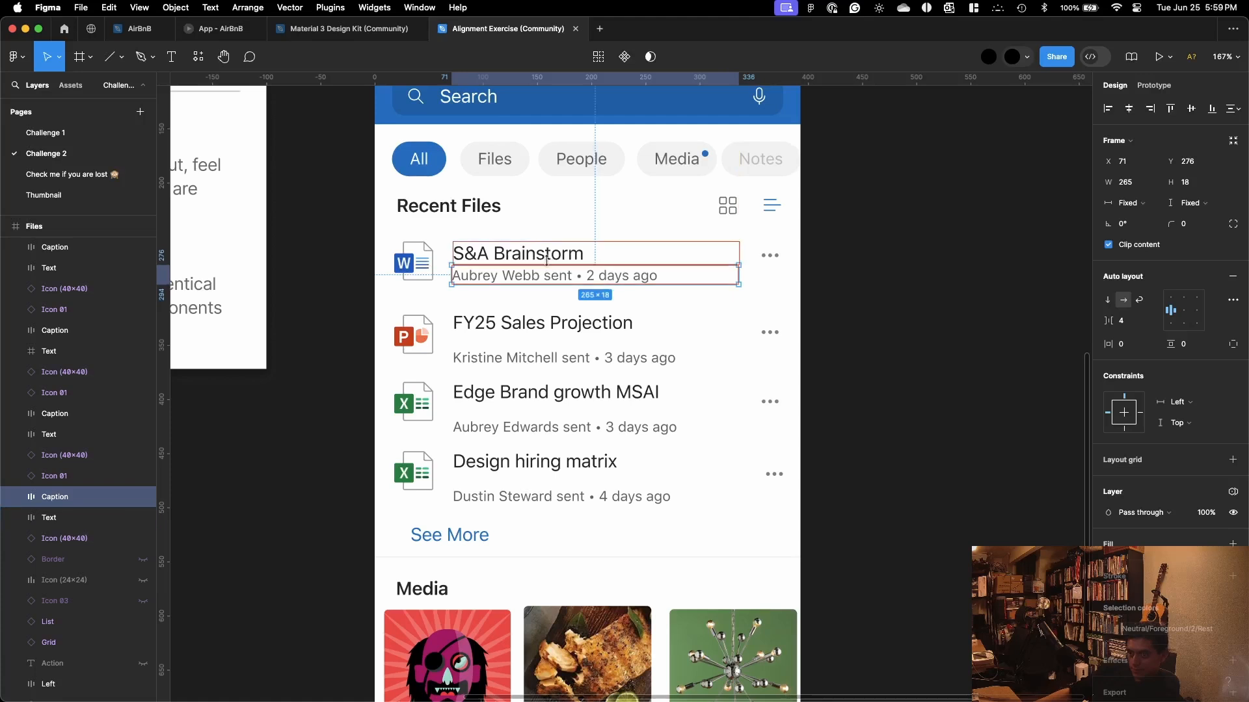
pyautogui.click(550, 303)
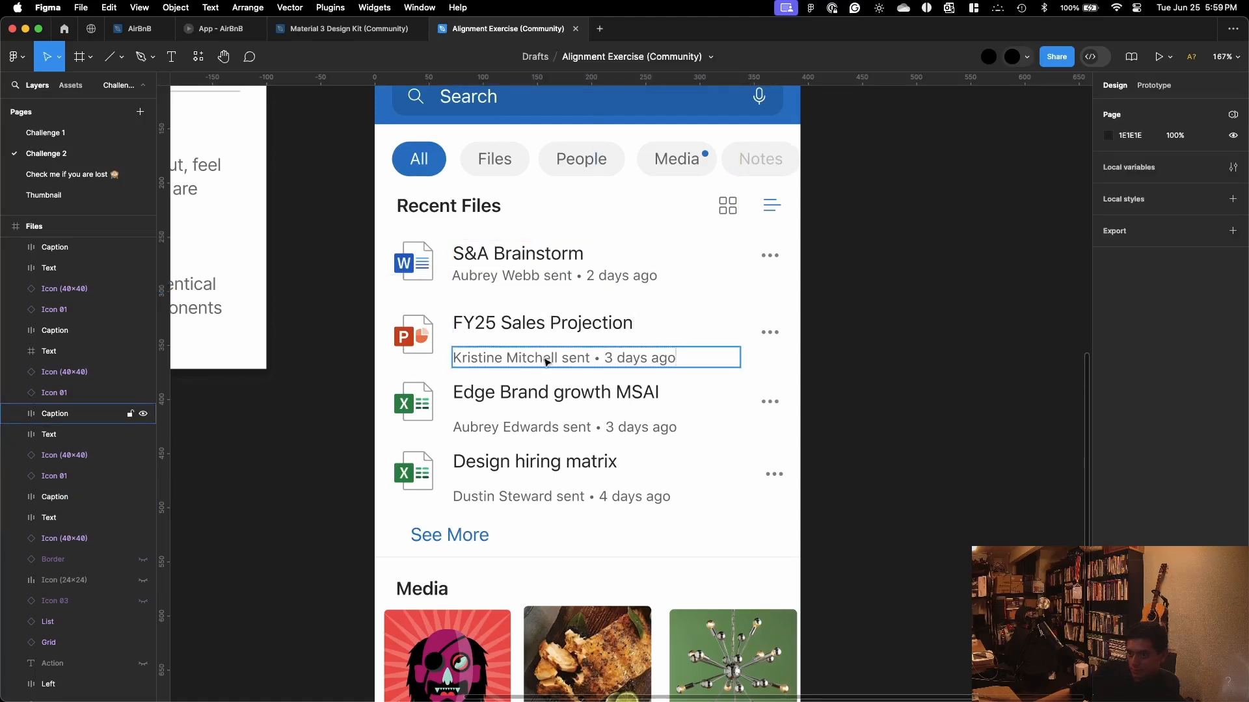
pyautogui.moveTo(545, 358); pyautogui.dragTo(546, 344)
pyautogui.click(543, 422)
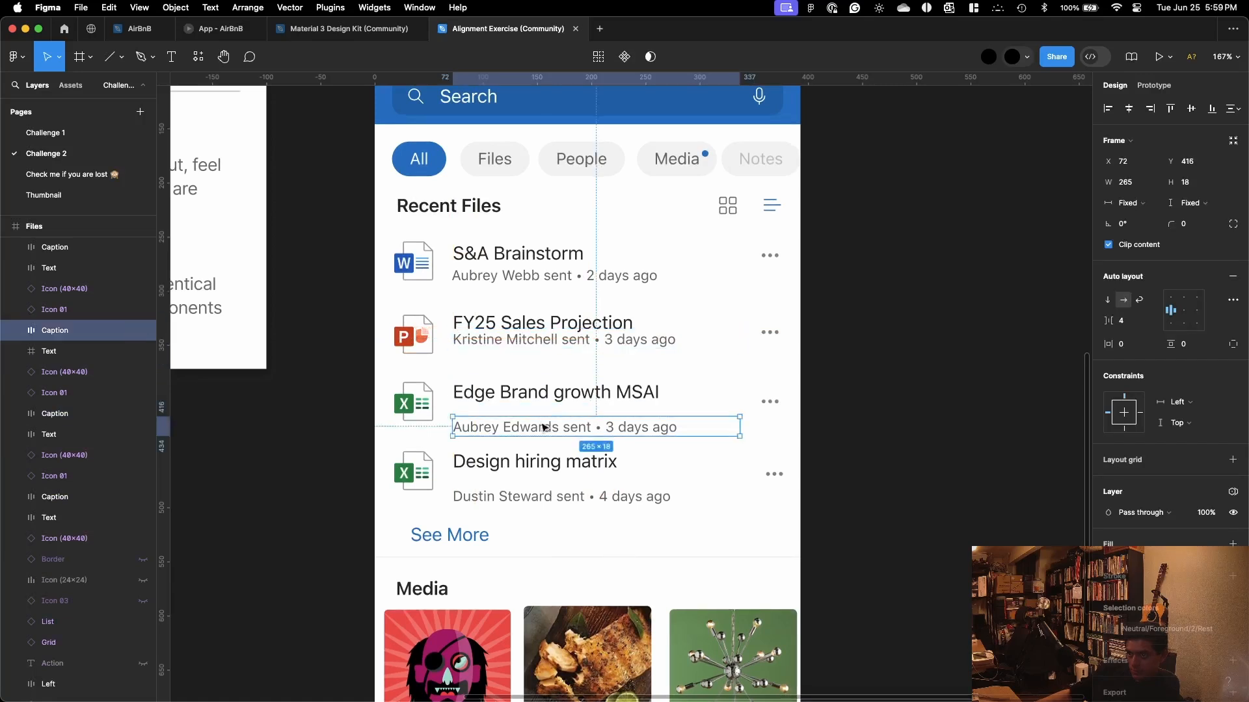
pyautogui.moveTo(545, 424); pyautogui.dragTo(545, 414)
pyautogui.moveTo(544, 499); pyautogui.dragTo(545, 483)
pyautogui.press('super+z')
pyautogui.click(543, 496)
pyautogui.click(987, 466)
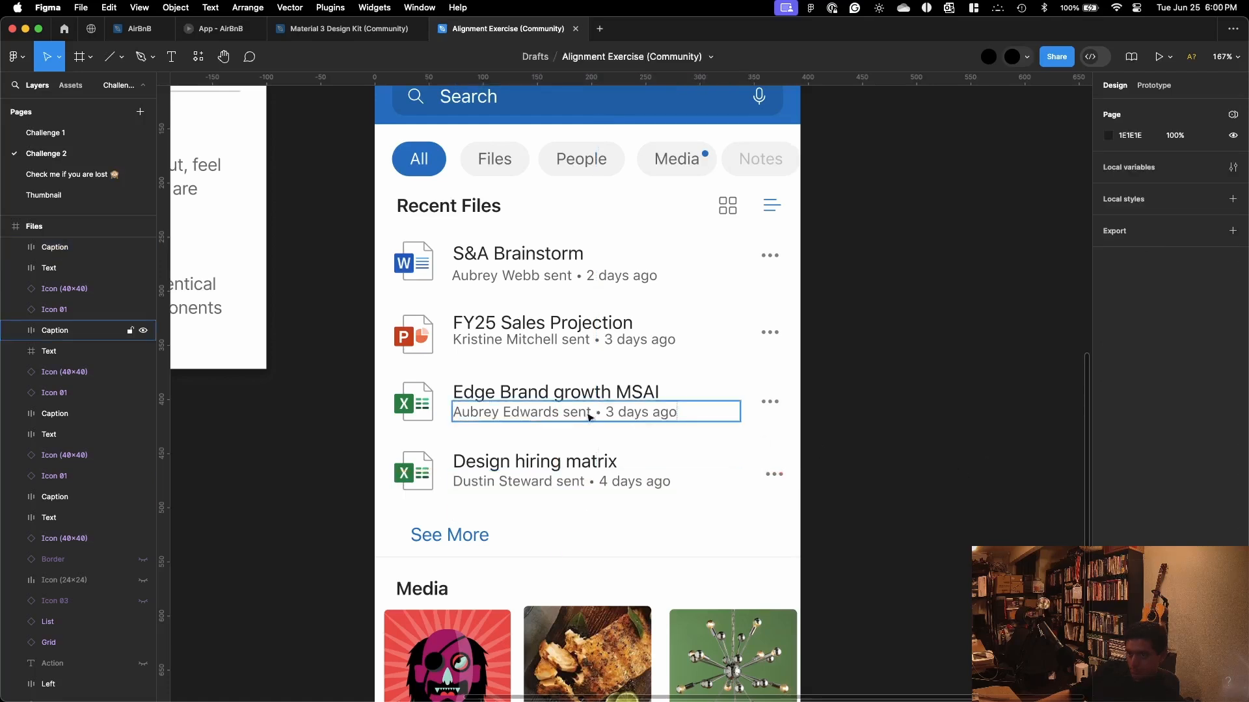
# Step: Move the FY25 Sales Projection title and caption down together to Y 323, and shift the S&A Brainstorm title and caption slightly right
pyautogui.click(524, 416)
pyautogui.click(501, 338)
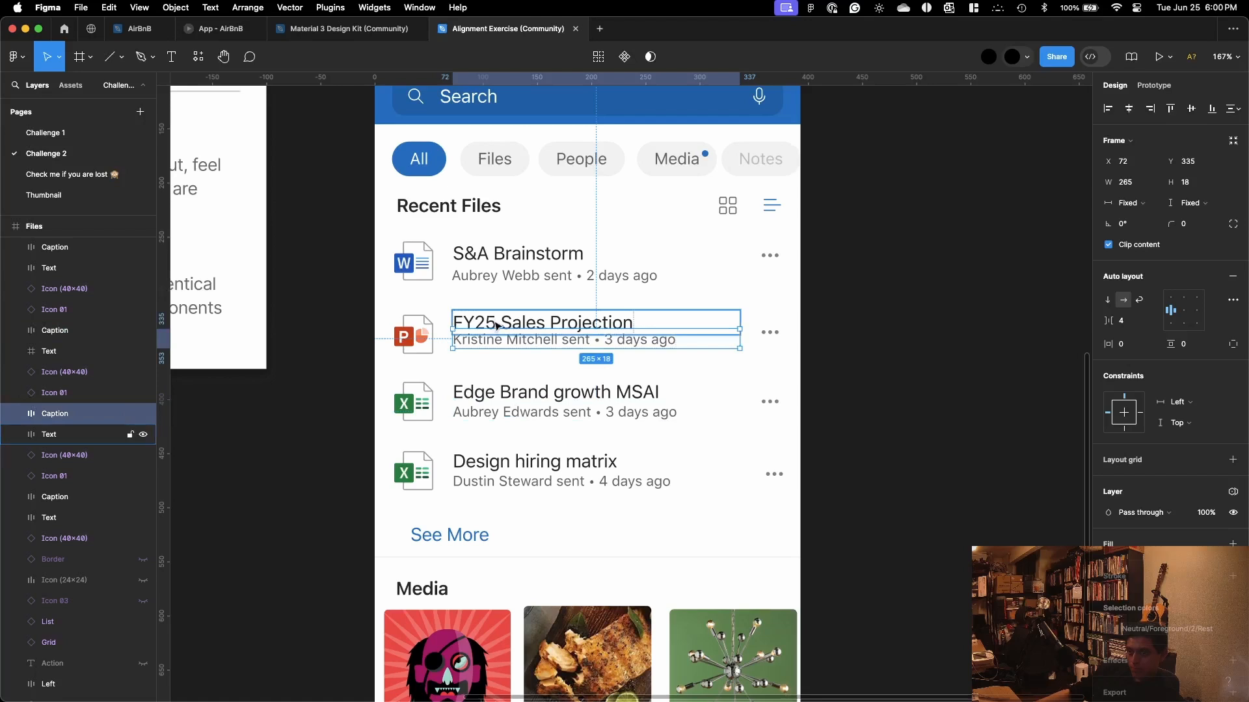
pyautogui.keyDown('shift'); pyautogui.click(497, 326); pyautogui.keyUp('shift')
pyautogui.moveTo(497, 326); pyautogui.dragTo(499, 337)
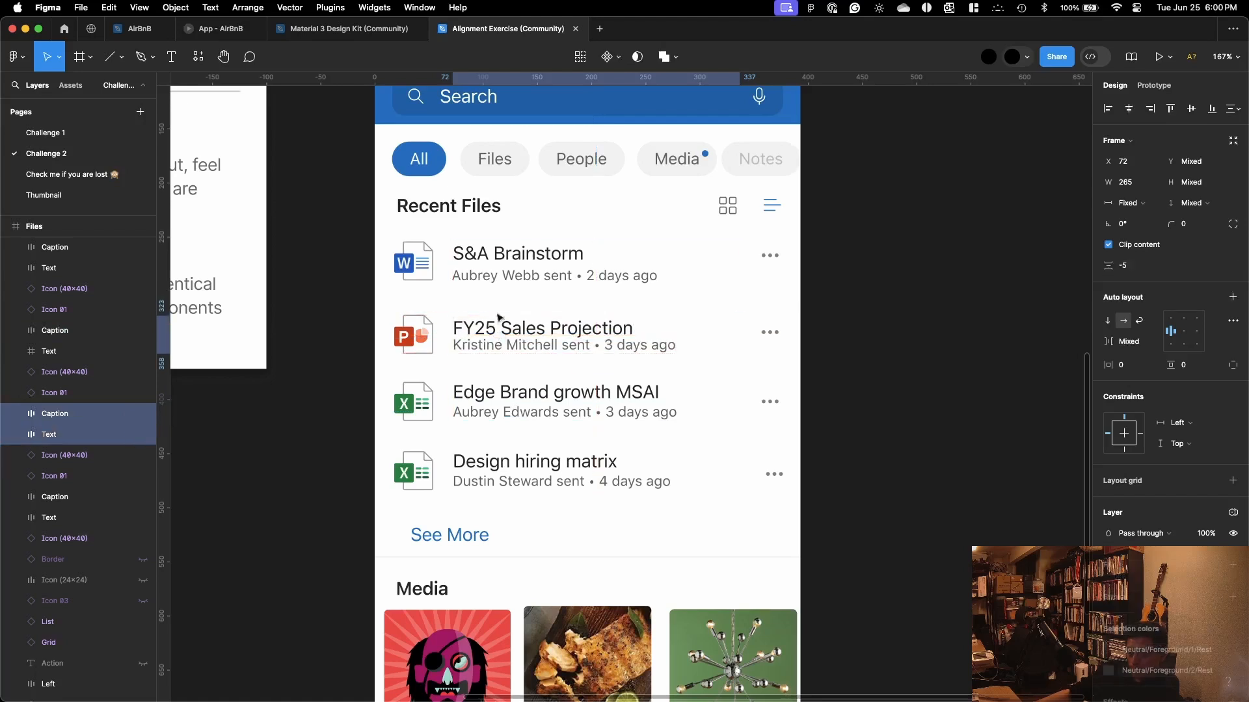
pyautogui.click(498, 276)
pyautogui.keyDown('shift'); pyautogui.click(493, 256); pyautogui.keyUp('shift')
pyautogui.moveTo(493, 263); pyautogui.dragTo(495, 260)
pyautogui.click(968, 322)
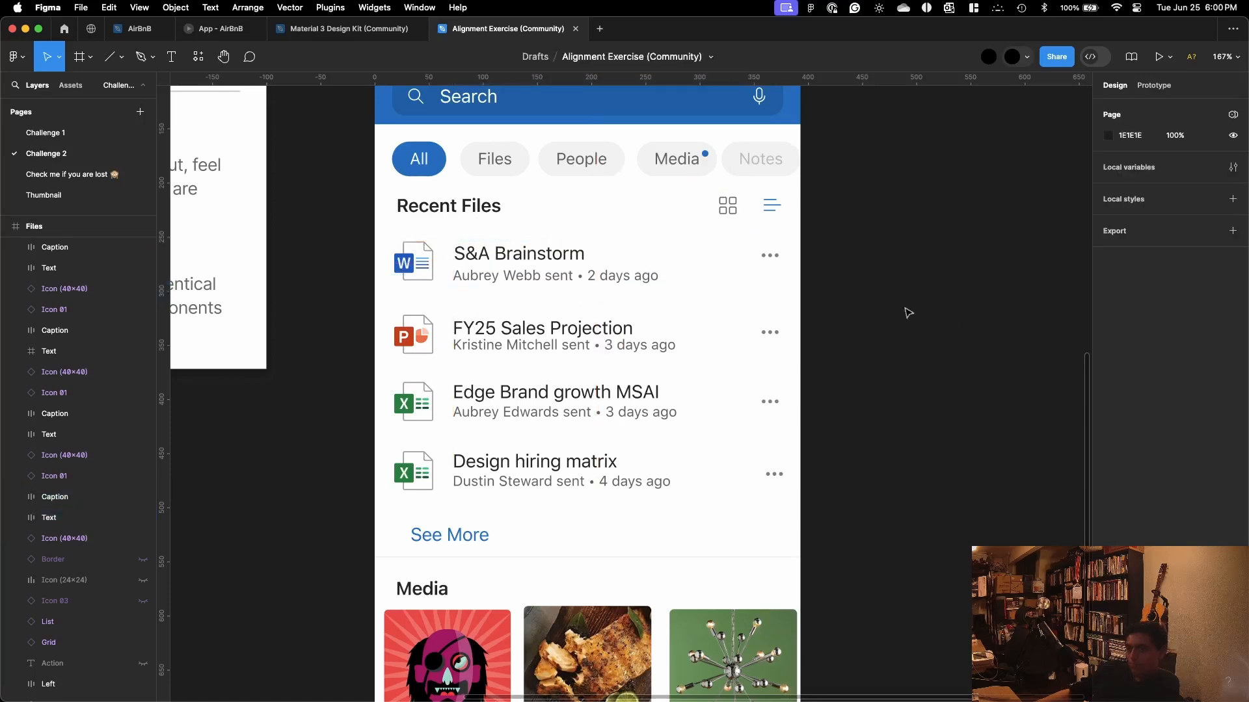
# Step: Align the horizontal centers of the four three-dot icons and move them to X 353, leaving a 16 right margin
pyautogui.click(770, 255)
pyautogui.keyDown('shift'); pyautogui.click(769, 332); pyautogui.keyUp('shift')
pyautogui.keyDown('shift'); pyautogui.click(771, 402); pyautogui.keyUp('shift')
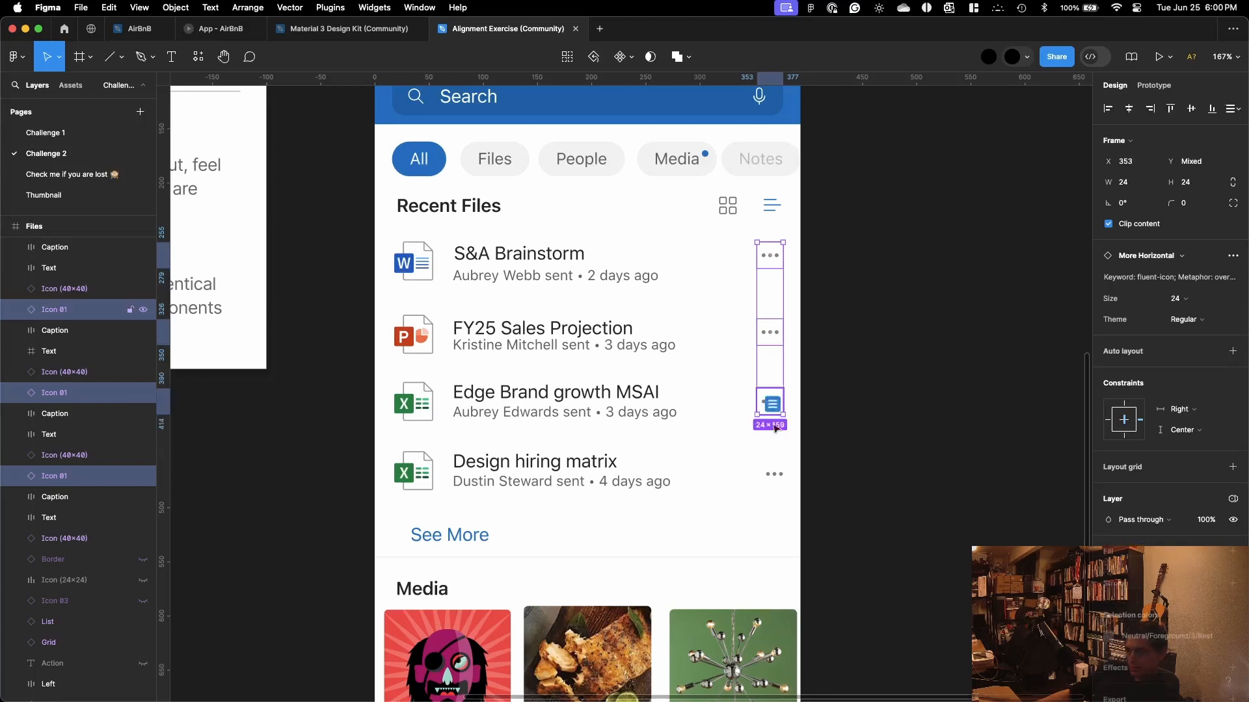
pyautogui.keyDown('shift'); pyautogui.click(773, 474); pyautogui.keyUp('shift')
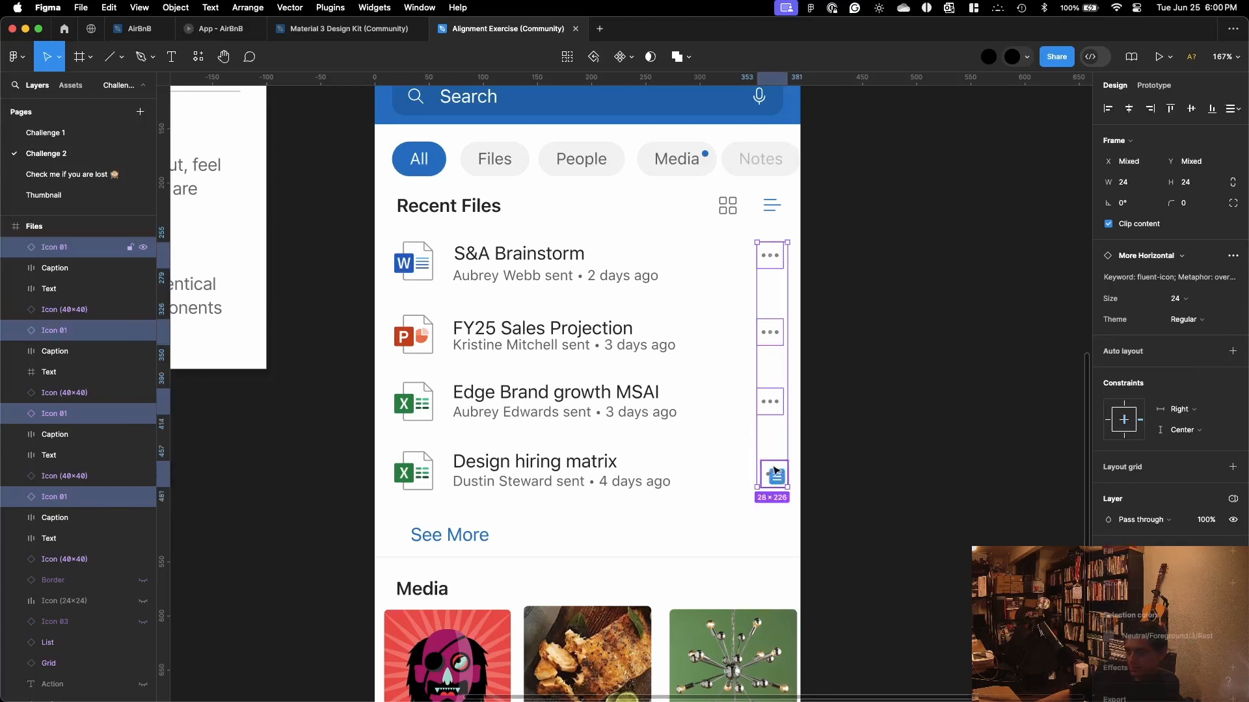
pyautogui.click(1128, 109)
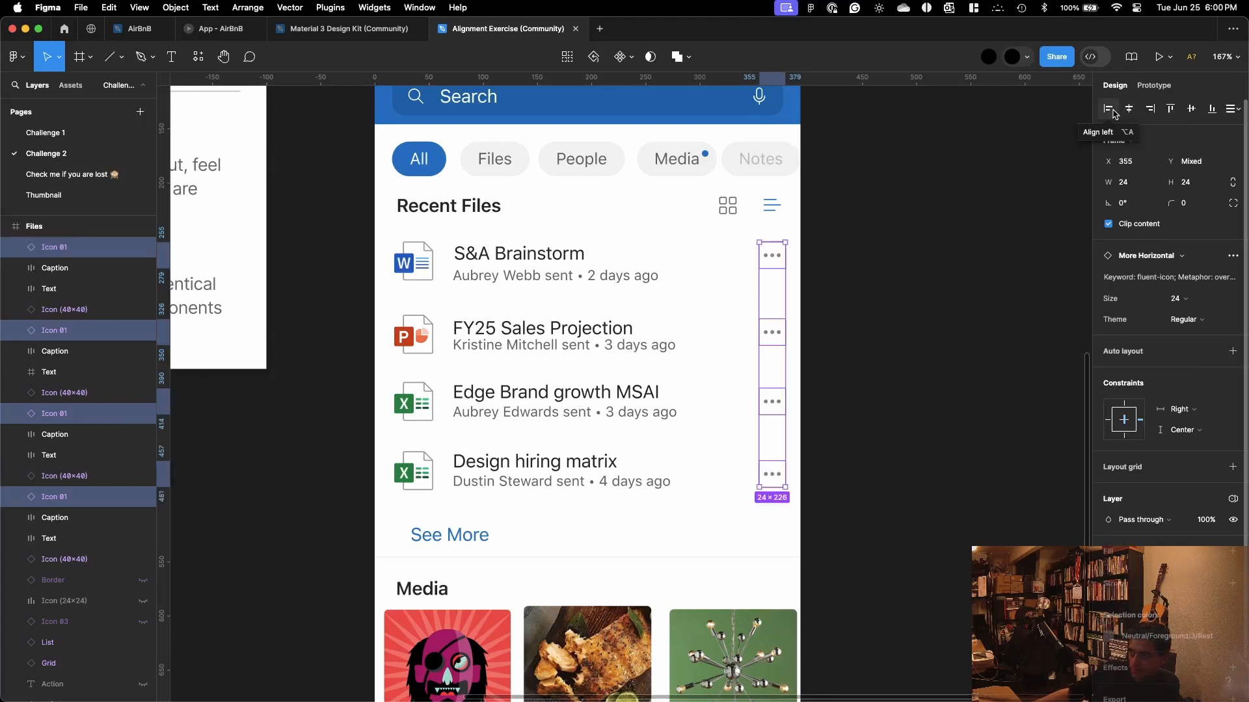
pyautogui.press('Left')
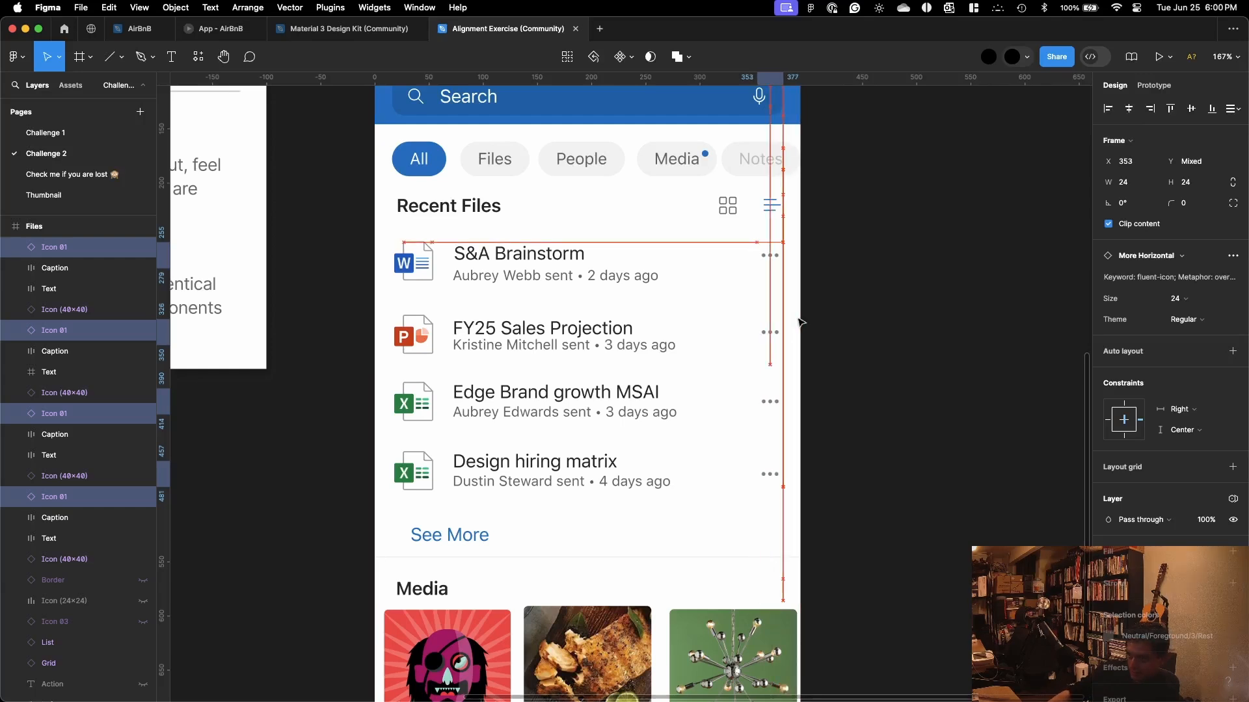
pyautogui.press('Left')
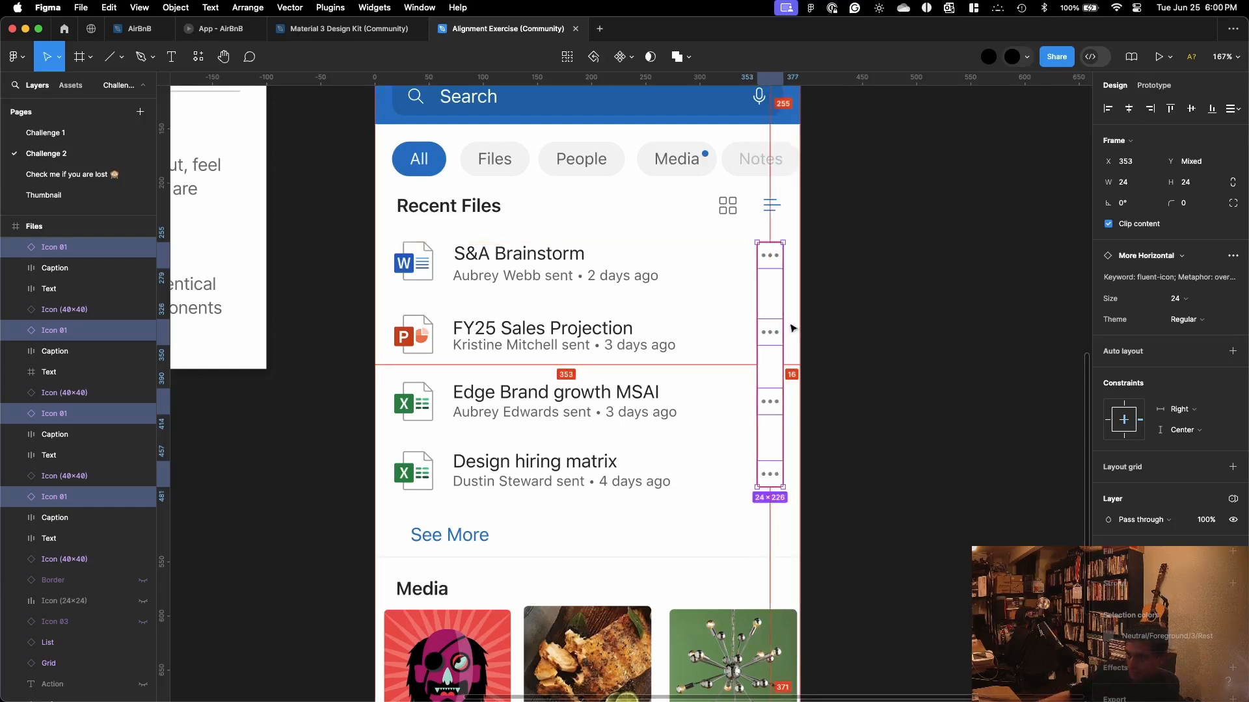
pyautogui.click(806, 329)
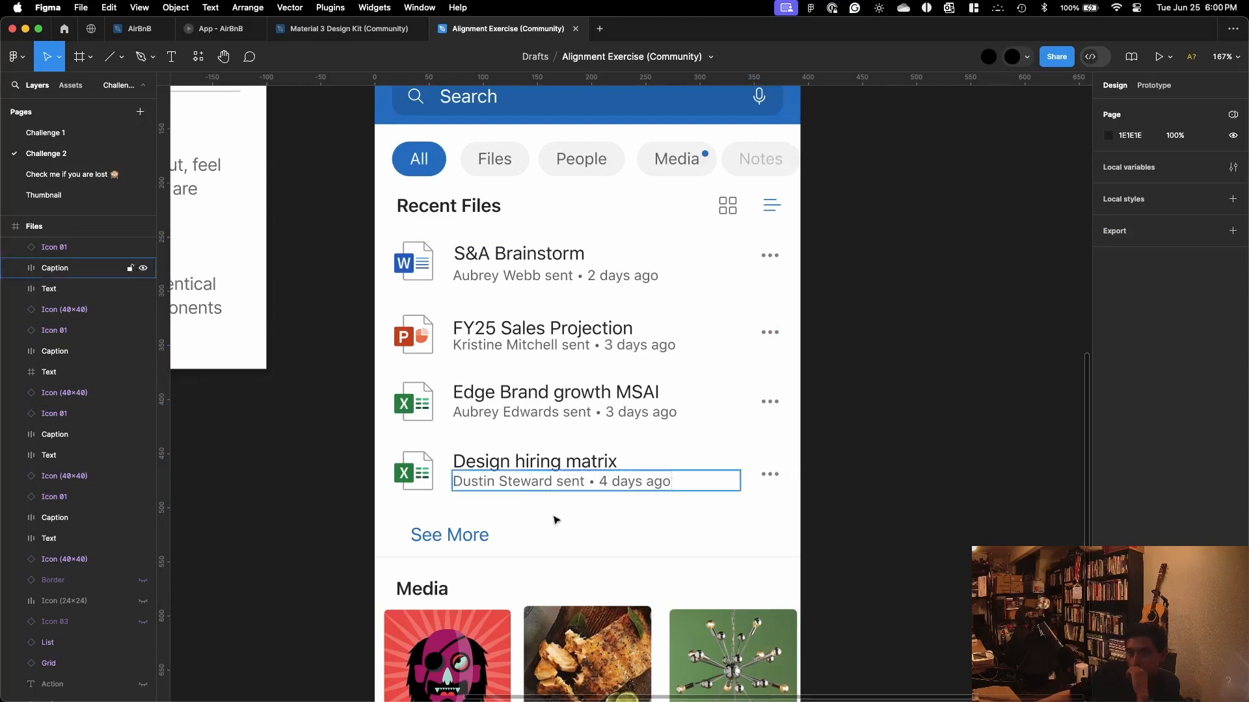
# Step: Tidy up the six Media images into an even grid with 11 horizontal and 12 vertical spacing
pyautogui.scroll(-5, 494, 532)
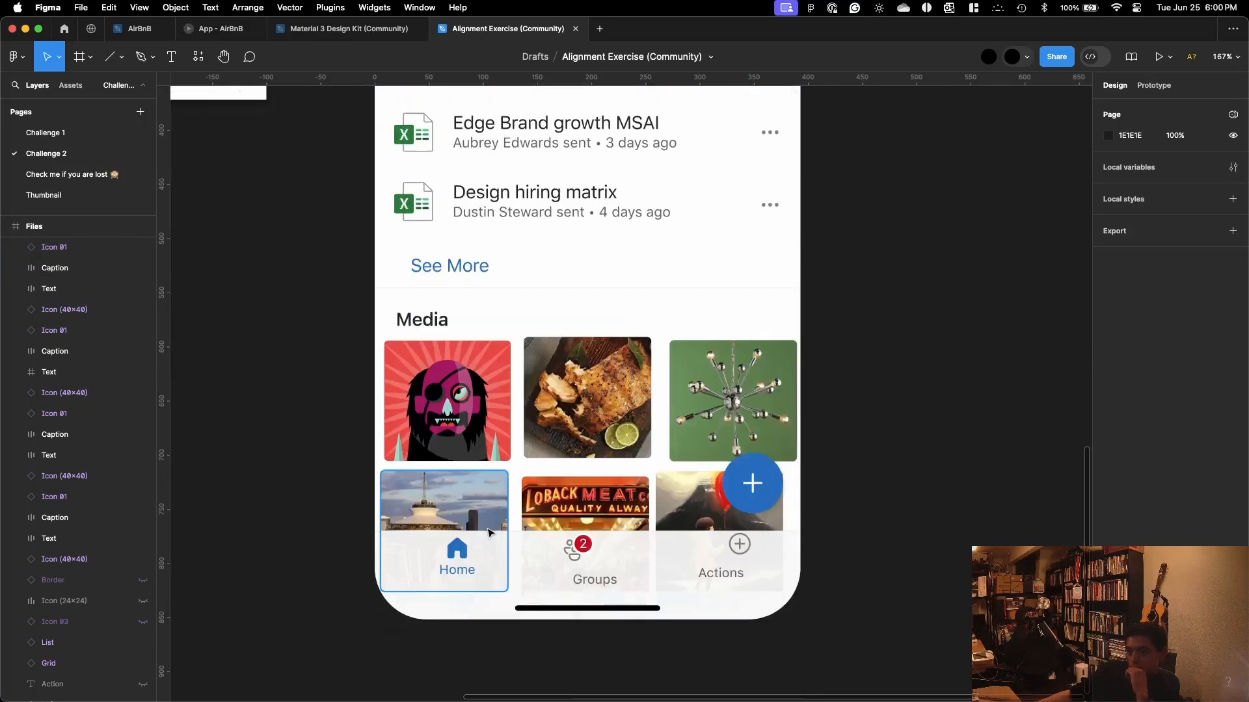
pyautogui.click(633, 390)
pyautogui.keyDown('shift'); pyautogui.click(486, 406); pyautogui.keyUp('shift')
pyautogui.keyDown('shift'); pyautogui.click(733, 400); pyautogui.keyUp('shift')
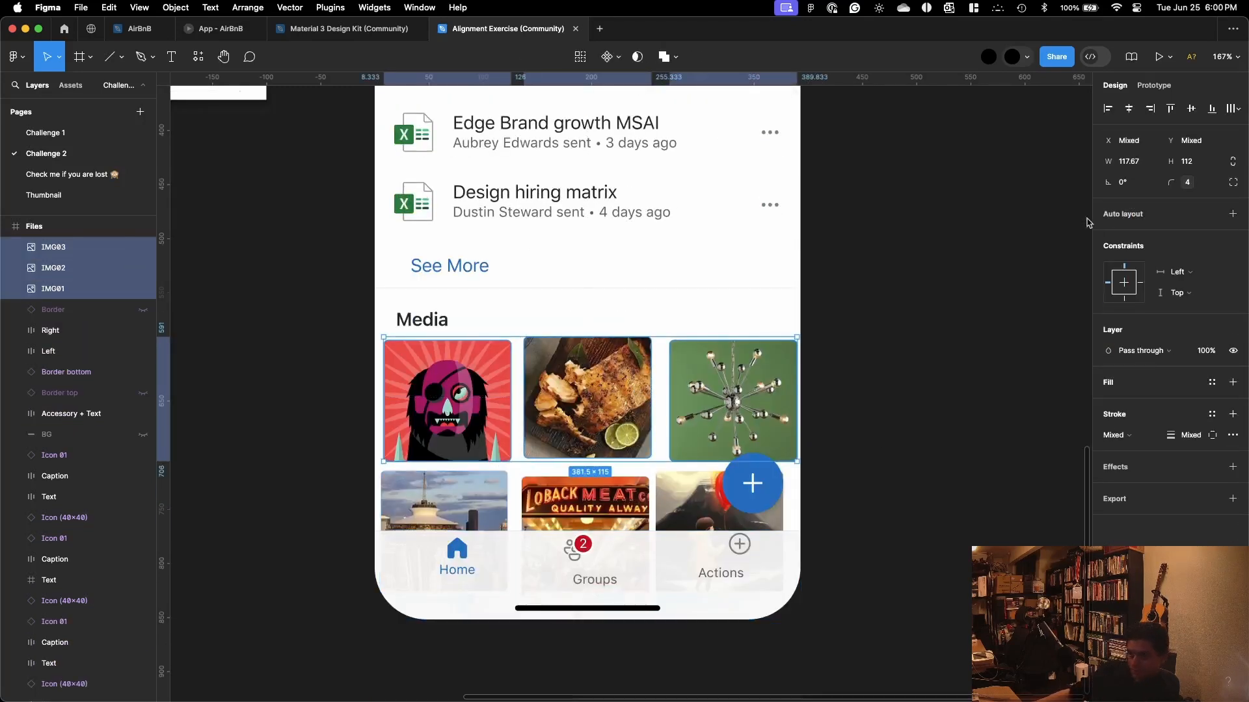
pyautogui.keyDown('shift'); pyautogui.click(689, 504); pyautogui.keyUp('shift')
pyautogui.keyDown('shift'); pyautogui.click(610, 514); pyautogui.keyUp('shift')
pyautogui.keyDown('shift'); pyautogui.click(444, 501); pyautogui.keyUp('shift')
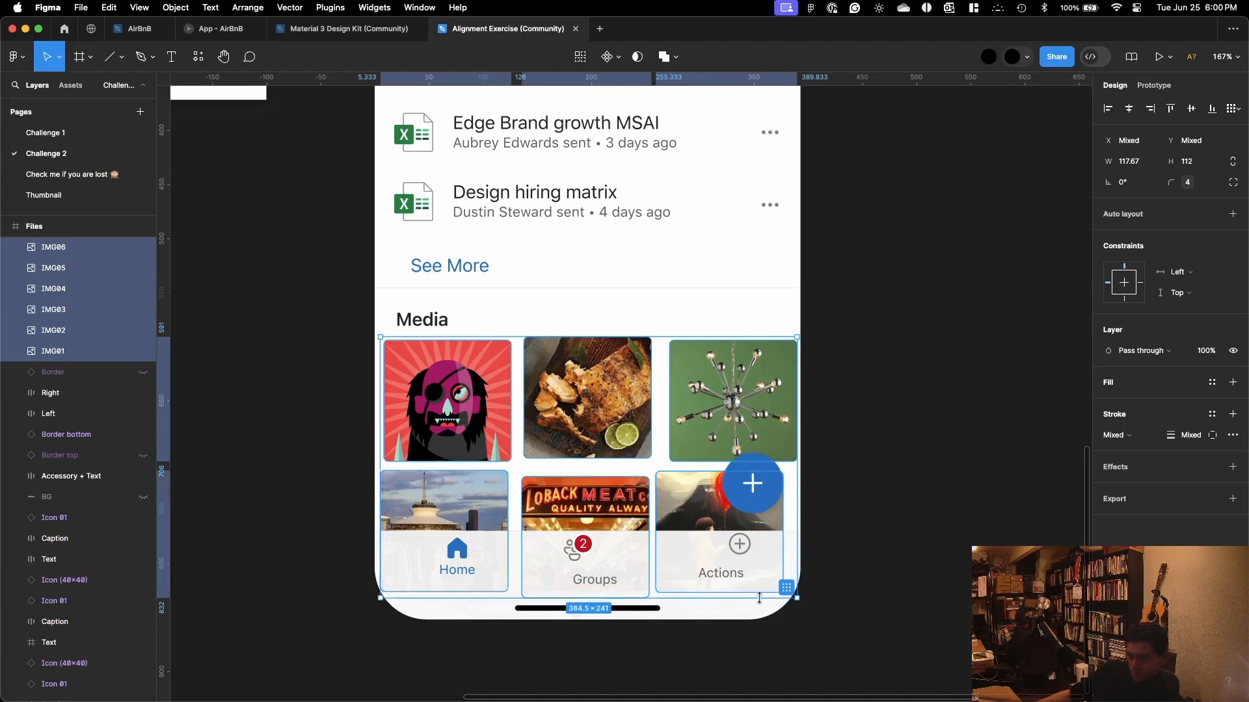
pyautogui.click(785, 583)
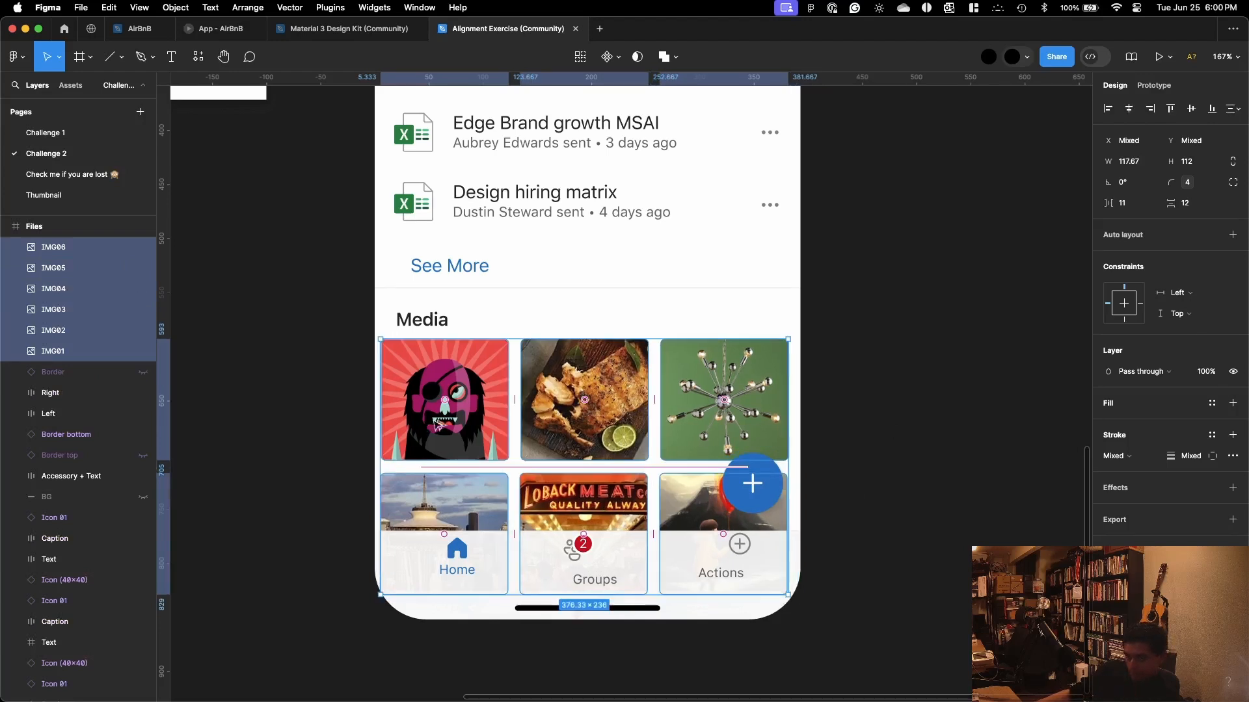
# Step: Try centering the Media images horizontally, undo it, and move the whole image grid to X 8, Y 590
pyautogui.click(1129, 108)
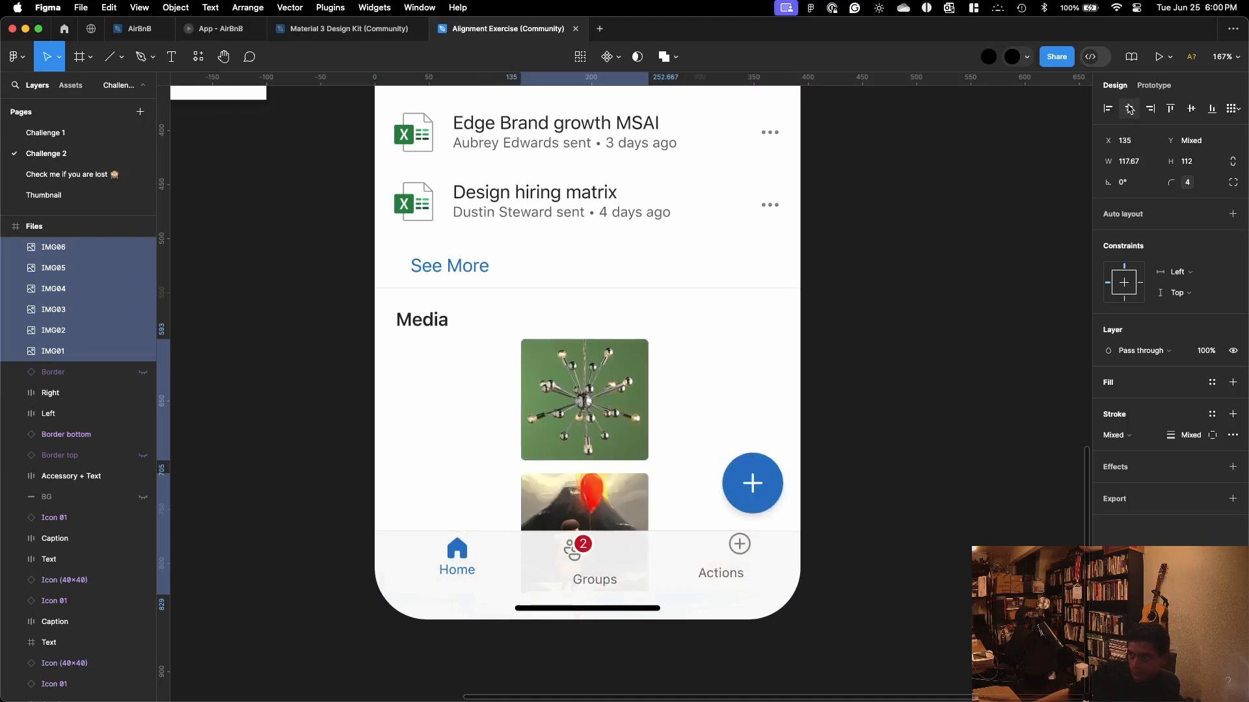
pyautogui.press('super+z')
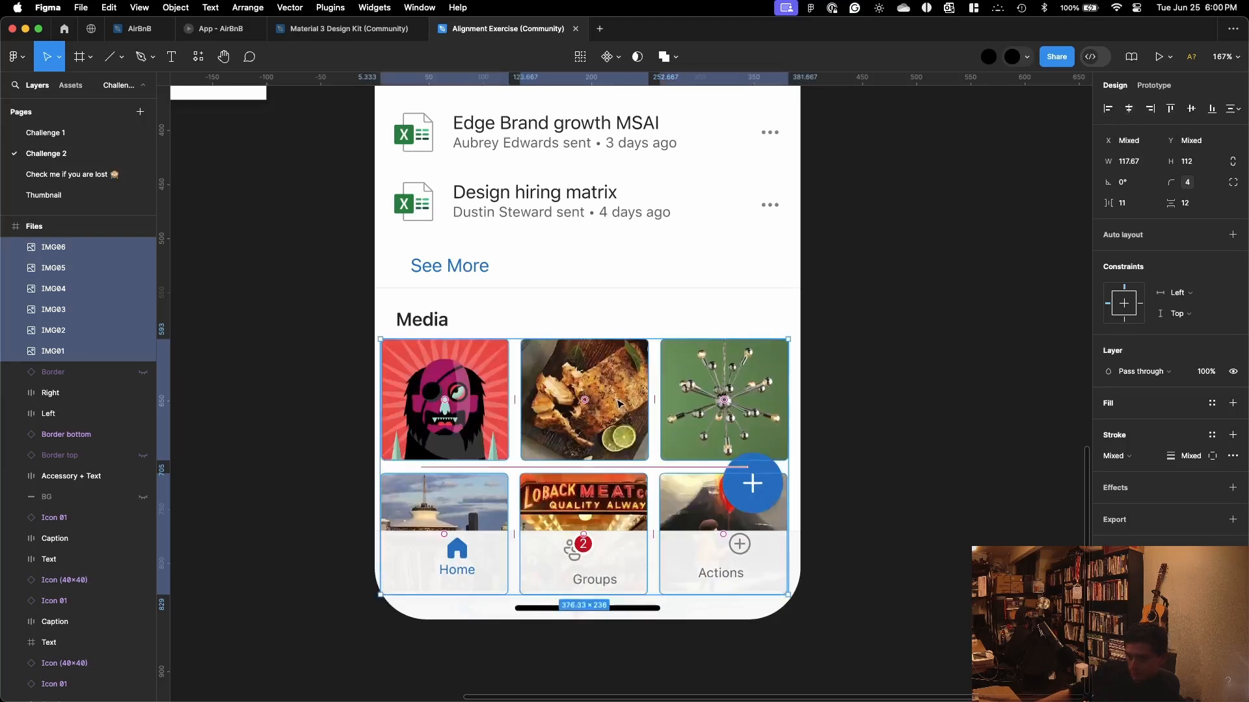
pyautogui.moveTo(619, 404); pyautogui.dragTo(624, 404)
pyautogui.click(972, 390)
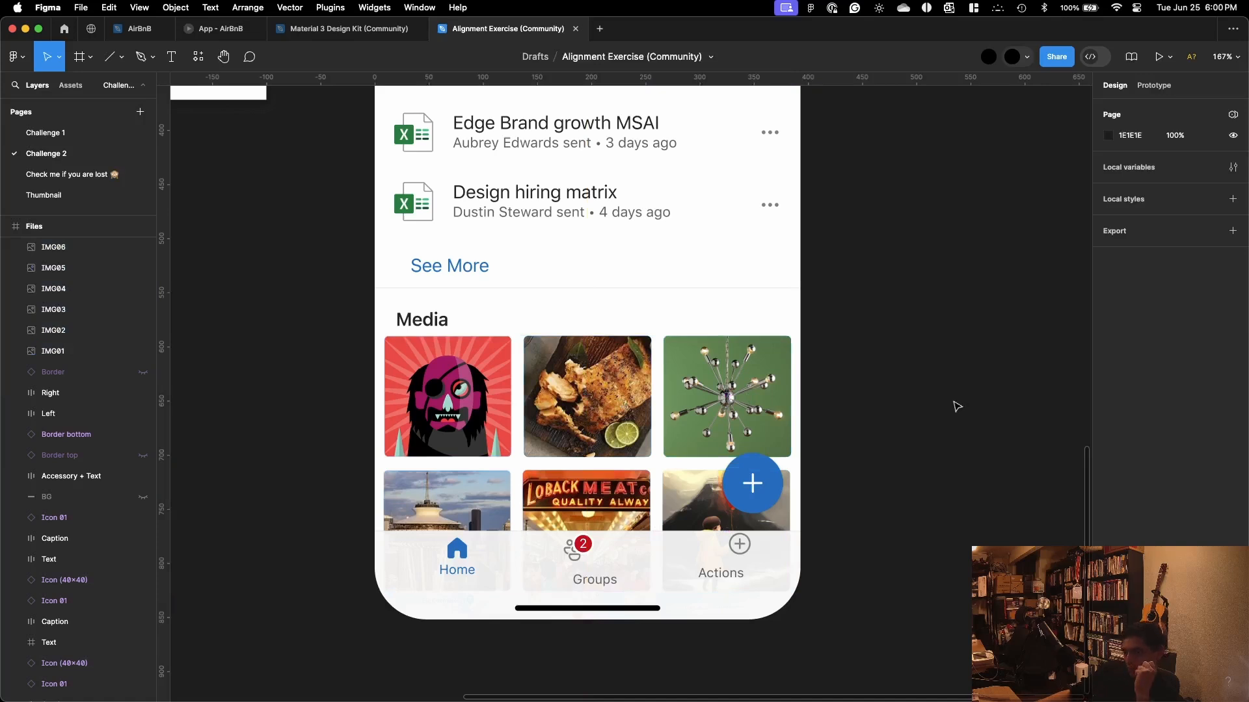
# Step: Reduce the horizontal spacing between the six Media images to 7
pyautogui.click(799, 428)
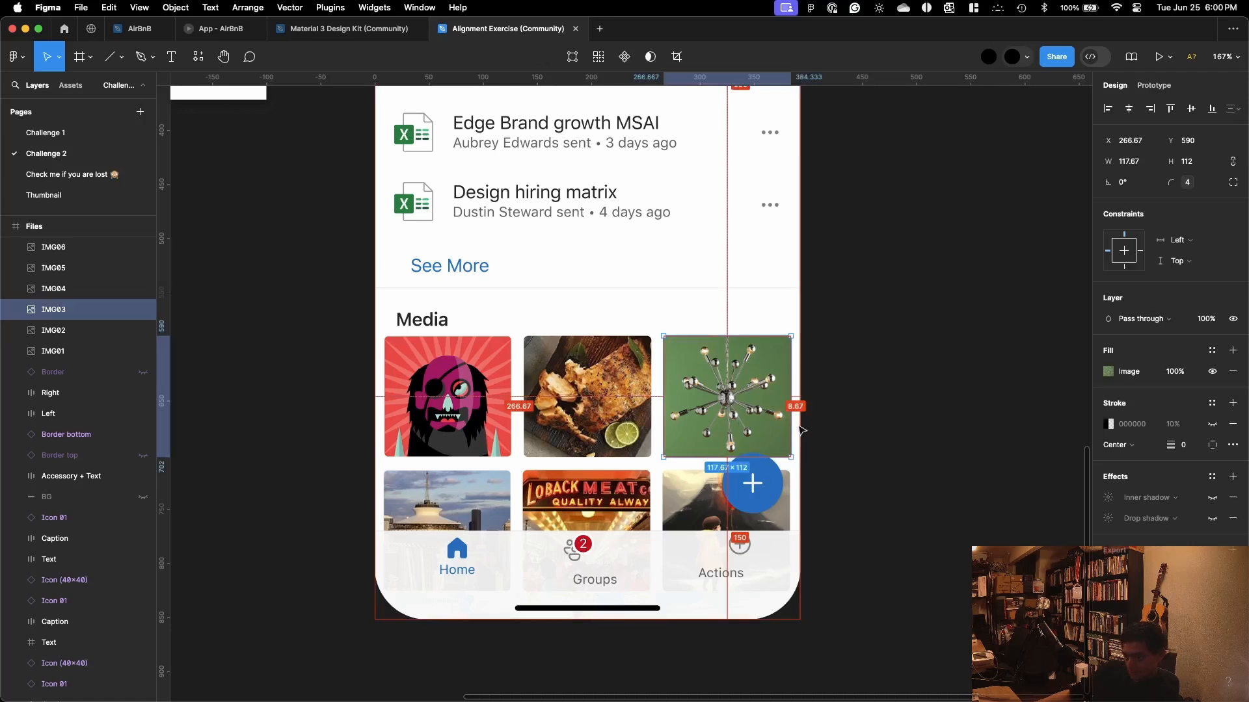
pyautogui.keyDown('shift'); pyautogui.click(683, 486); pyautogui.keyUp('shift')
pyautogui.keyDown('shift'); pyautogui.click(617, 443); pyautogui.keyUp('shift')
pyautogui.keyDown('shift'); pyautogui.click(600, 486); pyautogui.keyUp('shift')
pyautogui.keyDown('shift'); pyautogui.click(491, 441); pyautogui.keyUp('shift')
pyautogui.keyDown('shift'); pyautogui.click(480, 489); pyautogui.keyUp('shift')
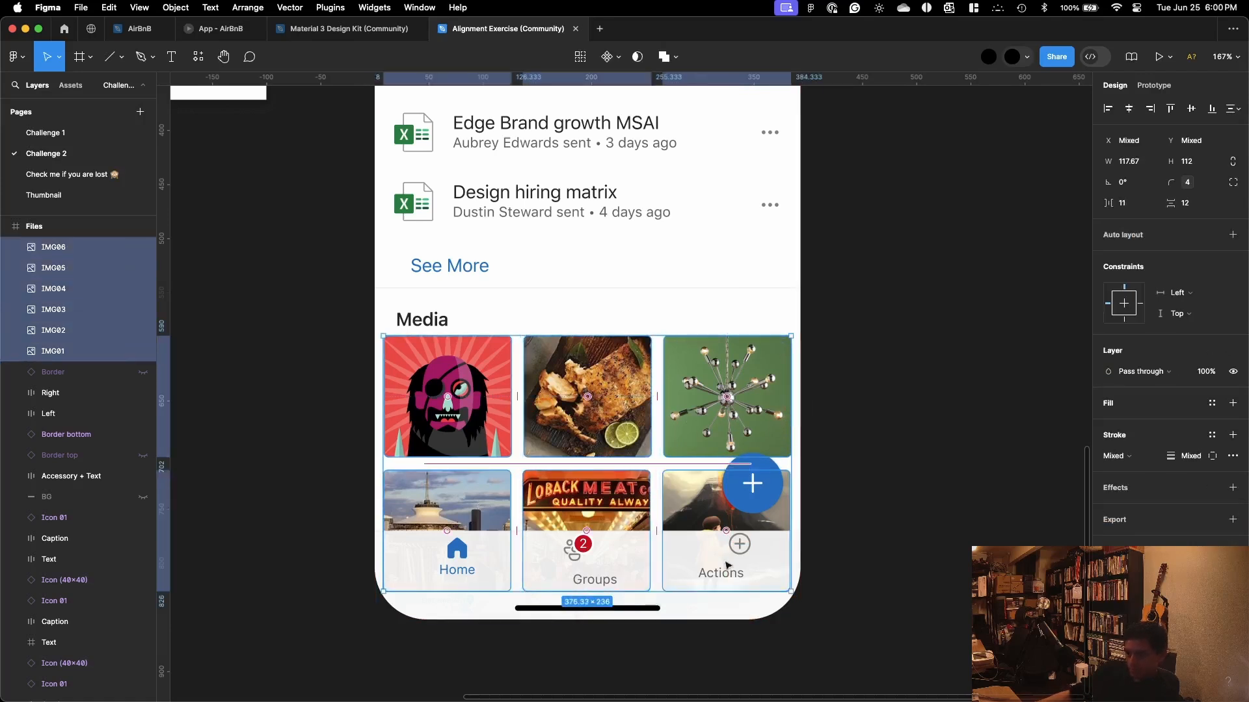
pyautogui.moveTo(654, 531); pyautogui.dragTo(648, 530)
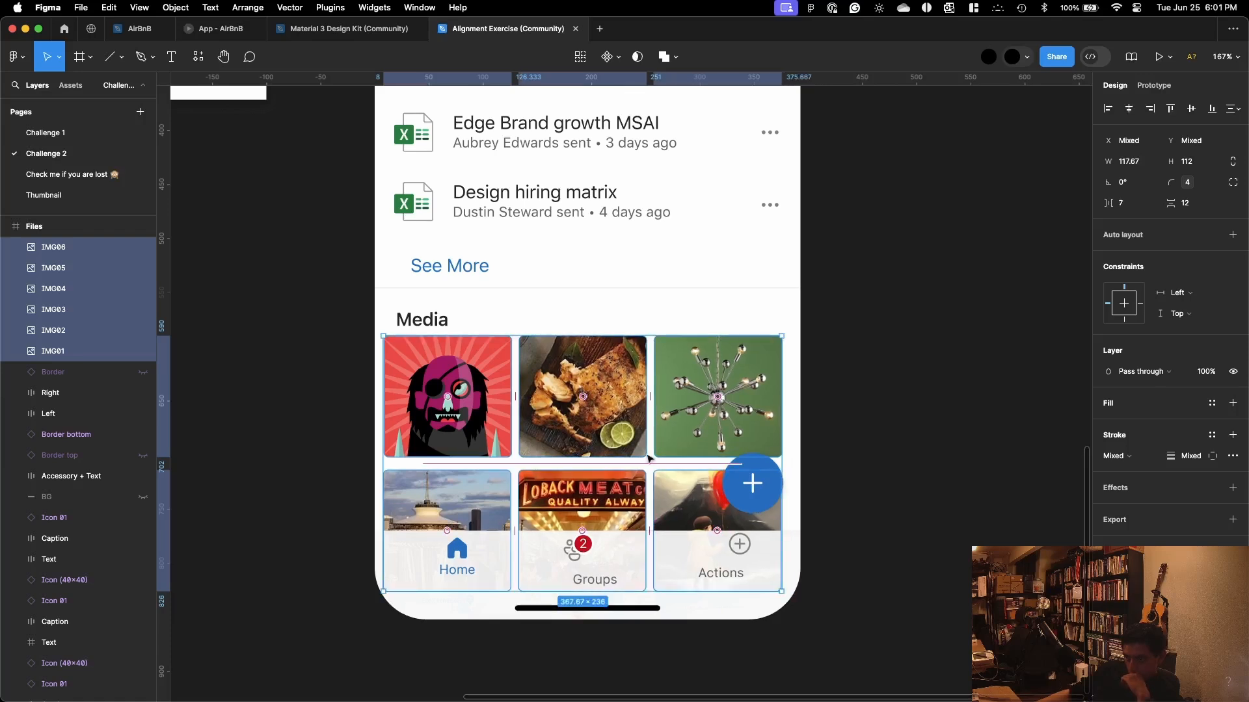
# Step: Reduce the horizontal spacing between the six Media images to 5 and move the whole grid to X 19
pyautogui.moveTo(636, 433); pyautogui.dragTo(642, 433)
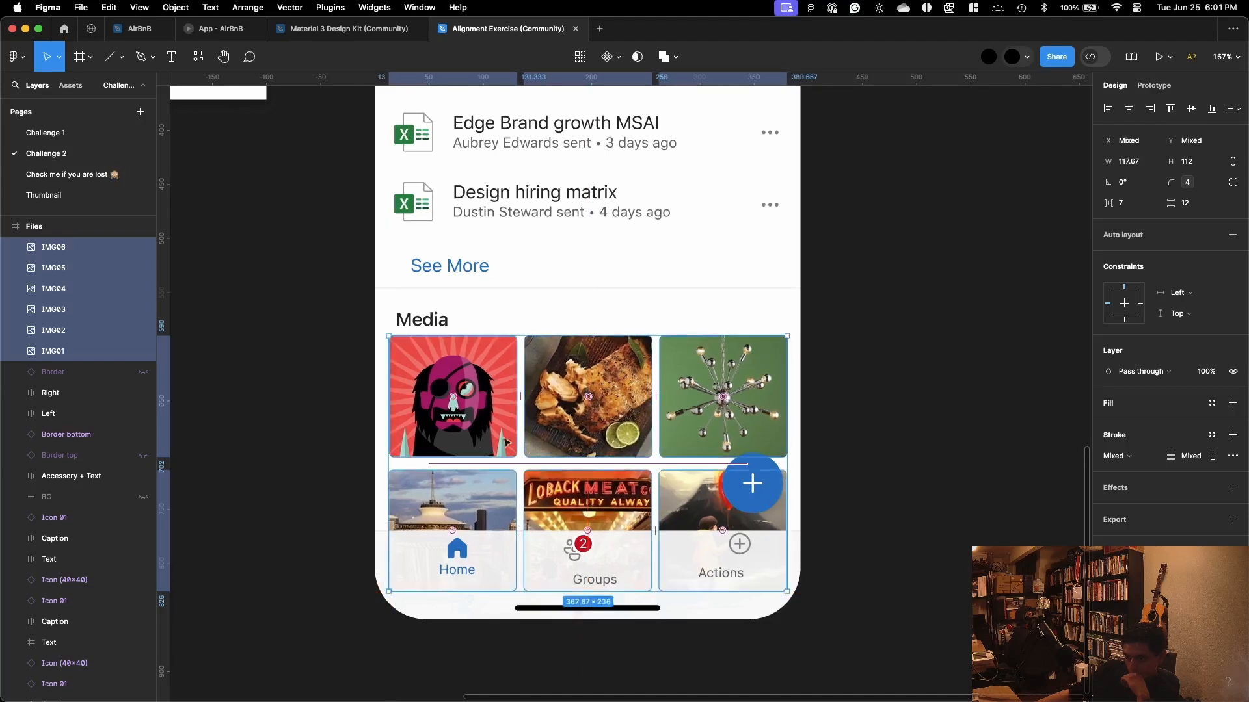
pyautogui.press('alt')
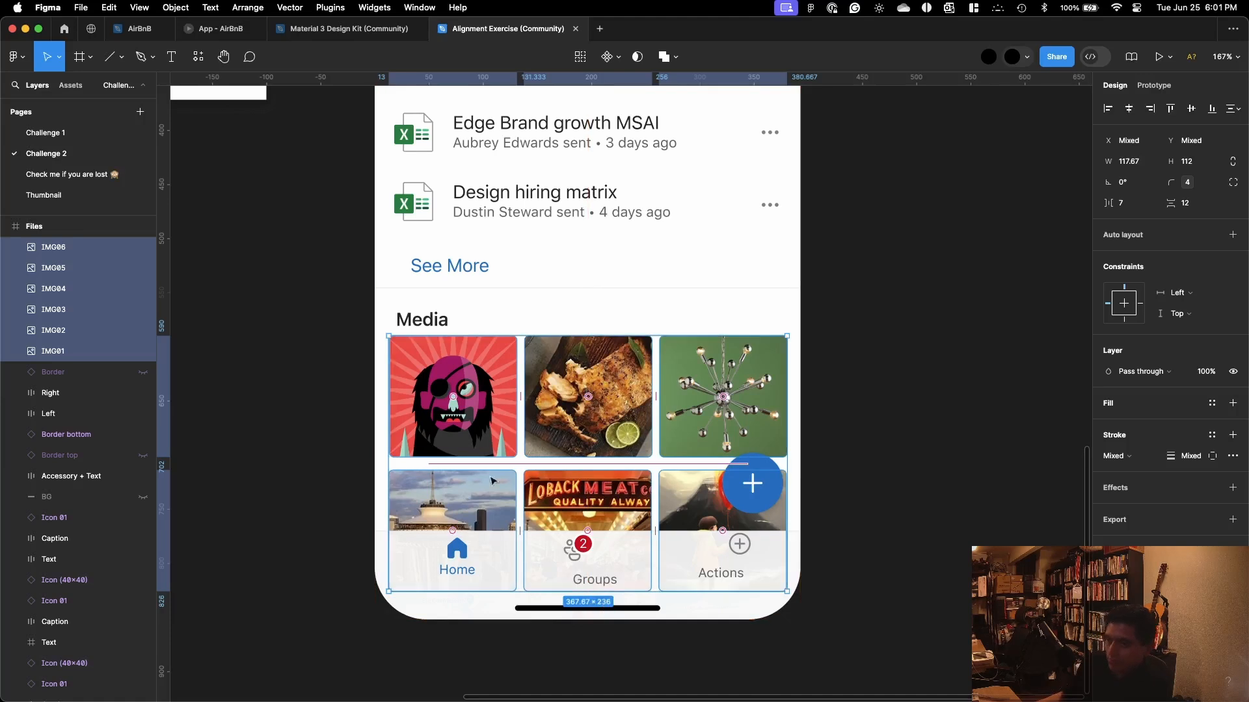
pyautogui.moveTo(656, 397); pyautogui.dragTo(651, 398)
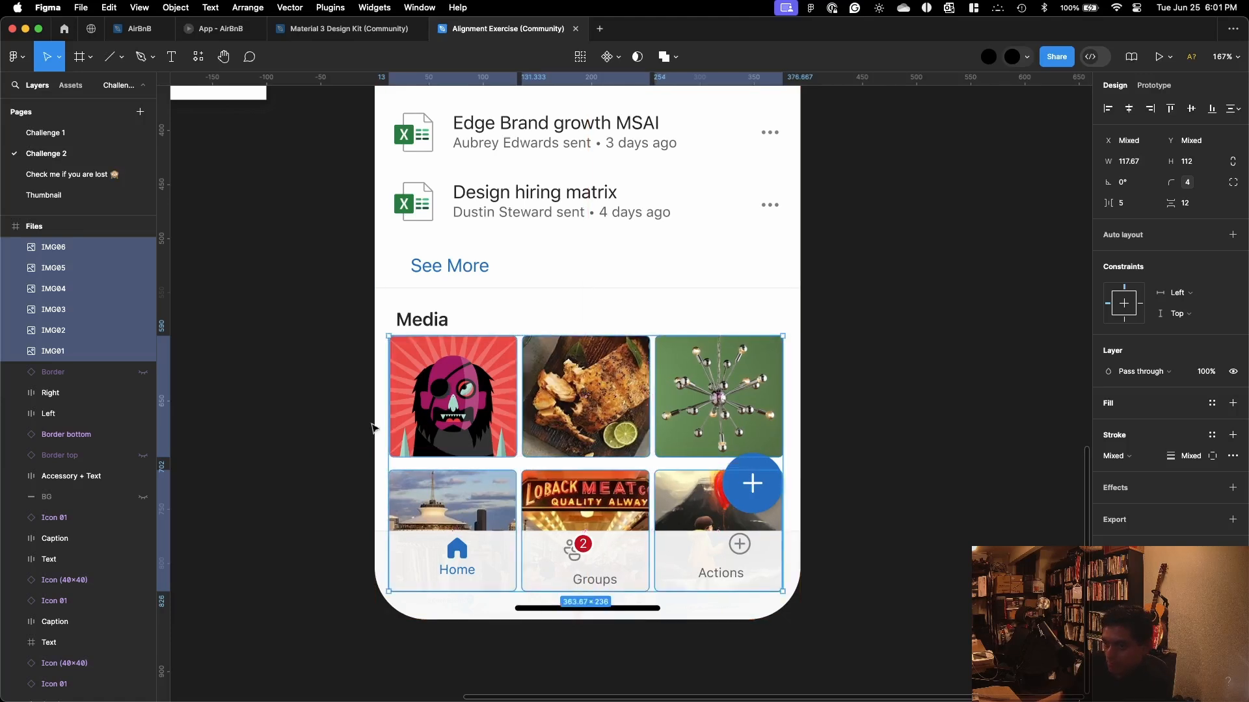
pyautogui.press('alt')
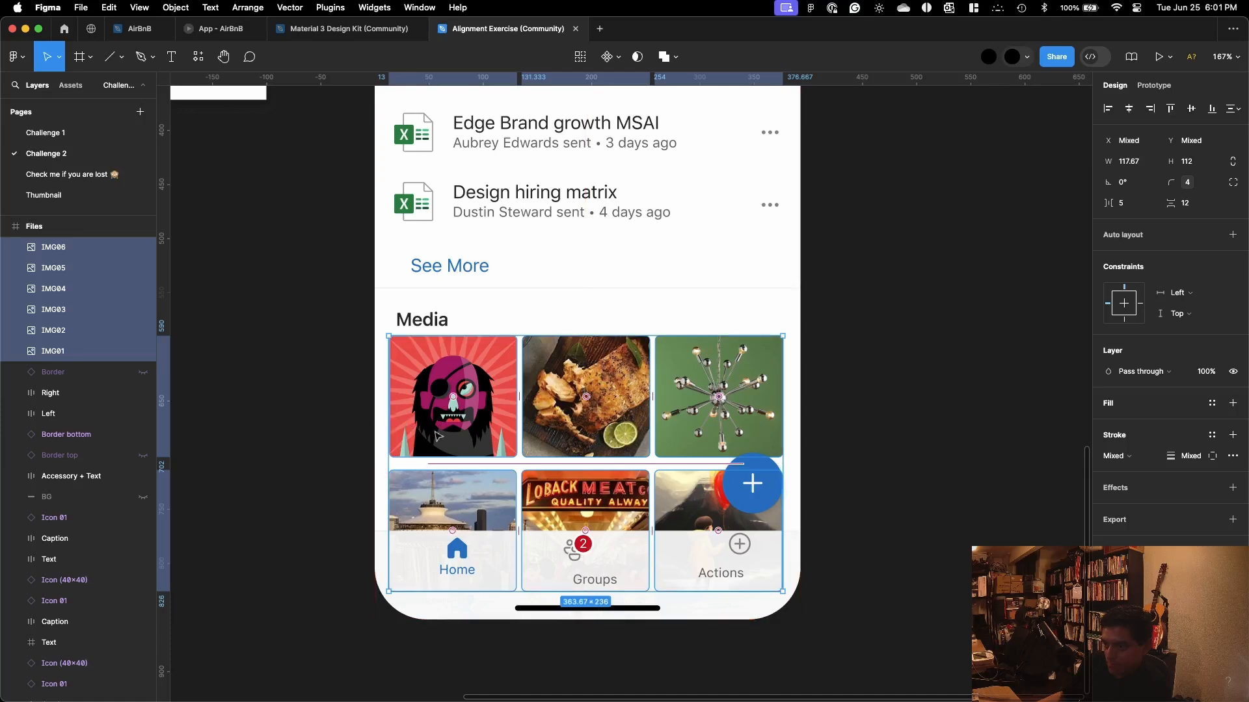
pyautogui.moveTo(473, 443); pyautogui.dragTo(480, 442)
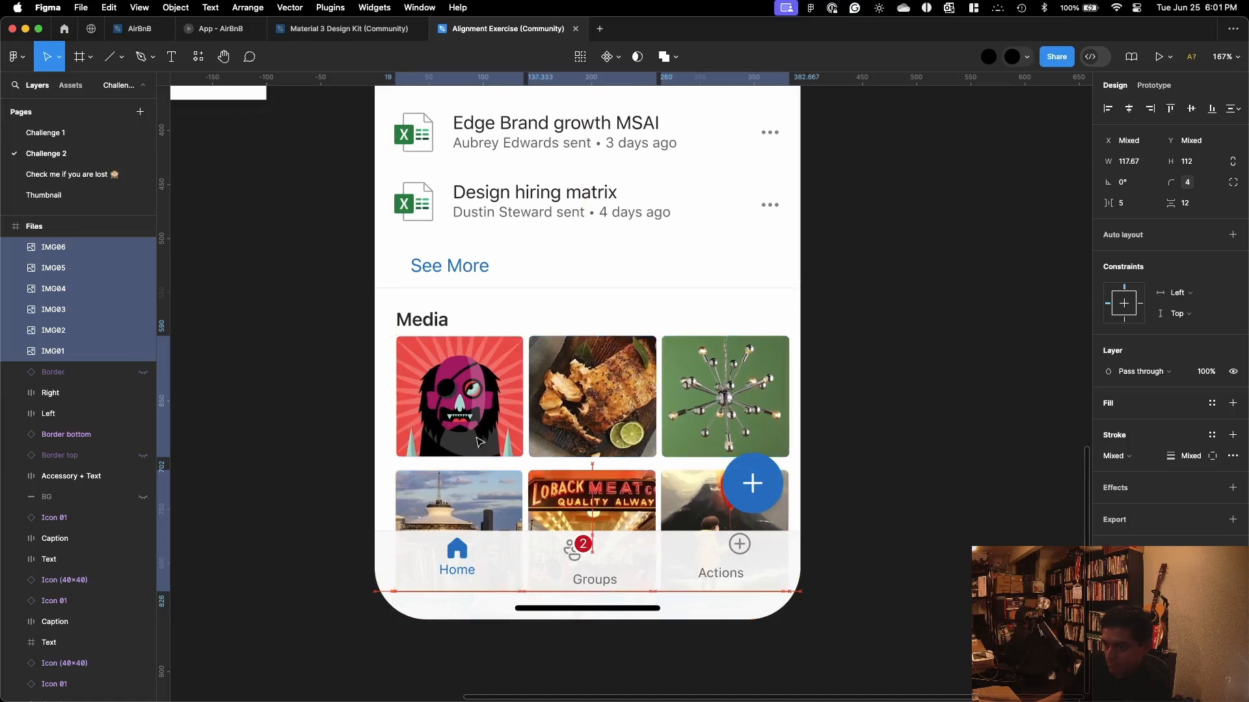
pyautogui.click(788, 437)
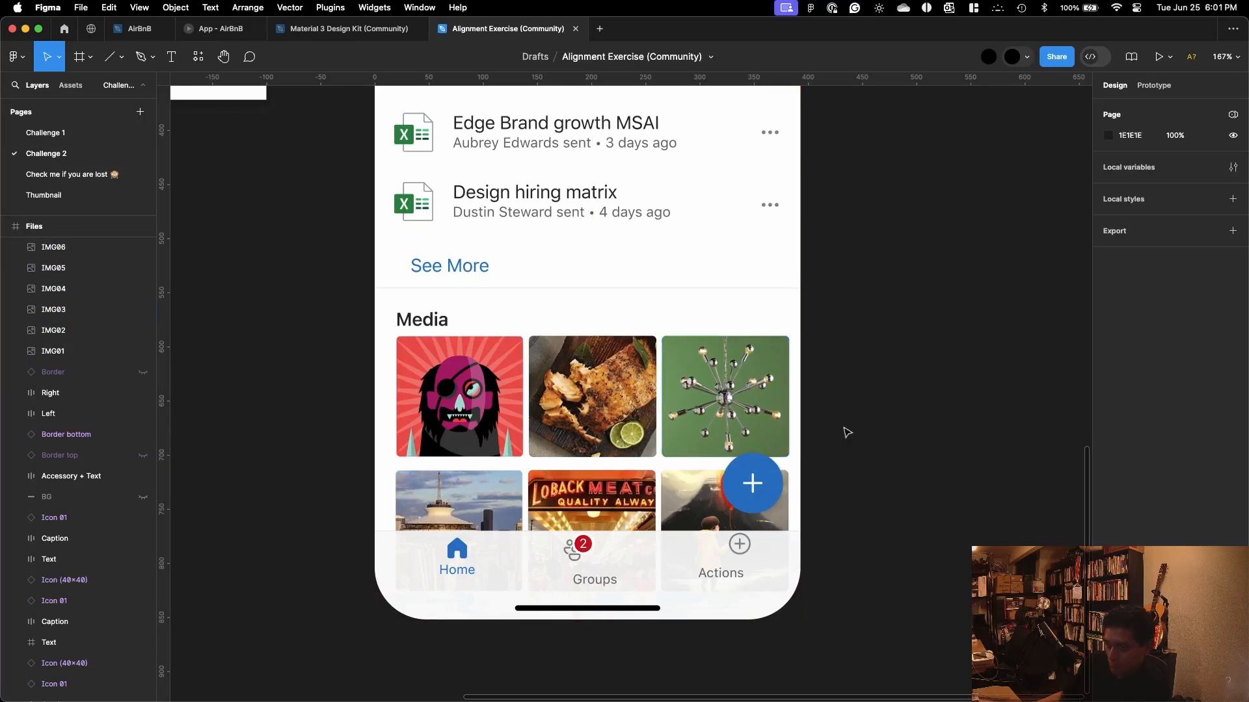
pyautogui.click(784, 432)
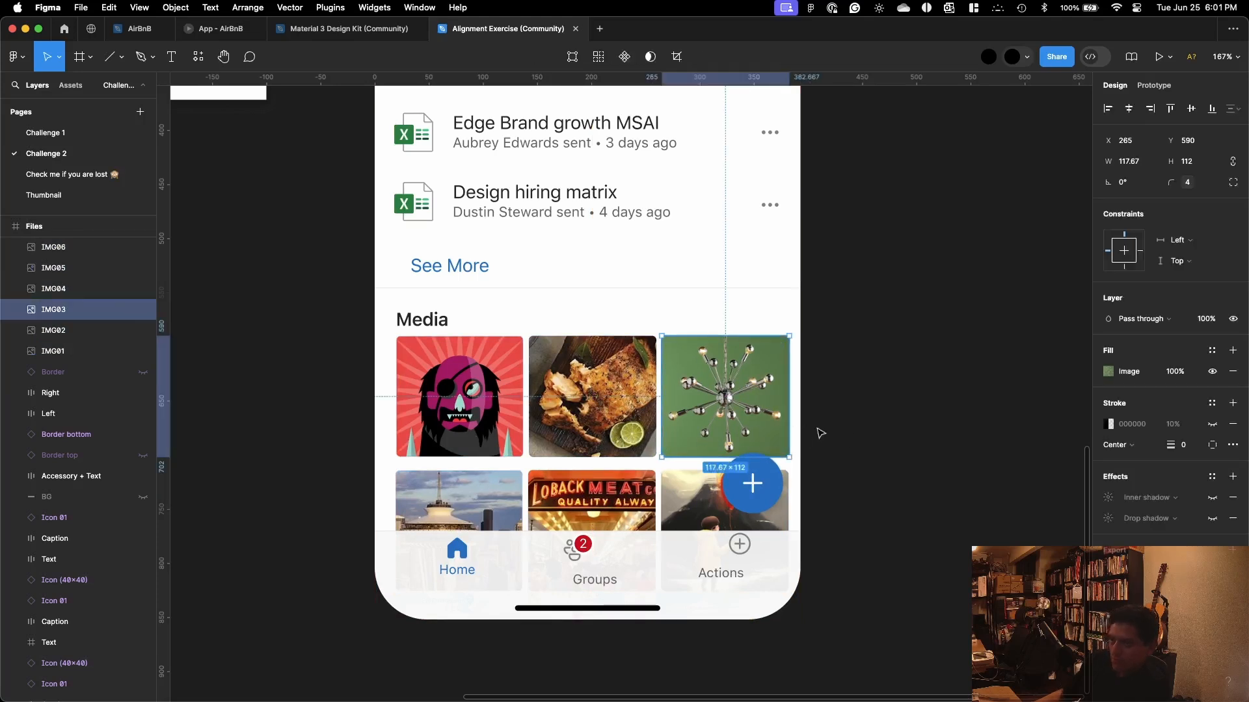
# Step: Switch to the YouTube tutorial in Firefox, watch how the filter pill buttons are spaced, and pause the video
pyautogui.hotkey('ctrl', 'Up')
pyautogui.click(1019, 252)
pyautogui.click(1015, 253)
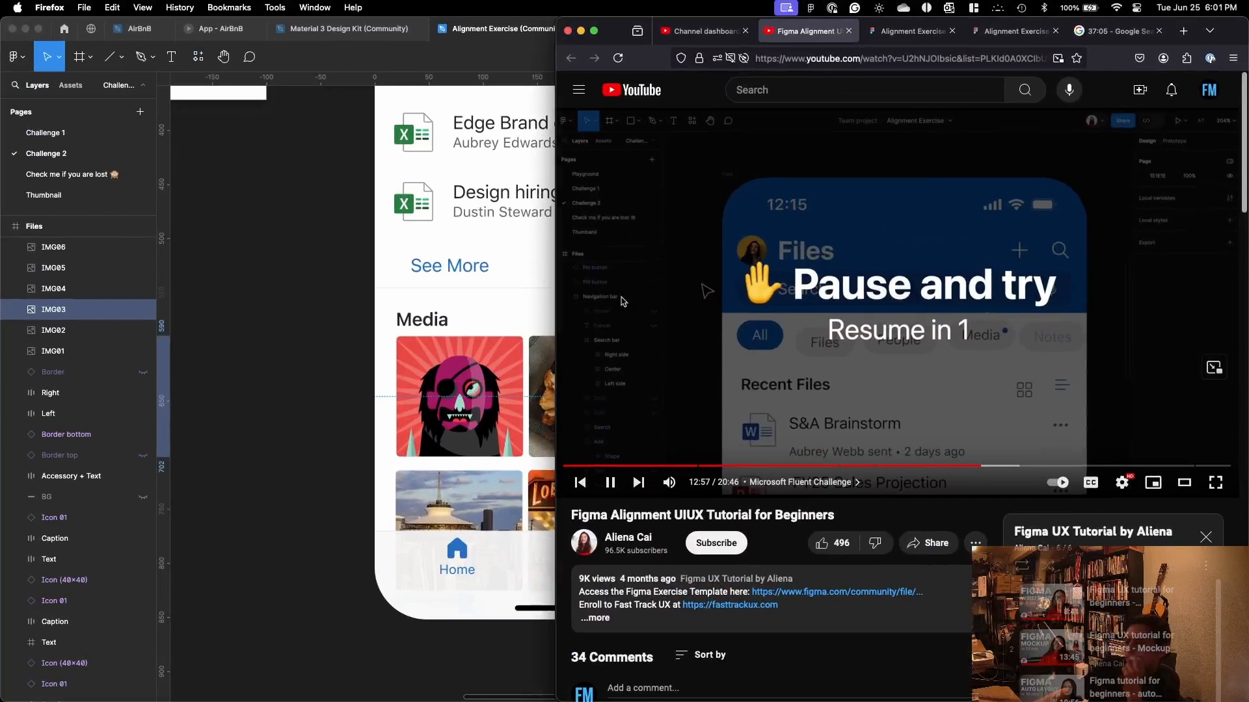
pyautogui.scroll(5, 384, 390)
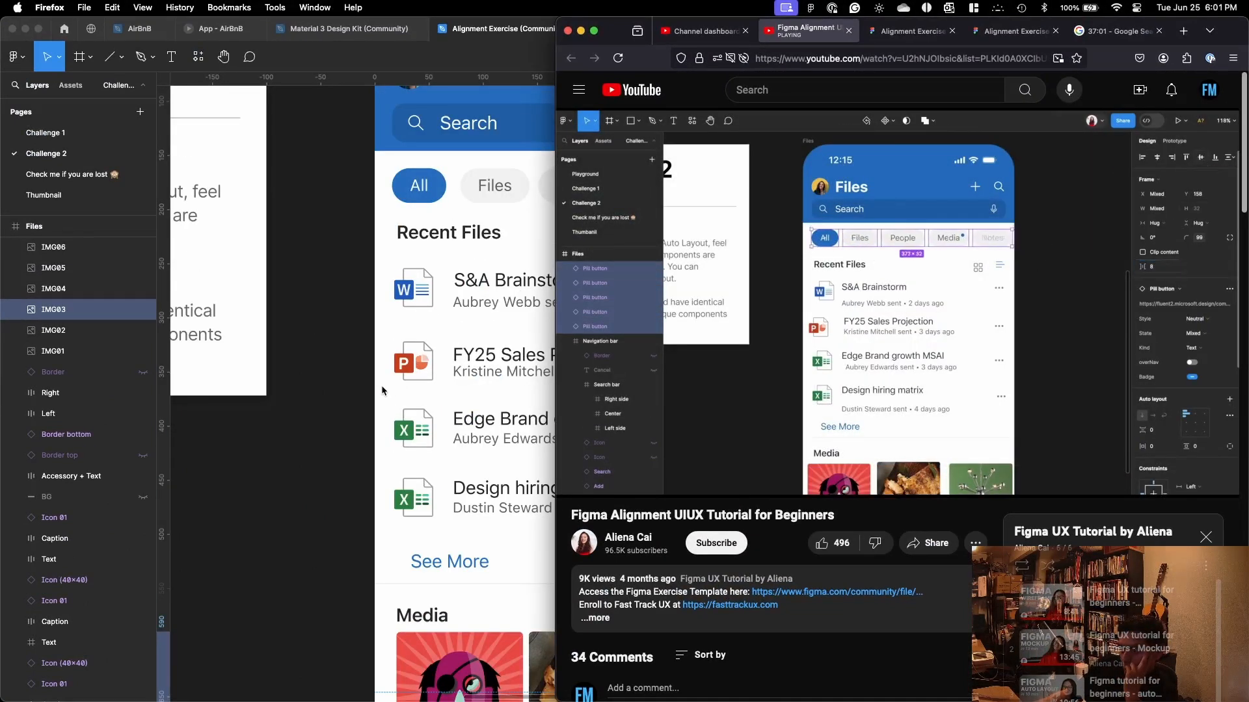
pyautogui.click(1226, 260)
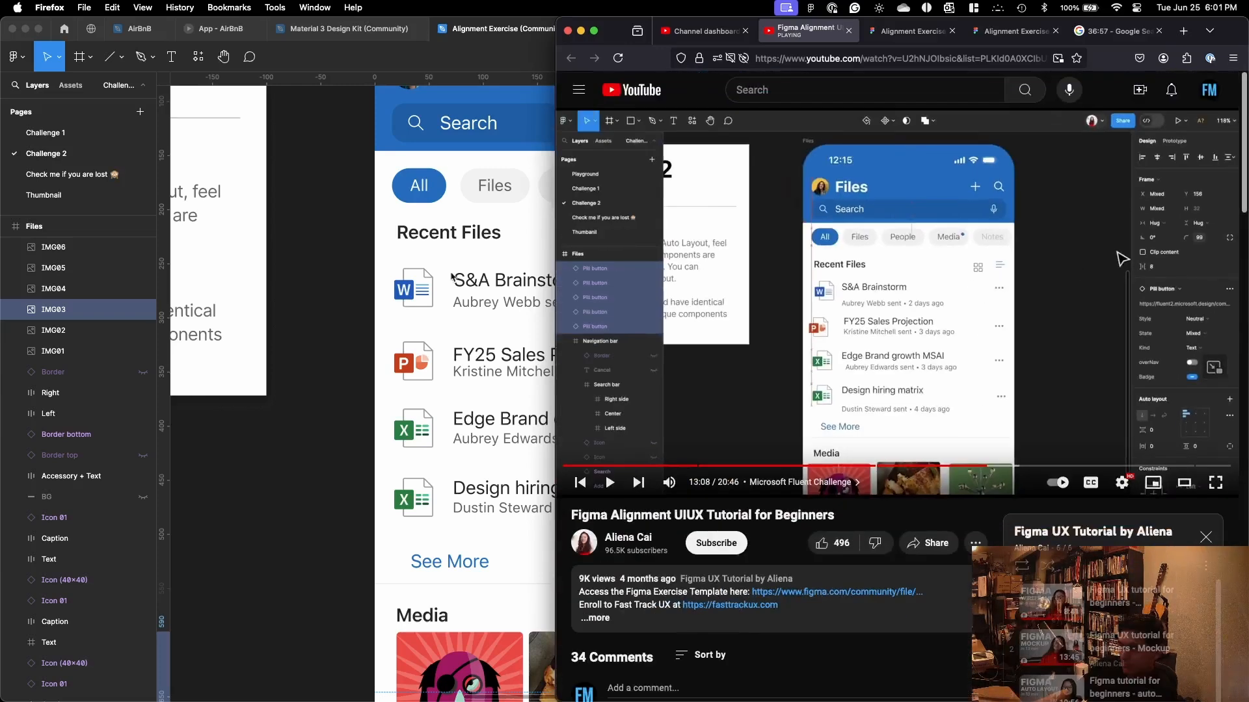
# Step: In Figma, select the All, Files, People, Media and Notes pill buttons and try a horizontal padding of 8
pyautogui.click(454, 277)
pyautogui.click(419, 187)
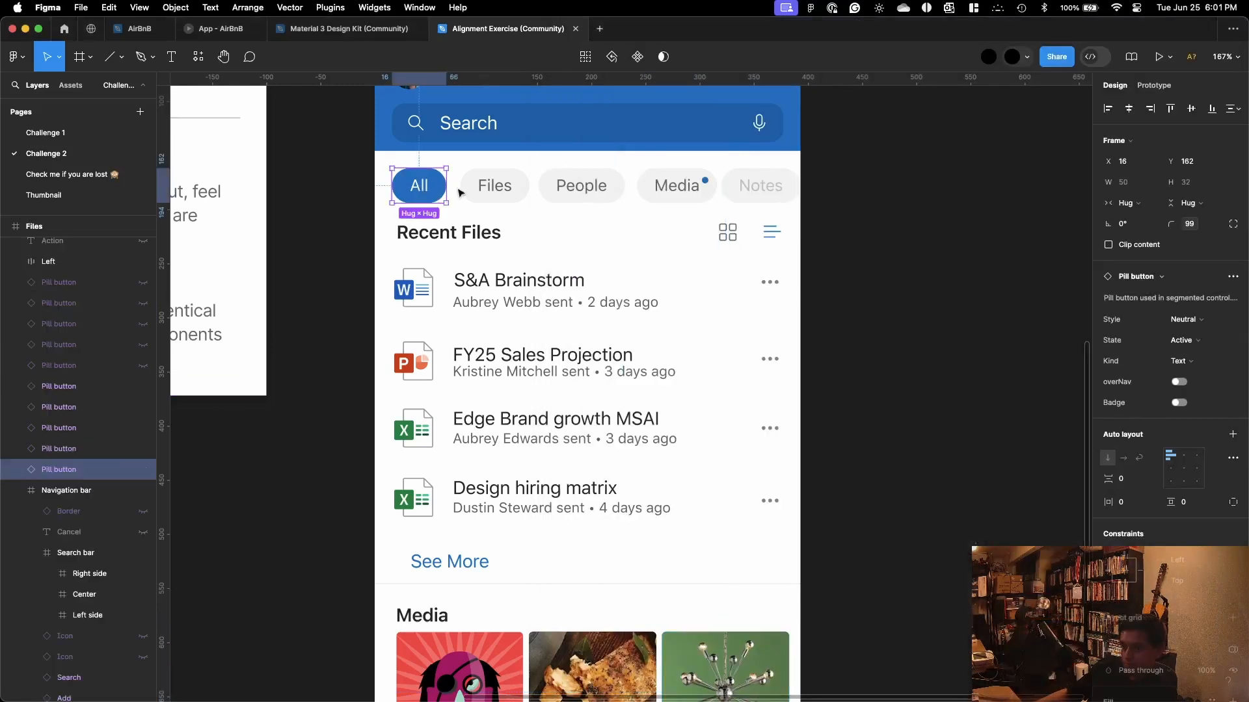
pyautogui.keyDown('shift'); pyautogui.click(494, 189); pyautogui.keyUp('shift')
pyautogui.keyDown('shift'); pyautogui.click(580, 187); pyautogui.keyUp('shift')
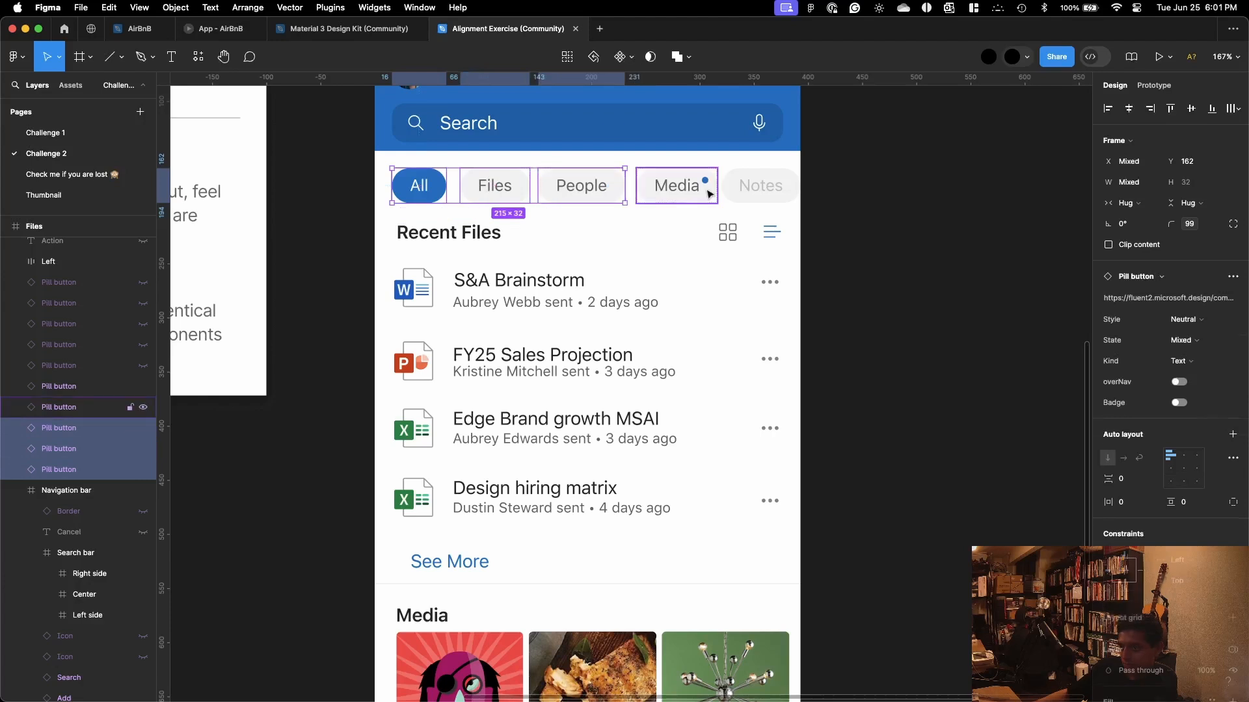
pyautogui.keyDown('shift'); pyautogui.click(677, 188); pyautogui.keyUp('shift')
pyautogui.keyDown('shift'); pyautogui.click(761, 187); pyautogui.keyUp('shift')
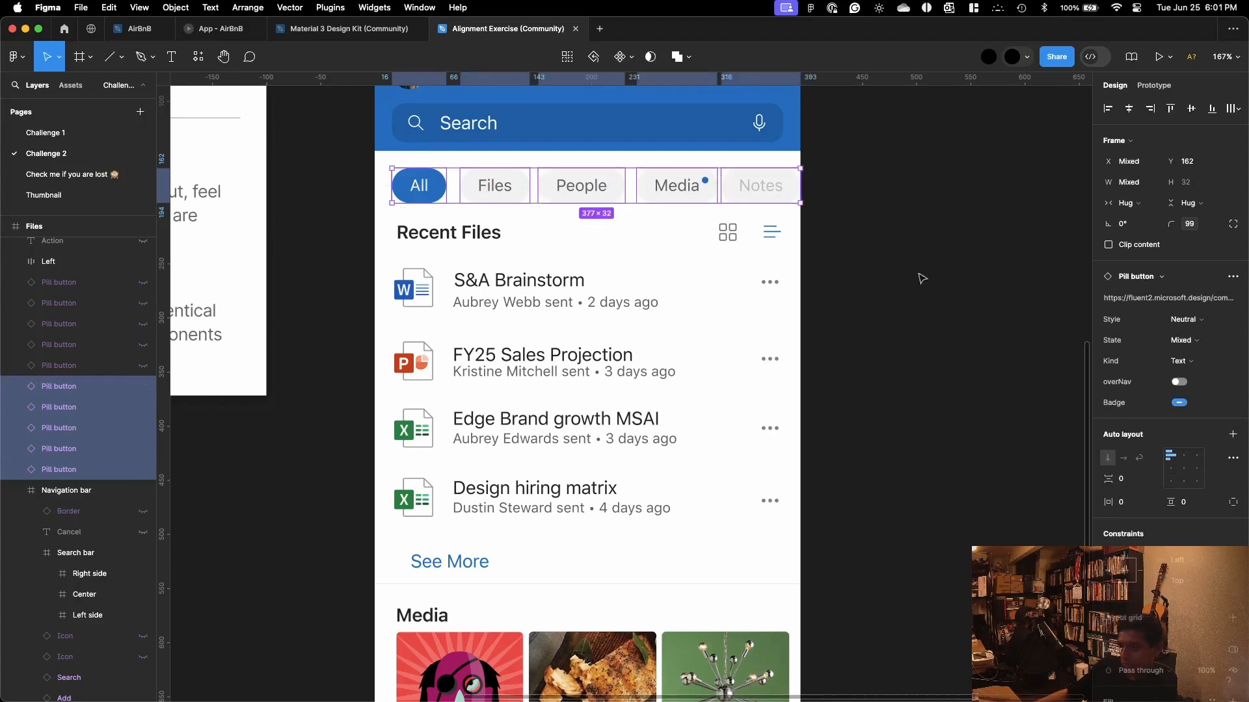
pyautogui.click(1133, 503)
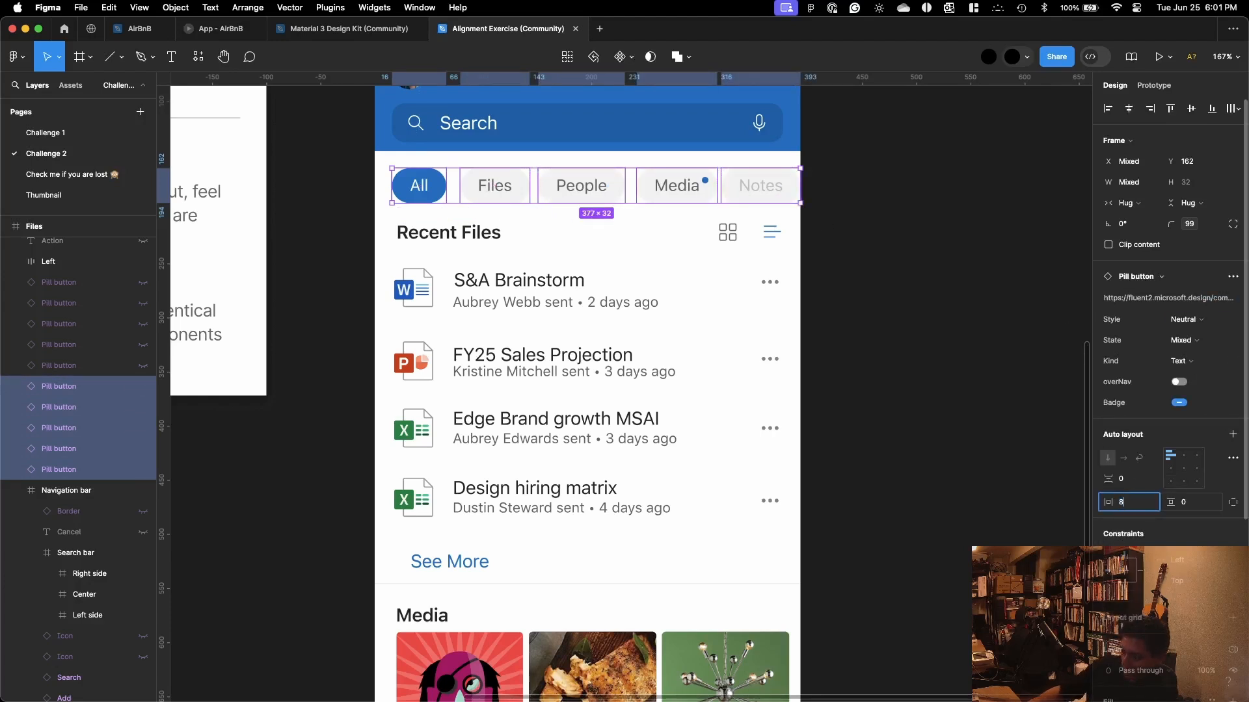
pyautogui.write('8')
pyautogui.press('Return')
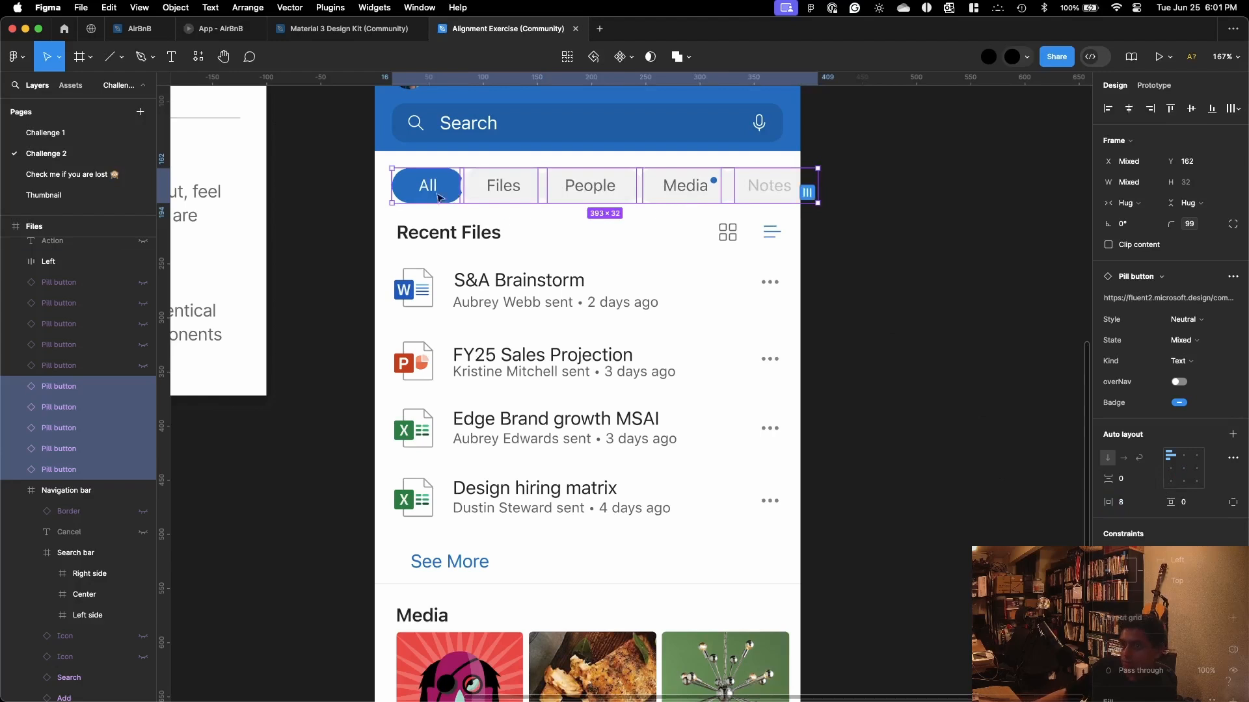
# Step: Replay the tutorial video's part on spacing and positioning the pill buttons, and return to the Figma design
pyautogui.hotkey('ctrl', 'Up')
pyautogui.click(1010, 315)
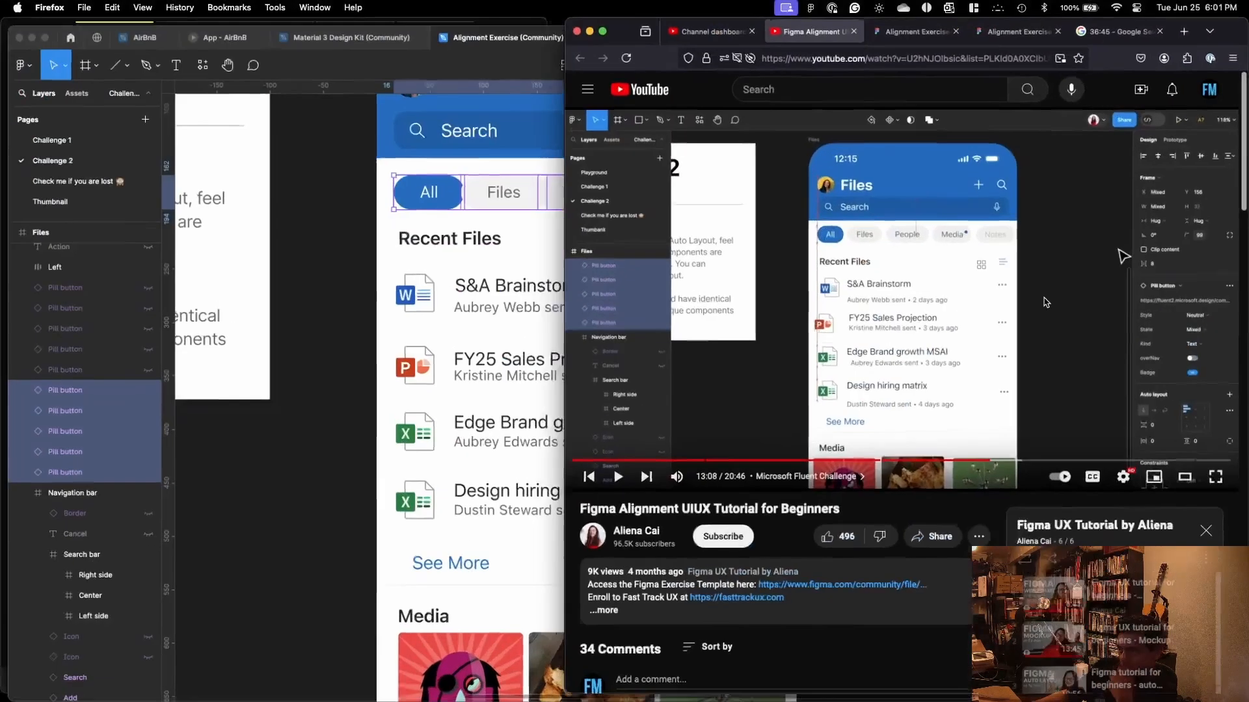
pyautogui.click(1010, 315)
pyautogui.press('Left')
pyautogui.press('Left')
pyautogui.press('Left')
pyautogui.press('Left')
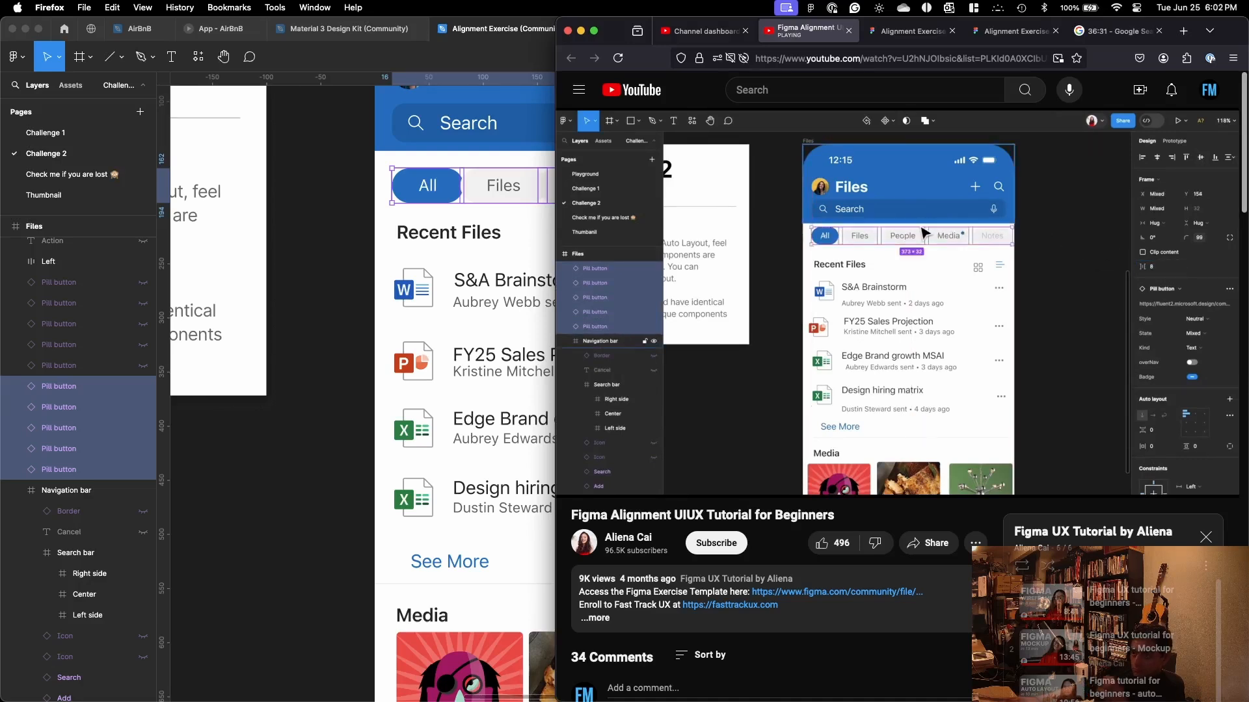
pyautogui.moveTo(956, 228)
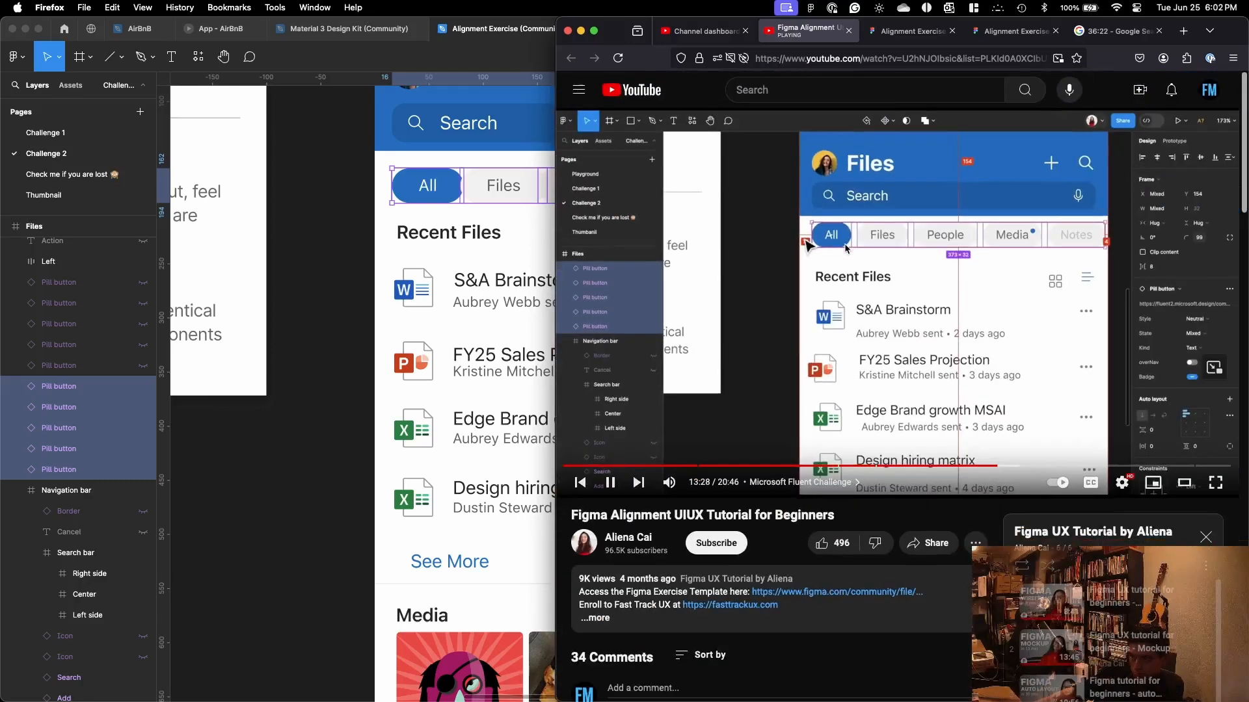
pyautogui.click(330, 229)
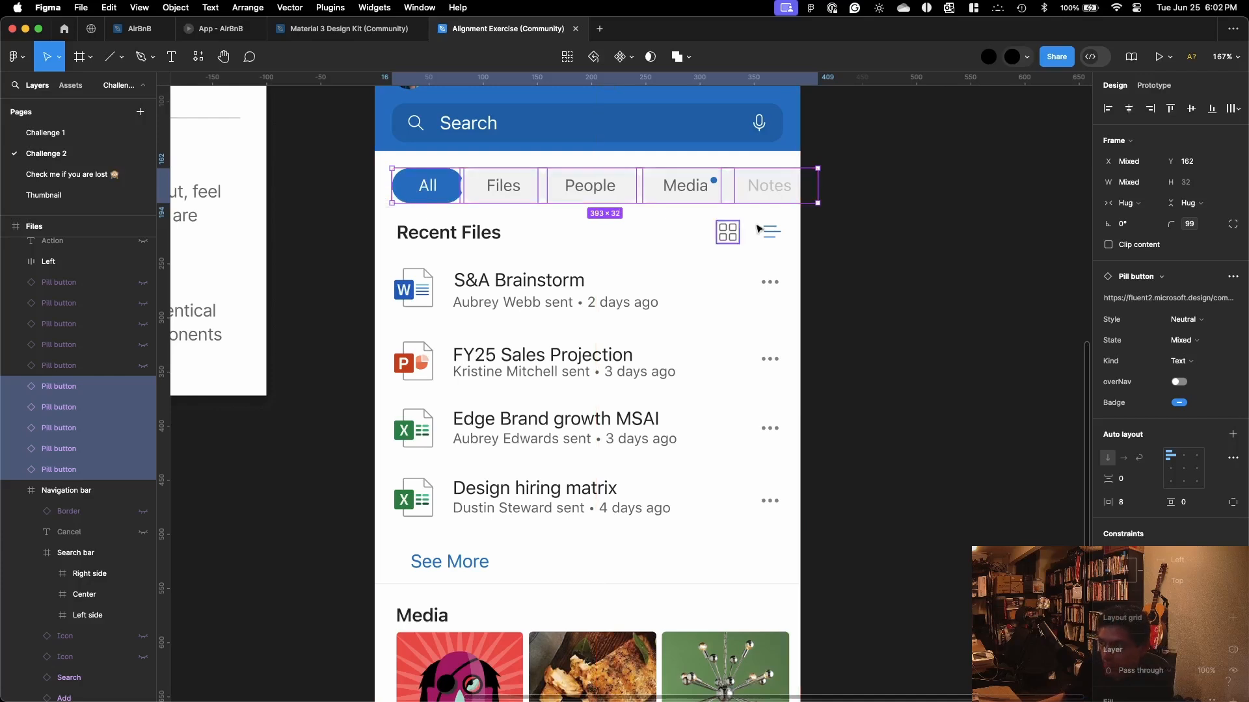
pyautogui.hotkey('ctrl', 'Up')
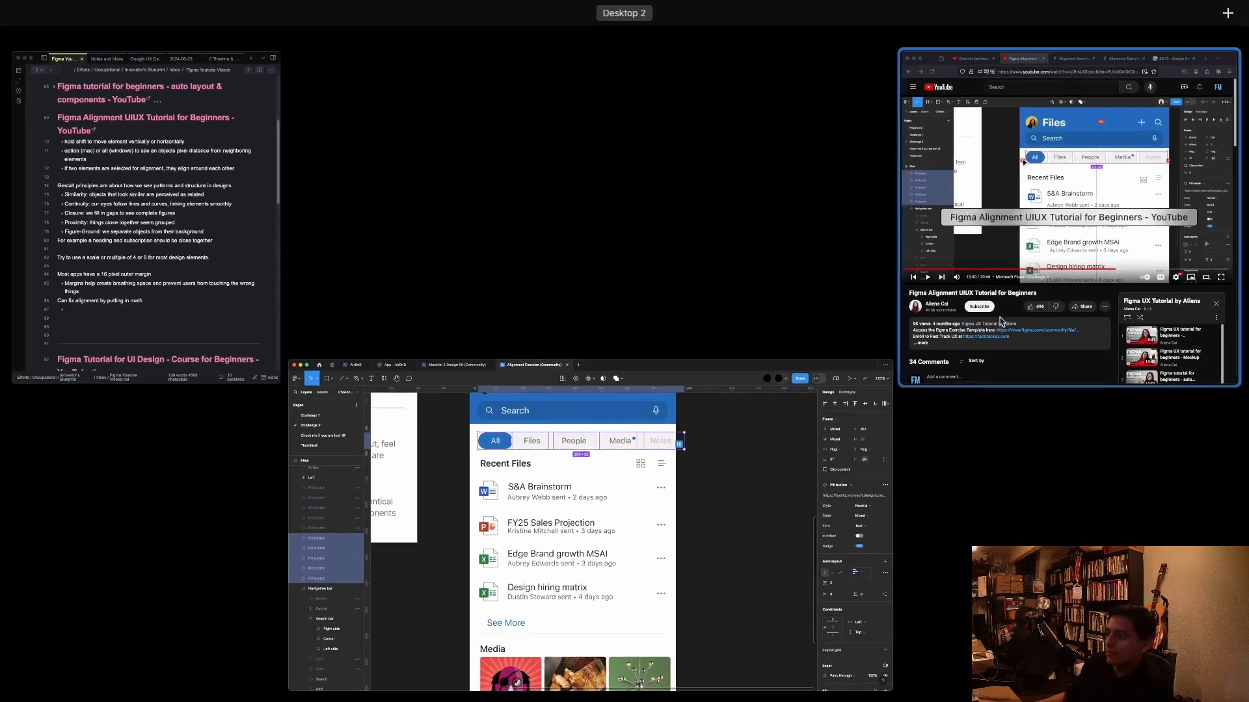
pyautogui.click(1028, 290)
pyautogui.click(454, 199)
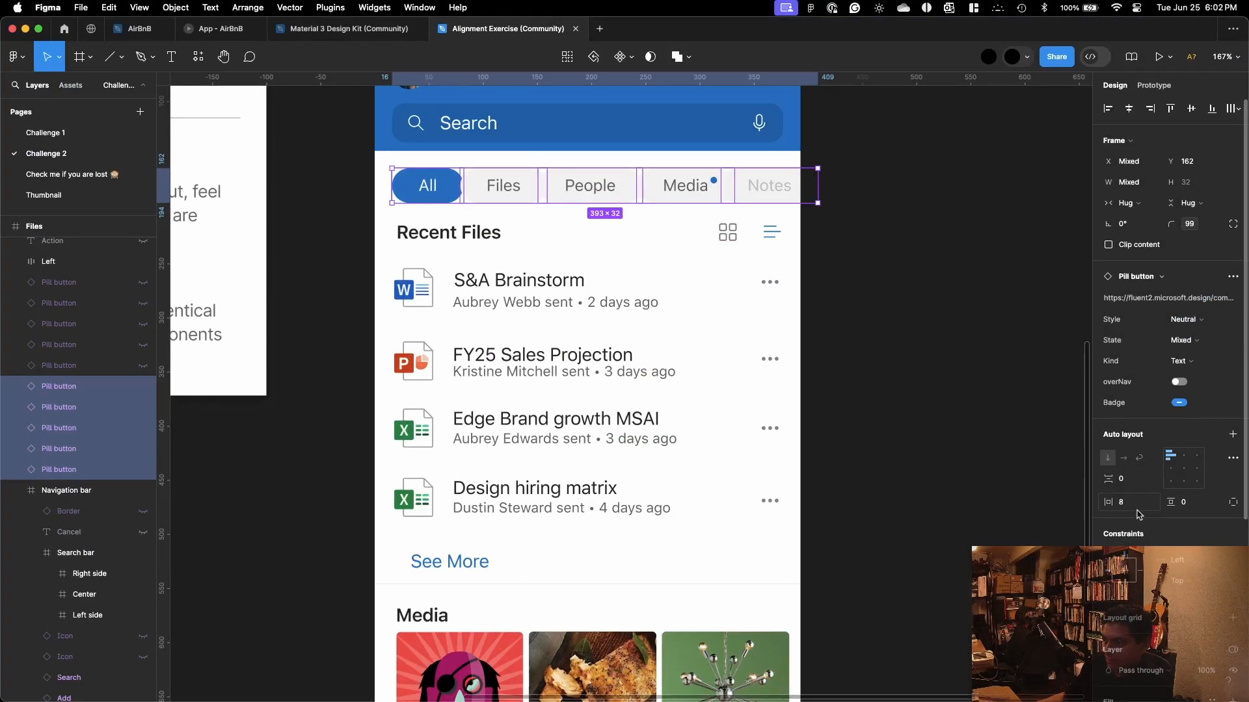
# Step: Undo the horizontal padding on the five pill buttons and even out the horizontal spacing between them
pyautogui.moveTo(1108, 502)
pyautogui.mouseDown()
pyautogui.moveTo(1125, 503)
pyautogui.moveTo(1108, 502)
pyautogui.mouseUp()
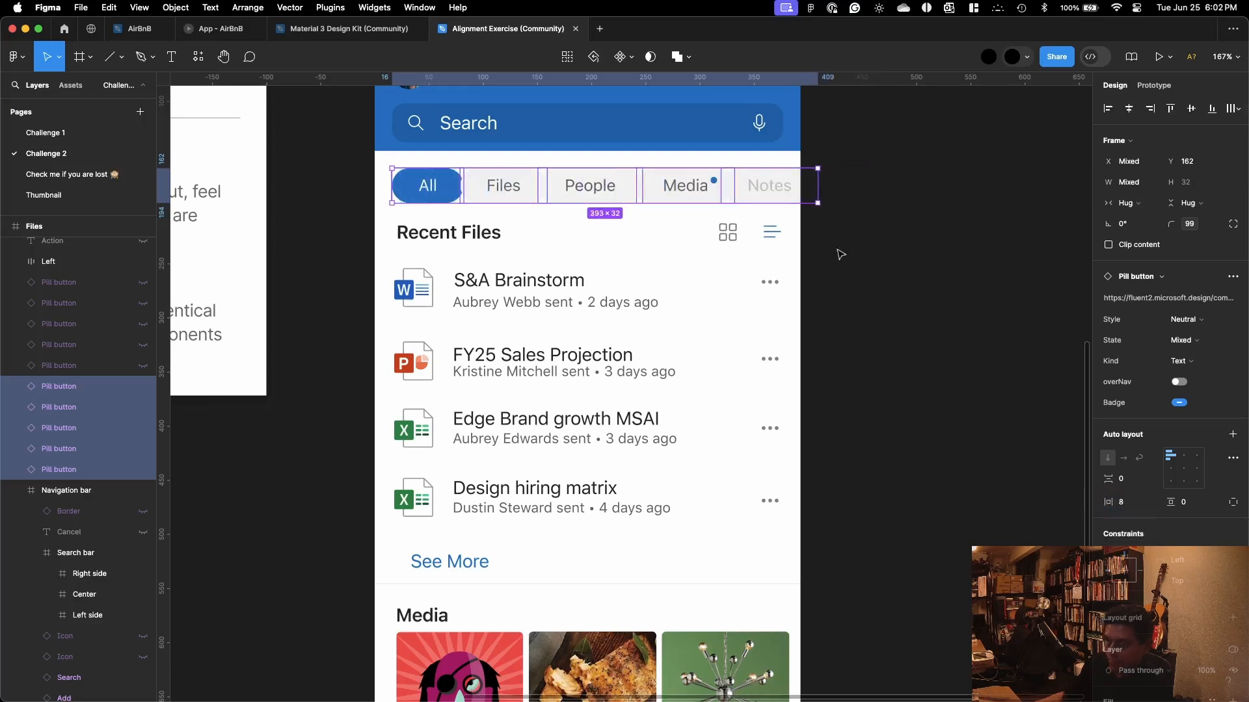
pyautogui.moveTo(993, 281); pyautogui.dragTo(988, 281)
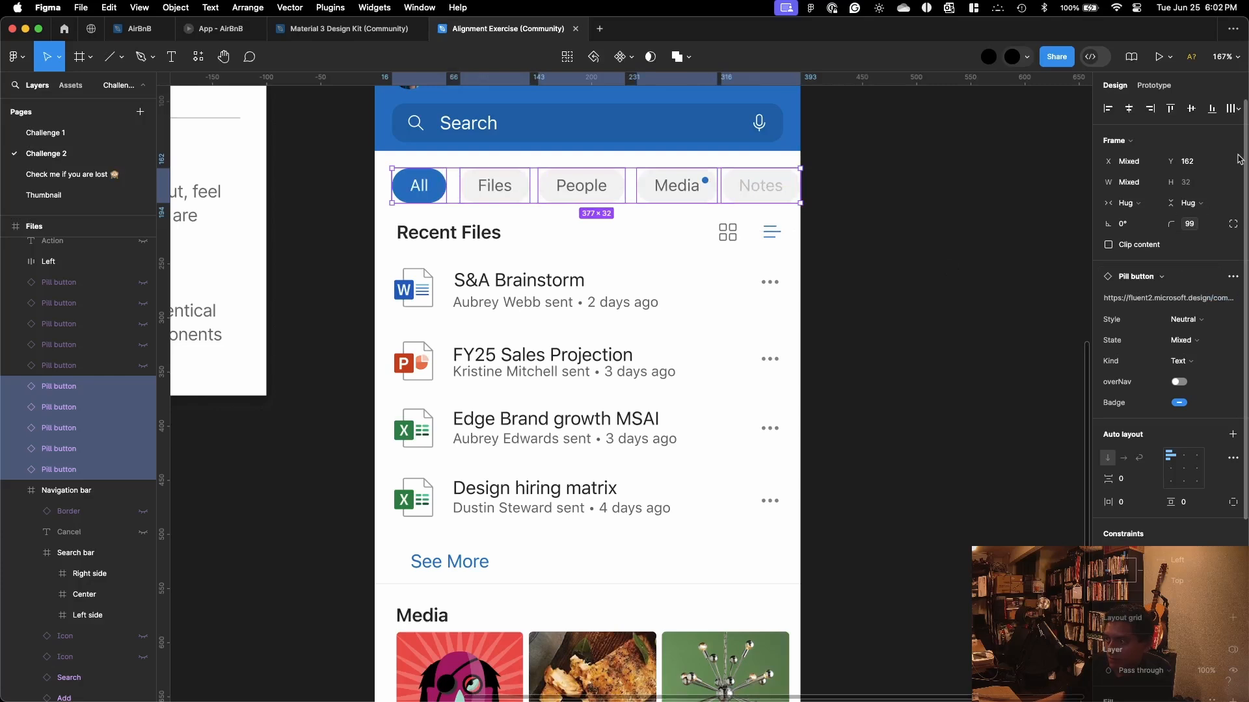
pyautogui.click(1233, 108)
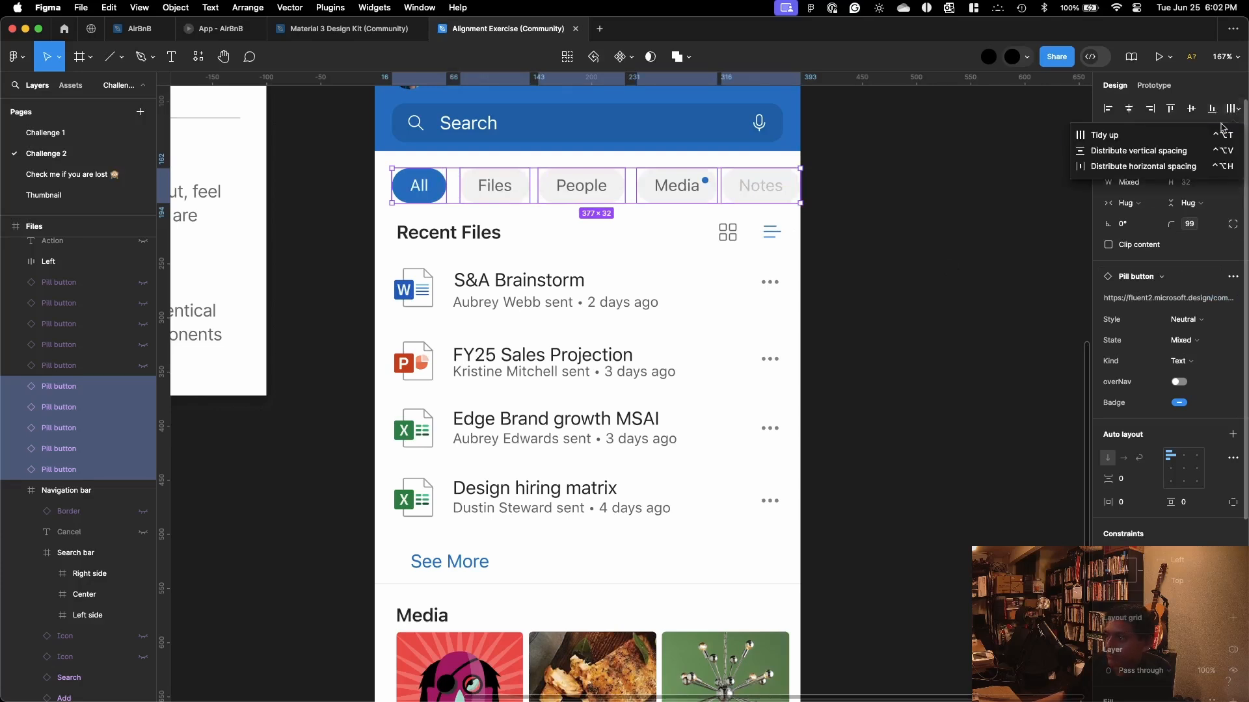
pyautogui.click(1126, 148)
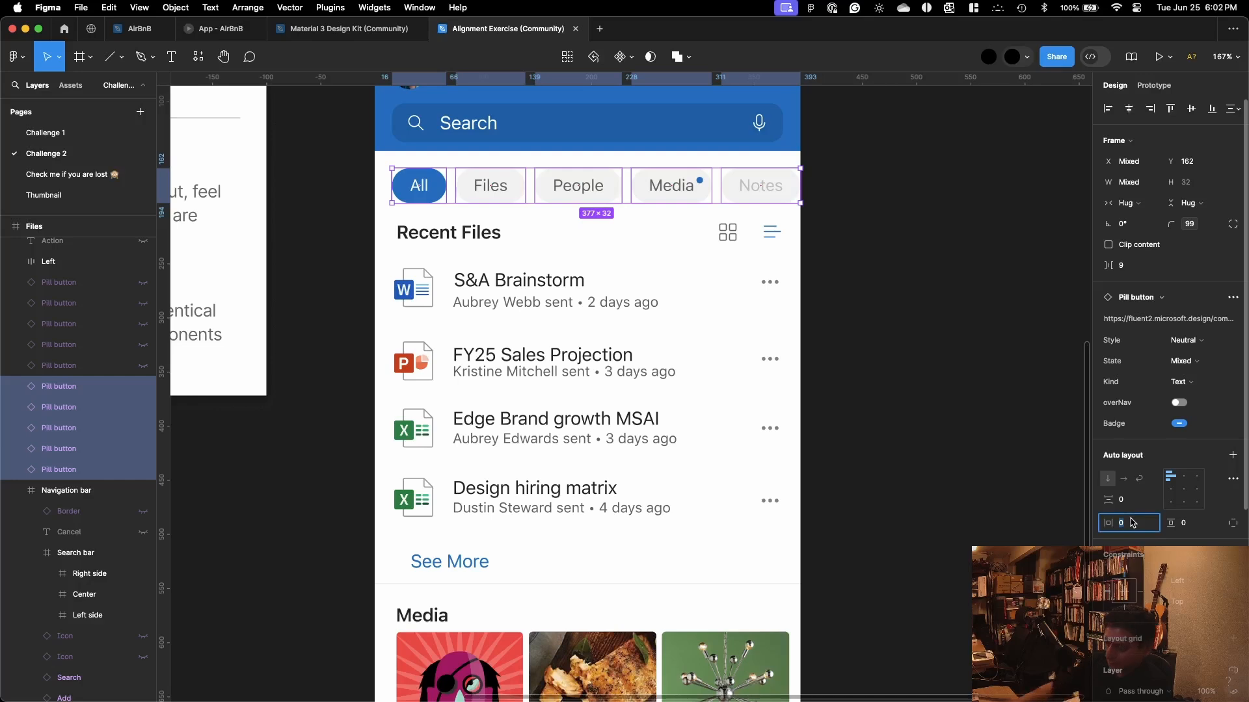
# Step: Try a horizontal padding of 8 on the five pill buttons again and undo the recent pill edits
pyautogui.write('8')
pyautogui.press('Return')
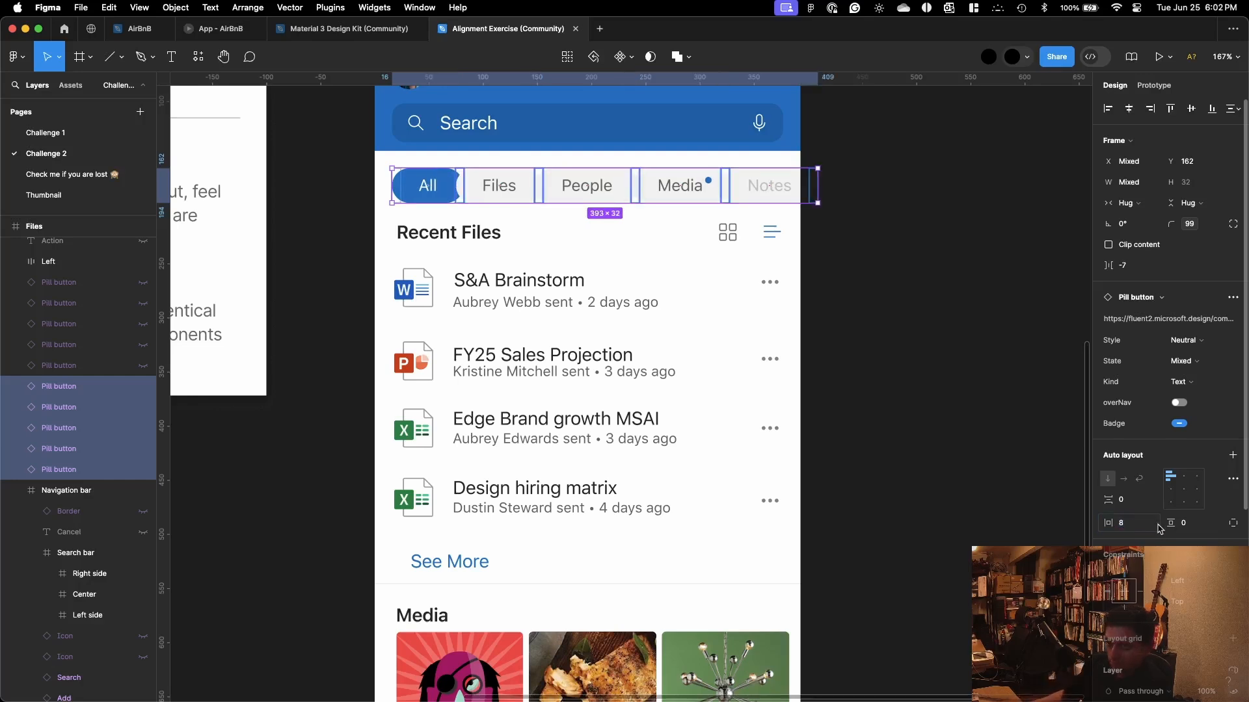
pyautogui.press('BackSpace')
pyautogui.press('super+z')
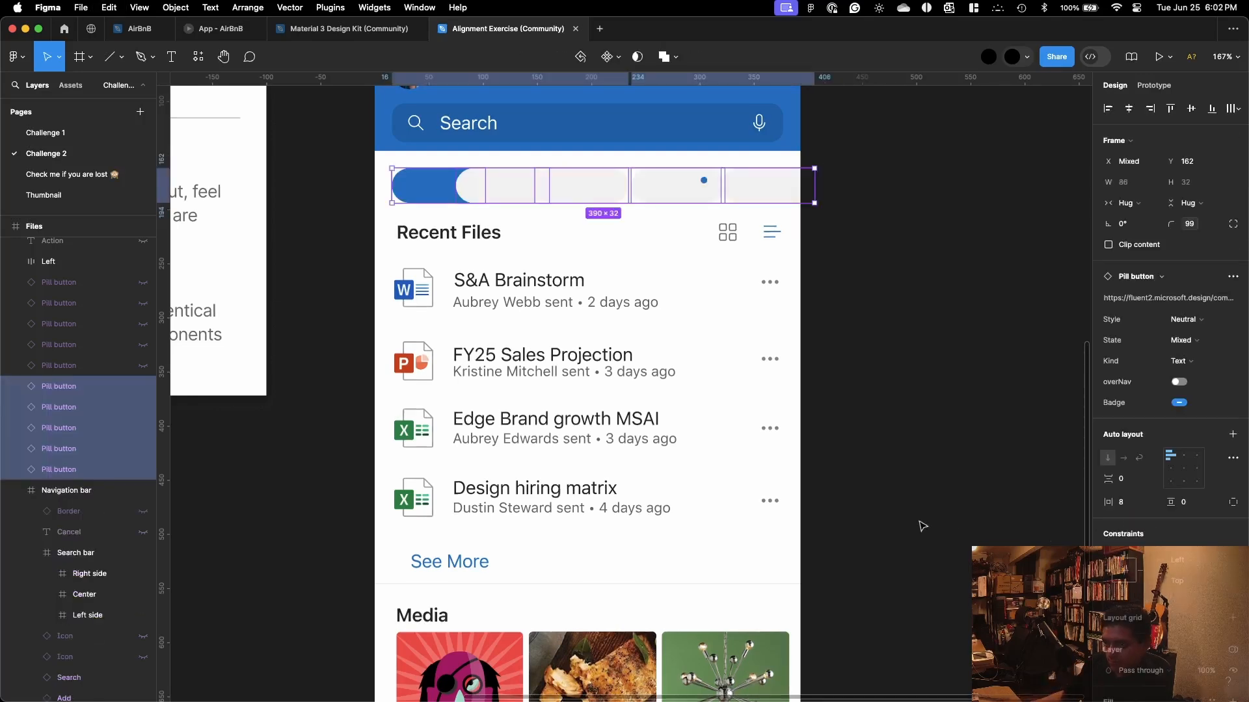
pyautogui.click(919, 413)
pyautogui.press('super+z')
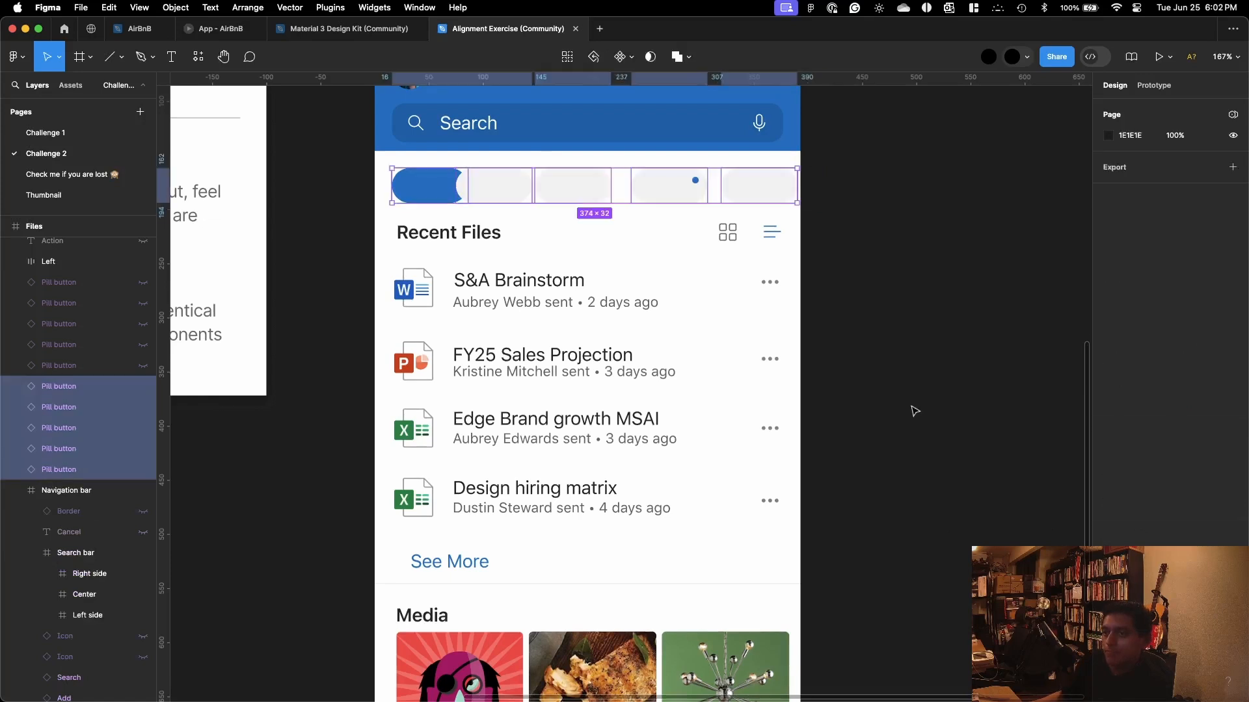
pyautogui.press('super+z')
pyautogui.press('super+z')
pyautogui.press('super+z')
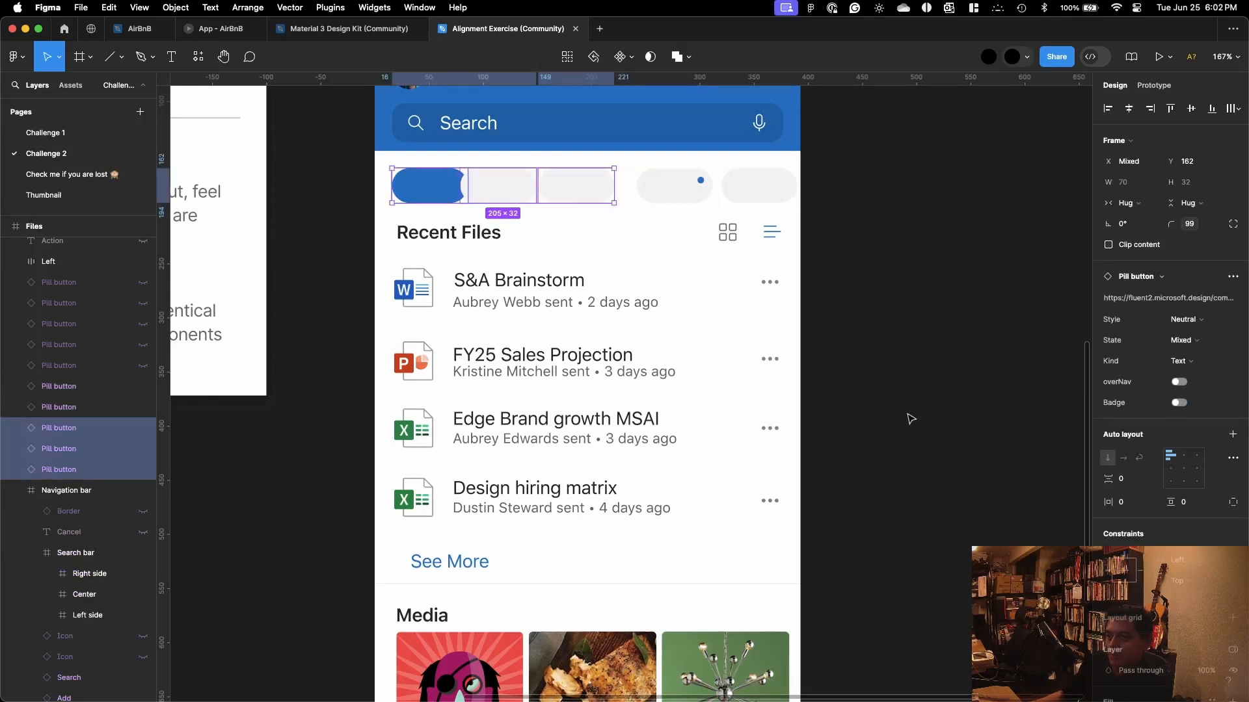
# Step: Try sending the blue All pill button to the back of the Files frame, and undo the change
pyautogui.scroll(-3, 71, 453)
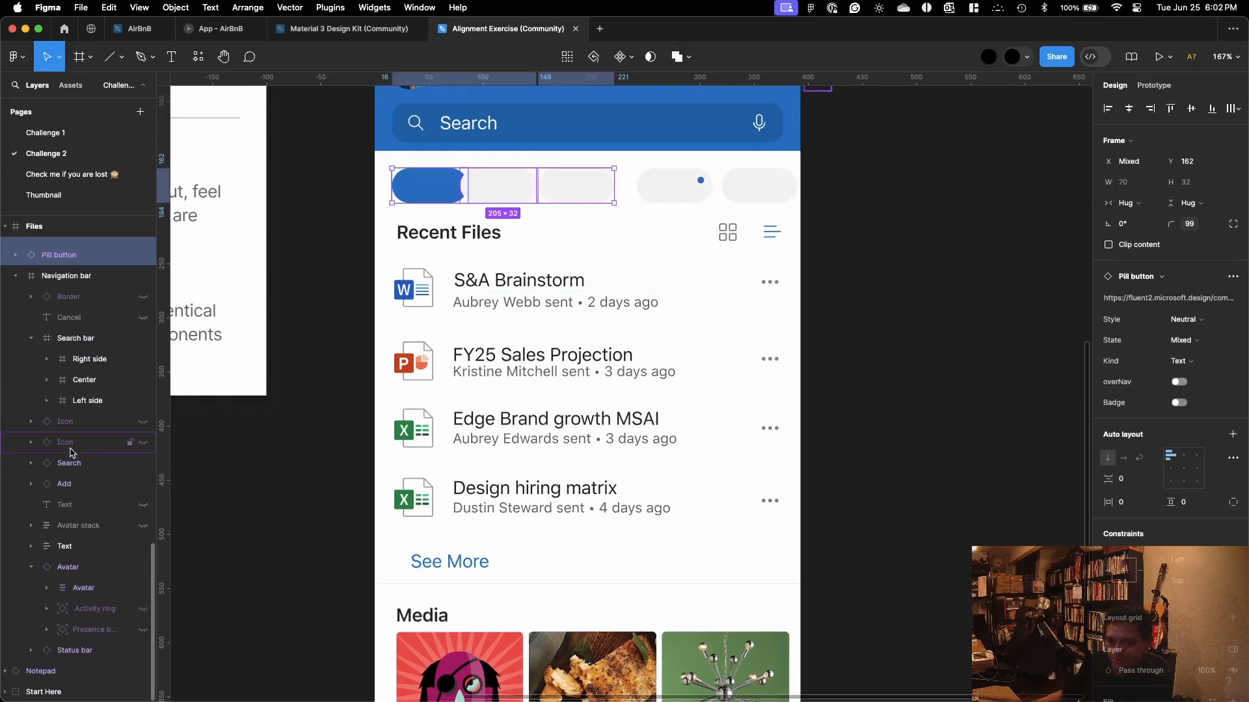
pyautogui.scroll(2, 71, 453)
pyautogui.scroll(5, 732, 461)
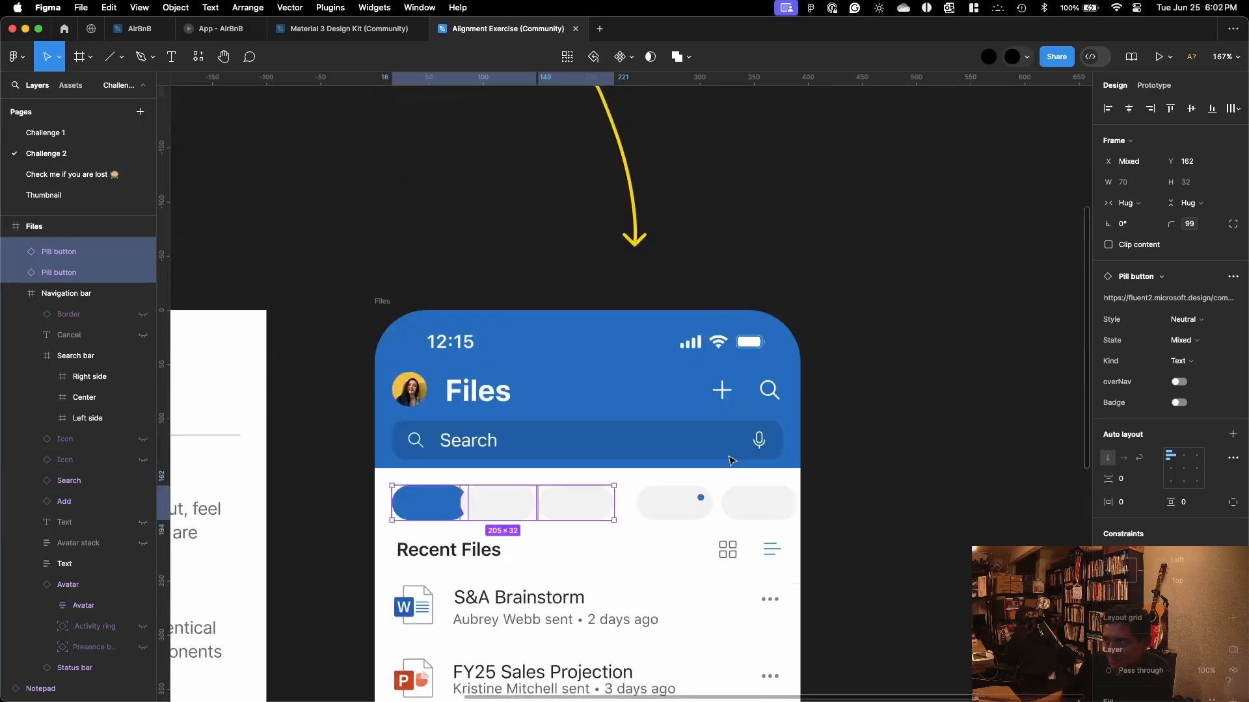
pyautogui.scroll(-1, 732, 461)
pyautogui.scroll(-1, 51, 587)
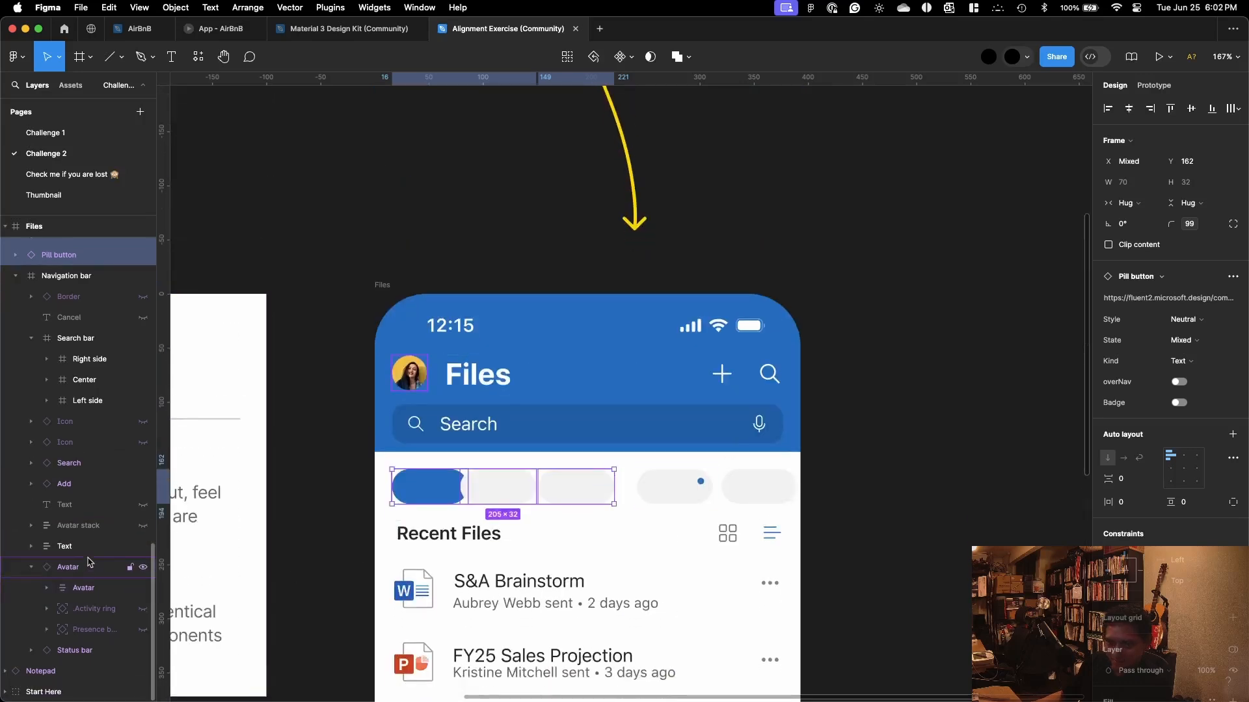
pyautogui.click(86, 547)
pyautogui.rightClick(439, 505)
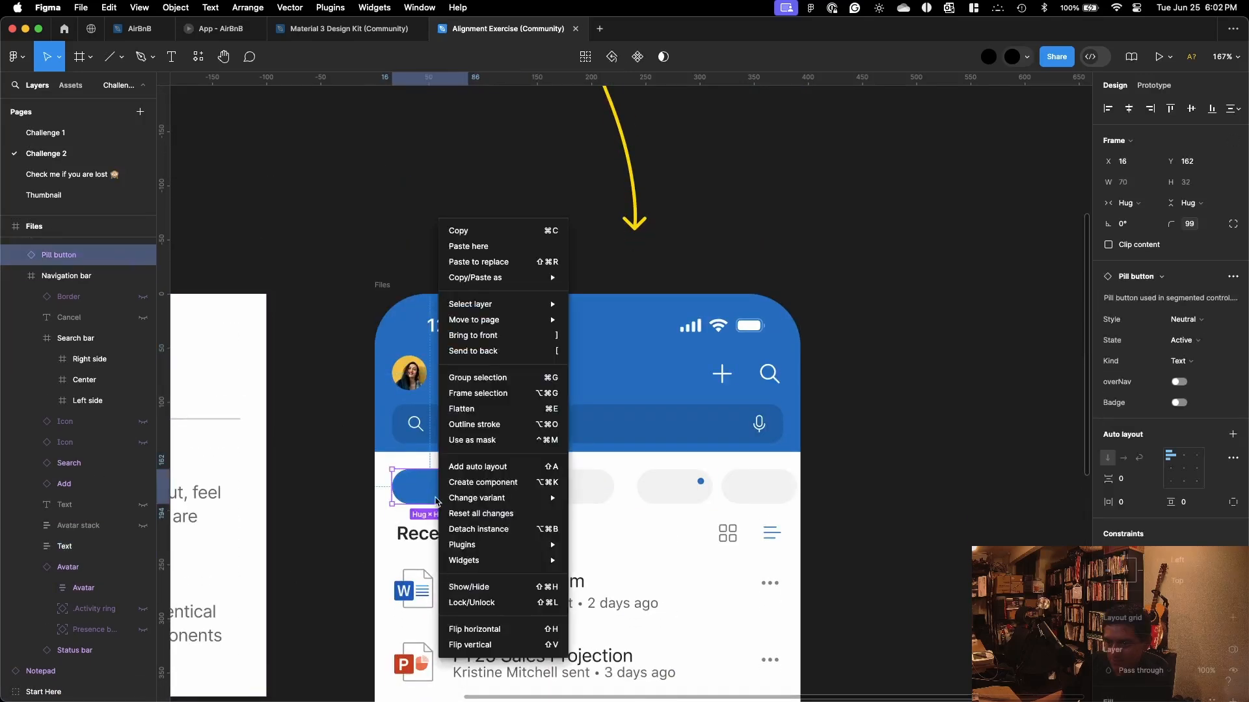
pyautogui.click(536, 354)
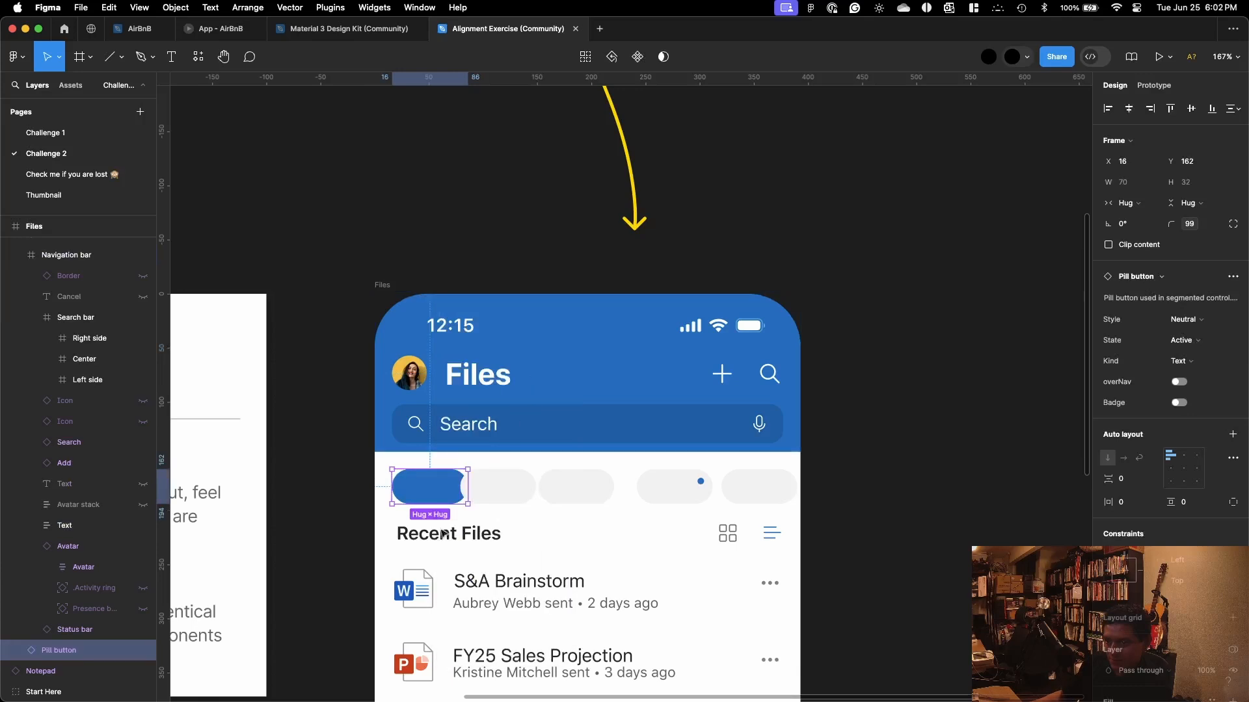
pyautogui.press('super+z')
pyautogui.press('super+z')
pyautogui.press('super+z')
pyautogui.press('super+z')
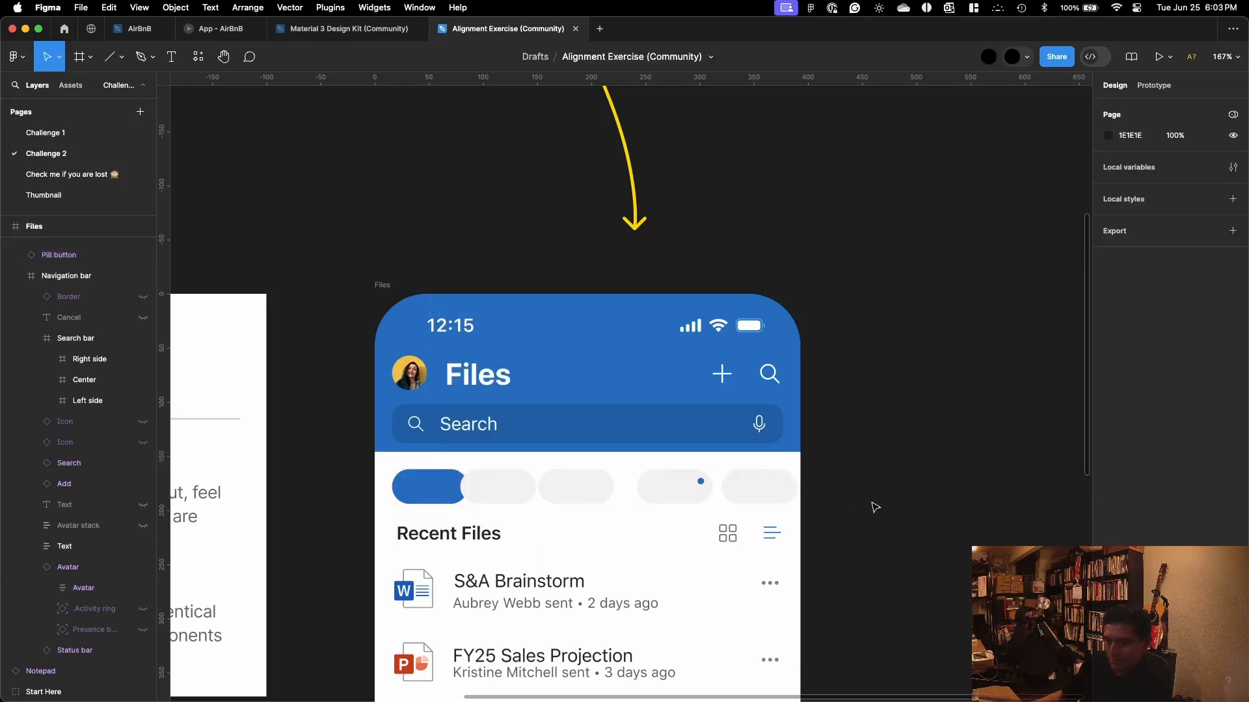
# Step: Undo the recent series of edits to the pill buttons and the Media grid images
pyautogui.press('super+z')
pyautogui.press('super+z')
pyautogui.press('super+z')
pyautogui.press('super+z')
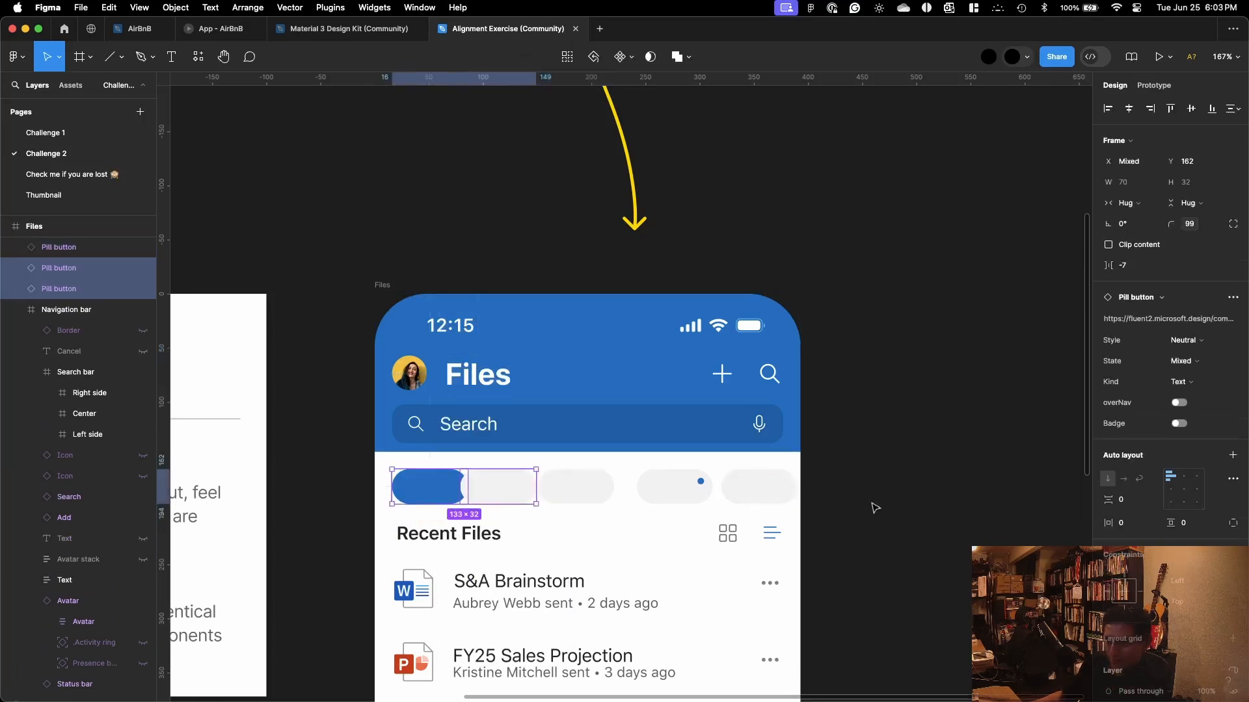
pyautogui.press('super+z')
pyautogui.press('super+z')
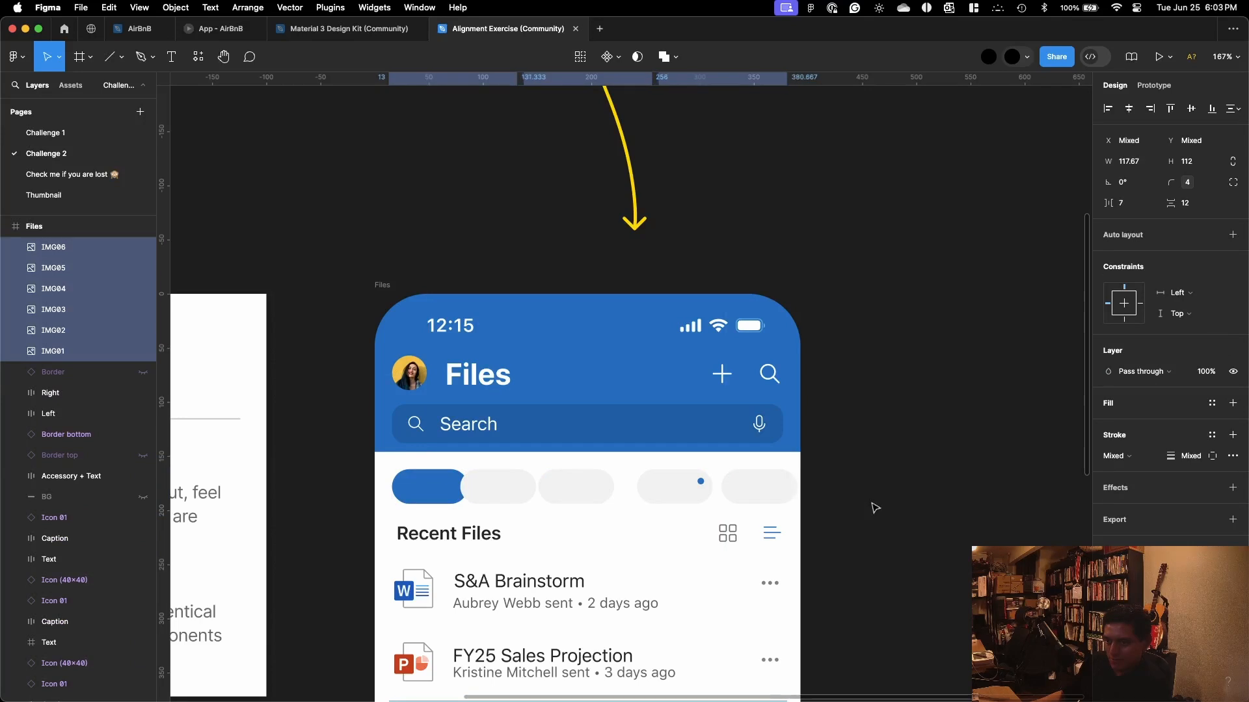
pyautogui.press('super+z')
pyautogui.press('super+z')
pyautogui.scroll(-6, 875, 507)
pyautogui.press('super+z')
pyautogui.press('super+z')
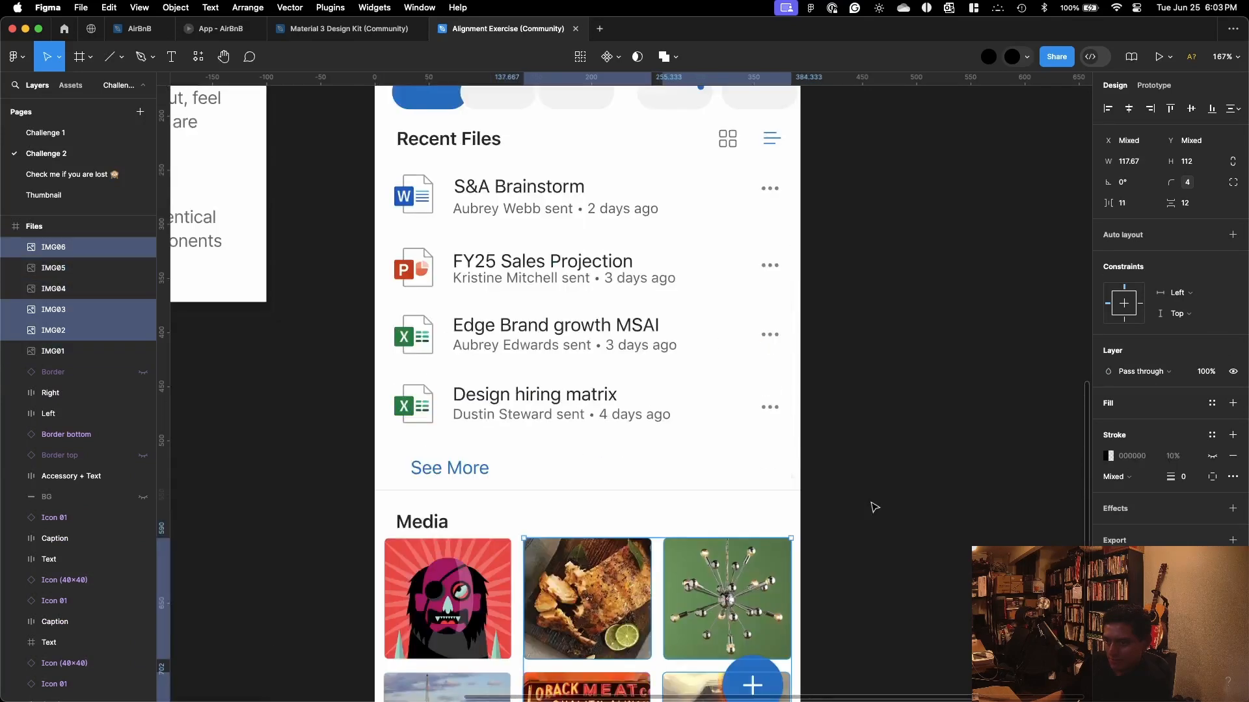
pyautogui.scroll(5, 875, 508)
pyautogui.click(558, 429)
pyautogui.click(683, 401)
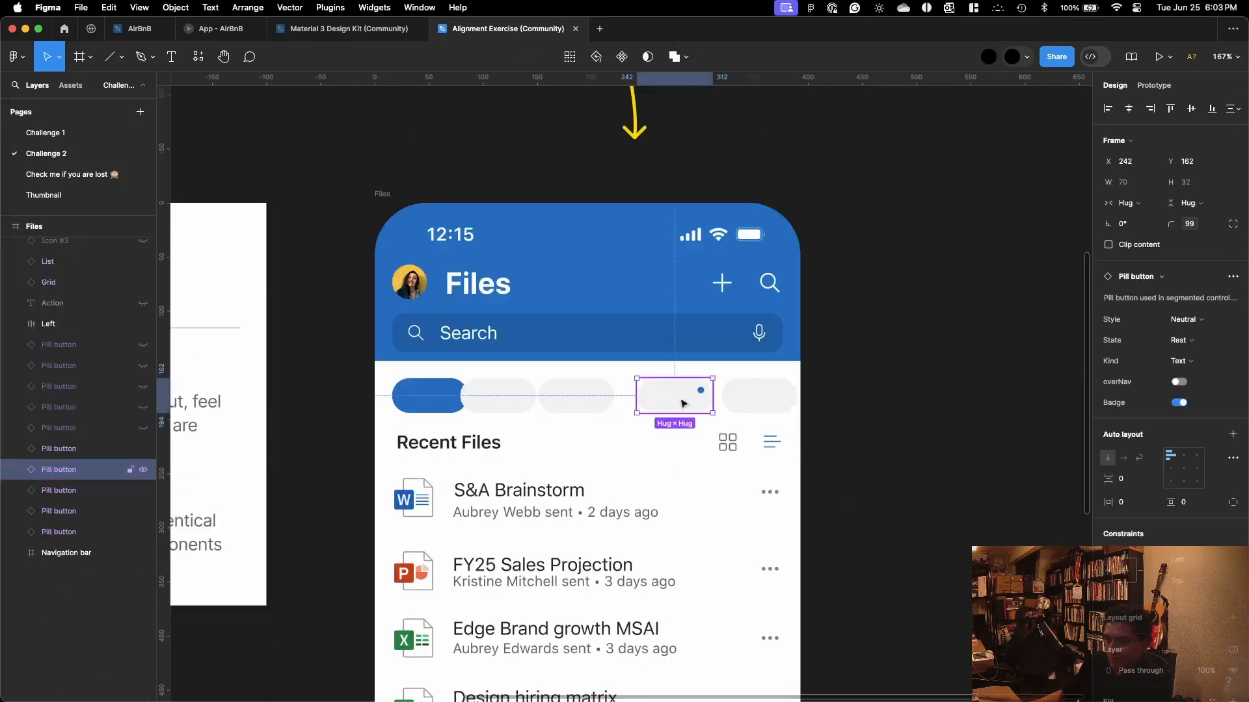
pyautogui.click(794, 406)
pyautogui.click(428, 396)
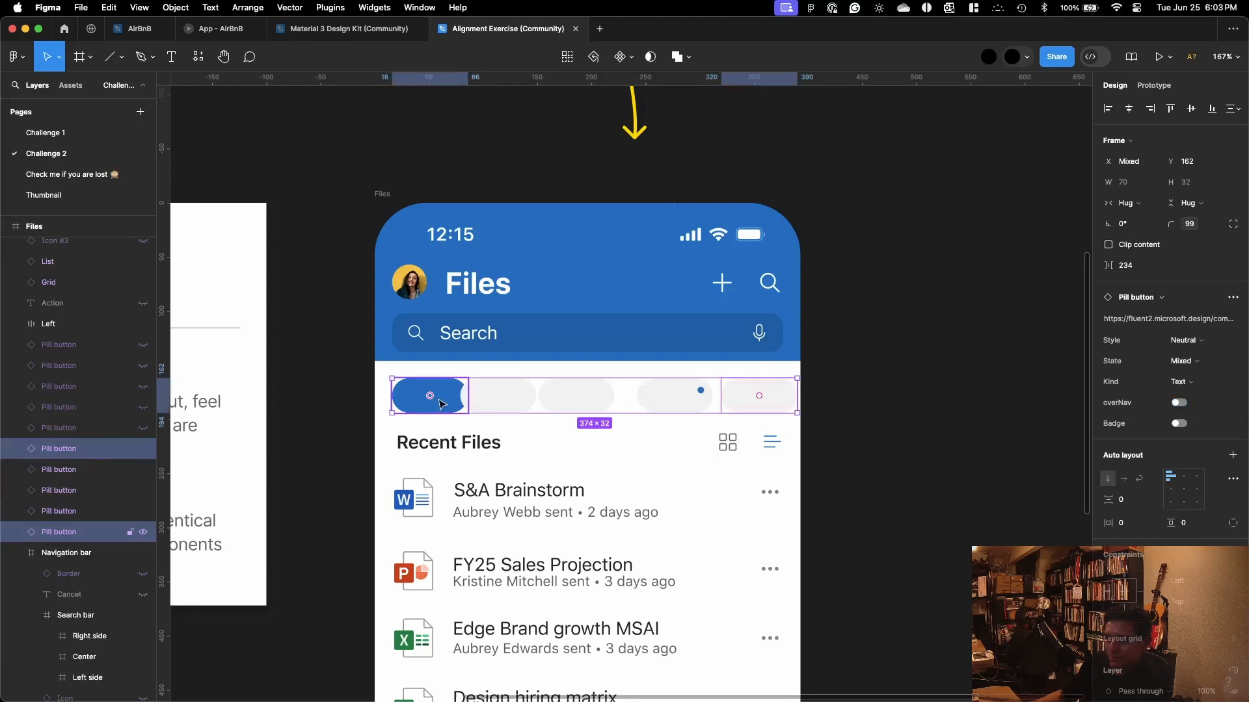
pyautogui.click(576, 396)
# Step: Try to edit the label text inside the last pill button of the row
pyautogui.click(738, 404)
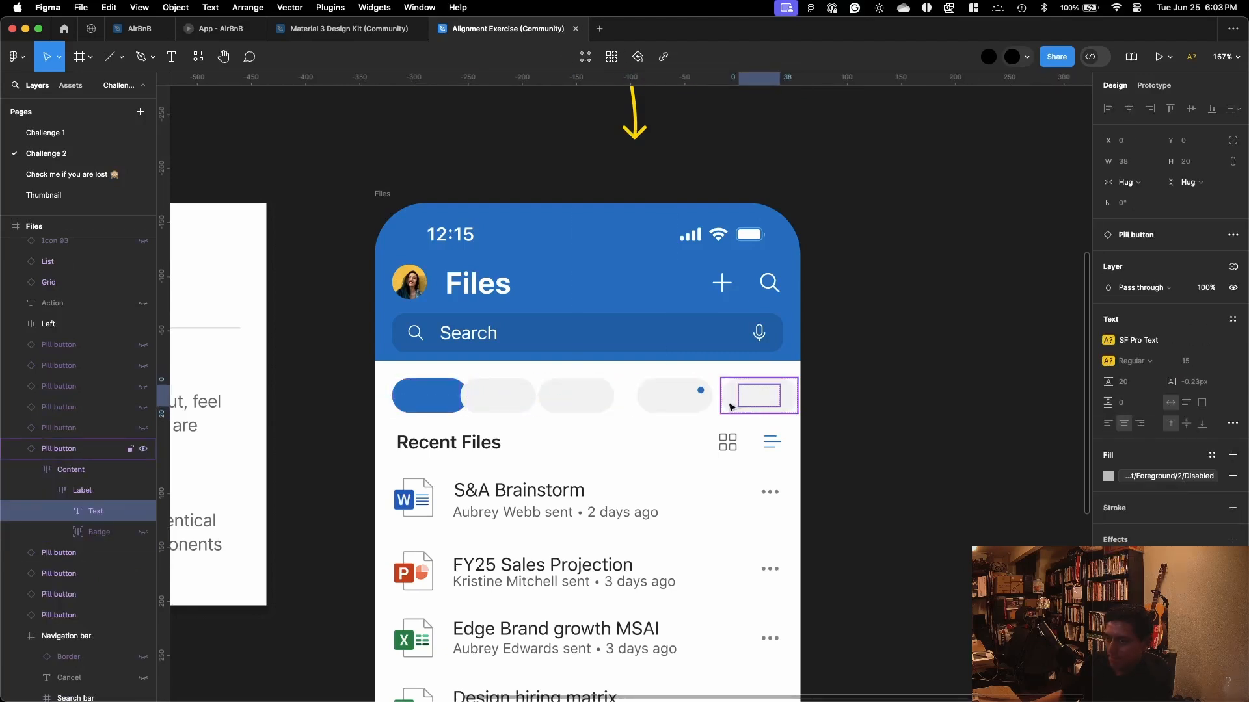
pyautogui.doubleClick(756, 403)
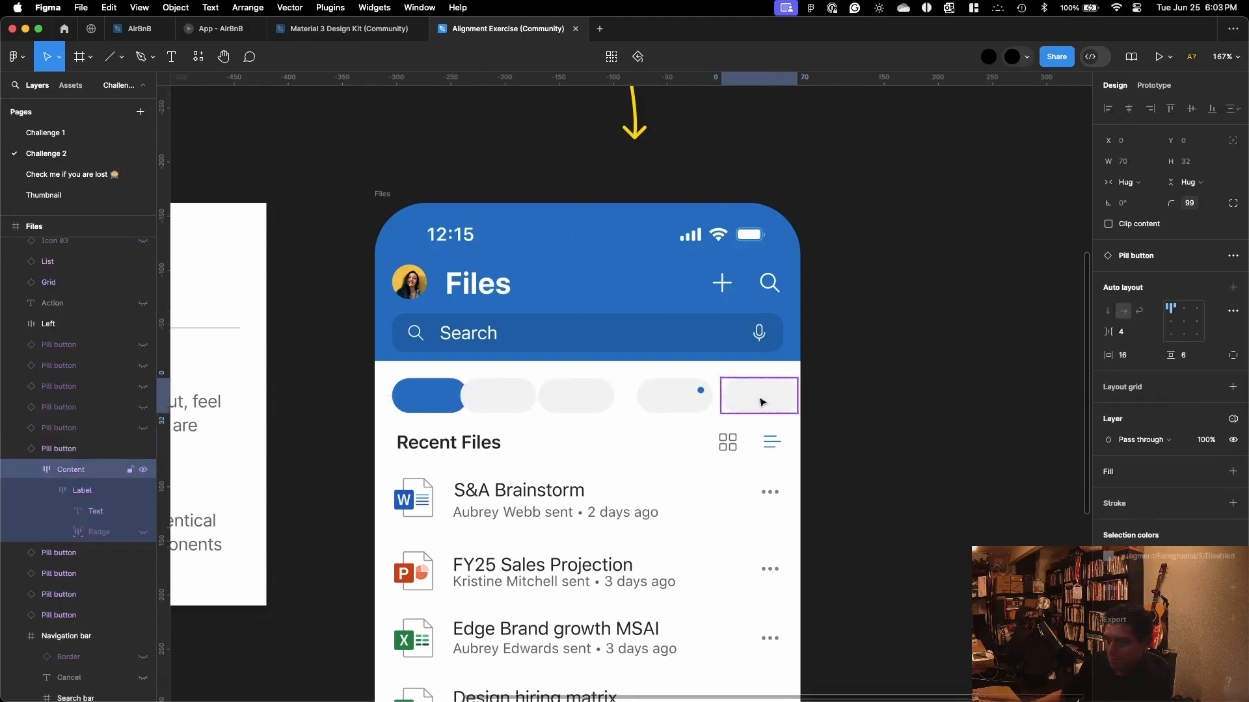
pyautogui.doubleClick(763, 402)
pyautogui.doubleClick(763, 403)
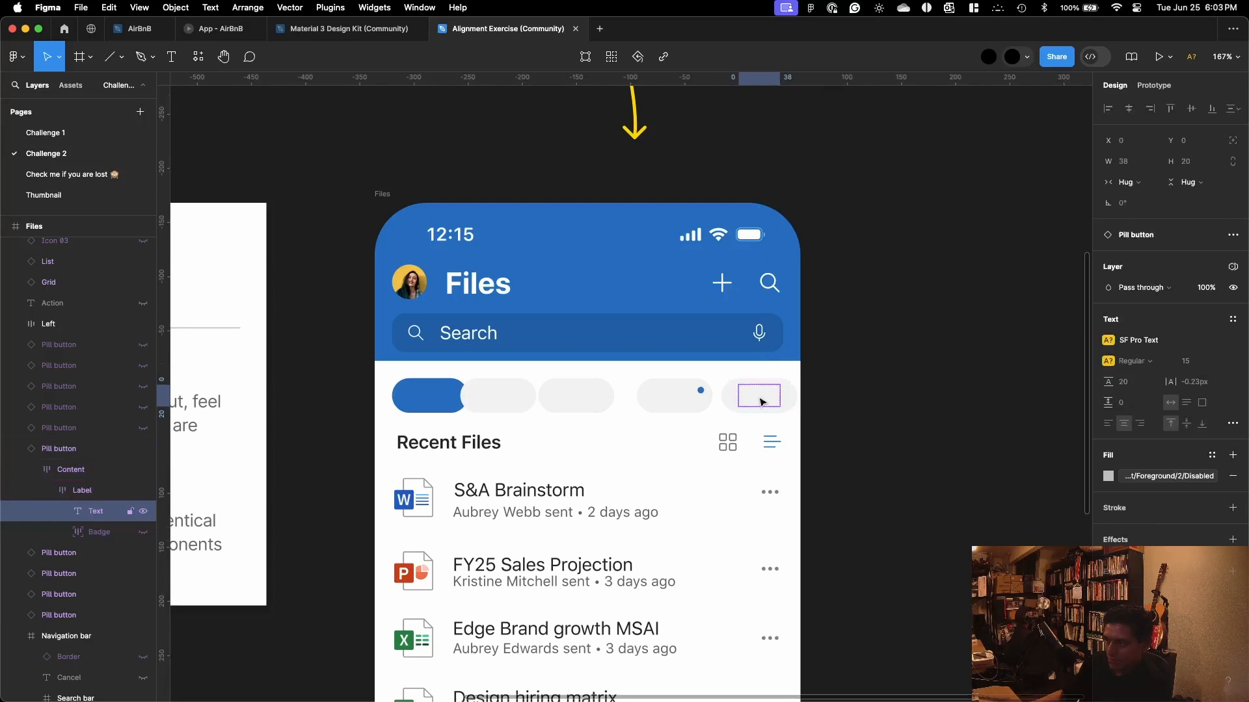
pyautogui.doubleClick(763, 402)
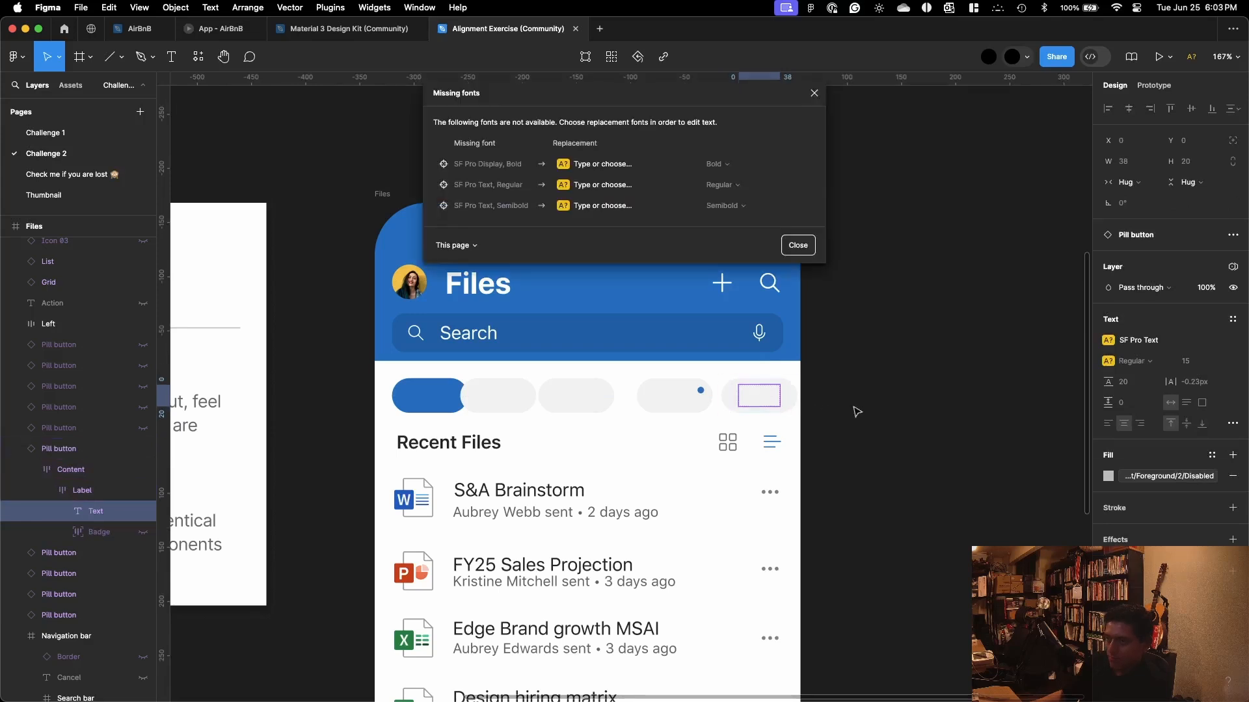
pyautogui.click(813, 414)
# Step: Select all five pill buttons and distribute them with equal horizontal spacing
pyautogui.click(789, 404)
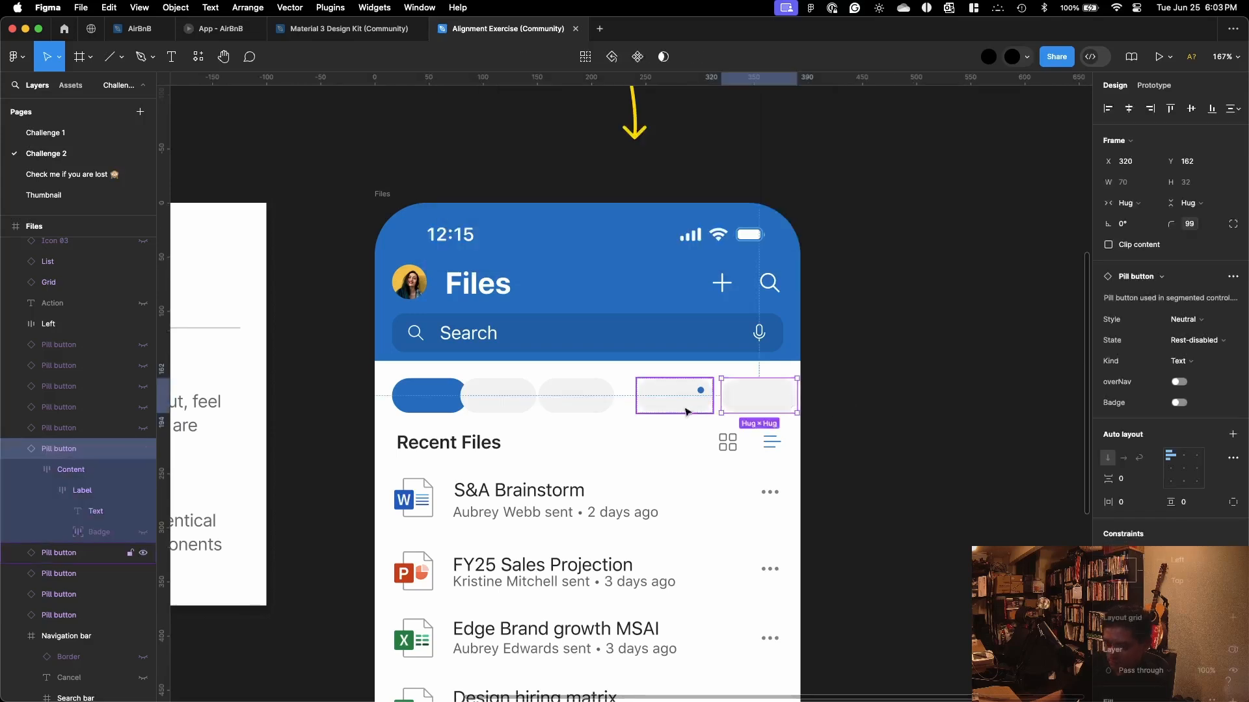
pyautogui.keyDown('shift'); pyautogui.click(677, 411); pyautogui.keyUp('shift')
pyautogui.keyDown('shift'); pyautogui.click(576, 395); pyautogui.keyUp('shift')
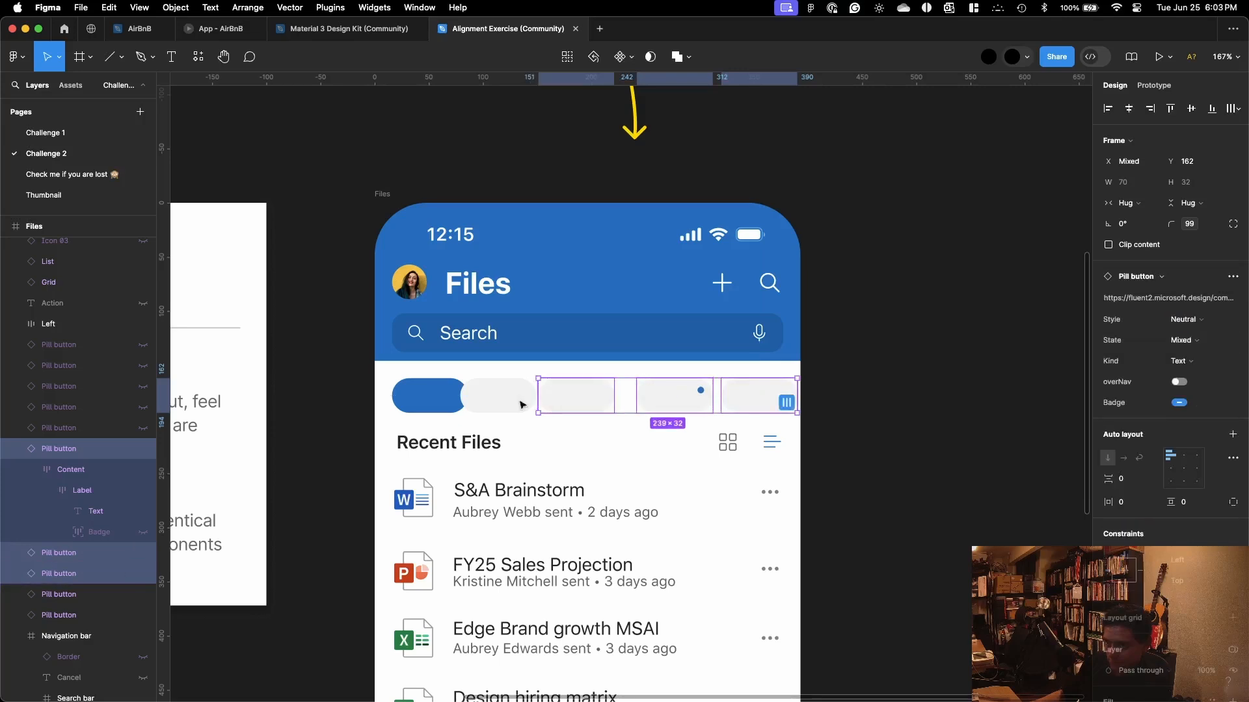
pyautogui.keyDown('shift'); pyautogui.click(498, 396); pyautogui.keyUp('shift')
pyautogui.keyDown('shift'); pyautogui.click(426, 396); pyautogui.keyUp('shift')
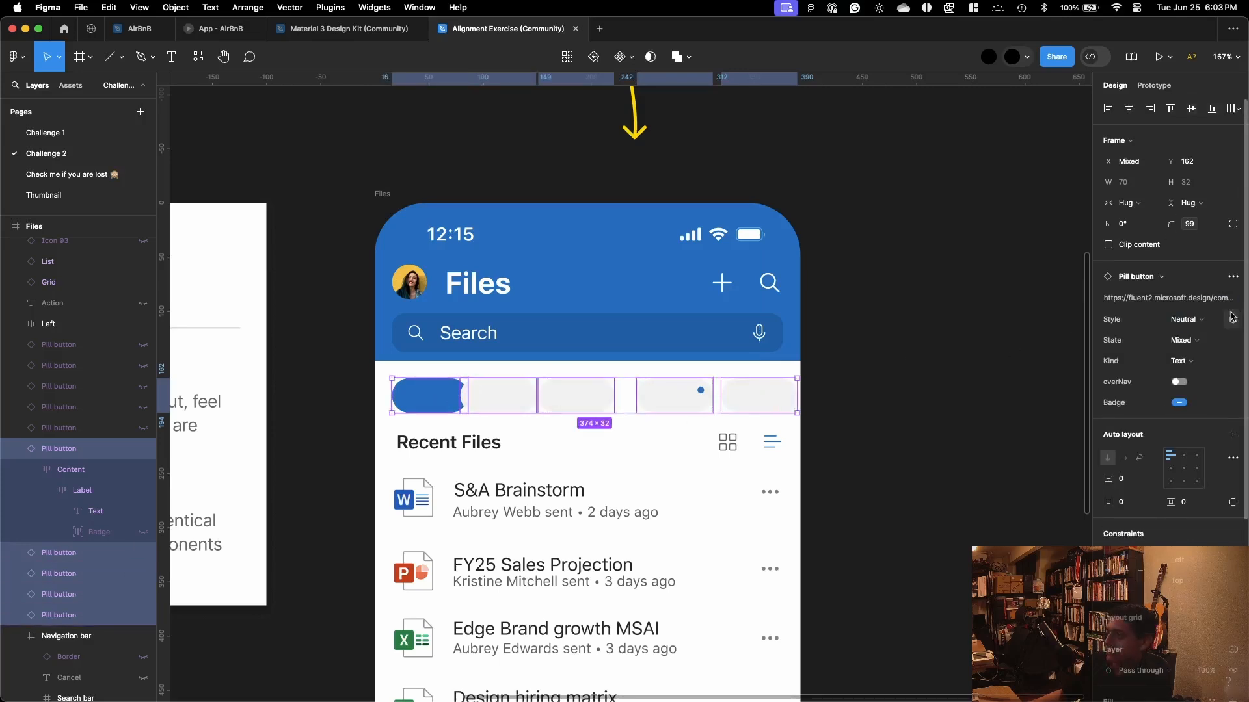
pyautogui.click(1234, 111)
pyautogui.click(1135, 131)
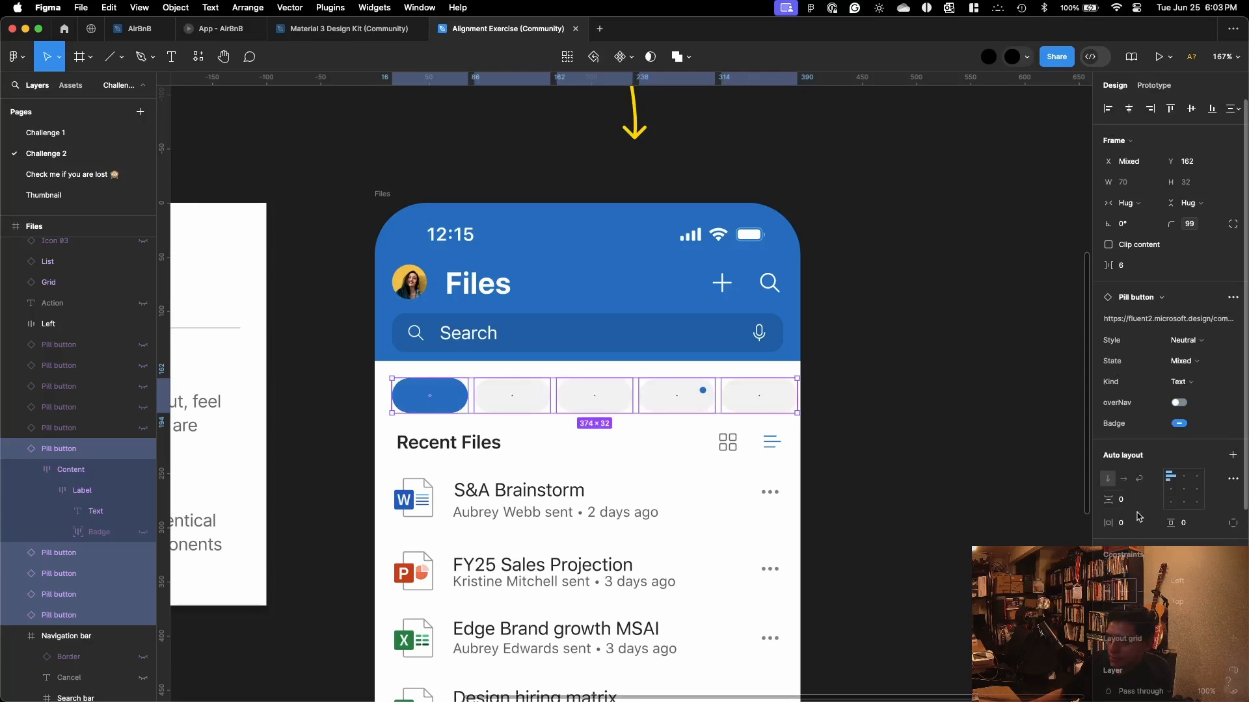
# Step: Switch to the YouTube tutorial in Firefox and replay the part on the pill buttons' horizontal gap, looking closely at the value used
pyautogui.hotkey('ctrl', 'Up')
pyautogui.click(1149, 250)
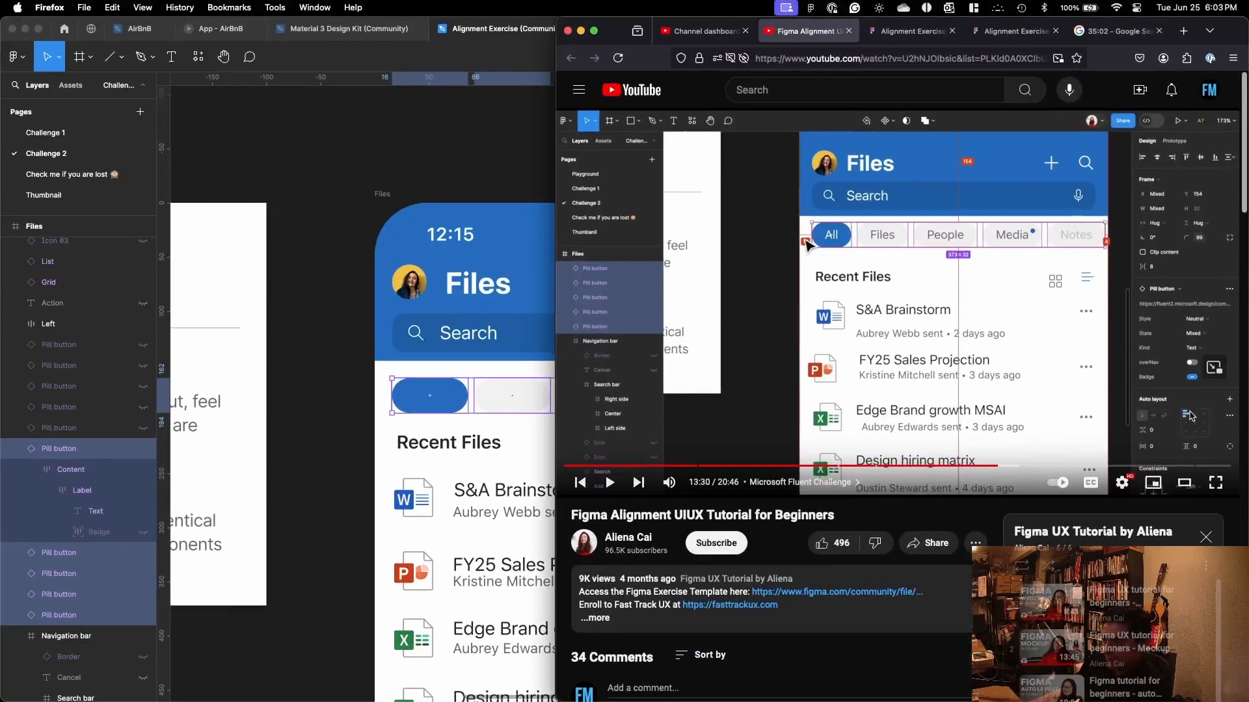
pyautogui.press('k')
pyautogui.press('j')
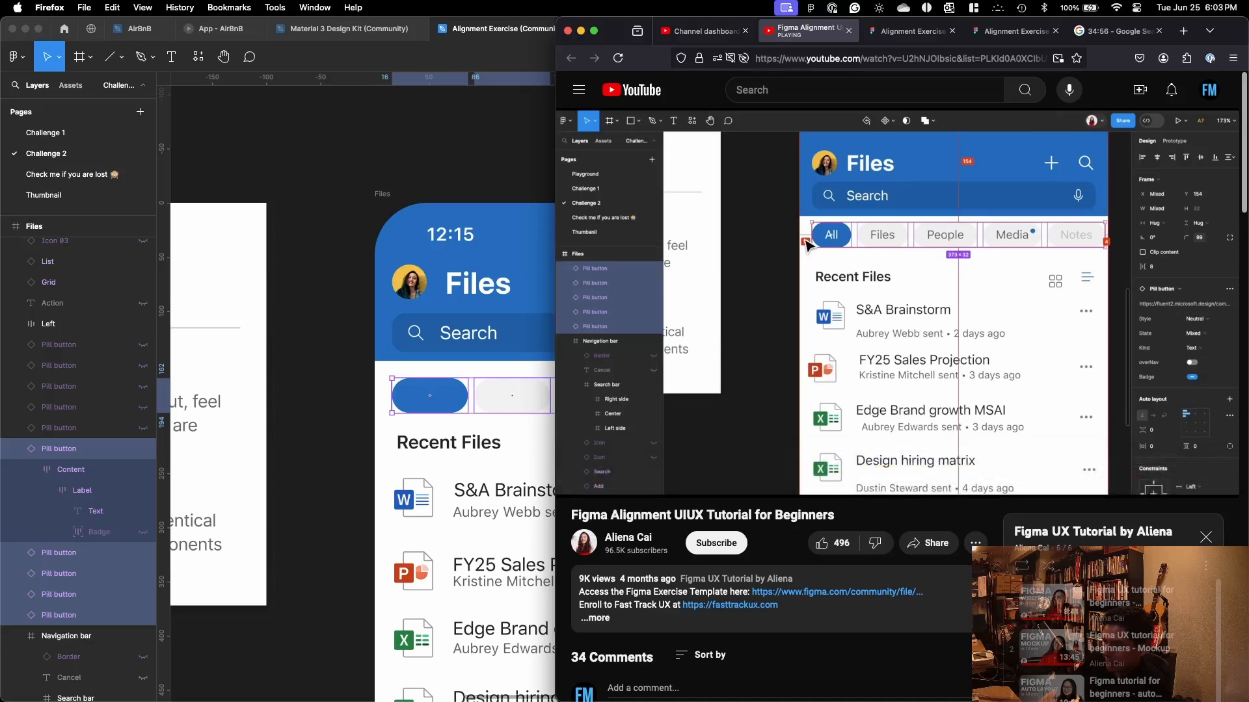
pyautogui.press('Left')
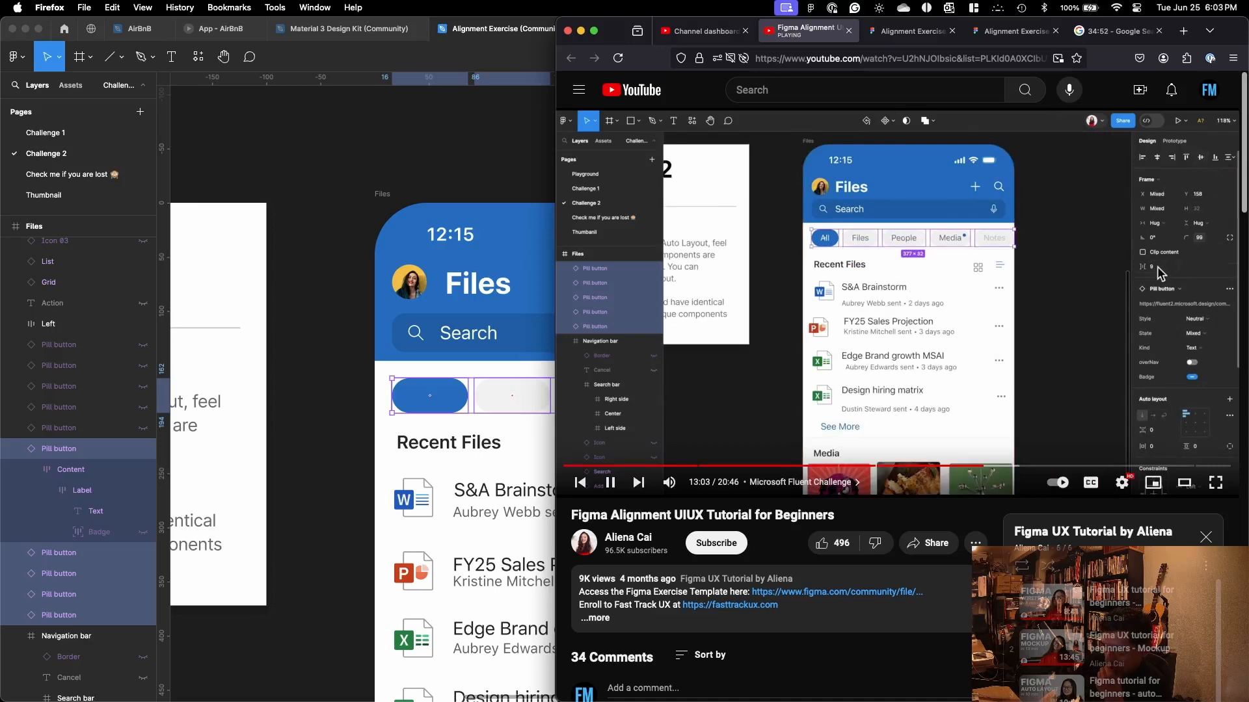
pyautogui.press('space')
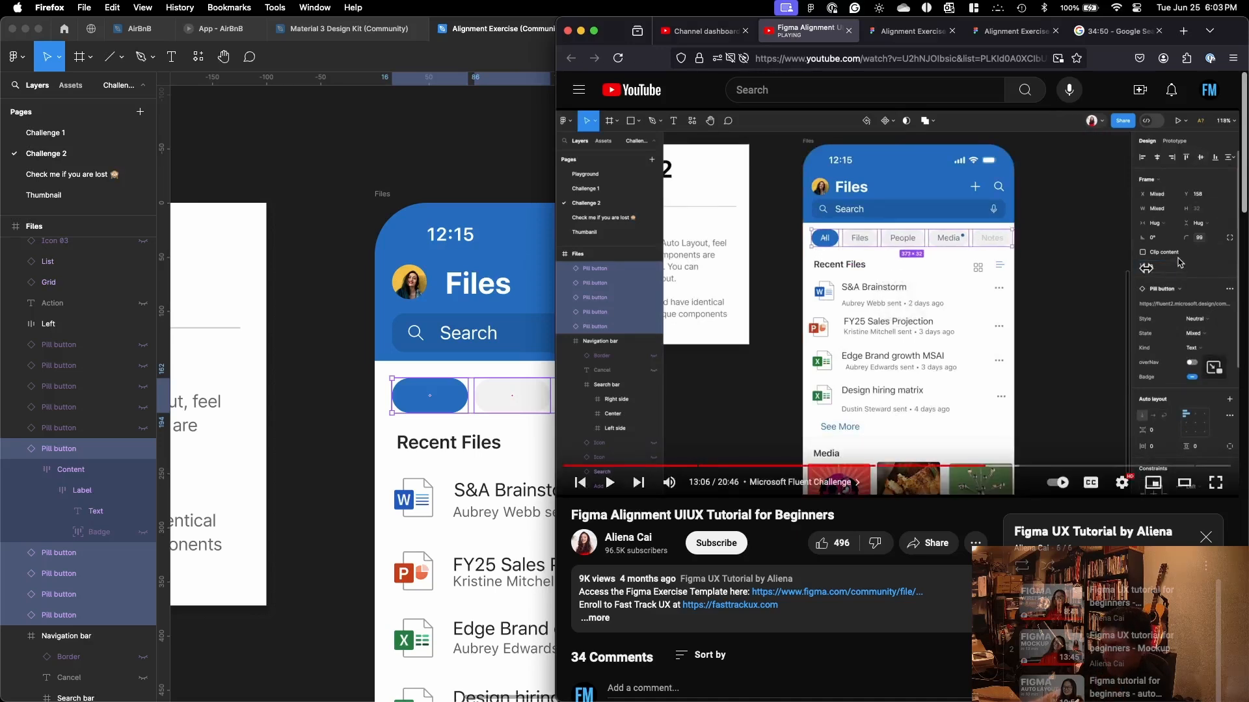
pyautogui.scroll(5, 1181, 263)
pyautogui.hscroll(2, 1171, 273)
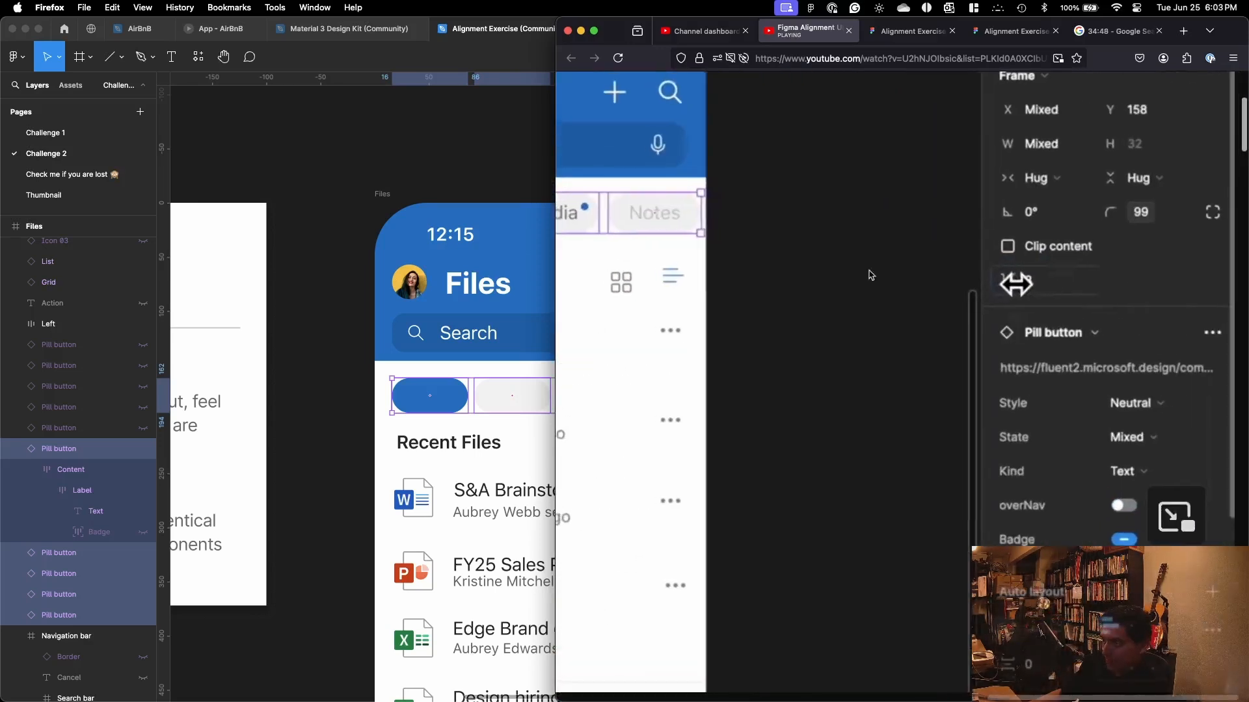
# Step: Return to the Figma design and set the horizontal gap between the five pill buttons to 8
pyautogui.click(529, 158)
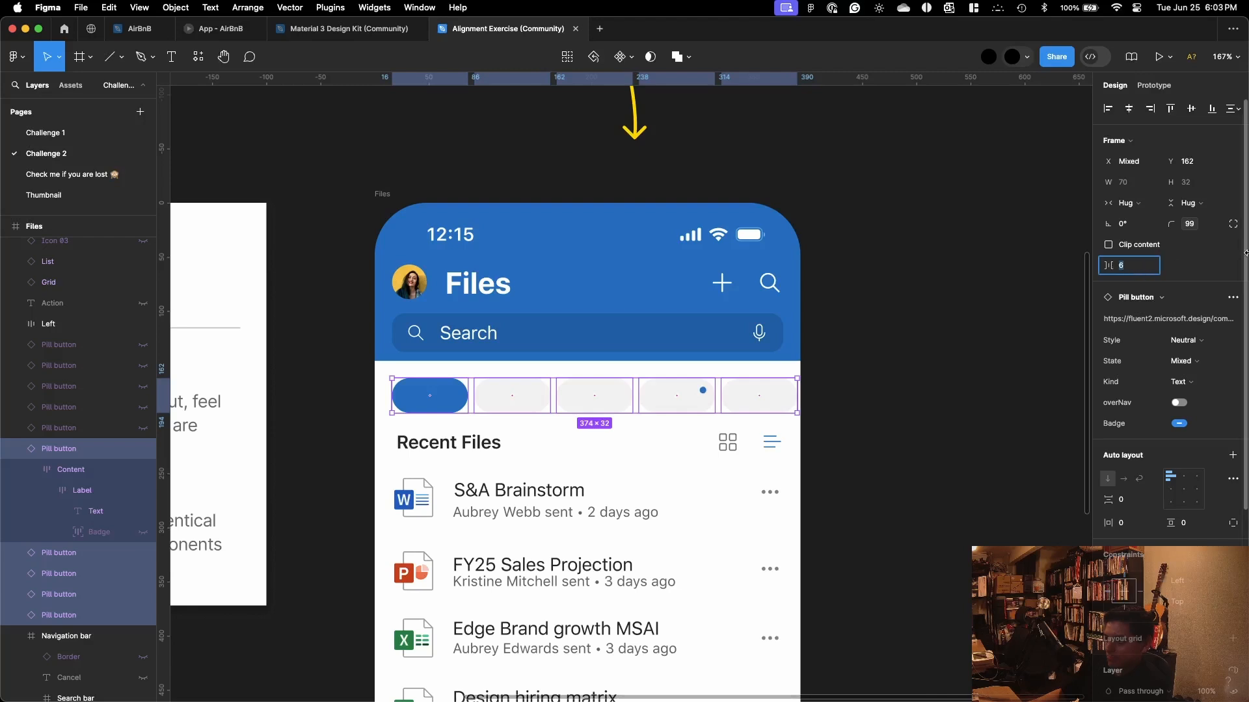
pyautogui.write('8')
pyautogui.press('Return')
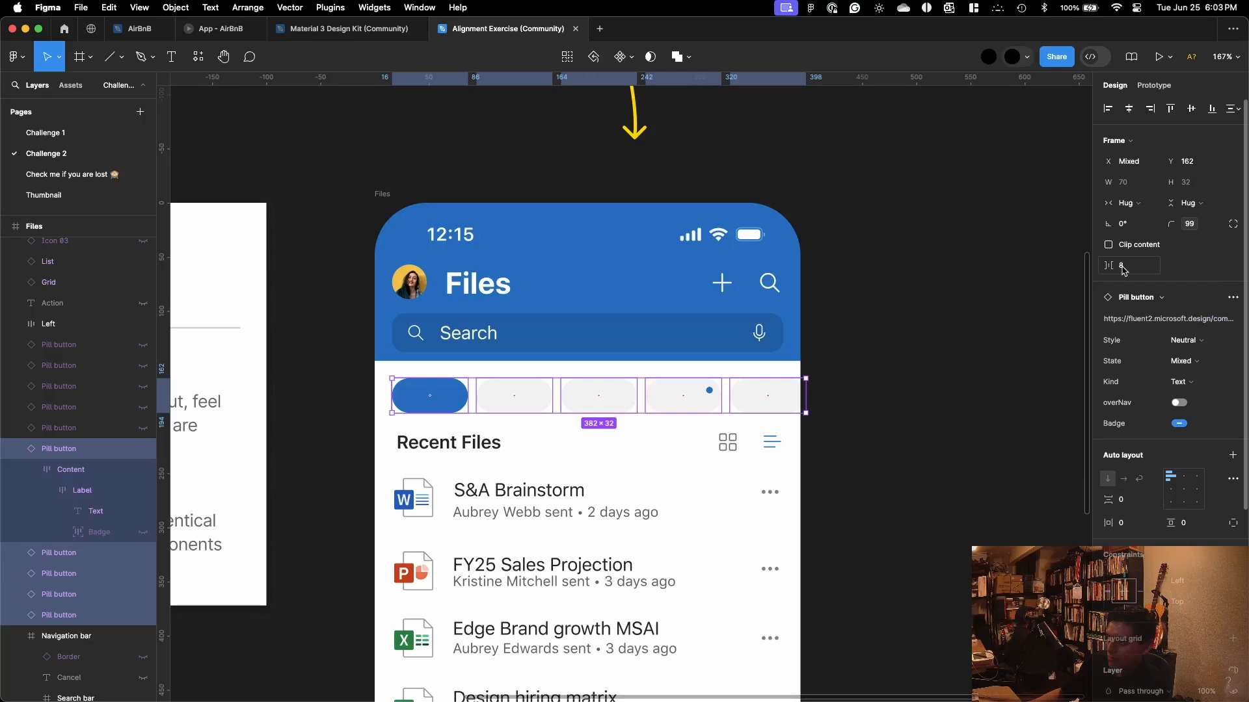
# Step: Continue the tutorial video in Firefox, return to Figma and check the pill row's distances to the Files frame's edges
pyautogui.hotkey('ctrl', 'Up')
pyautogui.click(1078, 252)
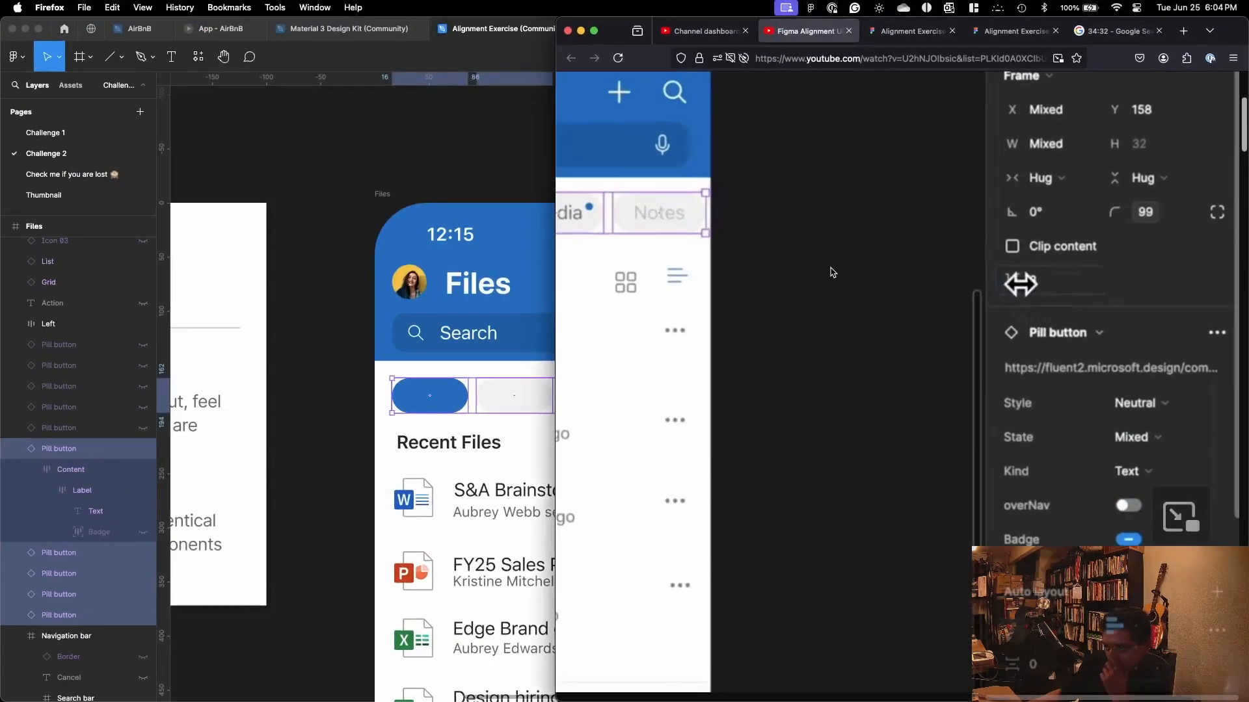
pyautogui.click(829, 270)
pyautogui.scroll(-5, 823, 277)
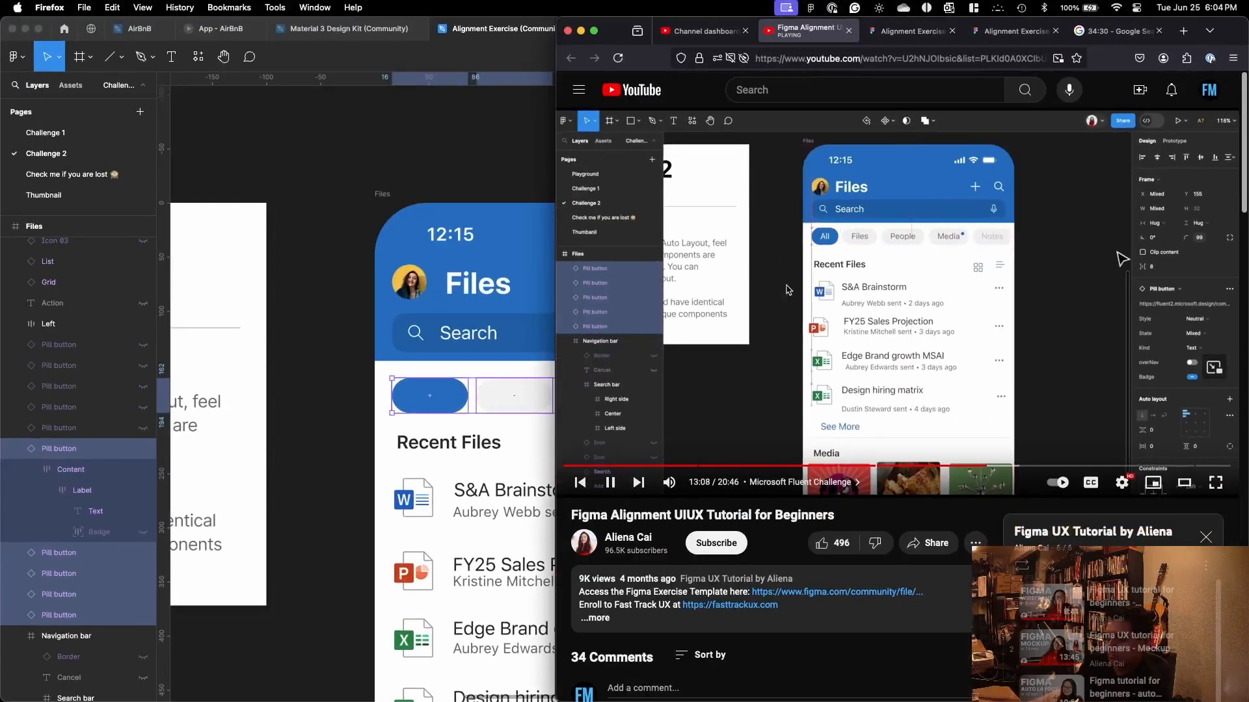
pyautogui.click(397, 418)
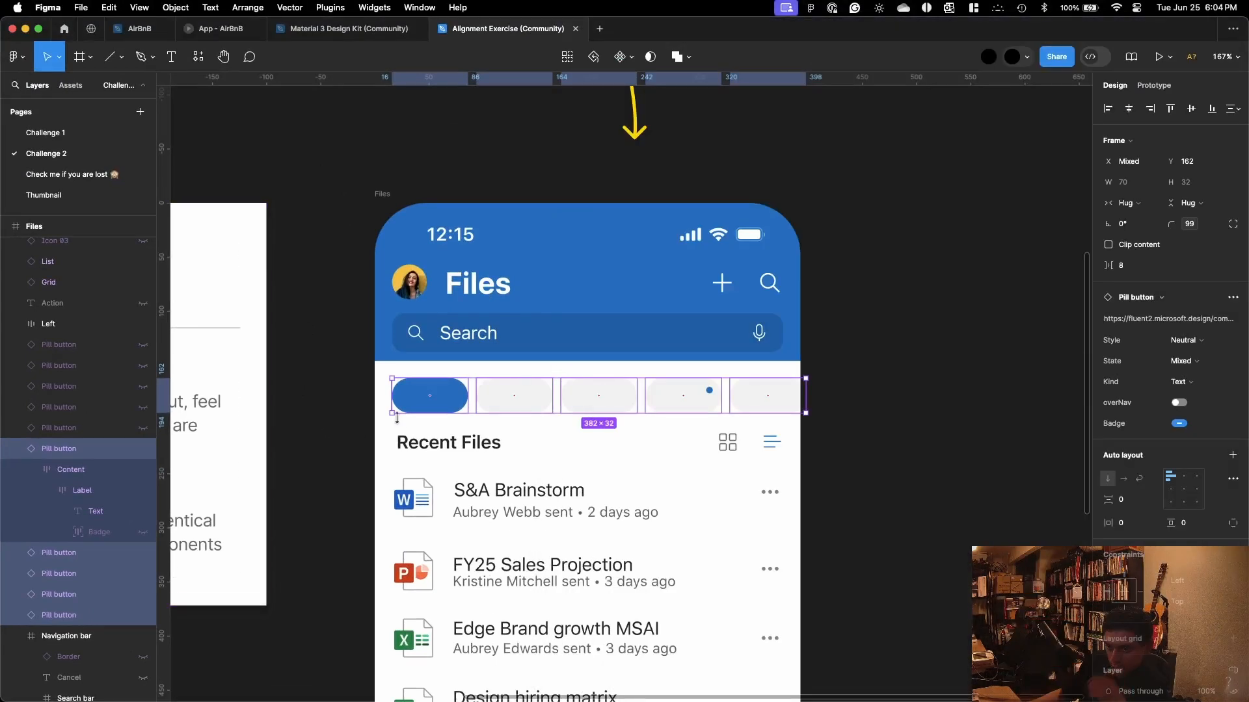
pyautogui.press('alt')
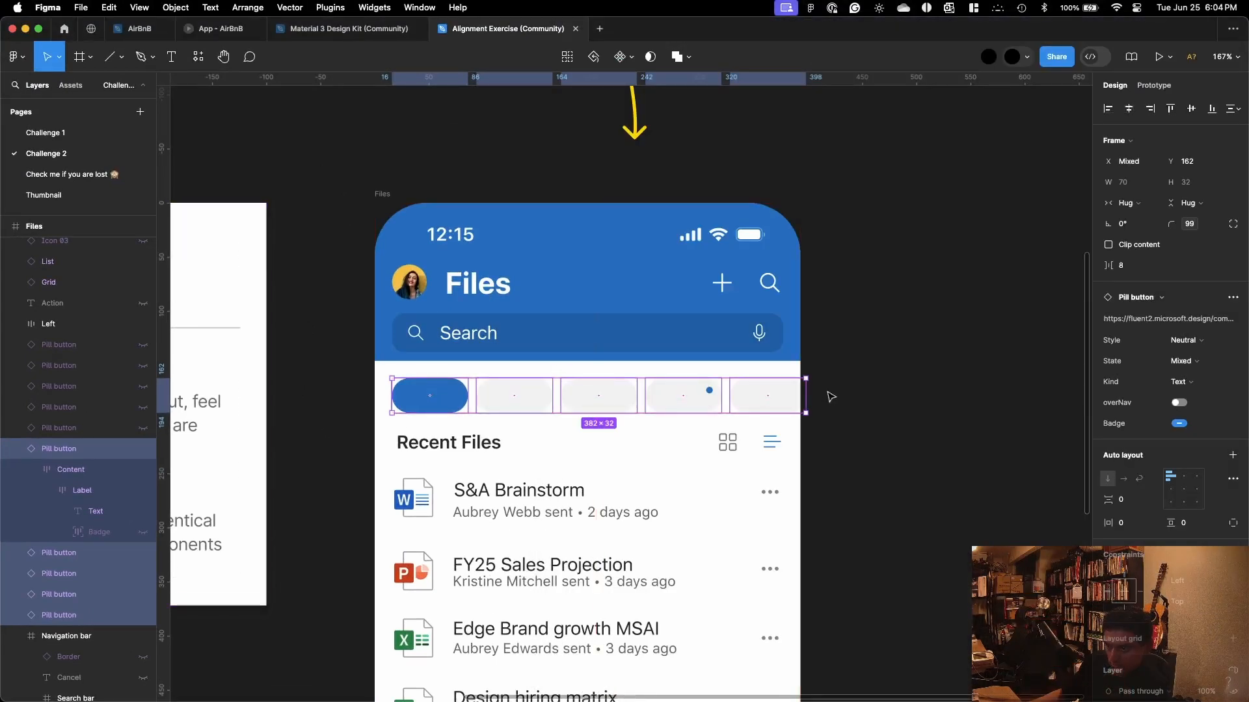
pyautogui.click(951, 407)
# Step: Review the side margins of the pill row in the tutorial video, and measure the blue pill button's distances to the Files frame in Figma
pyautogui.hotkey('ctrl', 'Up')
pyautogui.click(1055, 298)
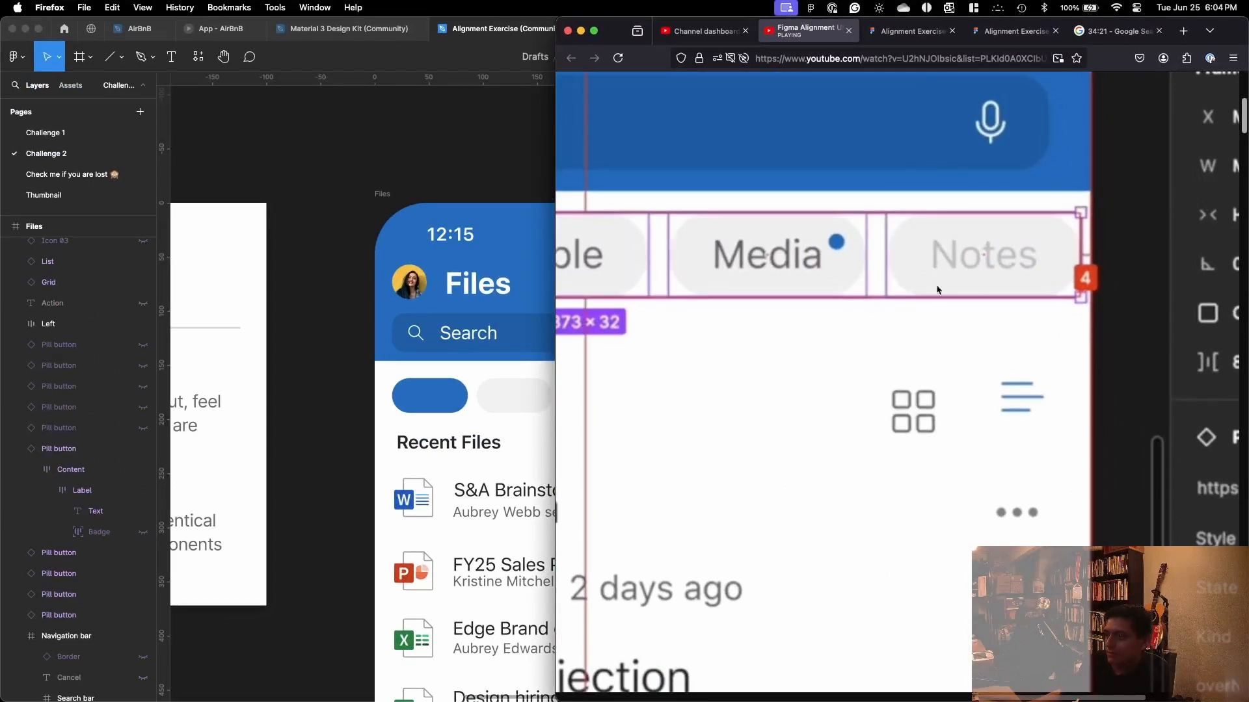
pyautogui.click(387, 435)
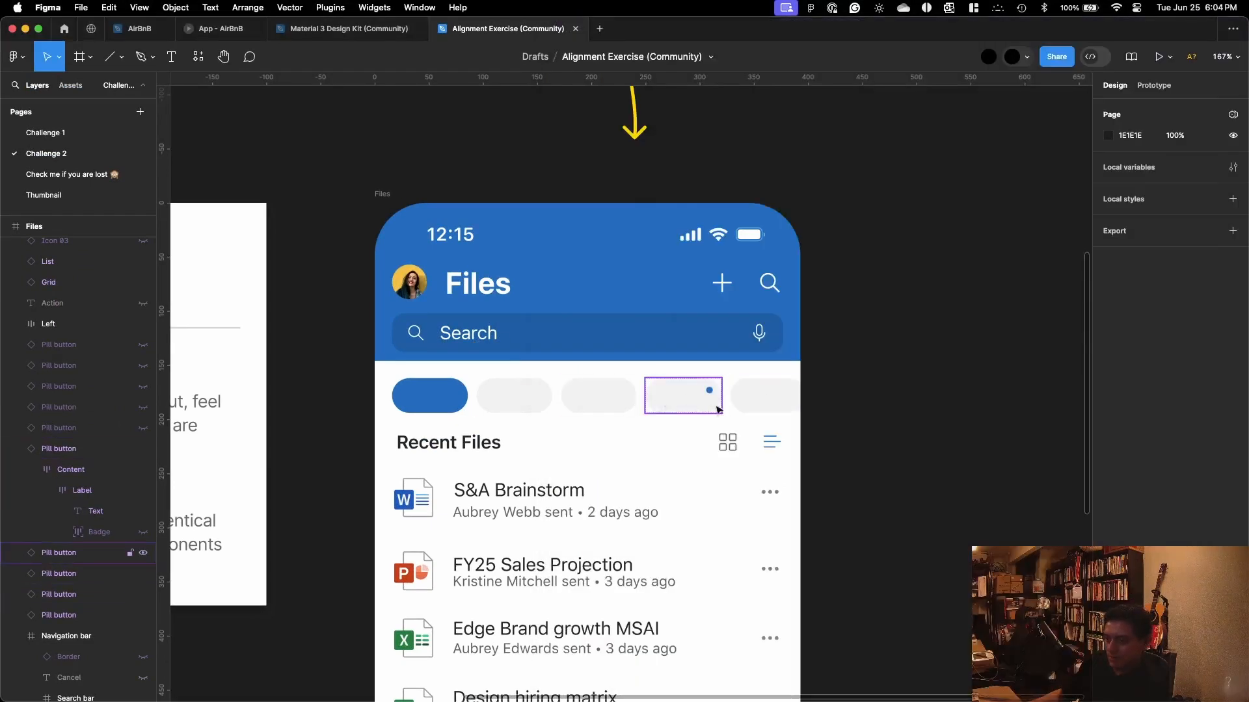
pyautogui.hotkey('ctrl', 'Up')
pyautogui.click(904, 352)
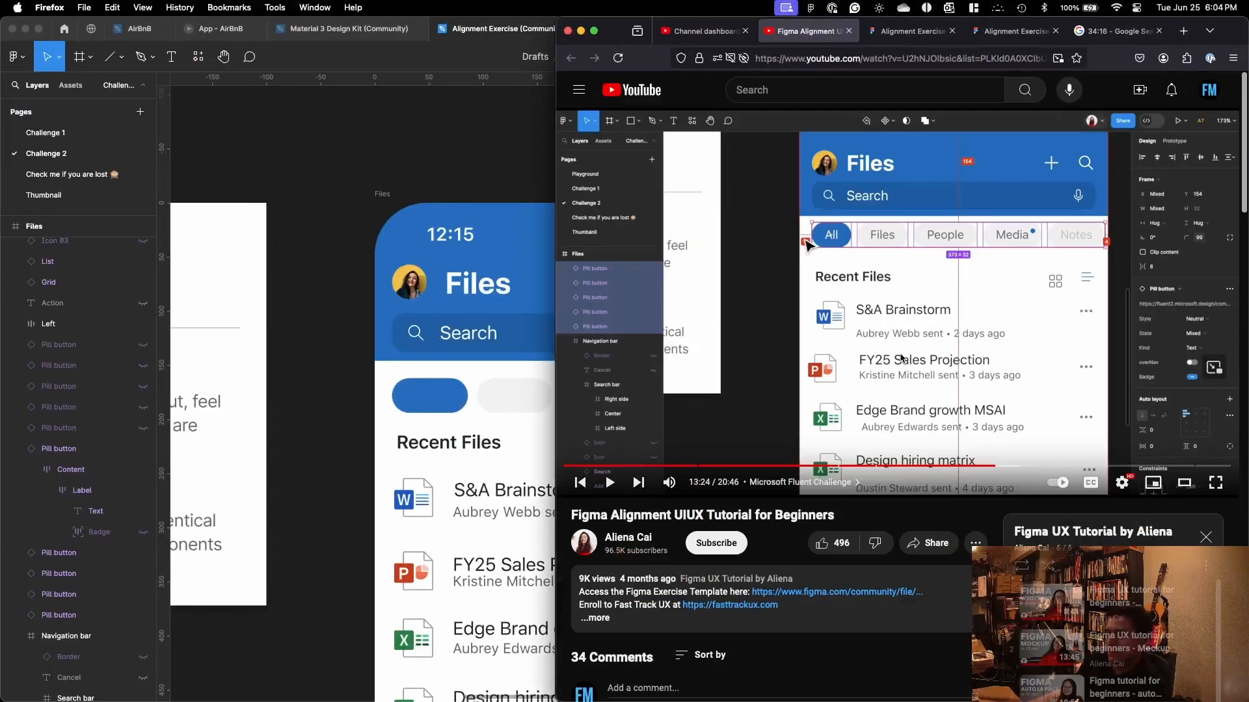
pyautogui.click(901, 358)
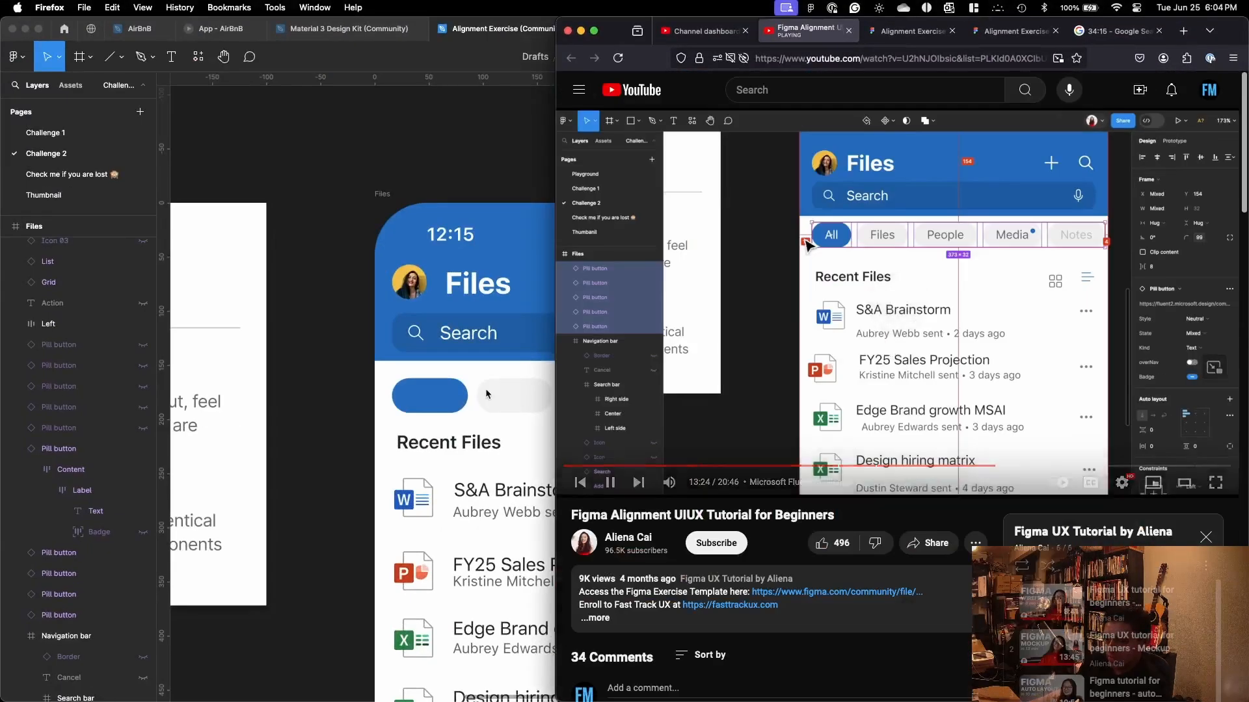
pyautogui.scroll(5, 848, 270)
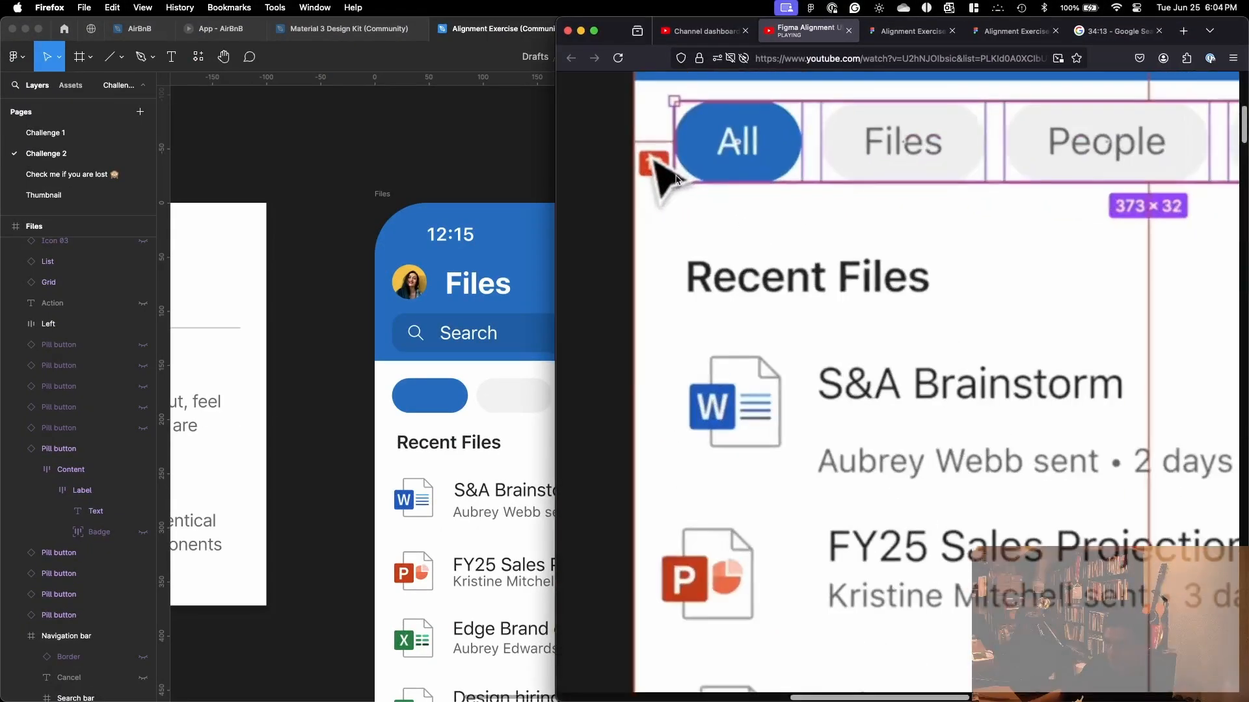
pyautogui.scroll(-5, 897, 384)
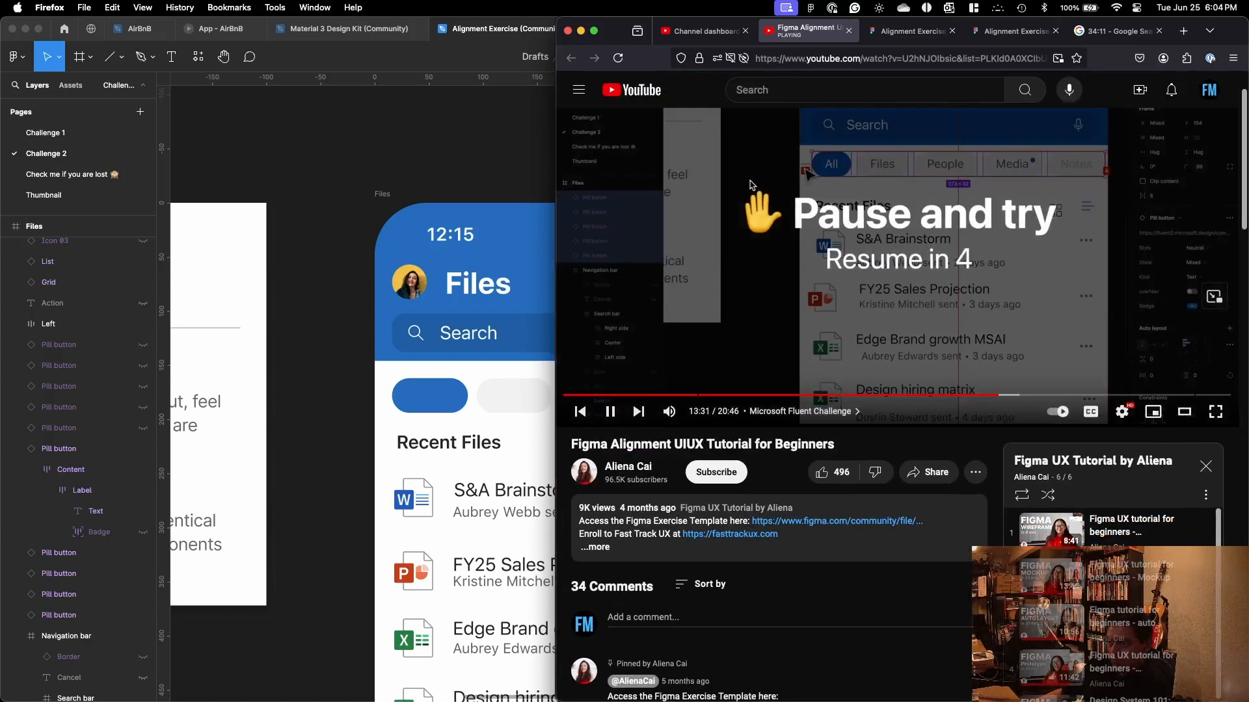
pyautogui.click(345, 420)
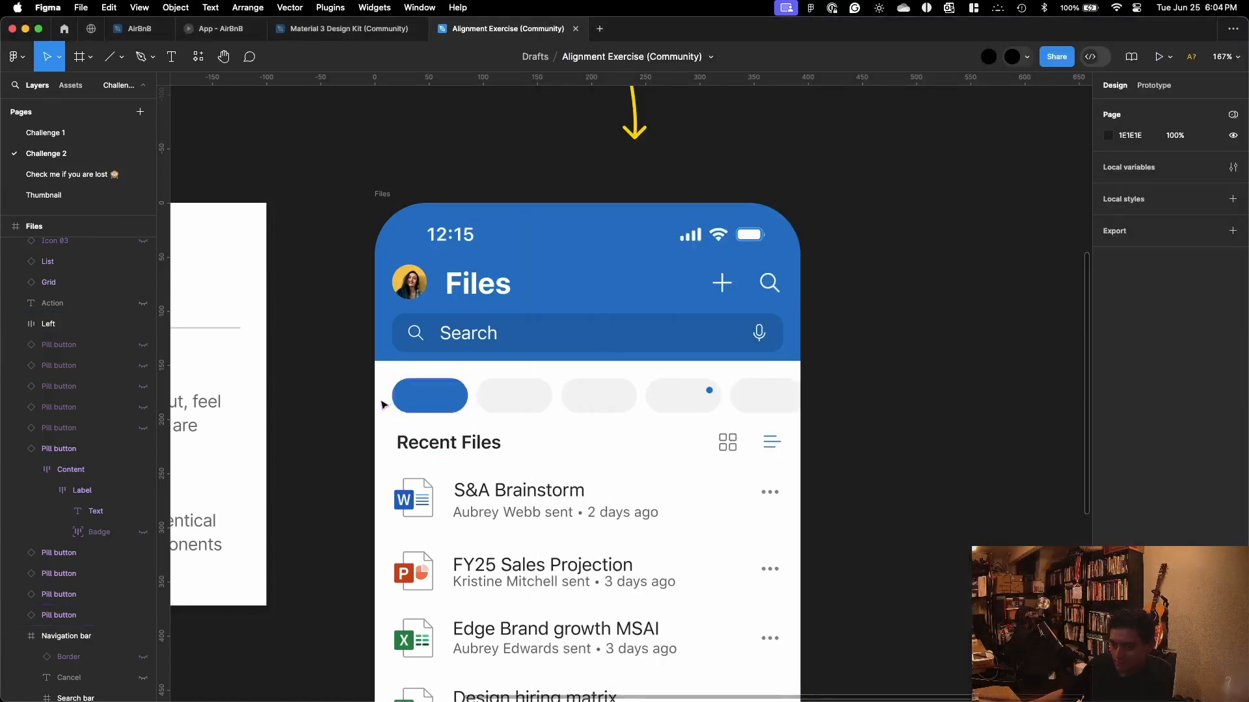
pyautogui.click(431, 403)
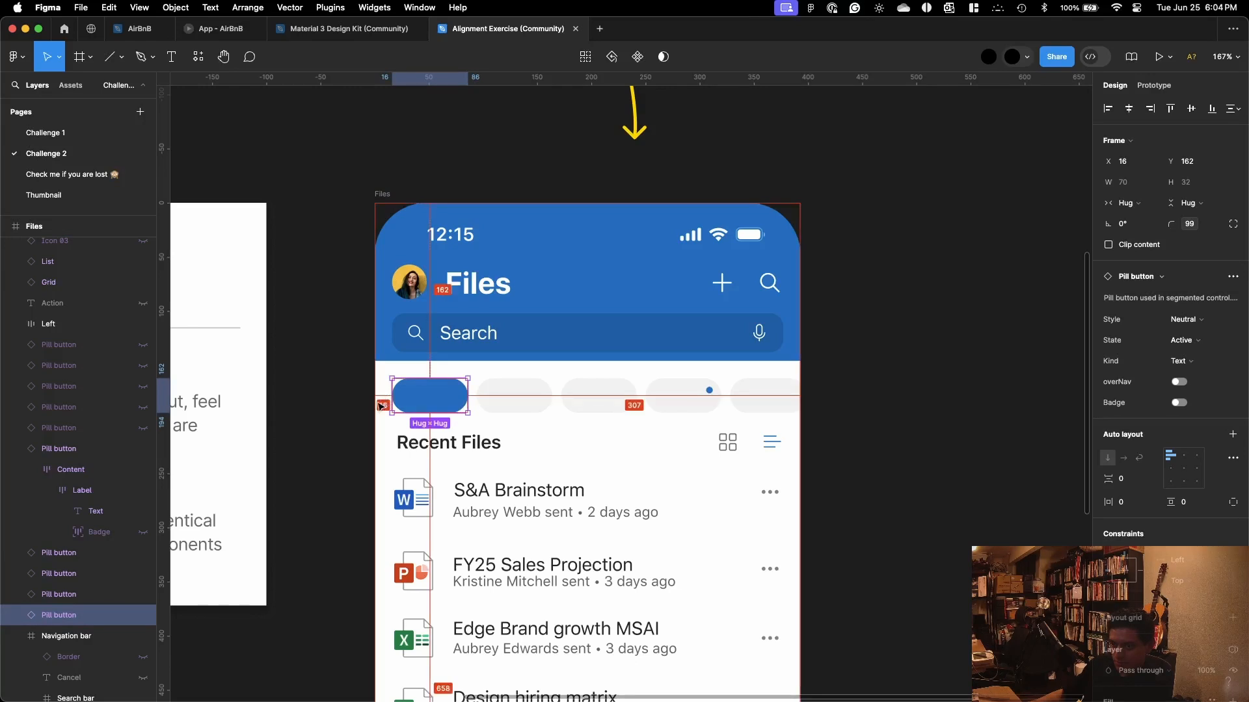
# Step: Switch to the tutorial video, skip the advertisement, watch on to the Media grid challenge and pause at its "Pause and try" screen
pyautogui.hotkey('ctrl', 'Up')
pyautogui.click(1109, 252)
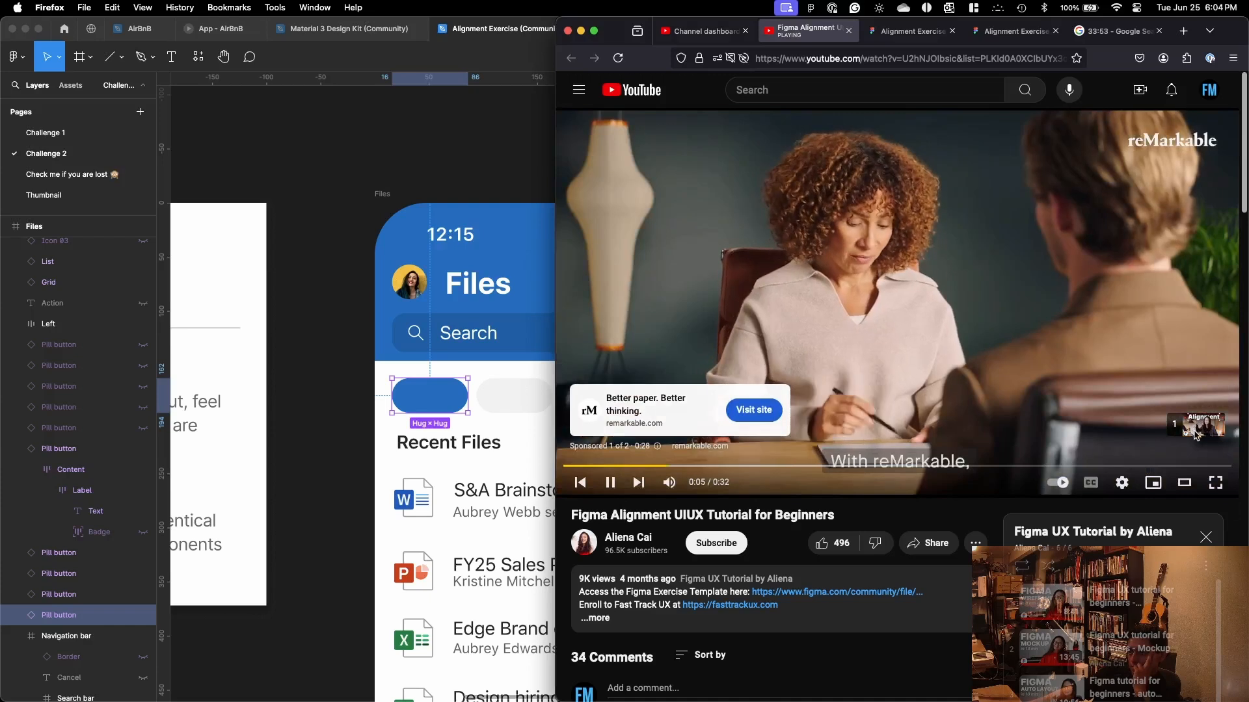
pyautogui.click(1196, 432)
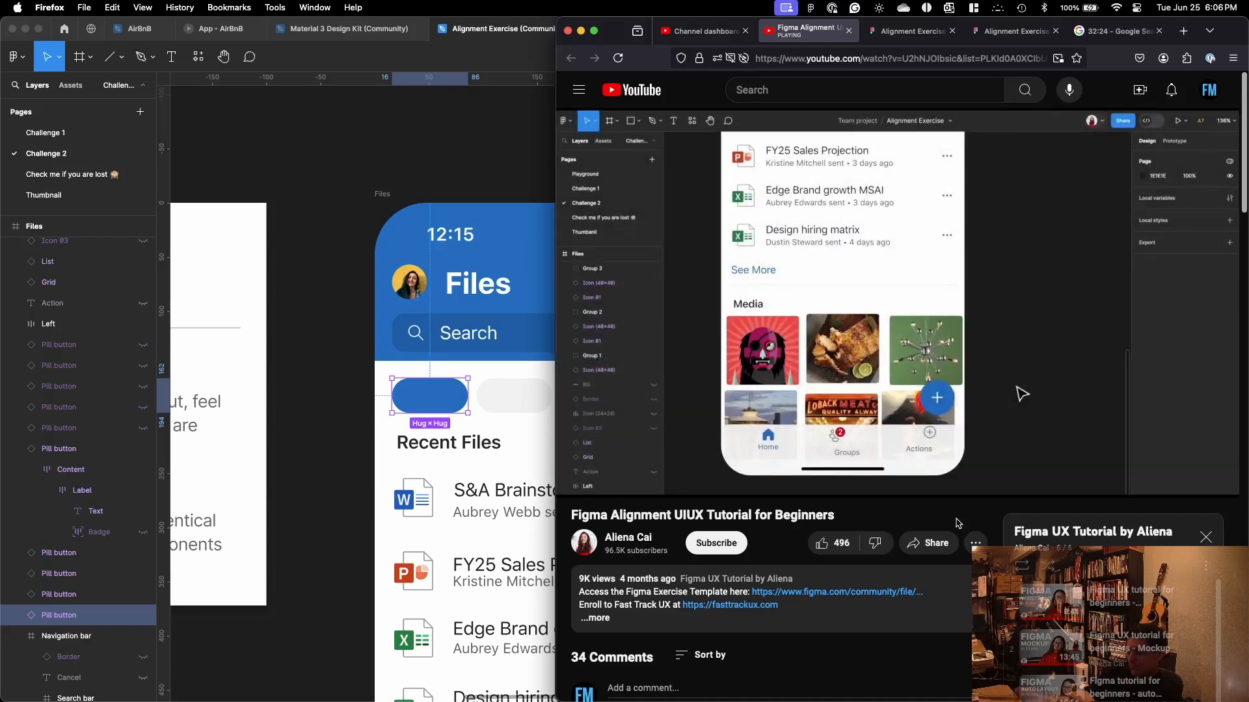
pyautogui.press('Left')
pyautogui.press('Left')
pyautogui.click(1020, 371)
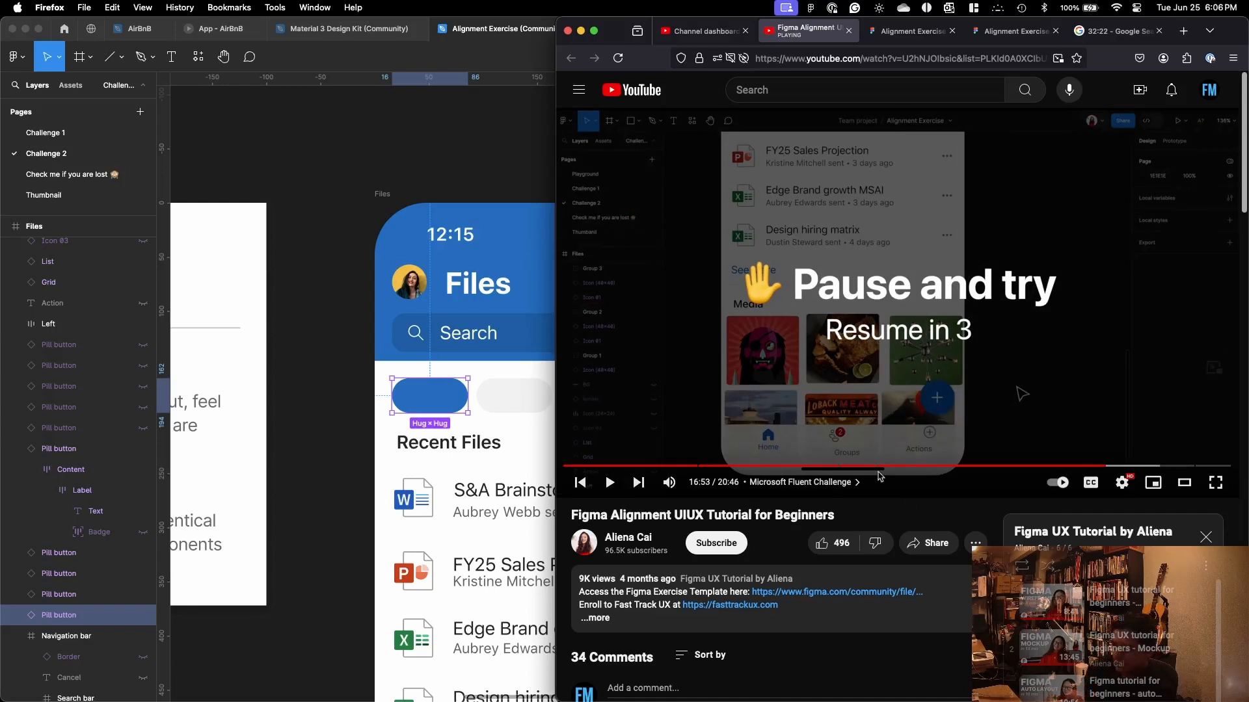
# Step: Look over the Recent Files section in the Figma design, and watch the tutorial video in Firefox on to its Outro, pausing there
pyautogui.scroll(-5, 540, 487)
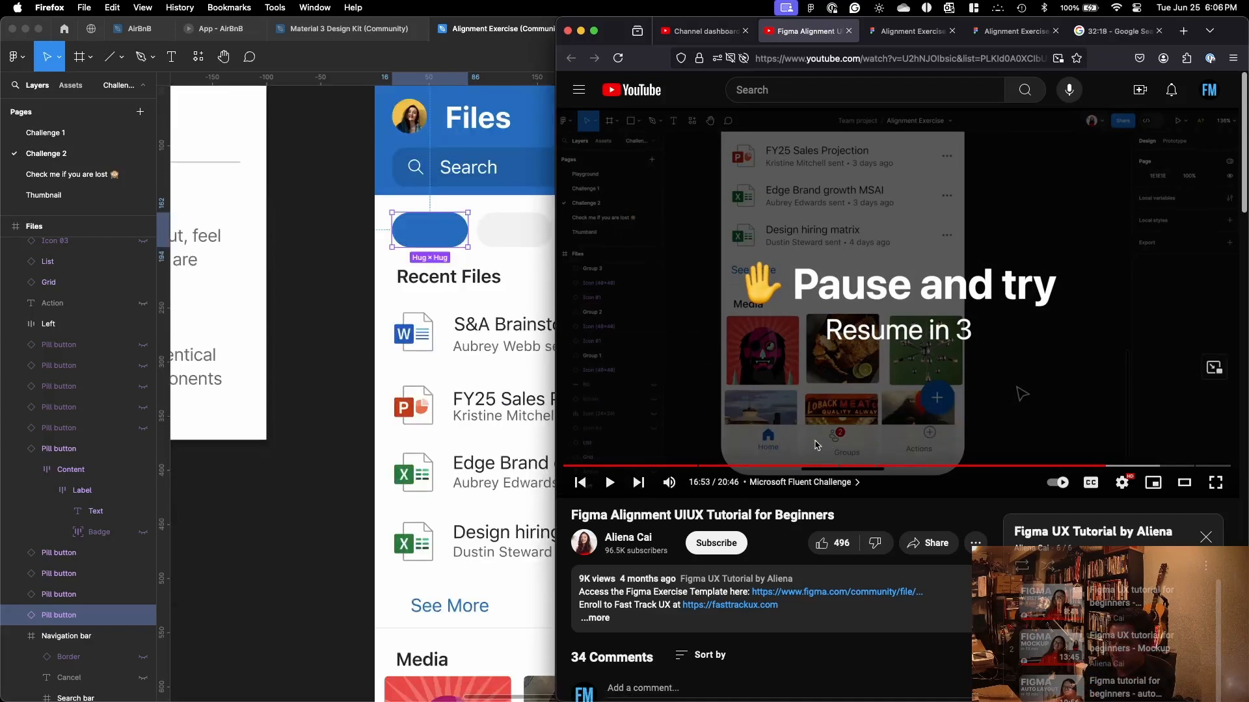
pyautogui.click(357, 434)
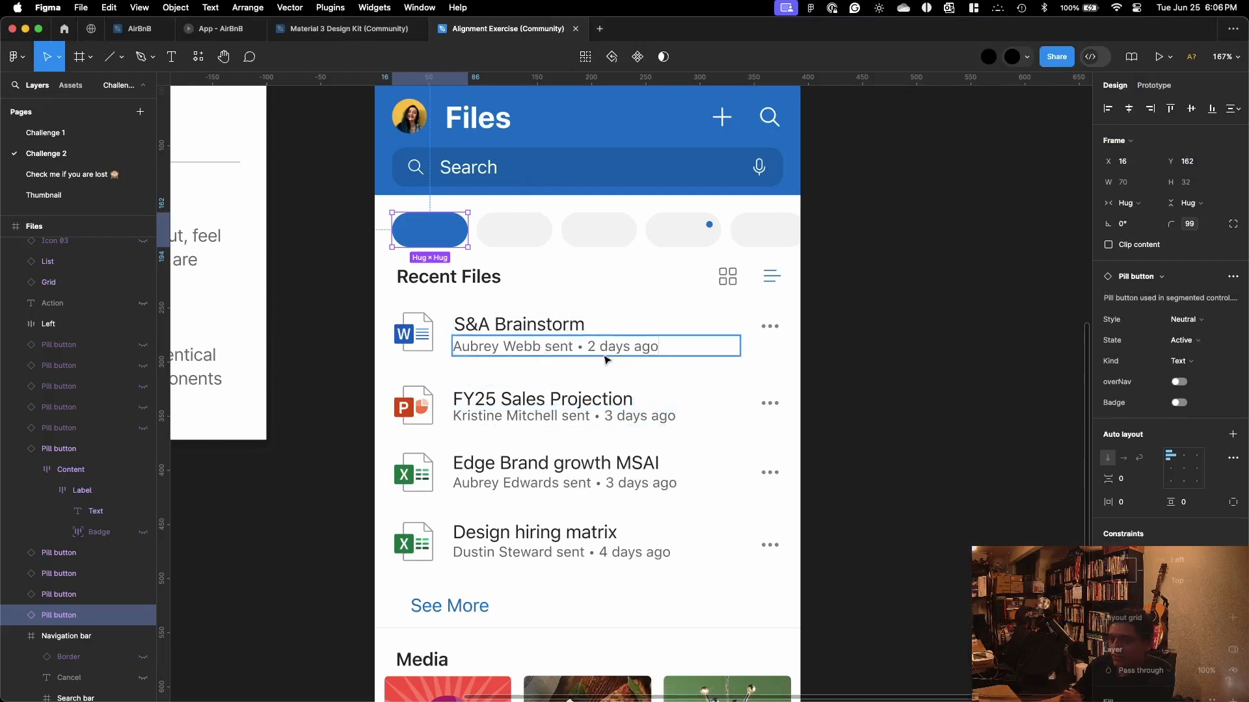
pyautogui.hotkey('ctrl', 'Up')
pyautogui.click(1016, 212)
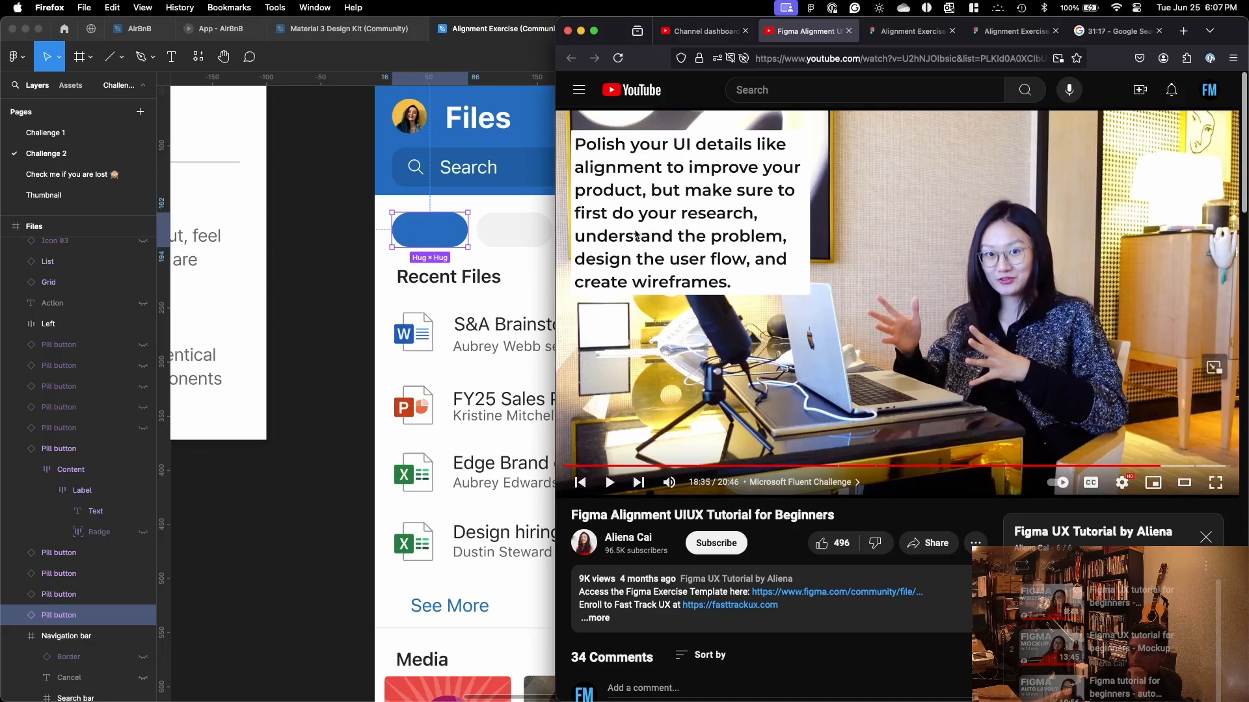
pyautogui.click(901, 281)
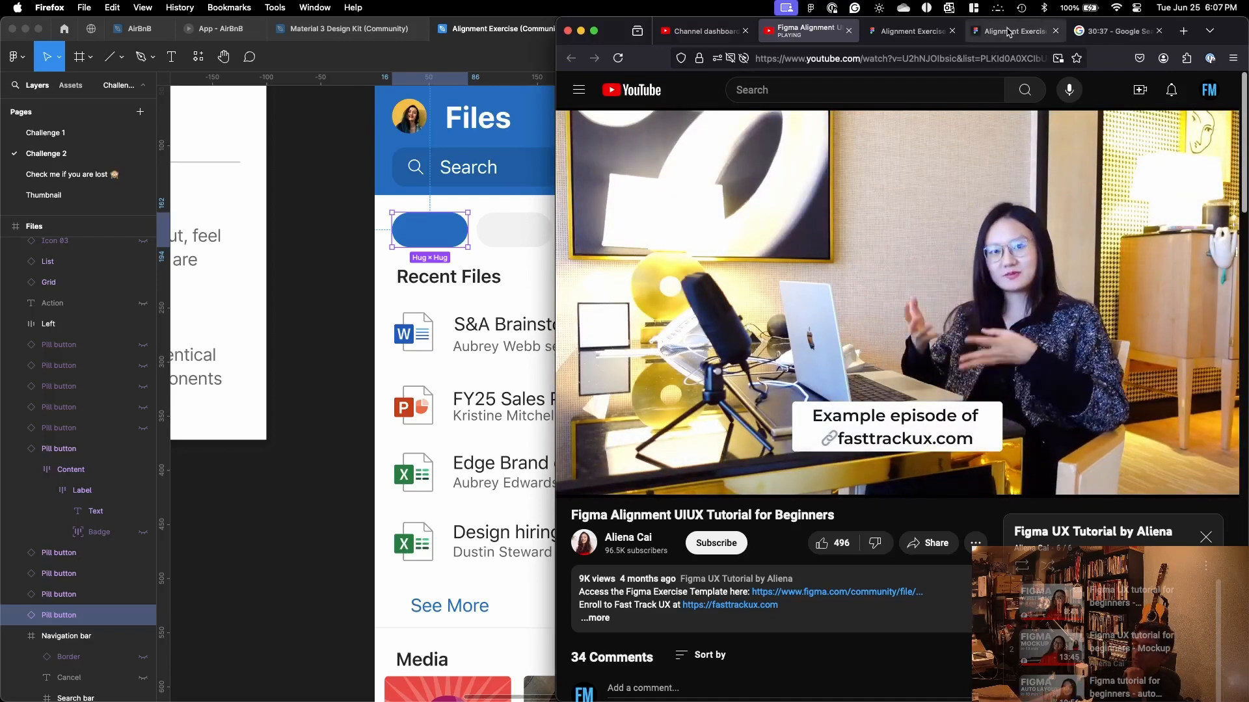
pyautogui.click(943, 226)
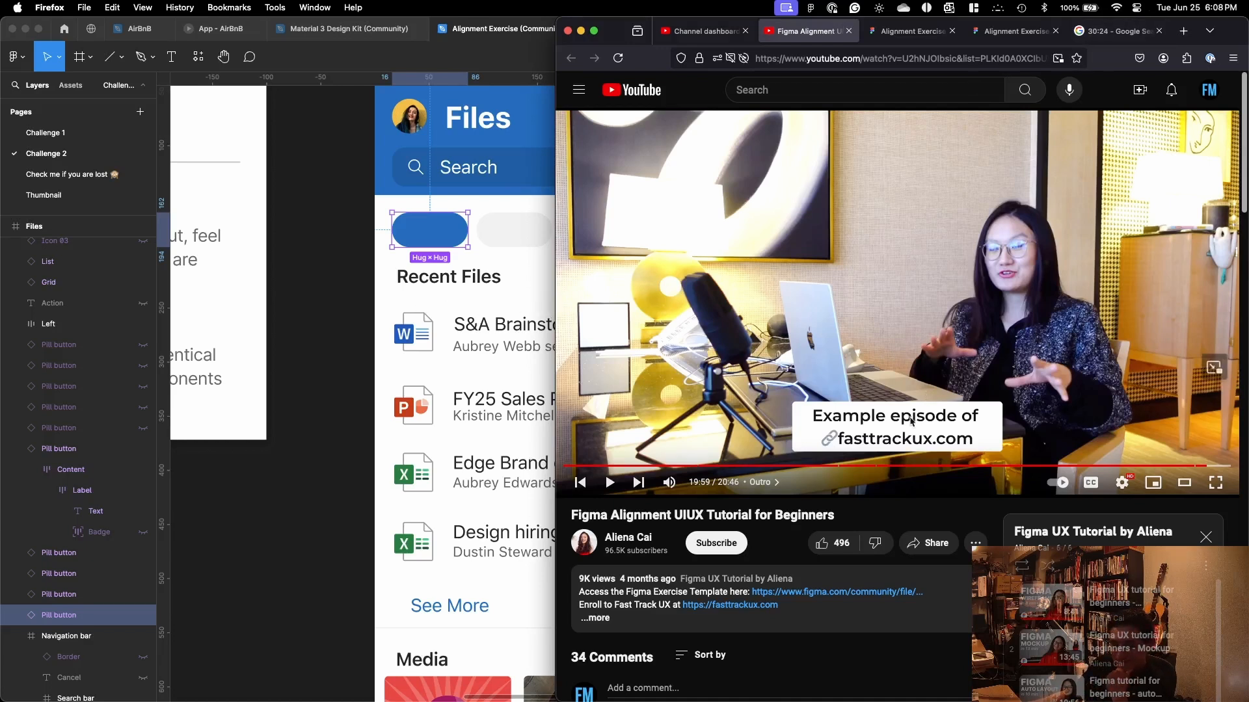
# Step: Switch to the "Figma Youtube Videos" note in Obsidian and review the notes under the Figma Alignment UIUX Tutorial heading
pyautogui.click(301, 578)
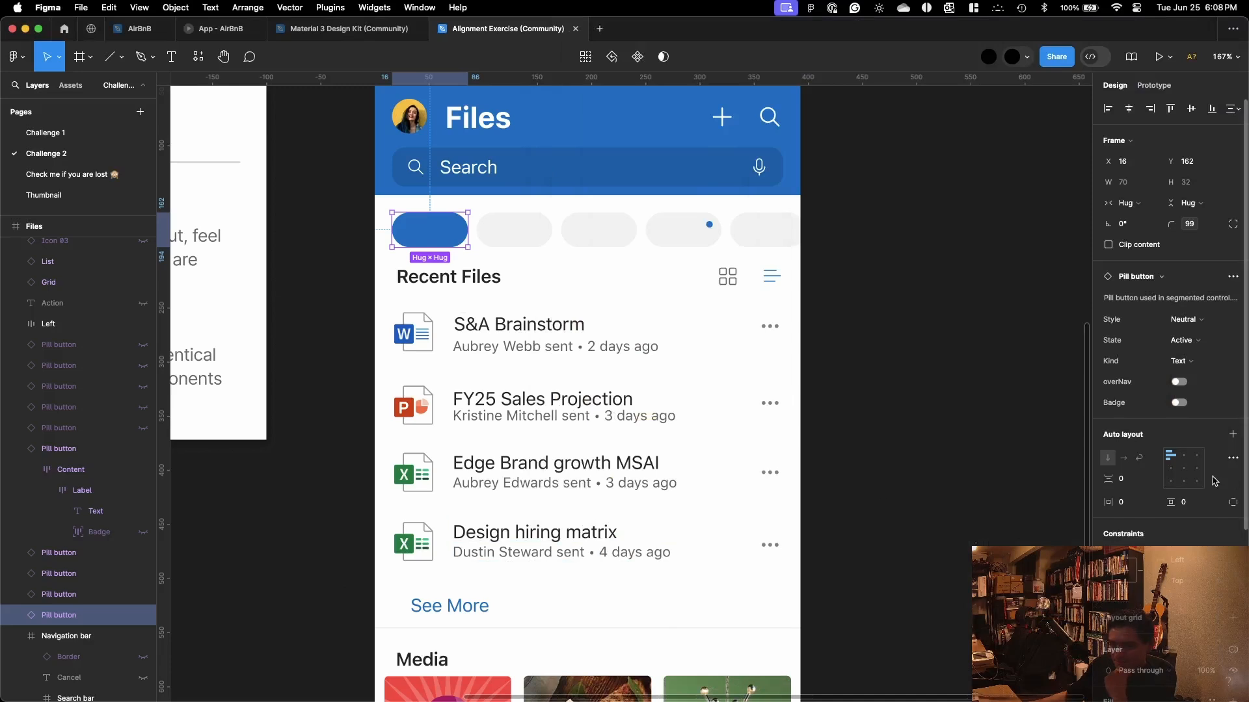
pyautogui.hotkey('ctrl', 'Up')
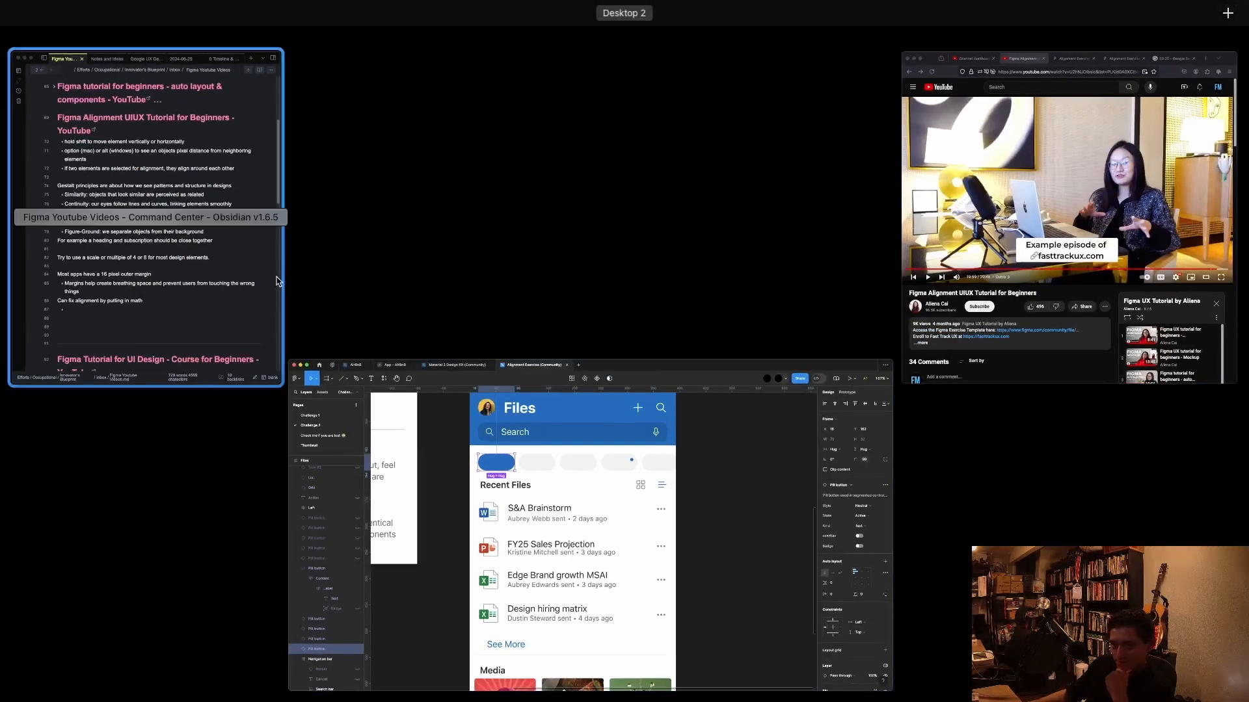
pyautogui.click(274, 280)
pyautogui.hotkey('ctrl', 'alt', 'Return')
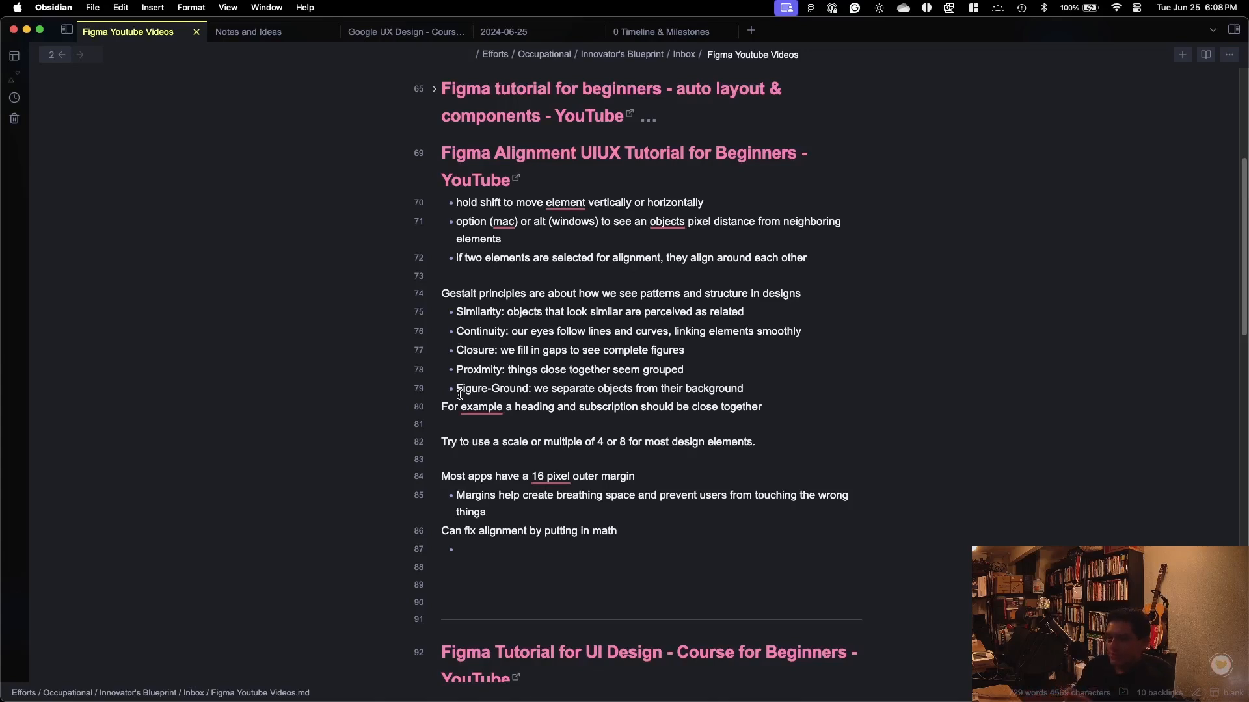
pyautogui.scroll(3, 681, 264)
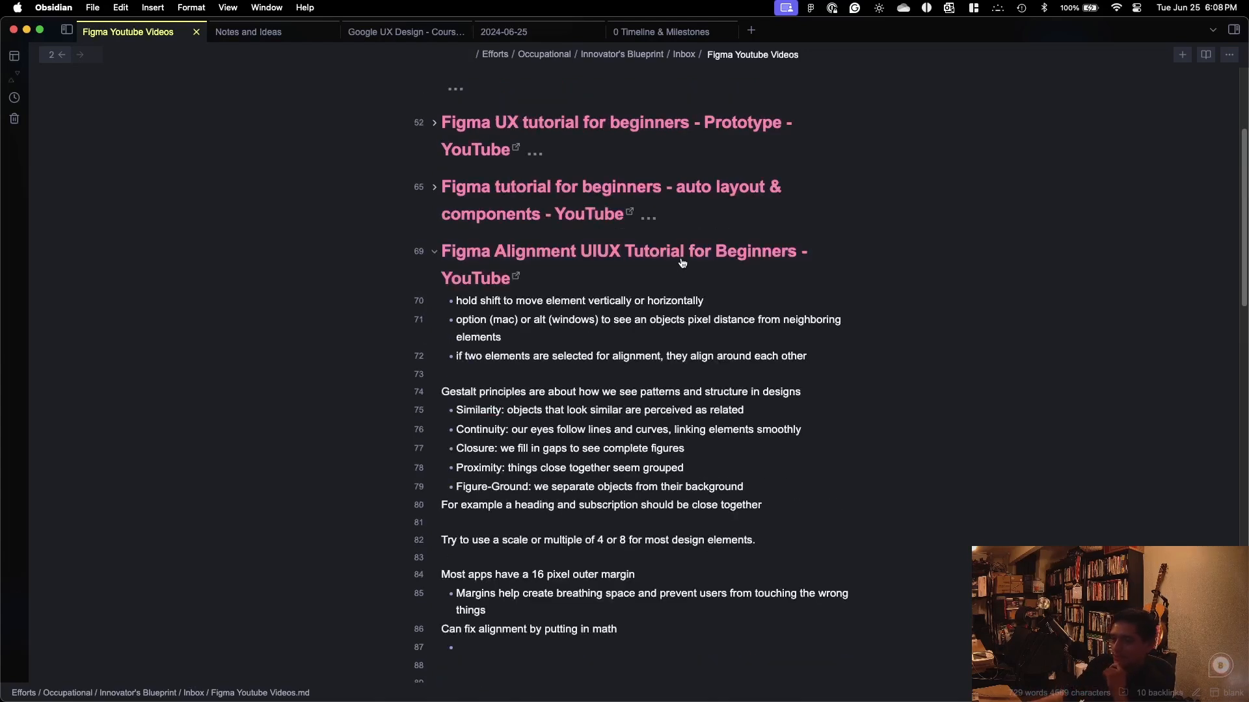
pyautogui.hotkey('ctrl', 'Up')
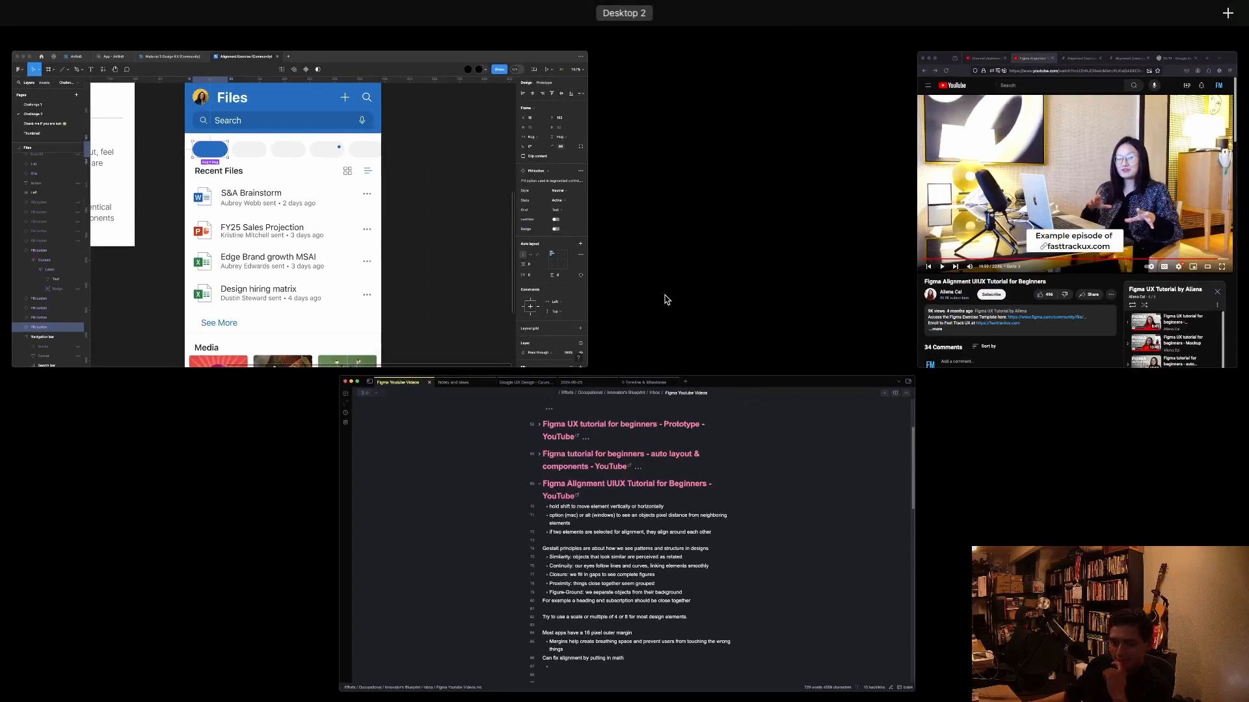
pyautogui.click(754, 459)
# Step: Return to the Figma design and examine the Files screen from the Recent Files list down to the Media grid
pyautogui.hotkey('ctrl', 'Up')
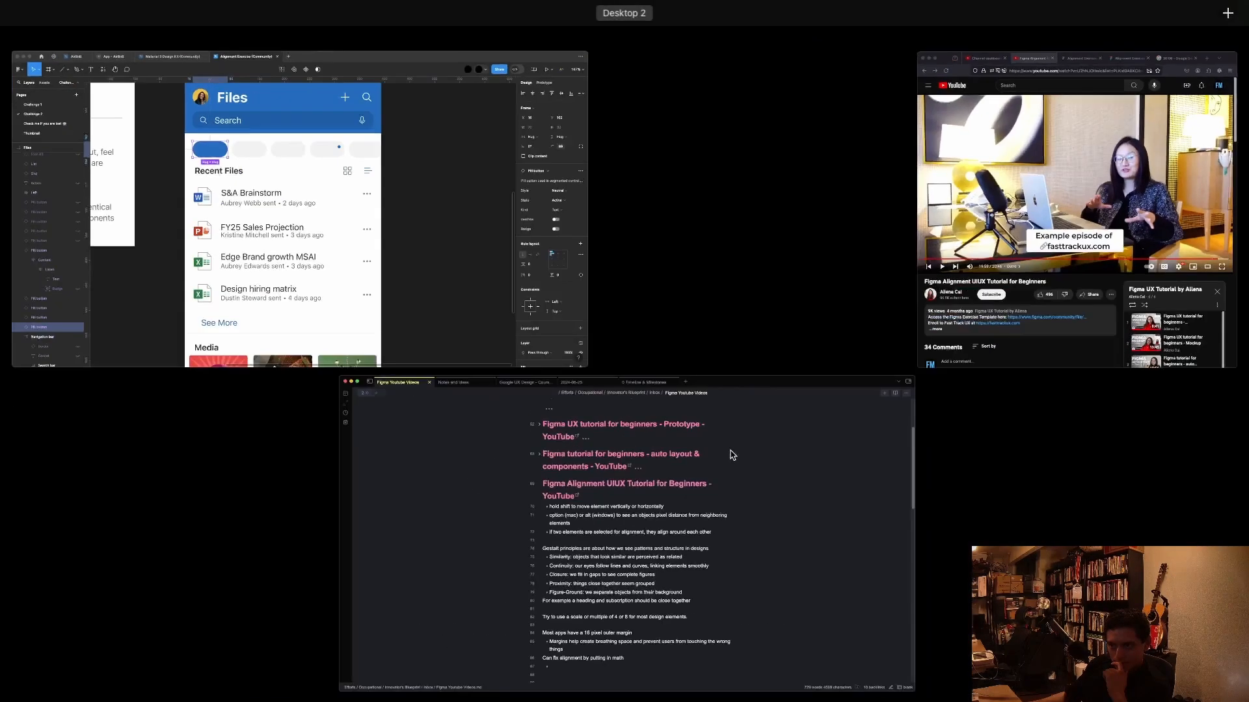
pyautogui.click(389, 315)
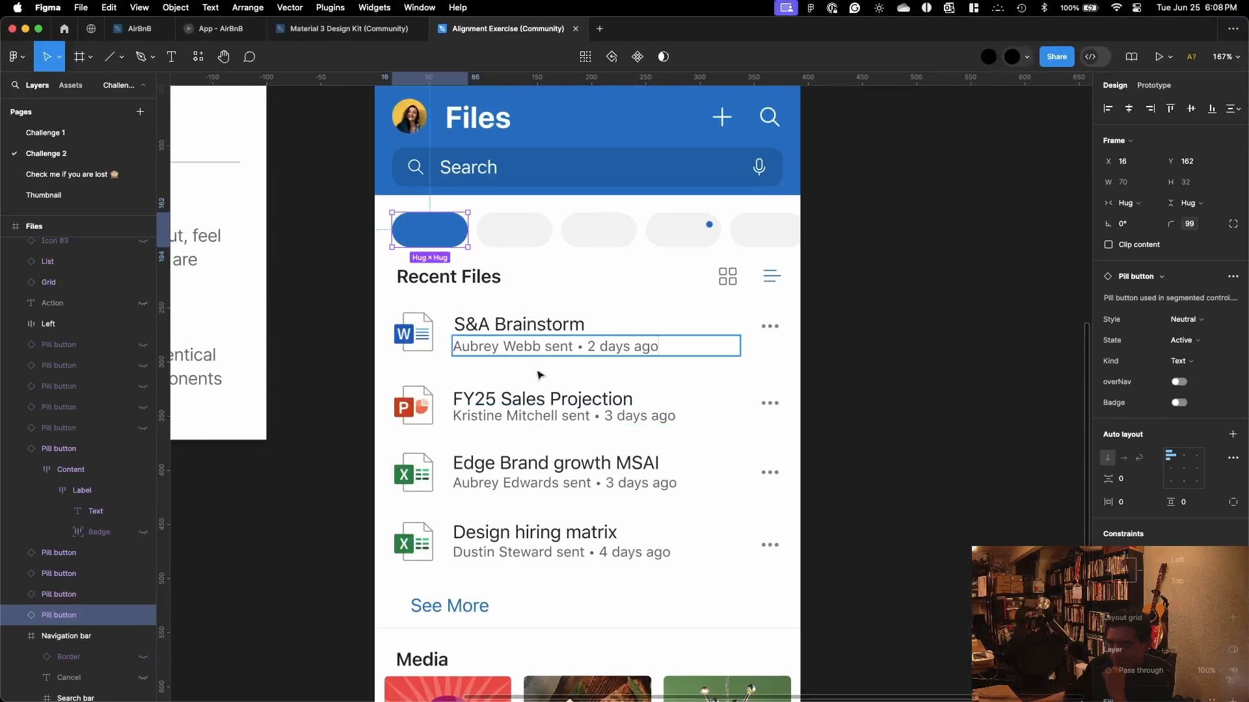
pyautogui.scroll(-3, 597, 416)
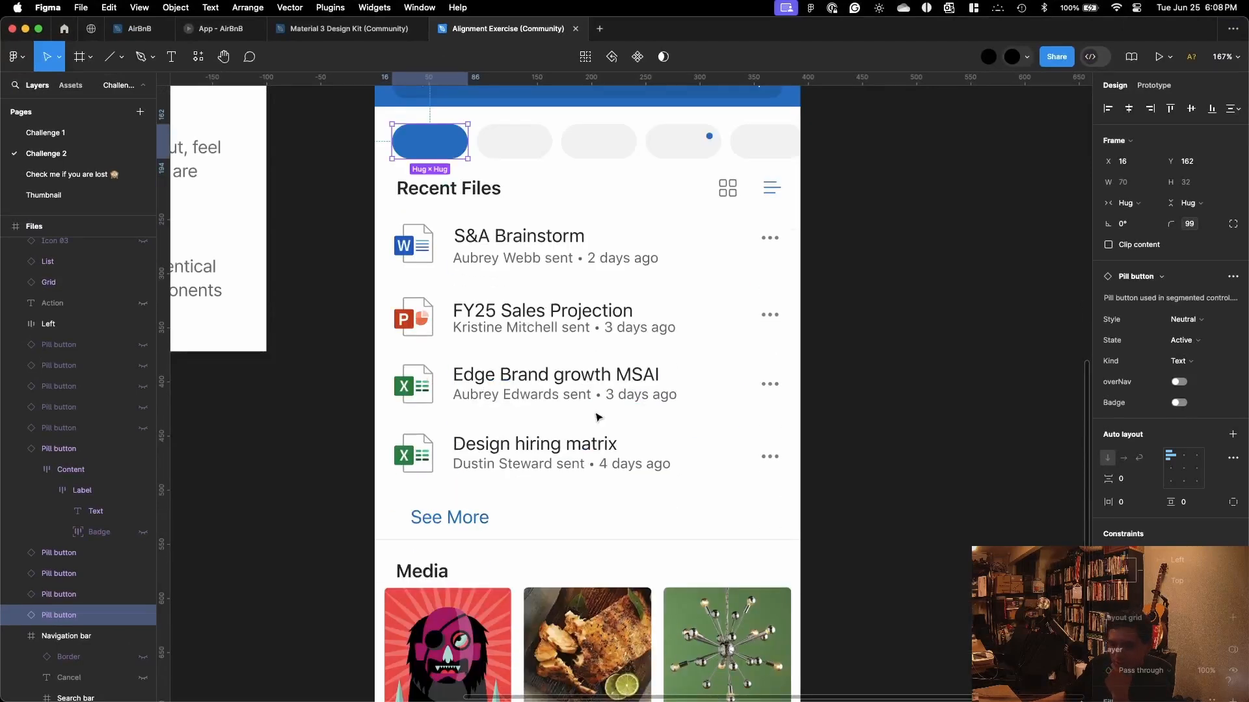
pyautogui.hotkey('ctrl', 'Up')
pyautogui.click(633, 524)
pyautogui.scroll(5, 632, 526)
pyautogui.scroll(-5, 628, 528)
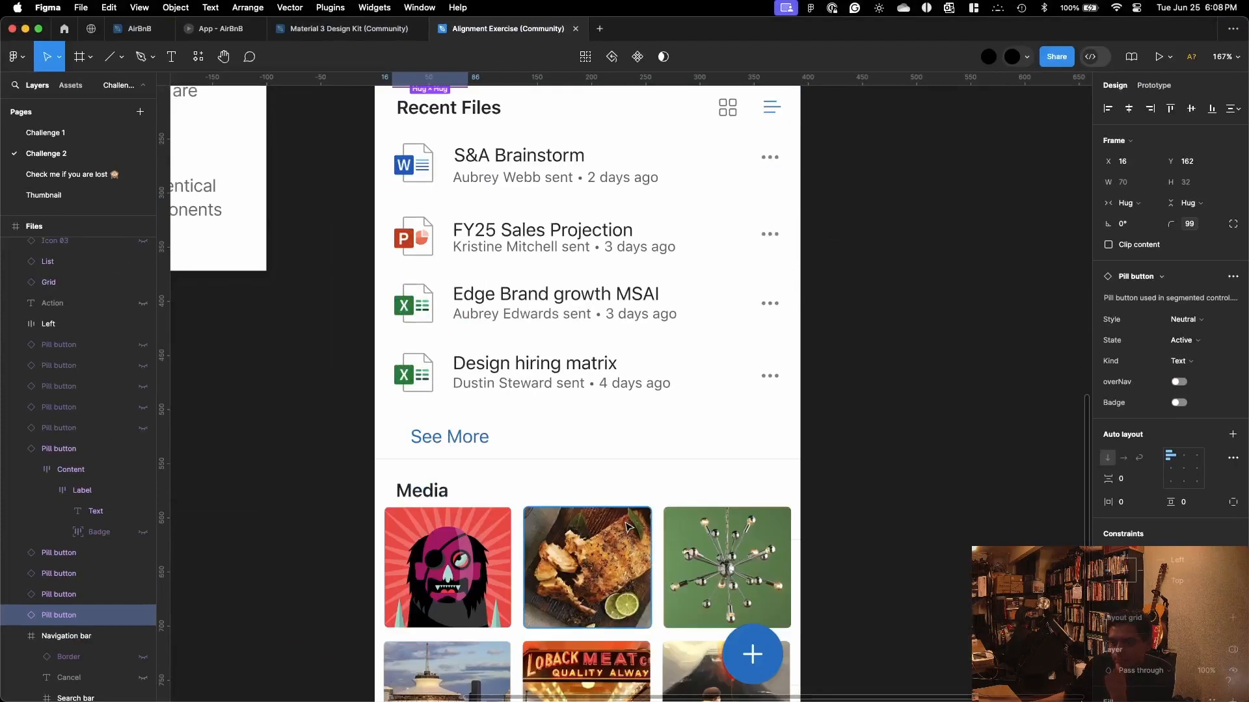
# Step: Switch back to the Obsidian note and look through the remaining tutorial headings below the alignment notes for what to study
pyautogui.hotkey('ctrl', 'Up')
pyautogui.click(372, 364)
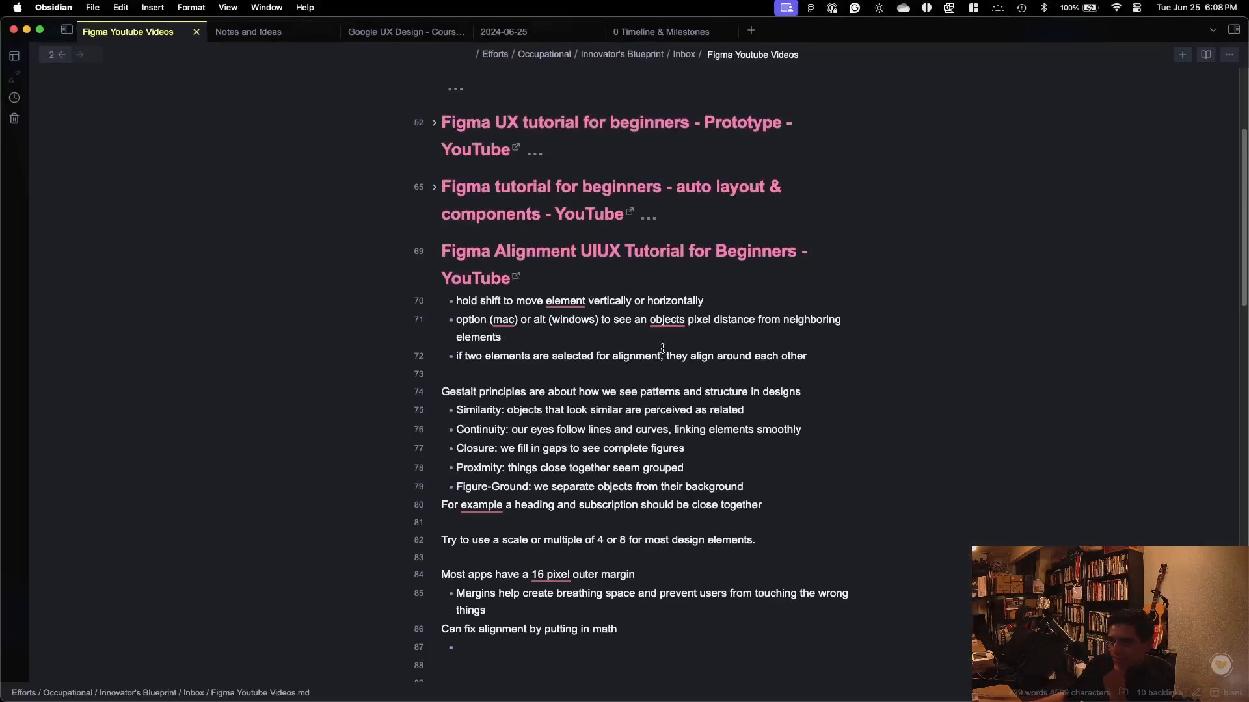
pyautogui.scroll(-15, 666, 347)
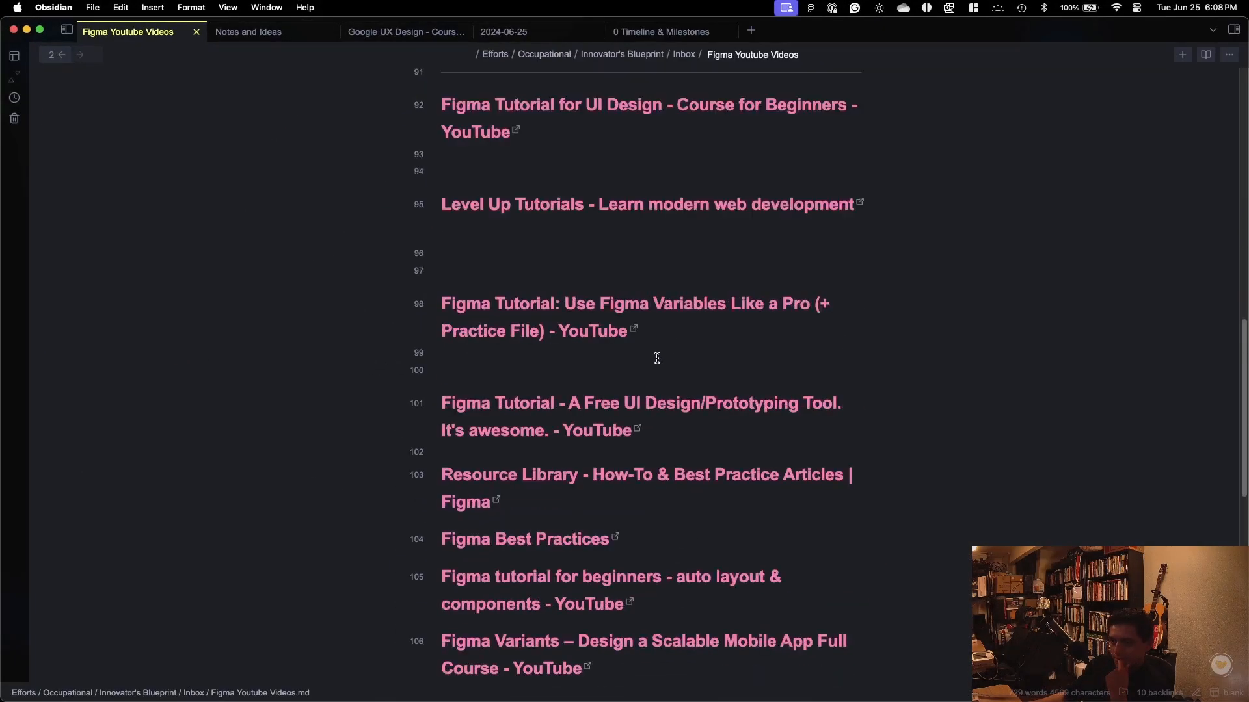
pyautogui.scroll(3, 654, 357)
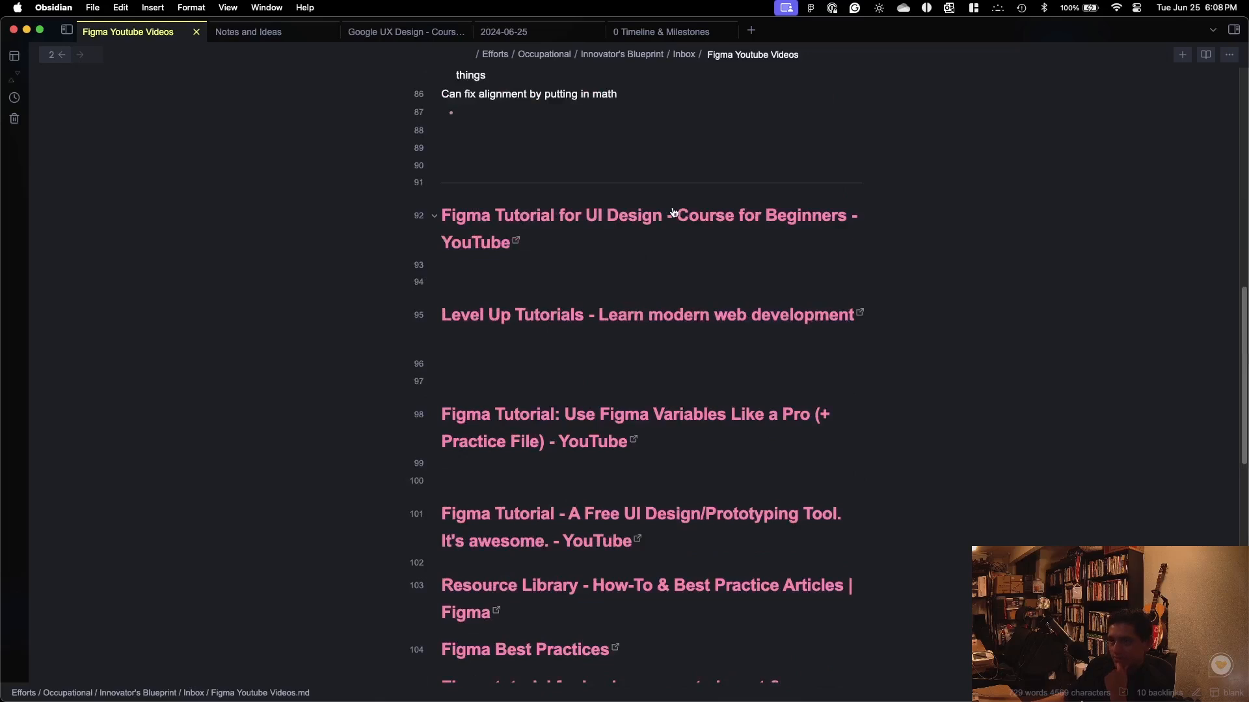
pyautogui.hotkey('ctrl', 'Up')
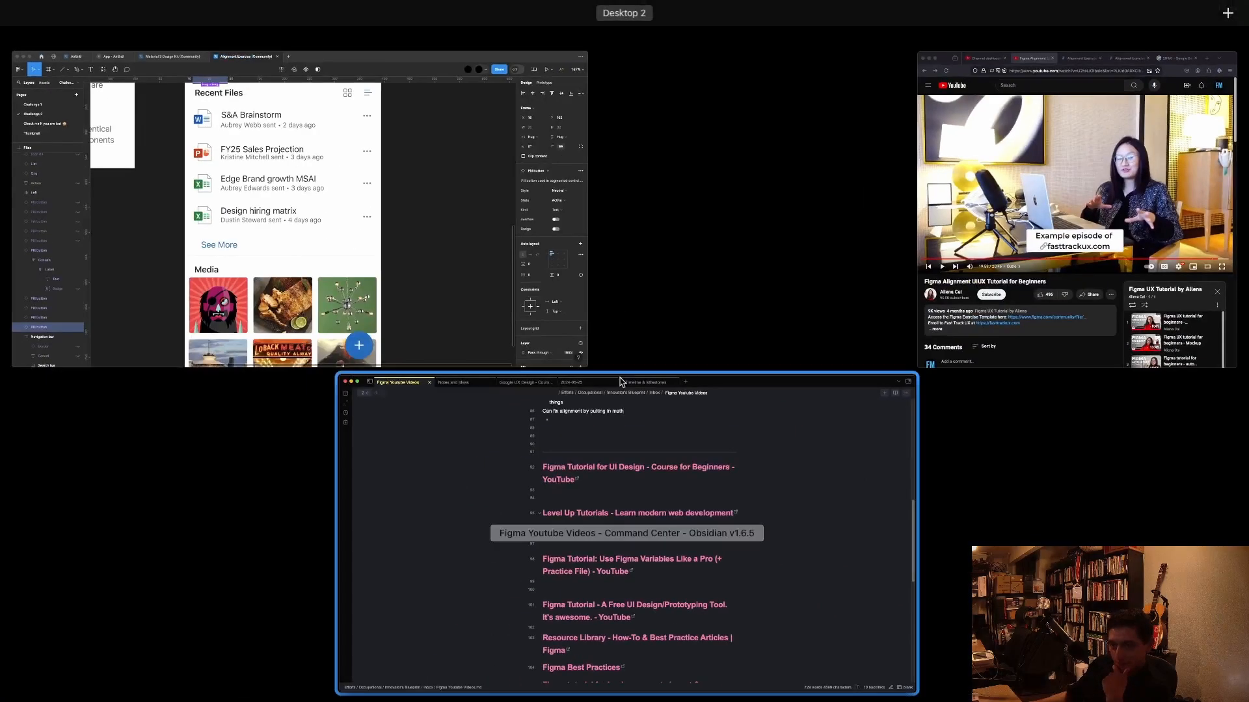
pyautogui.click(818, 452)
pyautogui.scroll(-10, 813, 443)
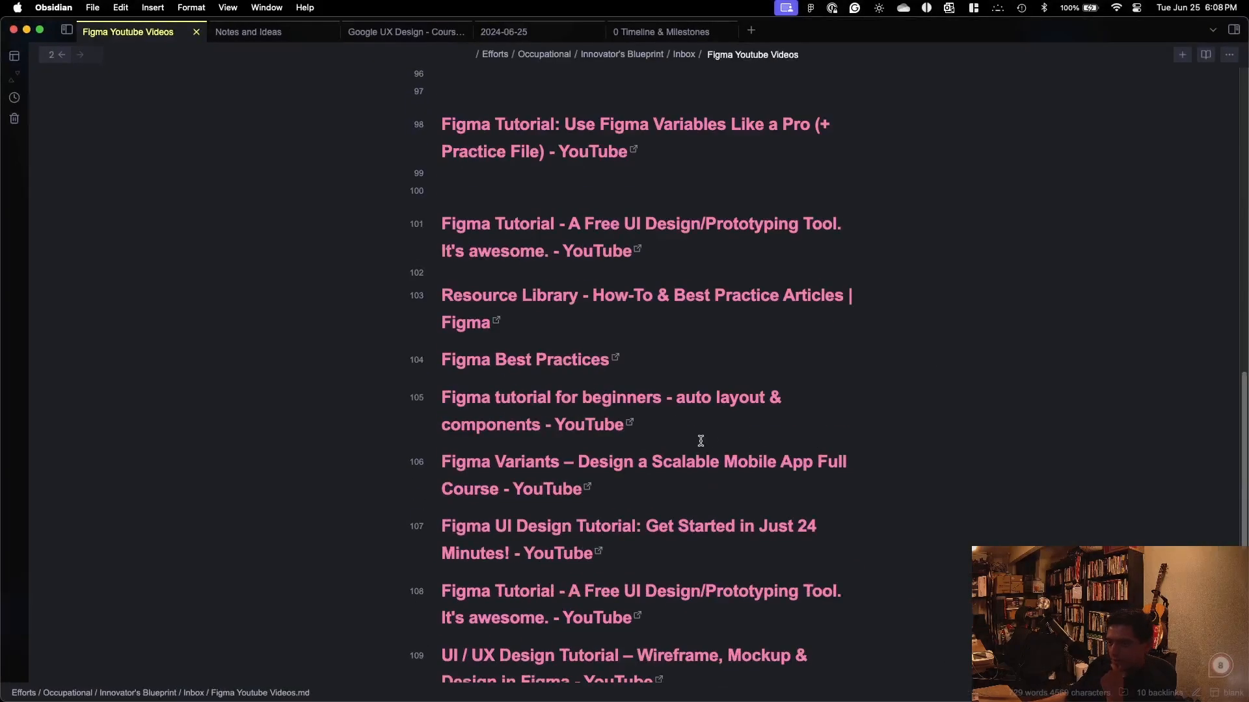
pyautogui.scroll(15, 703, 438)
pyautogui.scroll(-8, 706, 434)
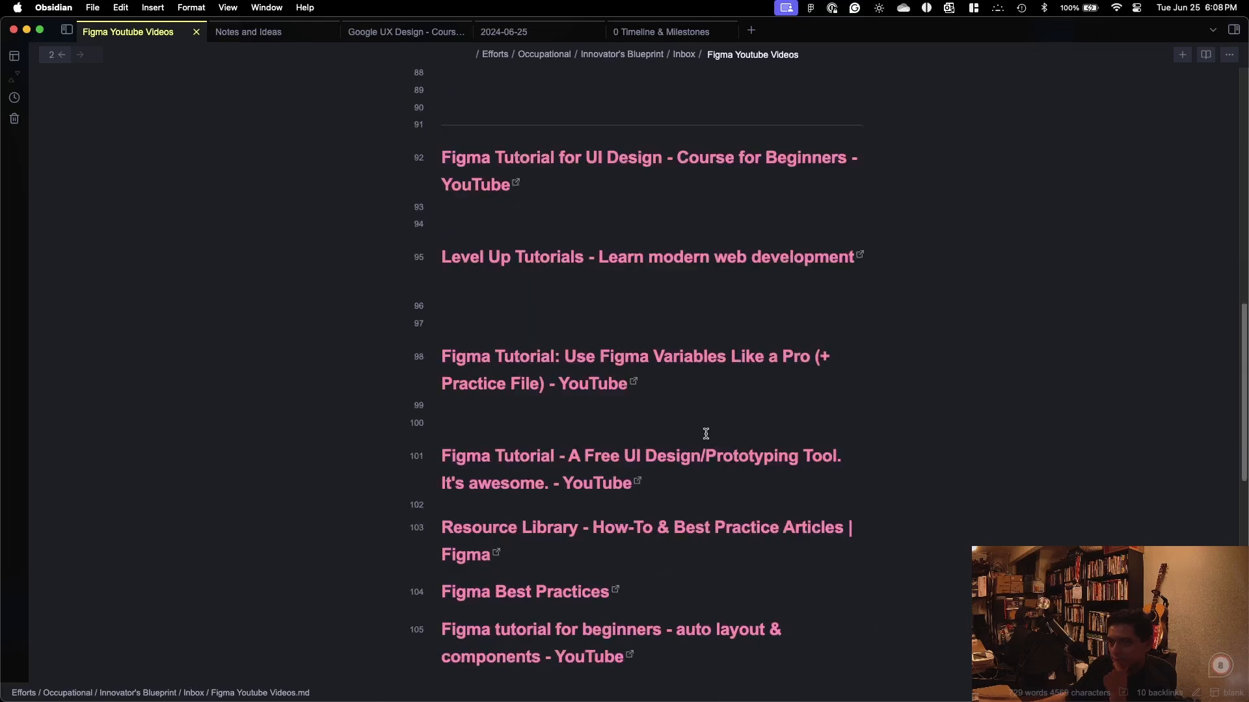
pyautogui.scroll(20, 706, 434)
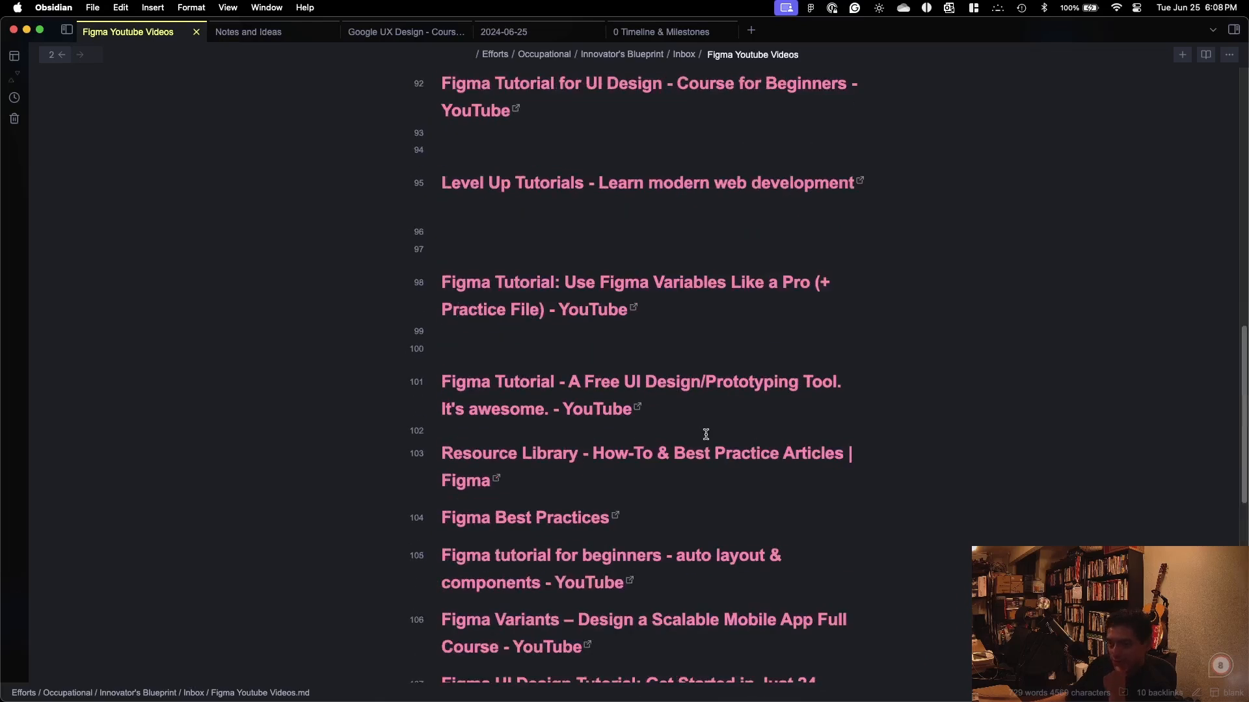
pyautogui.scroll(-8, 706, 435)
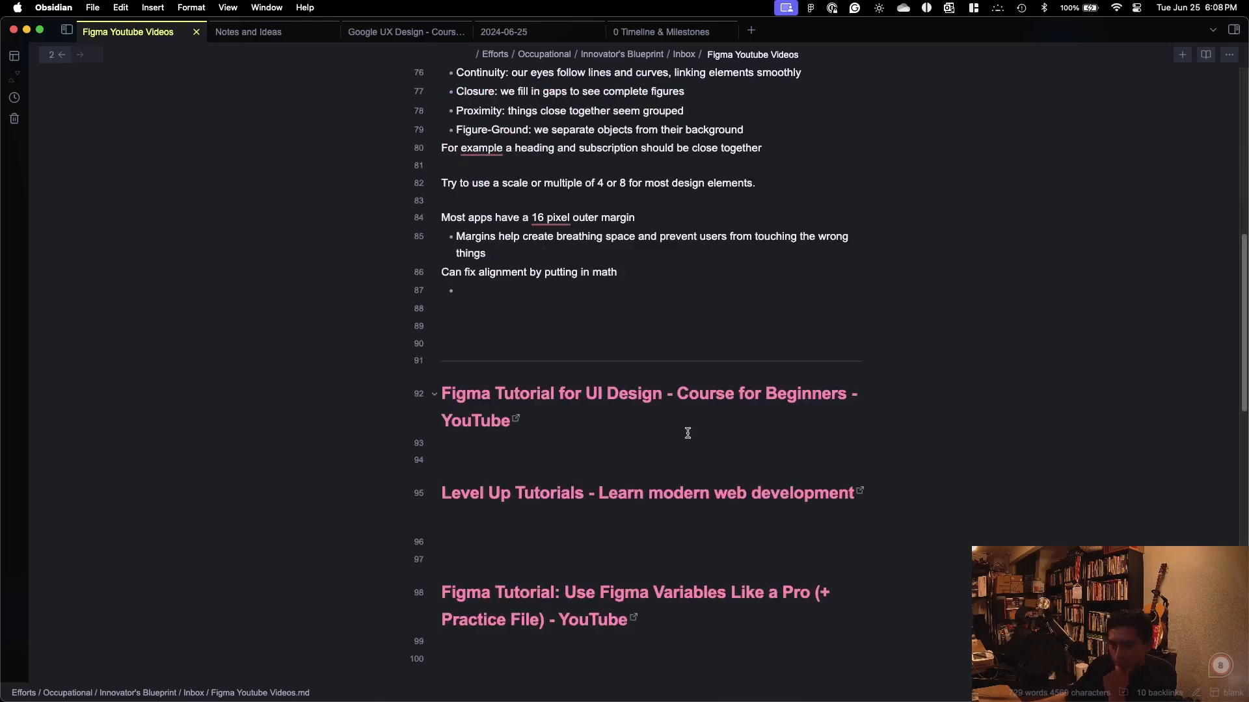
pyautogui.hotkey('ctrl', 'Up')
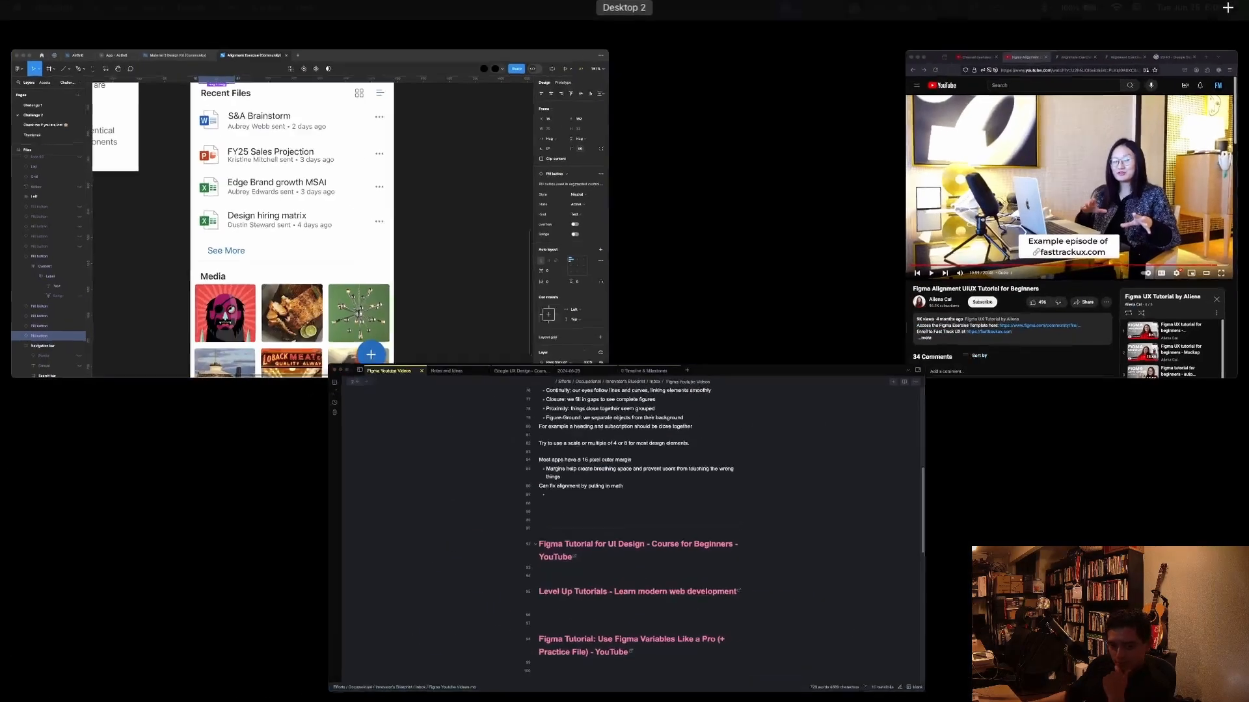